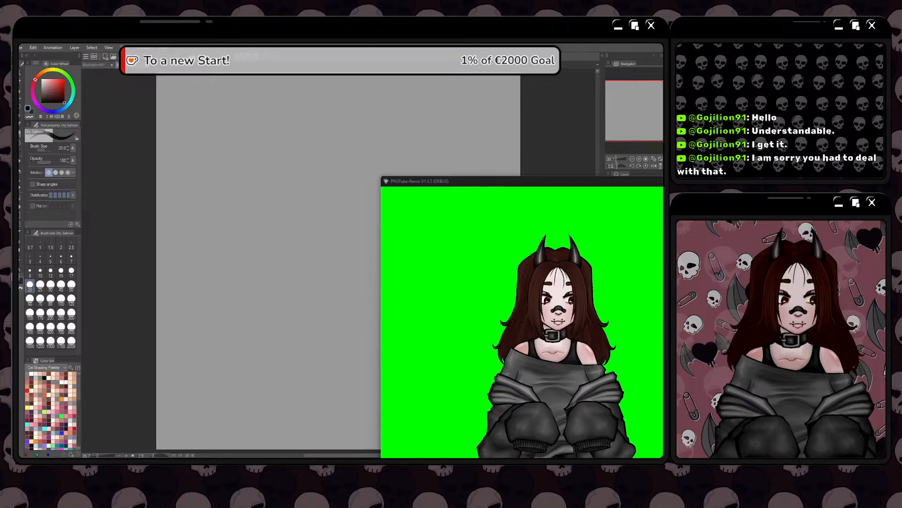
Sketch a head circle with a curved vertical face guideline and a rounded chest shape below it on the blank canvas
{"action": "left_click", "coordinate": [161, 215]}
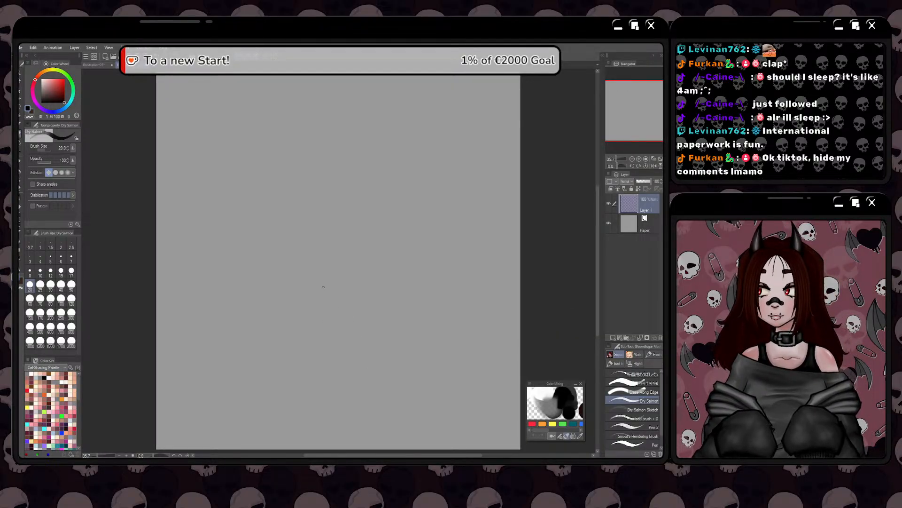
{"action": "left_click_drag", "start_coordinate": [238, 326], "coordinate": [223, 340]}
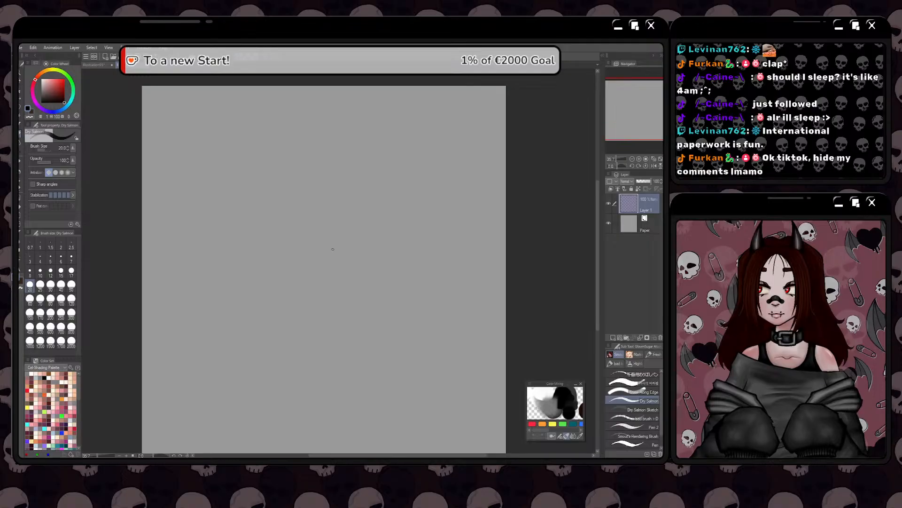
{"action": "left_click_drag", "start_coordinate": [284, 328], "coordinate": [339, 302]}
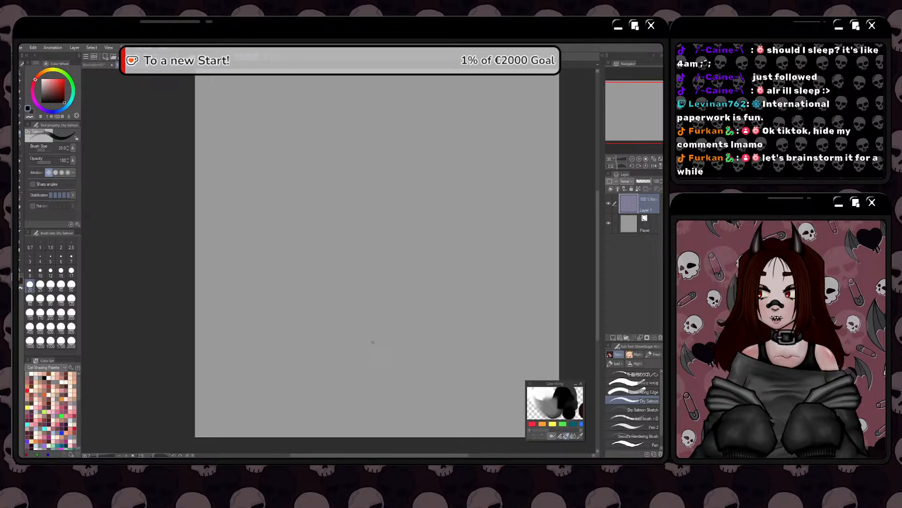
{"action": "mouse_move", "coordinate": [425, 137]}
{"action": "left_mouse_down"}
{"action": "mouse_move", "coordinate": [397, 152]}
{"action": "mouse_move", "coordinate": [439, 161]}
{"action": "mouse_move", "coordinate": [403, 149]}
{"action": "mouse_move", "coordinate": [417, 138]}
{"action": "mouse_move", "coordinate": [399, 209]}
{"action": "mouse_move", "coordinate": [444, 221]}
{"action": "mouse_move", "coordinate": [412, 240]}
{"action": "left_mouse_up"}
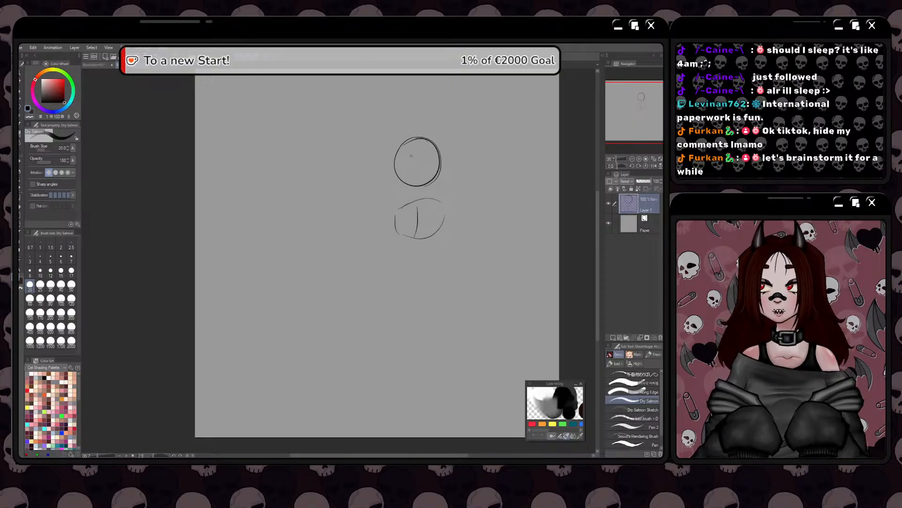
{"action": "left_click_drag", "start_coordinate": [415, 142], "coordinate": [413, 190]}
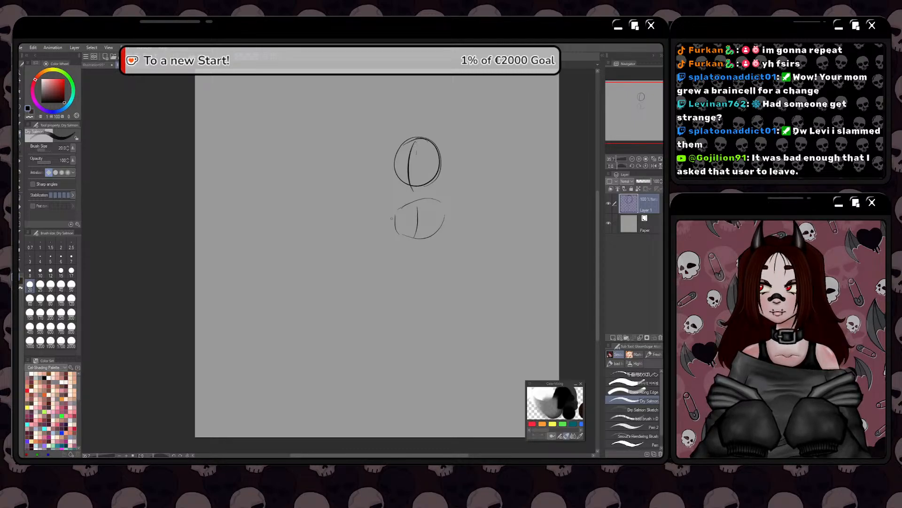
Block in the torso under the head with side lines, a waist and a slanted lower edge, closing the shoulder corner
{"action": "mouse_move", "coordinate": [429, 241]}
{"action": "left_mouse_down"}
{"action": "mouse_move", "coordinate": [398, 235]}
{"action": "mouse_move", "coordinate": [425, 250]}
{"action": "left_mouse_up"}
{"action": "mouse_move", "coordinate": [397, 212]}
{"action": "left_mouse_down"}
{"action": "mouse_move", "coordinate": [394, 243]}
{"action": "mouse_move", "coordinate": [432, 251]}
{"action": "mouse_move", "coordinate": [394, 235]}
{"action": "mouse_move", "coordinate": [433, 262]}
{"action": "left_mouse_up"}
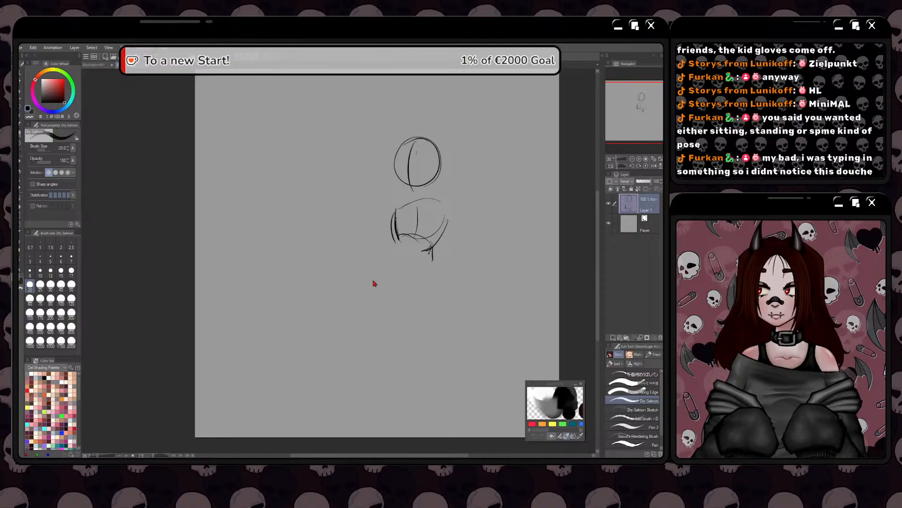
{"action": "left_click_drag", "start_coordinate": [441, 237], "coordinate": [416, 266]}
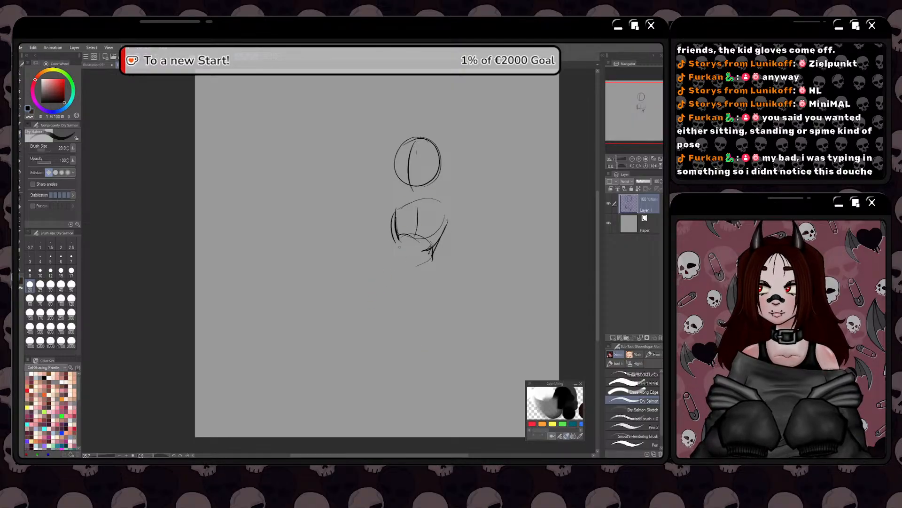
{"action": "mouse_move", "coordinate": [394, 218]}
{"action": "left_mouse_down"}
{"action": "mouse_move", "coordinate": [389, 259]}
{"action": "mouse_move", "coordinate": [420, 265]}
{"action": "left_mouse_up"}
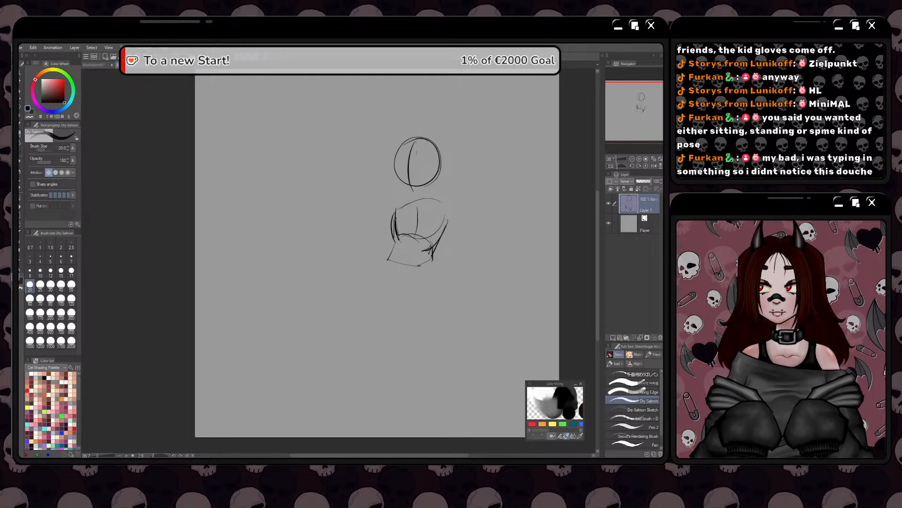
{"action": "mouse_move", "coordinate": [399, 203]}
{"action": "left_mouse_down"}
{"action": "mouse_move", "coordinate": [386, 259]}
{"action": "mouse_move", "coordinate": [427, 269]}
{"action": "left_mouse_up"}
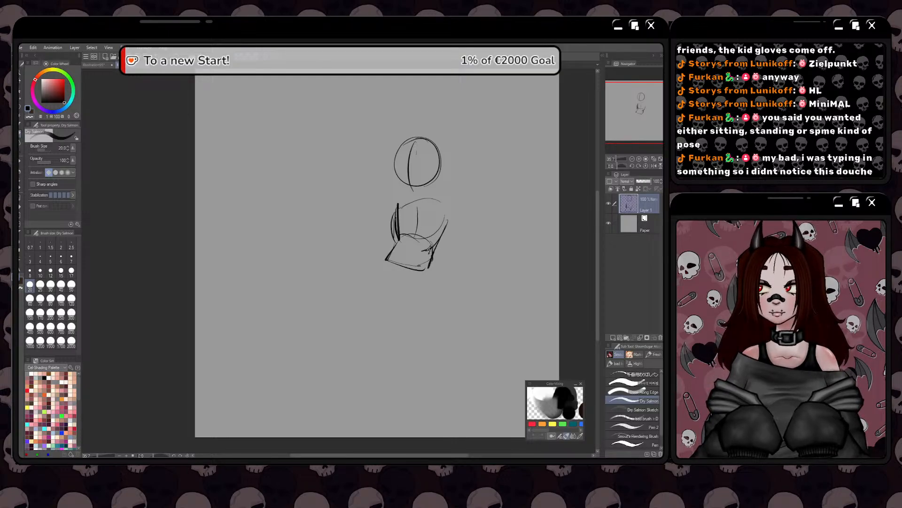
{"action": "left_click_drag", "start_coordinate": [446, 228], "coordinate": [428, 199]}
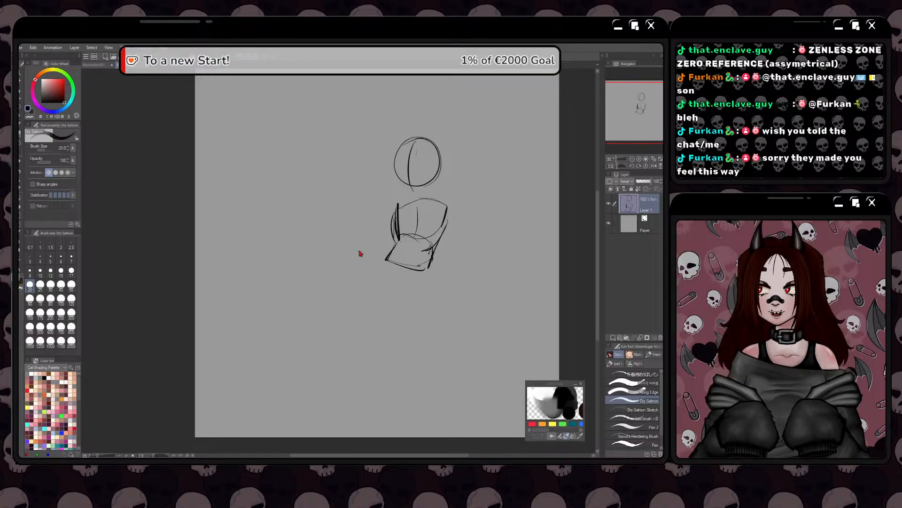
Reinforce the torso's side contours and its lower edge with darker strokes
{"action": "key", "text": "space"}
{"action": "mouse_move", "coordinate": [360, 305]}
{"action": "left_mouse_down"}
{"action": "mouse_move", "coordinate": [450, 358]}
{"action": "mouse_move", "coordinate": [424, 360]}
{"action": "left_mouse_up"}
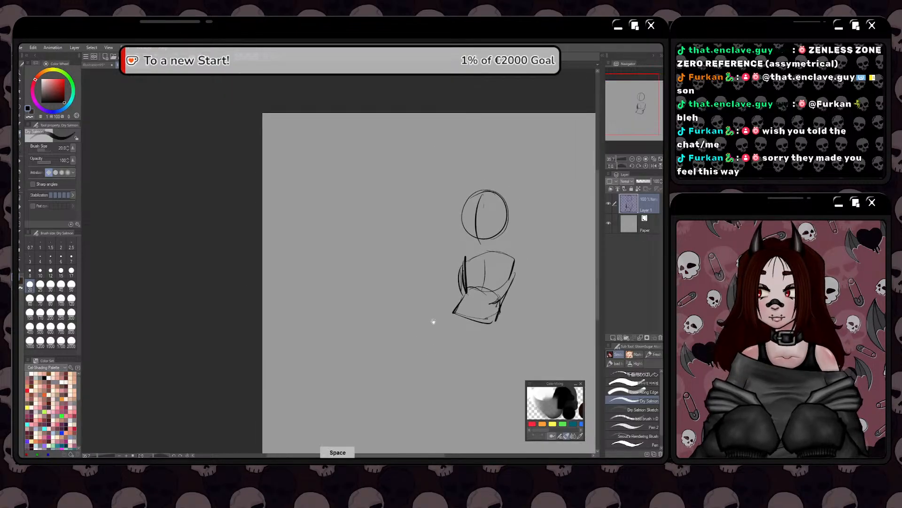
{"action": "mouse_move", "coordinate": [431, 318]}
{"action": "left_mouse_down"}
{"action": "mouse_move", "coordinate": [385, 348]}
{"action": "mouse_move", "coordinate": [395, 331]}
{"action": "left_mouse_up"}
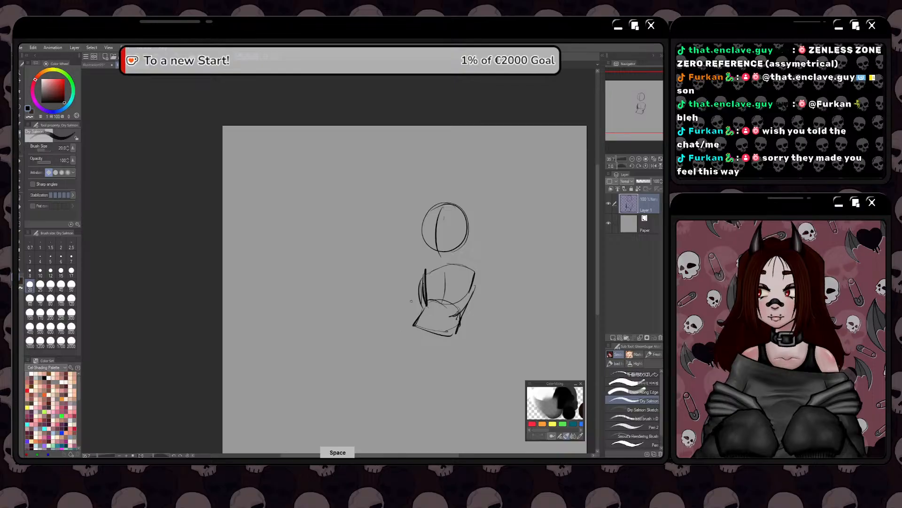
{"action": "left_click_drag", "start_coordinate": [471, 287], "coordinate": [454, 332]}
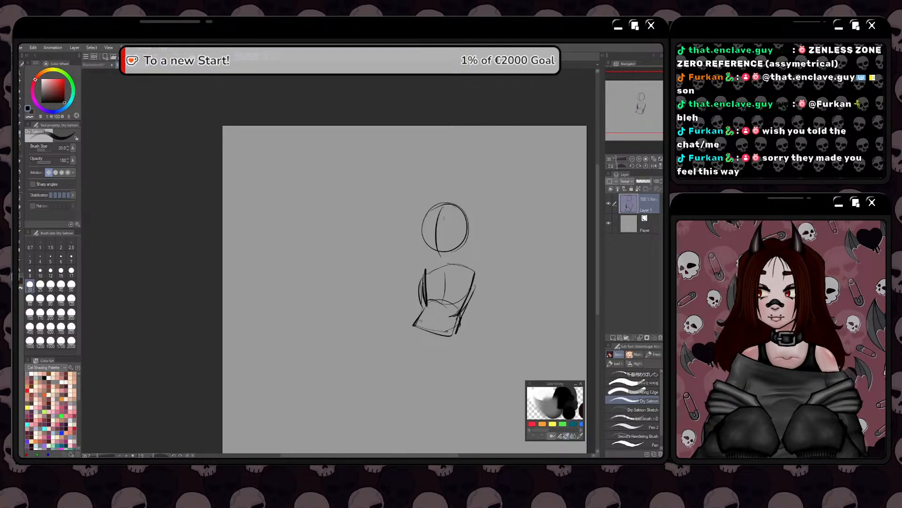
{"action": "mouse_move", "coordinate": [426, 303]}
{"action": "left_mouse_down"}
{"action": "mouse_move", "coordinate": [411, 325]}
{"action": "mouse_move", "coordinate": [460, 335]}
{"action": "mouse_move", "coordinate": [422, 334]}
{"action": "mouse_move", "coordinate": [376, 303]}
{"action": "mouse_move", "coordinate": [417, 329]}
{"action": "mouse_move", "coordinate": [408, 336]}
{"action": "mouse_move", "coordinate": [385, 325]}
{"action": "left_mouse_up"}
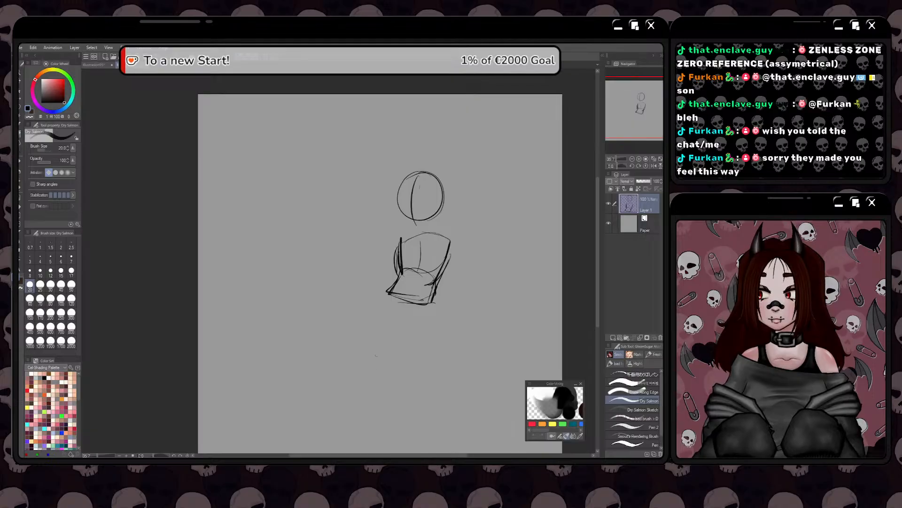
{"action": "key", "text": "space"}
{"action": "mouse_move", "coordinate": [383, 328]}
{"action": "left_mouse_down"}
{"action": "mouse_move", "coordinate": [404, 342]}
{"action": "mouse_move", "coordinate": [379, 336]}
{"action": "left_mouse_up"}
{"action": "key", "text": "space"}
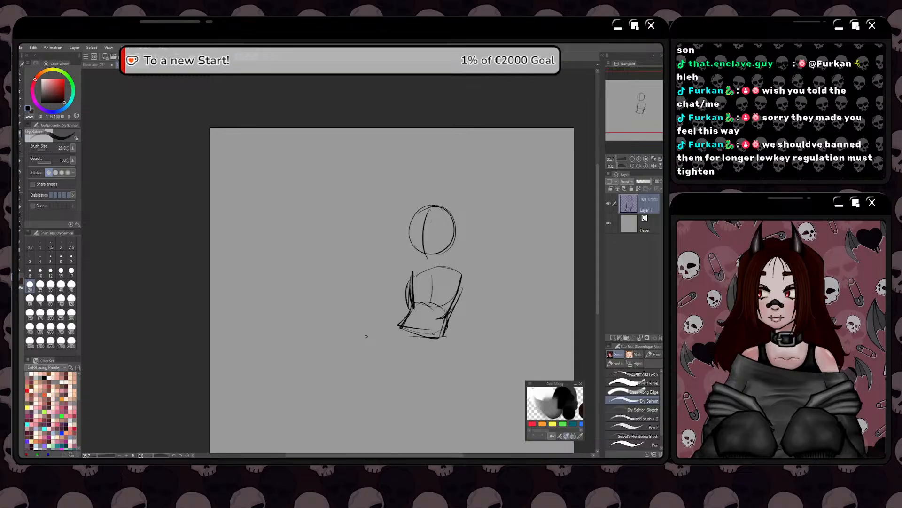
{"action": "key", "text": "space"}
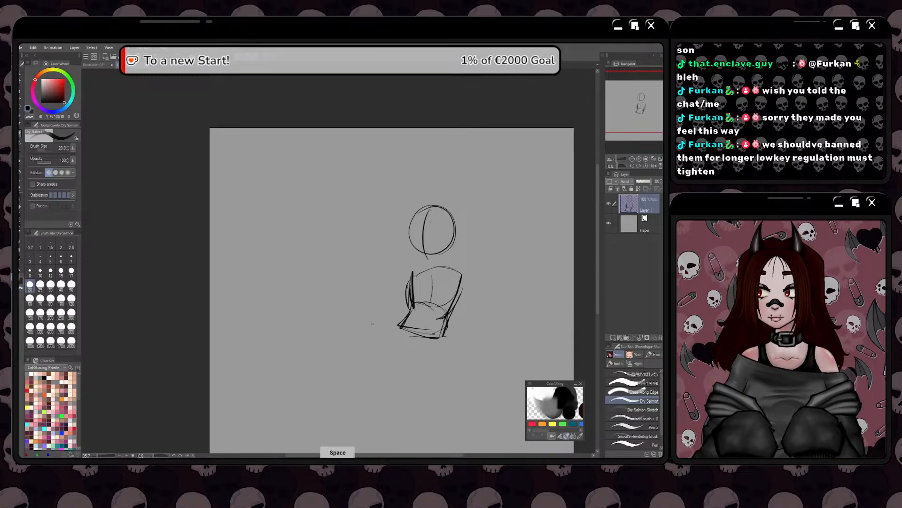
{"action": "mouse_move", "coordinate": [389, 325]}
{"action": "left_mouse_down"}
{"action": "mouse_move", "coordinate": [381, 340]}
{"action": "mouse_move", "coordinate": [388, 314]}
{"action": "mouse_move", "coordinate": [419, 315]}
{"action": "left_mouse_up"}
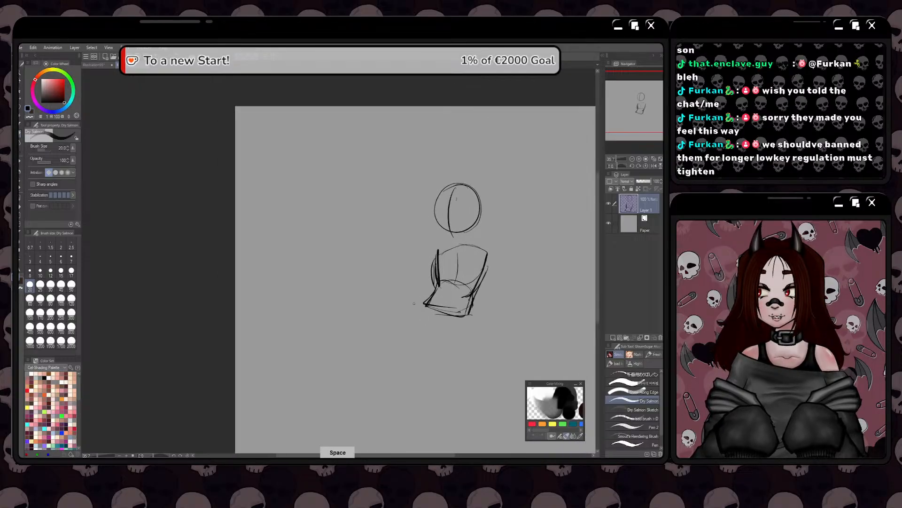
{"action": "mouse_move", "coordinate": [390, 354]}
{"action": "left_mouse_down"}
{"action": "mouse_move", "coordinate": [388, 333]}
{"action": "mouse_move", "coordinate": [369, 367]}
{"action": "mouse_move", "coordinate": [399, 359]}
{"action": "left_mouse_up"}
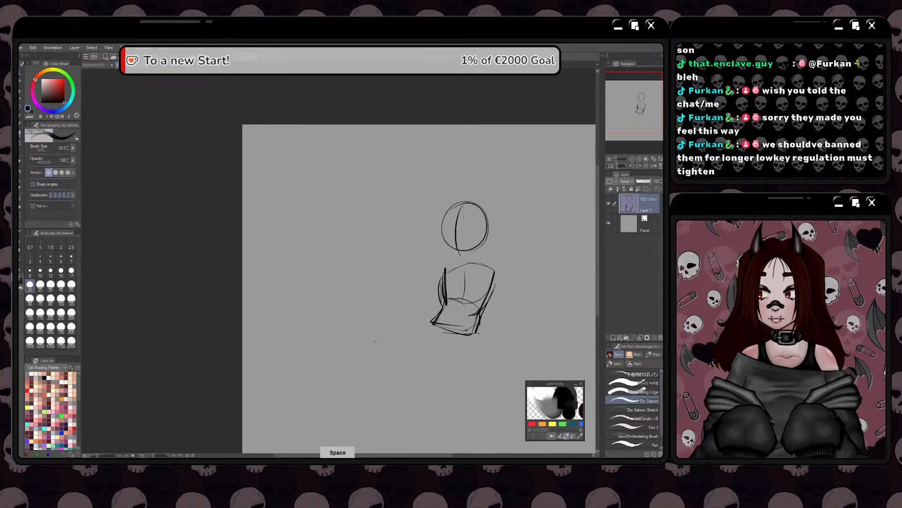
{"action": "mouse_move", "coordinate": [384, 304]}
{"action": "left_mouse_down"}
{"action": "mouse_move", "coordinate": [423, 302]}
{"action": "mouse_move", "coordinate": [393, 317]}
{"action": "mouse_move", "coordinate": [414, 331]}
{"action": "mouse_move", "coordinate": [340, 323]}
{"action": "mouse_move", "coordinate": [302, 305]}
{"action": "left_mouse_up"}
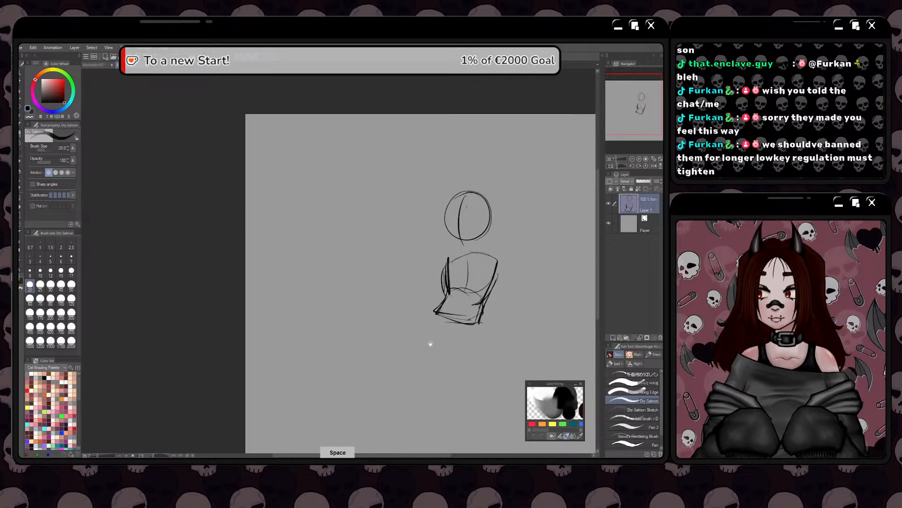
Draw a centre guideline down the chest and abdomen and rework the torso's lower edge
{"action": "mouse_move", "coordinate": [429, 343]}
{"action": "left_mouse_down"}
{"action": "mouse_move", "coordinate": [415, 335]}
{"action": "mouse_move", "coordinate": [411, 371]}
{"action": "left_mouse_up"}
{"action": "mouse_move", "coordinate": [457, 260]}
{"action": "left_mouse_down"}
{"action": "mouse_move", "coordinate": [440, 324]}
{"action": "mouse_move", "coordinate": [463, 328]}
{"action": "left_mouse_up"}
{"action": "key", "text": "space"}
{"action": "mouse_move", "coordinate": [411, 308]}
{"action": "left_mouse_down"}
{"action": "mouse_move", "coordinate": [429, 313]}
{"action": "mouse_move", "coordinate": [417, 343]}
{"action": "mouse_move", "coordinate": [437, 312]}
{"action": "mouse_move", "coordinate": [443, 372]}
{"action": "left_mouse_up"}
{"action": "key", "text": "space"}
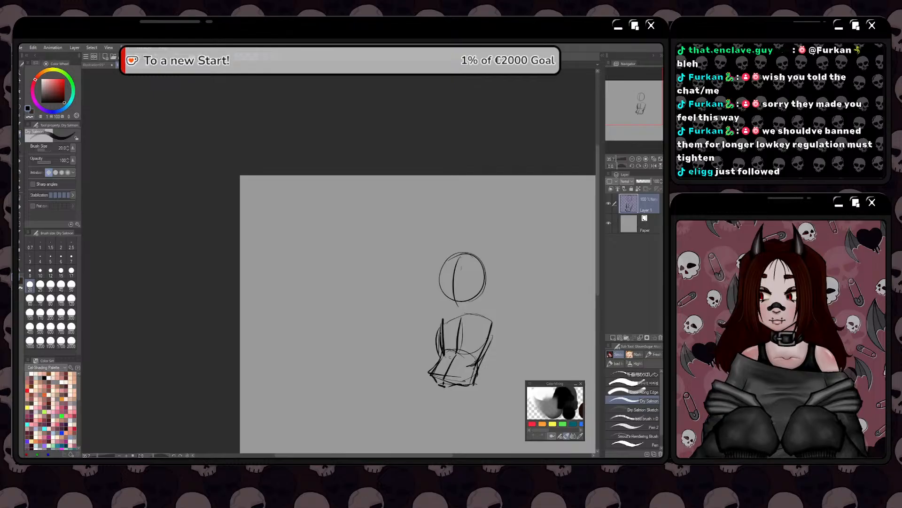
Sketch the jaw and pointed chin beneath the head circle, joining both cheeks to the chin
{"action": "key", "text": "space"}
{"action": "left_click_drag", "start_coordinate": [405, 351], "coordinate": [387, 361]}
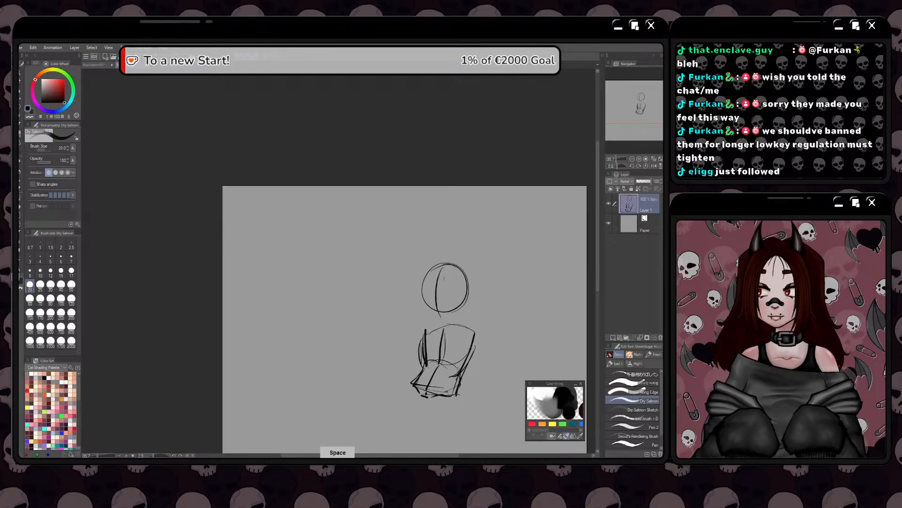
{"action": "left_click_drag", "start_coordinate": [442, 343], "coordinate": [444, 298]}
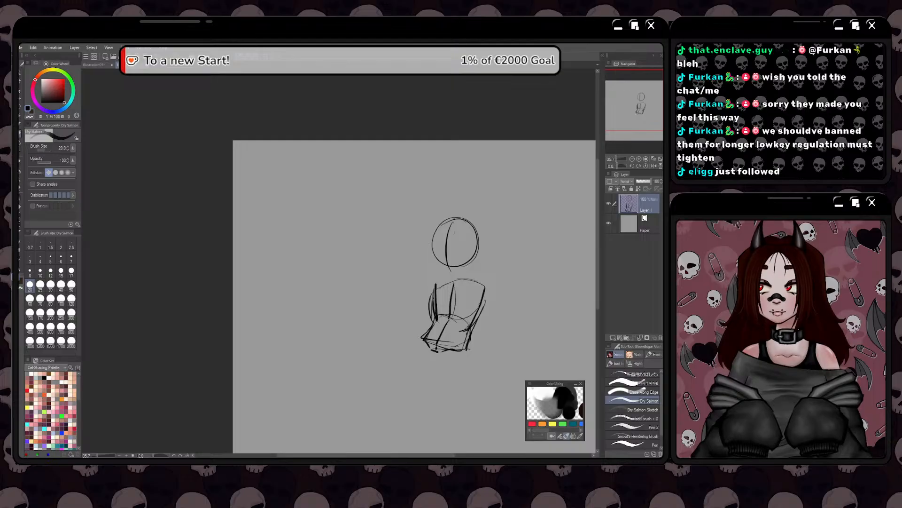
{"action": "scroll", "coordinate": [436, 255], "scroll_direction": "up", "scroll_amount": 1}
{"action": "left_click_drag", "start_coordinate": [453, 285], "coordinate": [472, 278]}
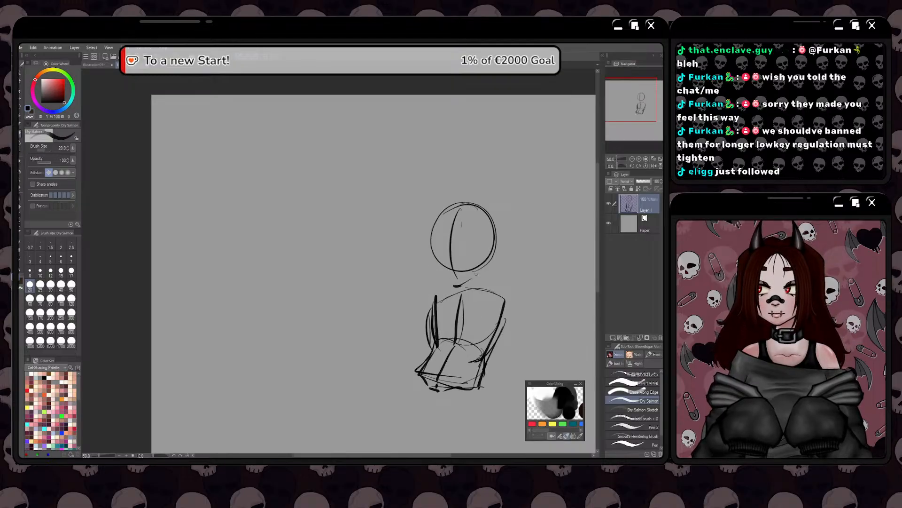
{"action": "mouse_move", "coordinate": [495, 241]}
{"action": "left_mouse_down"}
{"action": "mouse_move", "coordinate": [485, 268]}
{"action": "mouse_move", "coordinate": [456, 285]}
{"action": "left_mouse_up"}
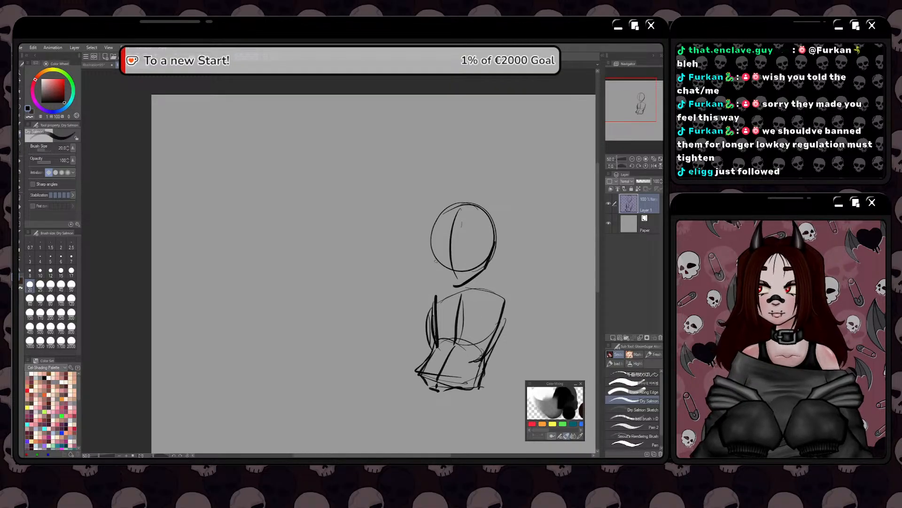
{"action": "mouse_move", "coordinate": [429, 235]}
{"action": "left_mouse_down"}
{"action": "mouse_move", "coordinate": [438, 267]}
{"action": "mouse_move", "coordinate": [461, 286]}
{"action": "mouse_move", "coordinate": [449, 291]}
{"action": "mouse_move", "coordinate": [462, 177]}
{"action": "mouse_move", "coordinate": [410, 204]}
{"action": "left_mouse_up"}
Lasso the sketched head, rotate it slightly with the transform, apply it and drop the selection
{"action": "key", "text": "m"}
{"action": "left_click", "coordinate": [467, 304]}
{"action": "left_click_drag", "start_coordinate": [455, 314], "coordinate": [461, 314]}
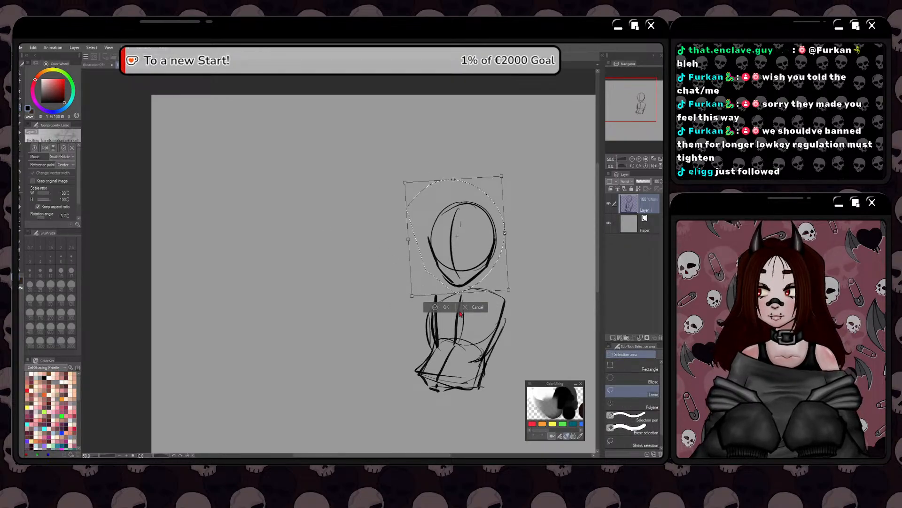
{"action": "key", "text": "Return"}
{"action": "key", "text": "ctrl+d"}
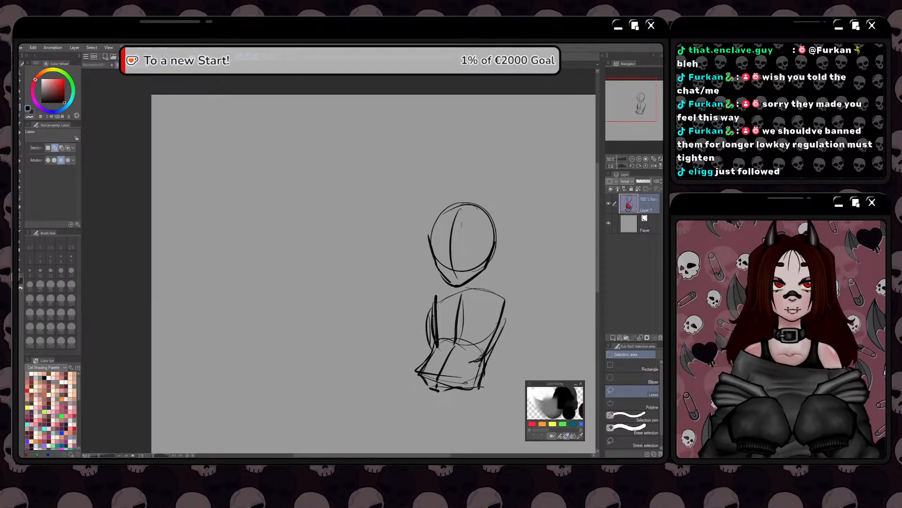
Clear the entire figure sketch from the layer and return to the Dry Salmon brush
{"action": "key", "text": "Delete"}
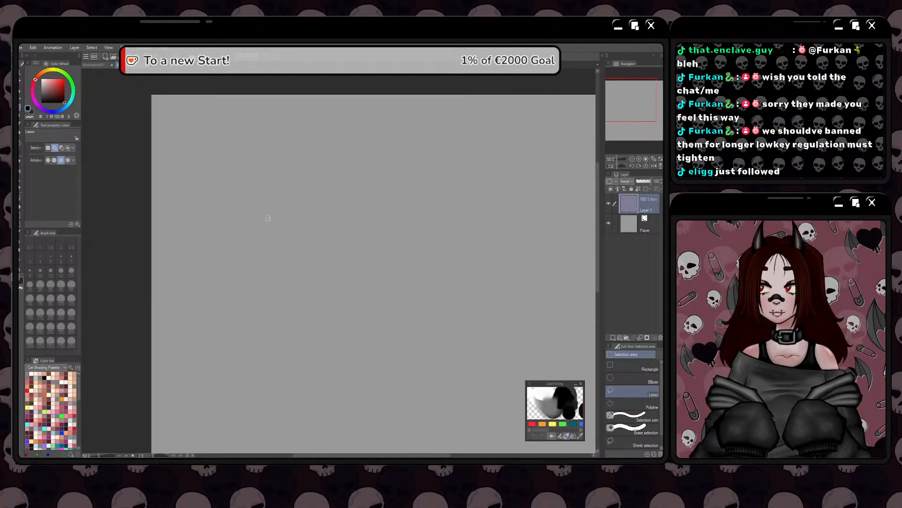
{"action": "key", "text": "space"}
{"action": "left_click_drag", "start_coordinate": [319, 308], "coordinate": [308, 261]}
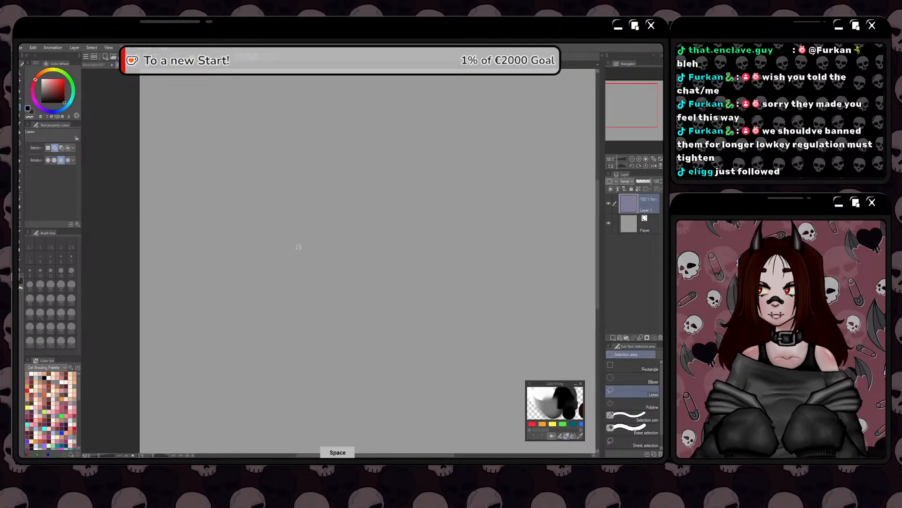
{"action": "left_click", "coordinate": [20, 134]}
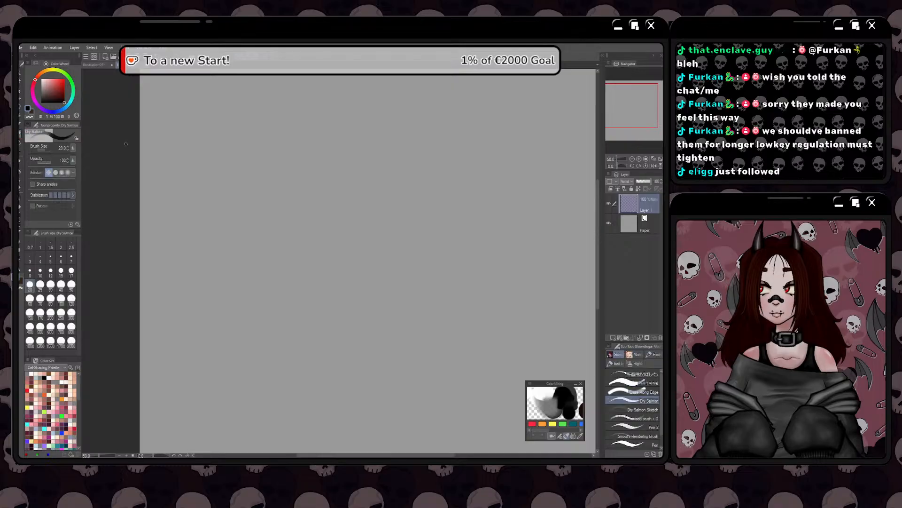
{"action": "key", "text": "space"}
{"action": "left_click_drag", "start_coordinate": [362, 323], "coordinate": [374, 302]}
{"action": "scroll", "coordinate": [361, 329], "scroll_direction": "down", "scroll_amount": 1}
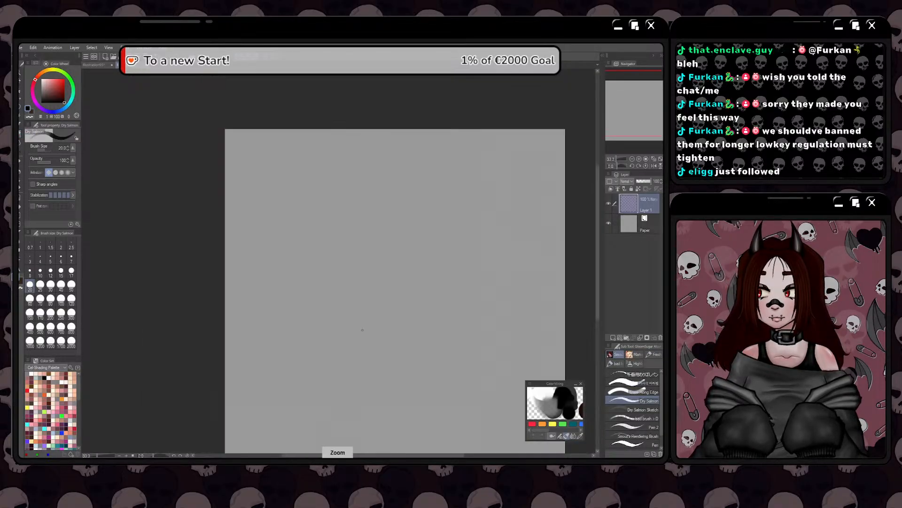
{"action": "scroll", "coordinate": [363, 329], "scroll_direction": "up", "scroll_amount": 1}
{"action": "key", "text": "space"}
{"action": "left_click_drag", "start_coordinate": [367, 307], "coordinate": [380, 309]}
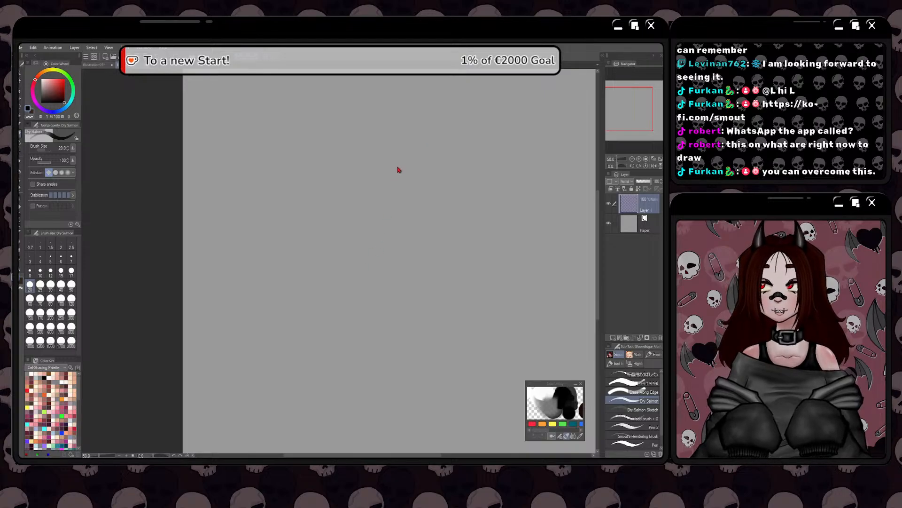
{"action": "mouse_move", "coordinate": [397, 165]}
{"action": "left_mouse_down"}
{"action": "mouse_move", "coordinate": [377, 162]}
{"action": "mouse_move", "coordinate": [410, 175]}
{"action": "mouse_move", "coordinate": [399, 229]}
{"action": "mouse_move", "coordinate": [380, 163]}
{"action": "mouse_move", "coordinate": [361, 224]}
{"action": "mouse_move", "coordinate": [421, 195]}
{"action": "mouse_move", "coordinate": [334, 167]}
{"action": "mouse_move", "coordinate": [349, 228]}
{"action": "left_mouse_up"}
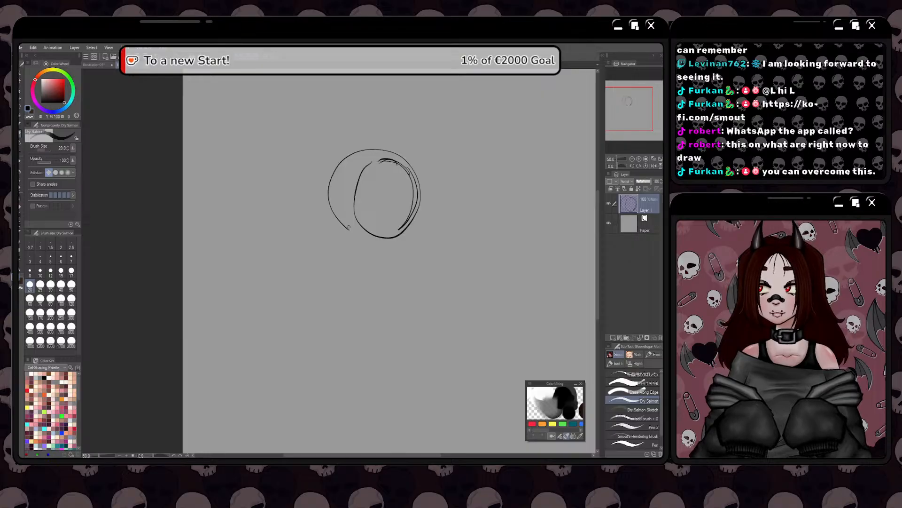
{"action": "key", "text": "ctrl+z"}
{"action": "key", "text": "ctrl+z"}
{"action": "key", "text": "ctrl+z"}
{"action": "key", "text": "ctrl+z"}
{"action": "key", "text": "ctrl+z"}
{"action": "key", "text": "ctrl+z"}
{"action": "key", "text": "ctrl+z"}
{"action": "key", "text": "ctrl+z"}
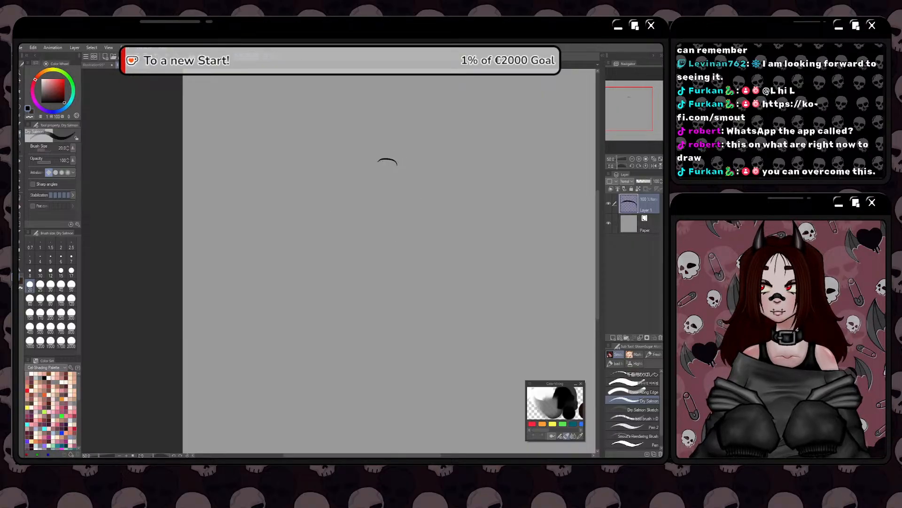
Sketch an oval for the head with overlapping curves on its left side and a guideline running down to the chin
{"action": "mouse_move", "coordinate": [414, 150]}
{"action": "left_mouse_down"}
{"action": "mouse_move", "coordinate": [382, 184]}
{"action": "mouse_move", "coordinate": [438, 200]}
{"action": "mouse_move", "coordinate": [398, 150]}
{"action": "mouse_move", "coordinate": [409, 210]}
{"action": "mouse_move", "coordinate": [436, 163]}
{"action": "mouse_move", "coordinate": [390, 168]}
{"action": "mouse_move", "coordinate": [418, 210]}
{"action": "mouse_move", "coordinate": [427, 154]}
{"action": "mouse_move", "coordinate": [442, 186]}
{"action": "left_mouse_up"}
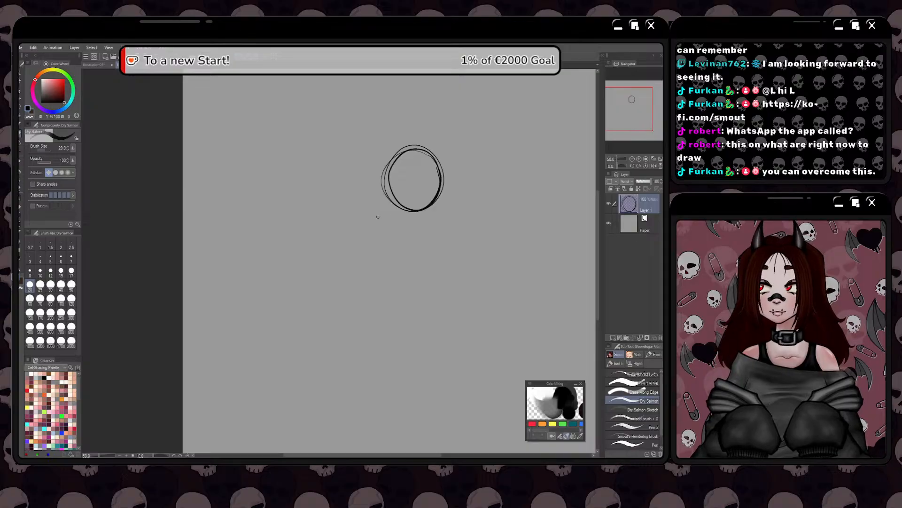
{"action": "mouse_move", "coordinate": [397, 150]}
{"action": "left_mouse_down"}
{"action": "mouse_move", "coordinate": [383, 157]}
{"action": "mouse_move", "coordinate": [381, 195]}
{"action": "mouse_move", "coordinate": [407, 212]}
{"action": "left_mouse_up"}
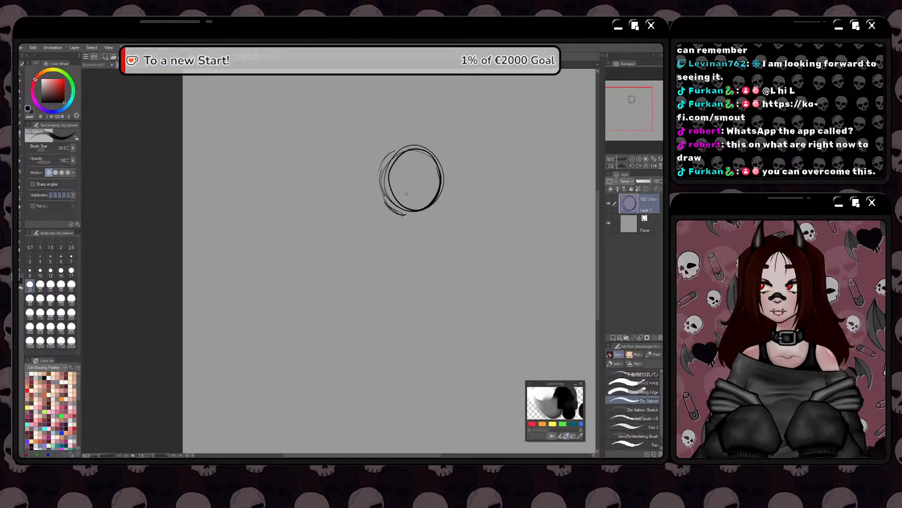
{"action": "left_click_drag", "start_coordinate": [396, 161], "coordinate": [412, 234]}
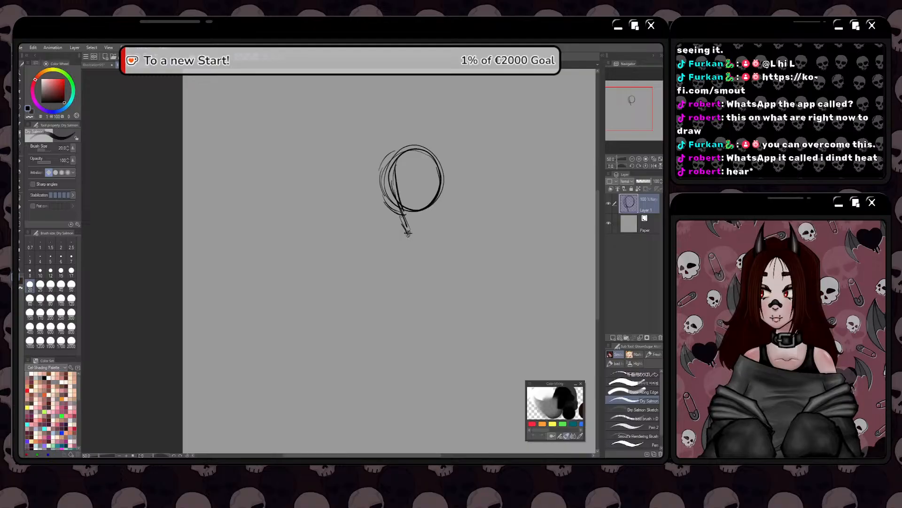
{"action": "key", "text": "alt+Tab"}
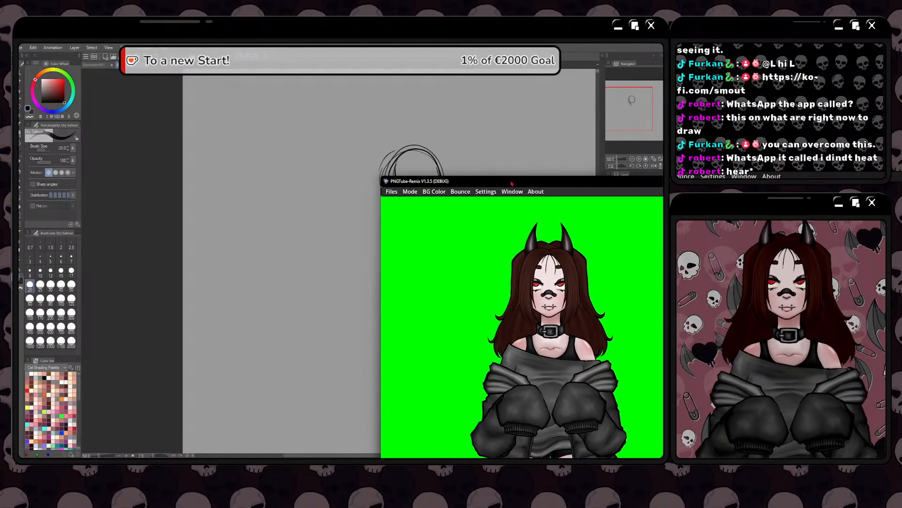
{"action": "mouse_move", "coordinate": [475, 182]}
{"action": "left_mouse_down"}
{"action": "mouse_move", "coordinate": [663, 182]}
{"action": "mouse_move", "coordinate": [536, 196]}
{"action": "mouse_move", "coordinate": [409, 164]}
{"action": "mouse_move", "coordinate": [287, 112]}
{"action": "mouse_move", "coordinate": [371, 198]}
{"action": "mouse_move", "coordinate": [500, 194]}
{"action": "mouse_move", "coordinate": [502, 185]}
{"action": "mouse_move", "coordinate": [501, 210]}
{"action": "left_mouse_up"}
{"action": "left_click", "coordinate": [207, 136]}
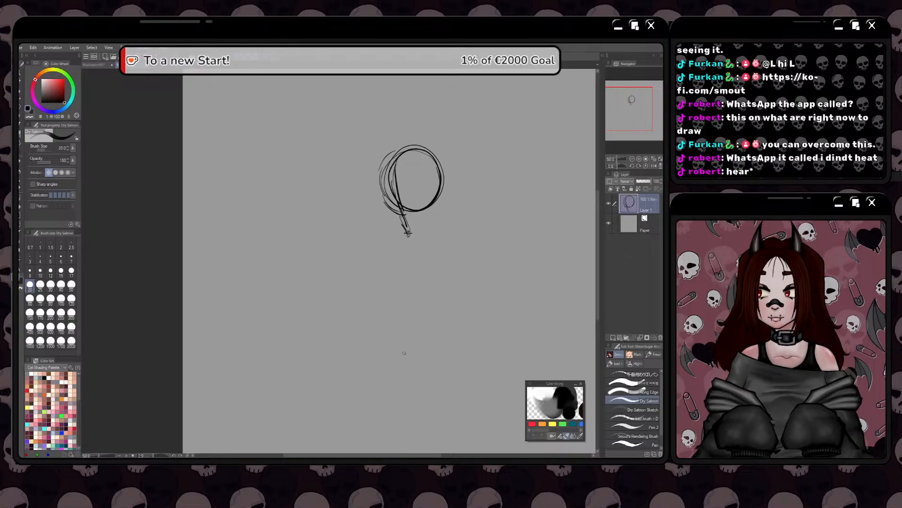
Mark the chin point below the head oval and draw the jawline from both cheeks down to it
{"action": "left_click_drag", "start_coordinate": [406, 233], "coordinate": [415, 227]}
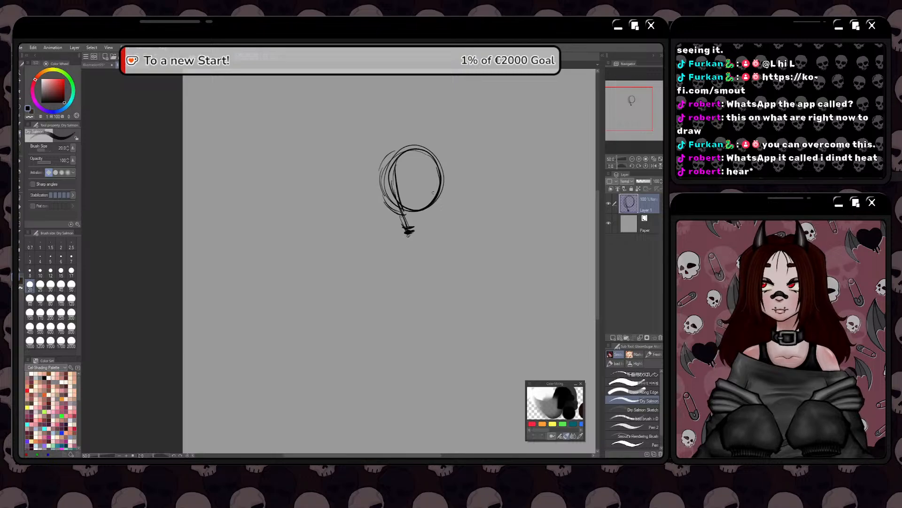
{"action": "mouse_move", "coordinate": [442, 180]}
{"action": "left_mouse_down"}
{"action": "mouse_move", "coordinate": [438, 208]}
{"action": "mouse_move", "coordinate": [413, 231]}
{"action": "left_mouse_up"}
{"action": "left_click_drag", "start_coordinate": [439, 203], "coordinate": [407, 231]}
{"action": "left_click_drag", "start_coordinate": [381, 188], "coordinate": [402, 227]}
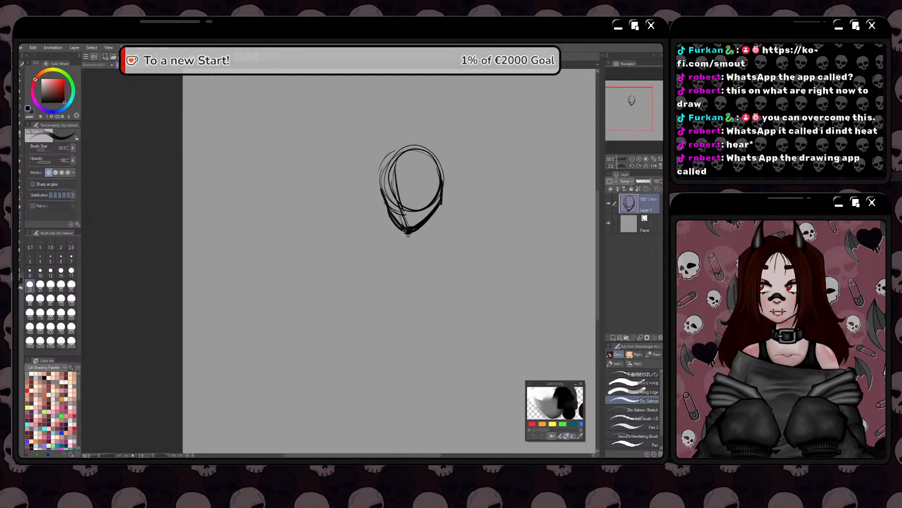
Liquify the head sketch with a brush size of 300, pushing the right cheek and the jaw inward
{"action": "left_click", "coordinate": [21, 142]}
{"action": "left_click", "coordinate": [636, 354]}
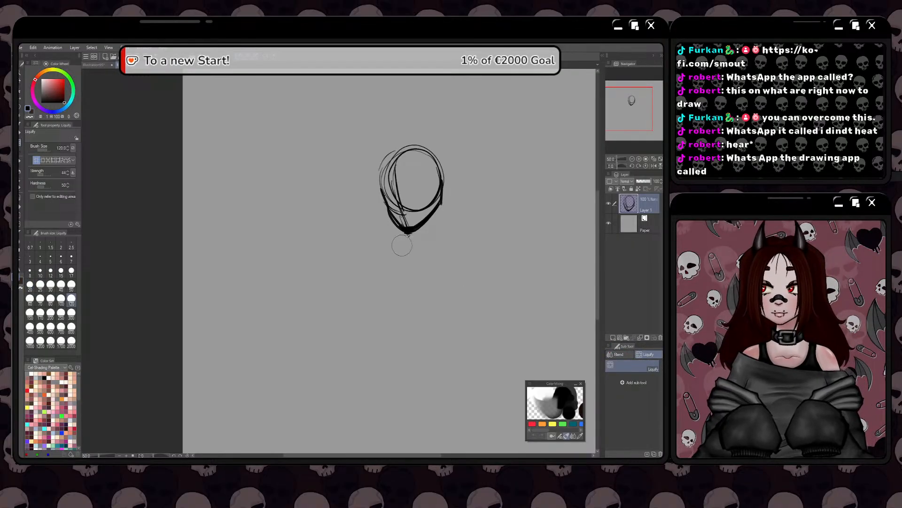
{"action": "left_click", "coordinate": [72, 312]}
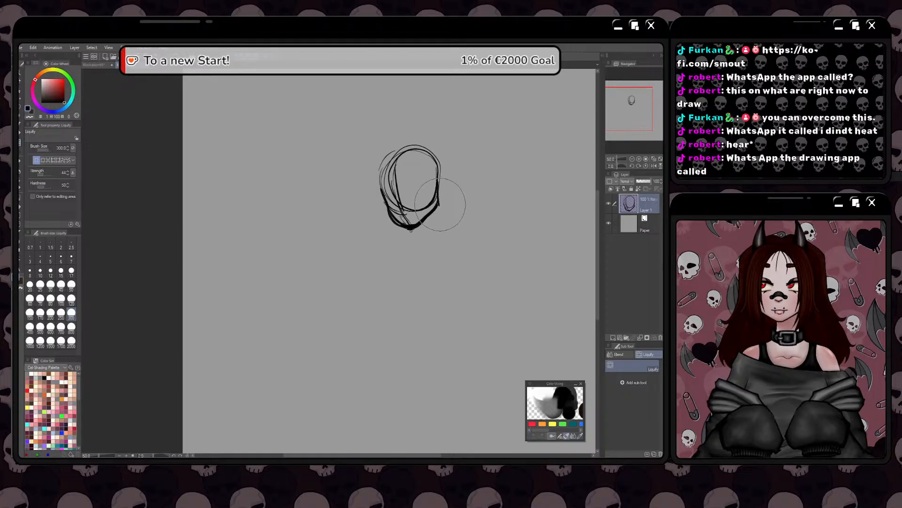
{"action": "left_click_drag", "start_coordinate": [440, 205], "coordinate": [435, 206]}
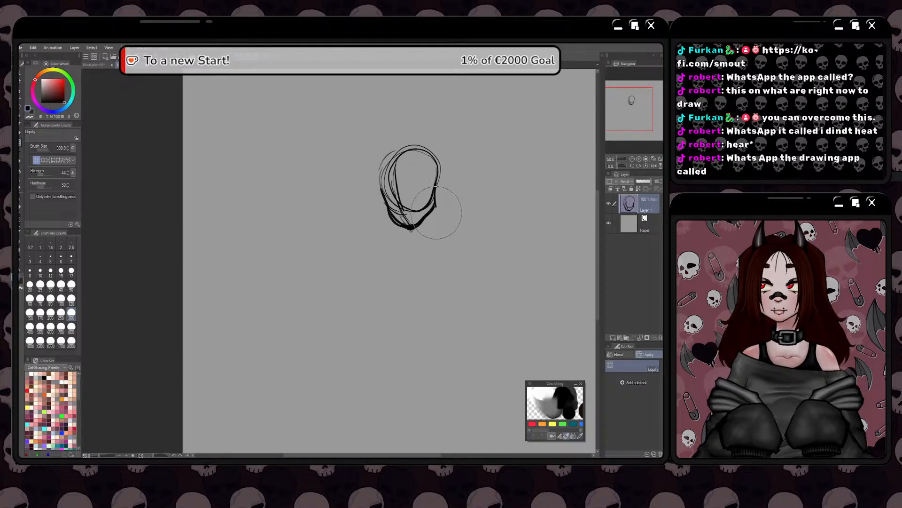
Return to the Dry Salmon brush and thicken the whole head outline, reinforcing the cheeks, jaw and chin
{"action": "left_click", "coordinate": [20, 133]}
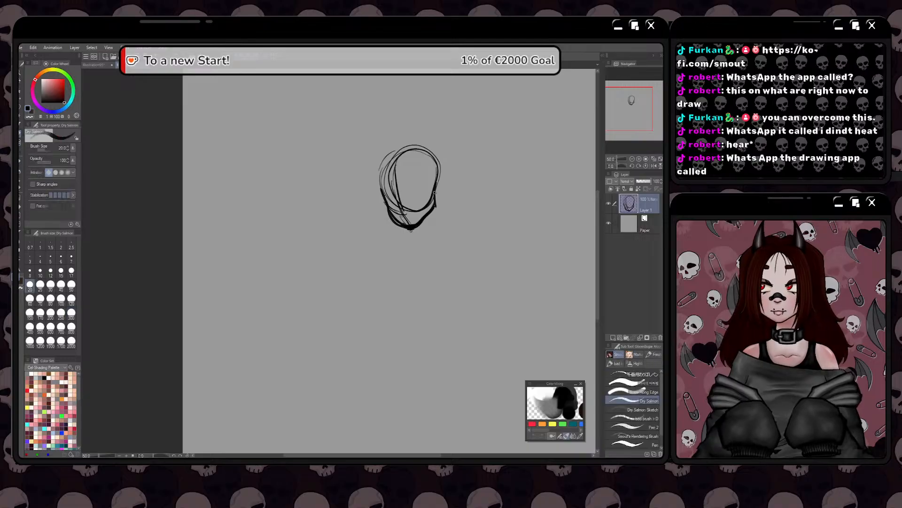
{"action": "mouse_move", "coordinate": [437, 171]}
{"action": "left_mouse_down"}
{"action": "mouse_move", "coordinate": [439, 195]}
{"action": "mouse_move", "coordinate": [422, 222]}
{"action": "left_mouse_up"}
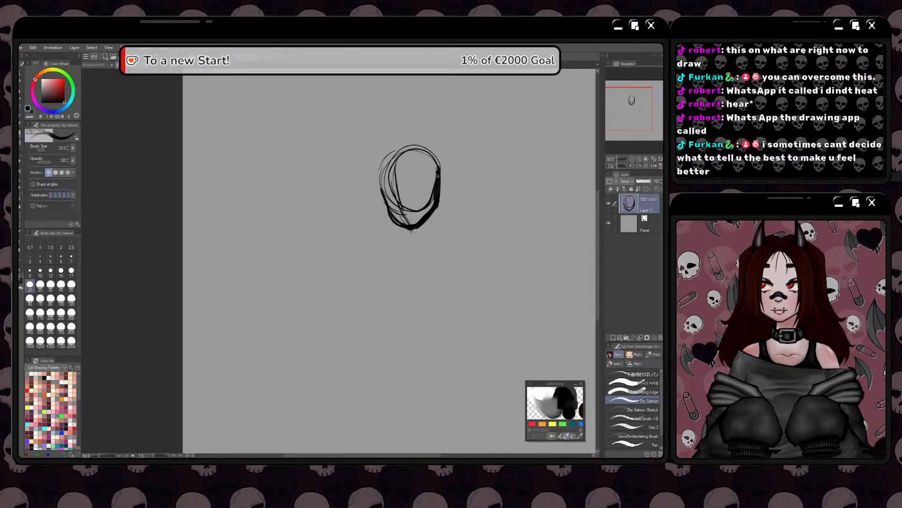
{"action": "mouse_move", "coordinate": [381, 178]}
{"action": "left_mouse_down"}
{"action": "mouse_move", "coordinate": [404, 226]}
{"action": "mouse_move", "coordinate": [382, 188]}
{"action": "left_mouse_up"}
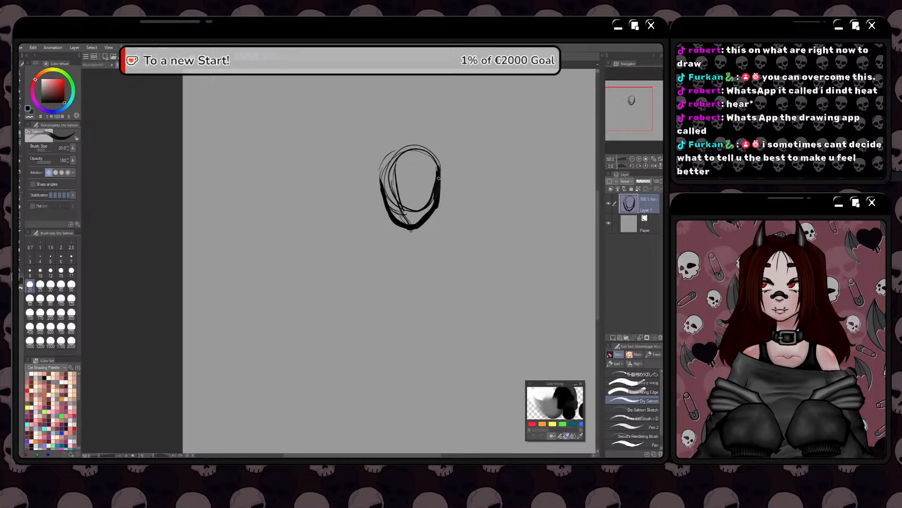
{"action": "mouse_move", "coordinate": [438, 180]}
{"action": "left_mouse_down"}
{"action": "mouse_move", "coordinate": [420, 153]}
{"action": "mouse_move", "coordinate": [390, 159]}
{"action": "mouse_move", "coordinate": [382, 183]}
{"action": "mouse_move", "coordinate": [418, 151]}
{"action": "mouse_move", "coordinate": [440, 178]}
{"action": "mouse_move", "coordinate": [437, 165]}
{"action": "mouse_move", "coordinate": [430, 208]}
{"action": "left_mouse_up"}
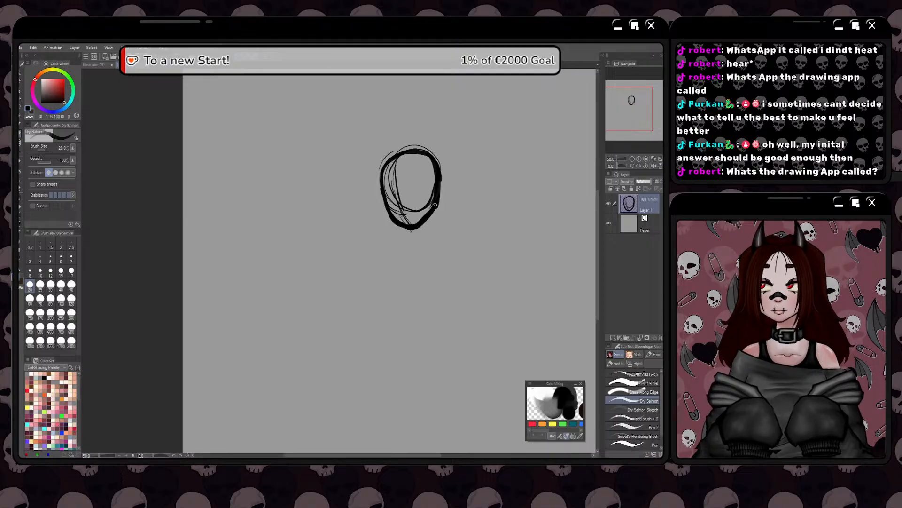
{"action": "mouse_move", "coordinate": [435, 207]}
{"action": "left_mouse_down"}
{"action": "mouse_move", "coordinate": [404, 227]}
{"action": "mouse_move", "coordinate": [430, 216]}
{"action": "mouse_move", "coordinate": [422, 235]}
{"action": "mouse_move", "coordinate": [403, 233]}
{"action": "mouse_move", "coordinate": [433, 220]}
{"action": "mouse_move", "coordinate": [425, 229]}
{"action": "left_mouse_up"}
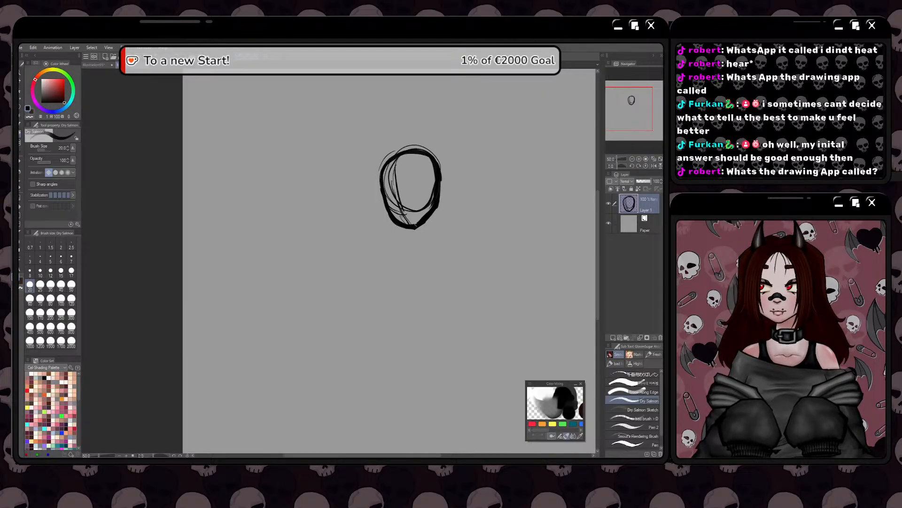
Sketch a rounded chest block beneath the head, strengthen its sides and add a vertical centre line
{"action": "mouse_move", "coordinate": [416, 226]}
{"action": "left_mouse_down"}
{"action": "mouse_move", "coordinate": [435, 203]}
{"action": "mouse_move", "coordinate": [405, 223]}
{"action": "mouse_move", "coordinate": [426, 221]}
{"action": "mouse_move", "coordinate": [398, 218]}
{"action": "mouse_move", "coordinate": [416, 219]}
{"action": "mouse_move", "coordinate": [436, 239]}
{"action": "mouse_move", "coordinate": [424, 239]}
{"action": "mouse_move", "coordinate": [444, 230]}
{"action": "mouse_move", "coordinate": [452, 247]}
{"action": "mouse_move", "coordinate": [435, 230]}
{"action": "mouse_move", "coordinate": [401, 249]}
{"action": "mouse_move", "coordinate": [454, 246]}
{"action": "mouse_move", "coordinate": [432, 271]}
{"action": "mouse_move", "coordinate": [400, 266]}
{"action": "mouse_move", "coordinate": [397, 257]}
{"action": "mouse_move", "coordinate": [409, 280]}
{"action": "mouse_move", "coordinate": [449, 274]}
{"action": "mouse_move", "coordinate": [459, 258]}
{"action": "mouse_move", "coordinate": [441, 282]}
{"action": "mouse_move", "coordinate": [400, 266]}
{"action": "left_mouse_up"}
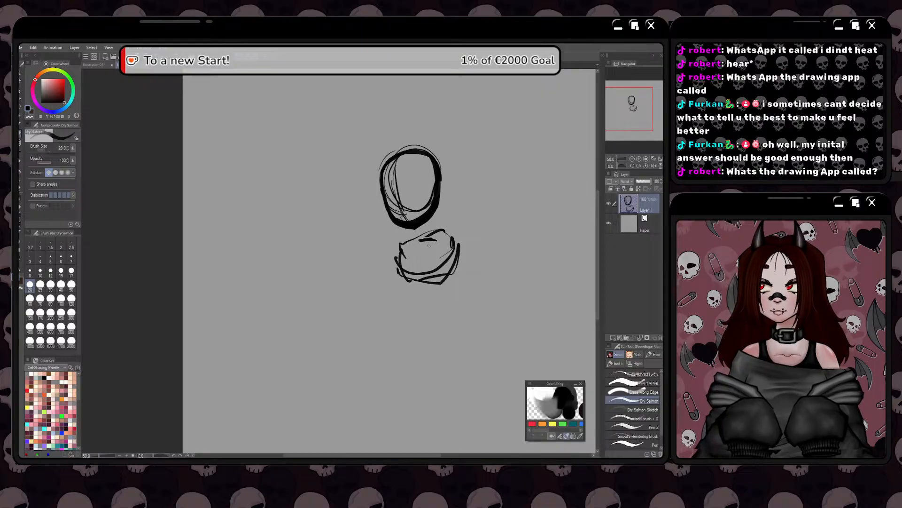
{"action": "left_click_drag", "start_coordinate": [453, 246], "coordinate": [442, 279]}
{"action": "left_click_drag", "start_coordinate": [453, 241], "coordinate": [446, 269]}
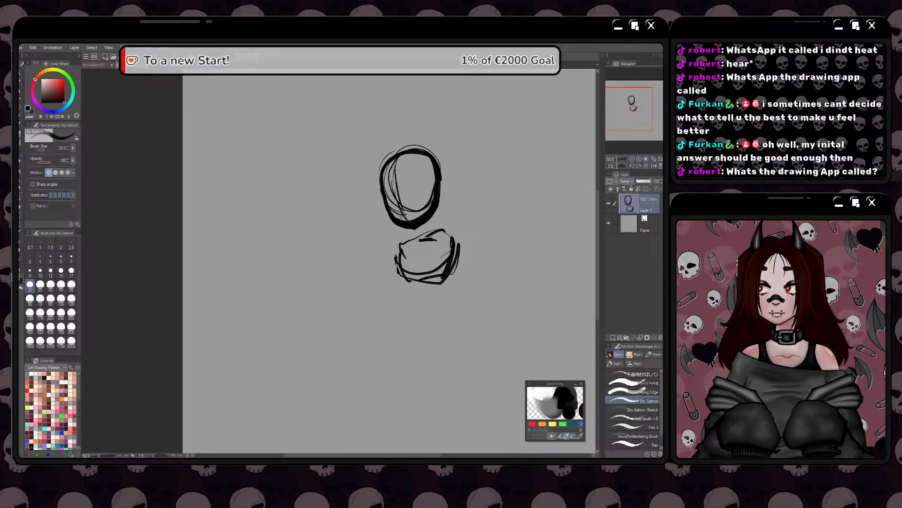
{"action": "mouse_move", "coordinate": [398, 246]}
{"action": "left_mouse_down"}
{"action": "mouse_move", "coordinate": [402, 274]}
{"action": "mouse_move", "coordinate": [430, 281]}
{"action": "mouse_move", "coordinate": [401, 282]}
{"action": "left_mouse_up"}
{"action": "left_click_drag", "start_coordinate": [415, 242], "coordinate": [416, 272]}
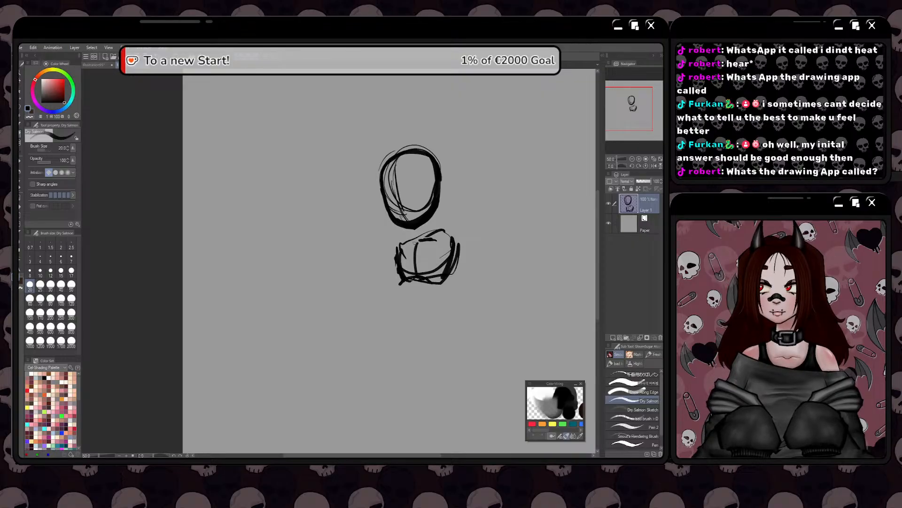
Draw the neck and the right shoulder curve, and fill the head and chest with dense diagonal hatching
{"action": "mouse_move", "coordinate": [438, 191]}
{"action": "left_mouse_down"}
{"action": "mouse_move", "coordinate": [442, 228]}
{"action": "mouse_move", "coordinate": [420, 235]}
{"action": "mouse_move", "coordinate": [464, 243]}
{"action": "left_mouse_up"}
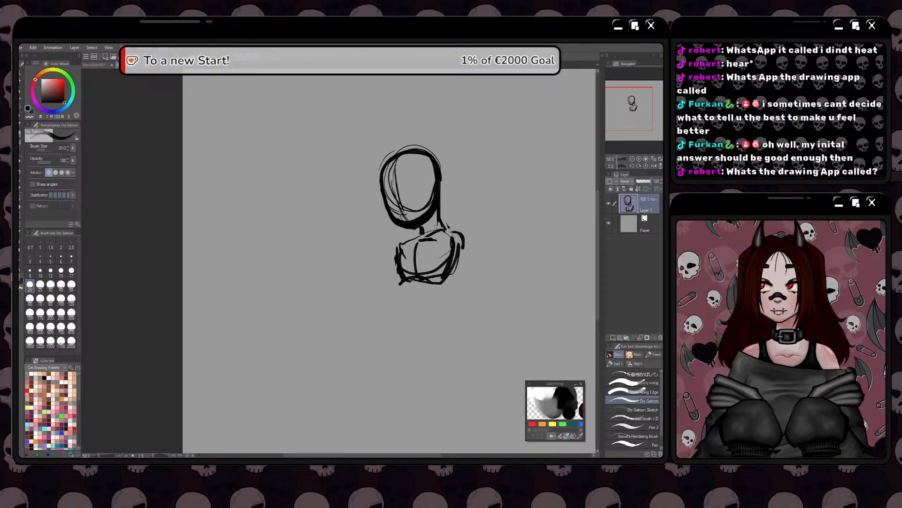
{"action": "mouse_move", "coordinate": [398, 224]}
{"action": "left_mouse_down"}
{"action": "mouse_move", "coordinate": [428, 219]}
{"action": "mouse_move", "coordinate": [433, 199]}
{"action": "mouse_move", "coordinate": [402, 219]}
{"action": "left_mouse_up"}
{"action": "mouse_move", "coordinate": [432, 188]}
{"action": "left_mouse_down"}
{"action": "mouse_move", "coordinate": [399, 213]}
{"action": "mouse_move", "coordinate": [393, 157]}
{"action": "mouse_move", "coordinate": [386, 181]}
{"action": "left_mouse_up"}
{"action": "mouse_move", "coordinate": [403, 256]}
{"action": "left_mouse_down"}
{"action": "mouse_move", "coordinate": [428, 233]}
{"action": "mouse_move", "coordinate": [439, 263]}
{"action": "mouse_move", "coordinate": [451, 239]}
{"action": "mouse_move", "coordinate": [439, 277]}
{"action": "mouse_move", "coordinate": [431, 196]}
{"action": "left_mouse_up"}
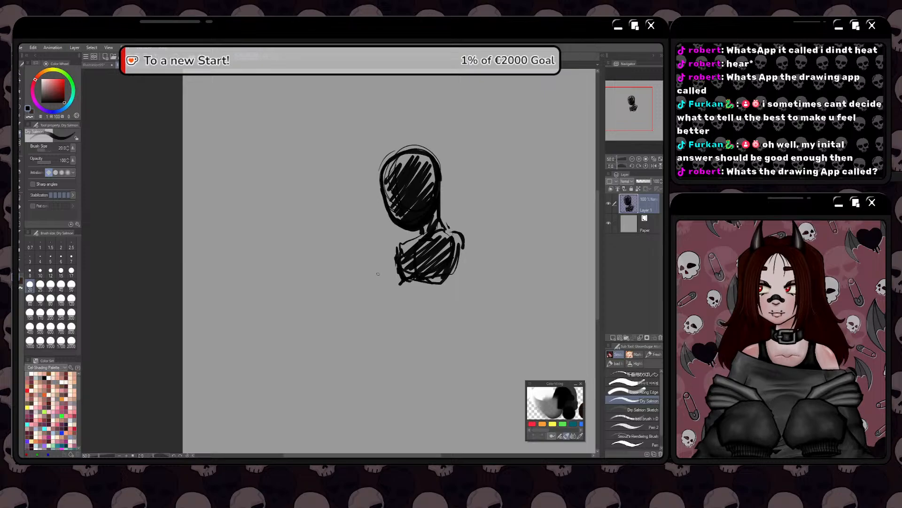
Extend the torso below the chest with an abdomen block and fill it with scribbled hatching
{"action": "mouse_move", "coordinate": [447, 284]}
{"action": "left_mouse_down"}
{"action": "mouse_move", "coordinate": [432, 301]}
{"action": "mouse_move", "coordinate": [409, 284]}
{"action": "mouse_move", "coordinate": [401, 299]}
{"action": "mouse_move", "coordinate": [425, 306]}
{"action": "left_mouse_up"}
{"action": "mouse_move", "coordinate": [432, 304]}
{"action": "left_mouse_down"}
{"action": "mouse_move", "coordinate": [448, 273]}
{"action": "mouse_move", "coordinate": [407, 296]}
{"action": "left_mouse_up"}
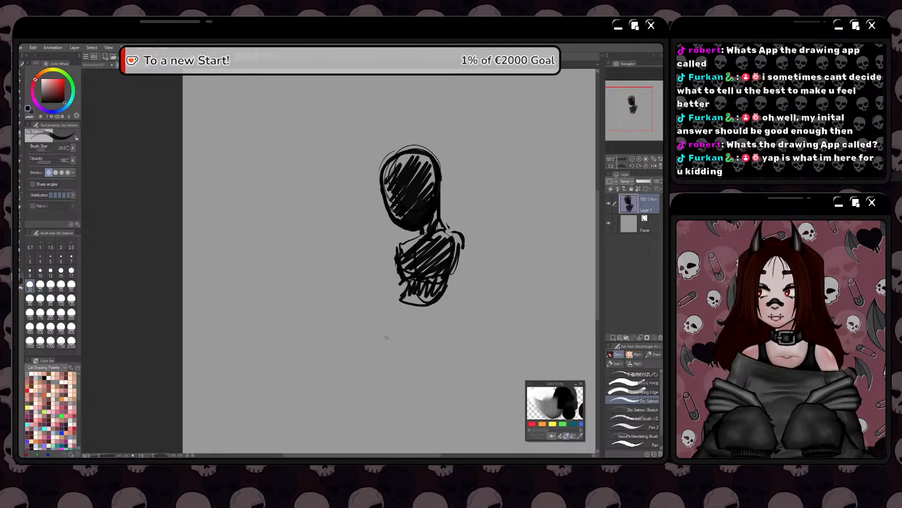
{"action": "mouse_move", "coordinate": [410, 291]}
{"action": "left_mouse_down"}
{"action": "mouse_move", "coordinate": [429, 308]}
{"action": "mouse_move", "coordinate": [442, 289]}
{"action": "mouse_move", "coordinate": [447, 301]}
{"action": "mouse_move", "coordinate": [434, 311]}
{"action": "mouse_move", "coordinate": [399, 310]}
{"action": "left_mouse_up"}
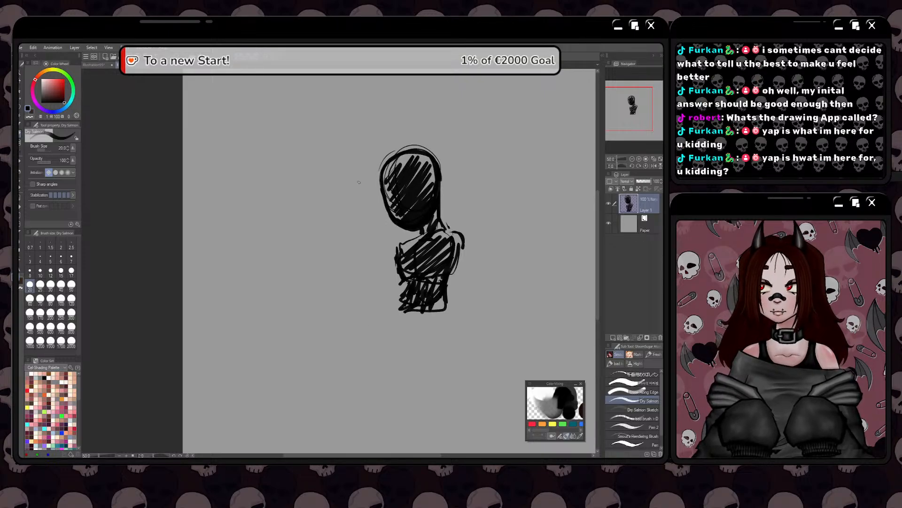
{"action": "mouse_move", "coordinate": [394, 310]}
{"action": "left_mouse_down"}
{"action": "mouse_move", "coordinate": [411, 321]}
{"action": "mouse_move", "coordinate": [430, 307]}
{"action": "mouse_move", "coordinate": [412, 314]}
{"action": "mouse_move", "coordinate": [403, 305]}
{"action": "left_mouse_up"}
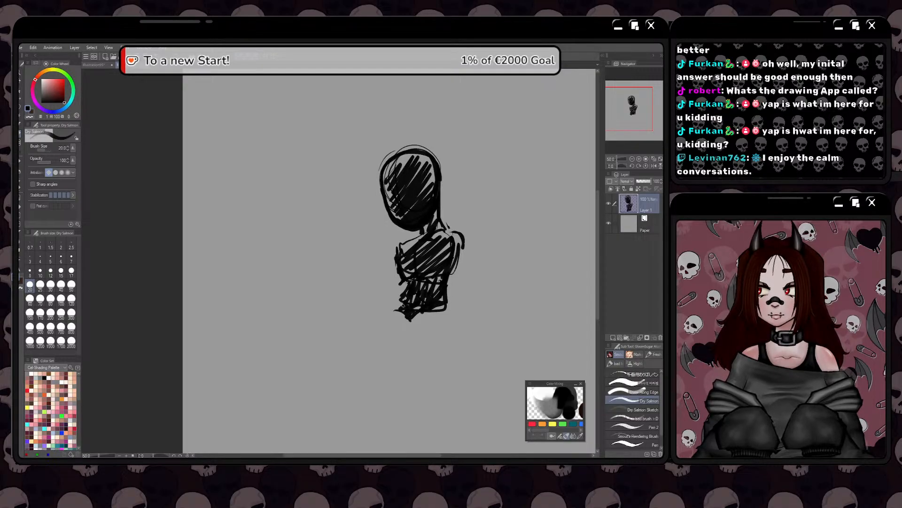
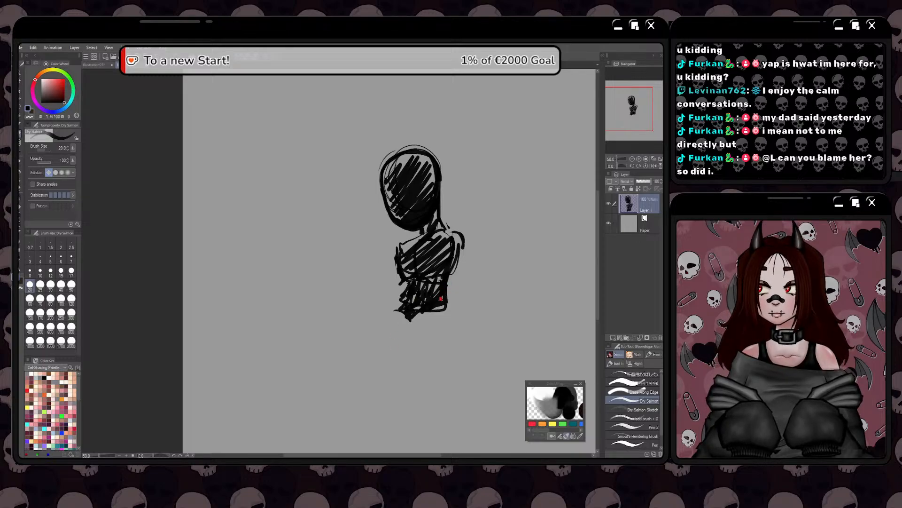
Sketch two hatched circles side by side beneath the abdomen as hips and reinforce the outer curve of the right one
{"action": "mouse_move", "coordinate": [445, 296]}
{"action": "left_mouse_down"}
{"action": "mouse_move", "coordinate": [423, 294]}
{"action": "mouse_move", "coordinate": [444, 301]}
{"action": "mouse_move", "coordinate": [449, 328]}
{"action": "mouse_move", "coordinate": [437, 338]}
{"action": "mouse_move", "coordinate": [410, 323]}
{"action": "mouse_move", "coordinate": [410, 338]}
{"action": "mouse_move", "coordinate": [450, 325]}
{"action": "left_mouse_up"}
{"action": "mouse_move", "coordinate": [426, 312]}
{"action": "left_mouse_down"}
{"action": "mouse_move", "coordinate": [442, 332]}
{"action": "mouse_move", "coordinate": [420, 323]}
{"action": "mouse_move", "coordinate": [428, 314]}
{"action": "mouse_move", "coordinate": [428, 331]}
{"action": "mouse_move", "coordinate": [435, 311]}
{"action": "left_mouse_up"}
{"action": "key", "text": "ctrl+z"}
{"action": "key", "text": "ctrl+z"}
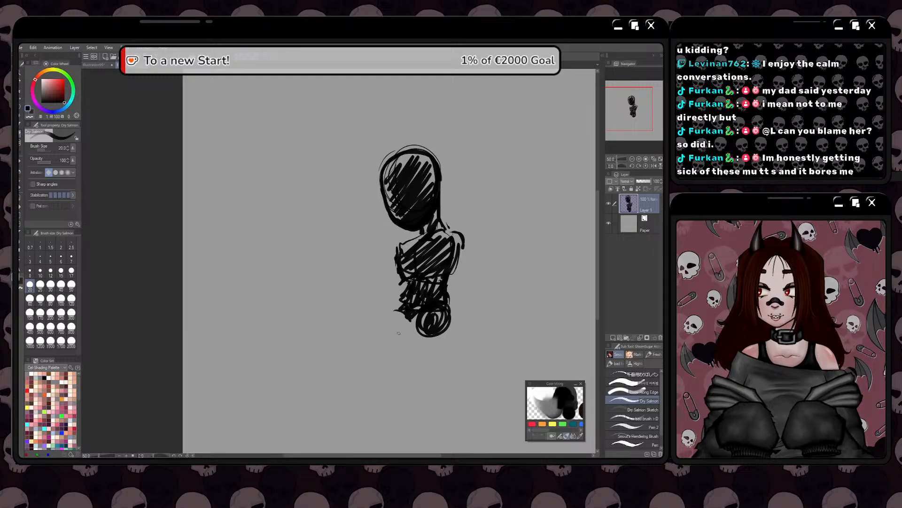
{"action": "mouse_move", "coordinate": [398, 305]}
{"action": "left_mouse_down"}
{"action": "mouse_move", "coordinate": [395, 327]}
{"action": "mouse_move", "coordinate": [418, 329]}
{"action": "mouse_move", "coordinate": [387, 325]}
{"action": "mouse_move", "coordinate": [393, 313]}
{"action": "mouse_move", "coordinate": [396, 328]}
{"action": "mouse_move", "coordinate": [409, 312]}
{"action": "mouse_move", "coordinate": [415, 327]}
{"action": "mouse_move", "coordinate": [401, 335]}
{"action": "mouse_move", "coordinate": [383, 328]}
{"action": "mouse_move", "coordinate": [410, 282]}
{"action": "left_mouse_up"}
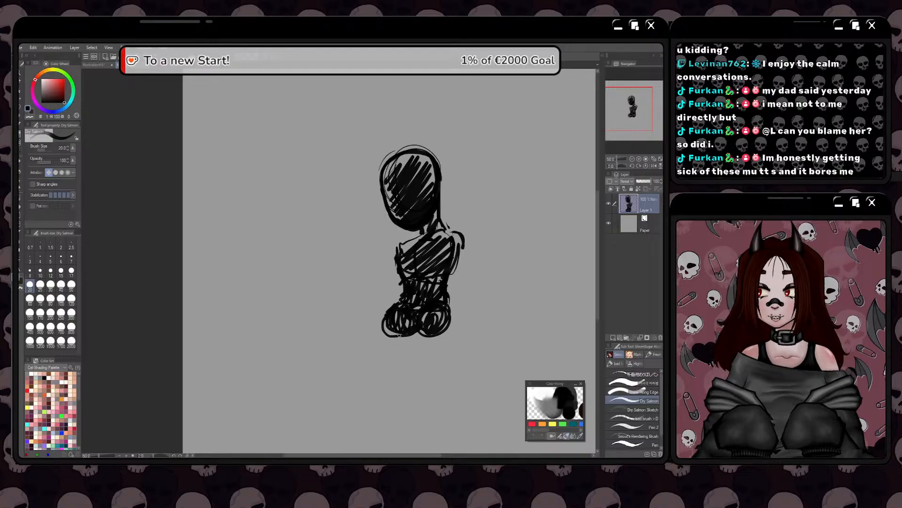
{"action": "mouse_move", "coordinate": [439, 297]}
{"action": "left_mouse_down"}
{"action": "mouse_move", "coordinate": [437, 340]}
{"action": "mouse_move", "coordinate": [441, 307]}
{"action": "mouse_move", "coordinate": [452, 323]}
{"action": "mouse_move", "coordinate": [440, 298]}
{"action": "mouse_move", "coordinate": [436, 333]}
{"action": "left_mouse_up"}
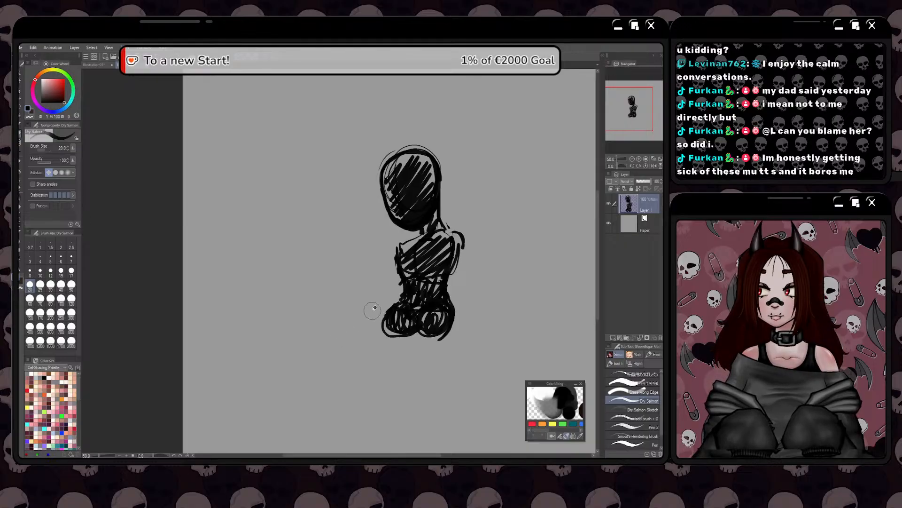
Erase the left hip circle and redraw the pelvis with a slanted lower-left edge
{"action": "key", "text": "e"}
{"action": "mouse_move", "coordinate": [376, 306]}
{"action": "left_mouse_down"}
{"action": "mouse_move", "coordinate": [395, 336]}
{"action": "mouse_move", "coordinate": [368, 322]}
{"action": "left_mouse_up"}
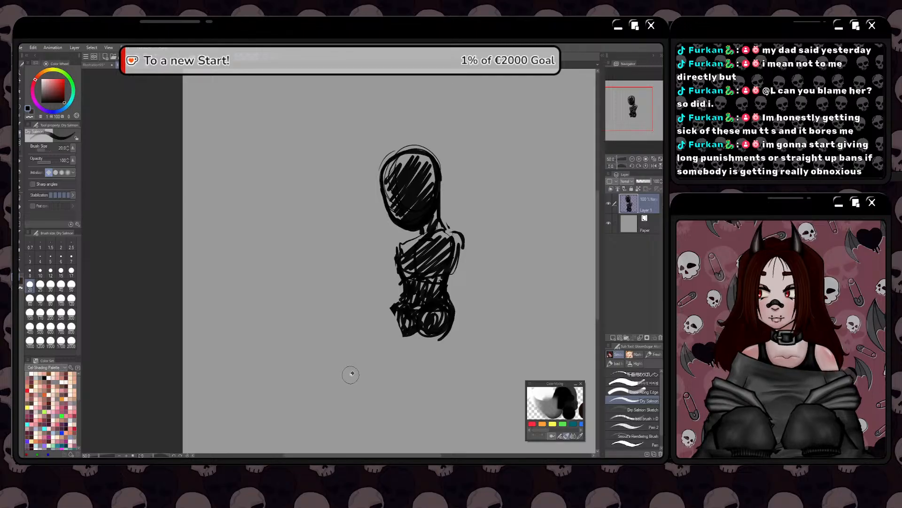
{"action": "key", "text": "e"}
{"action": "mouse_move", "coordinate": [398, 323]}
{"action": "left_mouse_down"}
{"action": "mouse_move", "coordinate": [409, 342]}
{"action": "mouse_move", "coordinate": [382, 309]}
{"action": "mouse_move", "coordinate": [407, 335]}
{"action": "left_mouse_up"}
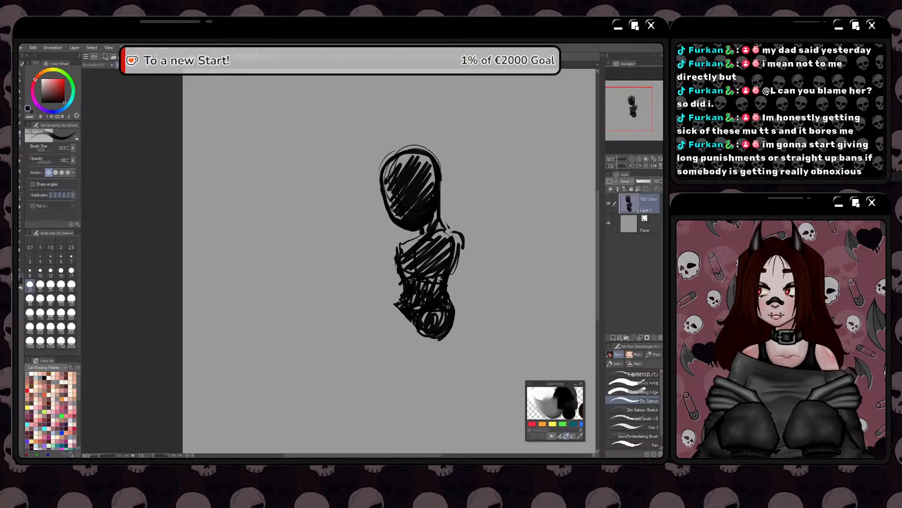
Try out a short thigh stub extending down and left from the hip circle
{"action": "scroll", "coordinate": [390, 344], "scroll_direction": "down", "scroll_amount": 1}
{"action": "key", "text": "space"}
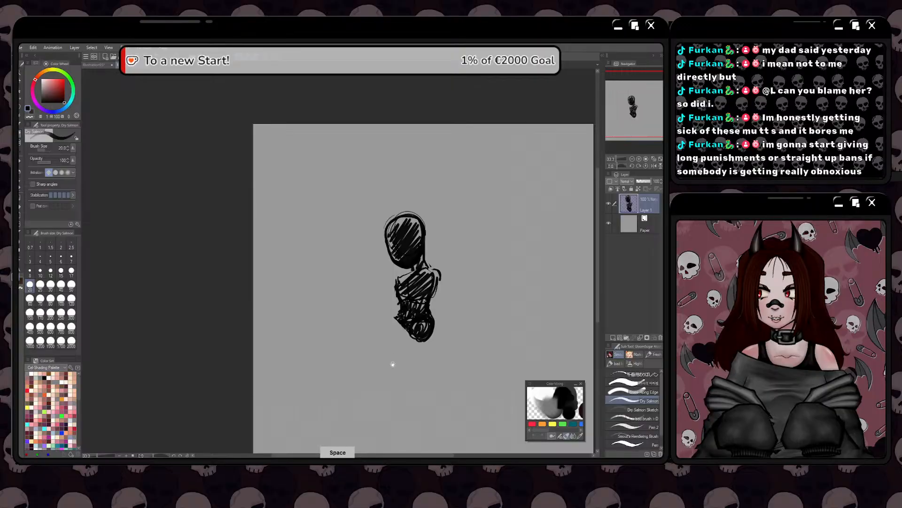
{"action": "mouse_move", "coordinate": [390, 344]}
{"action": "left_mouse_down"}
{"action": "mouse_move", "coordinate": [414, 329]}
{"action": "mouse_move", "coordinate": [373, 337]}
{"action": "left_mouse_up"}
{"action": "scroll", "coordinate": [428, 317], "scroll_direction": "up", "scroll_amount": 1}
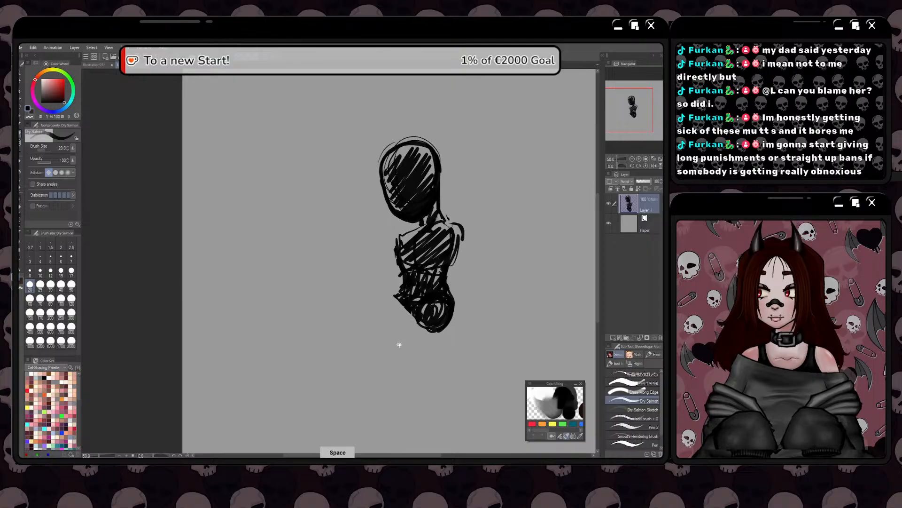
{"action": "mouse_move", "coordinate": [399, 345]}
{"action": "left_mouse_down"}
{"action": "mouse_move", "coordinate": [378, 338]}
{"action": "mouse_move", "coordinate": [406, 322]}
{"action": "left_mouse_up"}
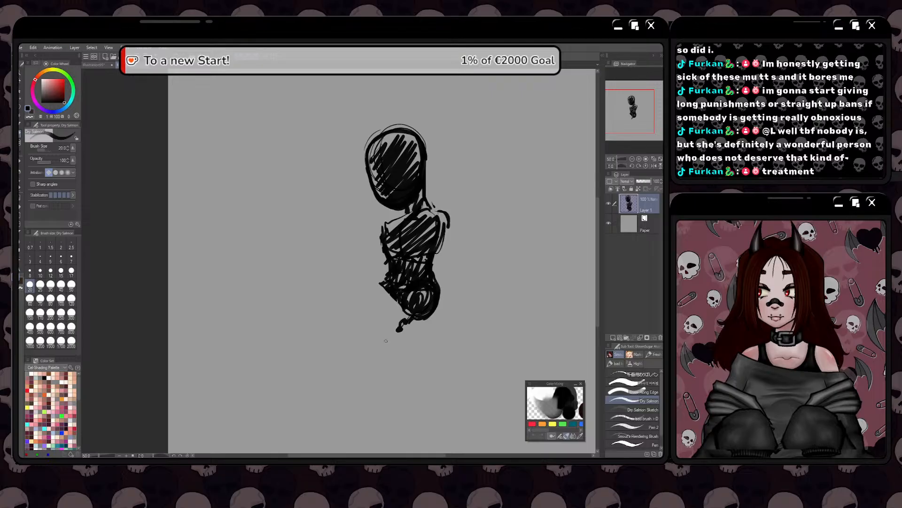
{"action": "key", "text": "space"}
{"action": "left_click_drag", "start_coordinate": [386, 340], "coordinate": [370, 339]}
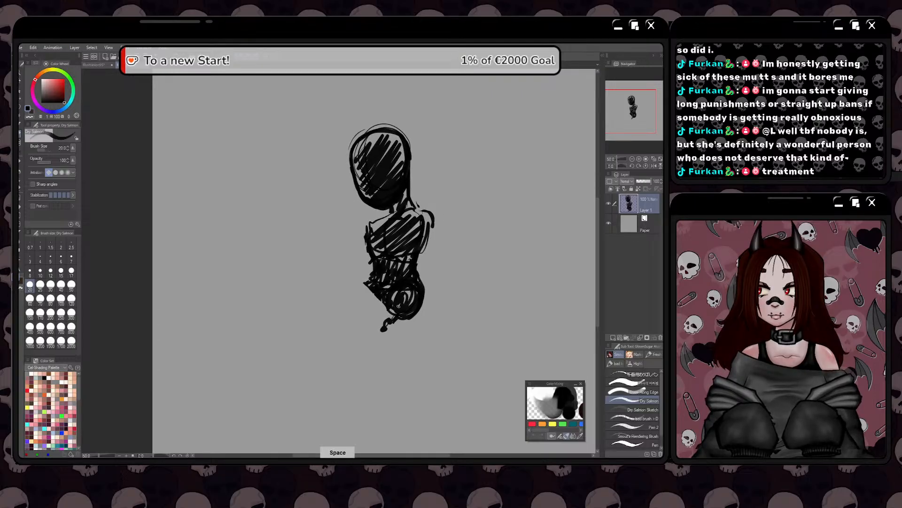
{"action": "mouse_move", "coordinate": [398, 305]}
{"action": "left_mouse_down"}
{"action": "mouse_move", "coordinate": [380, 316]}
{"action": "mouse_move", "coordinate": [378, 331]}
{"action": "mouse_move", "coordinate": [403, 330]}
{"action": "mouse_move", "coordinate": [422, 307]}
{"action": "mouse_move", "coordinate": [406, 329]}
{"action": "left_mouse_up"}
{"action": "mouse_move", "coordinate": [397, 329]}
{"action": "left_mouse_down"}
{"action": "mouse_move", "coordinate": [397, 321]}
{"action": "mouse_move", "coordinate": [405, 325]}
{"action": "mouse_move", "coordinate": [375, 327]}
{"action": "mouse_move", "coordinate": [400, 328]}
{"action": "mouse_move", "coordinate": [405, 313]}
{"action": "left_mouse_up"}
{"action": "key", "text": "ctrl+z"}
{"action": "key", "text": "space"}
{"action": "mouse_move", "coordinate": [385, 338]}
{"action": "left_mouse_down"}
{"action": "mouse_move", "coordinate": [408, 325]}
{"action": "mouse_move", "coordinate": [400, 305]}
{"action": "mouse_move", "coordinate": [397, 323]}
{"action": "left_mouse_up"}
{"action": "key", "text": "space"}
{"action": "left_click_drag", "start_coordinate": [385, 359], "coordinate": [388, 339]}
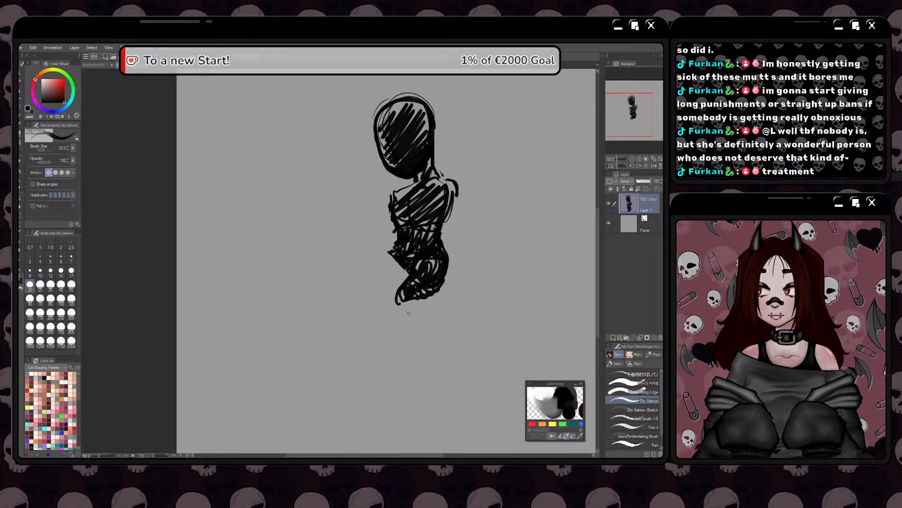
{"action": "mouse_move", "coordinate": [397, 302]}
{"action": "left_mouse_down"}
{"action": "mouse_move", "coordinate": [408, 302]}
{"action": "mouse_move", "coordinate": [361, 318]}
{"action": "mouse_move", "coordinate": [343, 311]}
{"action": "mouse_move", "coordinate": [378, 287]}
{"action": "mouse_move", "coordinate": [365, 312]}
{"action": "mouse_move", "coordinate": [375, 298]}
{"action": "left_mouse_up"}
Remove the thigh stub and trim the underside of the pelvis to a slanted wedge
{"action": "key", "text": "space"}
{"action": "key", "text": "space"}
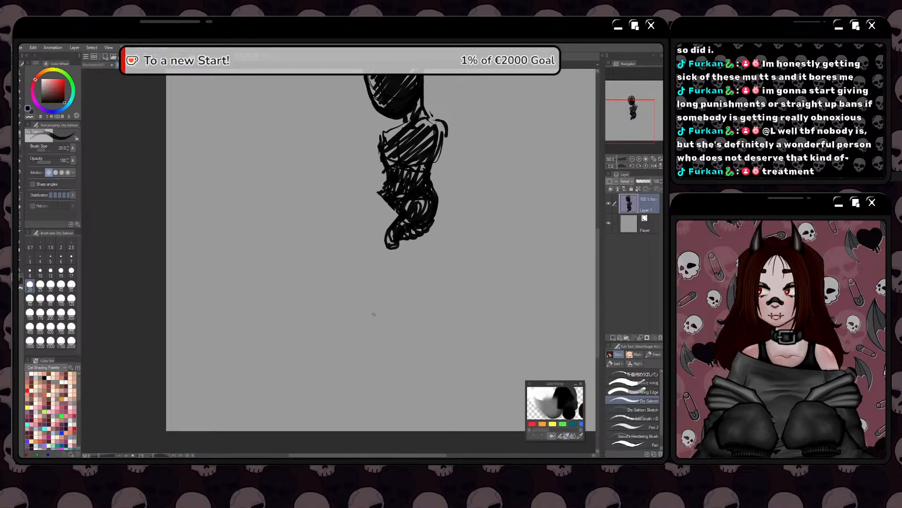
{"action": "key", "text": "space"}
{"action": "mouse_move", "coordinate": [368, 316]}
{"action": "left_mouse_down"}
{"action": "mouse_move", "coordinate": [379, 321]}
{"action": "mouse_move", "coordinate": [367, 350]}
{"action": "left_mouse_up"}
{"action": "mouse_move", "coordinate": [430, 253]}
{"action": "left_mouse_down"}
{"action": "mouse_move", "coordinate": [437, 239]}
{"action": "mouse_move", "coordinate": [419, 261]}
{"action": "mouse_move", "coordinate": [383, 270]}
{"action": "mouse_move", "coordinate": [388, 262]}
{"action": "mouse_move", "coordinate": [393, 279]}
{"action": "left_mouse_up"}
{"action": "key", "text": "space"}
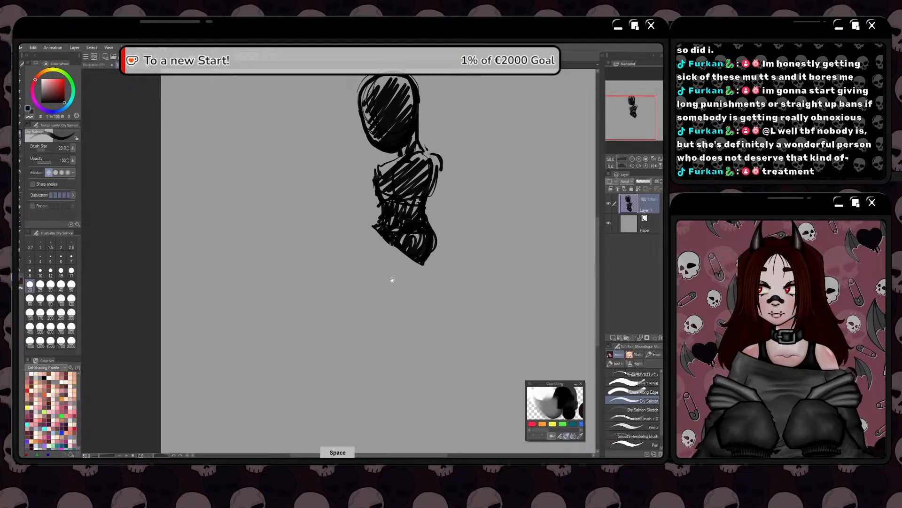
{"action": "left_click_drag", "start_coordinate": [375, 210], "coordinate": [351, 254]}
{"action": "scroll", "coordinate": [352, 255], "scroll_direction": "down", "scroll_amount": 1}
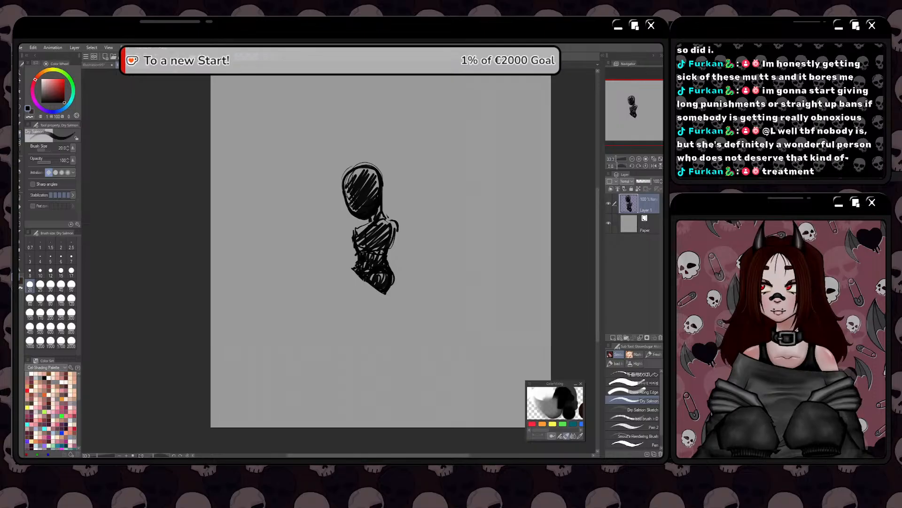
Clear the layer and sketch a loose circle of overlapping strokes for a new head in the upper part of the canvas
{"action": "key", "text": "Delete"}
{"action": "mouse_move", "coordinate": [421, 150]}
{"action": "left_mouse_down"}
{"action": "mouse_move", "coordinate": [410, 193]}
{"action": "mouse_move", "coordinate": [442, 174]}
{"action": "mouse_move", "coordinate": [429, 196]}
{"action": "mouse_move", "coordinate": [447, 171]}
{"action": "mouse_move", "coordinate": [433, 198]}
{"action": "left_mouse_up"}
{"action": "left_click_drag", "start_coordinate": [414, 169], "coordinate": [439, 159]}
{"action": "left_click_drag", "start_coordinate": [402, 189], "coordinate": [431, 202]}
{"action": "left_click_drag", "start_coordinate": [418, 153], "coordinate": [444, 168]}
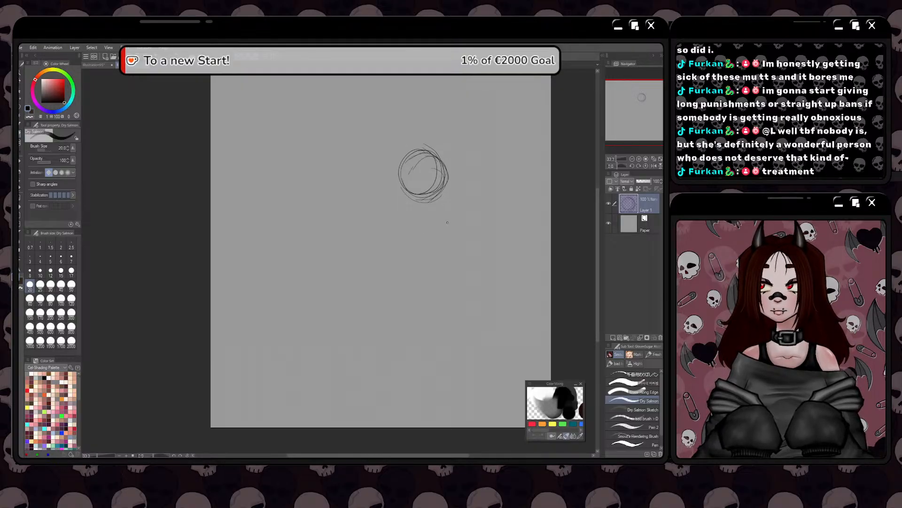
Sketch a curved line beneath the head, a slim leaf-shaped oval at its left end and a downward side contour
{"action": "mouse_move", "coordinate": [447, 222]}
{"action": "left_mouse_down"}
{"action": "mouse_move", "coordinate": [419, 228]}
{"action": "mouse_move", "coordinate": [429, 214]}
{"action": "mouse_move", "coordinate": [447, 222]}
{"action": "left_mouse_up"}
{"action": "left_click_drag", "start_coordinate": [415, 228], "coordinate": [427, 217]}
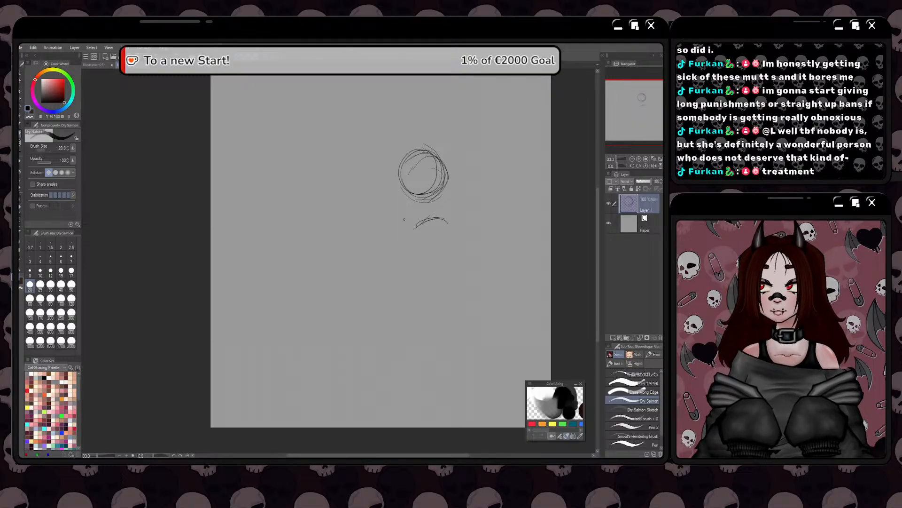
{"action": "mouse_move", "coordinate": [403, 205]}
{"action": "left_mouse_down"}
{"action": "mouse_move", "coordinate": [392, 227]}
{"action": "mouse_move", "coordinate": [398, 204]}
{"action": "mouse_move", "coordinate": [389, 228]}
{"action": "mouse_move", "coordinate": [415, 223]}
{"action": "mouse_move", "coordinate": [392, 228]}
{"action": "left_mouse_up"}
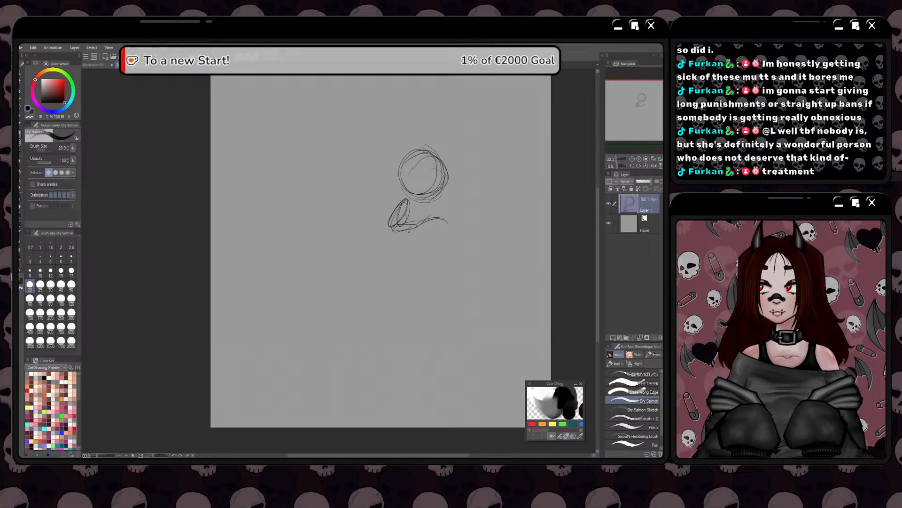
{"action": "mouse_move", "coordinate": [408, 231]}
{"action": "left_mouse_down"}
{"action": "mouse_move", "coordinate": [390, 236]}
{"action": "mouse_move", "coordinate": [381, 264]}
{"action": "left_mouse_up"}
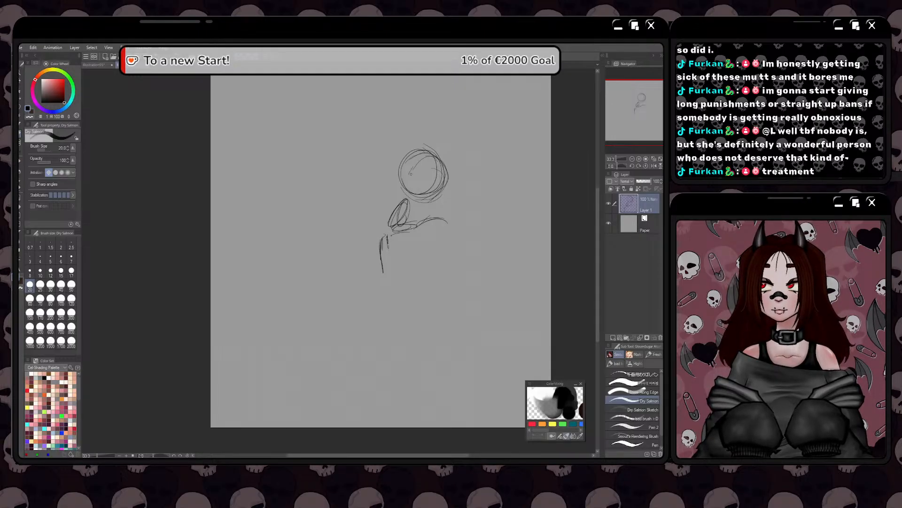
{"action": "left_click_drag", "start_coordinate": [402, 233], "coordinate": [389, 236]}
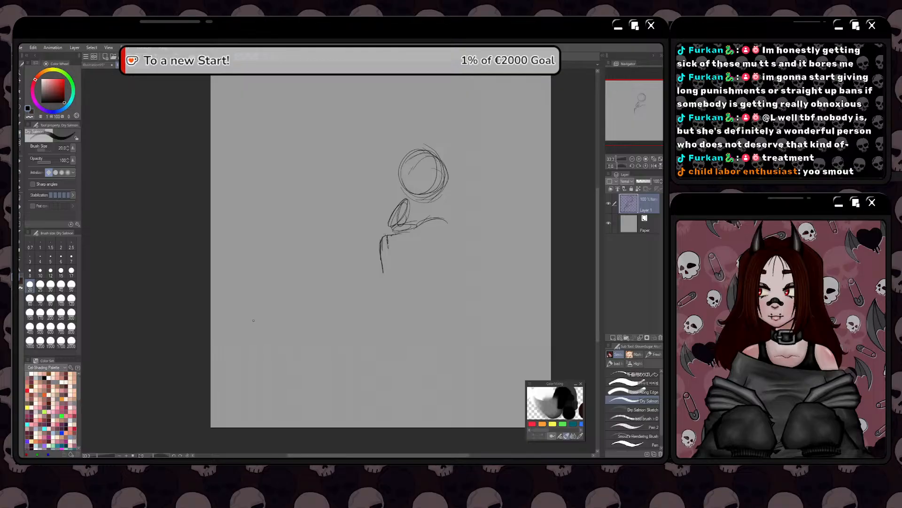
Lasso the body lines beneath the head and move them slightly up toward the head circle
{"action": "key", "text": "m"}
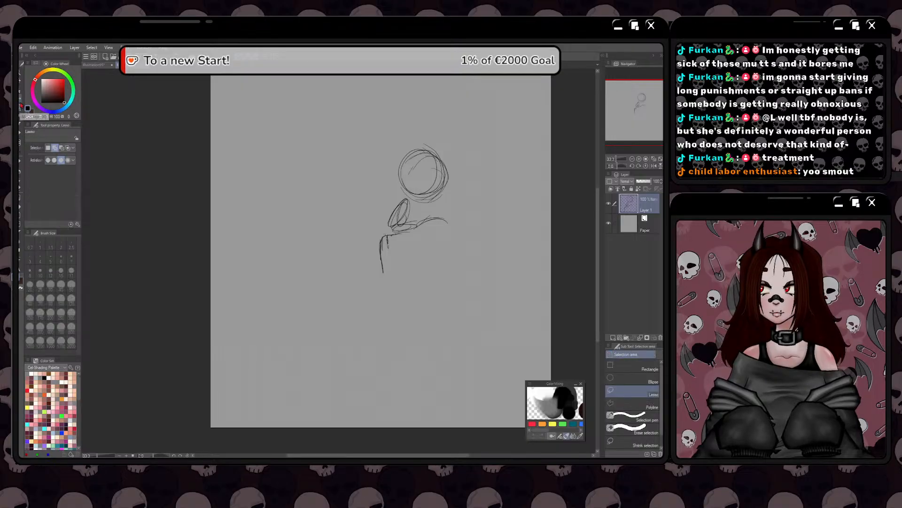
{"action": "mouse_move", "coordinate": [442, 212]}
{"action": "left_mouse_down"}
{"action": "mouse_move", "coordinate": [336, 266]}
{"action": "mouse_move", "coordinate": [399, 192]}
{"action": "left_mouse_up"}
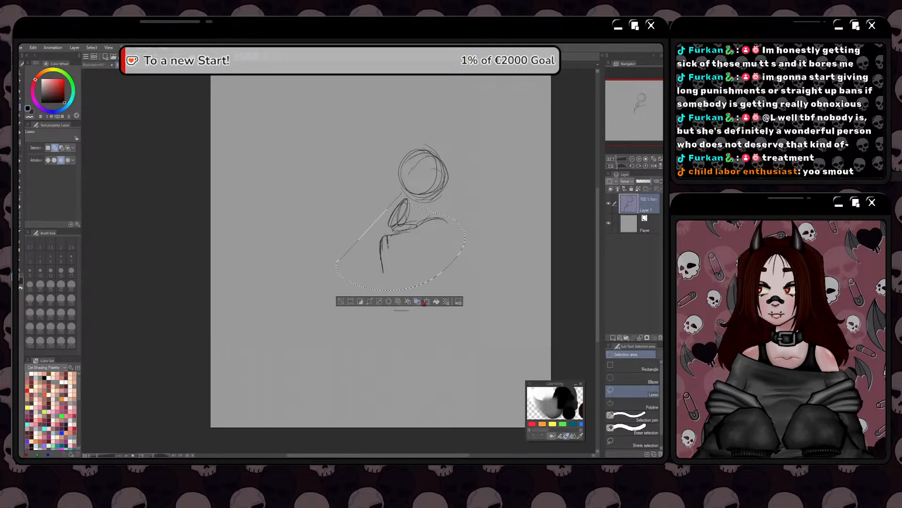
{"action": "key", "text": "ctrl+t"}
{"action": "left_click_drag", "start_coordinate": [400, 261], "coordinate": [399, 258]}
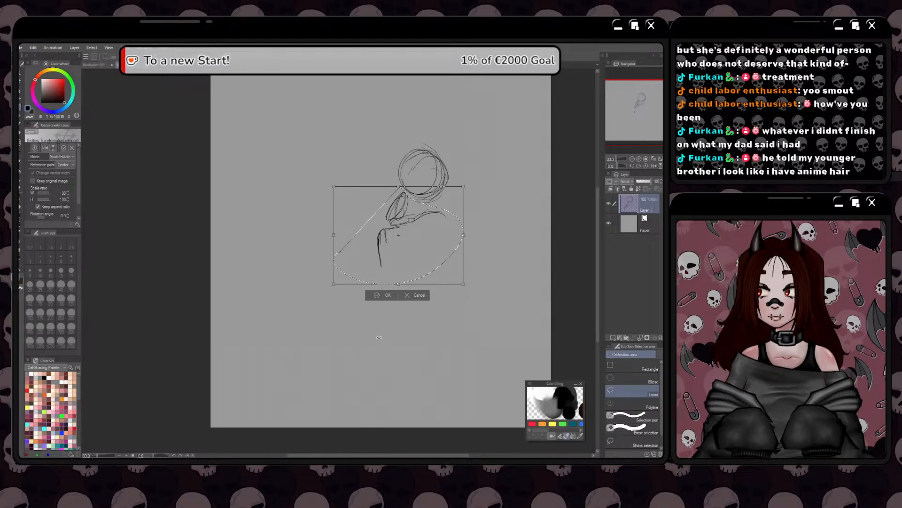
{"action": "left_click", "coordinate": [376, 296]}
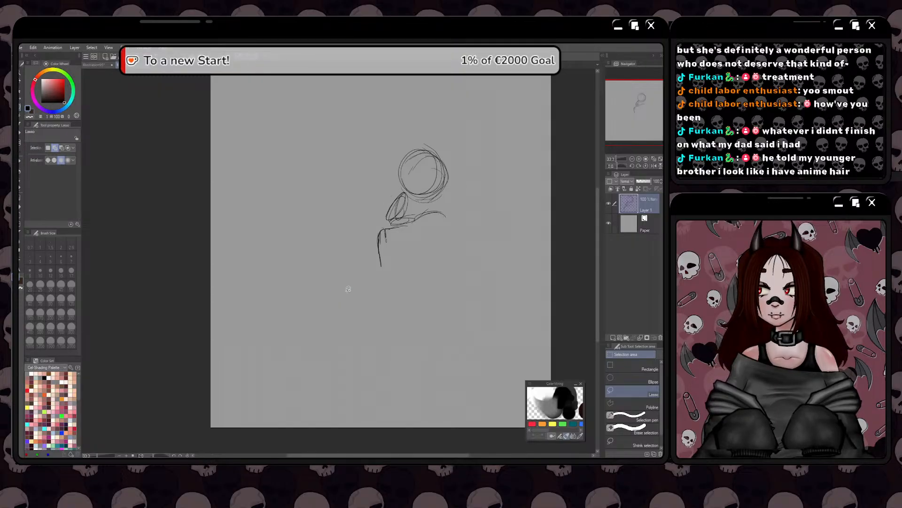
With the Dry Salmon brush, extend the curved body line to the right, add a small joint circle and connect it to the head
{"action": "key", "text": "b"}
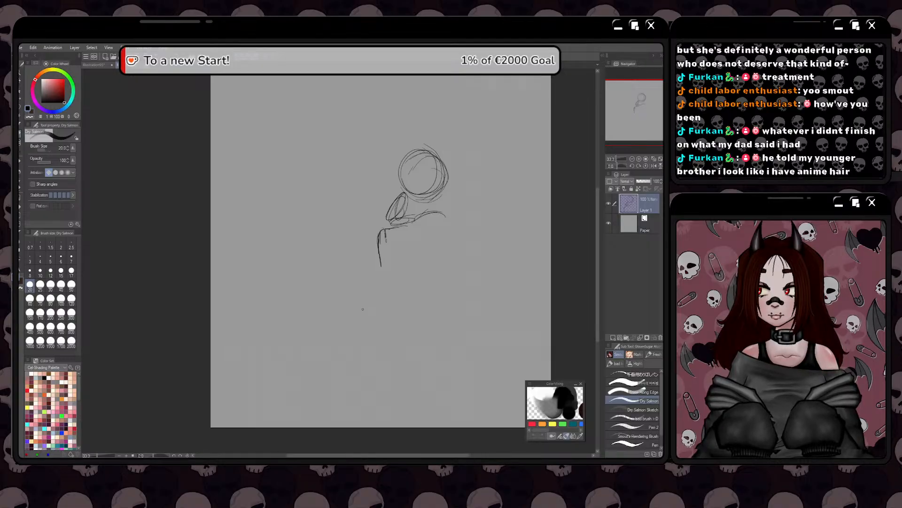
{"action": "left_click_drag", "start_coordinate": [445, 217], "coordinate": [454, 225]}
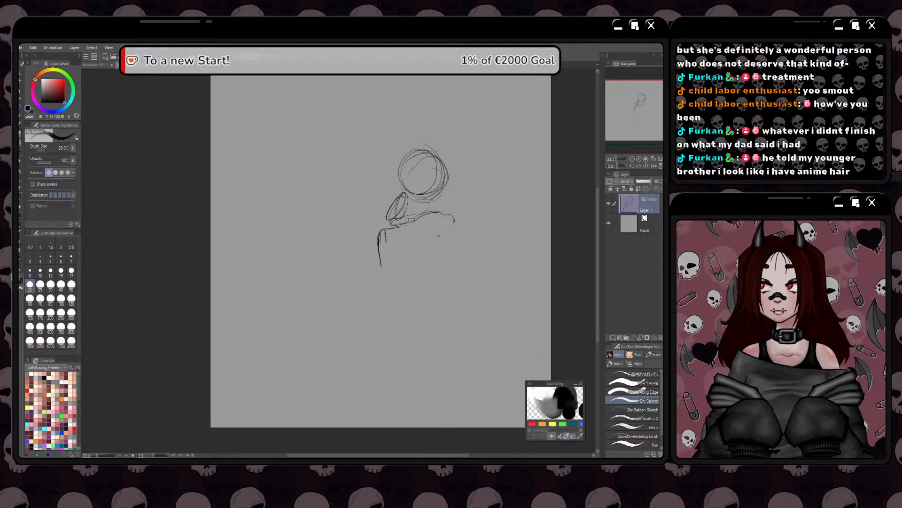
{"action": "left_click_drag", "start_coordinate": [452, 217], "coordinate": [450, 217]}
{"action": "left_click_drag", "start_coordinate": [442, 217], "coordinate": [433, 201]}
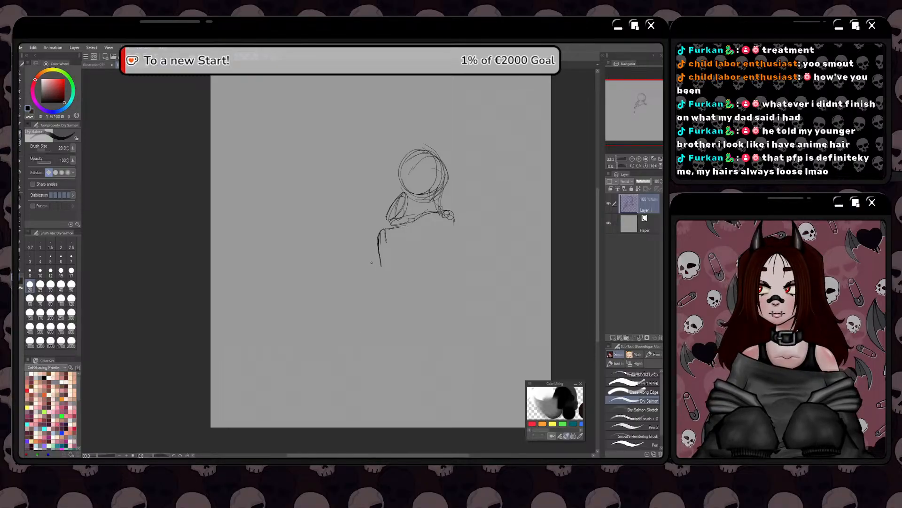
Draw a short vertical stroke below the right joint and a rounded contour sweeping around beneath it
{"action": "key", "text": "space"}
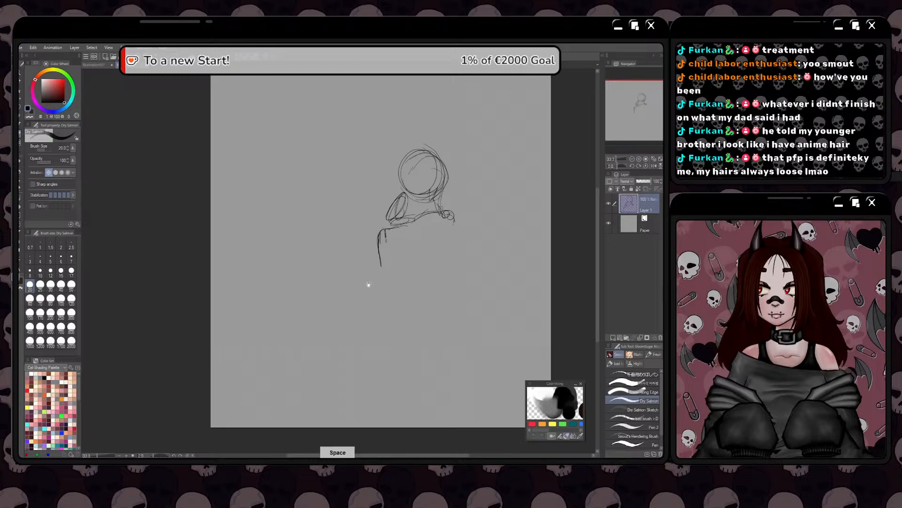
{"action": "left_click_drag", "start_coordinate": [391, 298], "coordinate": [317, 316]}
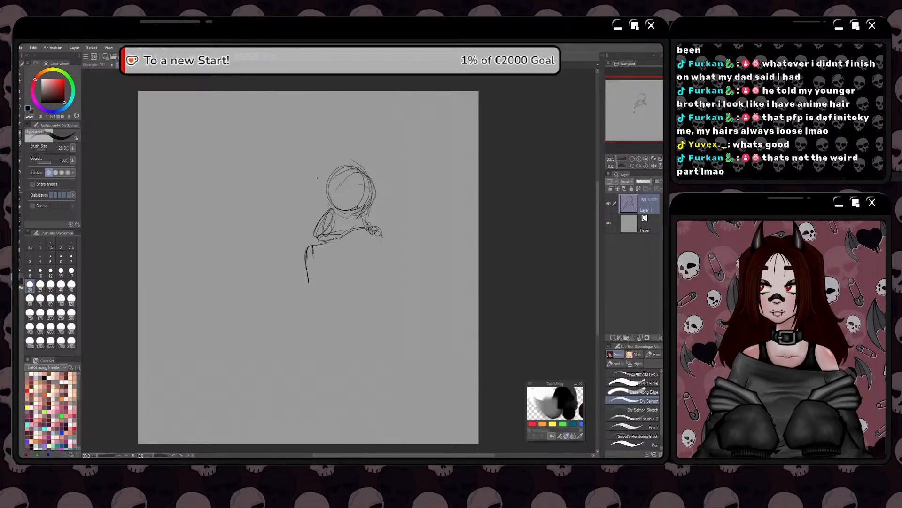
{"action": "left_click_drag", "start_coordinate": [375, 245], "coordinate": [372, 261]}
{"action": "mouse_move", "coordinate": [375, 257]}
{"action": "left_mouse_down"}
{"action": "mouse_move", "coordinate": [383, 271]}
{"action": "mouse_move", "coordinate": [339, 267]}
{"action": "left_mouse_up"}
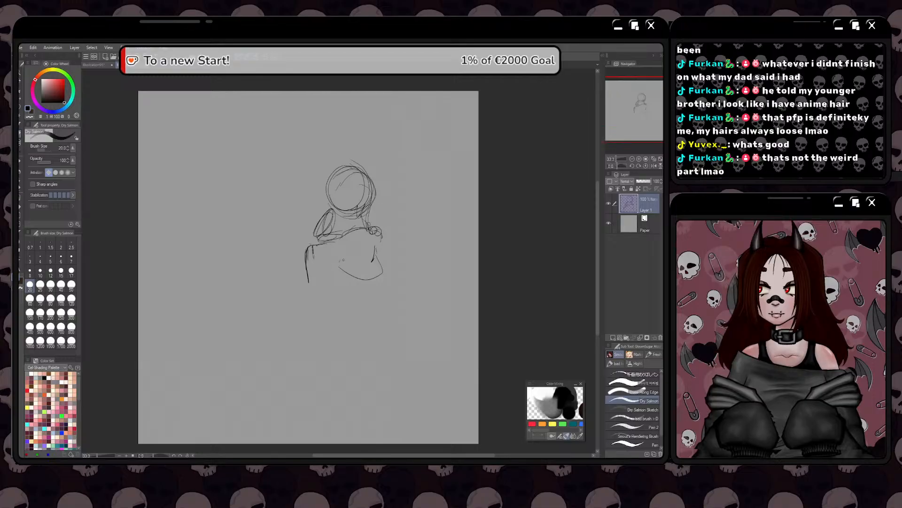
Sketch the inner thigh curves and the right lower leg, and redraw its foot as a narrow downward-pointing shape
{"action": "mouse_move", "coordinate": [343, 247]}
{"action": "left_mouse_down"}
{"action": "mouse_move", "coordinate": [325, 268]}
{"action": "mouse_move", "coordinate": [339, 257]}
{"action": "mouse_move", "coordinate": [353, 276]}
{"action": "mouse_move", "coordinate": [366, 242]}
{"action": "mouse_move", "coordinate": [373, 247]}
{"action": "mouse_move", "coordinate": [373, 259]}
{"action": "mouse_move", "coordinate": [342, 269]}
{"action": "mouse_move", "coordinate": [342, 295]}
{"action": "mouse_move", "coordinate": [360, 317]}
{"action": "mouse_move", "coordinate": [342, 331]}
{"action": "mouse_move", "coordinate": [363, 329]}
{"action": "left_mouse_up"}
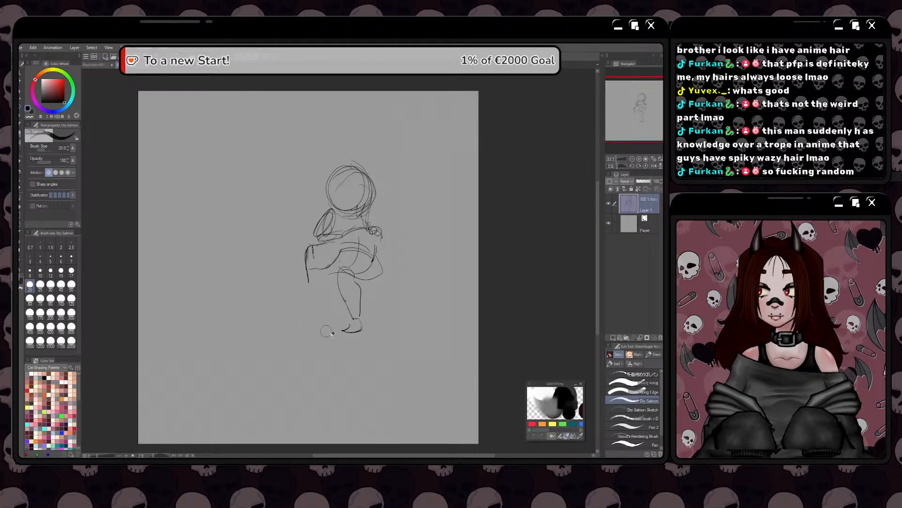
{"action": "mouse_move", "coordinate": [367, 338]}
{"action": "left_mouse_down"}
{"action": "mouse_move", "coordinate": [347, 336]}
{"action": "mouse_move", "coordinate": [353, 334]}
{"action": "left_mouse_up"}
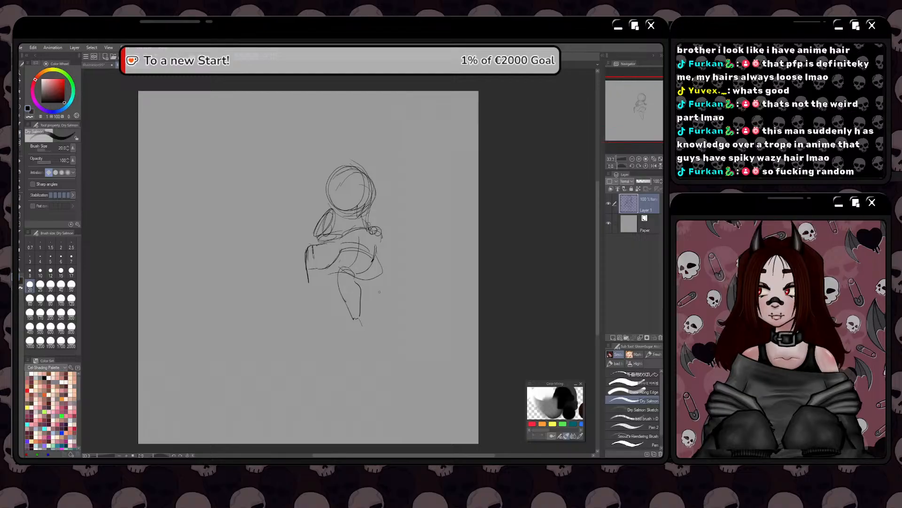
{"action": "left_click_drag", "start_coordinate": [354, 320], "coordinate": [352, 337]}
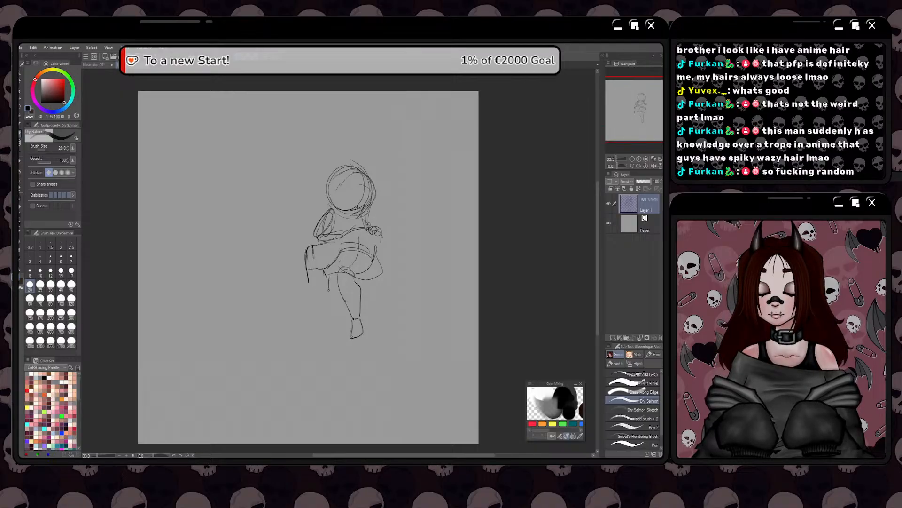
Try out a left lower leg with heavy side contours and a foot, and erase it
{"action": "left_click_drag", "start_coordinate": [329, 289], "coordinate": [329, 304]}
{"action": "left_click_drag", "start_coordinate": [323, 272], "coordinate": [328, 321]}
{"action": "left_click_drag", "start_coordinate": [313, 267], "coordinate": [313, 316]}
{"action": "left_click_drag", "start_coordinate": [308, 285], "coordinate": [327, 324]}
{"action": "left_click_drag", "start_coordinate": [332, 286], "coordinate": [329, 308]}
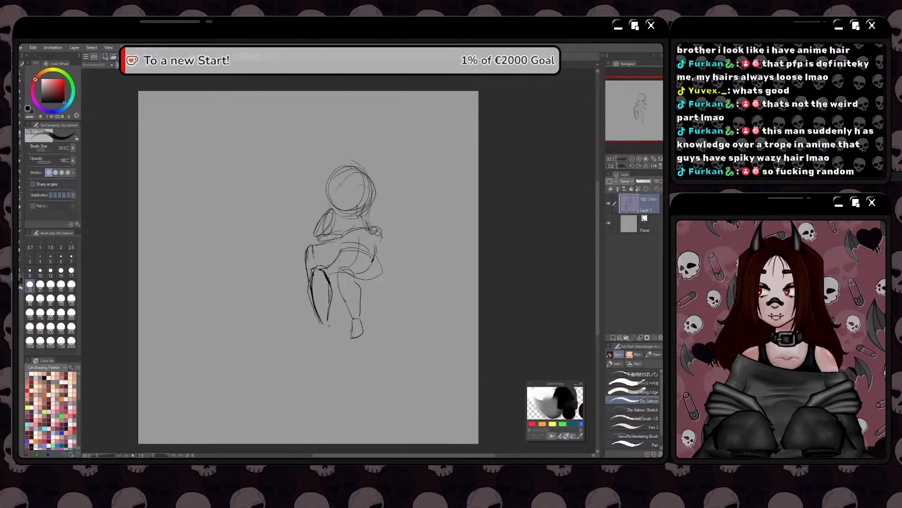
{"action": "left_click_drag", "start_coordinate": [331, 326], "coordinate": [327, 339]}
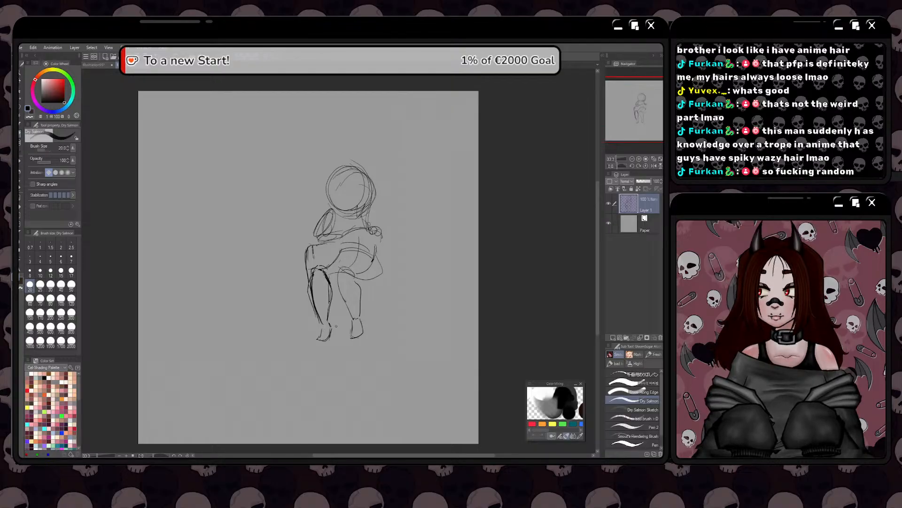
{"action": "mouse_move", "coordinate": [331, 319]}
{"action": "left_mouse_down"}
{"action": "mouse_move", "coordinate": [319, 267]}
{"action": "mouse_move", "coordinate": [318, 342]}
{"action": "left_mouse_up"}
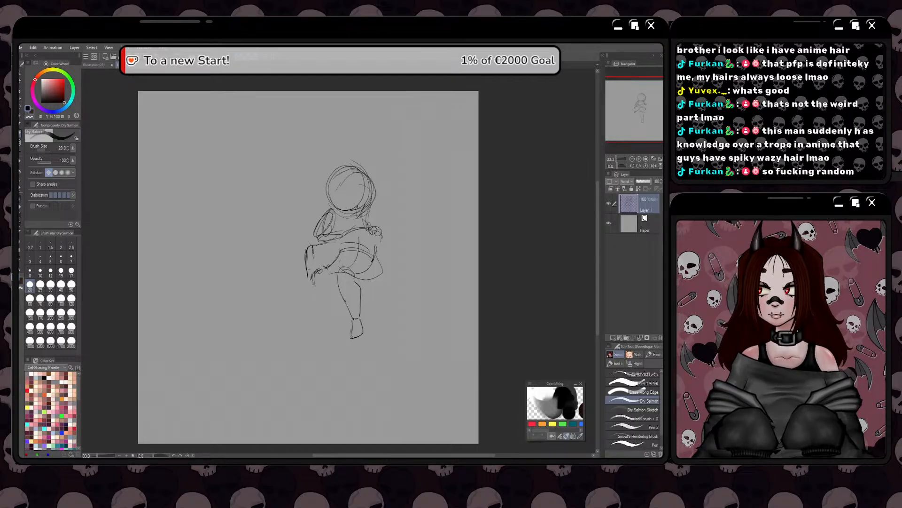
Sketch the left lower leg with two side contours running down from the knee into a small pointed foot
{"action": "left_click_drag", "start_coordinate": [313, 283], "coordinate": [316, 308]}
{"action": "left_click_drag", "start_coordinate": [312, 278], "coordinate": [316, 309]}
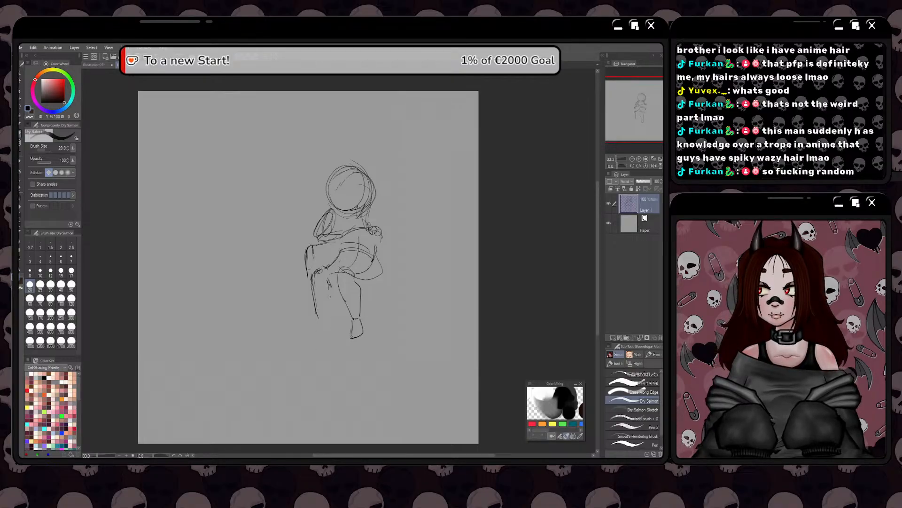
{"action": "left_click_drag", "start_coordinate": [329, 298], "coordinate": [320, 337]}
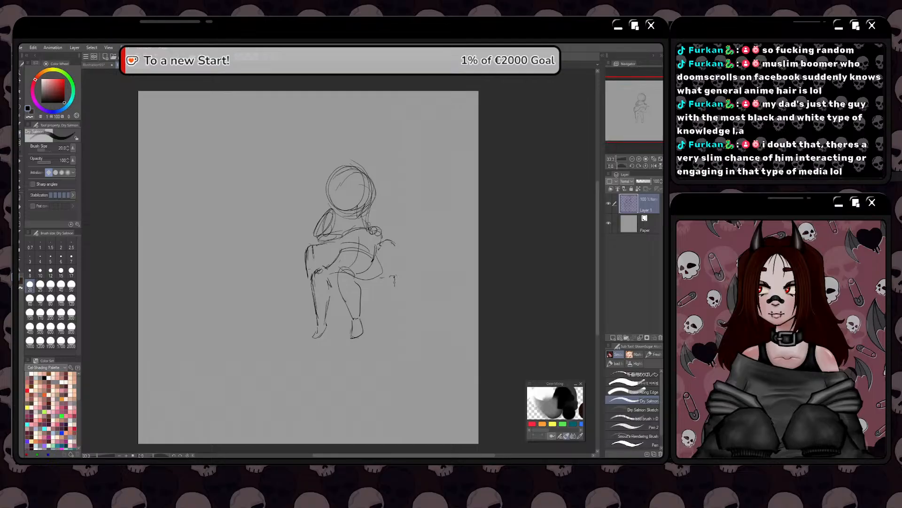
Erase the stray strokes beside the right shoulder and sketch a box seat around the legs with vertical edges and a base line
{"action": "key", "text": "e"}
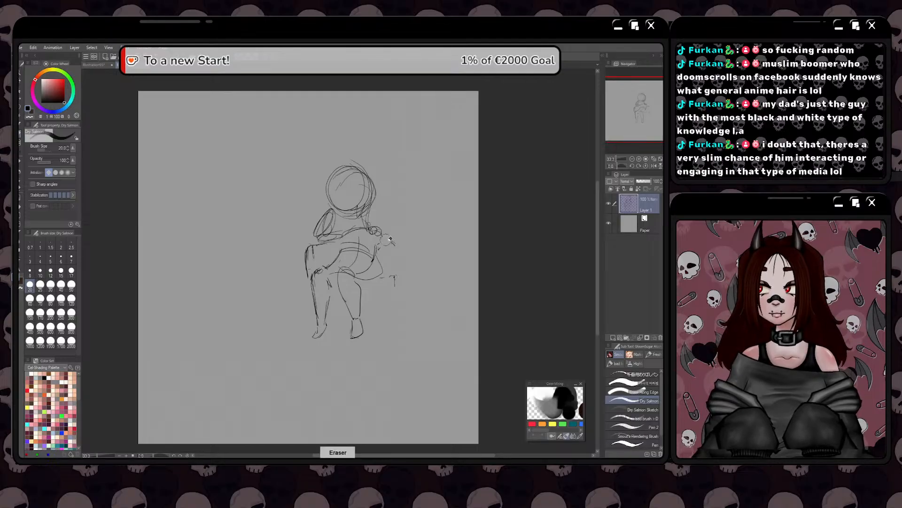
{"action": "left_click_drag", "start_coordinate": [390, 242], "coordinate": [382, 260]}
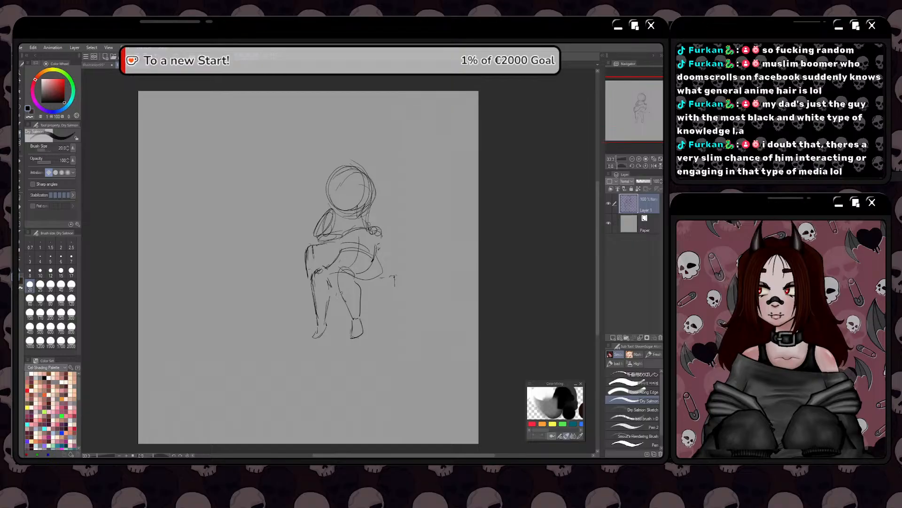
{"action": "mouse_move", "coordinate": [366, 280]}
{"action": "left_mouse_down"}
{"action": "mouse_move", "coordinate": [381, 281]}
{"action": "mouse_move", "coordinate": [386, 270]}
{"action": "mouse_move", "coordinate": [394, 324]}
{"action": "left_mouse_up"}
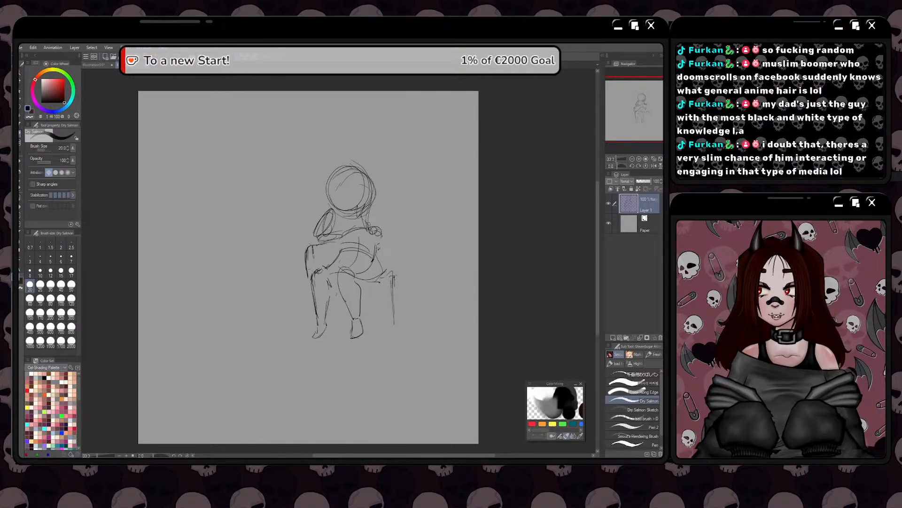
{"action": "left_click_drag", "start_coordinate": [368, 278], "coordinate": [379, 337]}
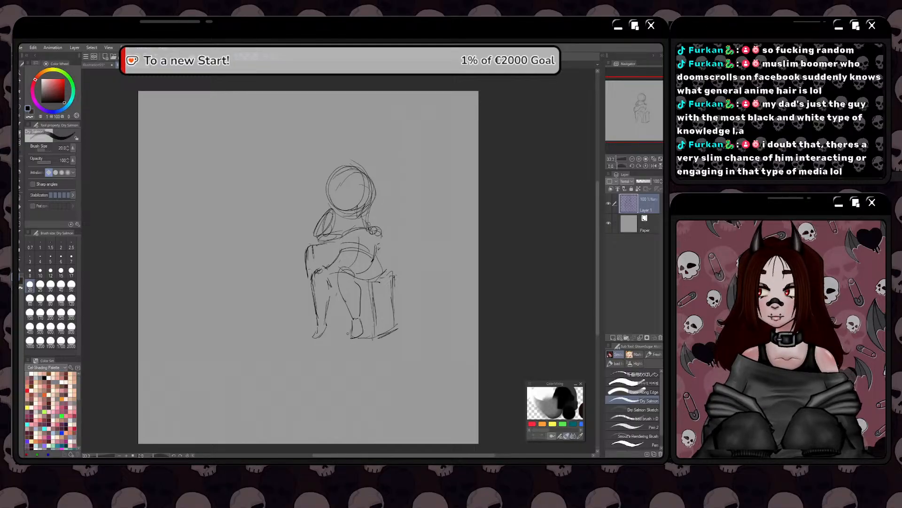
{"action": "left_click_drag", "start_coordinate": [348, 334], "coordinate": [328, 335]}
{"action": "left_click_drag", "start_coordinate": [304, 273], "coordinate": [314, 329]}
{"action": "mouse_move", "coordinate": [306, 273]}
{"action": "left_mouse_down"}
{"action": "mouse_move", "coordinate": [310, 332]}
{"action": "mouse_move", "coordinate": [334, 336]}
{"action": "left_mouse_up"}
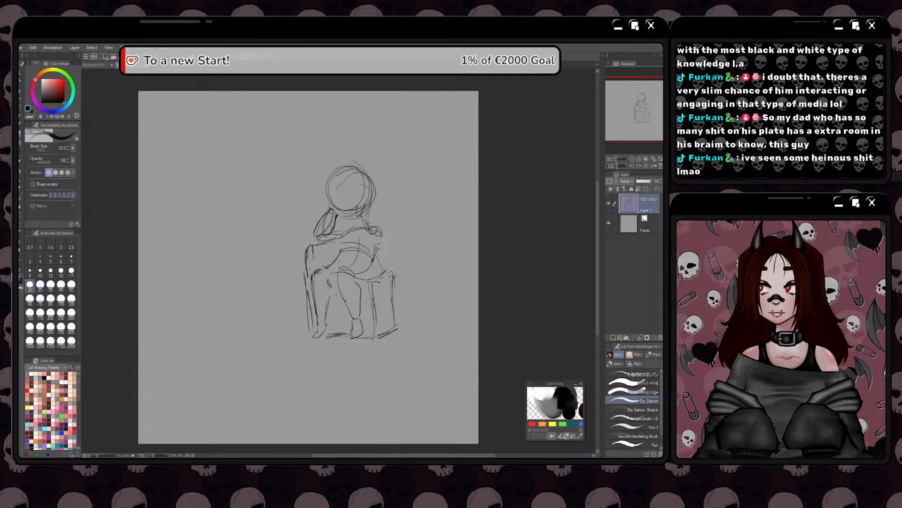
Thicken the contours of the raised left arm and add a short heavy stroke above the right shoulder joint
{"action": "left_click_drag", "start_coordinate": [335, 219], "coordinate": [313, 241]}
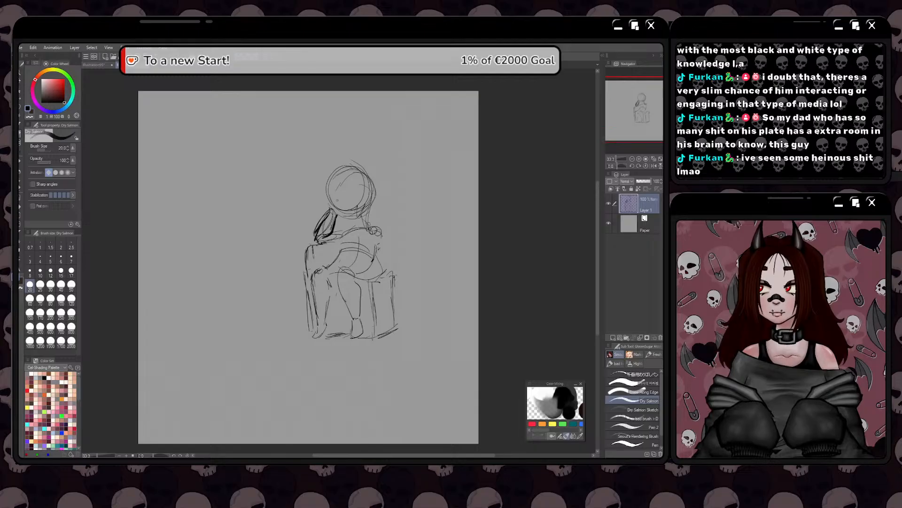
{"action": "left_click_drag", "start_coordinate": [328, 217], "coordinate": [315, 238]}
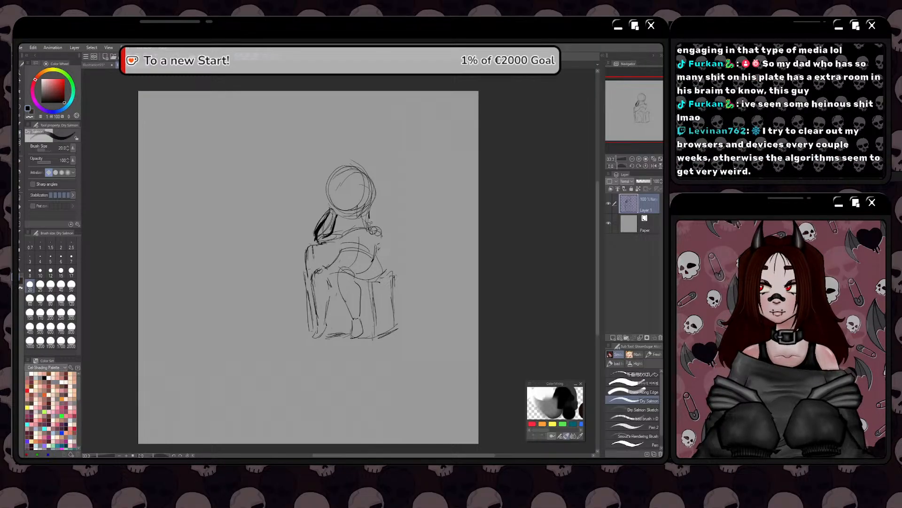
{"action": "left_click_drag", "start_coordinate": [370, 223], "coordinate": [377, 225]}
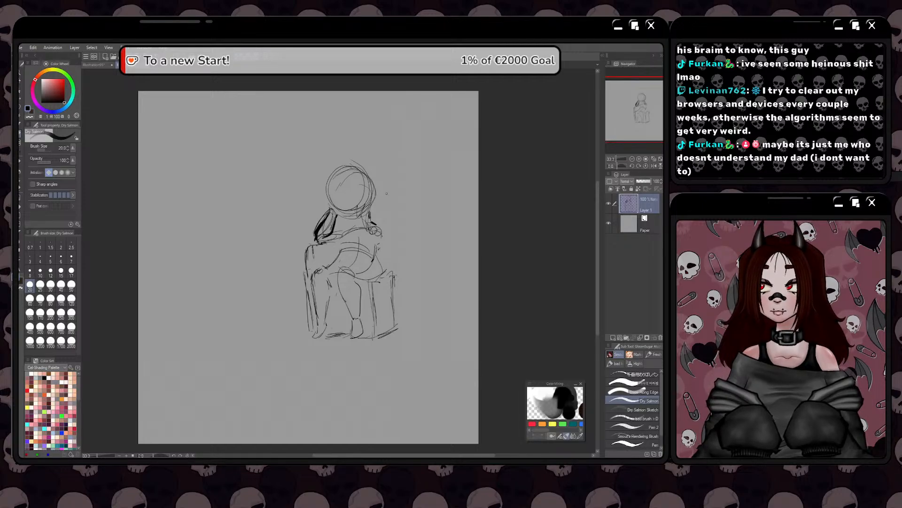
Try a heavy curved jaw line beneath the head circle and trim it with the eraser
{"action": "left_click_drag", "start_coordinate": [371, 199], "coordinate": [351, 220]}
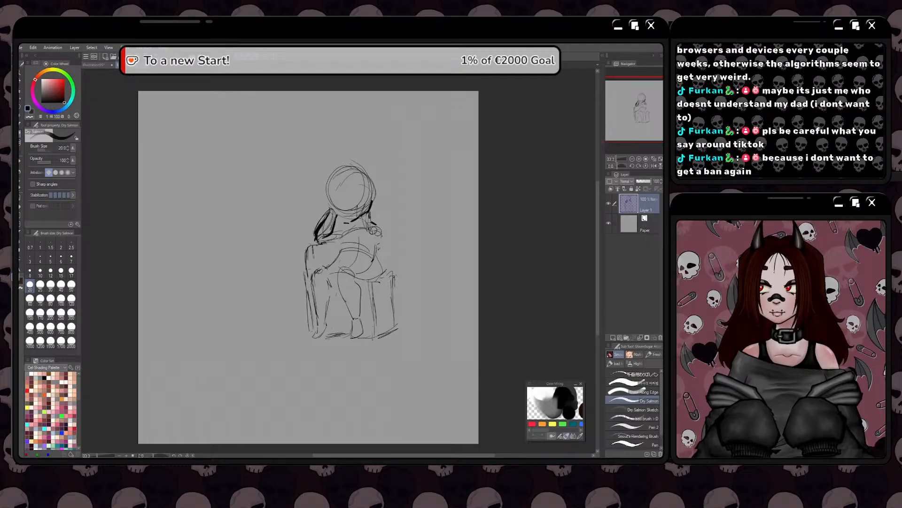
{"action": "mouse_move", "coordinate": [369, 211]}
{"action": "left_mouse_down"}
{"action": "mouse_move", "coordinate": [351, 222]}
{"action": "mouse_move", "coordinate": [367, 215]}
{"action": "left_mouse_up"}
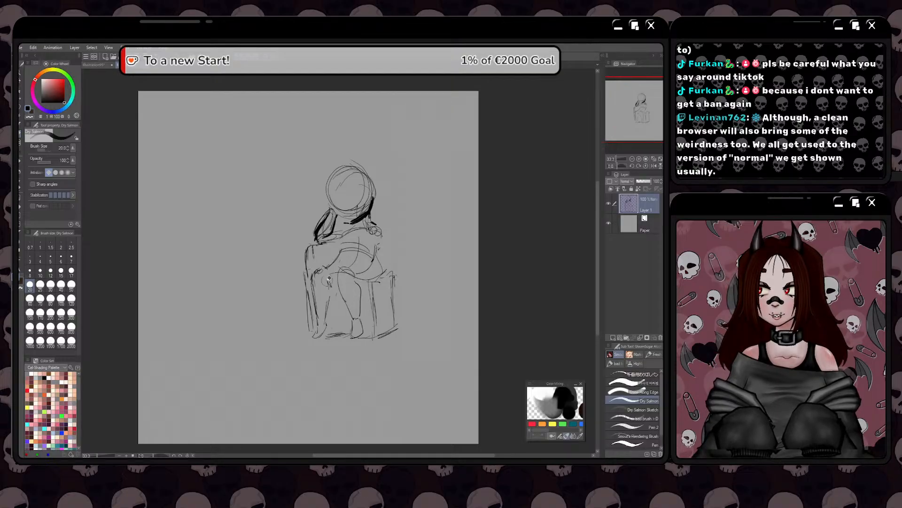
{"action": "key", "text": "e"}
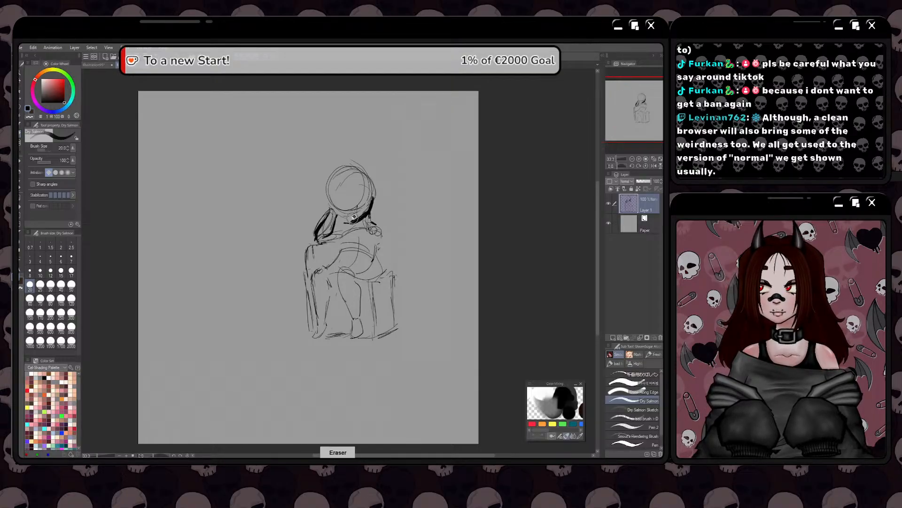
{"action": "left_click_drag", "start_coordinate": [354, 217], "coordinate": [370, 199]}
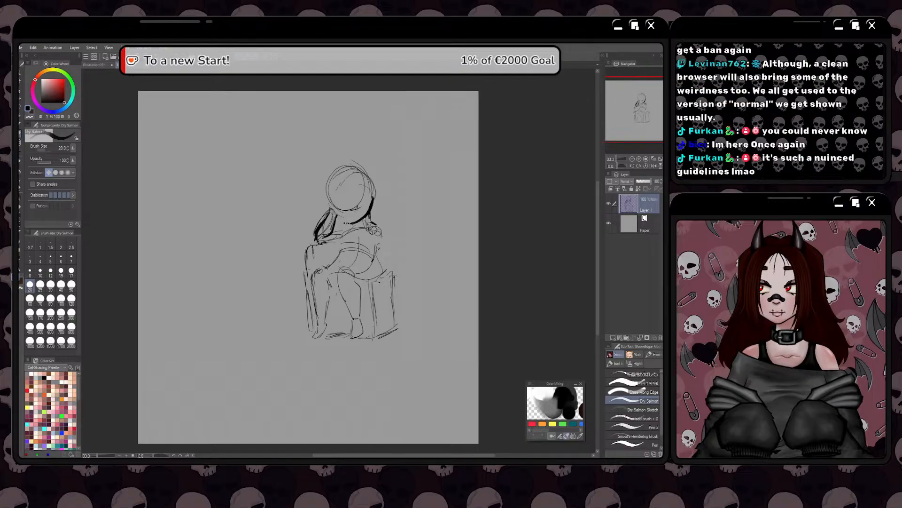
Sketch a small hand at the upper end of the raised left arm, resting against the cheek
{"action": "scroll", "coordinate": [340, 217], "scroll_direction": "up", "scroll_amount": 2}
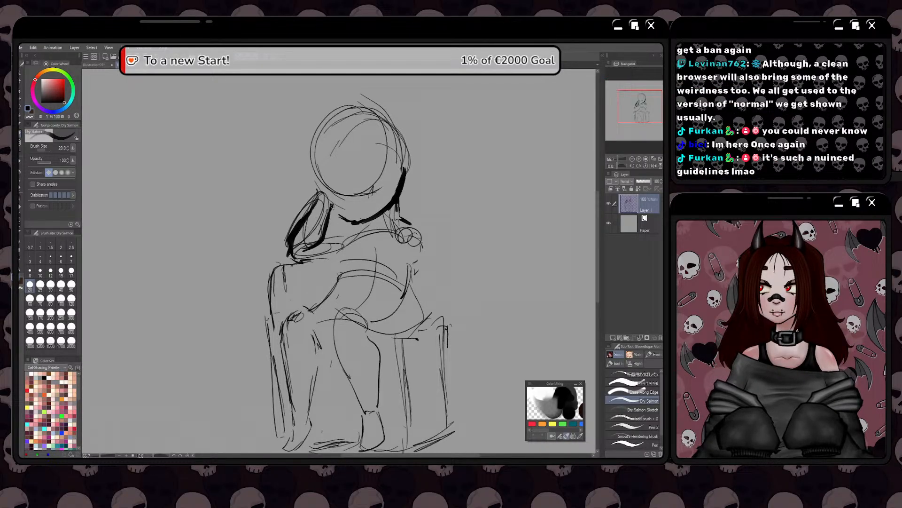
{"action": "mouse_move", "coordinate": [332, 205]}
{"action": "left_mouse_down"}
{"action": "mouse_move", "coordinate": [350, 221]}
{"action": "mouse_move", "coordinate": [344, 250]}
{"action": "left_mouse_up"}
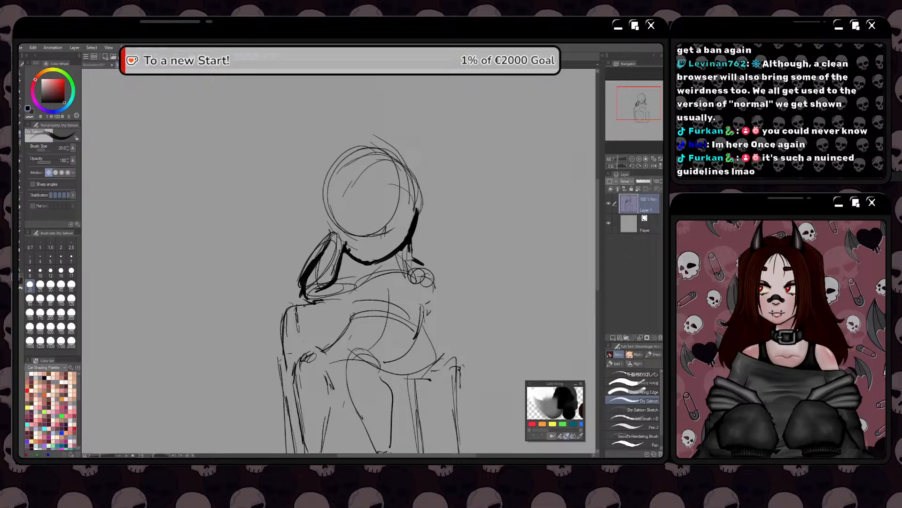
{"action": "mouse_move", "coordinate": [330, 213]}
{"action": "left_mouse_down"}
{"action": "mouse_move", "coordinate": [346, 246]}
{"action": "mouse_move", "coordinate": [345, 281]}
{"action": "left_mouse_up"}
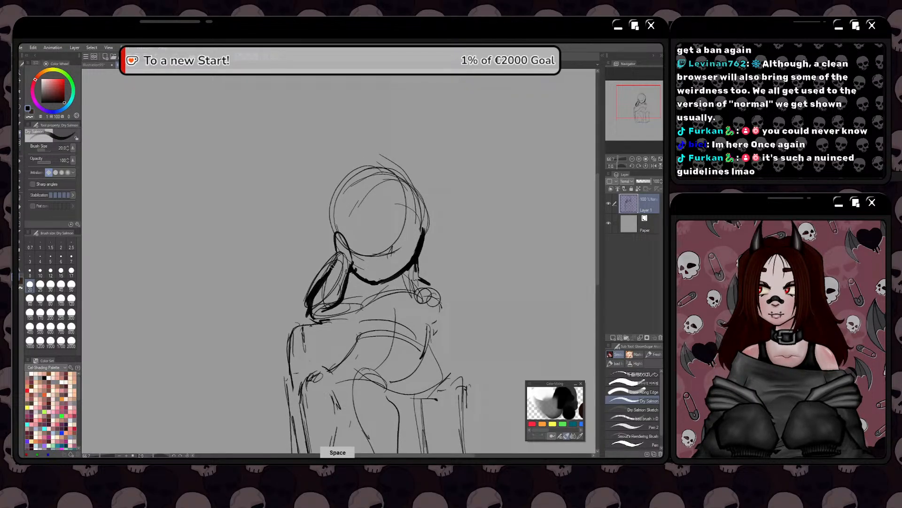
{"action": "mouse_move", "coordinate": [330, 270]}
{"action": "left_mouse_down"}
{"action": "mouse_move", "coordinate": [322, 254]}
{"action": "mouse_move", "coordinate": [324, 294]}
{"action": "mouse_move", "coordinate": [324, 278]}
{"action": "left_mouse_up"}
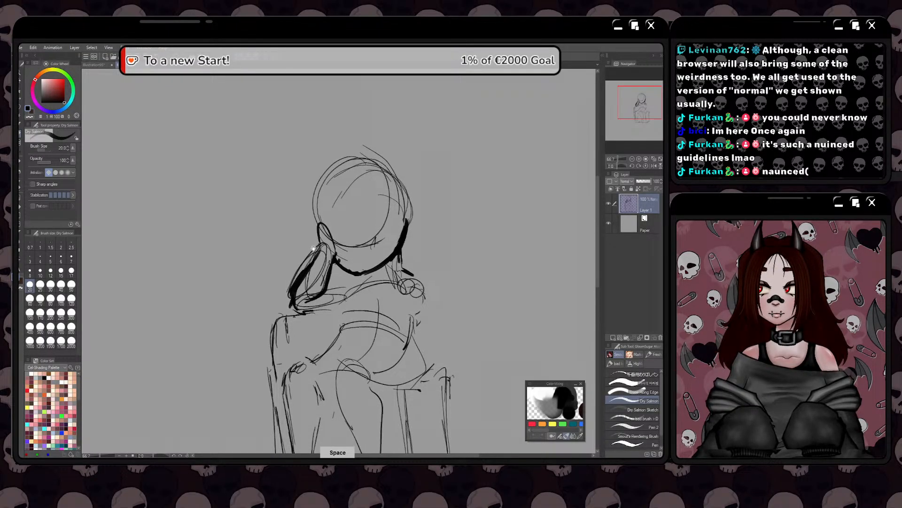
{"action": "left_click_drag", "start_coordinate": [312, 244], "coordinate": [330, 264]}
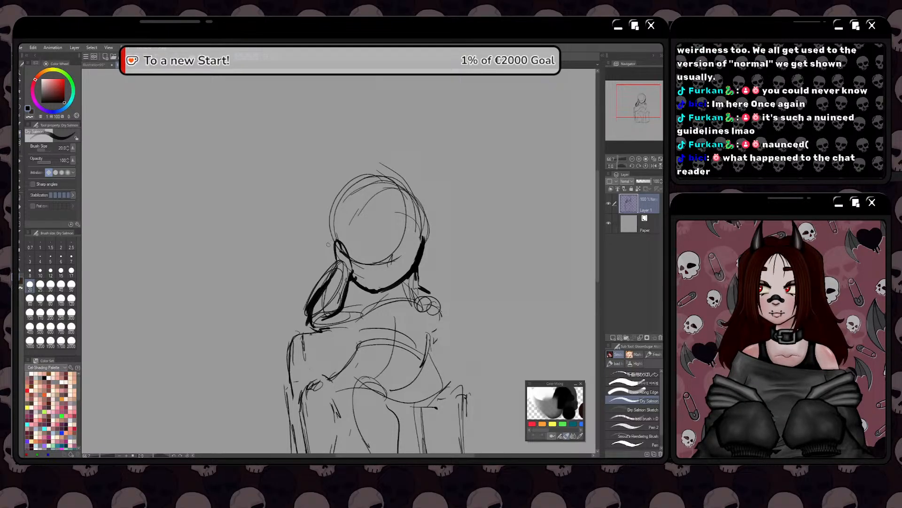
{"action": "mouse_move", "coordinate": [330, 243]}
{"action": "left_mouse_down"}
{"action": "mouse_move", "coordinate": [331, 263]}
{"action": "mouse_move", "coordinate": [328, 235]}
{"action": "left_mouse_up"}
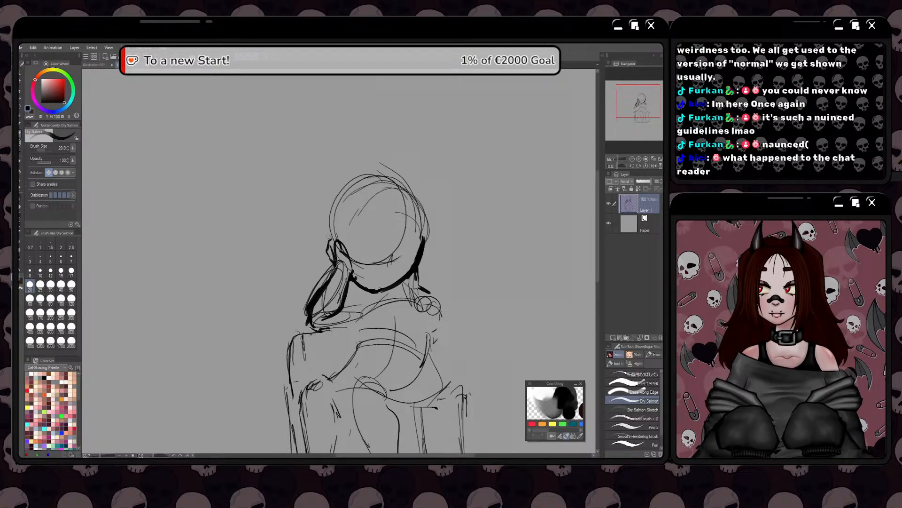
{"action": "mouse_move", "coordinate": [364, 282]}
{"action": "left_mouse_down"}
{"action": "mouse_move", "coordinate": [373, 298]}
{"action": "mouse_move", "coordinate": [383, 293]}
{"action": "mouse_move", "coordinate": [377, 298]}
{"action": "left_mouse_up"}
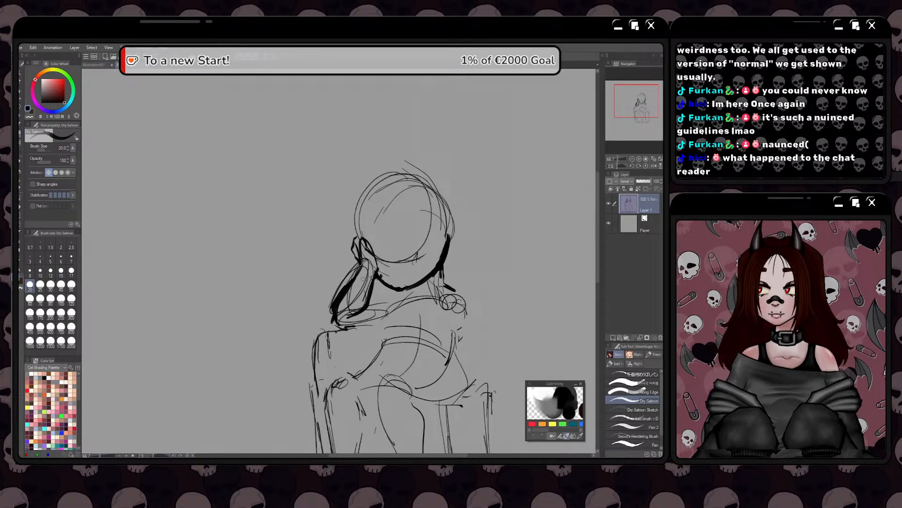
Erase the old head and jaw lines, and redraw the head as a cleaner circle beside the raised hand
{"action": "mouse_move", "coordinate": [380, 281]}
{"action": "left_mouse_down"}
{"action": "mouse_move", "coordinate": [418, 280]}
{"action": "mouse_move", "coordinate": [448, 241]}
{"action": "mouse_move", "coordinate": [437, 258]}
{"action": "mouse_move", "coordinate": [447, 184]}
{"action": "mouse_move", "coordinate": [420, 206]}
{"action": "mouse_move", "coordinate": [372, 203]}
{"action": "left_mouse_up"}
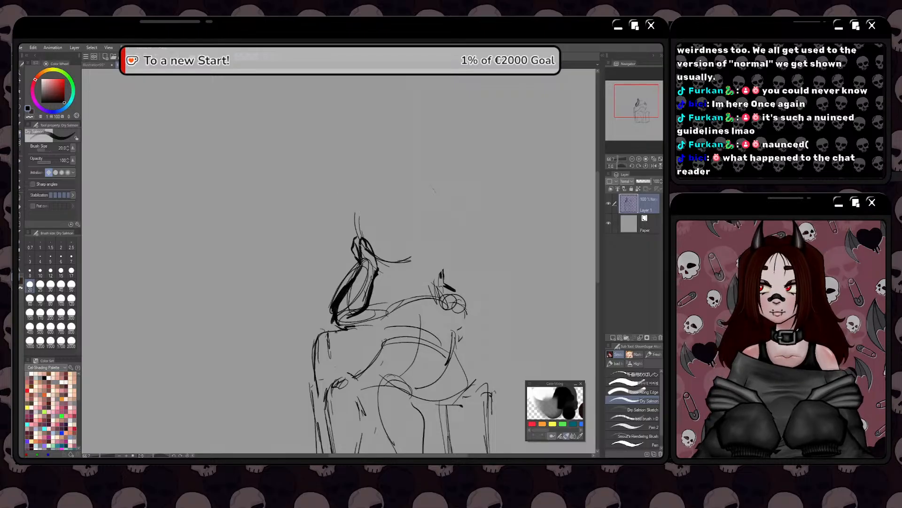
{"action": "key", "text": "space"}
{"action": "mouse_move", "coordinate": [361, 263]}
{"action": "left_mouse_down"}
{"action": "mouse_move", "coordinate": [348, 270]}
{"action": "mouse_move", "coordinate": [355, 259]}
{"action": "left_mouse_up"}
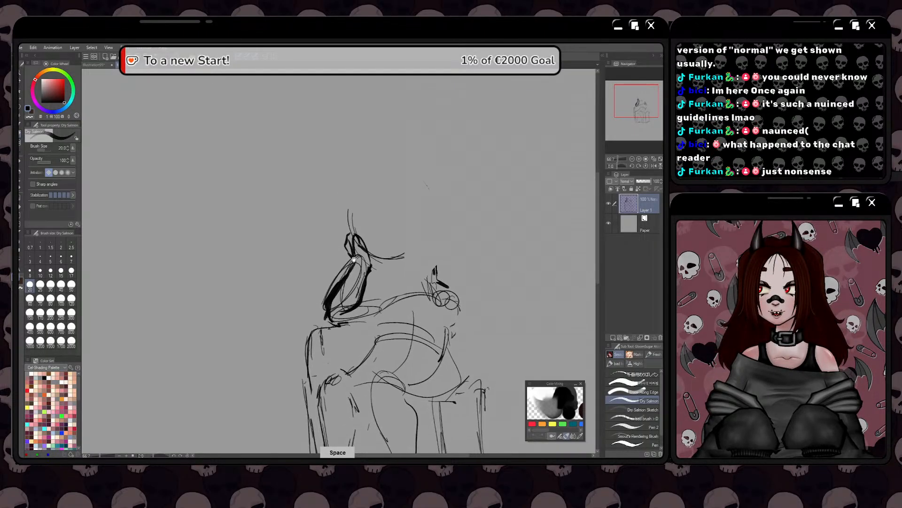
{"action": "mouse_move", "coordinate": [352, 224]}
{"action": "left_mouse_down"}
{"action": "mouse_move", "coordinate": [349, 252]}
{"action": "mouse_move", "coordinate": [408, 213]}
{"action": "left_mouse_up"}
{"action": "mouse_move", "coordinate": [426, 239]}
{"action": "left_mouse_down"}
{"action": "mouse_move", "coordinate": [422, 265]}
{"action": "mouse_move", "coordinate": [395, 218]}
{"action": "left_mouse_up"}
{"action": "mouse_move", "coordinate": [383, 216]}
{"action": "left_mouse_down"}
{"action": "mouse_move", "coordinate": [397, 211]}
{"action": "mouse_move", "coordinate": [407, 284]}
{"action": "mouse_move", "coordinate": [377, 299]}
{"action": "mouse_move", "coordinate": [408, 219]}
{"action": "mouse_move", "coordinate": [361, 213]}
{"action": "mouse_move", "coordinate": [418, 217]}
{"action": "mouse_move", "coordinate": [434, 250]}
{"action": "left_mouse_up"}
{"action": "left_click_drag", "start_coordinate": [426, 217], "coordinate": [410, 282]}
{"action": "mouse_move", "coordinate": [424, 249]}
{"action": "left_mouse_down"}
{"action": "mouse_move", "coordinate": [388, 206]}
{"action": "mouse_move", "coordinate": [351, 236]}
{"action": "mouse_move", "coordinate": [418, 214]}
{"action": "mouse_move", "coordinate": [433, 238]}
{"action": "left_mouse_up"}
Draw a vertical centre line down the lower face to a small chin mark below the head circle
{"action": "key", "text": "space"}
{"action": "left_click_drag", "start_coordinate": [349, 305], "coordinate": [361, 285]}
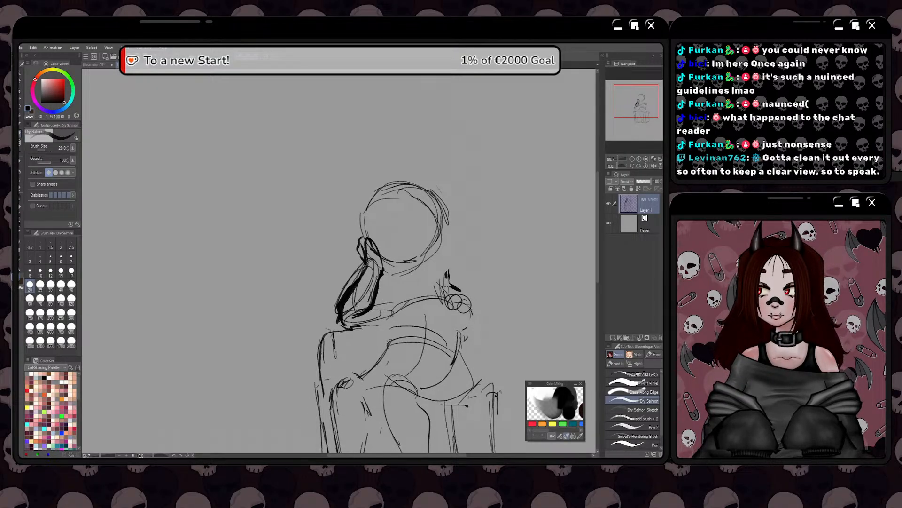
{"action": "key", "text": "space"}
{"action": "left_click_drag", "start_coordinate": [356, 305], "coordinate": [351, 269]}
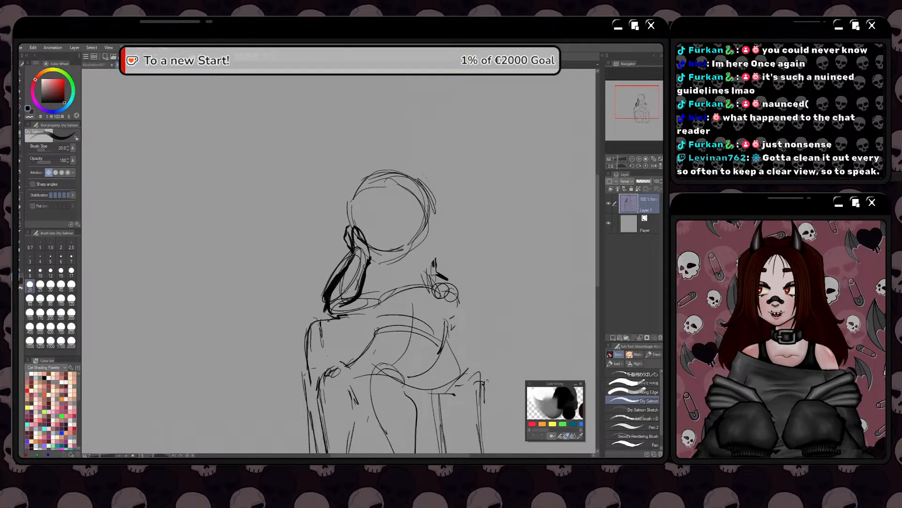
{"action": "key", "text": "space"}
{"action": "left_click_drag", "start_coordinate": [341, 301], "coordinate": [354, 287]}
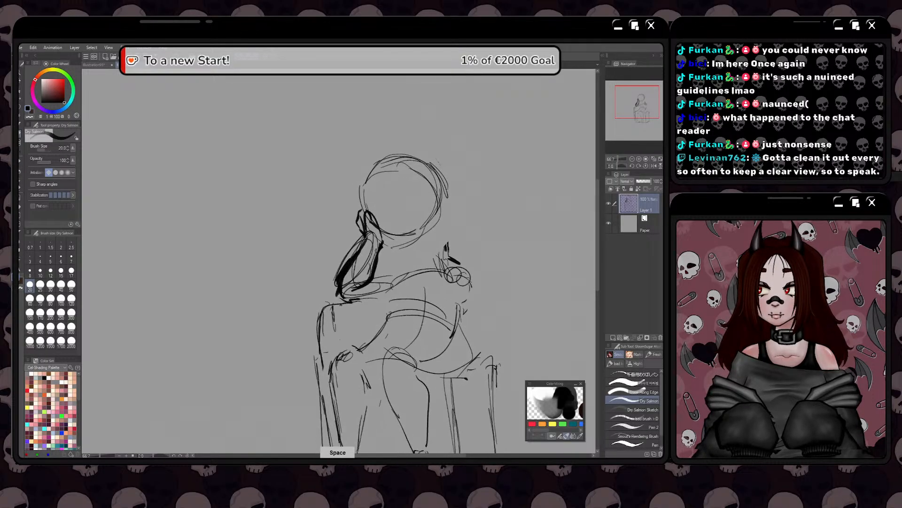
{"action": "mouse_move", "coordinate": [379, 213]}
{"action": "left_mouse_down"}
{"action": "mouse_move", "coordinate": [369, 232]}
{"action": "mouse_move", "coordinate": [402, 276]}
{"action": "mouse_move", "coordinate": [352, 309]}
{"action": "mouse_move", "coordinate": [398, 291]}
{"action": "mouse_move", "coordinate": [380, 308]}
{"action": "left_mouse_up"}
Draw the right jaw contour from the side of the head circle down to the chin
{"action": "key", "text": "space"}
{"action": "key", "text": "space"}
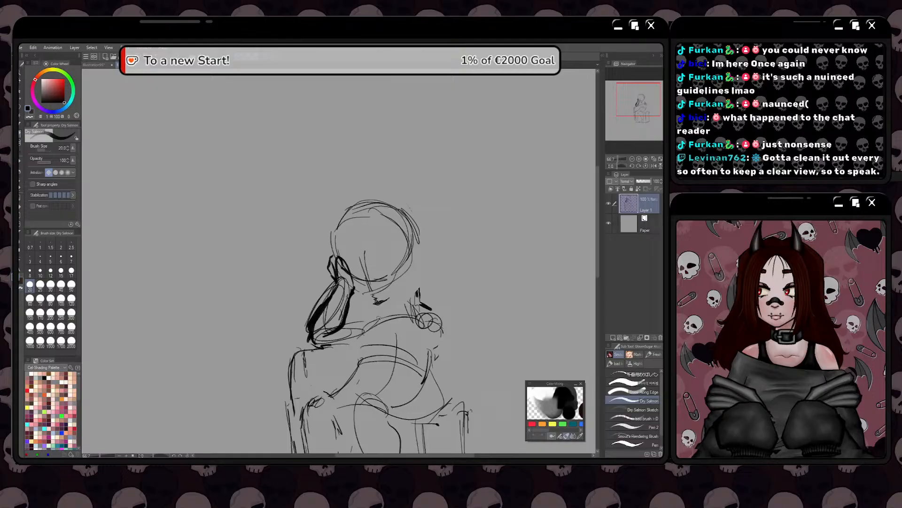
{"action": "mouse_move", "coordinate": [419, 258]}
{"action": "left_mouse_down"}
{"action": "mouse_move", "coordinate": [457, 255]}
{"action": "mouse_move", "coordinate": [445, 280]}
{"action": "mouse_move", "coordinate": [415, 302]}
{"action": "left_mouse_up"}
{"action": "left_click_drag", "start_coordinate": [435, 291], "coordinate": [447, 280]}
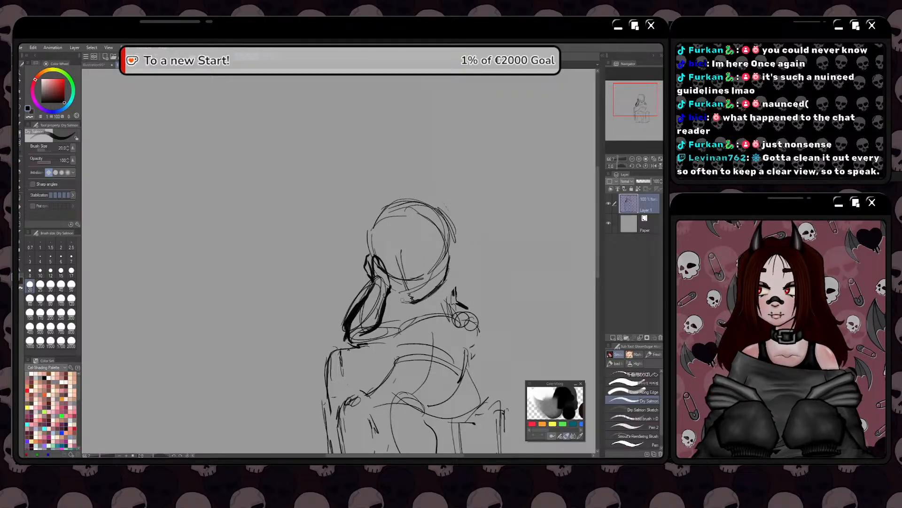
{"action": "mouse_move", "coordinate": [403, 299]}
{"action": "left_mouse_down"}
{"action": "mouse_move", "coordinate": [388, 290]}
{"action": "mouse_move", "coordinate": [423, 299]}
{"action": "mouse_move", "coordinate": [405, 302]}
{"action": "mouse_move", "coordinate": [414, 304]}
{"action": "mouse_move", "coordinate": [404, 318]}
{"action": "left_mouse_up"}
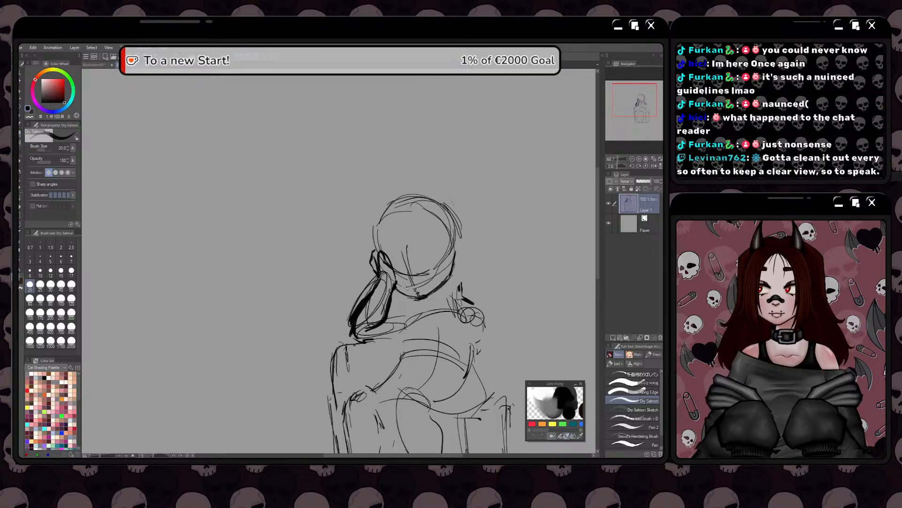
Go over the jaw with a heavy line from the right cheek around the chin to the raised hand
{"action": "scroll", "coordinate": [407, 298], "scroll_direction": "up", "scroll_amount": 1}
{"action": "mouse_move", "coordinate": [424, 297]}
{"action": "left_mouse_down"}
{"action": "mouse_move", "coordinate": [390, 283]}
{"action": "mouse_move", "coordinate": [427, 296]}
{"action": "left_mouse_up"}
{"action": "mouse_move", "coordinate": [480, 227]}
{"action": "left_mouse_down"}
{"action": "mouse_move", "coordinate": [473, 262]}
{"action": "mouse_move", "coordinate": [433, 292]}
{"action": "left_mouse_up"}
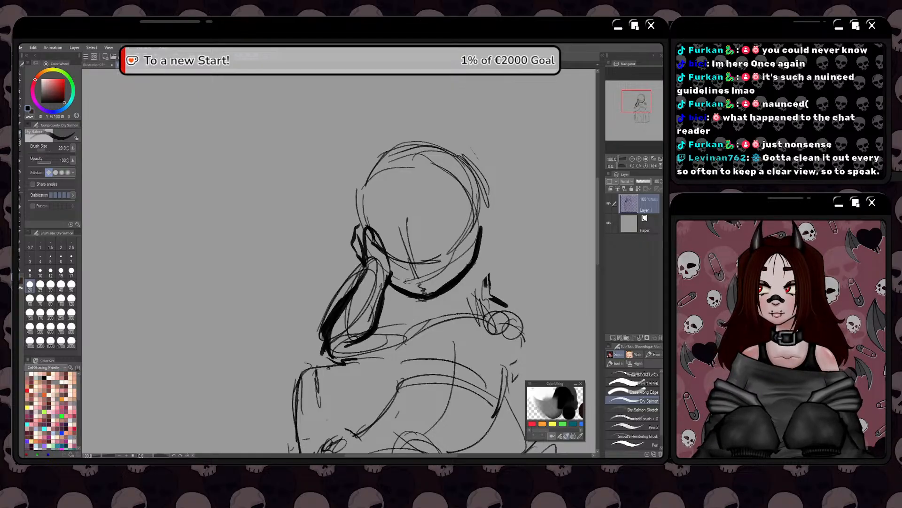
{"action": "left_click_drag", "start_coordinate": [409, 281], "coordinate": [436, 271]}
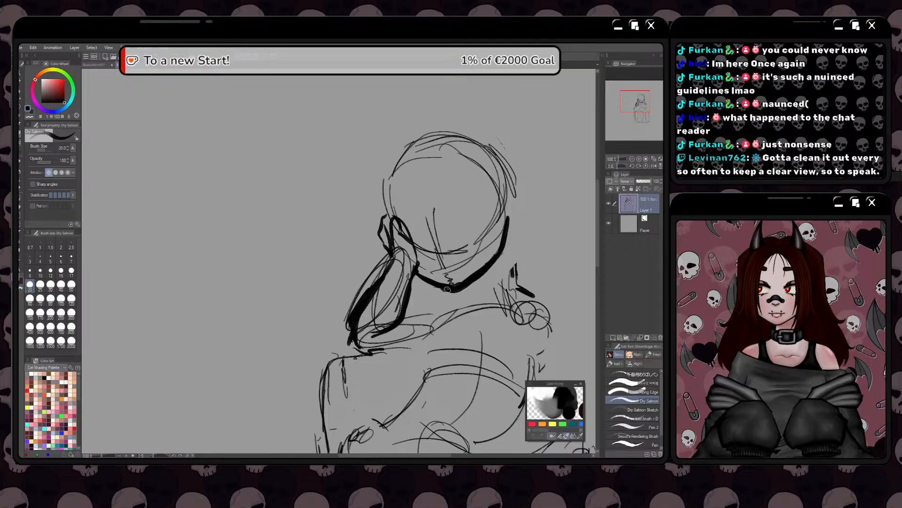
{"action": "left_click_drag", "start_coordinate": [441, 289], "coordinate": [415, 274]}
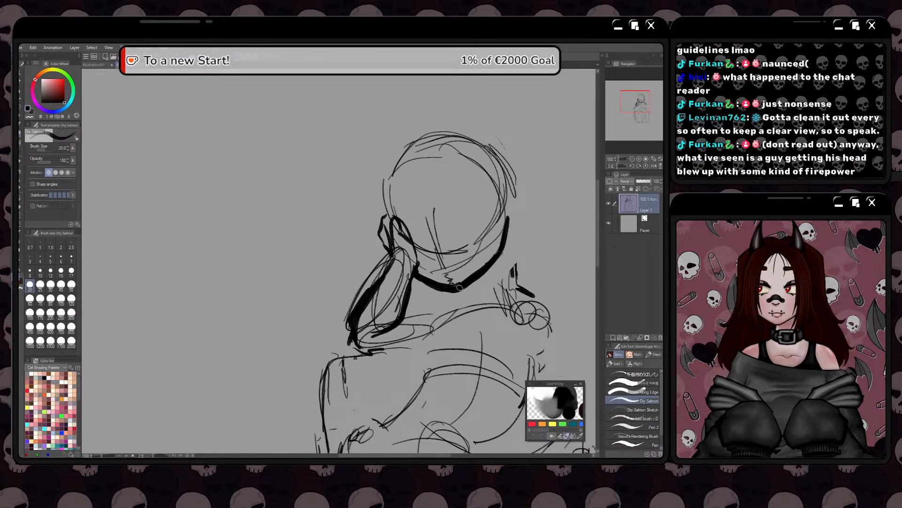
{"action": "key", "text": "space"}
{"action": "left_click_drag", "start_coordinate": [424, 295], "coordinate": [413, 298]}
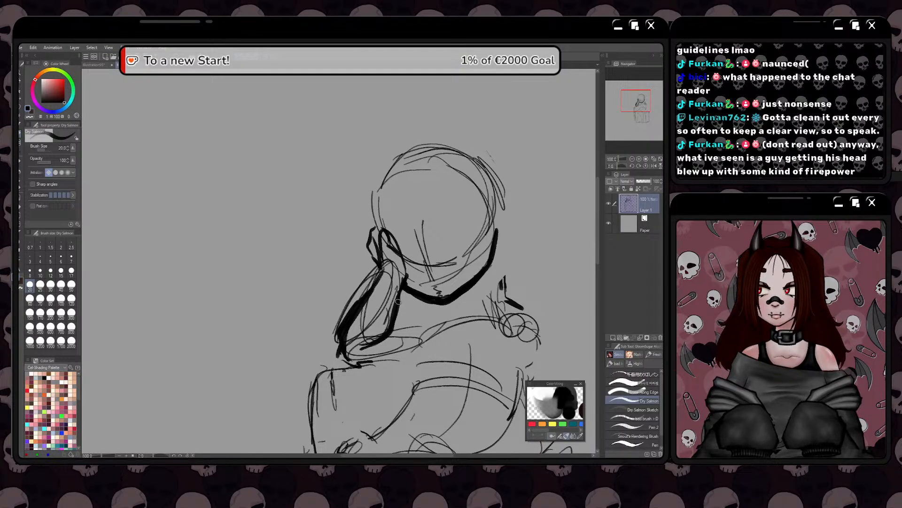
{"action": "key", "text": "space"}
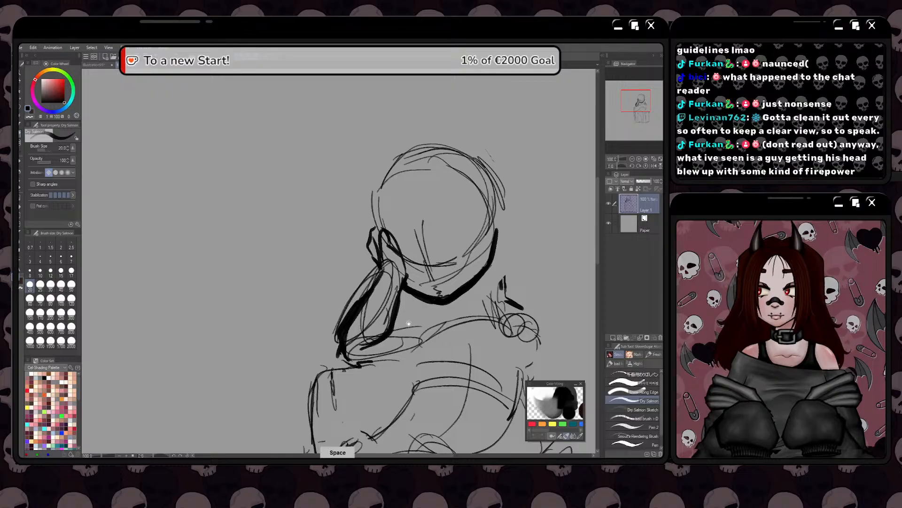
{"action": "mouse_move", "coordinate": [409, 324]}
{"action": "left_mouse_down"}
{"action": "mouse_move", "coordinate": [395, 295]}
{"action": "mouse_move", "coordinate": [394, 347]}
{"action": "mouse_move", "coordinate": [395, 328]}
{"action": "left_mouse_up"}
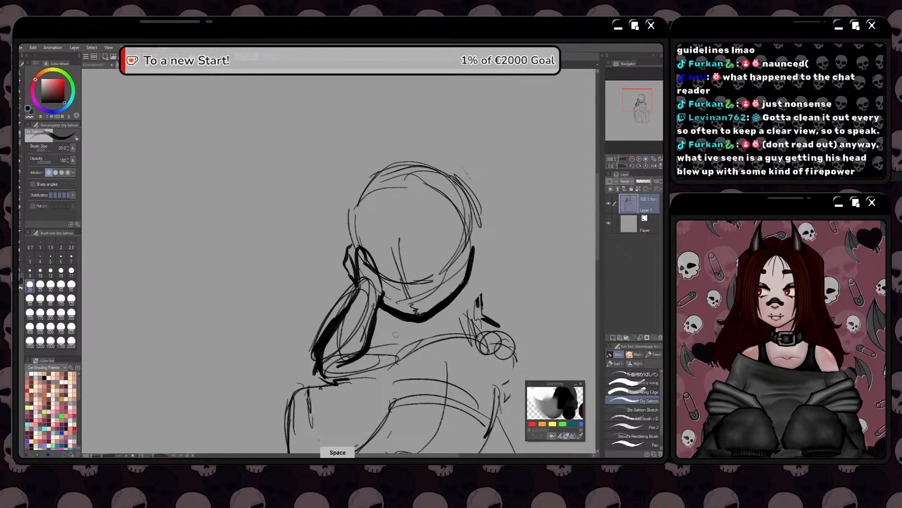
Draw heavy lines for the right side of the neck and the upper and lower edges of the folded forearm
{"action": "mouse_move", "coordinate": [404, 273]}
{"action": "left_mouse_down"}
{"action": "mouse_move", "coordinate": [412, 307]}
{"action": "mouse_move", "coordinate": [434, 321]}
{"action": "mouse_move", "coordinate": [418, 348]}
{"action": "left_mouse_up"}
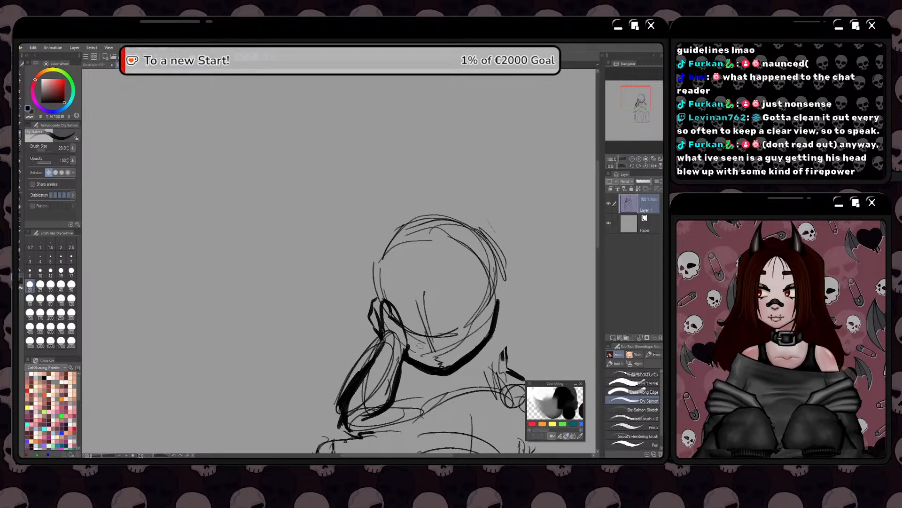
{"action": "left_click_drag", "start_coordinate": [414, 330], "coordinate": [401, 311]}
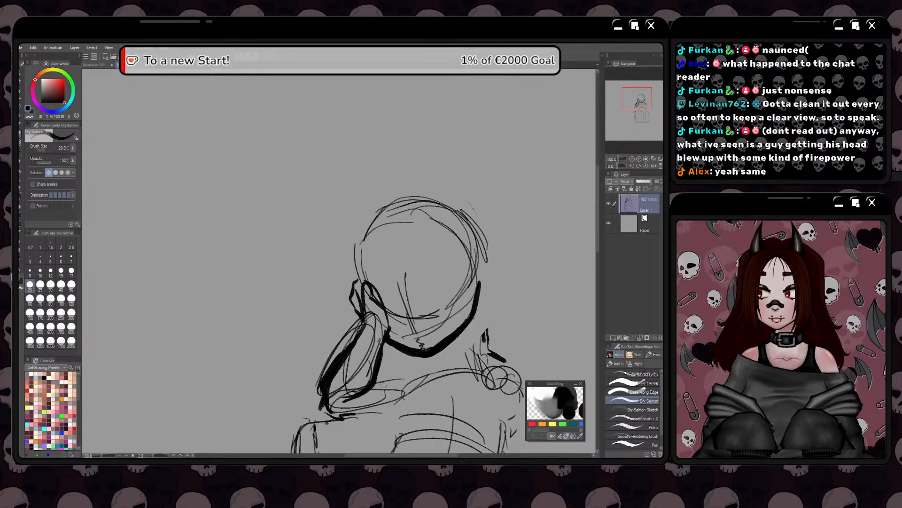
{"action": "mouse_move", "coordinate": [412, 363]}
{"action": "left_mouse_down"}
{"action": "mouse_move", "coordinate": [402, 342]}
{"action": "mouse_move", "coordinate": [386, 347]}
{"action": "mouse_move", "coordinate": [379, 337]}
{"action": "mouse_move", "coordinate": [402, 327]}
{"action": "mouse_move", "coordinate": [418, 335]}
{"action": "mouse_move", "coordinate": [433, 300]}
{"action": "left_mouse_up"}
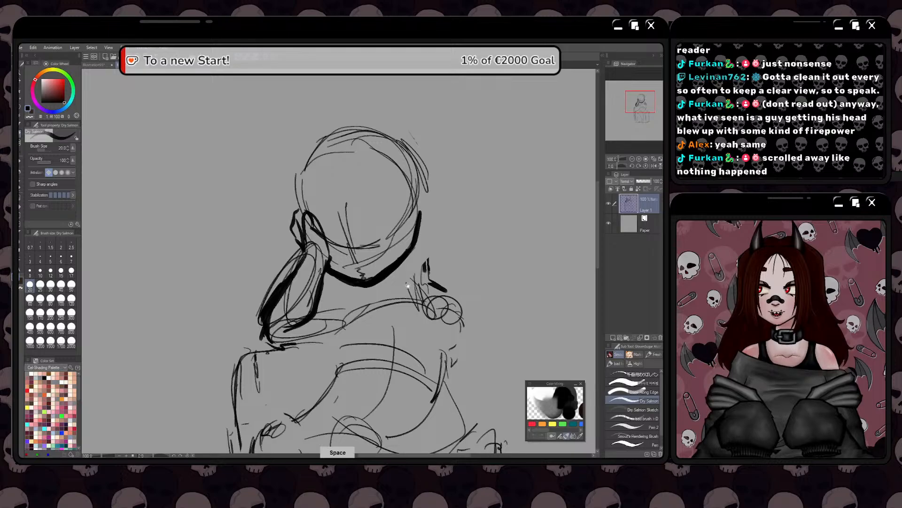
{"action": "left_click_drag", "start_coordinate": [412, 283], "coordinate": [431, 264]}
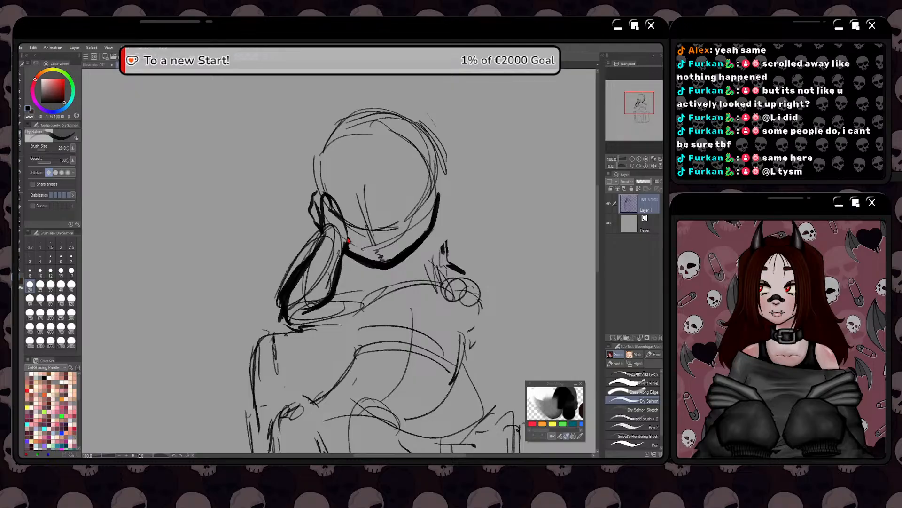
{"action": "mouse_move", "coordinate": [431, 229]}
{"action": "left_mouse_down"}
{"action": "mouse_move", "coordinate": [448, 269]}
{"action": "mouse_move", "coordinate": [391, 272]}
{"action": "mouse_move", "coordinate": [334, 301]}
{"action": "mouse_move", "coordinate": [388, 276]}
{"action": "mouse_move", "coordinate": [336, 292]}
{"action": "left_mouse_up"}
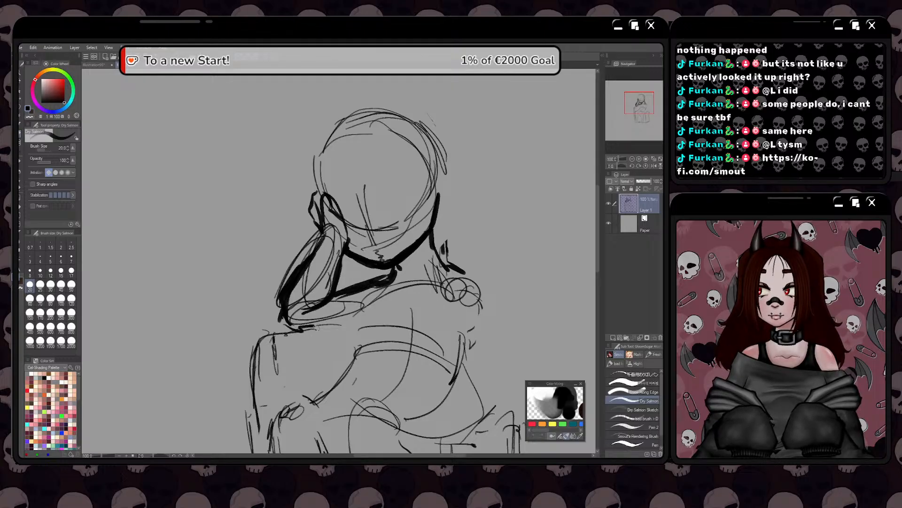
{"action": "mouse_move", "coordinate": [316, 328]}
{"action": "left_mouse_down"}
{"action": "mouse_move", "coordinate": [361, 322]}
{"action": "mouse_move", "coordinate": [310, 330]}
{"action": "left_mouse_up"}
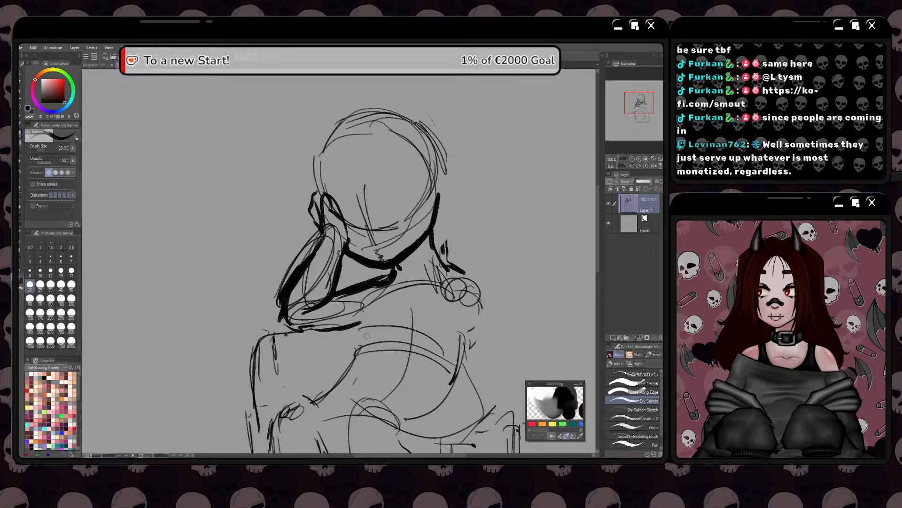
Thicken the right neck line from the jaw down to the shoulder
{"action": "left_click_drag", "start_coordinate": [432, 229], "coordinate": [434, 258]}
{"action": "mouse_move", "coordinate": [438, 215]}
{"action": "left_mouse_down"}
{"action": "mouse_move", "coordinate": [429, 243]}
{"action": "mouse_move", "coordinate": [442, 263]}
{"action": "mouse_move", "coordinate": [416, 250]}
{"action": "left_mouse_up"}
{"action": "left_click_drag", "start_coordinate": [384, 324], "coordinate": [452, 302]}
{"action": "left_click_drag", "start_coordinate": [376, 293], "coordinate": [391, 304]}
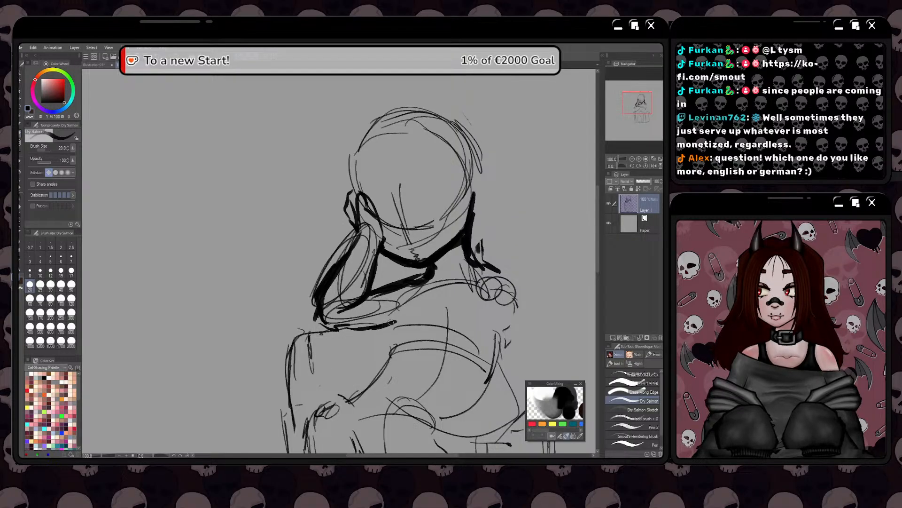
Go over the chest with a heavy outline from the folded forearm around the underside of the bust
{"action": "key", "text": "space"}
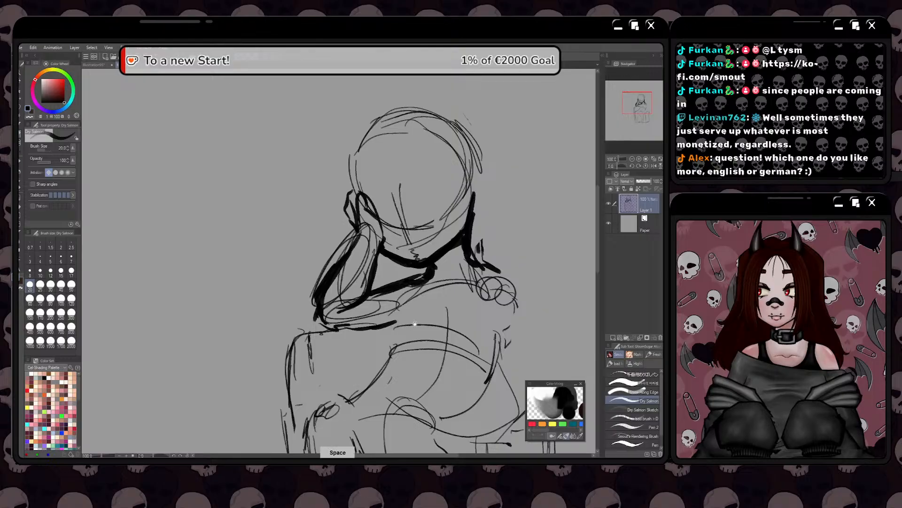
{"action": "left_click_drag", "start_coordinate": [439, 312], "coordinate": [403, 321]}
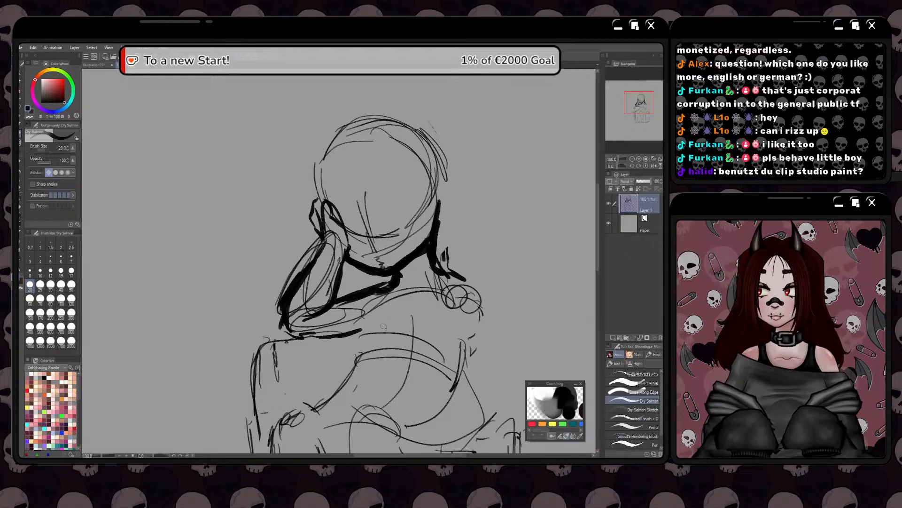
{"action": "key", "text": "space"}
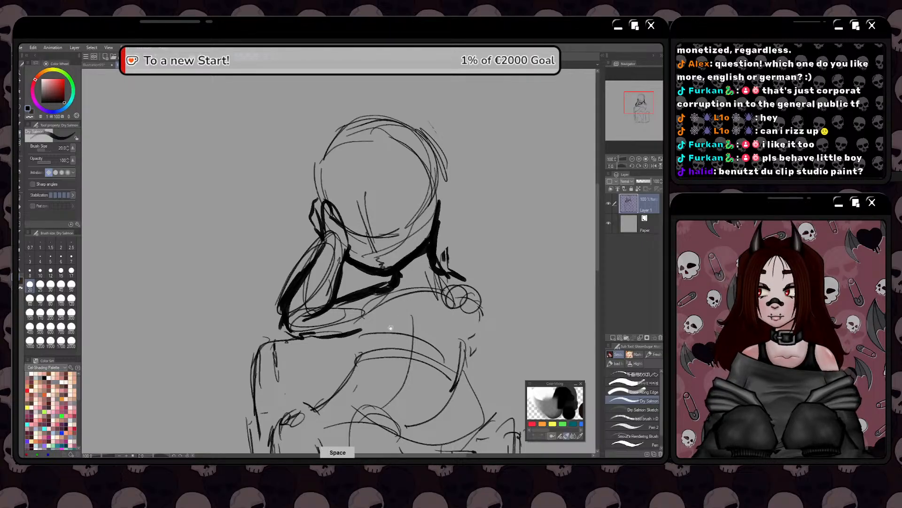
{"action": "left_click_drag", "start_coordinate": [392, 310], "coordinate": [387, 271]}
{"action": "mouse_move", "coordinate": [394, 237]}
{"action": "left_mouse_down"}
{"action": "mouse_move", "coordinate": [424, 212]}
{"action": "mouse_move", "coordinate": [407, 223]}
{"action": "left_mouse_up"}
{"action": "key", "text": "space"}
{"action": "mouse_move", "coordinate": [372, 297]}
{"action": "left_mouse_down"}
{"action": "mouse_move", "coordinate": [402, 239]}
{"action": "mouse_move", "coordinate": [391, 240]}
{"action": "mouse_move", "coordinate": [386, 279]}
{"action": "left_mouse_up"}
{"action": "key", "text": "space"}
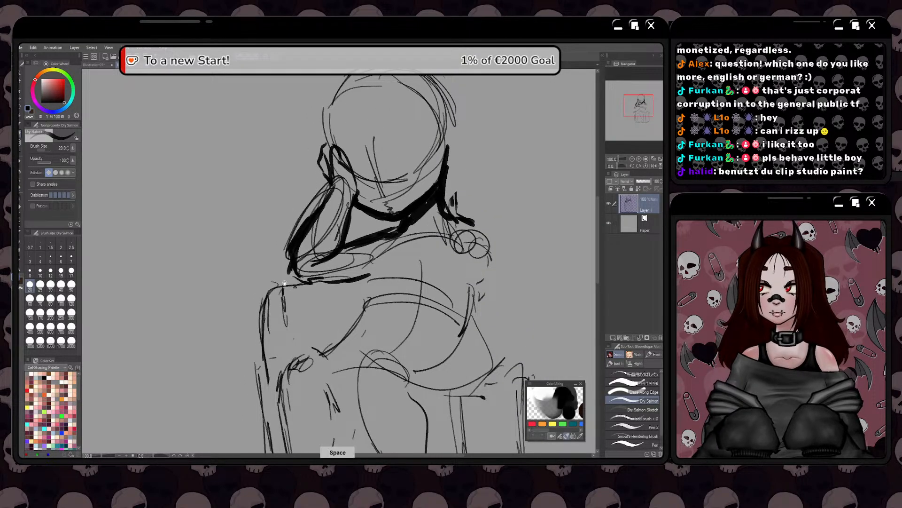
{"action": "left_click_drag", "start_coordinate": [281, 286], "coordinate": [284, 281]}
{"action": "mouse_move", "coordinate": [384, 249]}
{"action": "left_mouse_down"}
{"action": "mouse_move", "coordinate": [366, 274]}
{"action": "mouse_move", "coordinate": [376, 297]}
{"action": "mouse_move", "coordinate": [378, 256]}
{"action": "mouse_move", "coordinate": [365, 274]}
{"action": "mouse_move", "coordinate": [374, 295]}
{"action": "mouse_move", "coordinate": [377, 257]}
{"action": "mouse_move", "coordinate": [373, 308]}
{"action": "mouse_move", "coordinate": [449, 314]}
{"action": "mouse_move", "coordinate": [472, 272]}
{"action": "left_mouse_up"}
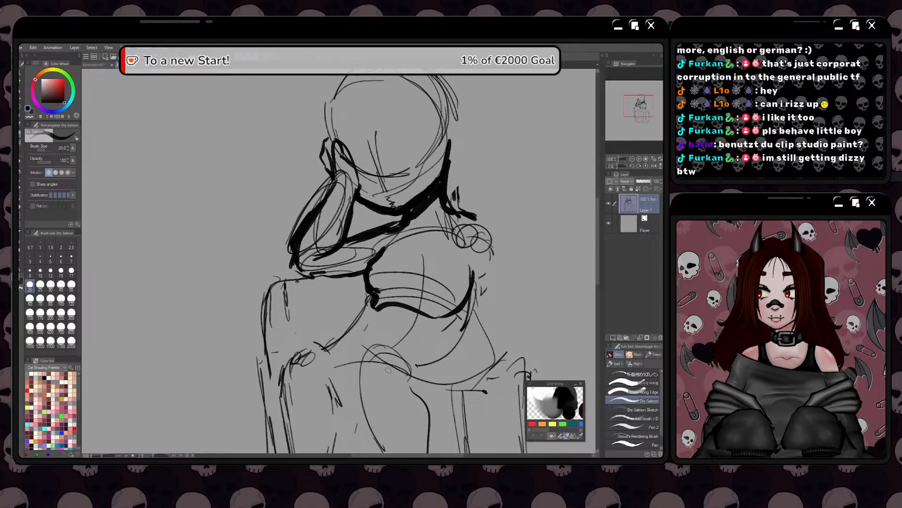
Draw heavy lines for the waist and hip and along the top of the front thigh to the knee
{"action": "key", "text": "space"}
{"action": "left_click_drag", "start_coordinate": [340, 336], "coordinate": [341, 322]}
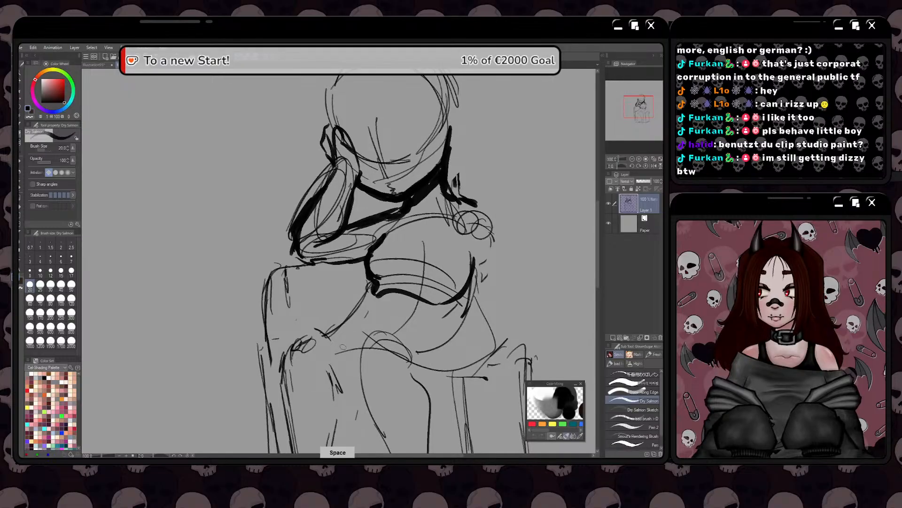
{"action": "mouse_move", "coordinate": [338, 353]}
{"action": "left_mouse_down"}
{"action": "mouse_move", "coordinate": [310, 344]}
{"action": "mouse_move", "coordinate": [328, 359]}
{"action": "mouse_move", "coordinate": [320, 353]}
{"action": "left_mouse_up"}
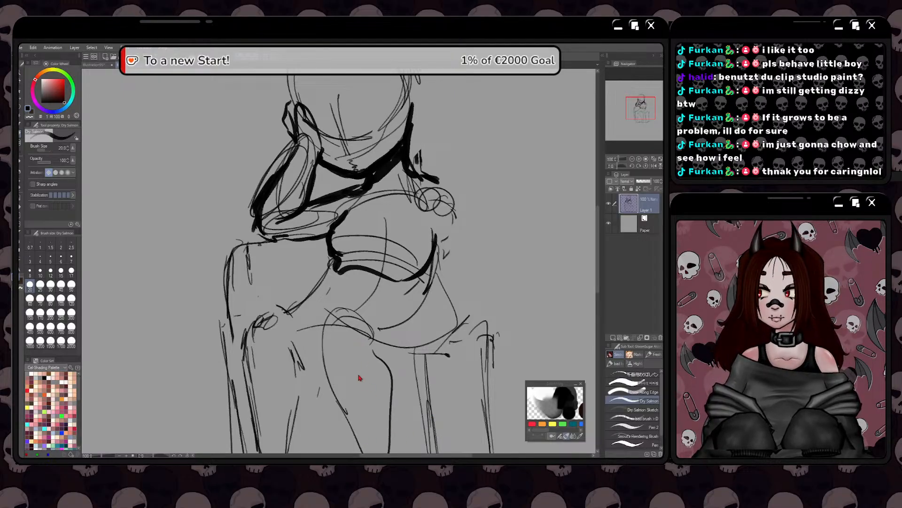
{"action": "left_click_drag", "start_coordinate": [418, 282], "coordinate": [386, 305]}
{"action": "left_click_drag", "start_coordinate": [332, 277], "coordinate": [316, 291]}
{"action": "left_click_drag", "start_coordinate": [400, 299], "coordinate": [389, 324]}
{"action": "left_click_drag", "start_coordinate": [302, 304], "coordinate": [301, 238]}
{"action": "mouse_move", "coordinate": [363, 253]}
{"action": "left_mouse_down"}
{"action": "mouse_move", "coordinate": [335, 252]}
{"action": "mouse_move", "coordinate": [325, 272]}
{"action": "mouse_move", "coordinate": [370, 267]}
{"action": "mouse_move", "coordinate": [366, 255]}
{"action": "mouse_move", "coordinate": [392, 250]}
{"action": "mouse_move", "coordinate": [404, 261]}
{"action": "left_mouse_up"}
{"action": "mouse_move", "coordinate": [410, 270]}
{"action": "left_mouse_down"}
{"action": "mouse_move", "coordinate": [401, 290]}
{"action": "mouse_move", "coordinate": [408, 266]}
{"action": "mouse_move", "coordinate": [400, 239]}
{"action": "mouse_move", "coordinate": [412, 260]}
{"action": "mouse_move", "coordinate": [408, 280]}
{"action": "left_mouse_up"}
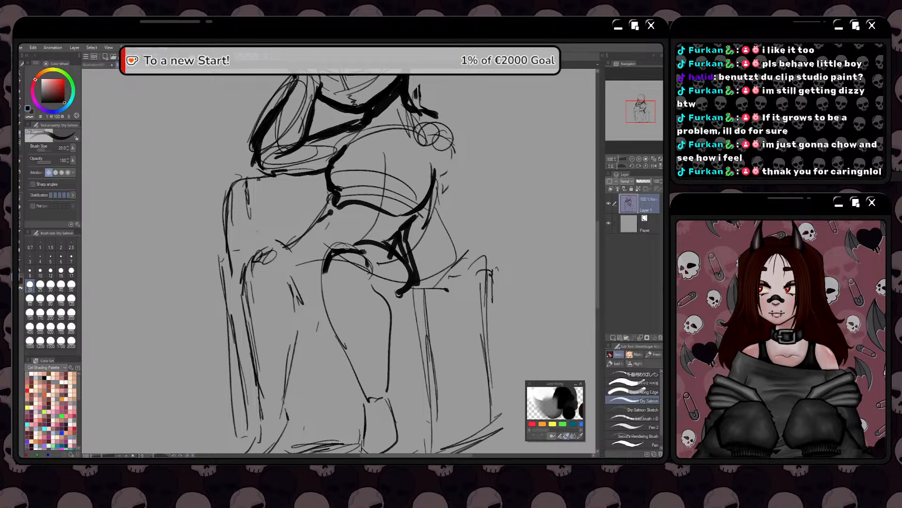
{"action": "left_click_drag", "start_coordinate": [339, 250], "coordinate": [355, 243]}
Go over the front lower leg with heavy lines on both sides from the knee to the ankle, and outline the foot
{"action": "mouse_move", "coordinate": [399, 294]}
{"action": "left_mouse_down"}
{"action": "mouse_move", "coordinate": [375, 284]}
{"action": "mouse_move", "coordinate": [392, 316]}
{"action": "mouse_move", "coordinate": [394, 385]}
{"action": "left_mouse_up"}
{"action": "key", "text": "space"}
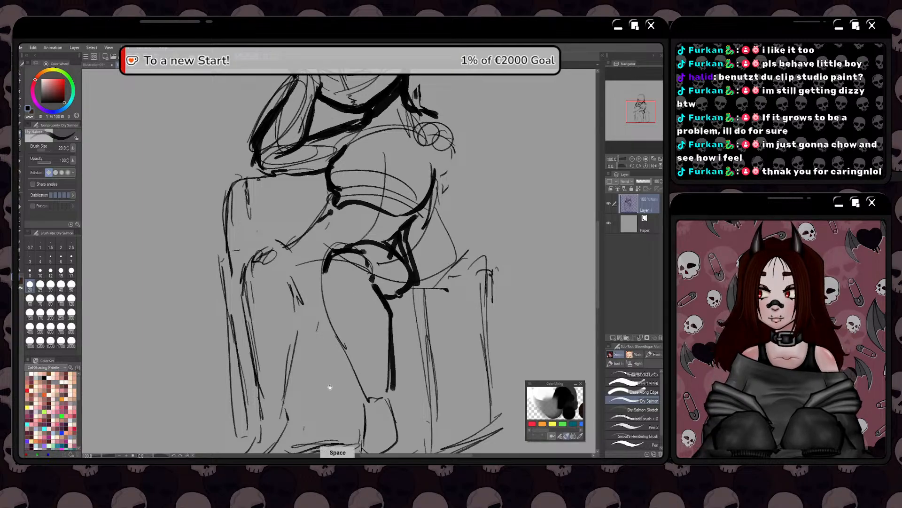
{"action": "mouse_move", "coordinate": [329, 386]}
{"action": "left_mouse_down"}
{"action": "mouse_move", "coordinate": [354, 366]}
{"action": "mouse_move", "coordinate": [360, 373]}
{"action": "left_mouse_up"}
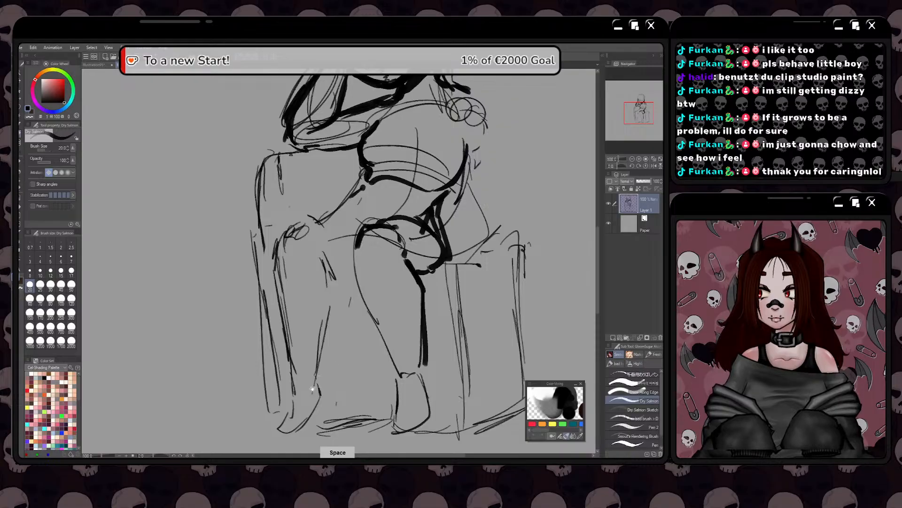
{"action": "mouse_move", "coordinate": [313, 389]}
{"action": "left_mouse_down"}
{"action": "mouse_move", "coordinate": [338, 371]}
{"action": "mouse_move", "coordinate": [345, 385]}
{"action": "left_mouse_up"}
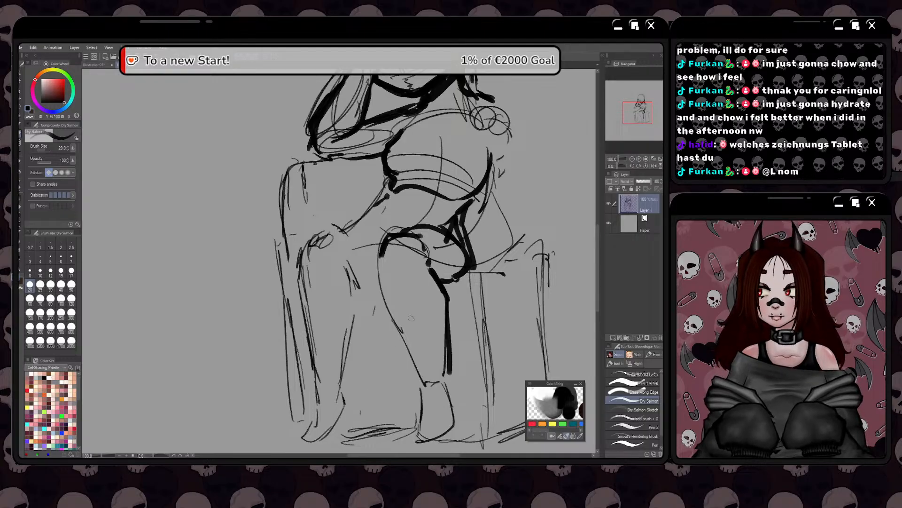
{"action": "left_click_drag", "start_coordinate": [447, 335], "coordinate": [449, 383]}
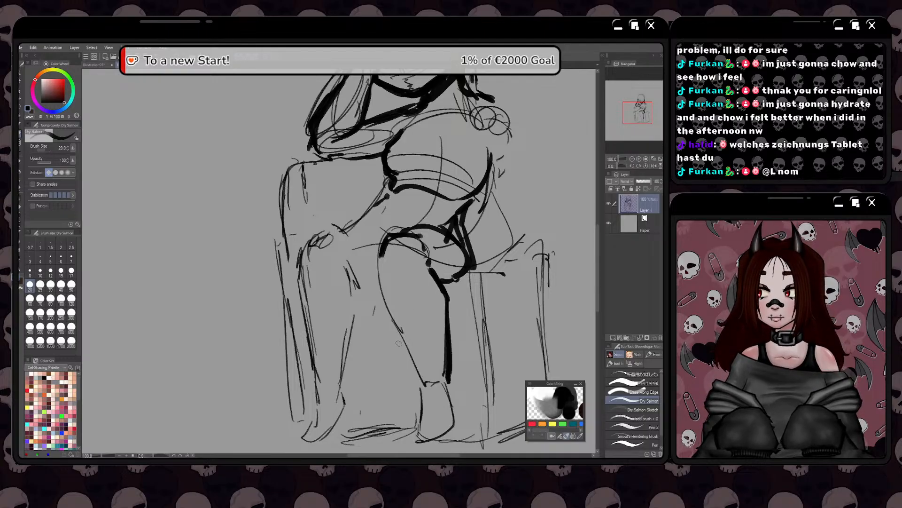
{"action": "left_click_drag", "start_coordinate": [379, 365], "coordinate": [376, 345]}
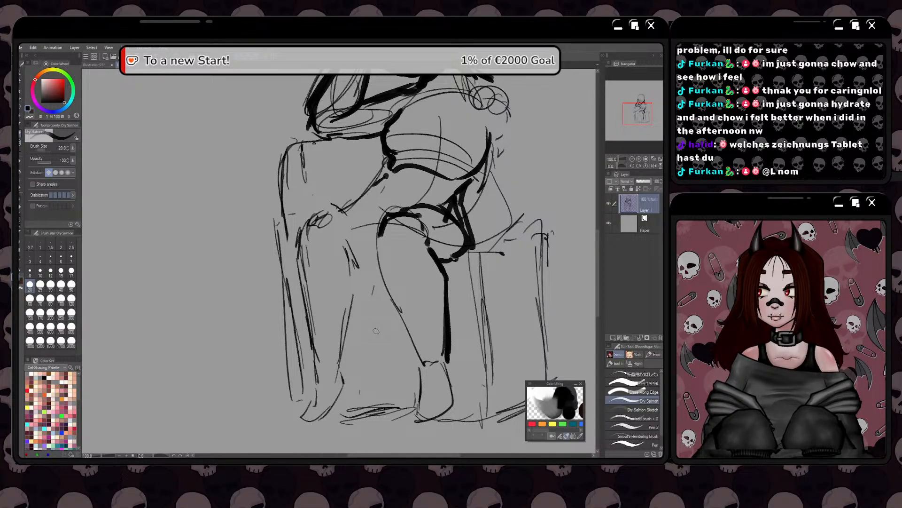
{"action": "mouse_move", "coordinate": [384, 229]}
{"action": "left_mouse_down"}
{"action": "mouse_move", "coordinate": [378, 270]}
{"action": "mouse_move", "coordinate": [416, 357]}
{"action": "mouse_move", "coordinate": [451, 361]}
{"action": "mouse_move", "coordinate": [455, 408]}
{"action": "mouse_move", "coordinate": [418, 418]}
{"action": "left_mouse_up"}
{"action": "mouse_move", "coordinate": [417, 361]}
{"action": "left_mouse_down"}
{"action": "mouse_move", "coordinate": [414, 417]}
{"action": "mouse_move", "coordinate": [431, 421]}
{"action": "left_mouse_up"}
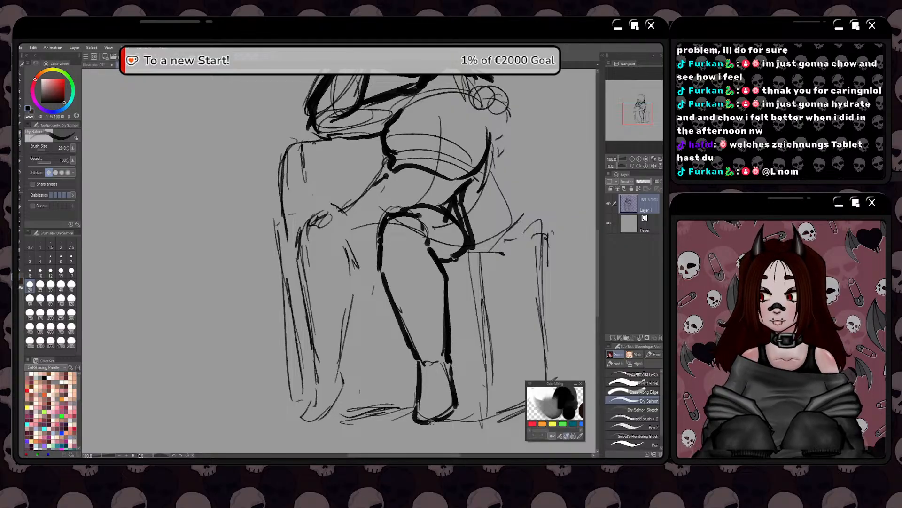
{"action": "left_click_drag", "start_coordinate": [298, 299], "coordinate": [303, 318]}
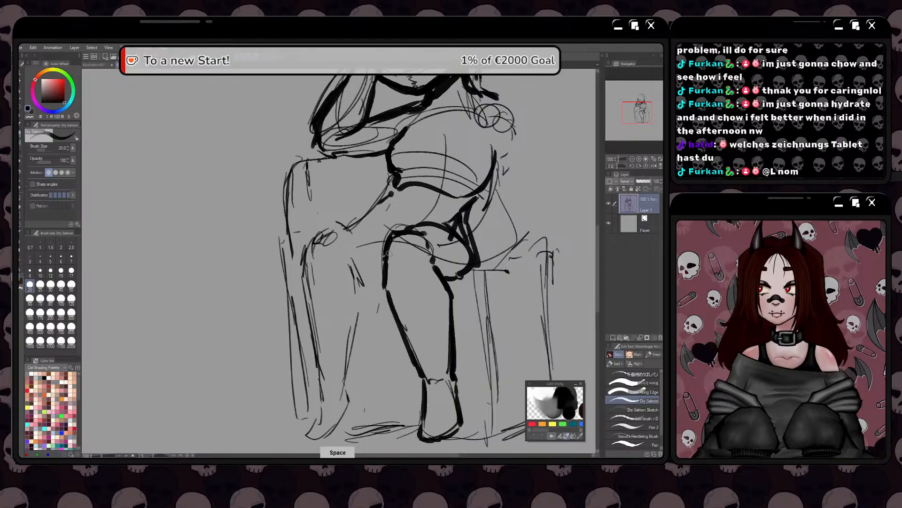
{"action": "mouse_move", "coordinate": [388, 253]}
{"action": "left_mouse_down"}
{"action": "mouse_move", "coordinate": [393, 310]}
{"action": "mouse_move", "coordinate": [411, 347]}
{"action": "left_mouse_up"}
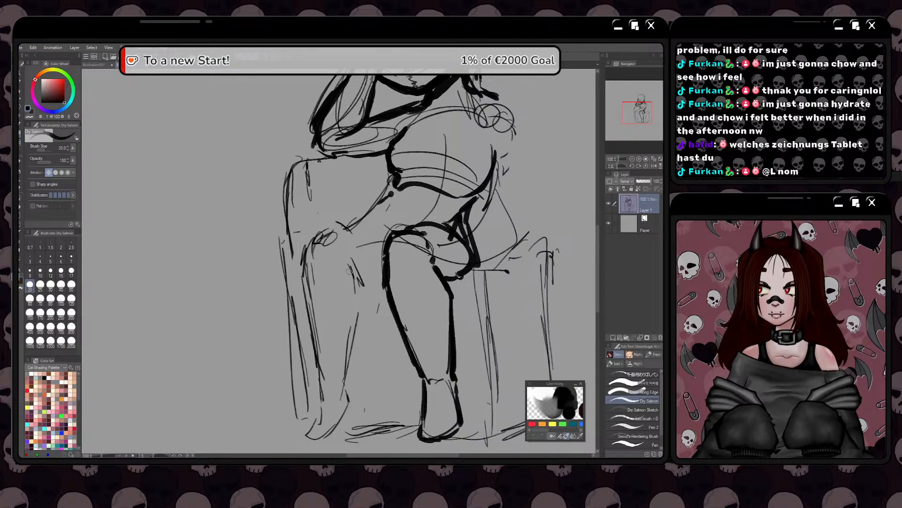
Erase the crowded heavy lines at the hip and redraw one clean contour from the bust through the waist to the hip
{"action": "left_click_drag", "start_coordinate": [367, 253], "coordinate": [340, 368]}
{"action": "mouse_move", "coordinate": [462, 297]}
{"action": "left_mouse_down"}
{"action": "mouse_move", "coordinate": [430, 391]}
{"action": "mouse_move", "coordinate": [456, 341]}
{"action": "mouse_move", "coordinate": [453, 362]}
{"action": "mouse_move", "coordinate": [432, 393]}
{"action": "left_mouse_up"}
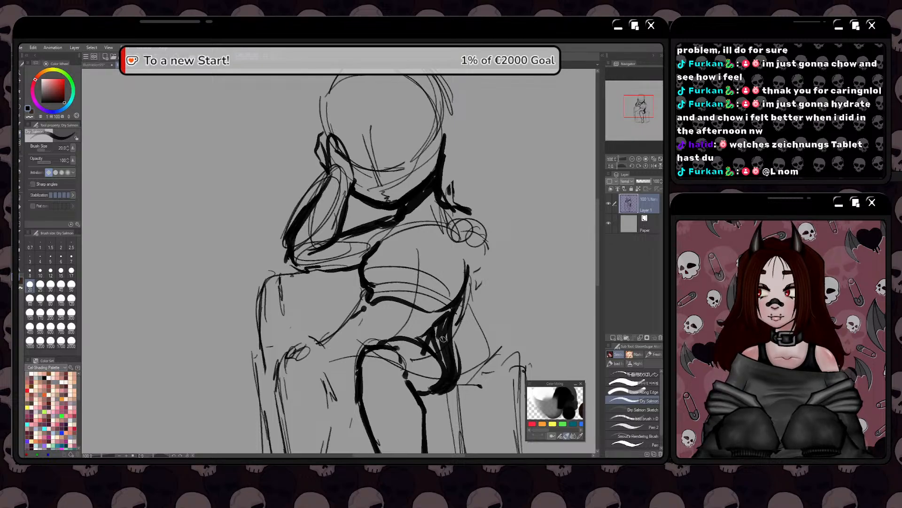
{"action": "mouse_move", "coordinate": [436, 332]}
{"action": "left_mouse_down"}
{"action": "mouse_move", "coordinate": [461, 317]}
{"action": "mouse_move", "coordinate": [451, 334]}
{"action": "mouse_move", "coordinate": [462, 381]}
{"action": "left_mouse_up"}
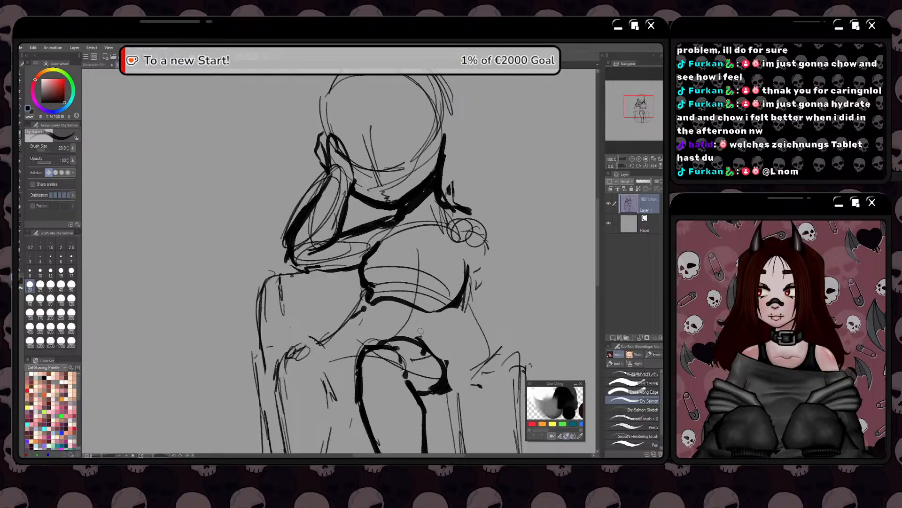
{"action": "mouse_move", "coordinate": [458, 301]}
{"action": "left_mouse_down"}
{"action": "mouse_move", "coordinate": [438, 341]}
{"action": "mouse_move", "coordinate": [447, 378]}
{"action": "left_mouse_up"}
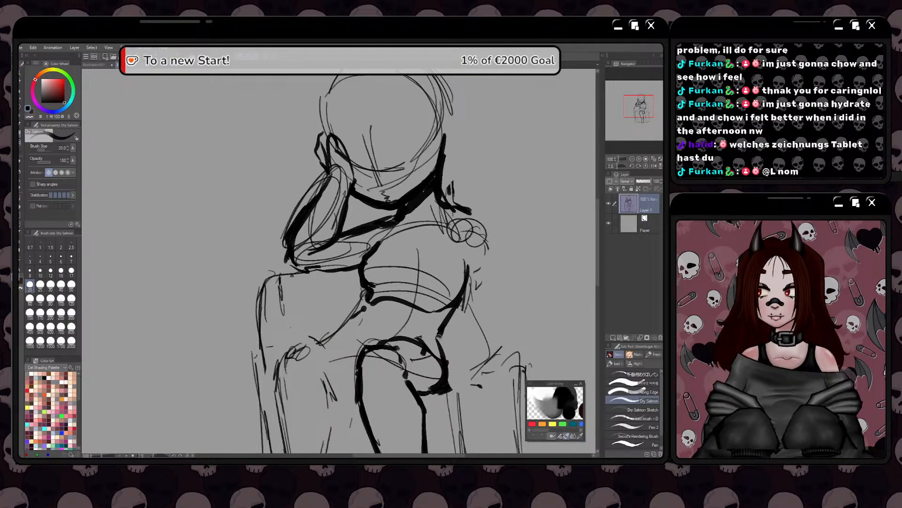
{"action": "left_click_drag", "start_coordinate": [442, 337], "coordinate": [462, 289]}
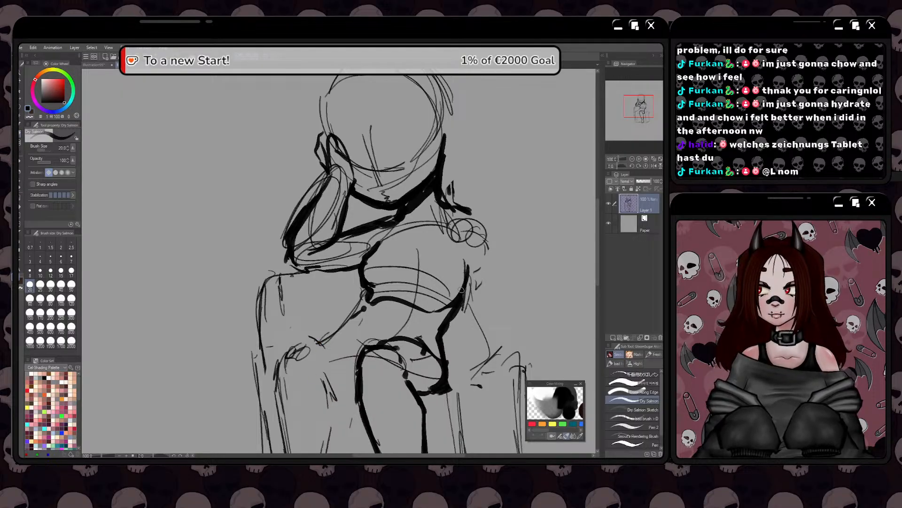
Draw a heavy line from below the bust down the belly and along the top of the far thigh to the knee
{"action": "mouse_move", "coordinate": [370, 302]}
{"action": "left_mouse_down"}
{"action": "mouse_move", "coordinate": [348, 332]}
{"action": "mouse_move", "coordinate": [365, 320]}
{"action": "mouse_move", "coordinate": [342, 343]}
{"action": "mouse_move", "coordinate": [347, 353]}
{"action": "mouse_move", "coordinate": [339, 338]}
{"action": "mouse_move", "coordinate": [364, 323]}
{"action": "mouse_move", "coordinate": [347, 341]}
{"action": "mouse_move", "coordinate": [289, 351]}
{"action": "left_mouse_up"}
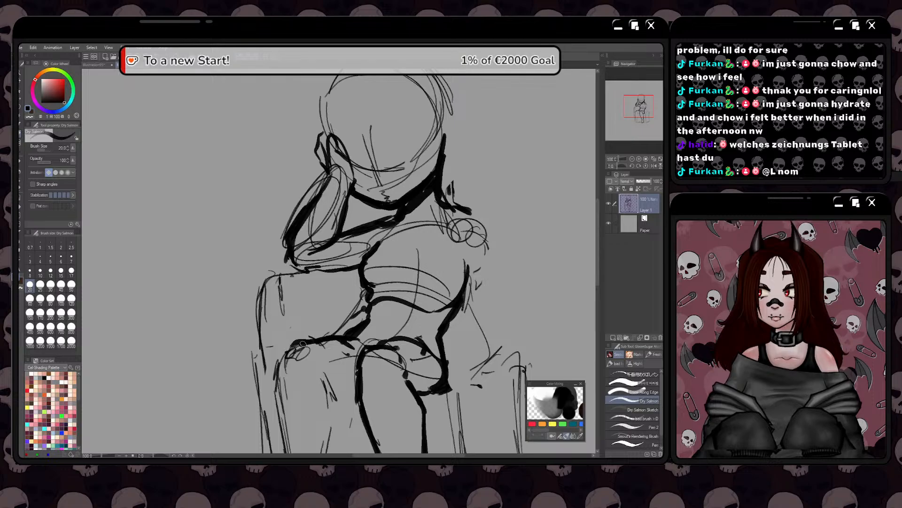
{"action": "left_click_drag", "start_coordinate": [351, 332], "coordinate": [368, 304]}
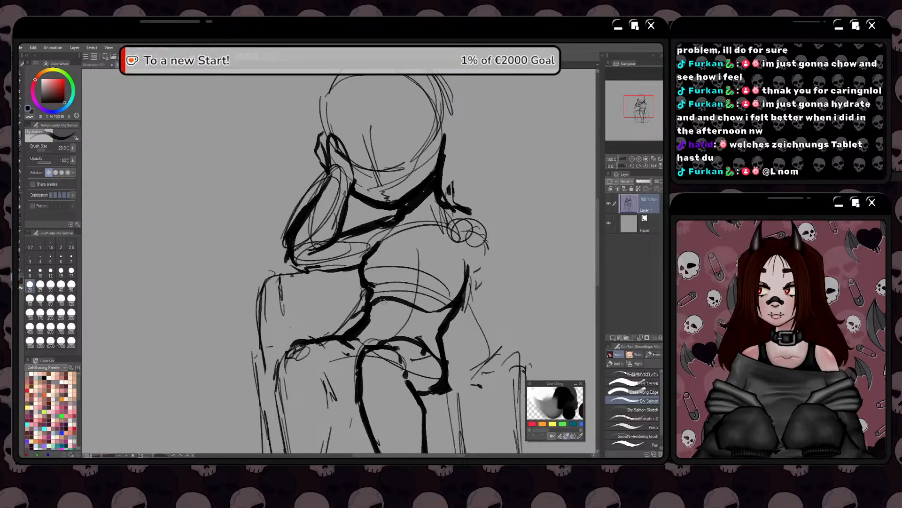
Push the raised arm and elbow inward with the Liquify tool
{"action": "key", "text": "space"}
{"action": "mouse_move", "coordinate": [280, 324]}
{"action": "left_mouse_down"}
{"action": "mouse_move", "coordinate": [269, 312]}
{"action": "mouse_move", "coordinate": [262, 368]}
{"action": "left_mouse_up"}
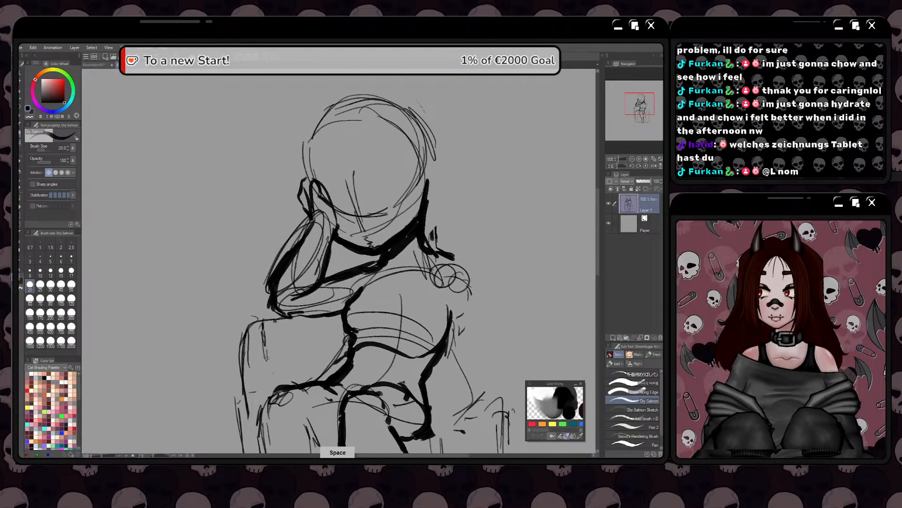
{"action": "left_click", "coordinate": [19, 142]}
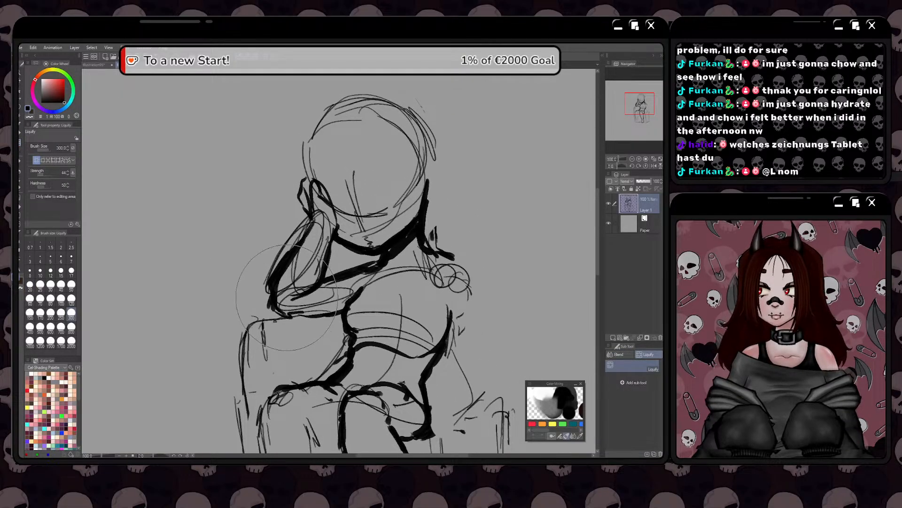
{"action": "mouse_move", "coordinate": [287, 297]}
{"action": "left_mouse_down"}
{"action": "mouse_move", "coordinate": [313, 207]}
{"action": "mouse_move", "coordinate": [376, 216]}
{"action": "mouse_move", "coordinate": [366, 219]}
{"action": "mouse_move", "coordinate": [374, 198]}
{"action": "mouse_move", "coordinate": [346, 203]}
{"action": "mouse_move", "coordinate": [354, 186]}
{"action": "mouse_move", "coordinate": [332, 241]}
{"action": "mouse_move", "coordinate": [313, 235]}
{"action": "mouse_move", "coordinate": [298, 214]}
{"action": "mouse_move", "coordinate": [336, 324]}
{"action": "mouse_move", "coordinate": [345, 283]}
{"action": "left_mouse_up"}
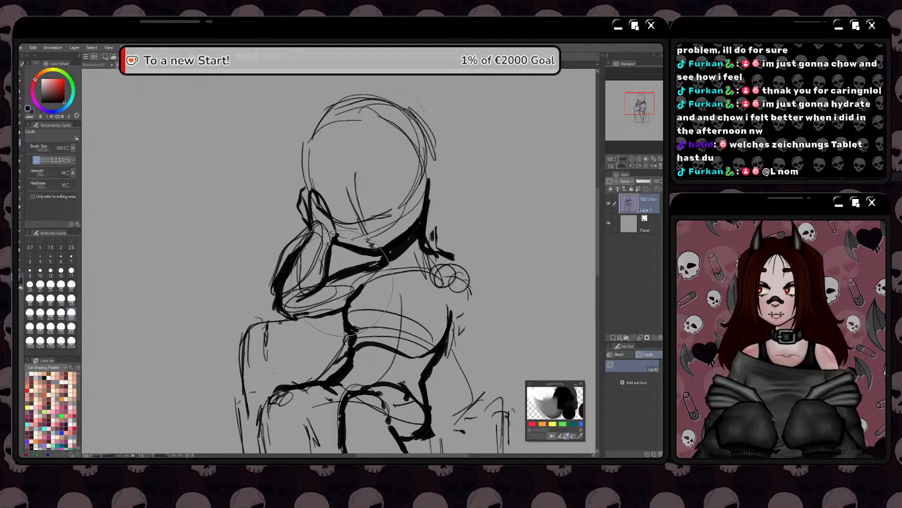
Set the Liquify brush size to 120 and reshape the folded forearm where it meets the chest
{"action": "left_click", "coordinate": [71, 298]}
{"action": "mouse_move", "coordinate": [350, 251]}
{"action": "left_mouse_down"}
{"action": "mouse_move", "coordinate": [336, 265]}
{"action": "mouse_move", "coordinate": [369, 272]}
{"action": "mouse_move", "coordinate": [357, 287]}
{"action": "left_mouse_up"}
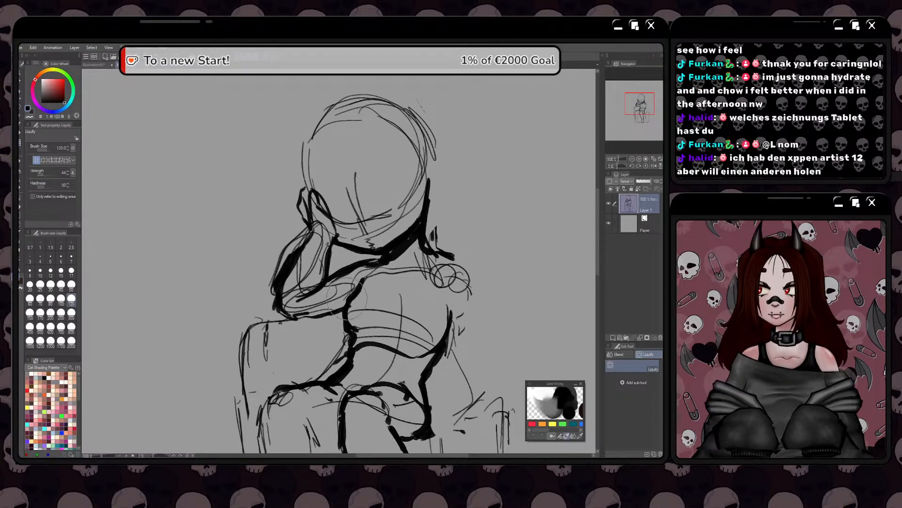
{"action": "mouse_move", "coordinate": [340, 317]}
{"action": "left_mouse_down"}
{"action": "mouse_move", "coordinate": [365, 288]}
{"action": "mouse_move", "coordinate": [353, 318]}
{"action": "mouse_move", "coordinate": [351, 298]}
{"action": "mouse_move", "coordinate": [364, 280]}
{"action": "mouse_move", "coordinate": [374, 283]}
{"action": "mouse_move", "coordinate": [348, 344]}
{"action": "left_mouse_up"}
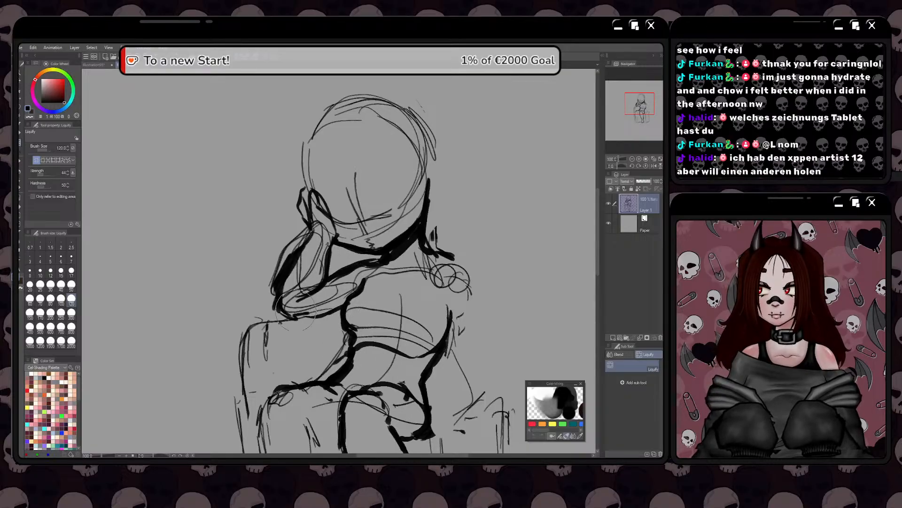
{"action": "left_click_drag", "start_coordinate": [275, 376], "coordinate": [316, 343]}
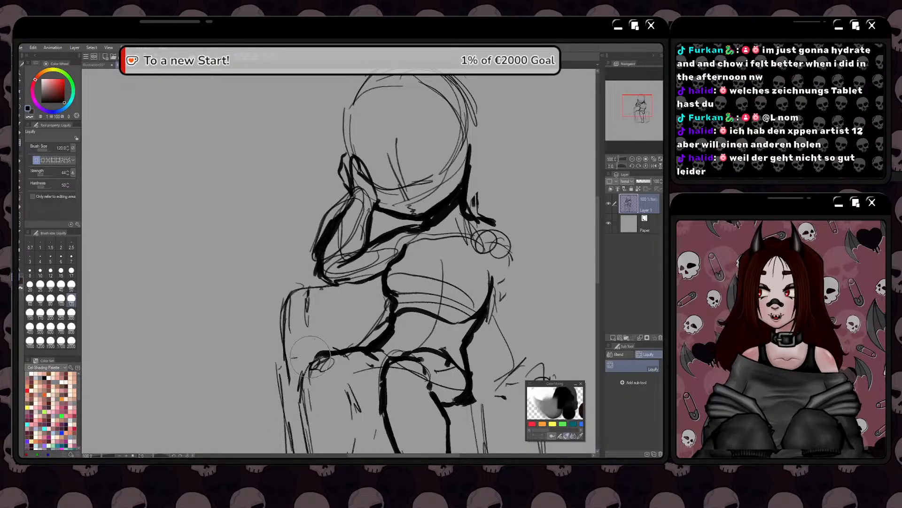
Draw a heavy line along the underside of the folded forearm from the elbow to the chest with the Dry Salmon brush
{"action": "key", "text": "space"}
{"action": "mouse_move", "coordinate": [313, 380]}
{"action": "left_mouse_down"}
{"action": "mouse_move", "coordinate": [301, 375]}
{"action": "mouse_move", "coordinate": [310, 327]}
{"action": "mouse_move", "coordinate": [359, 421]}
{"action": "left_mouse_up"}
{"action": "left_click_drag", "start_coordinate": [286, 415], "coordinate": [305, 395]}
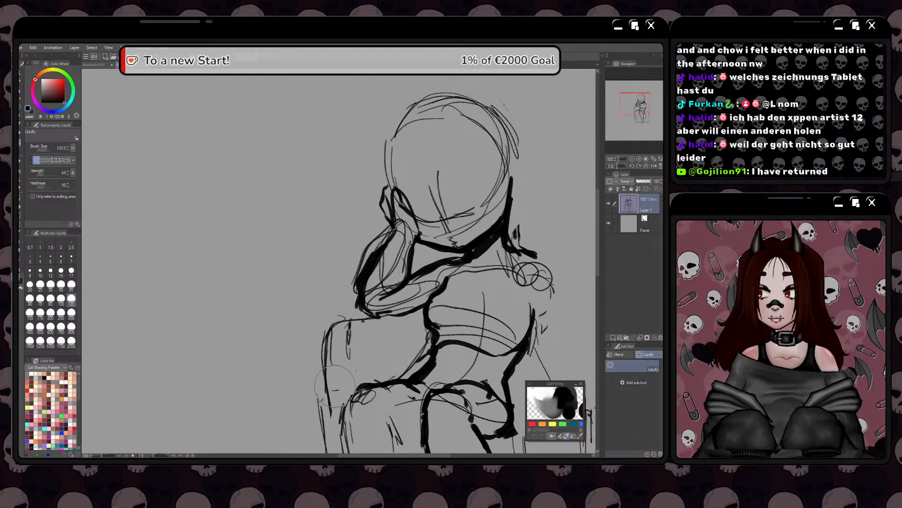
{"action": "mouse_move", "coordinate": [339, 337]}
{"action": "left_mouse_down"}
{"action": "mouse_move", "coordinate": [336, 322]}
{"action": "mouse_move", "coordinate": [323, 332]}
{"action": "left_mouse_up"}
{"action": "left_click_drag", "start_coordinate": [311, 398], "coordinate": [352, 398]}
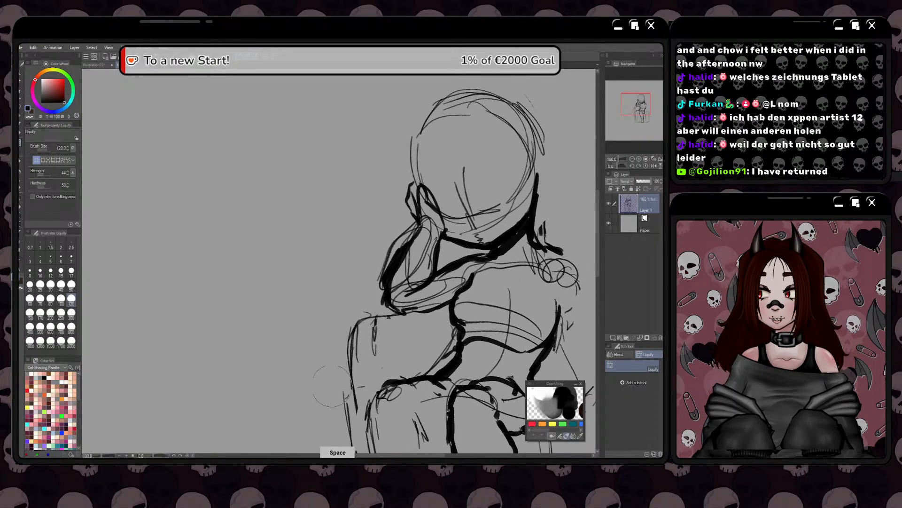
{"action": "left_click_drag", "start_coordinate": [318, 368], "coordinate": [363, 359]}
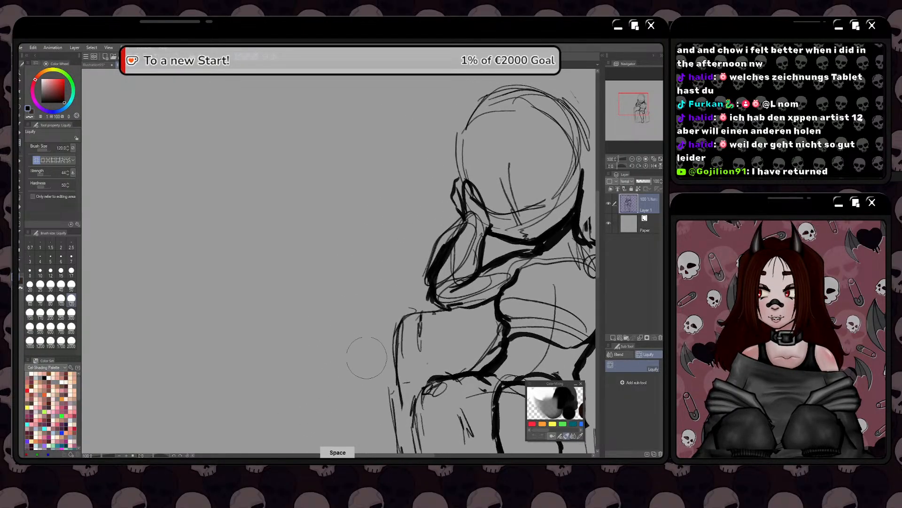
{"action": "key", "text": "b"}
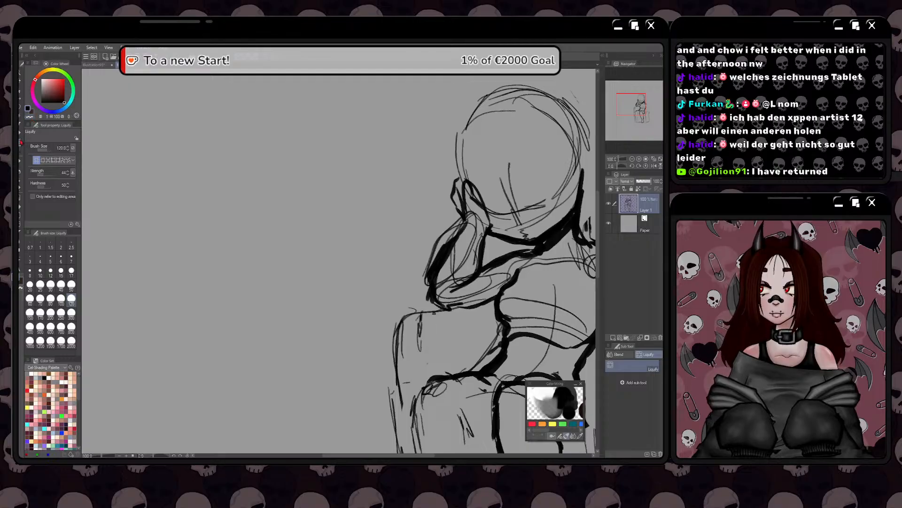
{"action": "mouse_move", "coordinate": [440, 307]}
{"action": "left_mouse_down"}
{"action": "mouse_move", "coordinate": [462, 309]}
{"action": "mouse_move", "coordinate": [375, 342]}
{"action": "mouse_move", "coordinate": [378, 362]}
{"action": "left_mouse_up"}
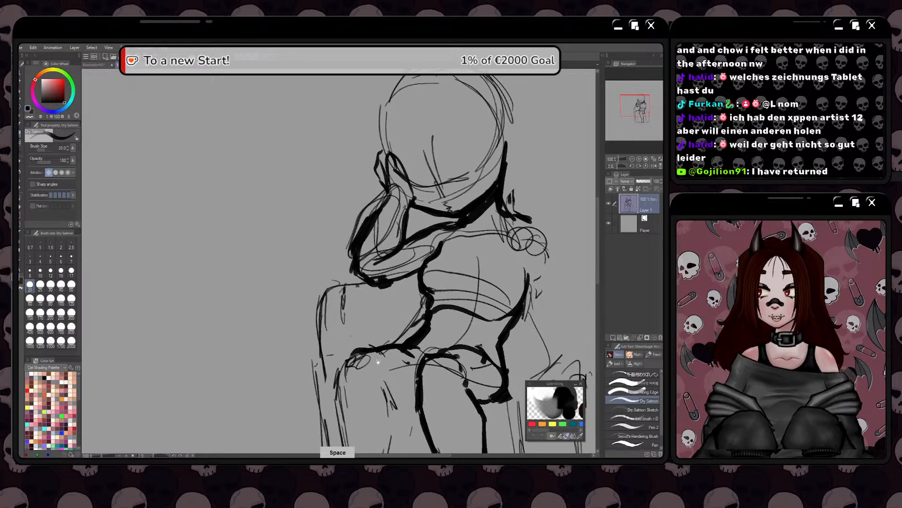
{"action": "left_click_drag", "start_coordinate": [381, 329], "coordinate": [412, 291]}
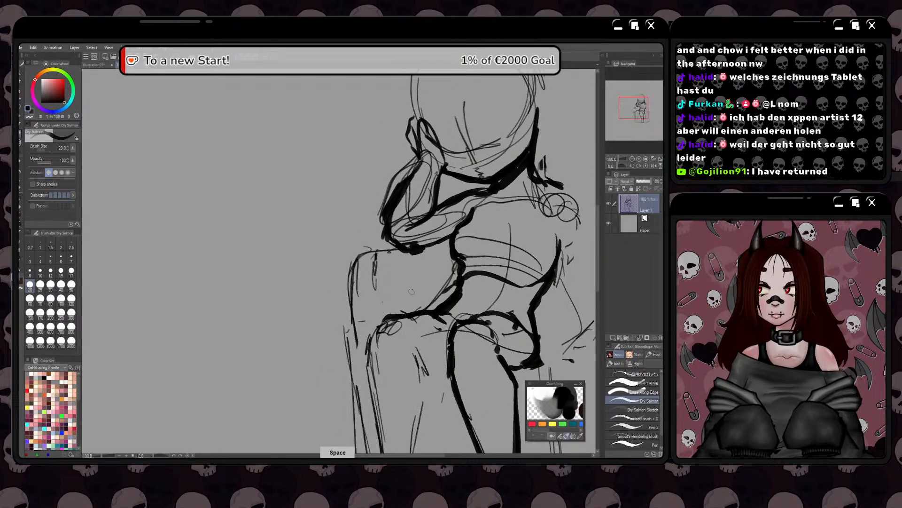
{"action": "left_click_drag", "start_coordinate": [414, 248], "coordinate": [448, 240]}
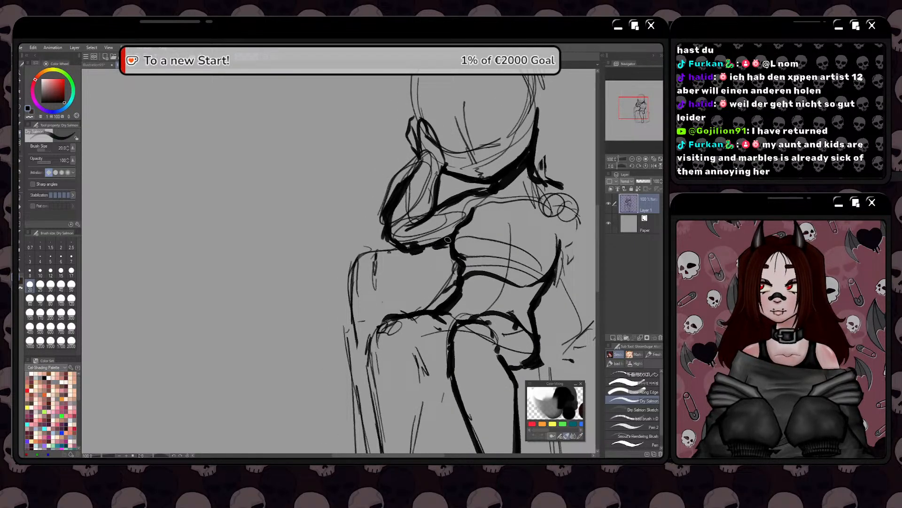
Try a heavy outline over the top and outer edge of the upright shape beneath the raised elbow
{"action": "left_click_drag", "start_coordinate": [372, 304], "coordinate": [397, 297]}
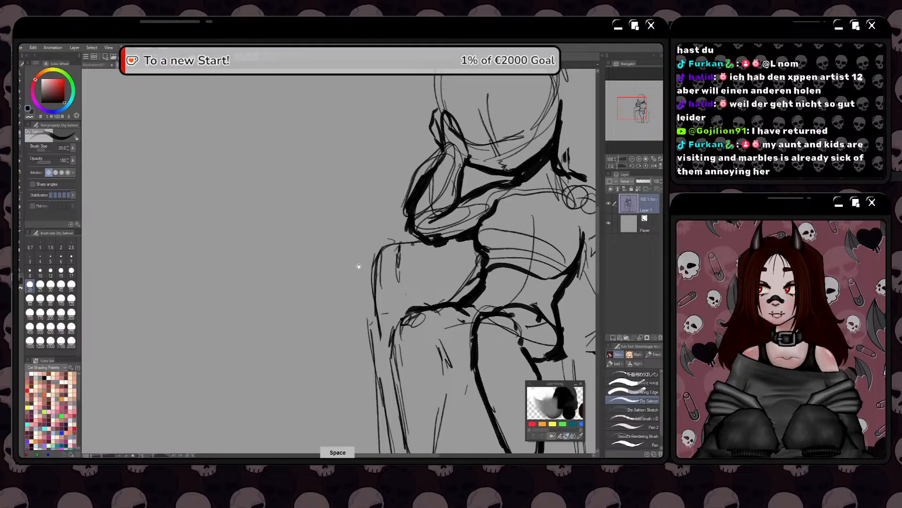
{"action": "left_click_drag", "start_coordinate": [359, 264], "coordinate": [383, 239]}
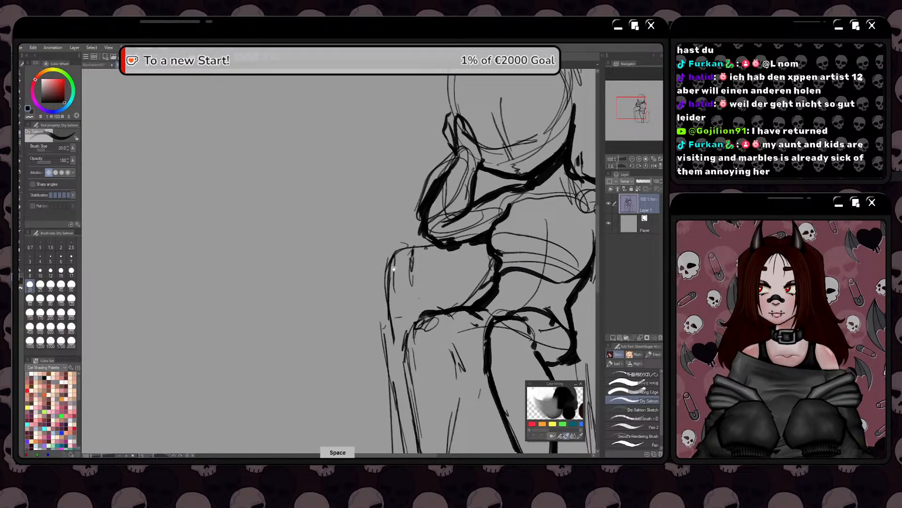
{"action": "mouse_move", "coordinate": [400, 261]}
{"action": "left_mouse_down"}
{"action": "mouse_move", "coordinate": [382, 246]}
{"action": "mouse_move", "coordinate": [403, 257]}
{"action": "mouse_move", "coordinate": [413, 227]}
{"action": "mouse_move", "coordinate": [419, 242]}
{"action": "mouse_move", "coordinate": [403, 290]}
{"action": "left_mouse_up"}
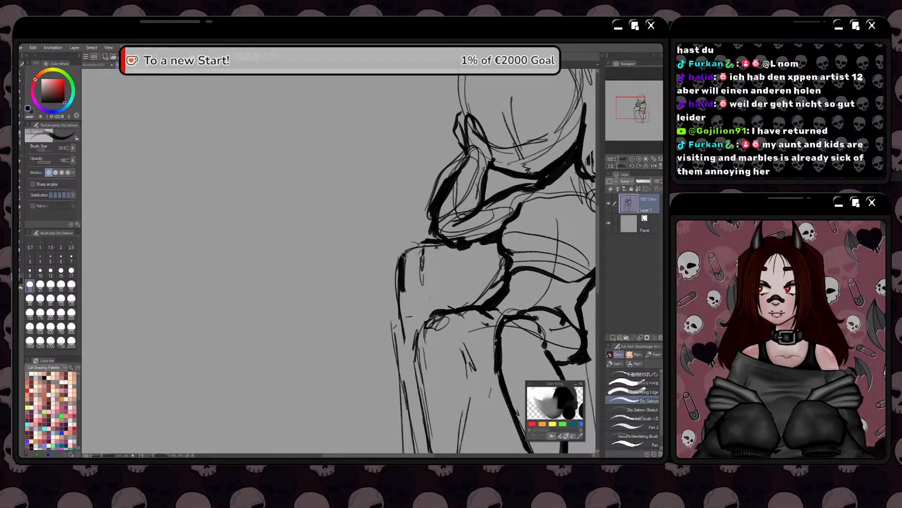
{"action": "mouse_move", "coordinate": [429, 240]}
{"action": "left_mouse_down"}
{"action": "mouse_move", "coordinate": [406, 250]}
{"action": "mouse_move", "coordinate": [394, 310]}
{"action": "mouse_move", "coordinate": [404, 253]}
{"action": "mouse_move", "coordinate": [416, 362]}
{"action": "left_mouse_up"}
{"action": "left_click_drag", "start_coordinate": [417, 419], "coordinate": [414, 275]}
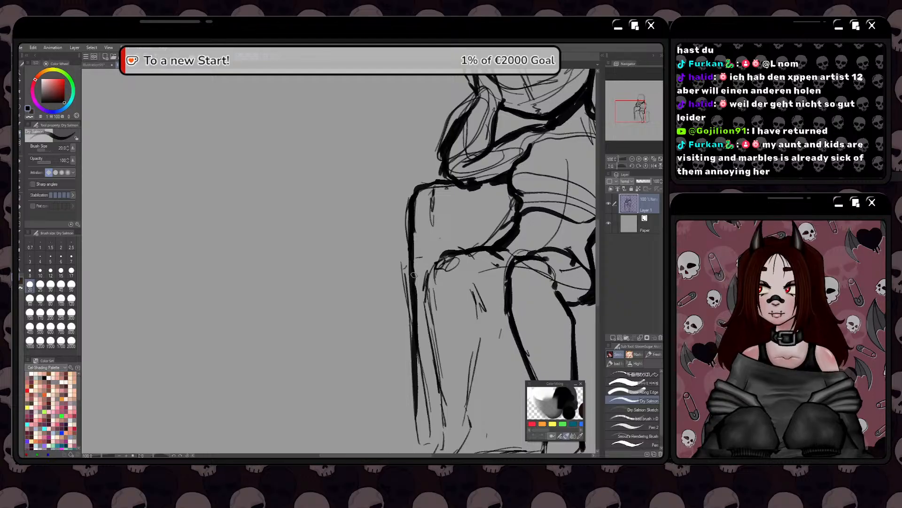
{"action": "scroll", "coordinate": [416, 282], "scroll_direction": "down", "scroll_amount": 1}
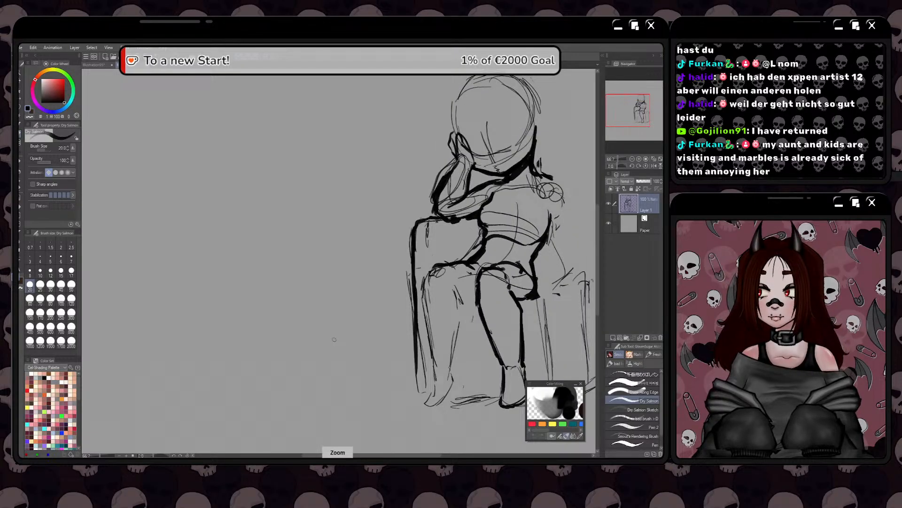
Erase the upright shape beneath the raised elbow, including its sketch lines down to the ground
{"action": "key", "text": "e"}
{"action": "mouse_move", "coordinate": [430, 216]}
{"action": "left_mouse_down"}
{"action": "mouse_move", "coordinate": [420, 226]}
{"action": "mouse_move", "coordinate": [430, 221]}
{"action": "mouse_move", "coordinate": [413, 333]}
{"action": "mouse_move", "coordinate": [415, 392]}
{"action": "left_mouse_up"}
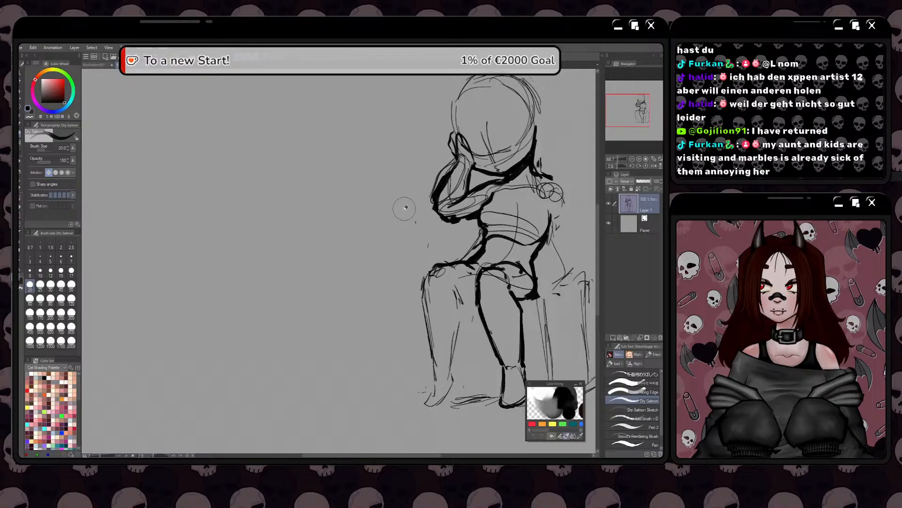
{"action": "key", "text": "space"}
{"action": "left_click_drag", "start_coordinate": [403, 208], "coordinate": [356, 273]}
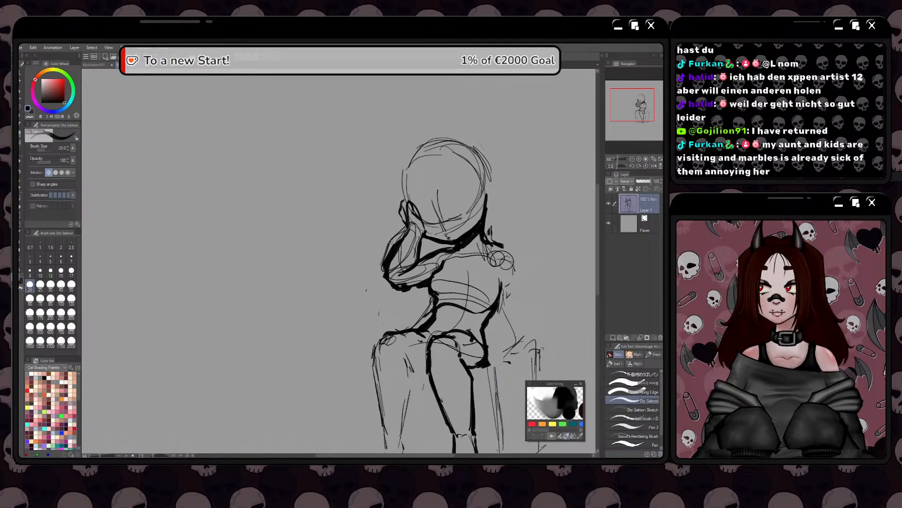
Draw a heavy circle for the second hand on the chest, with a short curved stroke above it
{"action": "key", "text": "space"}
{"action": "left_click_drag", "start_coordinate": [460, 296], "coordinate": [438, 289]}
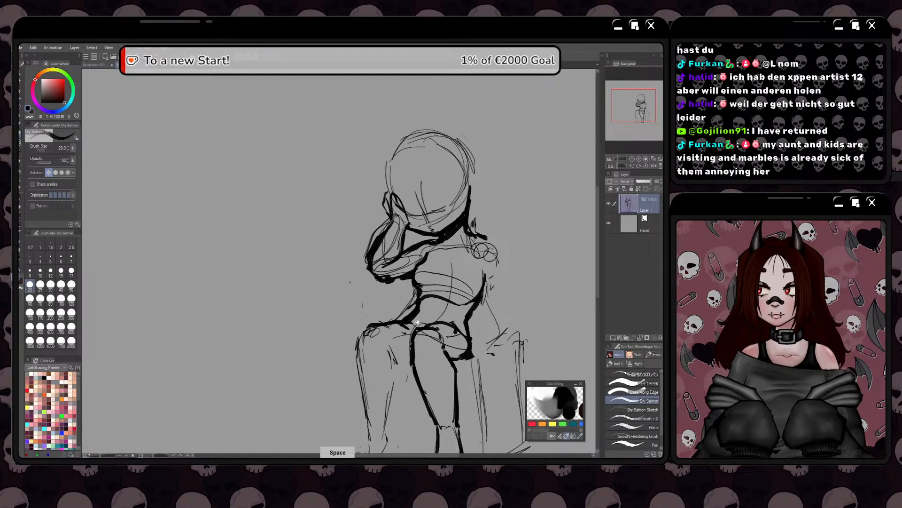
{"action": "left_click_drag", "start_coordinate": [418, 312], "coordinate": [434, 318]}
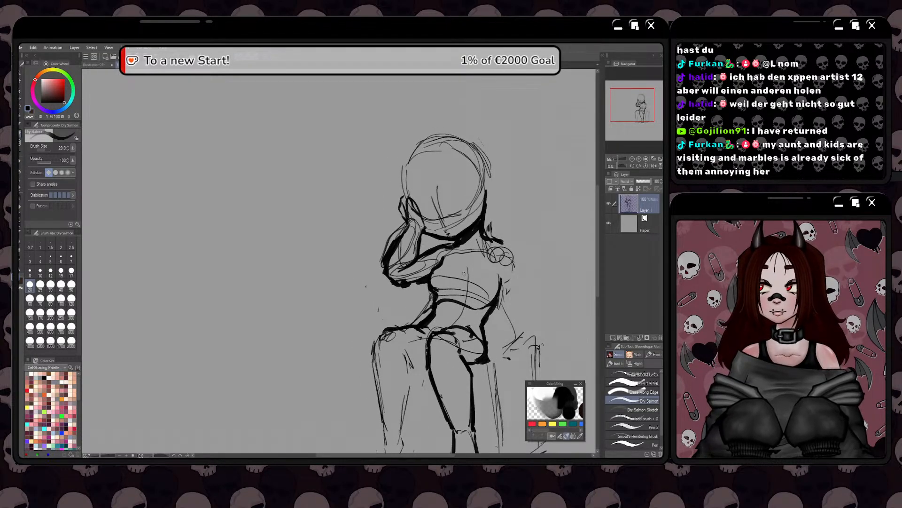
{"action": "mouse_move", "coordinate": [468, 270]}
{"action": "left_mouse_down"}
{"action": "mouse_move", "coordinate": [490, 282]}
{"action": "mouse_move", "coordinate": [462, 273]}
{"action": "mouse_move", "coordinate": [471, 286]}
{"action": "mouse_move", "coordinate": [461, 270]}
{"action": "left_mouse_up"}
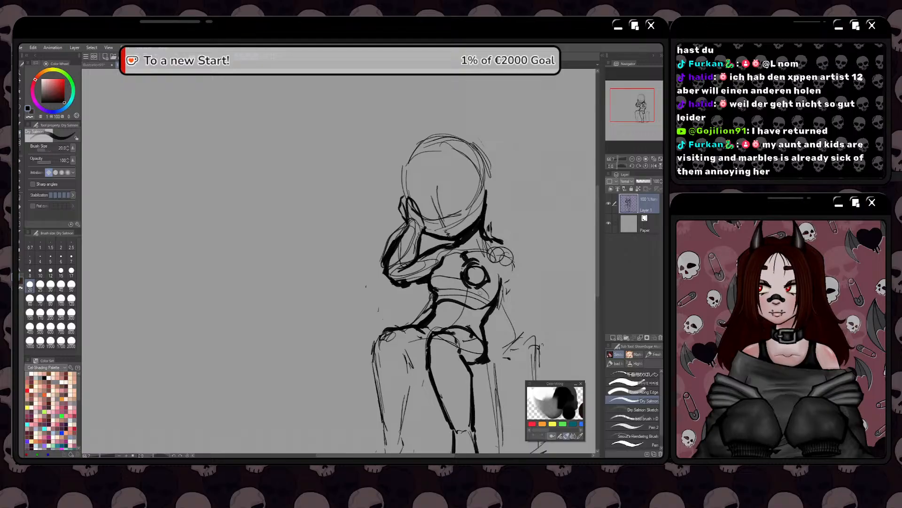
{"action": "mouse_move", "coordinate": [487, 266]}
{"action": "left_mouse_down"}
{"action": "mouse_move", "coordinate": [502, 310]}
{"action": "mouse_move", "coordinate": [527, 305]}
{"action": "left_mouse_up"}
{"action": "key", "text": "ctrl+z"}
{"action": "key", "text": "ctrl+z"}
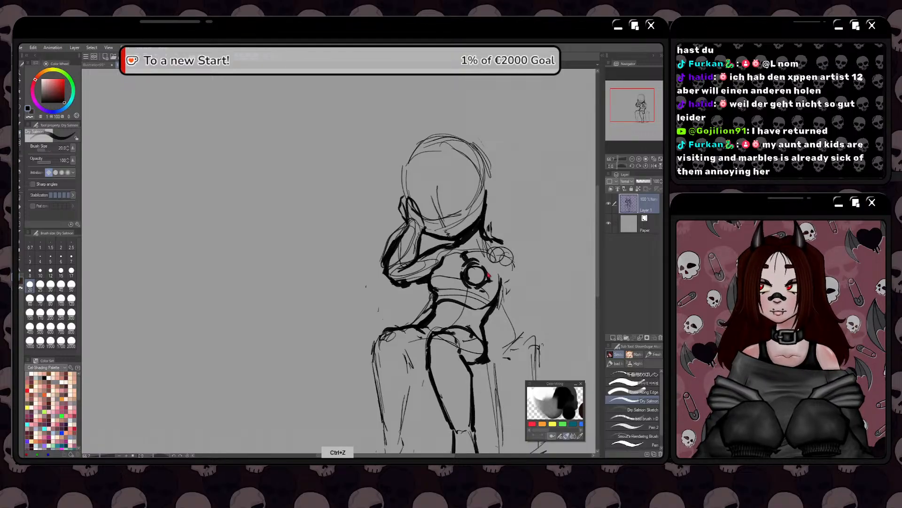
Draw the second arm in heavy lines from the shoulder to the elbow and up the bent forearm to the hand circle, reworking the elbow
{"action": "mouse_move", "coordinate": [486, 265]}
{"action": "left_mouse_down"}
{"action": "mouse_move", "coordinate": [508, 287]}
{"action": "mouse_move", "coordinate": [489, 284]}
{"action": "mouse_move", "coordinate": [518, 294]}
{"action": "mouse_move", "coordinate": [511, 277]}
{"action": "left_mouse_up"}
{"action": "mouse_move", "coordinate": [501, 243]}
{"action": "left_mouse_down"}
{"action": "mouse_move", "coordinate": [525, 302]}
{"action": "mouse_move", "coordinate": [503, 302]}
{"action": "left_mouse_up"}
{"action": "mouse_move", "coordinate": [499, 304]}
{"action": "left_mouse_down"}
{"action": "mouse_move", "coordinate": [512, 312]}
{"action": "mouse_move", "coordinate": [526, 299]}
{"action": "mouse_move", "coordinate": [522, 277]}
{"action": "mouse_move", "coordinate": [513, 287]}
{"action": "mouse_move", "coordinate": [521, 320]}
{"action": "mouse_move", "coordinate": [528, 317]}
{"action": "mouse_move", "coordinate": [513, 315]}
{"action": "left_mouse_up"}
{"action": "left_click_drag", "start_coordinate": [507, 311], "coordinate": [523, 328]}
{"action": "key", "text": "ctrl+z"}
{"action": "key", "text": "ctrl+z"}
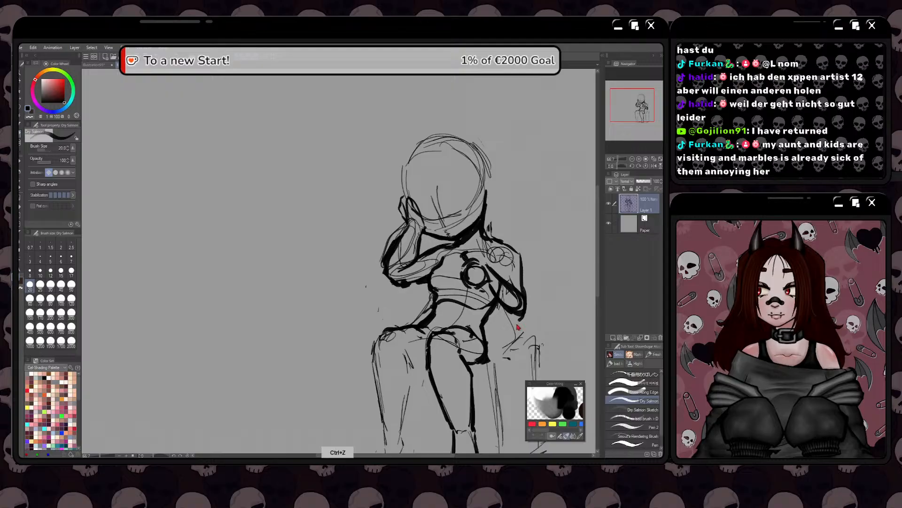
{"action": "mouse_move", "coordinate": [526, 293]}
{"action": "left_mouse_down"}
{"action": "mouse_move", "coordinate": [529, 317]}
{"action": "mouse_move", "coordinate": [505, 309]}
{"action": "left_mouse_up"}
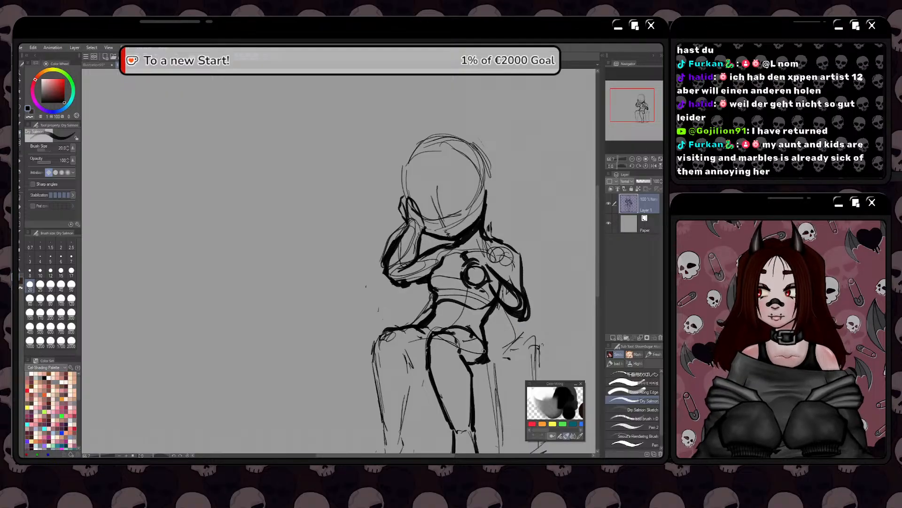
{"action": "left_click_drag", "start_coordinate": [452, 363], "coordinate": [379, 382]}
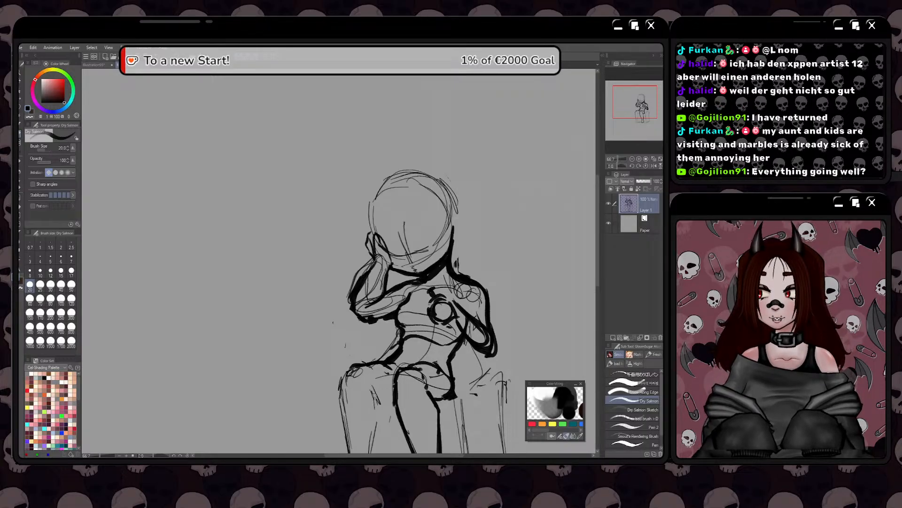
{"action": "key", "text": "space"}
{"action": "mouse_move", "coordinate": [390, 365]}
{"action": "left_mouse_down"}
{"action": "mouse_move", "coordinate": [407, 339]}
{"action": "mouse_move", "coordinate": [391, 349]}
{"action": "left_mouse_up"}
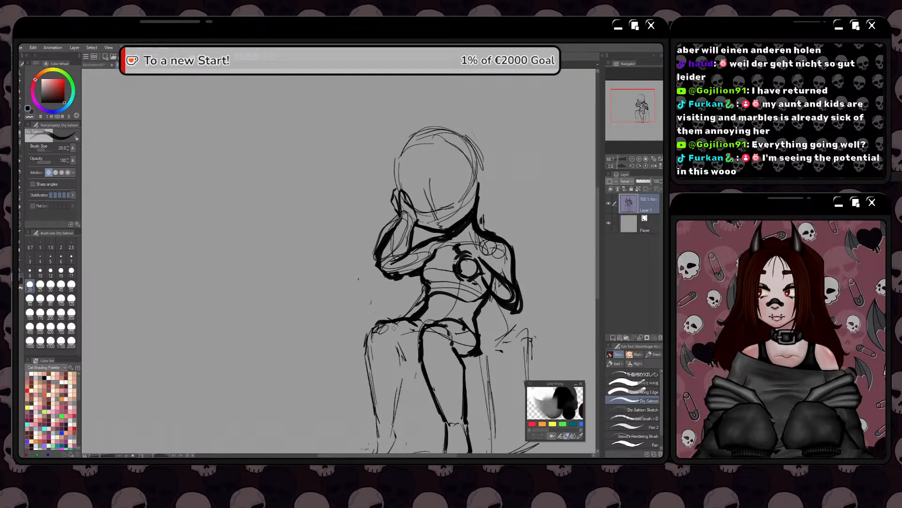
{"action": "key", "text": "space"}
{"action": "left_click_drag", "start_coordinate": [393, 335], "coordinate": [405, 353]}
{"action": "scroll", "coordinate": [384, 337], "scroll_direction": "down", "scroll_amount": 1}
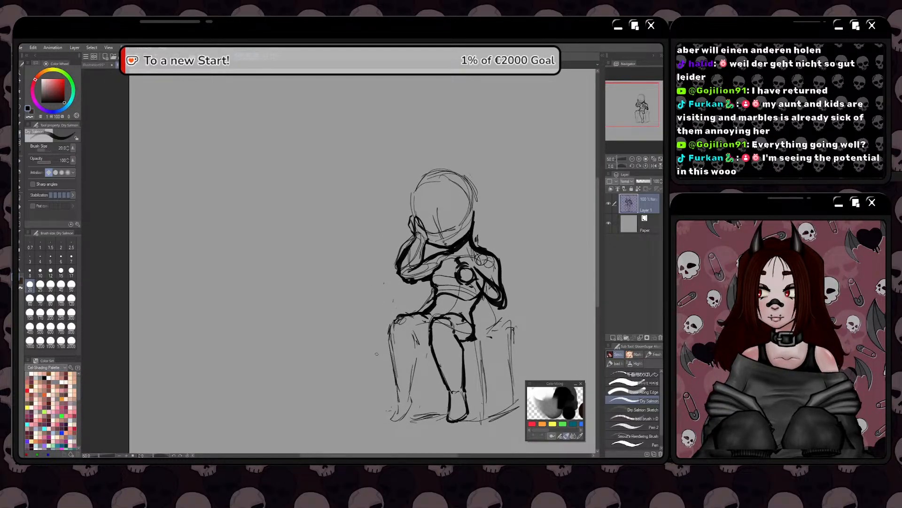
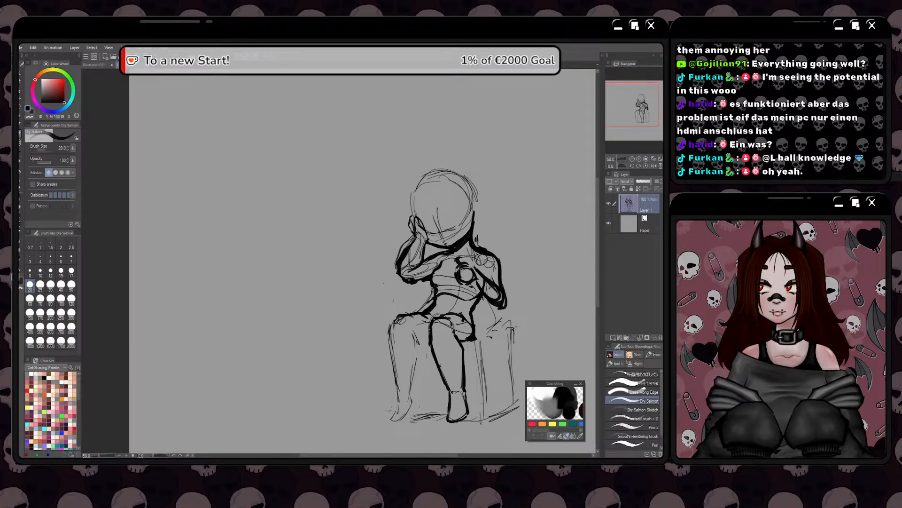
Reinforce the hip curve and draw the knee and outer shin of the viewer's-left leg in heavy lines
{"action": "mouse_move", "coordinate": [473, 311]}
{"action": "left_mouse_down"}
{"action": "mouse_move", "coordinate": [473, 339]}
{"action": "mouse_move", "coordinate": [473, 319]}
{"action": "left_mouse_up"}
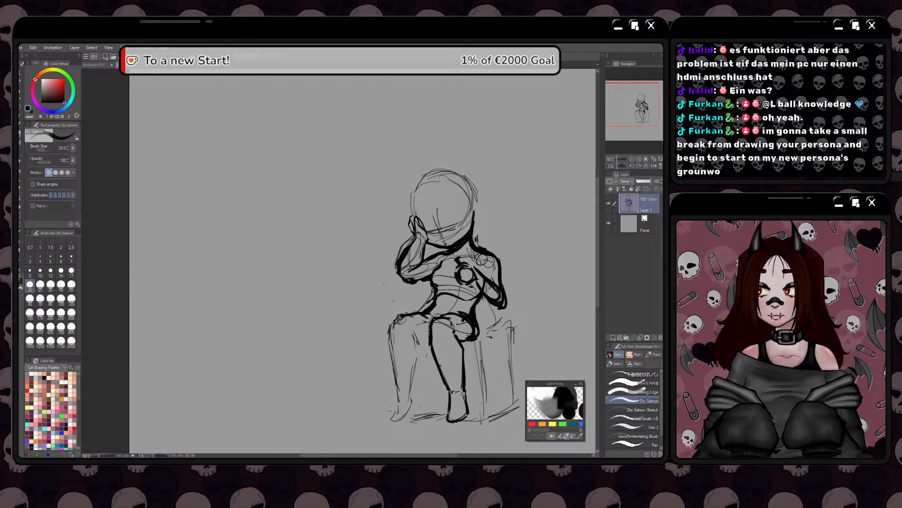
{"action": "left_click_drag", "start_coordinate": [399, 314], "coordinate": [385, 325]}
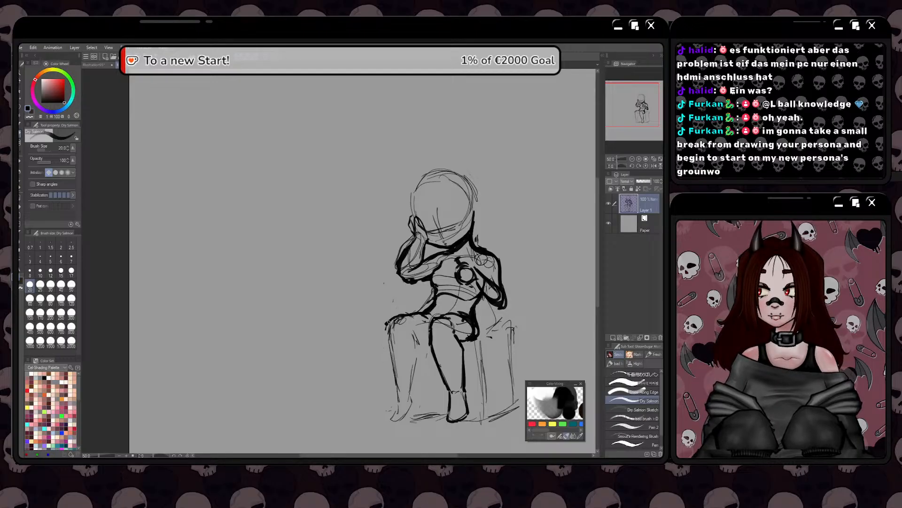
{"action": "mouse_move", "coordinate": [402, 315]}
{"action": "left_mouse_down"}
{"action": "mouse_move", "coordinate": [384, 322]}
{"action": "mouse_move", "coordinate": [408, 313]}
{"action": "mouse_move", "coordinate": [380, 328]}
{"action": "mouse_move", "coordinate": [387, 321]}
{"action": "mouse_move", "coordinate": [392, 377]}
{"action": "left_mouse_up"}
{"action": "left_click_drag", "start_coordinate": [390, 372], "coordinate": [396, 394]}
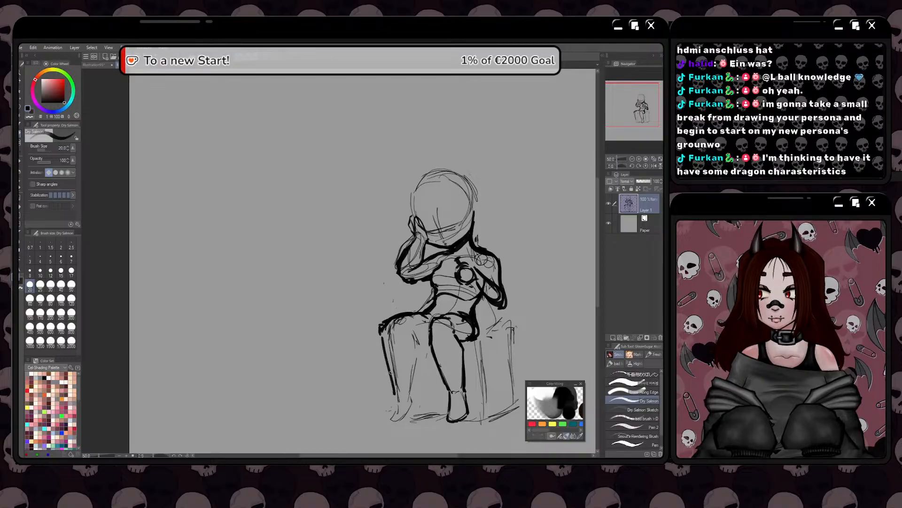
{"action": "left_click_drag", "start_coordinate": [386, 351], "coordinate": [393, 374]}
{"action": "left_click_drag", "start_coordinate": [389, 366], "coordinate": [395, 388]}
Draw the inner calf of the viewer's-left leg in heavy lines and outline its foot down to the ground
{"action": "left_click_drag", "start_coordinate": [405, 329], "coordinate": [415, 380]}
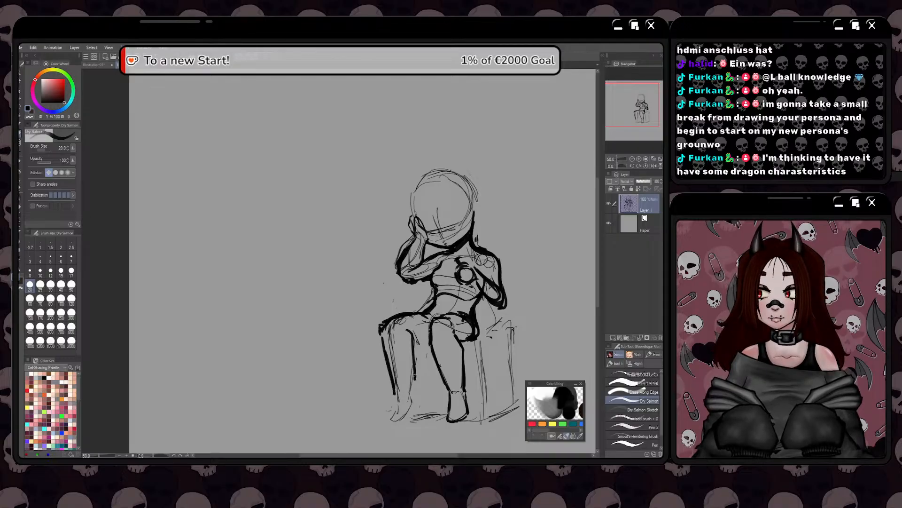
{"action": "mouse_move", "coordinate": [407, 332]}
{"action": "left_mouse_down"}
{"action": "mouse_move", "coordinate": [415, 342]}
{"action": "mouse_move", "coordinate": [410, 390]}
{"action": "left_mouse_up"}
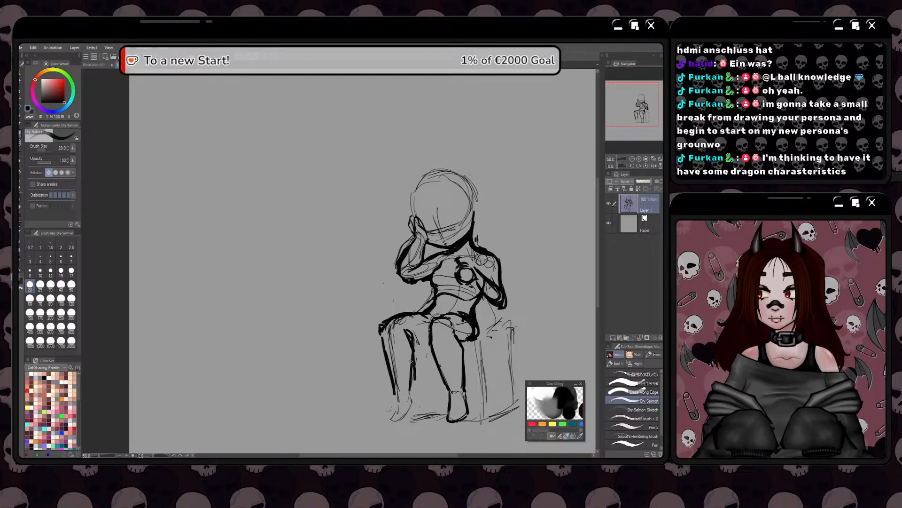
{"action": "mouse_move", "coordinate": [412, 351]}
{"action": "left_mouse_down"}
{"action": "mouse_move", "coordinate": [414, 403]}
{"action": "mouse_move", "coordinate": [389, 423]}
{"action": "left_mouse_up"}
{"action": "mouse_move", "coordinate": [398, 390]}
{"action": "left_mouse_down"}
{"action": "mouse_move", "coordinate": [389, 418]}
{"action": "mouse_move", "coordinate": [394, 392]}
{"action": "mouse_move", "coordinate": [386, 420]}
{"action": "mouse_move", "coordinate": [408, 390]}
{"action": "left_mouse_up"}
{"action": "left_click_drag", "start_coordinate": [409, 345], "coordinate": [412, 360]}
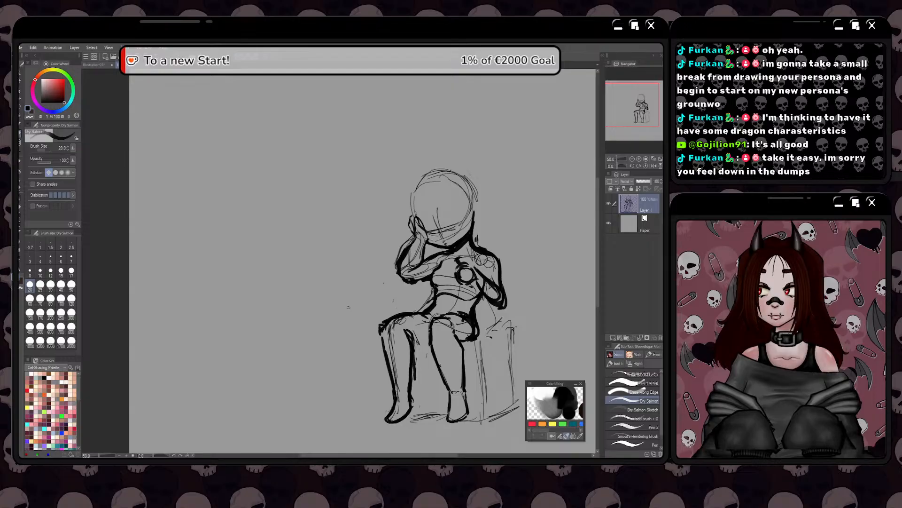
Draw a heavy underside for the viewer's-left thigh up to the other leg, and clean the sketch lines inside both thighs
{"action": "mouse_move", "coordinate": [413, 337]}
{"action": "left_mouse_down"}
{"action": "mouse_move", "coordinate": [428, 340]}
{"action": "mouse_move", "coordinate": [420, 339]}
{"action": "left_mouse_up"}
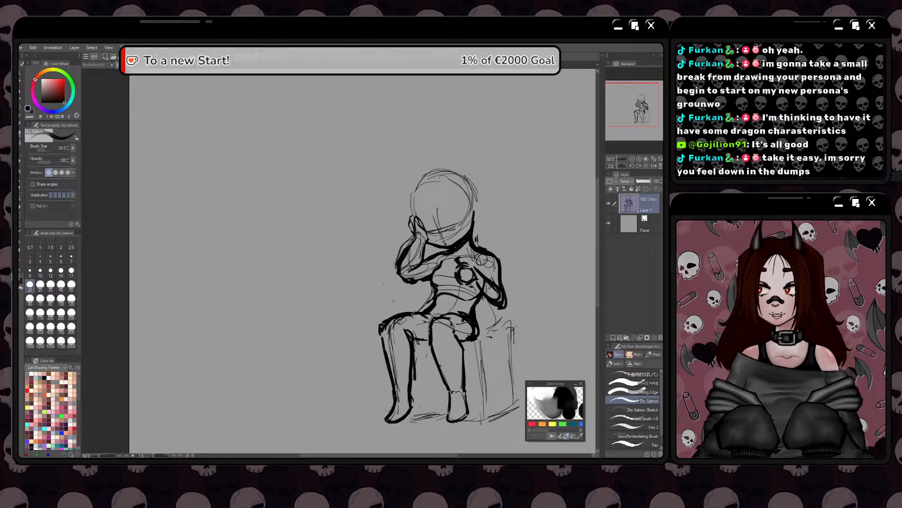
{"action": "left_click_drag", "start_coordinate": [397, 313], "coordinate": [426, 310]}
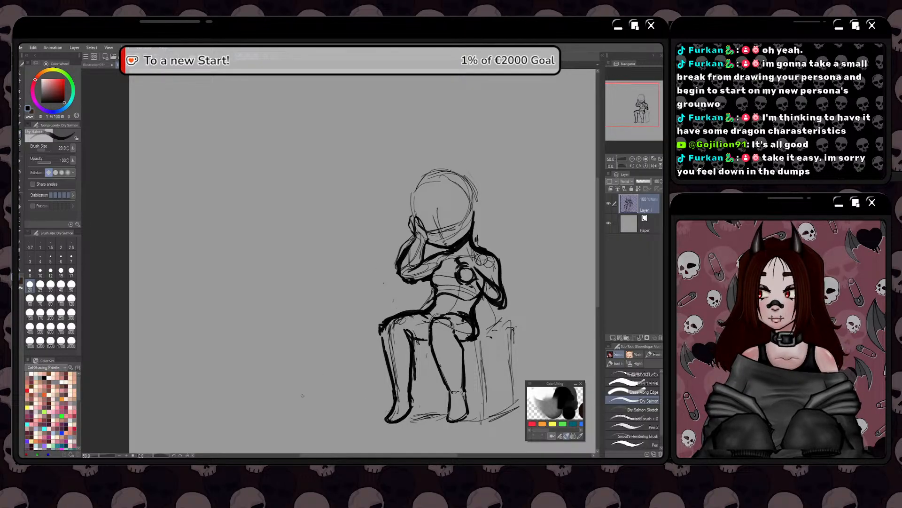
{"action": "key", "text": "e"}
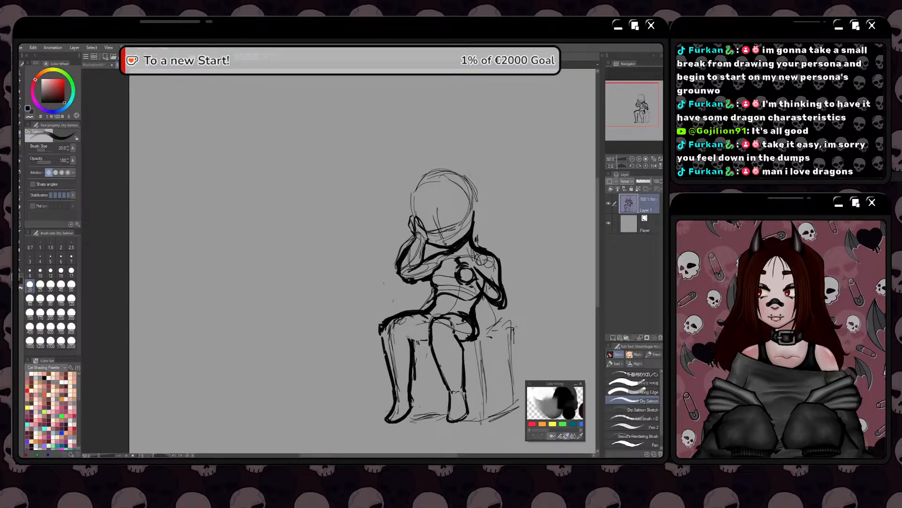
{"action": "left_click_drag", "start_coordinate": [409, 338], "coordinate": [429, 341]}
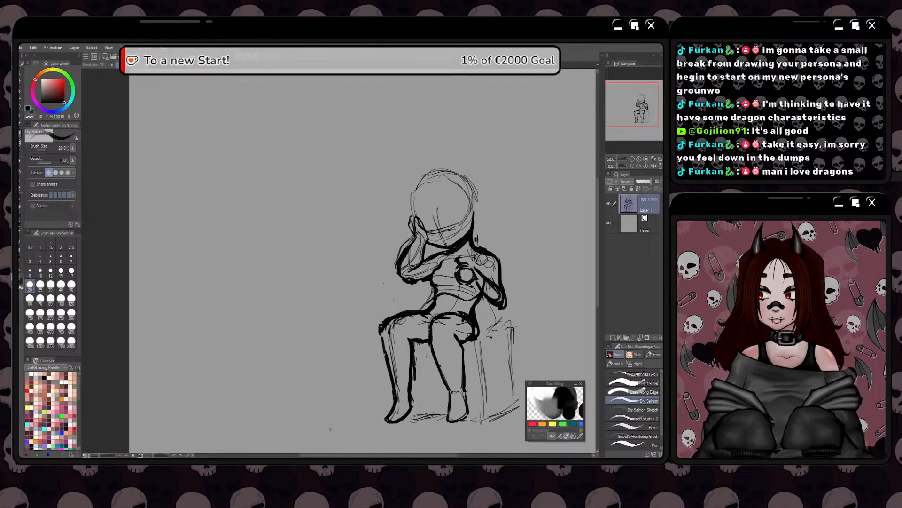
{"action": "key", "text": "e"}
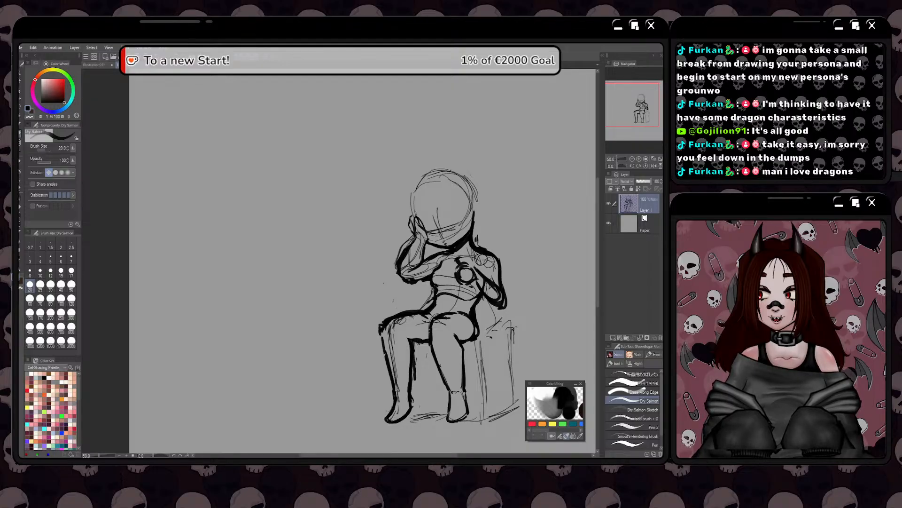
Erase the lines crossing inside the bent forearm and the hand circle's overlapping edge, and refine the forearm's heavy contour
{"action": "key", "text": "ctrl+plus"}
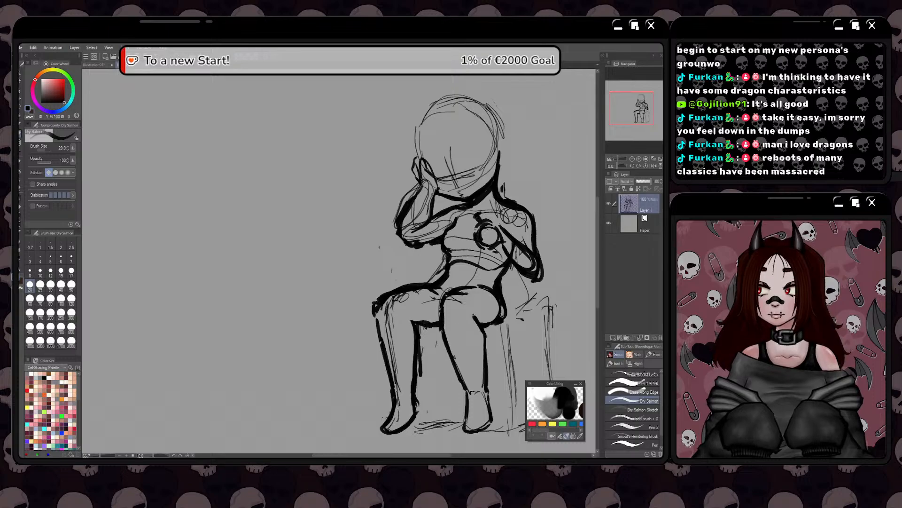
{"action": "key", "text": "space"}
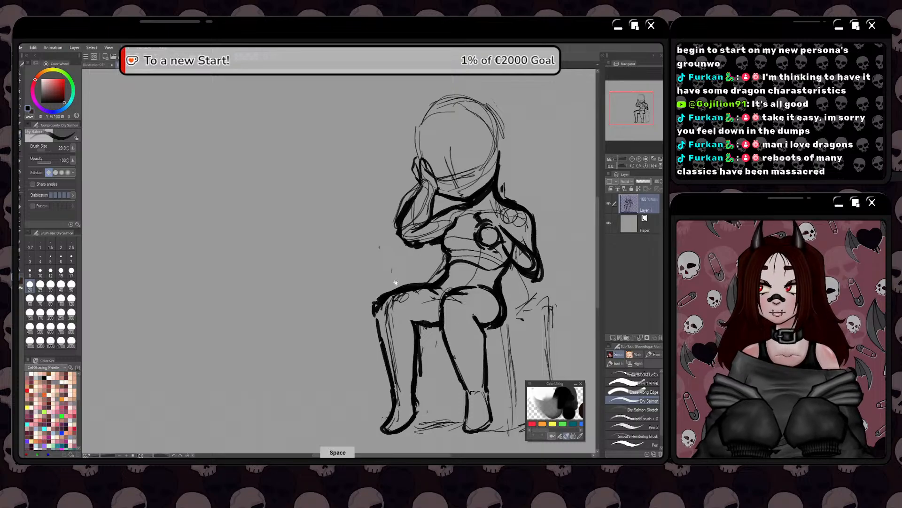
{"action": "left_click_drag", "start_coordinate": [396, 282], "coordinate": [410, 357]}
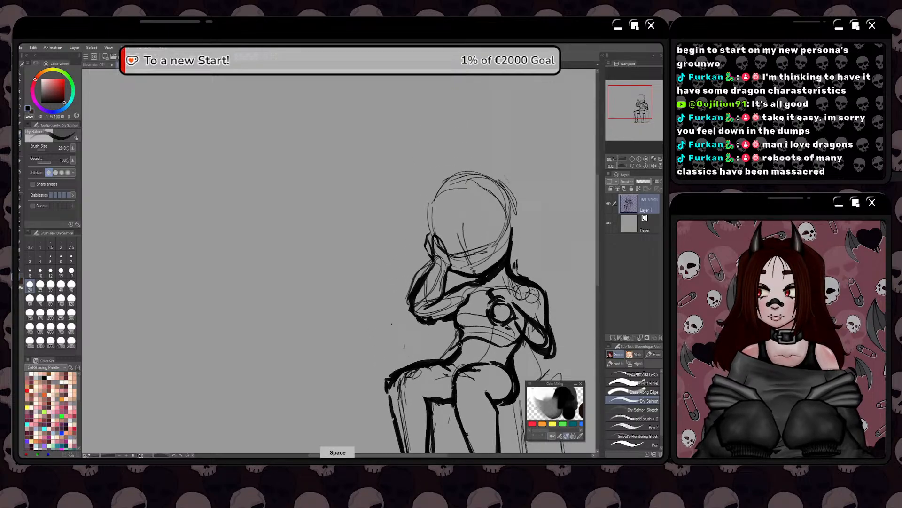
{"action": "left_click_drag", "start_coordinate": [459, 344], "coordinate": [440, 330]}
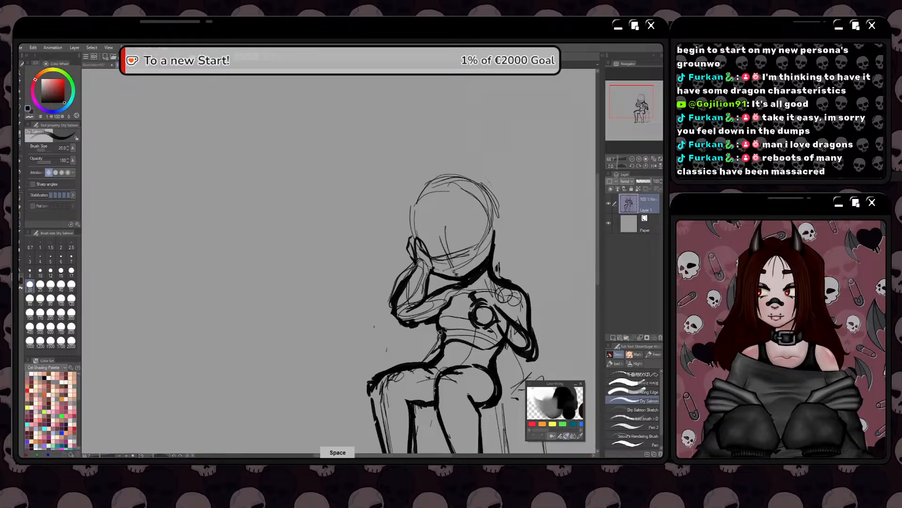
{"action": "key", "text": "space"}
{"action": "left_click_drag", "start_coordinate": [433, 345], "coordinate": [393, 302]}
{"action": "left_click_drag", "start_coordinate": [476, 321], "coordinate": [425, 350]}
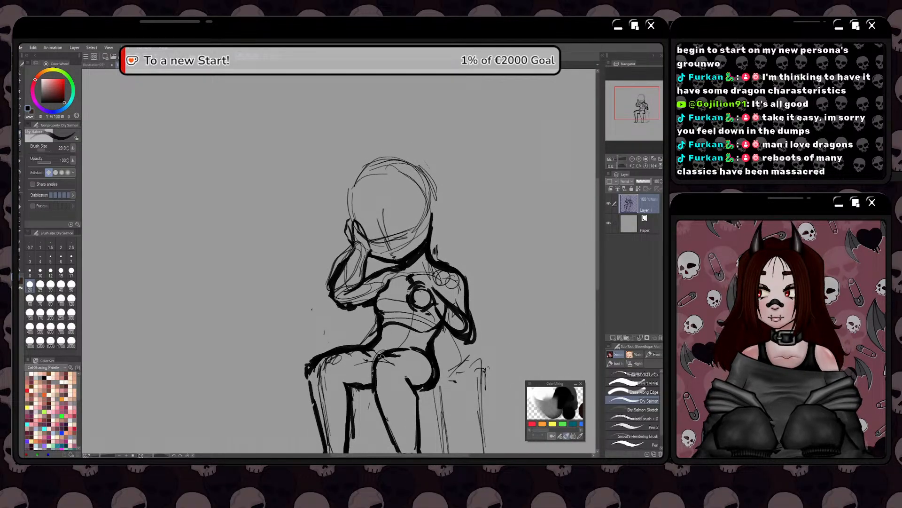
{"action": "key", "text": "e"}
{"action": "scroll", "coordinate": [448, 318], "scroll_direction": "up", "scroll_amount": 1}
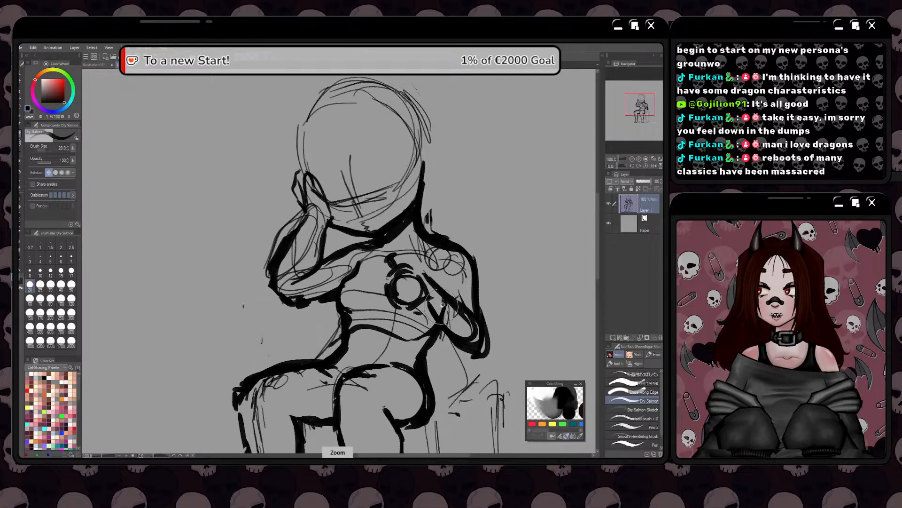
{"action": "mouse_move", "coordinate": [433, 292]}
{"action": "left_mouse_down"}
{"action": "mouse_move", "coordinate": [458, 317]}
{"action": "mouse_move", "coordinate": [431, 282]}
{"action": "mouse_move", "coordinate": [482, 338]}
{"action": "mouse_move", "coordinate": [463, 330]}
{"action": "mouse_move", "coordinate": [437, 296]}
{"action": "mouse_move", "coordinate": [475, 333]}
{"action": "mouse_move", "coordinate": [444, 301]}
{"action": "mouse_move", "coordinate": [471, 335]}
{"action": "left_mouse_up"}
{"action": "key", "text": "e"}
{"action": "left_click_drag", "start_coordinate": [422, 273], "coordinate": [447, 302]}
{"action": "key", "text": "b"}
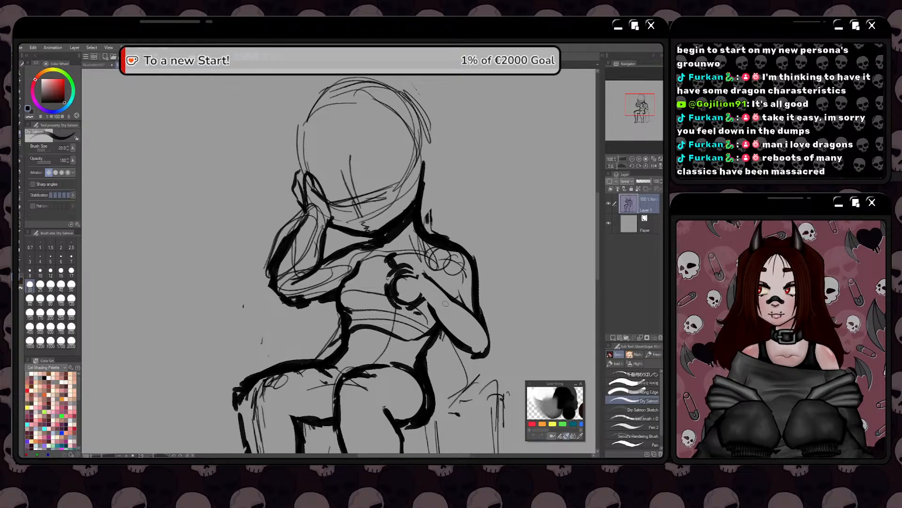
{"action": "mouse_move", "coordinate": [423, 296]}
{"action": "left_mouse_down"}
{"action": "mouse_move", "coordinate": [472, 358]}
{"action": "mouse_move", "coordinate": [491, 345]}
{"action": "mouse_move", "coordinate": [489, 329]}
{"action": "left_mouse_up"}
{"action": "left_click_drag", "start_coordinate": [437, 367], "coordinate": [439, 344]}
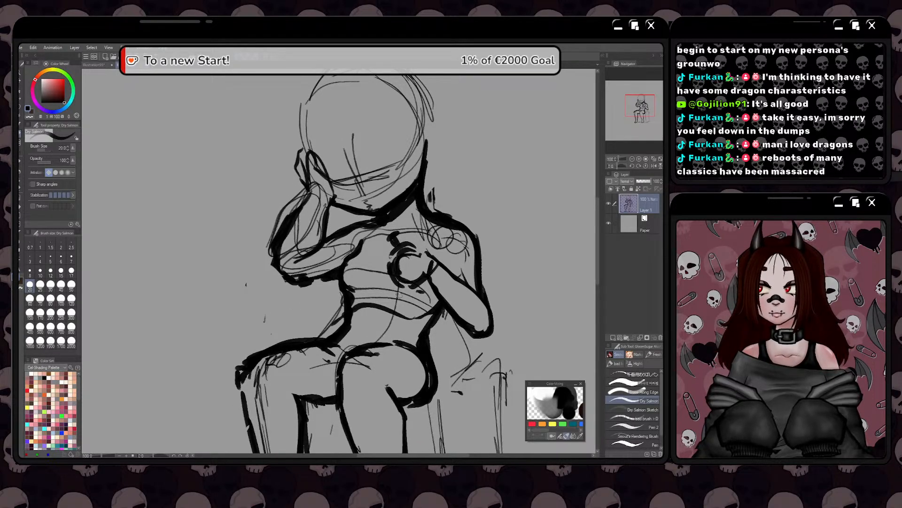
Lasso the viewer's-left knee, lower leg and foot and move them slightly inward and up with a transform
{"action": "key", "text": "ctrl+minus"}
{"action": "mouse_move", "coordinate": [355, 409]}
{"action": "left_mouse_down"}
{"action": "mouse_move", "coordinate": [391, 328]}
{"action": "mouse_move", "coordinate": [451, 355]}
{"action": "mouse_move", "coordinate": [369, 373]}
{"action": "left_mouse_up"}
{"action": "key", "text": "ctrl+plus"}
{"action": "key", "text": "ctrl+plus"}
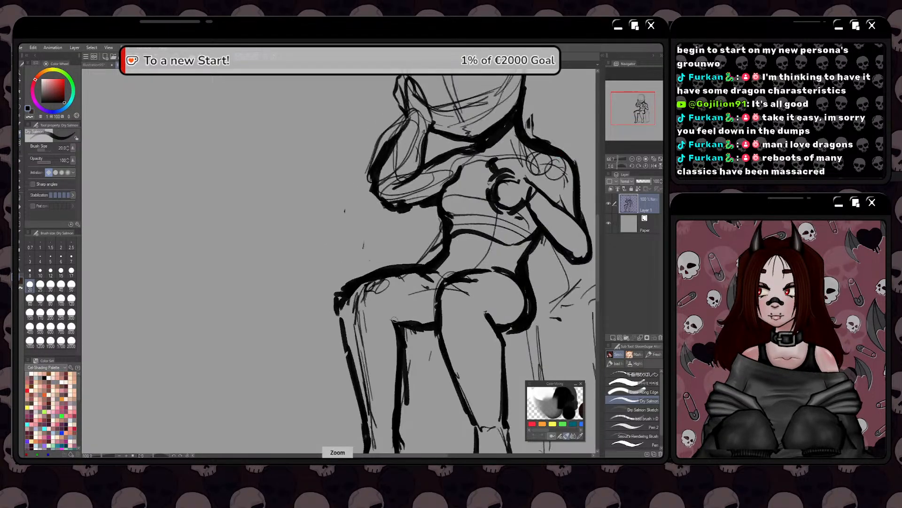
{"action": "mouse_move", "coordinate": [397, 328]}
{"action": "left_mouse_down"}
{"action": "mouse_move", "coordinate": [458, 326]}
{"action": "mouse_move", "coordinate": [432, 347]}
{"action": "mouse_move", "coordinate": [385, 357]}
{"action": "mouse_move", "coordinate": [427, 359]}
{"action": "mouse_move", "coordinate": [445, 348]}
{"action": "left_mouse_up"}
{"action": "key", "text": "ctrl+minus"}
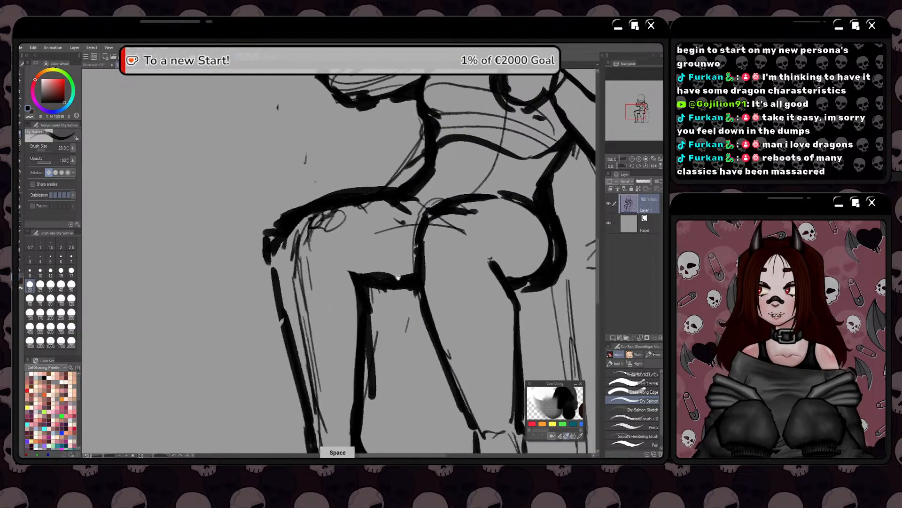
{"action": "left_click_drag", "start_coordinate": [245, 356], "coordinate": [353, 296]}
{"action": "scroll", "coordinate": [345, 316], "scroll_direction": "down", "scroll_amount": 1}
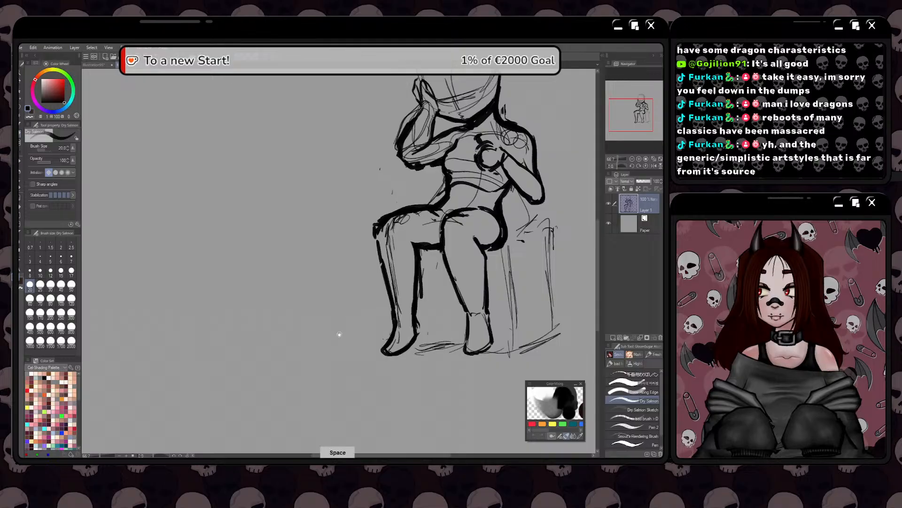
{"action": "mouse_move", "coordinate": [338, 334]}
{"action": "left_mouse_down"}
{"action": "mouse_move", "coordinate": [328, 315]}
{"action": "mouse_move", "coordinate": [325, 330]}
{"action": "left_mouse_up"}
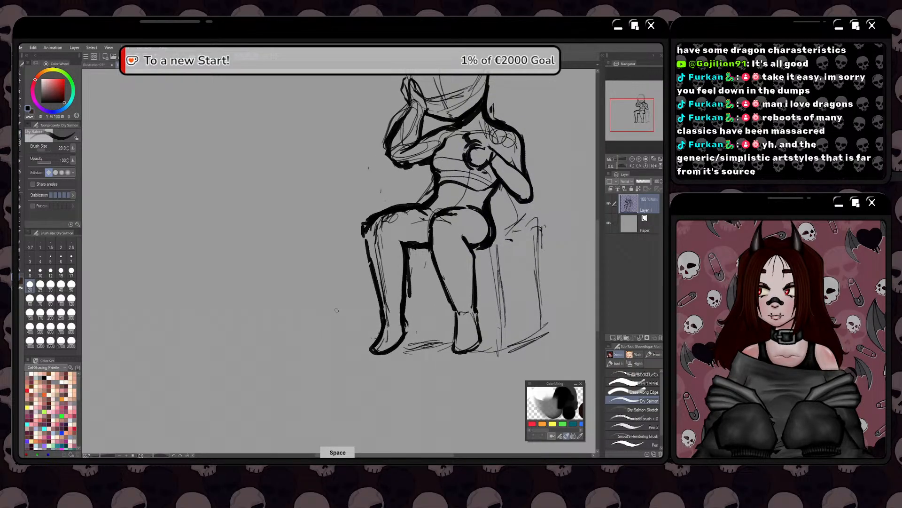
{"action": "key", "text": "m"}
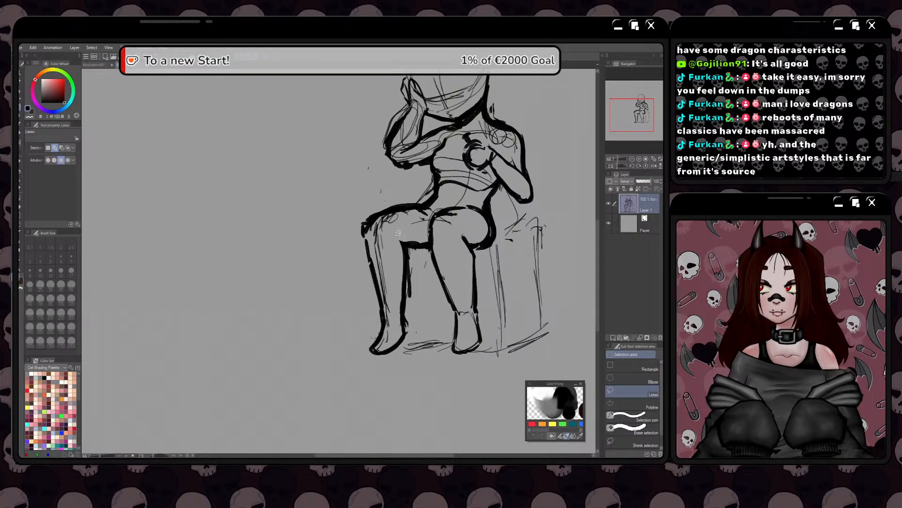
{"action": "mouse_move", "coordinate": [398, 232]}
{"action": "left_mouse_down"}
{"action": "mouse_move", "coordinate": [415, 312]}
{"action": "mouse_move", "coordinate": [404, 338]}
{"action": "mouse_move", "coordinate": [379, 357]}
{"action": "mouse_move", "coordinate": [338, 301]}
{"action": "mouse_move", "coordinate": [343, 222]}
{"action": "mouse_move", "coordinate": [375, 202]}
{"action": "left_mouse_up"}
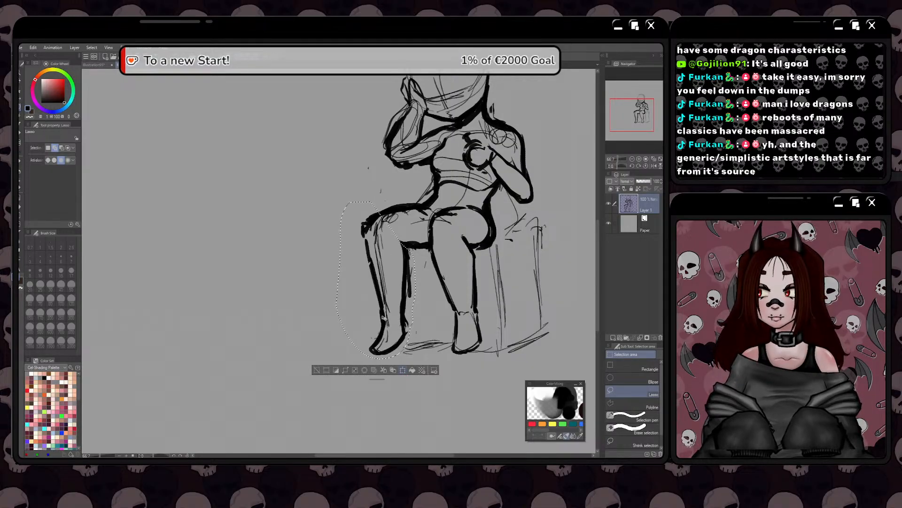
{"action": "key", "text": "ctrl+t"}
{"action": "left_click_drag", "start_coordinate": [374, 296], "coordinate": [379, 293]}
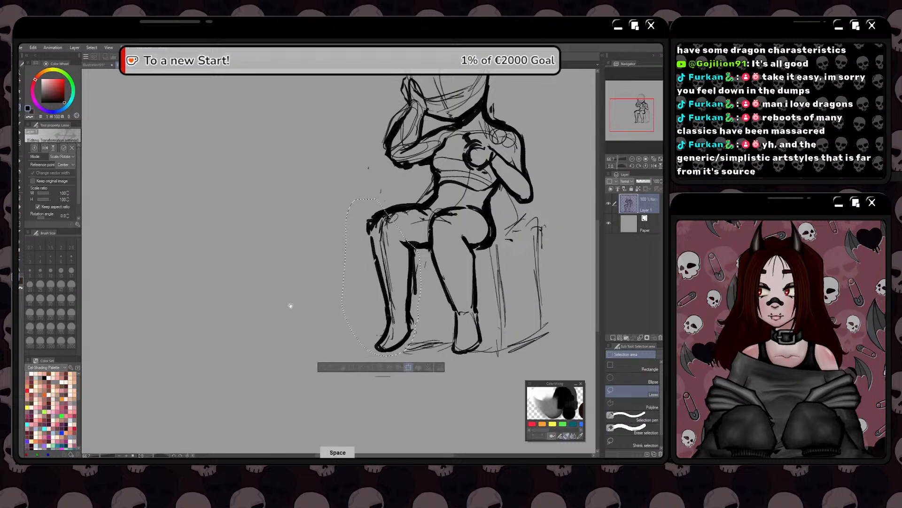
{"action": "left_click_drag", "start_coordinate": [296, 312], "coordinate": [365, 359]}
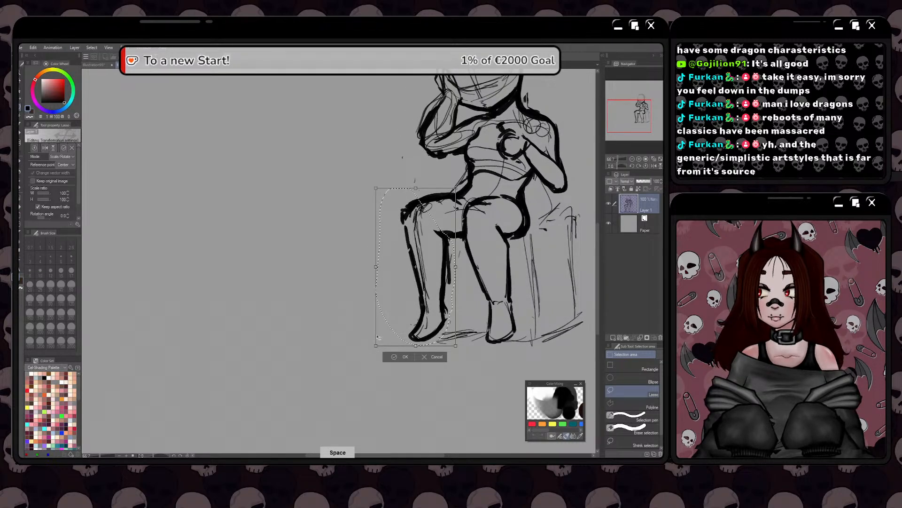
{"action": "left_click", "coordinate": [395, 357]}
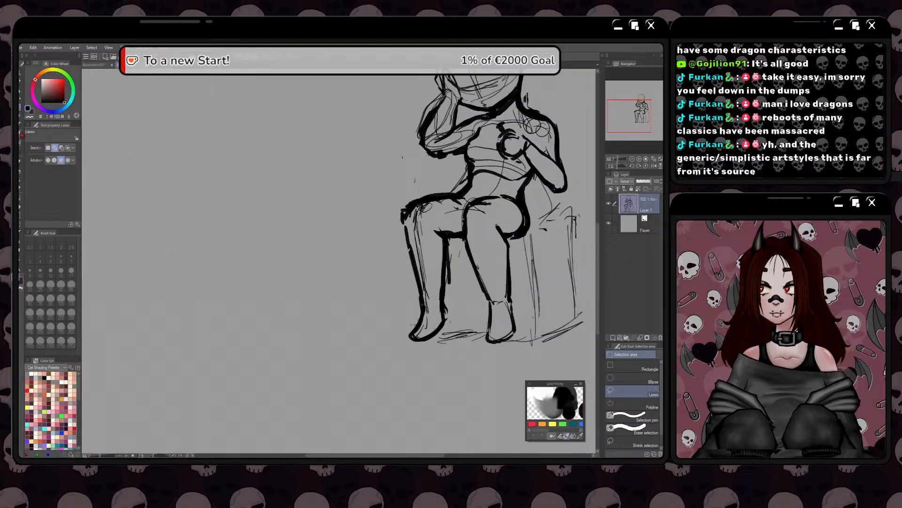
Lasso both lower legs and feet and shorten them slightly in height with Free Transform
{"action": "key", "text": "p"}
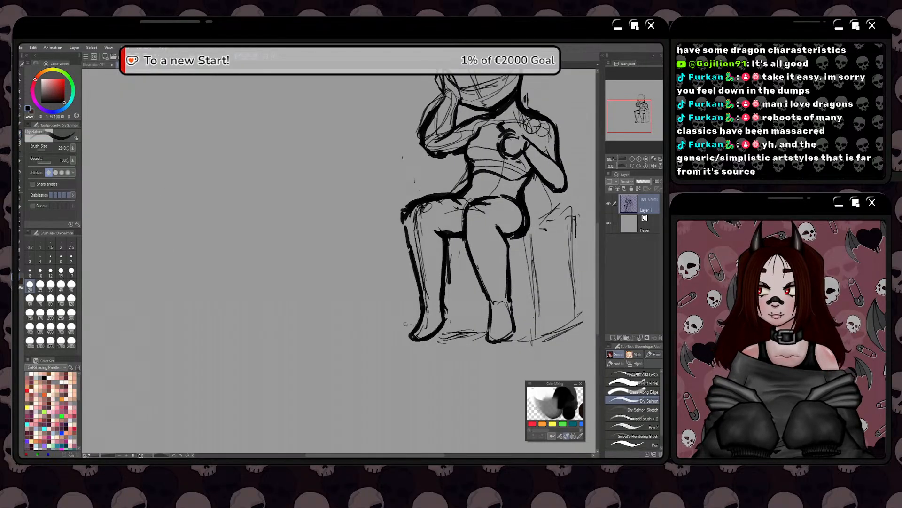
{"action": "mouse_move", "coordinate": [407, 325]}
{"action": "left_mouse_down"}
{"action": "mouse_move", "coordinate": [331, 275]}
{"action": "mouse_move", "coordinate": [305, 273]}
{"action": "left_mouse_up"}
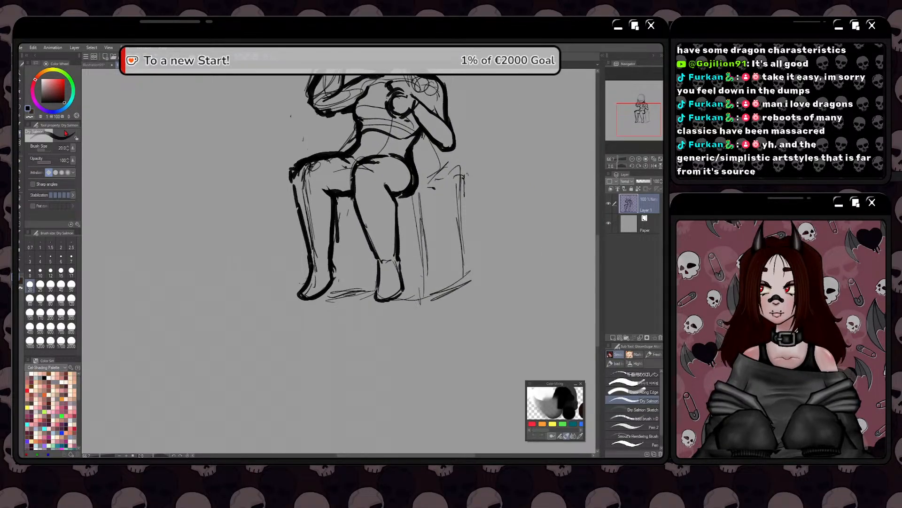
{"action": "key", "text": "m"}
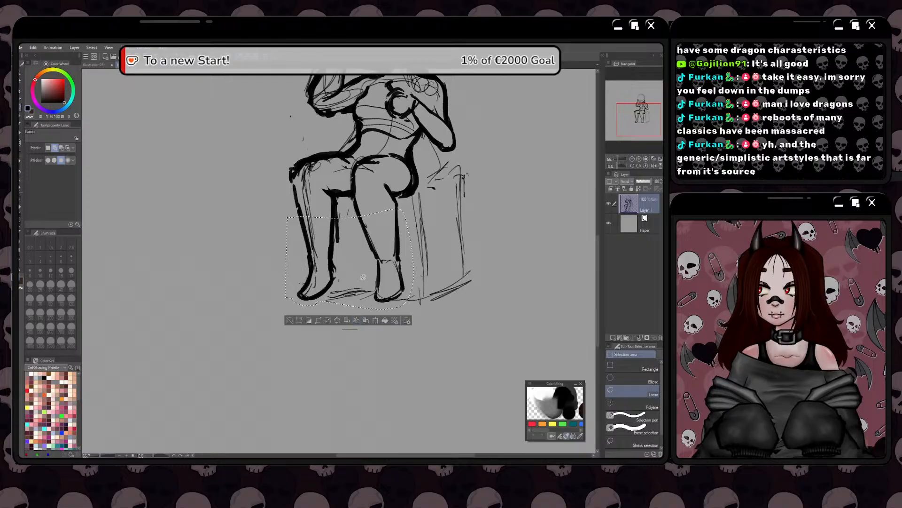
{"action": "left_click", "coordinate": [376, 321]}
{"action": "right_click", "coordinate": [344, 282]}
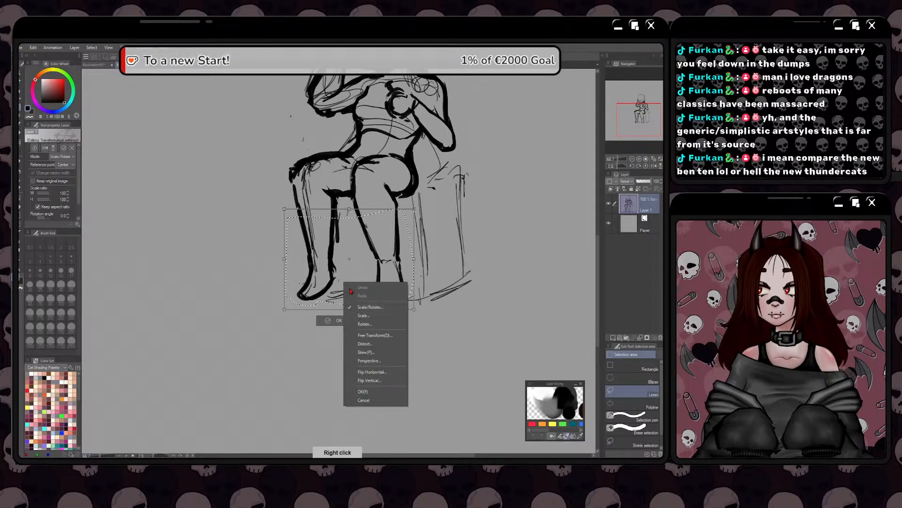
{"action": "left_click", "coordinate": [361, 335]}
{"action": "left_click_drag", "start_coordinate": [350, 310], "coordinate": [349, 308]}
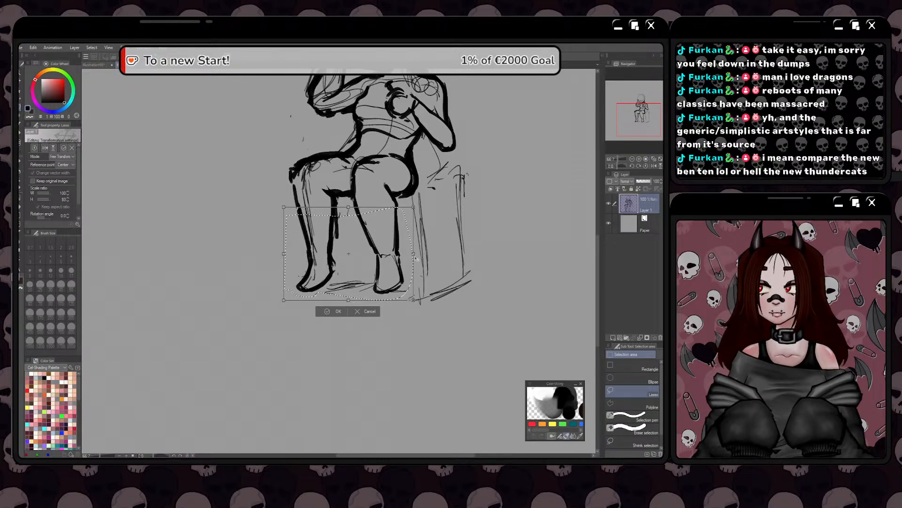
{"action": "left_click", "coordinate": [324, 311]}
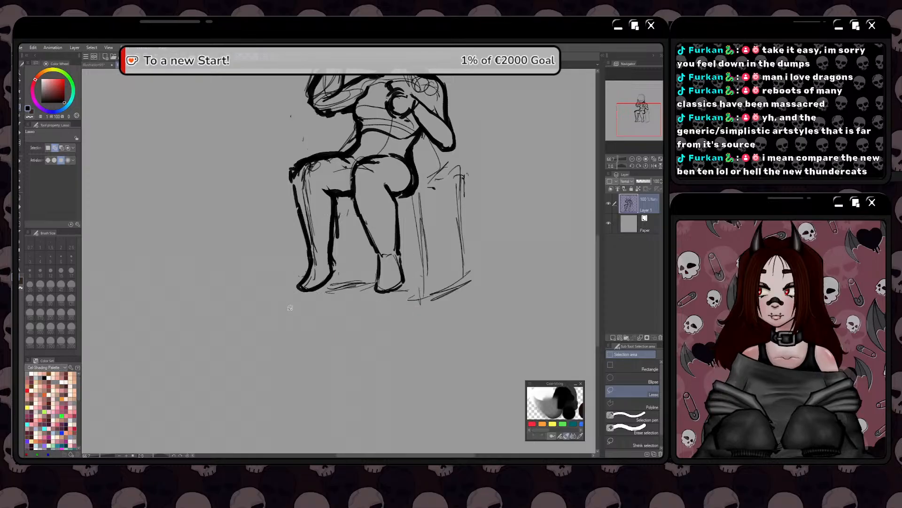
{"action": "scroll", "coordinate": [276, 280], "scroll_direction": "down", "scroll_amount": 1}
{"action": "key", "text": "space"}
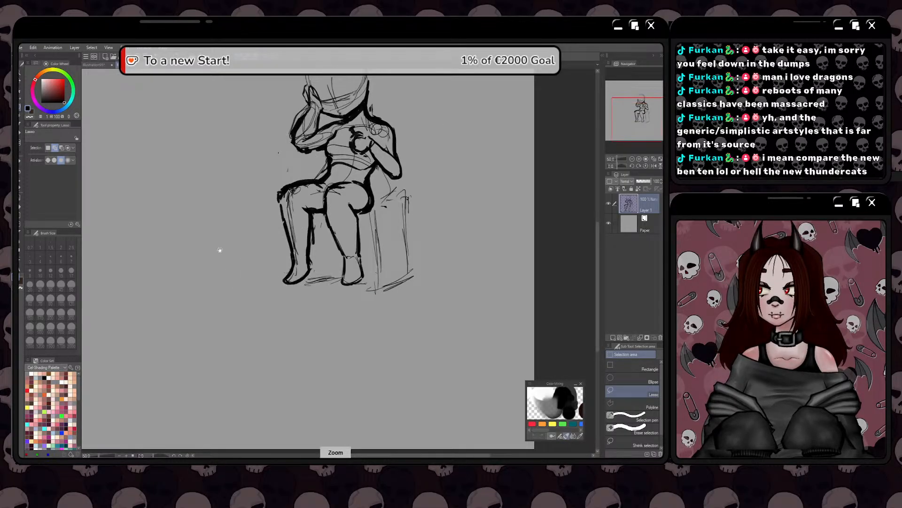
Try to reshape the contour of the viewer's-right shoulder with Liquify, and undo it
{"action": "left_click_drag", "start_coordinate": [220, 250], "coordinate": [232, 345]}
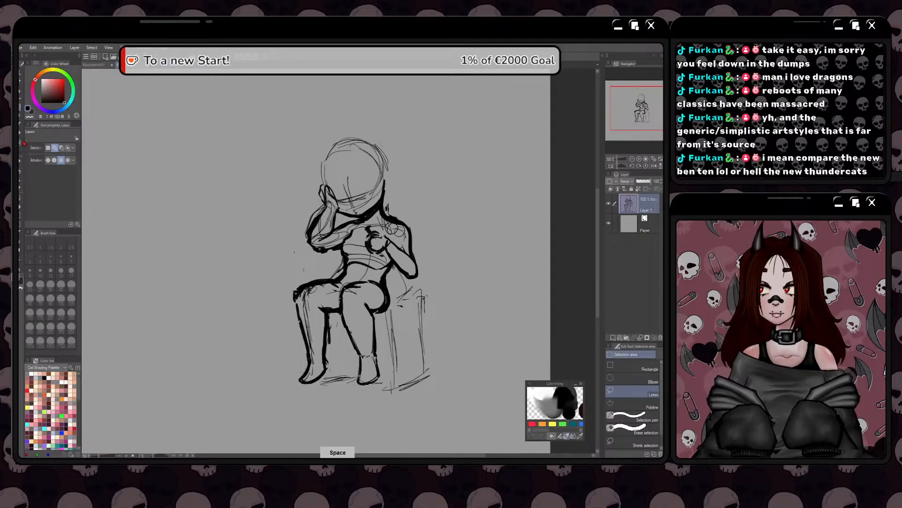
{"action": "left_click", "coordinate": [22, 142]}
{"action": "left_click_drag", "start_coordinate": [419, 226], "coordinate": [412, 243]}
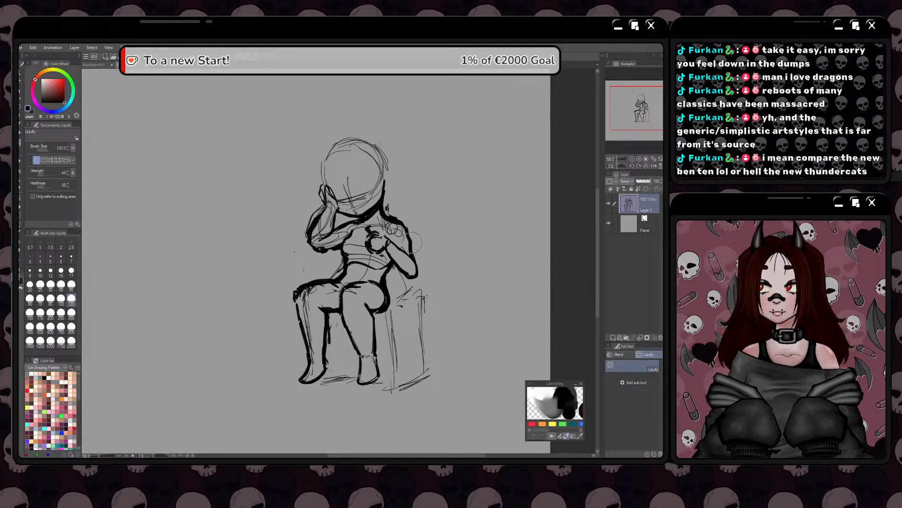
{"action": "key", "text": "ctrl+z"}
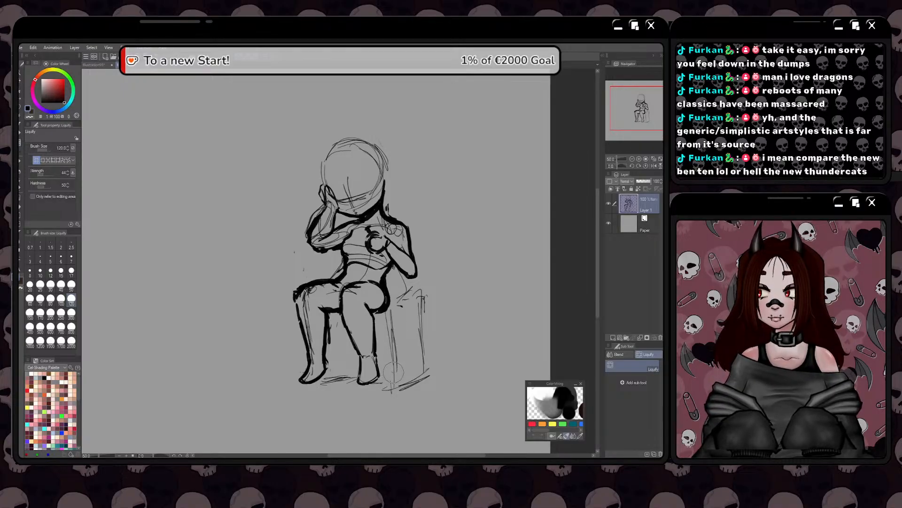
{"action": "key", "text": "space"}
{"action": "mouse_move", "coordinate": [385, 392]}
{"action": "left_mouse_down"}
{"action": "mouse_move", "coordinate": [424, 383]}
{"action": "mouse_move", "coordinate": [440, 391]}
{"action": "left_mouse_up"}
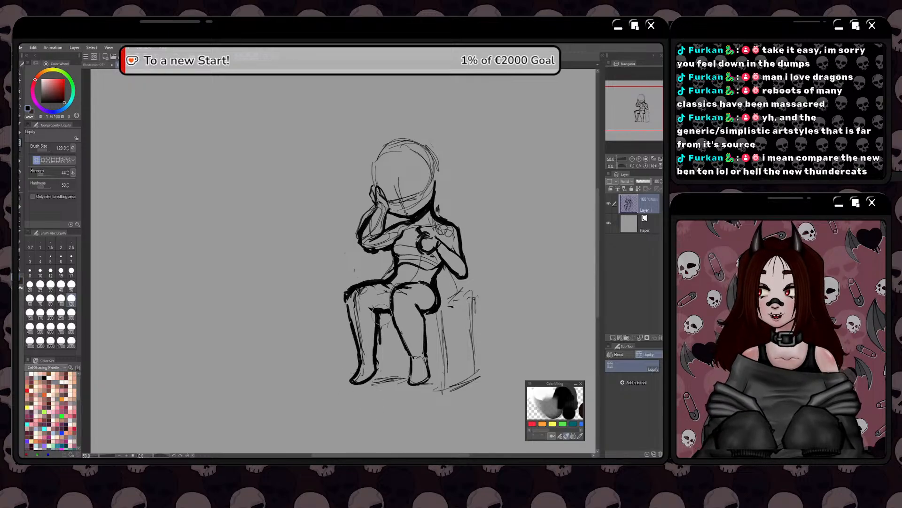
{"action": "key", "text": "space"}
{"action": "mouse_move", "coordinate": [383, 341]}
{"action": "left_mouse_down"}
{"action": "mouse_move", "coordinate": [367, 368]}
{"action": "mouse_move", "coordinate": [376, 375]}
{"action": "mouse_move", "coordinate": [452, 385]}
{"action": "left_mouse_up"}
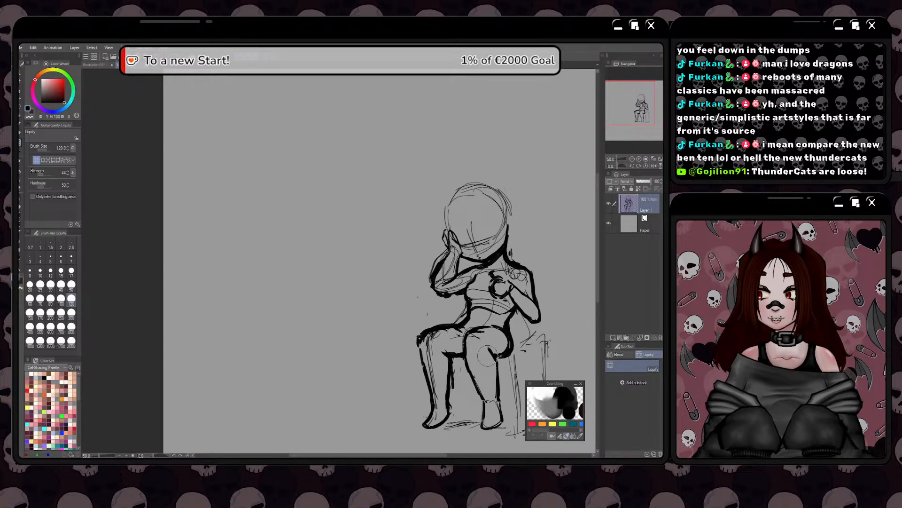
{"action": "key", "text": "space"}
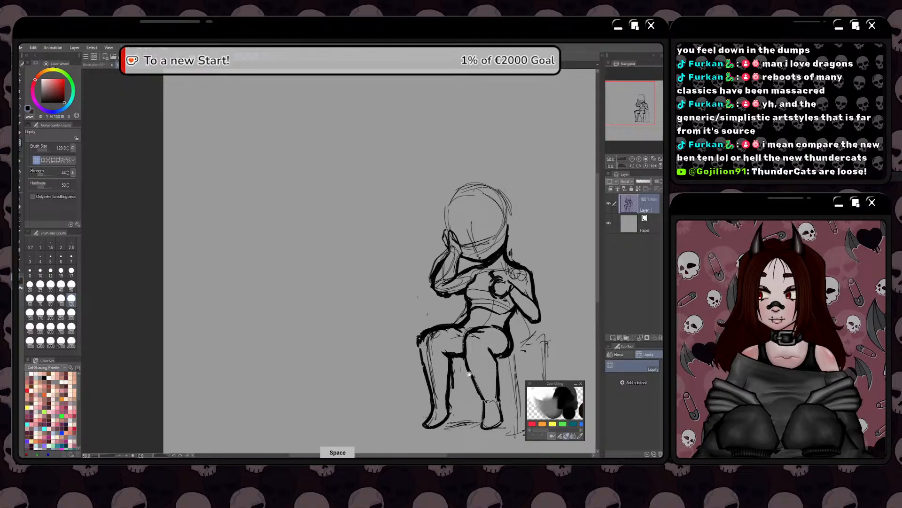
{"action": "left_click_drag", "start_coordinate": [468, 374], "coordinate": [455, 359]}
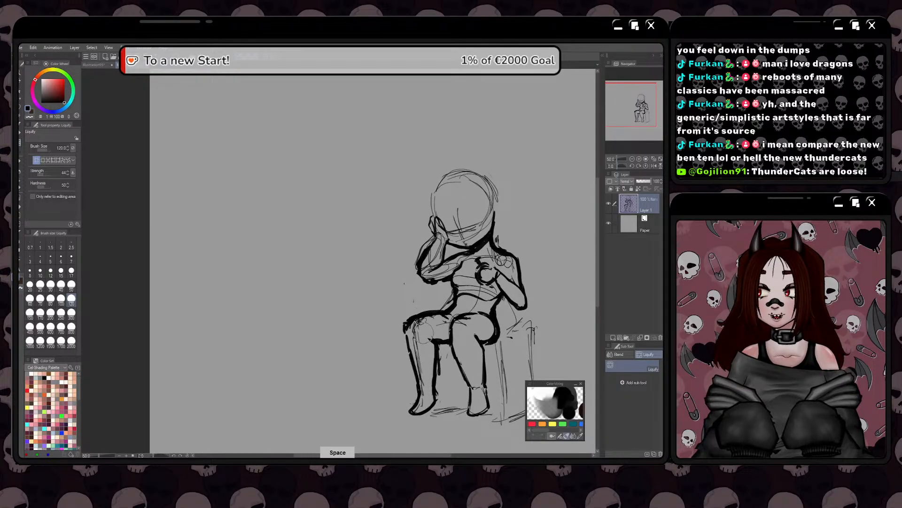
{"action": "key", "text": "space"}
{"action": "mouse_move", "coordinate": [419, 336]}
{"action": "left_mouse_down"}
{"action": "mouse_move", "coordinate": [394, 320]}
{"action": "mouse_move", "coordinate": [381, 345]}
{"action": "mouse_move", "coordinate": [360, 285]}
{"action": "left_mouse_up"}
{"action": "key", "text": "space"}
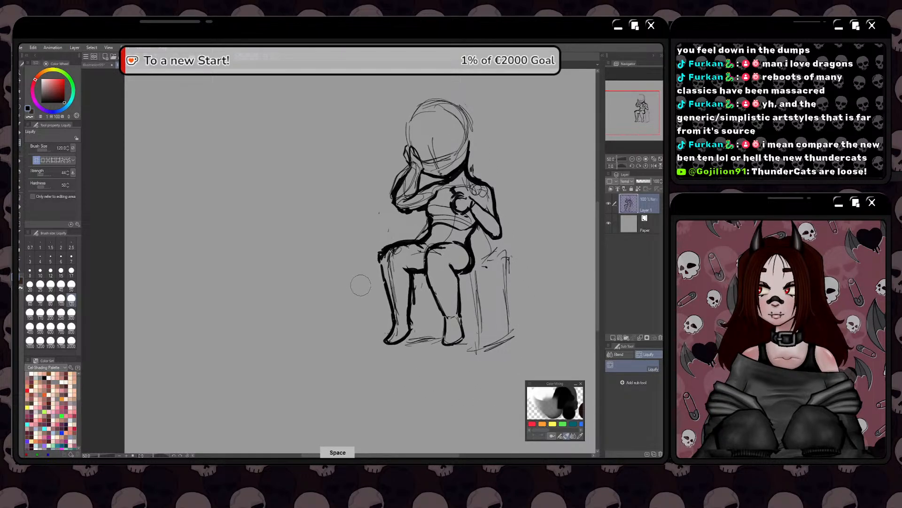
{"action": "key", "text": "space"}
{"action": "left_click_drag", "start_coordinate": [361, 338], "coordinate": [364, 351]}
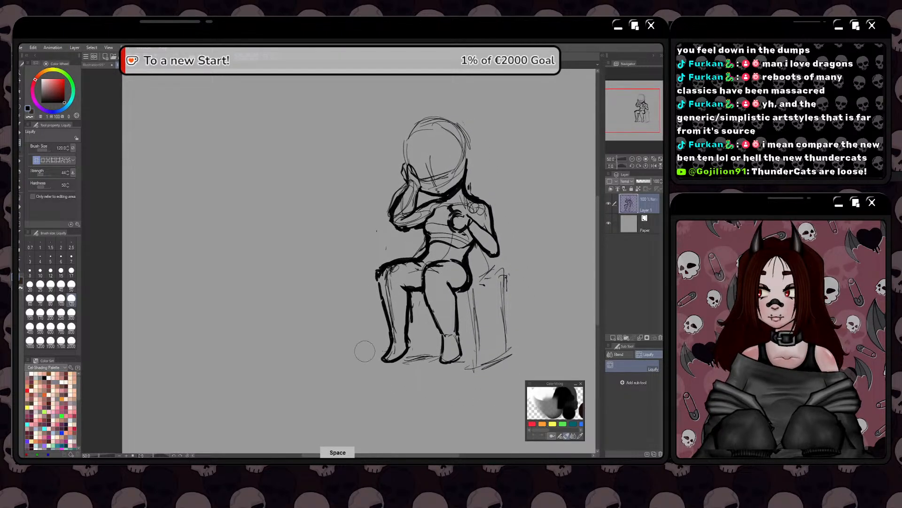
Draw a heavy horizontal seat line from the underside of the viewer's-right thigh across the box with the Dry Salmon brush
{"action": "left_click", "coordinate": [20, 133]}
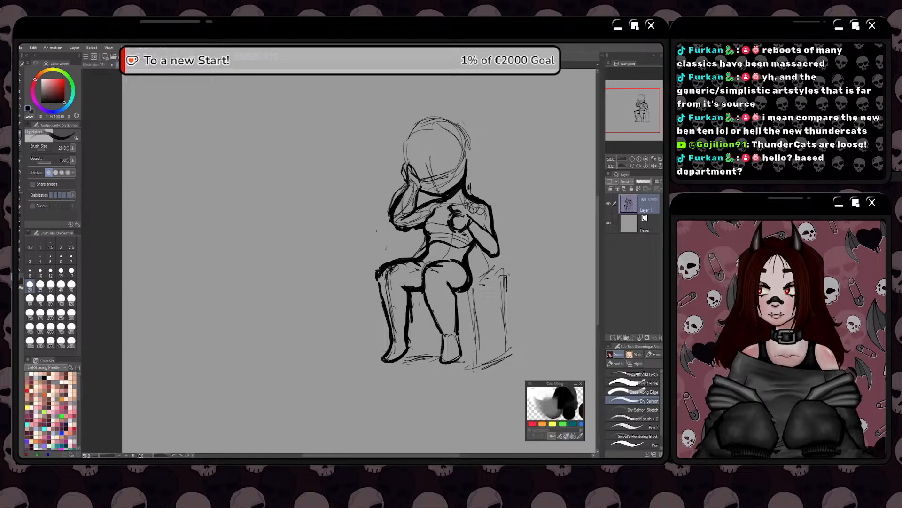
{"action": "key", "text": "space"}
{"action": "left_click_drag", "start_coordinate": [393, 306], "coordinate": [405, 311]}
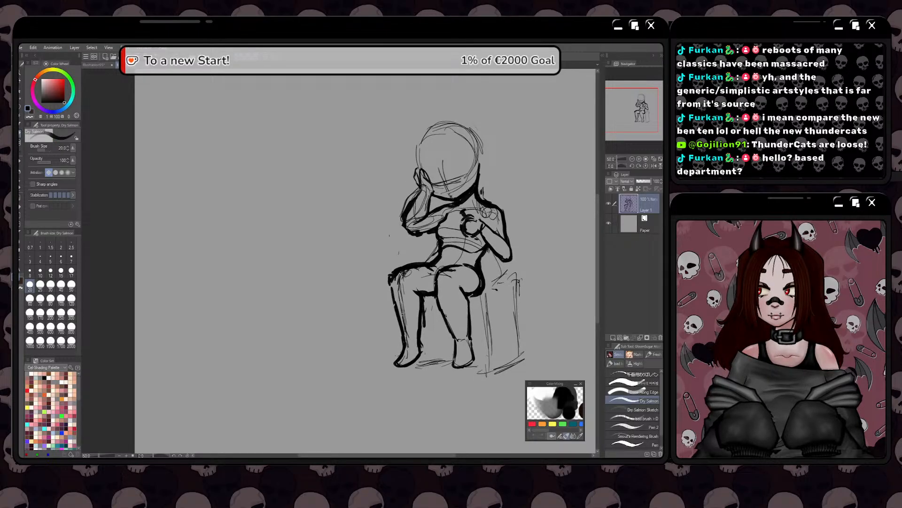
{"action": "key", "text": "space"}
{"action": "left_click_drag", "start_coordinate": [399, 320], "coordinate": [423, 333]}
{"action": "key", "text": "space"}
{"action": "key", "text": "space"}
{"action": "scroll", "coordinate": [396, 339], "scroll_direction": "up", "scroll_amount": 1}
{"action": "key", "text": "space"}
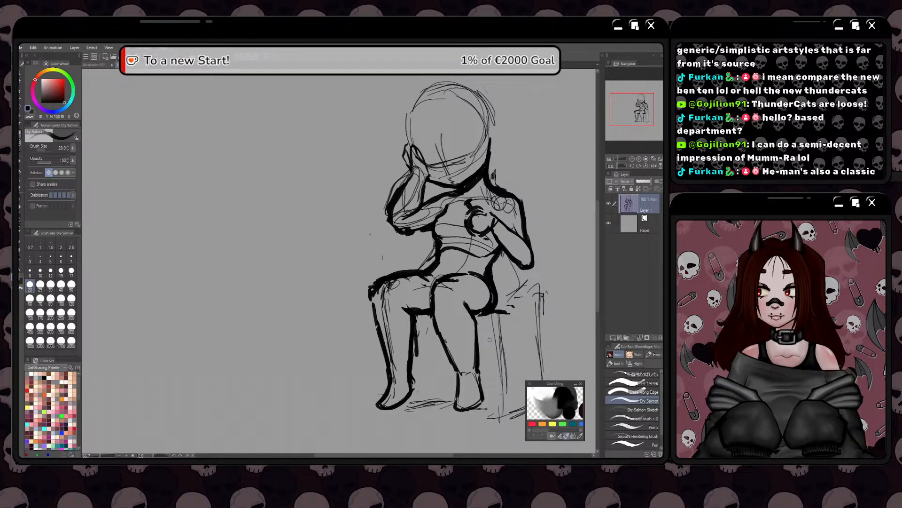
{"action": "key", "text": "space"}
{"action": "left_click_drag", "start_coordinate": [489, 340], "coordinate": [512, 291]}
{"action": "key", "text": "space"}
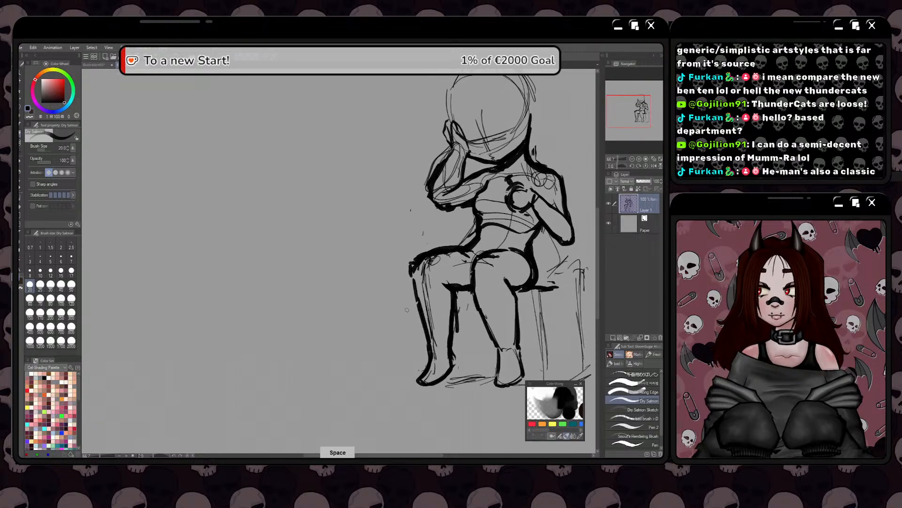
{"action": "key", "text": "space"}
{"action": "left_click_drag", "start_coordinate": [434, 290], "coordinate": [389, 314]}
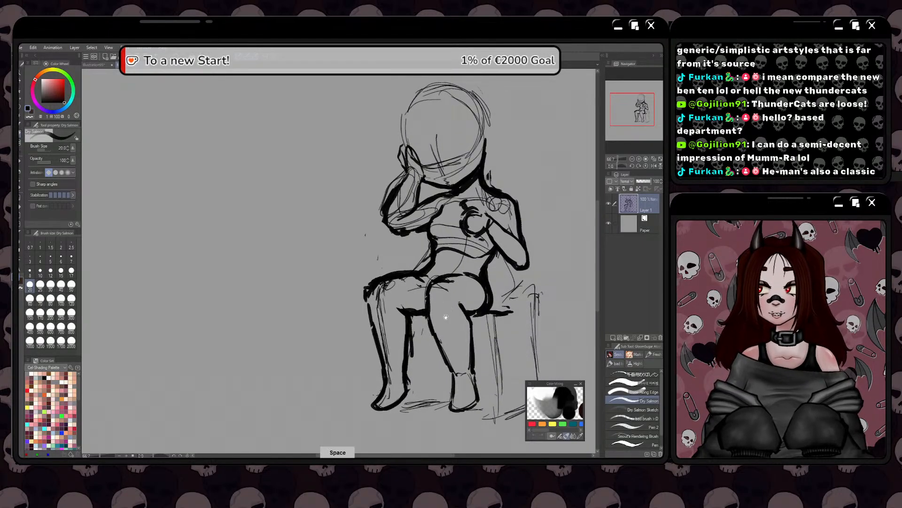
{"action": "key", "text": "space"}
{"action": "left_click_drag", "start_coordinate": [446, 309], "coordinate": [435, 324]}
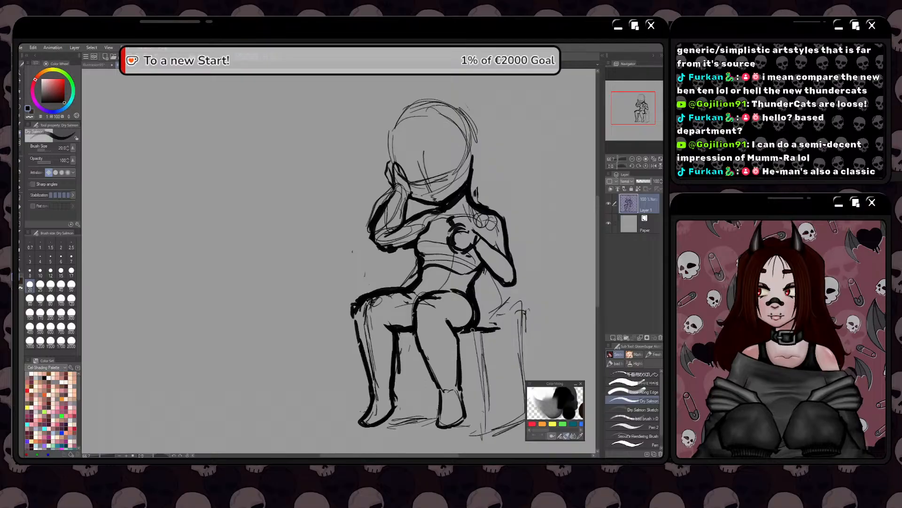
Erase the seat line beside the viewer's-right hip and draw a heavy rounded buttock contour joining the thigh's underside
{"action": "key", "text": "space"}
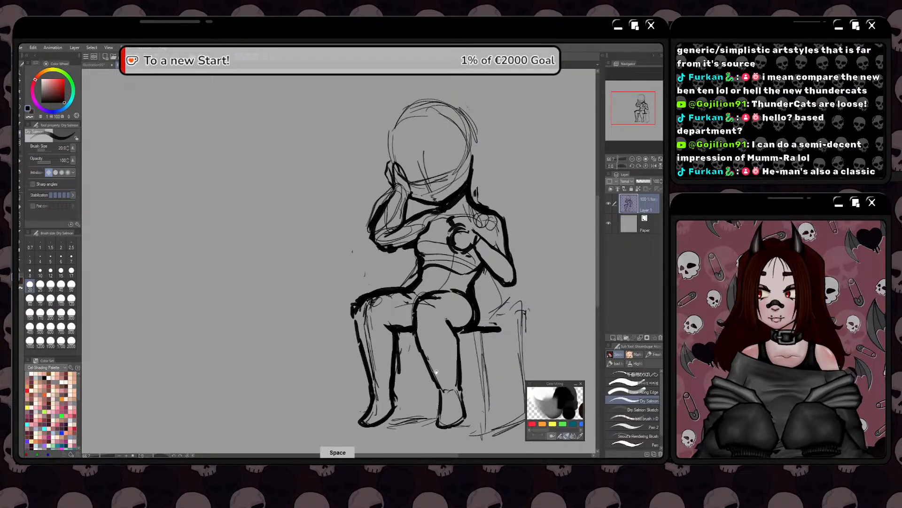
{"action": "mouse_move", "coordinate": [436, 371]}
{"action": "left_mouse_down"}
{"action": "mouse_move", "coordinate": [415, 351]}
{"action": "mouse_move", "coordinate": [425, 343]}
{"action": "mouse_move", "coordinate": [391, 323]}
{"action": "mouse_move", "coordinate": [433, 325]}
{"action": "mouse_move", "coordinate": [420, 329]}
{"action": "mouse_move", "coordinate": [474, 292]}
{"action": "left_mouse_up"}
{"action": "left_click_drag", "start_coordinate": [448, 343], "coordinate": [419, 355]}
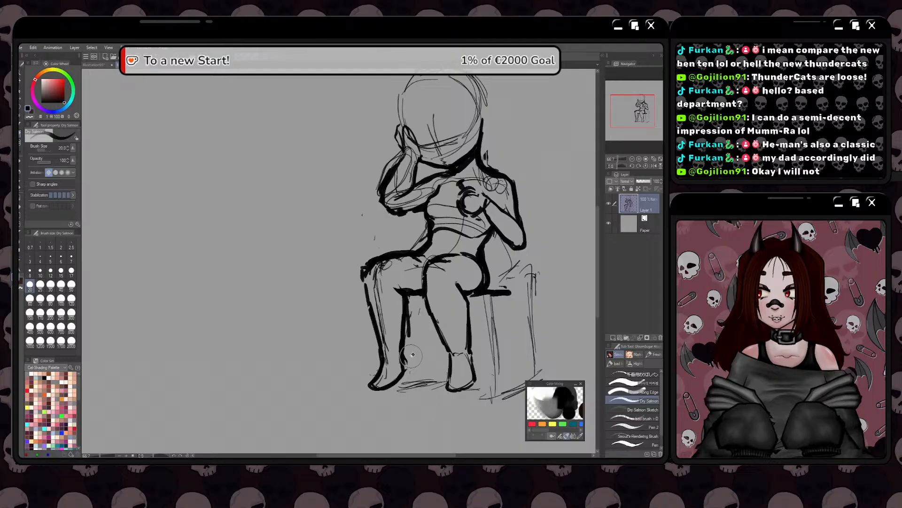
{"action": "left_click_drag", "start_coordinate": [412, 355], "coordinate": [423, 352]}
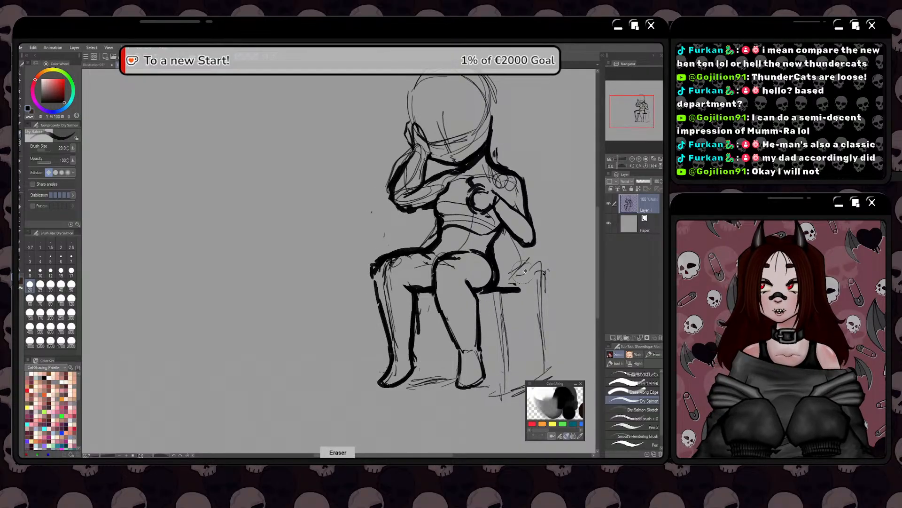
{"action": "mouse_move", "coordinate": [526, 271]}
{"action": "left_mouse_down"}
{"action": "mouse_move", "coordinate": [514, 291]}
{"action": "mouse_move", "coordinate": [486, 297]}
{"action": "mouse_move", "coordinate": [495, 297]}
{"action": "left_mouse_up"}
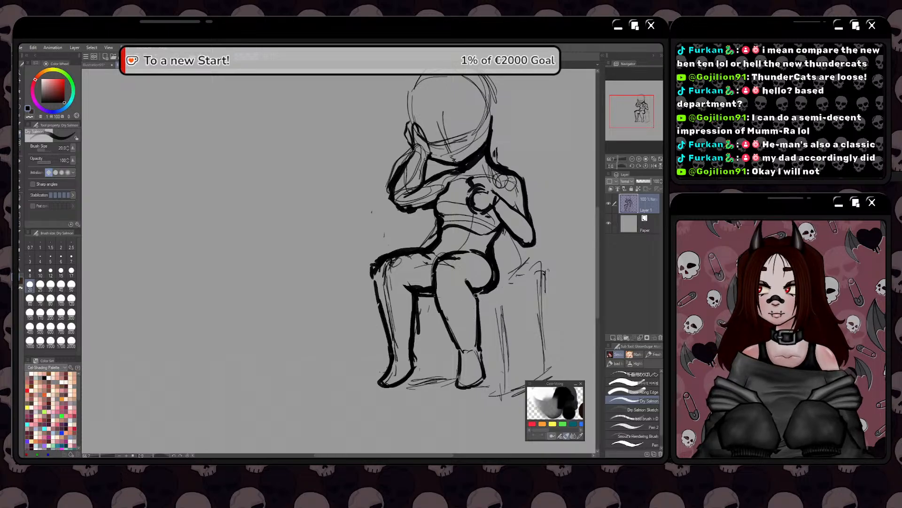
{"action": "mouse_move", "coordinate": [486, 293]}
{"action": "left_mouse_down"}
{"action": "mouse_move", "coordinate": [502, 272]}
{"action": "mouse_move", "coordinate": [511, 282]}
{"action": "mouse_move", "coordinate": [499, 291]}
{"action": "mouse_move", "coordinate": [476, 287]}
{"action": "mouse_move", "coordinate": [483, 265]}
{"action": "mouse_move", "coordinate": [512, 276]}
{"action": "mouse_move", "coordinate": [479, 292]}
{"action": "left_mouse_up"}
{"action": "left_click_drag", "start_coordinate": [385, 223], "coordinate": [337, 288]}
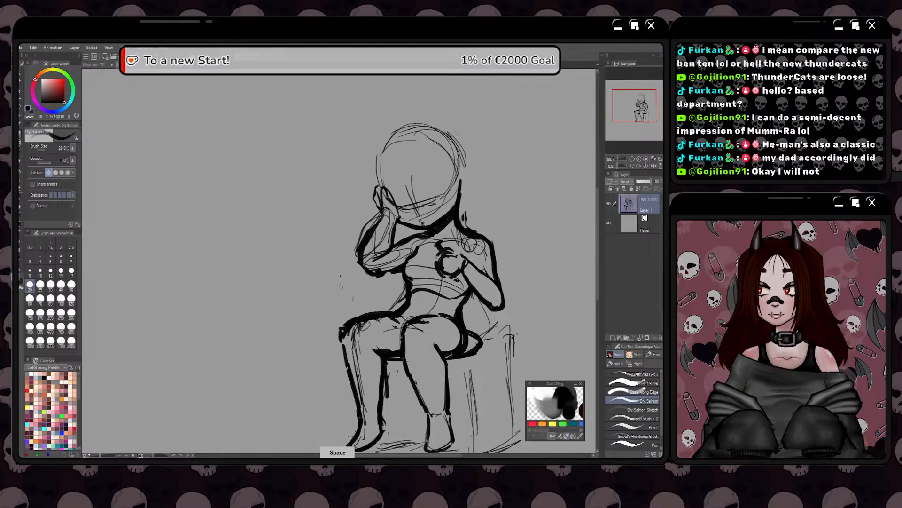
Scale the whole figure sketch up to about 136% and move it toward the middle of the canvas
{"action": "key", "text": "ctrl+minus"}
{"action": "key", "text": "ctrl+minus"}
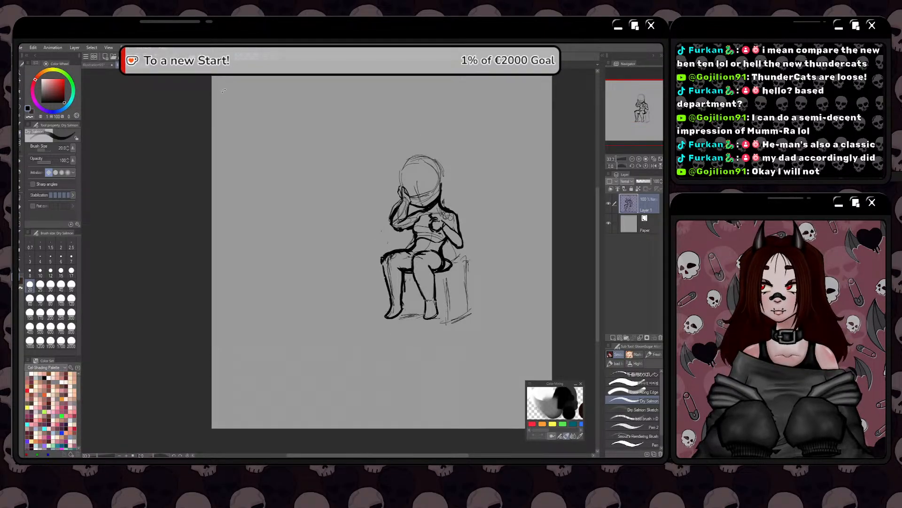
{"action": "key", "text": "ctrl+t"}
{"action": "left_click_drag", "start_coordinate": [380, 236], "coordinate": [343, 245]}
{"action": "mouse_move", "coordinate": [350, 248]}
{"action": "left_mouse_down"}
{"action": "mouse_move", "coordinate": [318, 249]}
{"action": "mouse_move", "coordinate": [392, 250]}
{"action": "mouse_move", "coordinate": [353, 249]}
{"action": "mouse_move", "coordinate": [353, 267]}
{"action": "left_mouse_up"}
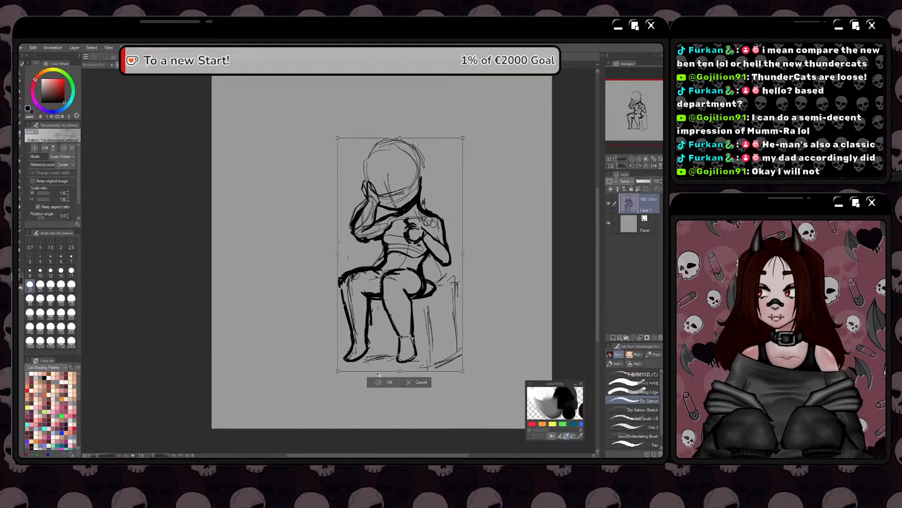
{"action": "left_click", "coordinate": [388, 383]}
Lower the sketch layer's opacity to 14% and add a new layer above it
{"action": "left_click_drag", "start_coordinate": [645, 182], "coordinate": [638, 182]}
{"action": "left_click", "coordinate": [613, 337]}
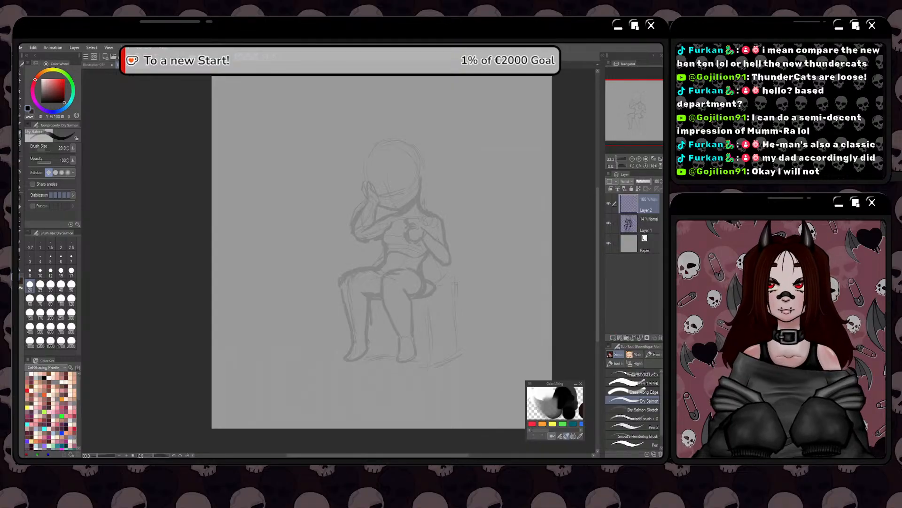
Draw a thick curved upper eyelid for the viewer's-right eye on the new layer, above the face's horizontal guideline
{"action": "key", "text": "space"}
{"action": "left_click_drag", "start_coordinate": [322, 218], "coordinate": [336, 253]}
{"action": "scroll", "coordinate": [342, 247], "scroll_direction": "up", "scroll_amount": 2}
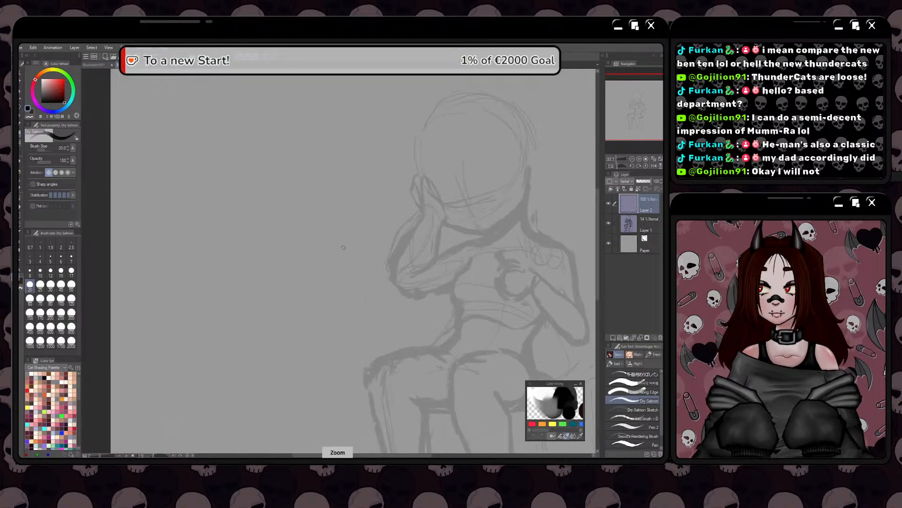
{"action": "key", "text": "space"}
{"action": "mouse_move", "coordinate": [363, 226]}
{"action": "left_mouse_down"}
{"action": "mouse_move", "coordinate": [343, 264]}
{"action": "mouse_move", "coordinate": [355, 286]}
{"action": "left_mouse_up"}
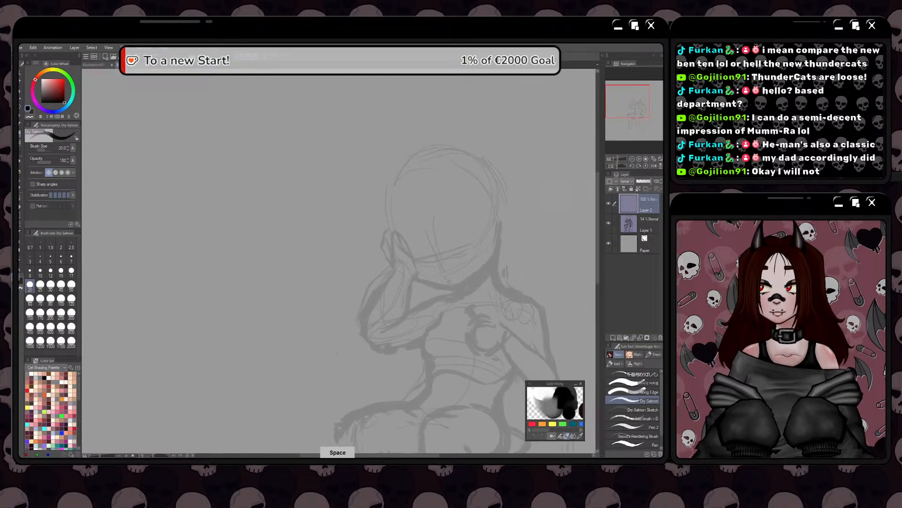
{"action": "left_click_drag", "start_coordinate": [469, 234], "coordinate": [444, 241]}
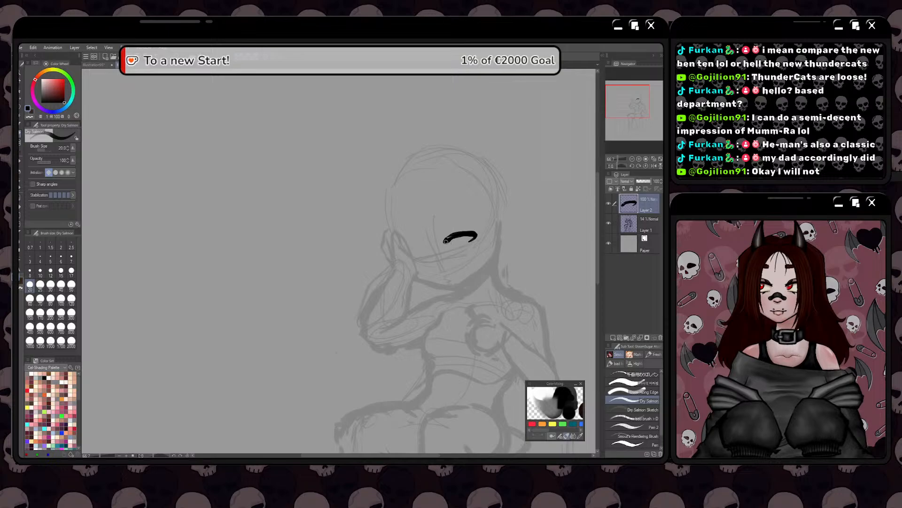
Rework the eyelid into a thicker line with a pointed outer corner, and clear the whole eye drawing
{"action": "scroll", "coordinate": [454, 235], "scroll_direction": "up", "scroll_amount": 1}
{"action": "key", "text": "space"}
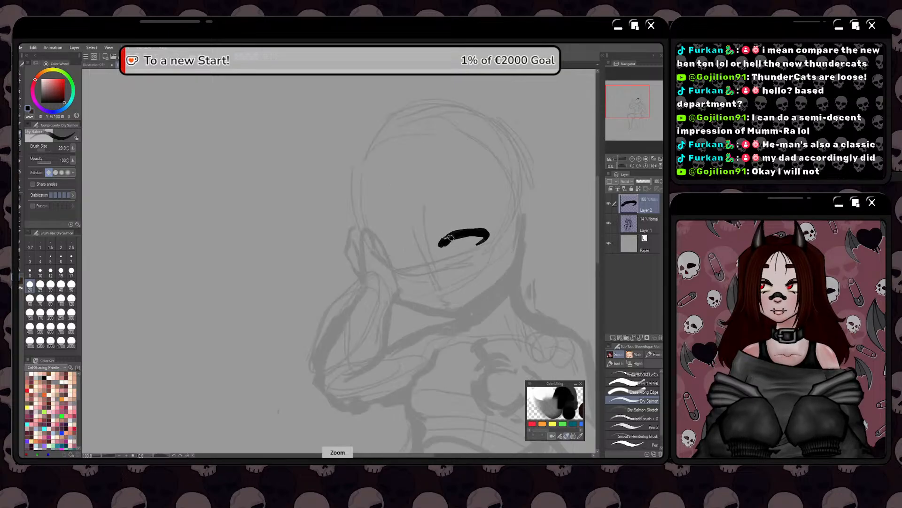
{"action": "mouse_move", "coordinate": [411, 247]}
{"action": "left_mouse_down"}
{"action": "mouse_move", "coordinate": [386, 258]}
{"action": "mouse_move", "coordinate": [471, 237]}
{"action": "mouse_move", "coordinate": [423, 245]}
{"action": "mouse_move", "coordinate": [417, 255]}
{"action": "mouse_move", "coordinate": [431, 242]}
{"action": "mouse_move", "coordinate": [462, 239]}
{"action": "mouse_move", "coordinate": [442, 257]}
{"action": "mouse_move", "coordinate": [476, 239]}
{"action": "mouse_move", "coordinate": [450, 238]}
{"action": "mouse_move", "coordinate": [473, 239]}
{"action": "left_mouse_up"}
{"action": "key", "text": "ctrl+z"}
{"action": "scroll", "coordinate": [425, 239], "scroll_direction": "down", "scroll_amount": 3}
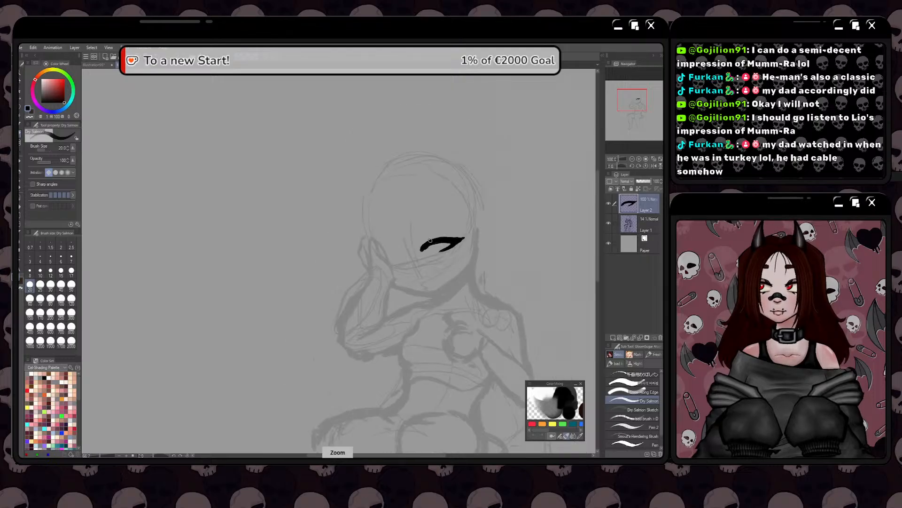
{"action": "scroll", "coordinate": [423, 241], "scroll_direction": "up", "scroll_amount": 4}
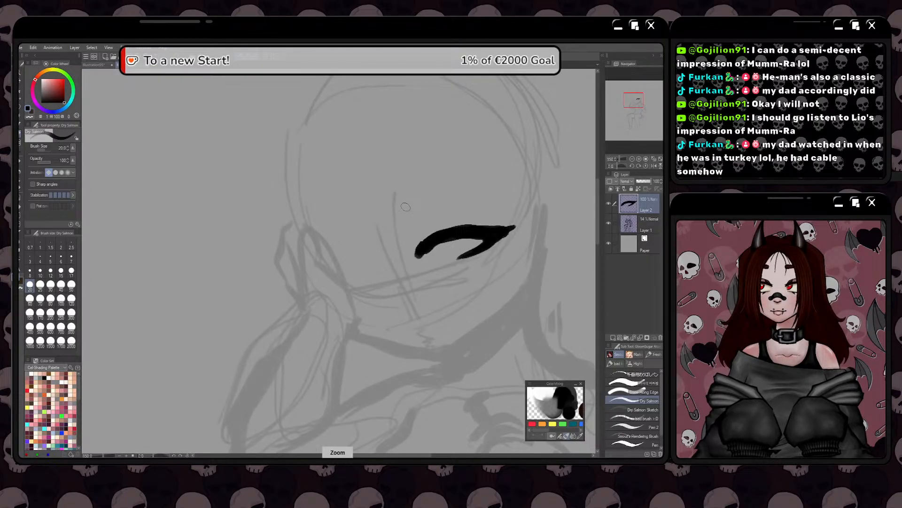
{"action": "key", "text": "e"}
{"action": "mouse_move", "coordinate": [474, 202]}
{"action": "left_mouse_down"}
{"action": "mouse_move", "coordinate": [464, 215]}
{"action": "mouse_move", "coordinate": [503, 238]}
{"action": "left_mouse_up"}
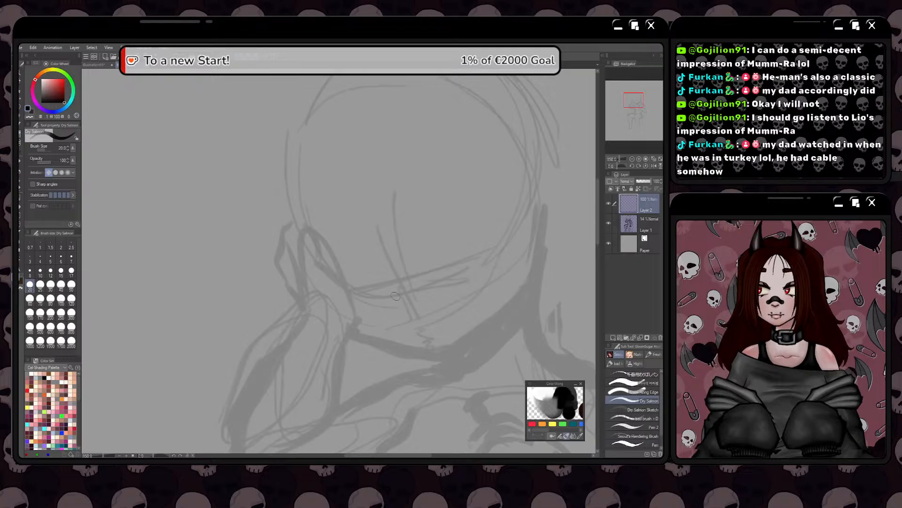
Redraw the viewer's-right eye with a heavy flat upper lid, a pointed outer corner and a tapered lower lid line
{"action": "key", "text": "space"}
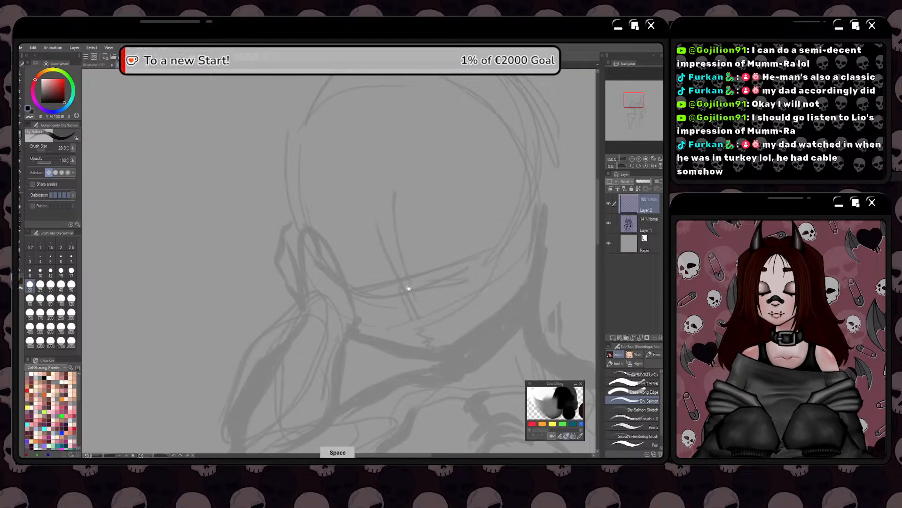
{"action": "left_click_drag", "start_coordinate": [409, 286], "coordinate": [411, 318]}
{"action": "mouse_move", "coordinate": [480, 260]}
{"action": "left_mouse_down"}
{"action": "mouse_move", "coordinate": [425, 276]}
{"action": "mouse_move", "coordinate": [483, 263]}
{"action": "mouse_move", "coordinate": [419, 277]}
{"action": "mouse_move", "coordinate": [482, 261]}
{"action": "mouse_move", "coordinate": [442, 274]}
{"action": "mouse_move", "coordinate": [444, 267]}
{"action": "mouse_move", "coordinate": [464, 287]}
{"action": "mouse_move", "coordinate": [483, 278]}
{"action": "mouse_move", "coordinate": [432, 292]}
{"action": "mouse_move", "coordinate": [482, 280]}
{"action": "mouse_move", "coordinate": [493, 268]}
{"action": "mouse_move", "coordinate": [480, 263]}
{"action": "mouse_move", "coordinate": [504, 263]}
{"action": "mouse_move", "coordinate": [476, 281]}
{"action": "mouse_move", "coordinate": [490, 266]}
{"action": "left_mouse_up"}
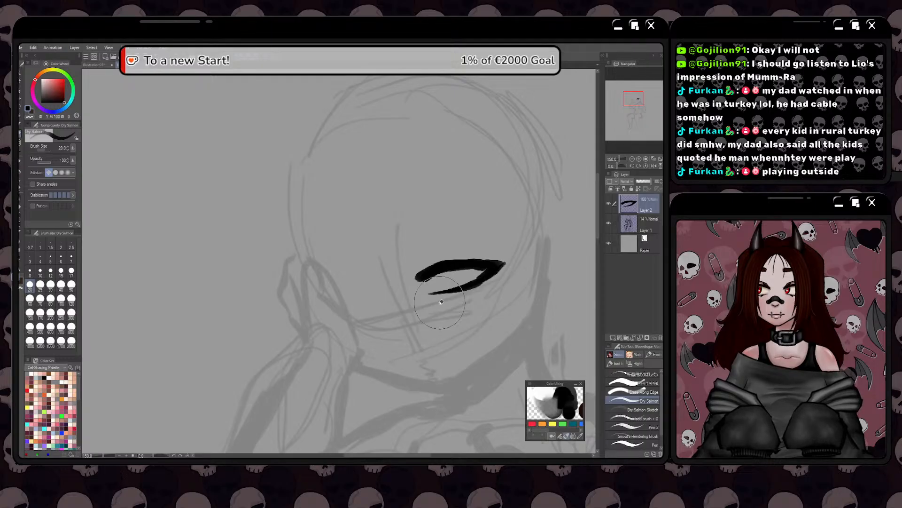
Erase the eye's long lower lid line and replace it with a short tapered stroke from the outer corner
{"action": "scroll", "coordinate": [400, 339], "scroll_direction": "up", "scroll_amount": 1}
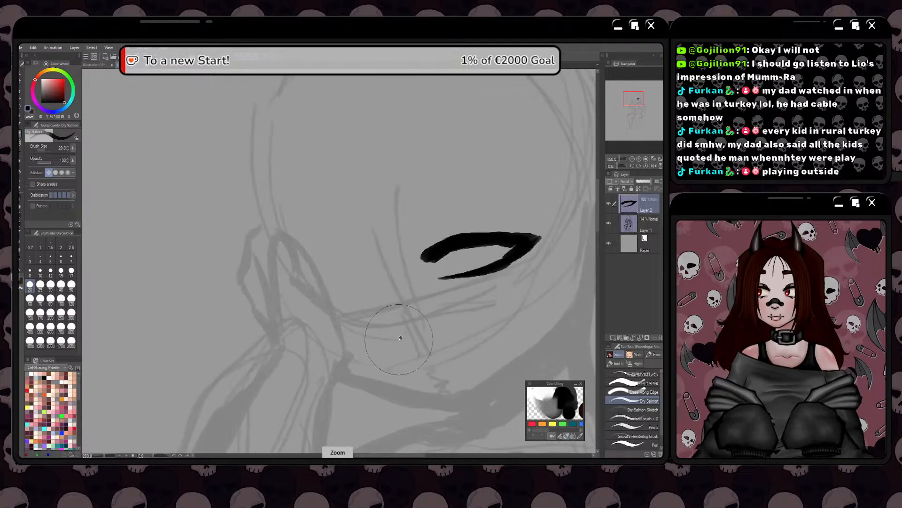
{"action": "mouse_move", "coordinate": [413, 325]}
{"action": "left_mouse_down"}
{"action": "mouse_move", "coordinate": [391, 359]}
{"action": "mouse_move", "coordinate": [431, 308]}
{"action": "mouse_move", "coordinate": [484, 298]}
{"action": "mouse_move", "coordinate": [491, 284]}
{"action": "mouse_move", "coordinate": [457, 301]}
{"action": "mouse_move", "coordinate": [451, 354]}
{"action": "left_mouse_up"}
{"action": "key", "text": "space"}
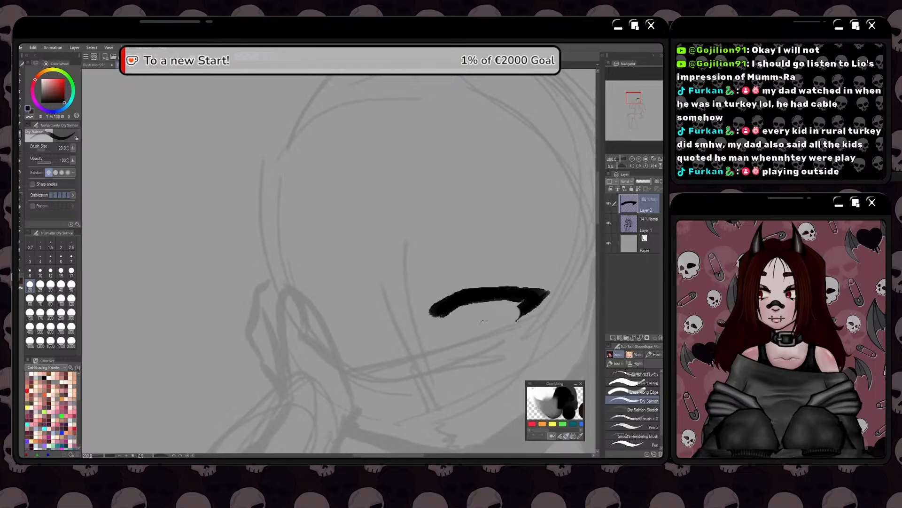
{"action": "left_click_drag", "start_coordinate": [524, 303], "coordinate": [500, 325]}
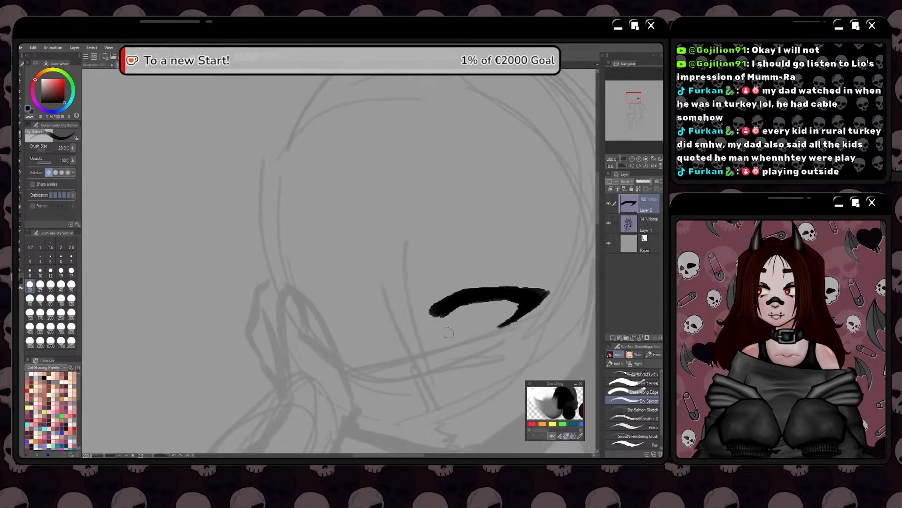
Redraw the eye's lower lid as a tapered curve from the outer corner toward the inner corner
{"action": "mouse_move", "coordinate": [450, 333]}
{"action": "left_mouse_down"}
{"action": "mouse_move", "coordinate": [420, 334]}
{"action": "mouse_move", "coordinate": [510, 316]}
{"action": "mouse_move", "coordinate": [451, 324]}
{"action": "mouse_move", "coordinate": [520, 302]}
{"action": "left_mouse_up"}
{"action": "key", "text": "ctrl+z"}
{"action": "key", "text": "ctrl+z"}
{"action": "key", "text": "ctrl+z"}
{"action": "key", "text": "ctrl+z"}
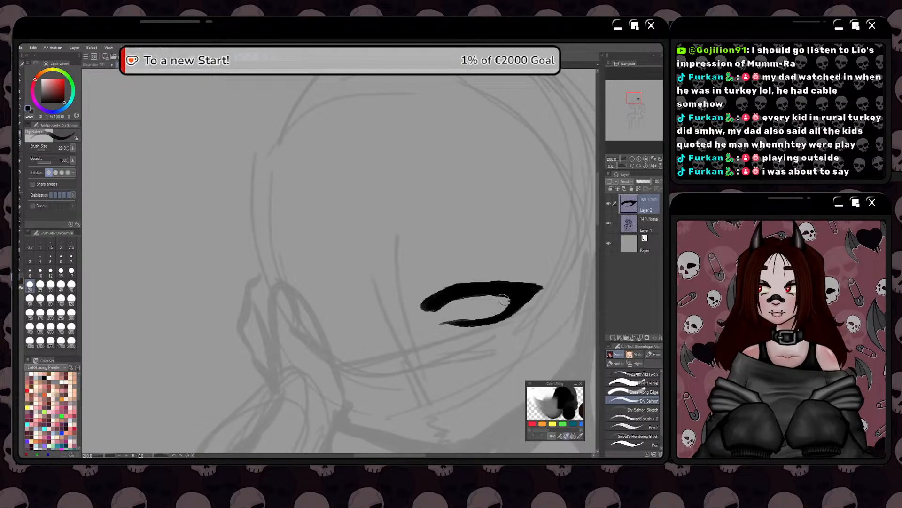
{"action": "key", "text": "space"}
{"action": "left_click_drag", "start_coordinate": [438, 294], "coordinate": [454, 295]}
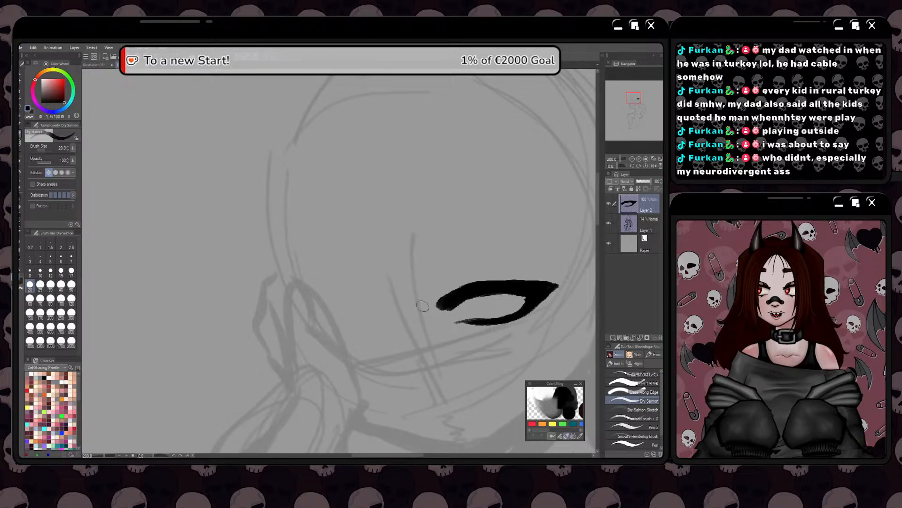
{"action": "key", "text": "space"}
{"action": "mouse_move", "coordinate": [426, 304]}
{"action": "left_mouse_down"}
{"action": "mouse_move", "coordinate": [402, 308]}
{"action": "mouse_move", "coordinate": [423, 305]}
{"action": "mouse_move", "coordinate": [408, 286]}
{"action": "left_mouse_up"}
{"action": "key", "text": "space"}
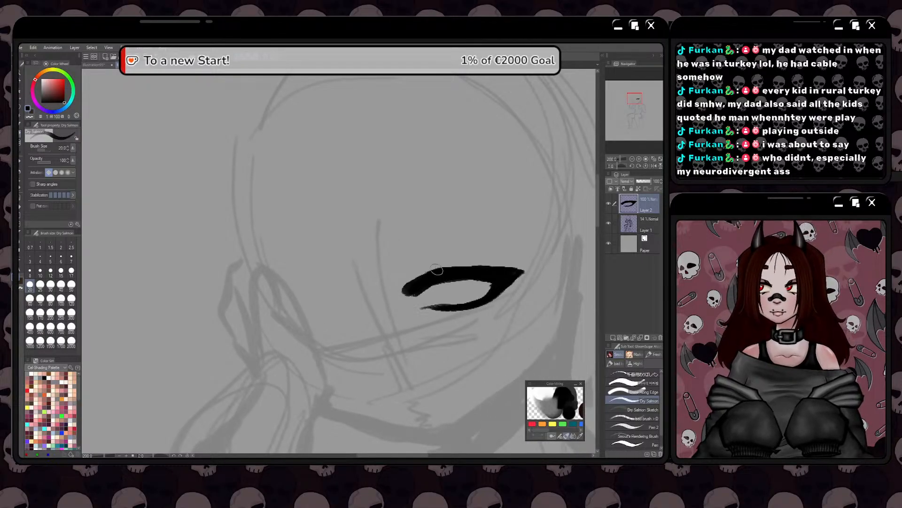
Thicken the upper lid toward the inner corner and extend the inner end into a blunt, angular shape
{"action": "left_click_drag", "start_coordinate": [422, 266], "coordinate": [439, 274]}
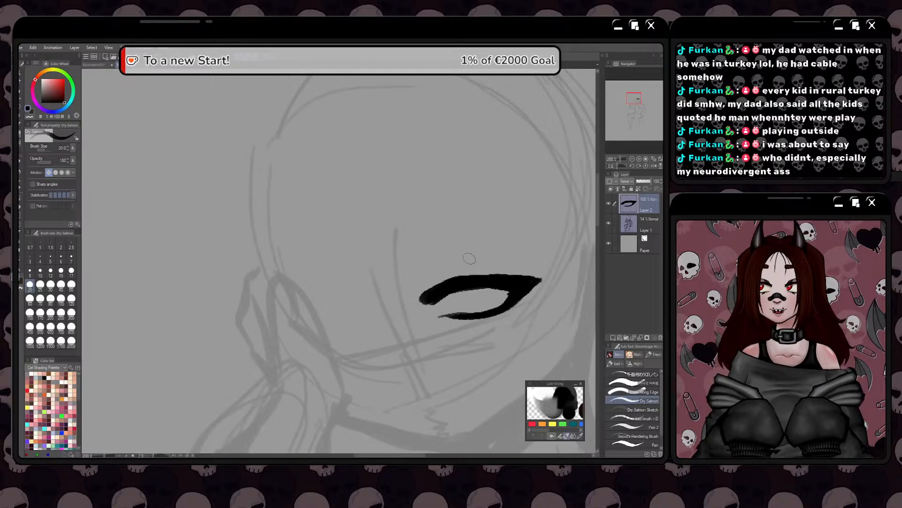
{"action": "left_click_drag", "start_coordinate": [449, 276], "coordinate": [482, 279]}
{"action": "mouse_move", "coordinate": [439, 298]}
{"action": "left_mouse_down"}
{"action": "mouse_move", "coordinate": [427, 287]}
{"action": "mouse_move", "coordinate": [430, 277]}
{"action": "mouse_move", "coordinate": [465, 267]}
{"action": "mouse_move", "coordinate": [442, 260]}
{"action": "mouse_move", "coordinate": [412, 285]}
{"action": "left_mouse_up"}
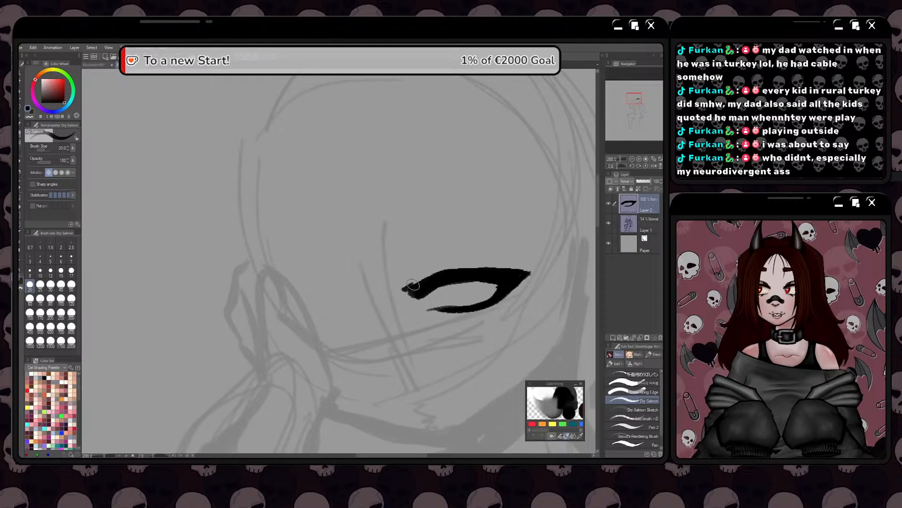
{"action": "key", "text": "ctrl+z"}
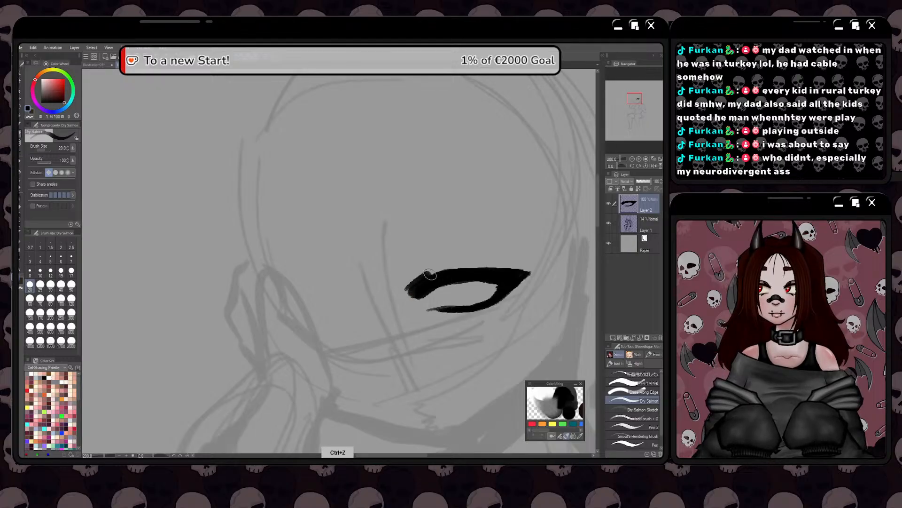
{"action": "key", "text": "space"}
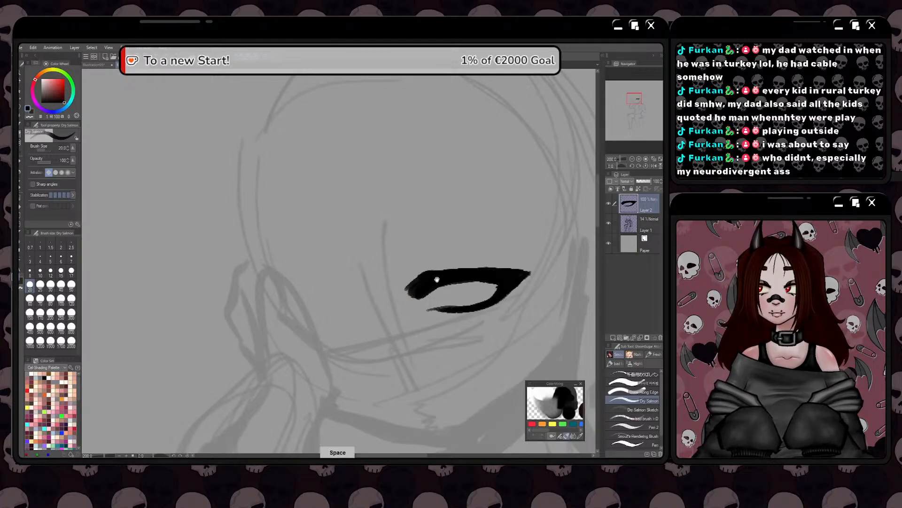
{"action": "left_click_drag", "start_coordinate": [438, 280], "coordinate": [426, 289]}
{"action": "mouse_move", "coordinate": [477, 276]}
{"action": "left_mouse_down"}
{"action": "mouse_move", "coordinate": [430, 280]}
{"action": "mouse_move", "coordinate": [493, 280]}
{"action": "left_mouse_up"}
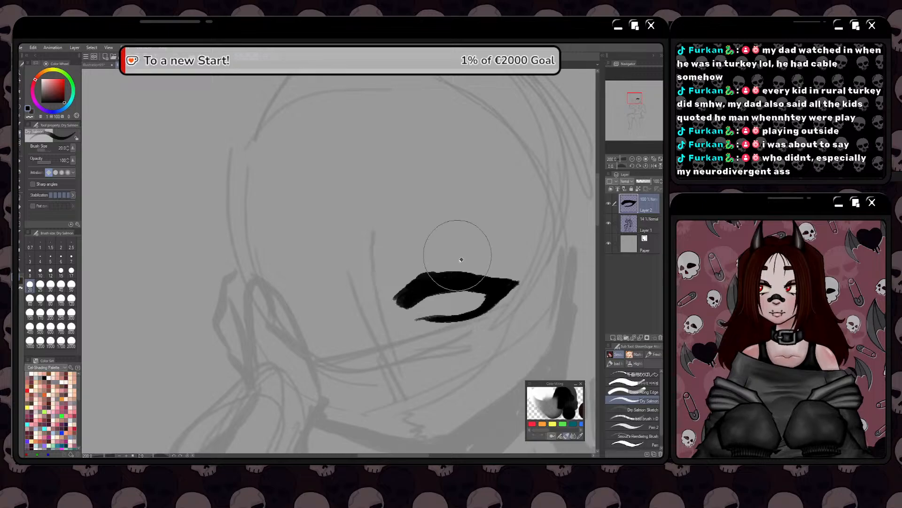
Trim the upper lid's top edge with a large eraser and repaint it as a slimmer, smooth curve
{"action": "left_click_drag", "start_coordinate": [484, 250], "coordinate": [405, 263]}
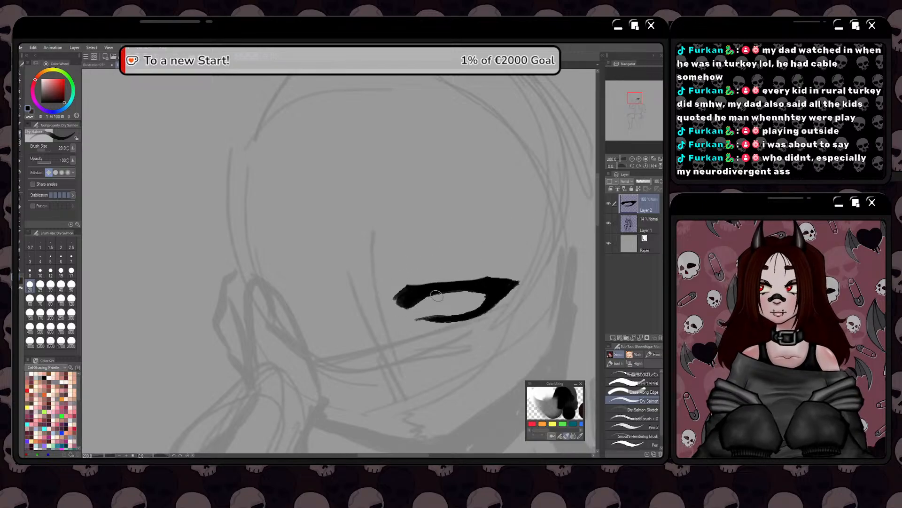
{"action": "mouse_move", "coordinate": [445, 296]}
{"action": "left_mouse_down"}
{"action": "mouse_move", "coordinate": [464, 279]}
{"action": "mouse_move", "coordinate": [490, 277]}
{"action": "mouse_move", "coordinate": [411, 286]}
{"action": "left_mouse_up"}
{"action": "left_click_drag", "start_coordinate": [474, 280], "coordinate": [410, 289]}
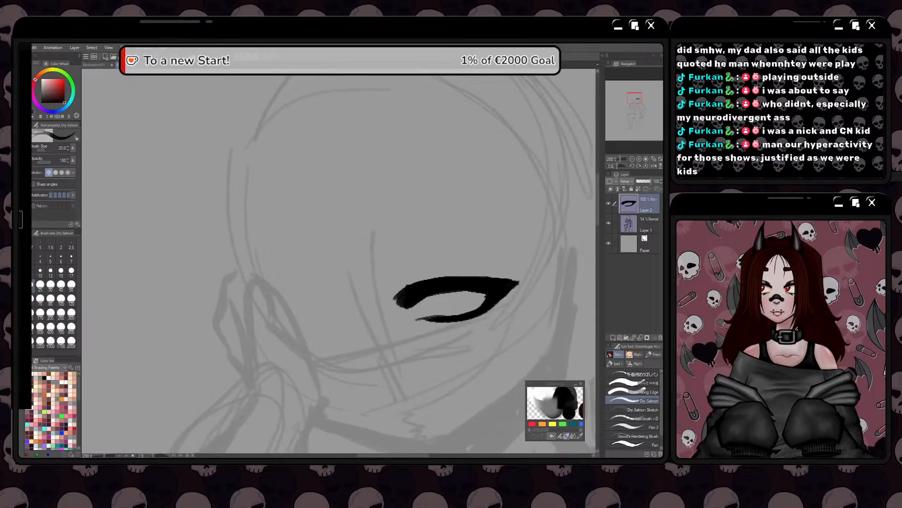
Switch to the web browser to view The Little Prince cover image, and return to the drawing
{"action": "mouse_move", "coordinate": [19, 47]}
{"action": "left_mouse_down"}
{"action": "mouse_move", "coordinate": [276, 92]}
{"action": "mouse_move", "coordinate": [428, 44]}
{"action": "mouse_move", "coordinate": [542, 47]}
{"action": "mouse_move", "coordinate": [586, 67]}
{"action": "left_mouse_up"}
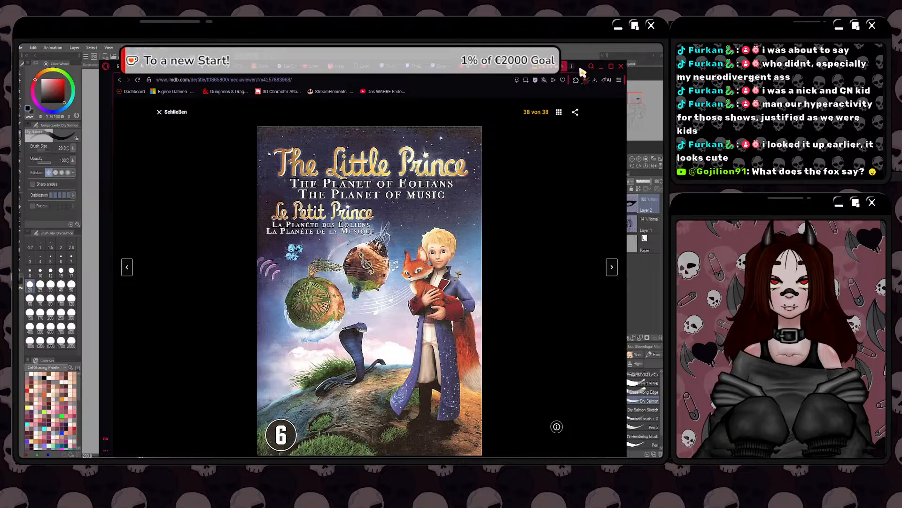
{"action": "left_click_drag", "start_coordinate": [579, 64], "coordinate": [20, 81]}
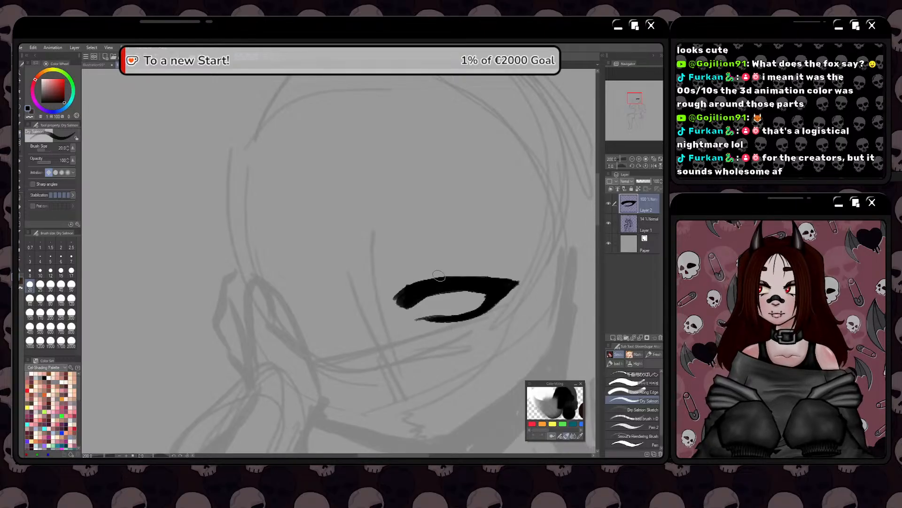
Draw two curved, pointed lashes on top of the upper lid and a smaller one at the inner corner
{"action": "mouse_move", "coordinate": [449, 279]}
{"action": "left_mouse_down"}
{"action": "mouse_move", "coordinate": [427, 264]}
{"action": "mouse_move", "coordinate": [460, 277]}
{"action": "mouse_move", "coordinate": [438, 283]}
{"action": "mouse_move", "coordinate": [428, 270]}
{"action": "mouse_move", "coordinate": [462, 285]}
{"action": "mouse_move", "coordinate": [460, 261]}
{"action": "left_mouse_up"}
{"action": "left_click_drag", "start_coordinate": [420, 291], "coordinate": [403, 280]}
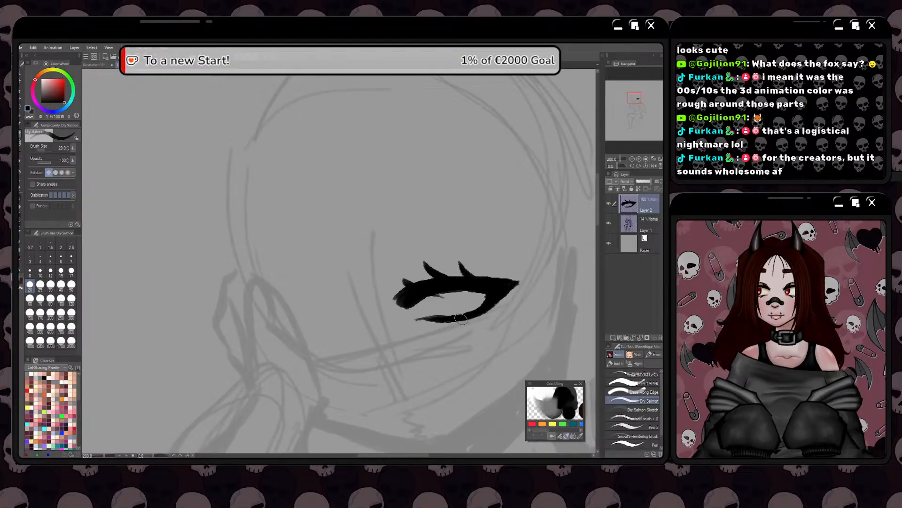
{"action": "left_click_drag", "start_coordinate": [460, 320], "coordinate": [453, 329]}
{"action": "key", "text": "ctrl+z"}
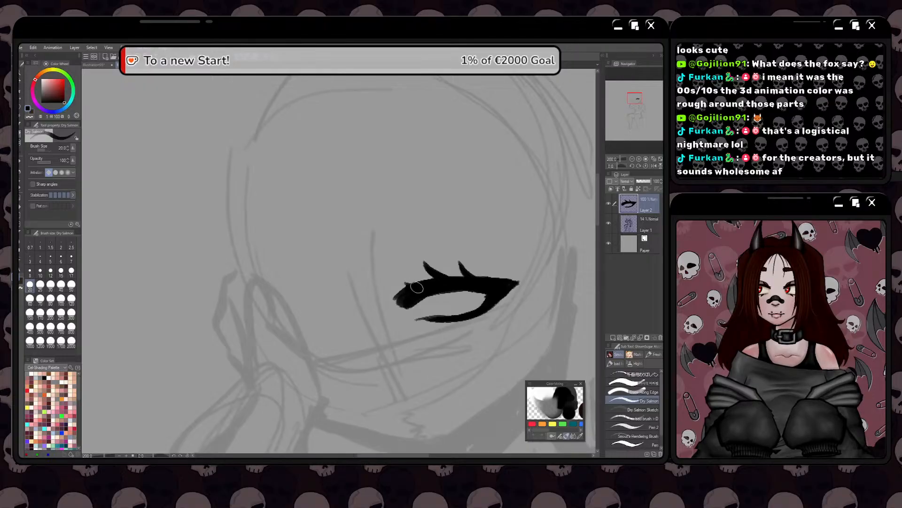
{"action": "mouse_move", "coordinate": [393, 275]}
{"action": "left_mouse_down"}
{"action": "mouse_move", "coordinate": [419, 288]}
{"action": "mouse_move", "coordinate": [424, 281]}
{"action": "mouse_move", "coordinate": [401, 279]}
{"action": "mouse_move", "coordinate": [420, 276]}
{"action": "mouse_move", "coordinate": [413, 283]}
{"action": "left_mouse_up"}
{"action": "key", "text": "ctrl+z"}
{"action": "key", "text": "ctrl+z"}
{"action": "key", "text": "ctrl+z"}
{"action": "key", "text": "ctrl+z"}
{"action": "key", "text": "ctrl+z"}
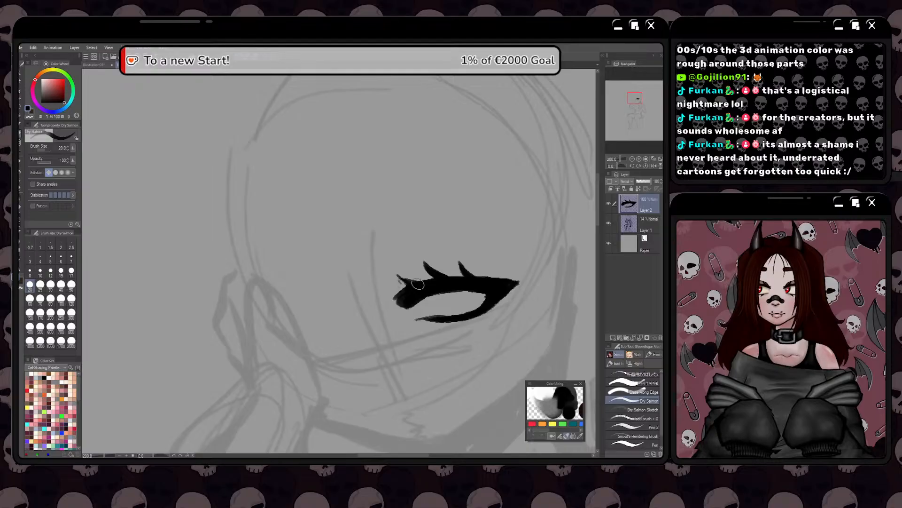
Draw three short pointed lashes hanging from the eye's lower lid
{"action": "key", "text": "space"}
{"action": "left_click_drag", "start_coordinate": [401, 344], "coordinate": [428, 339]}
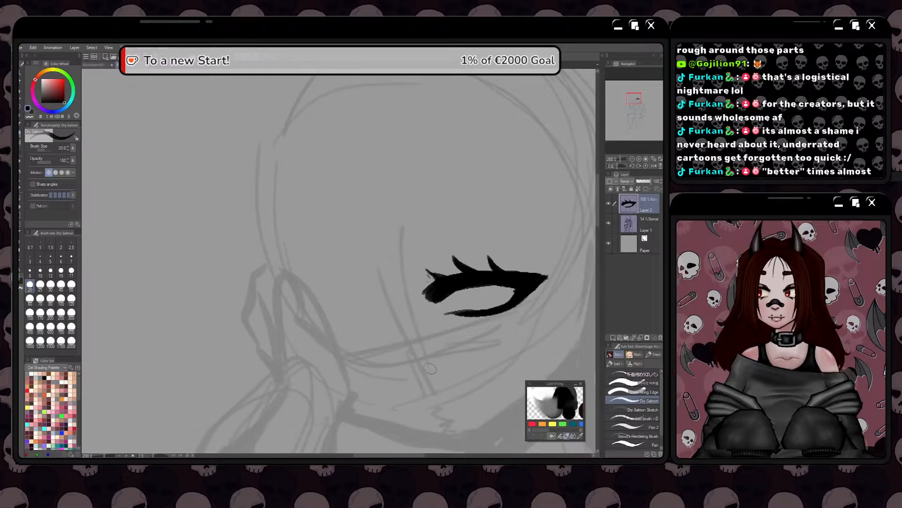
{"action": "key", "text": "space"}
{"action": "mouse_move", "coordinate": [467, 309]}
{"action": "left_mouse_down"}
{"action": "mouse_move", "coordinate": [438, 317]}
{"action": "mouse_move", "coordinate": [456, 333]}
{"action": "left_mouse_up"}
{"action": "key", "text": "ctrl+z"}
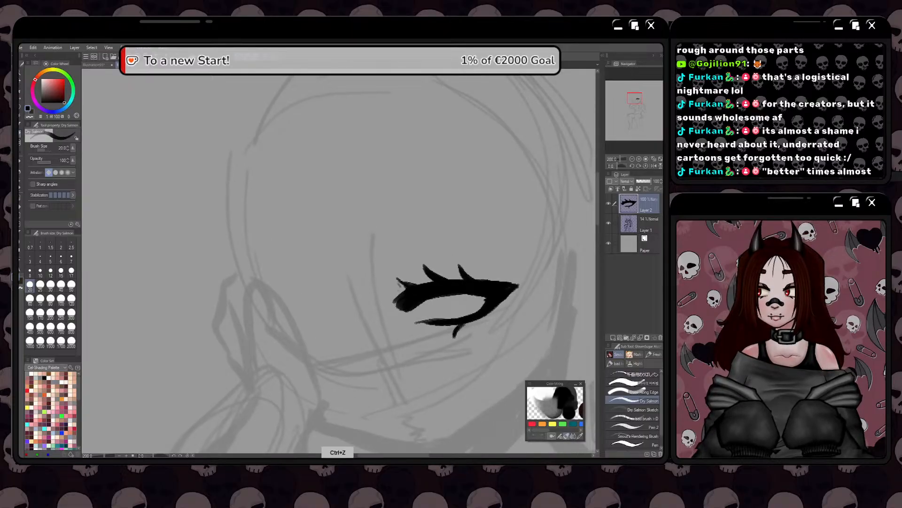
{"action": "mouse_move", "coordinate": [461, 324]}
{"action": "left_mouse_down"}
{"action": "mouse_move", "coordinate": [453, 337]}
{"action": "mouse_move", "coordinate": [481, 324]}
{"action": "mouse_move", "coordinate": [436, 325]}
{"action": "mouse_move", "coordinate": [435, 345]}
{"action": "left_mouse_up"}
{"action": "key", "text": "ctrl+z"}
{"action": "key", "text": "space"}
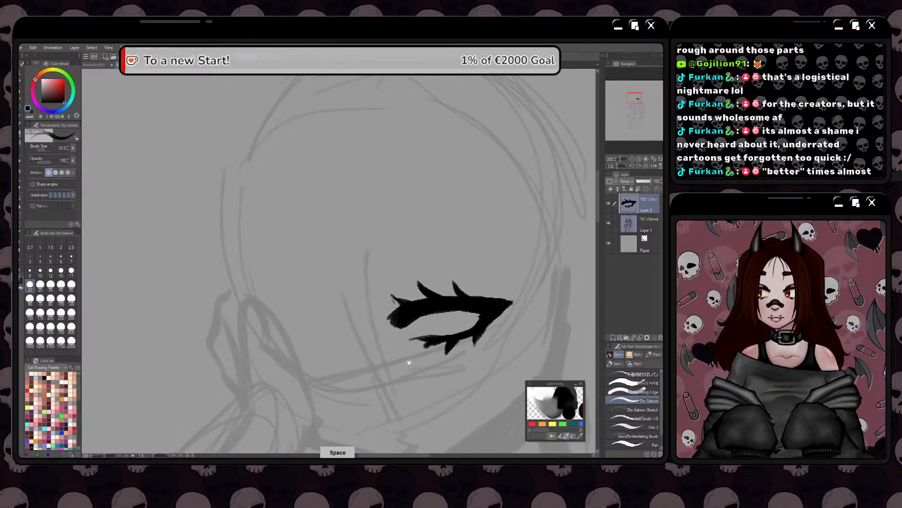
Touch up the eye's lashes in close-up and remove the stray mark below the inner corner
{"action": "scroll", "coordinate": [452, 314], "scroll_direction": "up", "scroll_amount": 2}
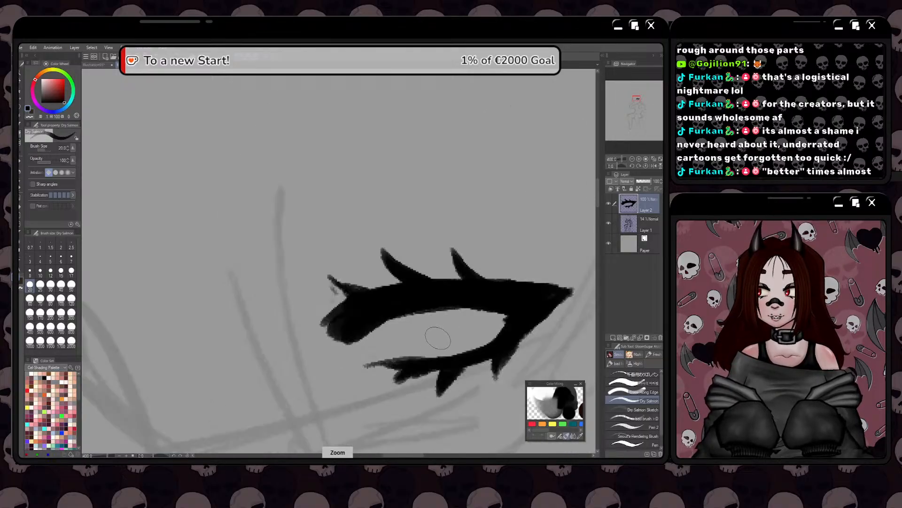
{"action": "mouse_move", "coordinate": [423, 368]}
{"action": "left_mouse_down"}
{"action": "mouse_move", "coordinate": [390, 391]}
{"action": "mouse_move", "coordinate": [415, 369]}
{"action": "mouse_move", "coordinate": [416, 381]}
{"action": "mouse_move", "coordinate": [409, 287]}
{"action": "mouse_move", "coordinate": [393, 292]}
{"action": "mouse_move", "coordinate": [413, 265]}
{"action": "left_mouse_up"}
{"action": "key", "text": "ctrl+z"}
{"action": "key", "text": "ctrl+z"}
{"action": "scroll", "coordinate": [423, 362], "scroll_direction": "down", "scroll_amount": 2}
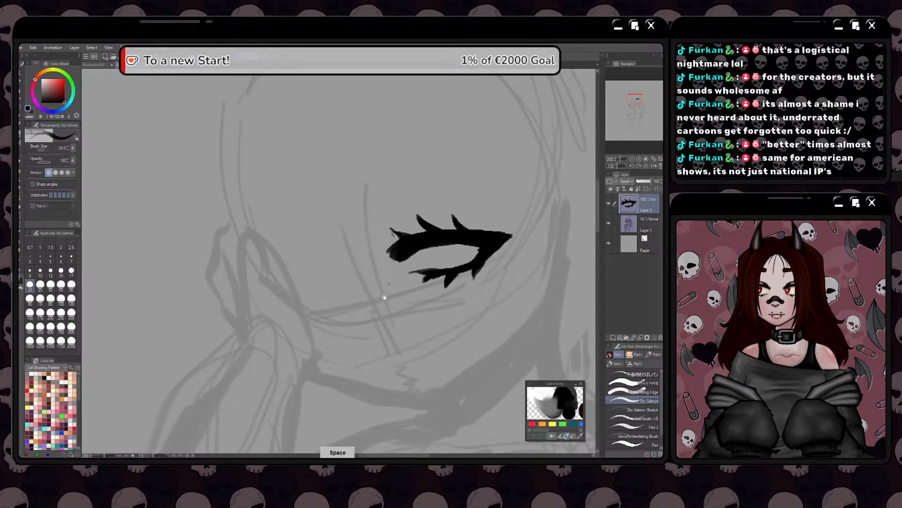
{"action": "left_click_drag", "start_coordinate": [384, 306], "coordinate": [403, 318]}
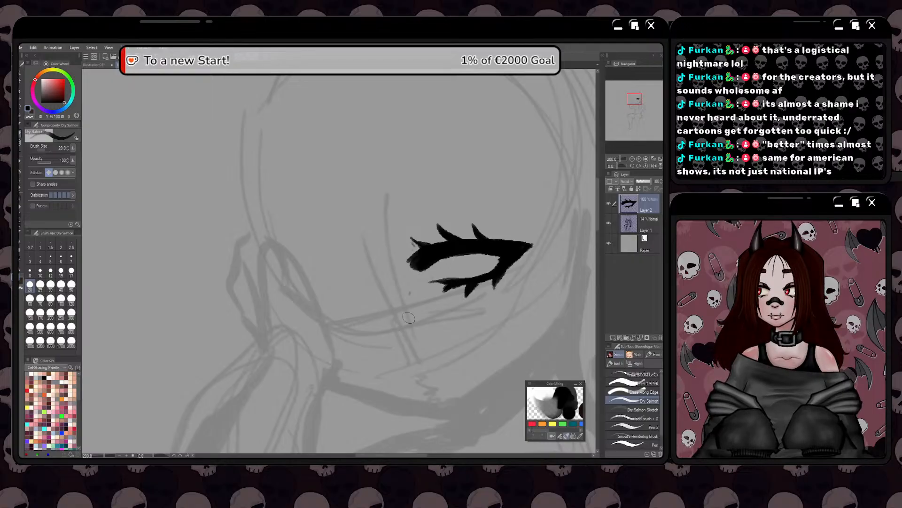
{"action": "left_click_drag", "start_coordinate": [409, 316], "coordinate": [411, 342]}
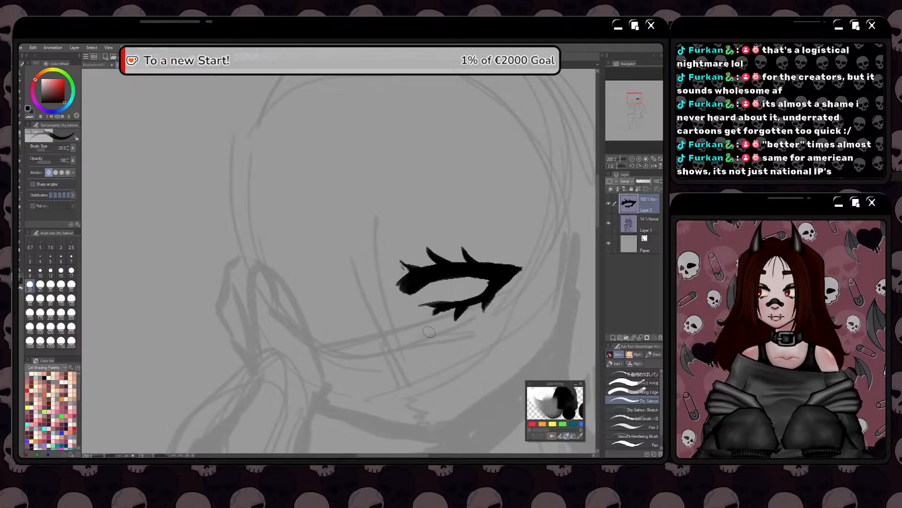
{"action": "key", "text": "space"}
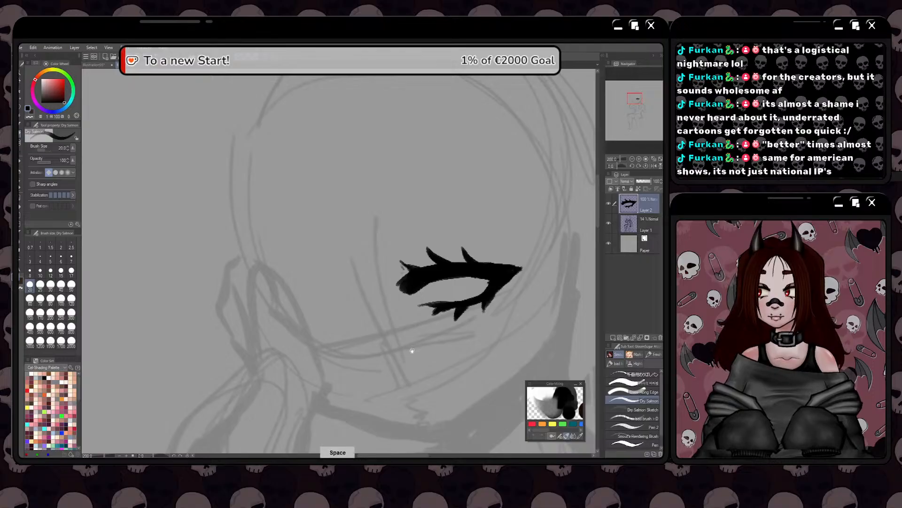
{"action": "mouse_move", "coordinate": [410, 348]}
{"action": "left_mouse_down"}
{"action": "mouse_move", "coordinate": [403, 314]}
{"action": "mouse_move", "coordinate": [416, 323]}
{"action": "mouse_move", "coordinate": [383, 331]}
{"action": "left_mouse_up"}
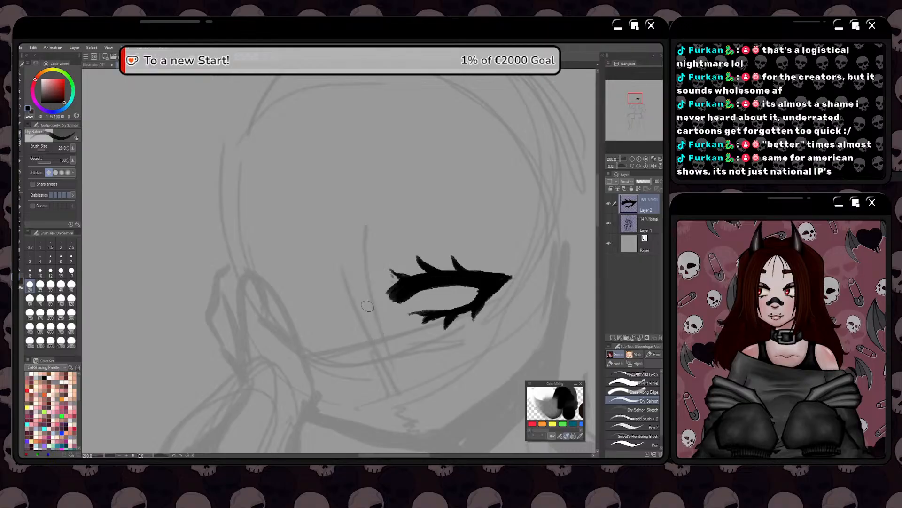
{"action": "left_click_drag", "start_coordinate": [368, 363], "coordinate": [393, 321]}
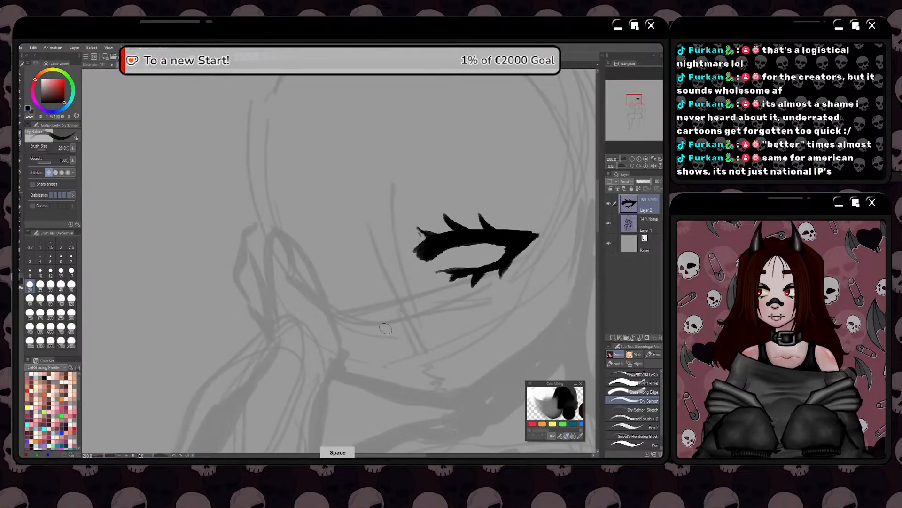
{"action": "left_click_drag", "start_coordinate": [383, 259], "coordinate": [365, 278]}
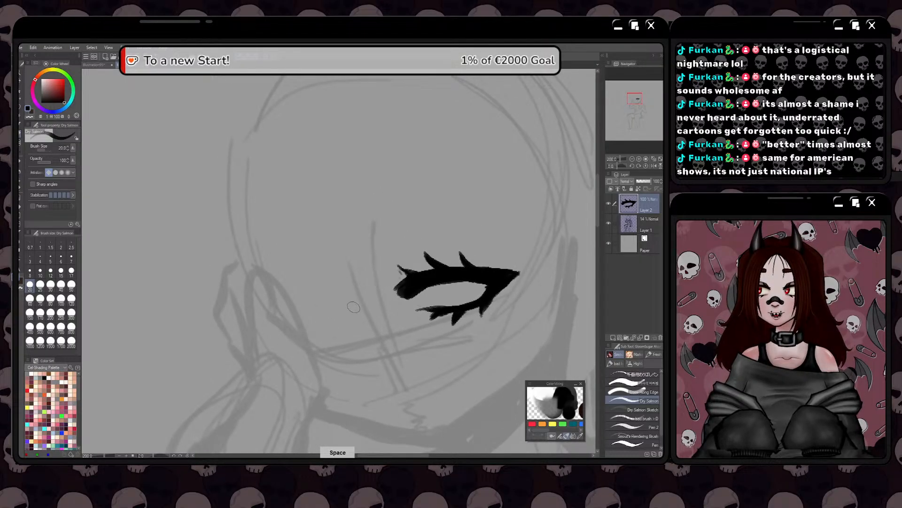
{"action": "left_click_drag", "start_coordinate": [354, 342], "coordinate": [392, 328]}
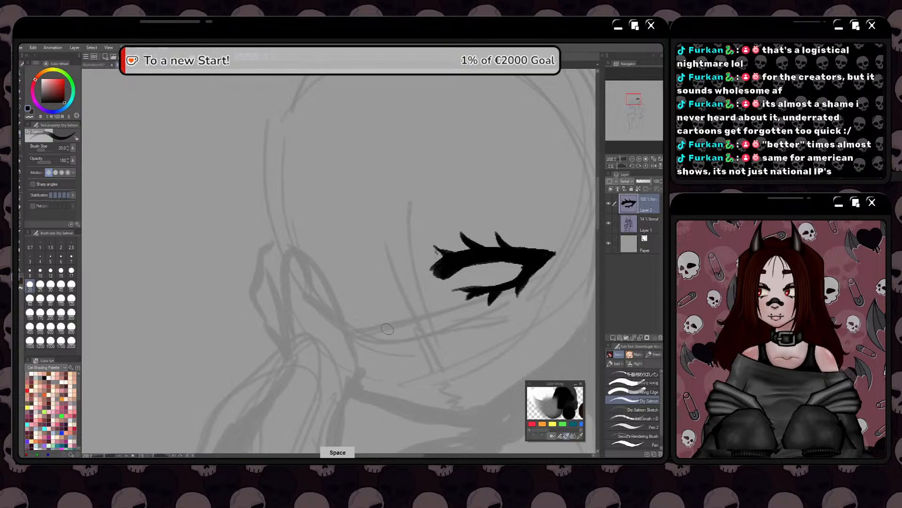
{"action": "left_click", "coordinate": [378, 339], "text": "ctrl"}
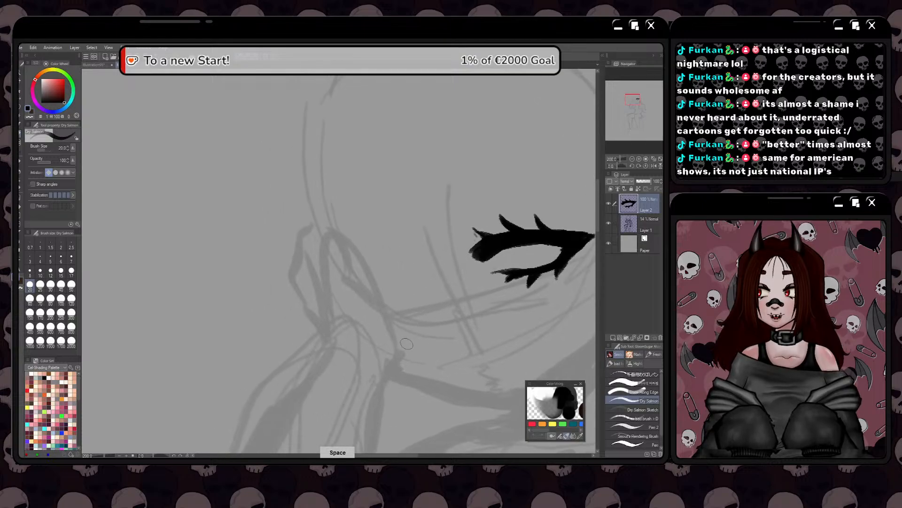
{"action": "left_click", "coordinate": [374, 340], "text": "ctrl"}
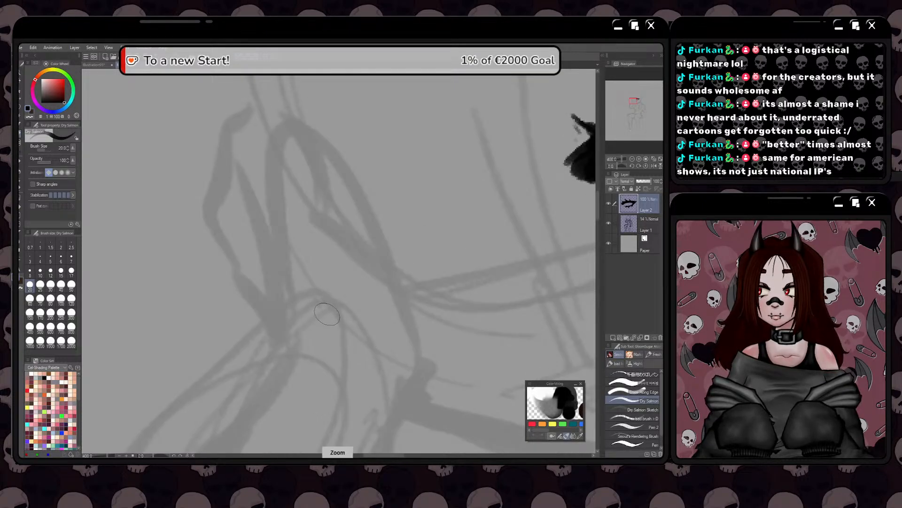
Duplicate the eye layer, mirror the copy horizontally, and place it tilted on the viewer's-left side of the face
{"action": "scroll", "coordinate": [329, 317], "scroll_direction": "down", "scroll_amount": 3}
{"action": "scroll", "coordinate": [329, 319], "scroll_direction": "down", "scroll_amount": 1}
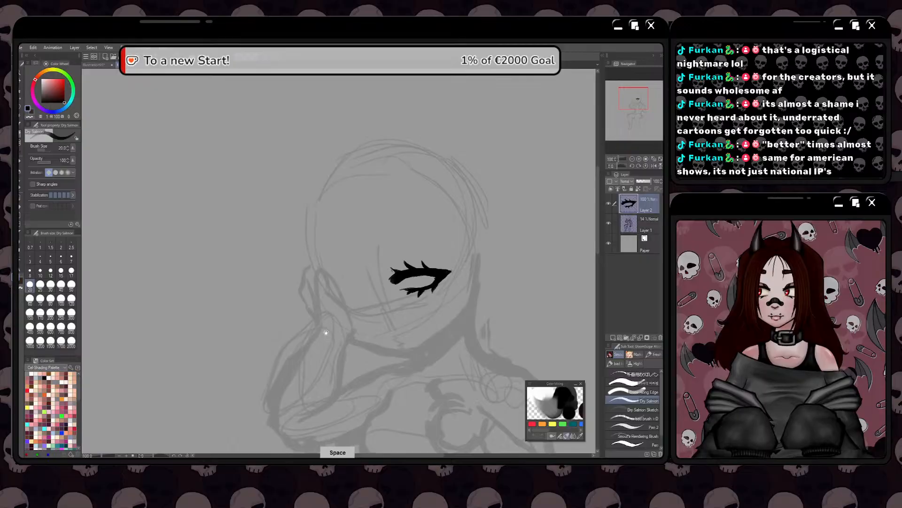
{"action": "left_click_drag", "start_coordinate": [332, 329], "coordinate": [341, 332]}
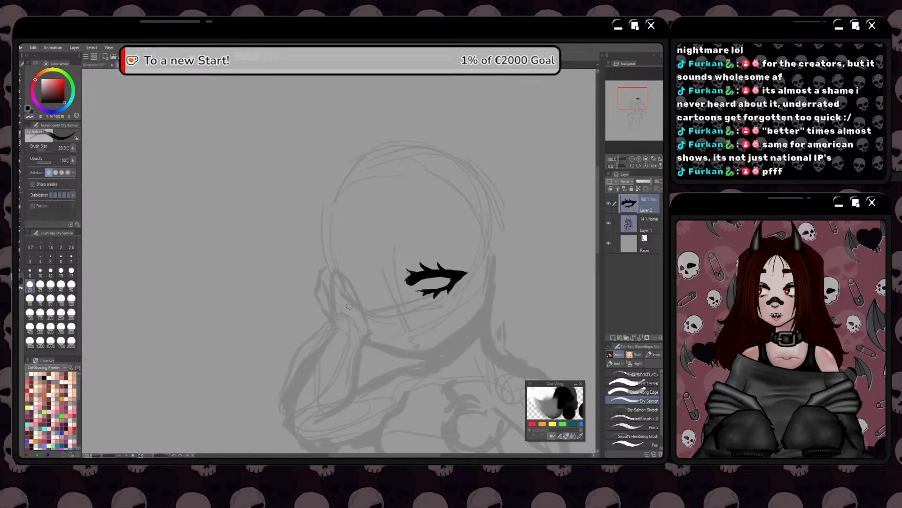
{"action": "key", "text": "ctrl+v"}
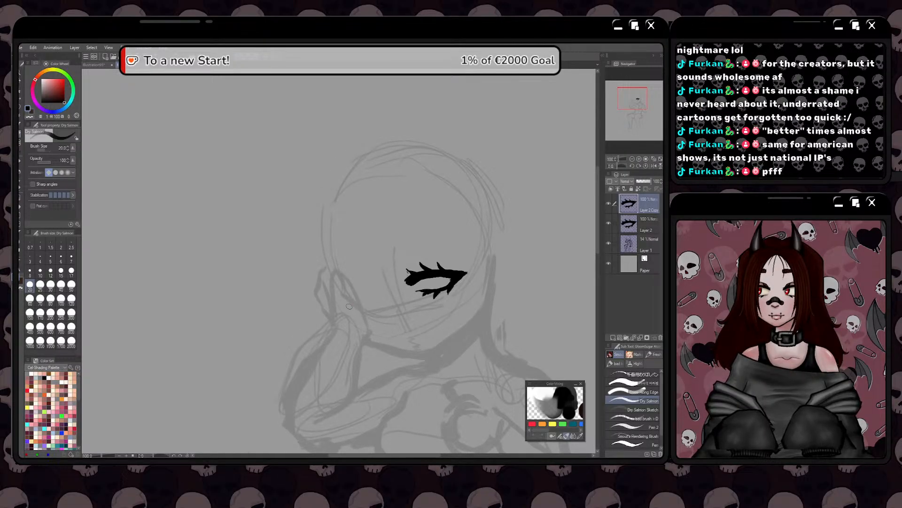
{"action": "key", "text": "ctrl+t"}
{"action": "right_click", "coordinate": [419, 285]}
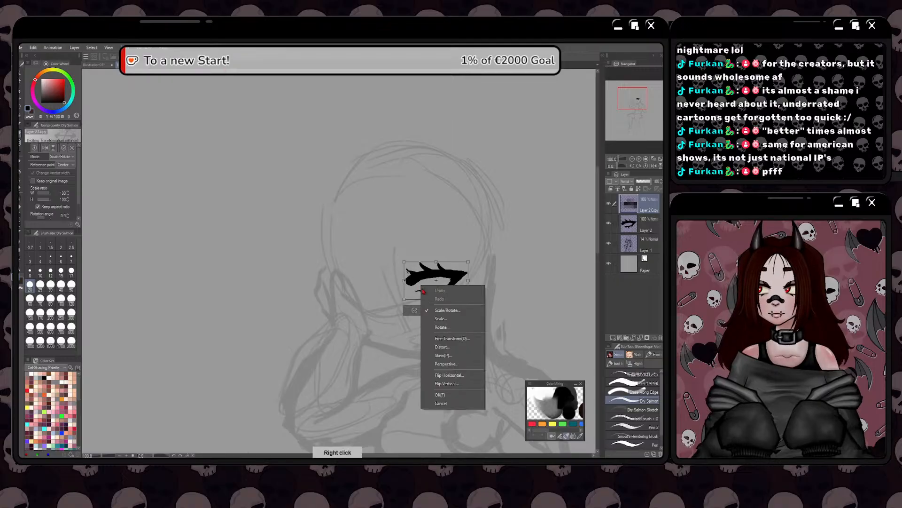
{"action": "left_click", "coordinate": [446, 381]}
{"action": "left_click_drag", "start_coordinate": [425, 285], "coordinate": [346, 296]}
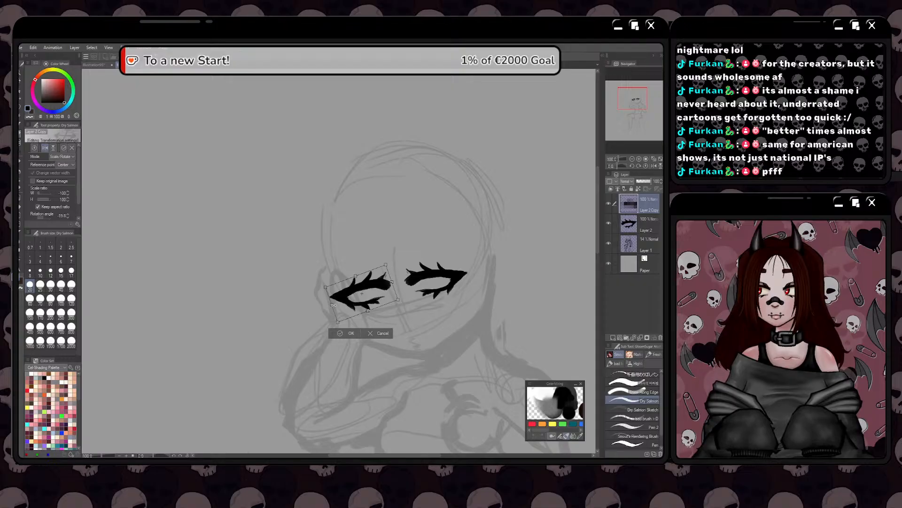
Free-transform the mirrored eye copy, pulling its outer corner inward and slightly up to narrow it, and apply the transform
{"action": "right_click", "coordinate": [345, 304]}
{"action": "left_click", "coordinate": [371, 360]}
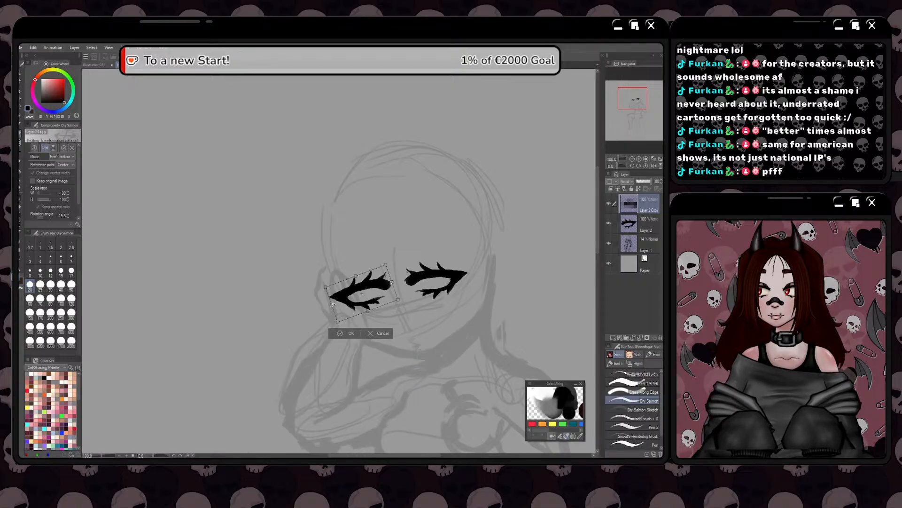
{"action": "left_click_drag", "start_coordinate": [331, 304], "coordinate": [339, 298]}
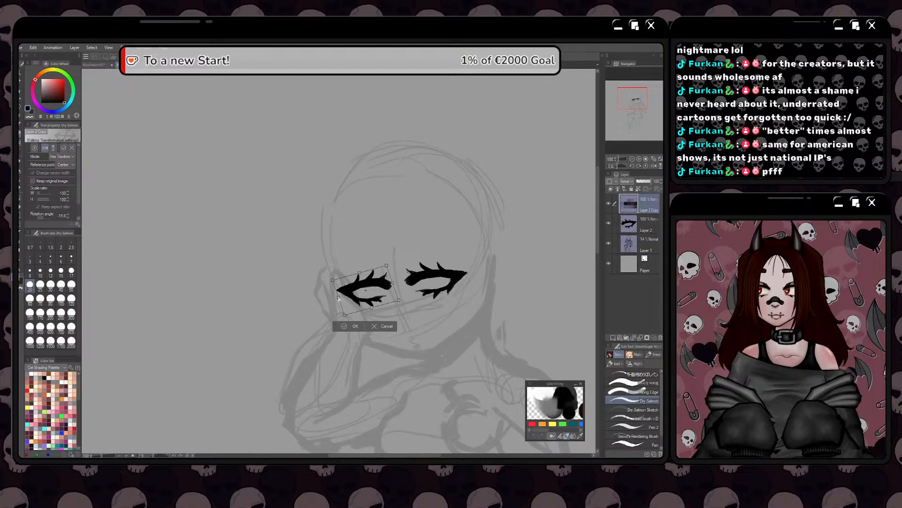
{"action": "left_click", "coordinate": [345, 326]}
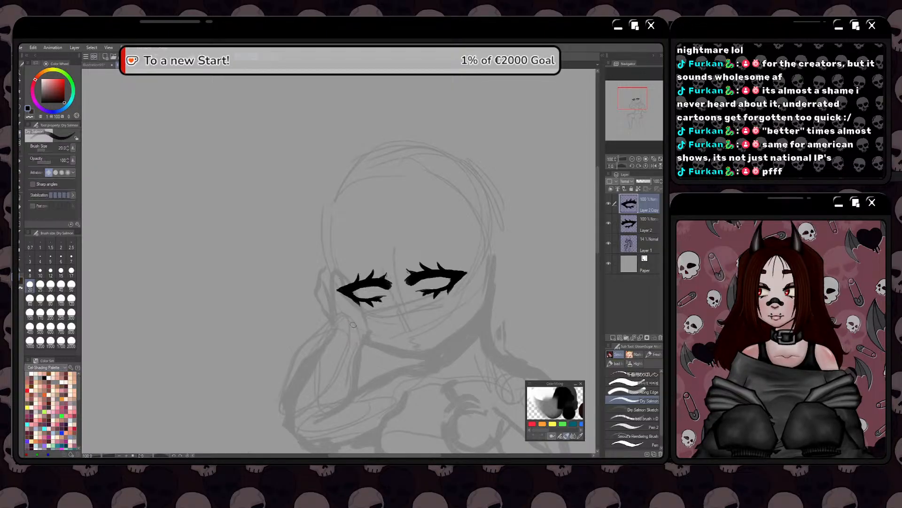
Free-transform the original eye on Layer 2, adjusting its tilt, width and lower edge so it pairs with the mirrored eye
{"action": "left_click", "coordinate": [609, 216]}
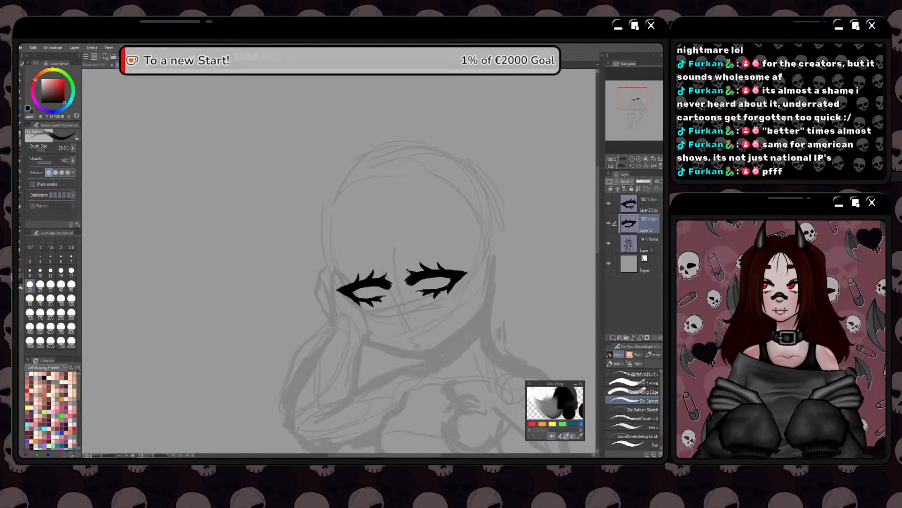
{"action": "left_click", "coordinate": [200, 57]}
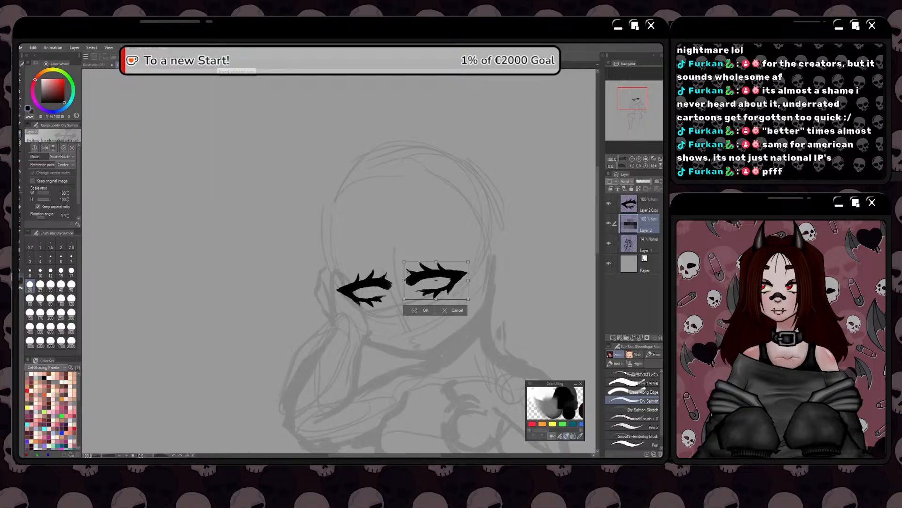
{"action": "right_click", "coordinate": [426, 290]}
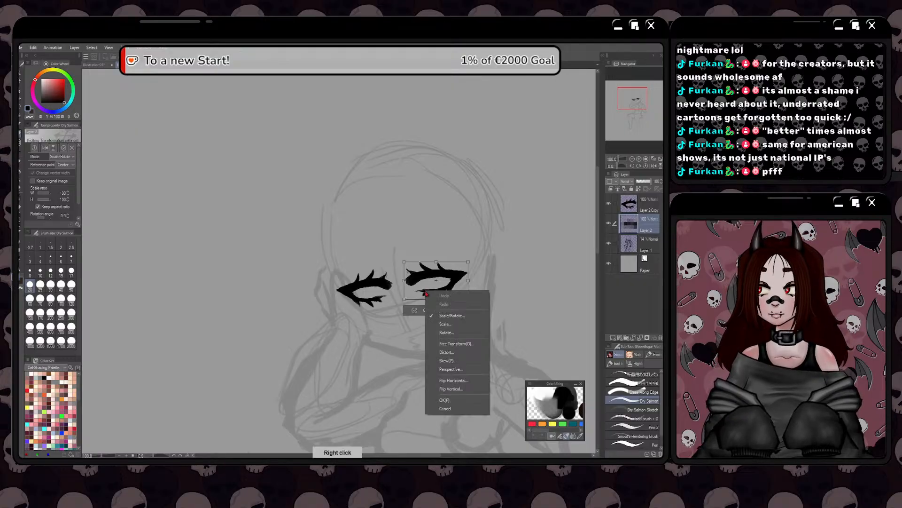
{"action": "left_click", "coordinate": [451, 348]}
{"action": "left_click_drag", "start_coordinate": [404, 280], "coordinate": [405, 284]}
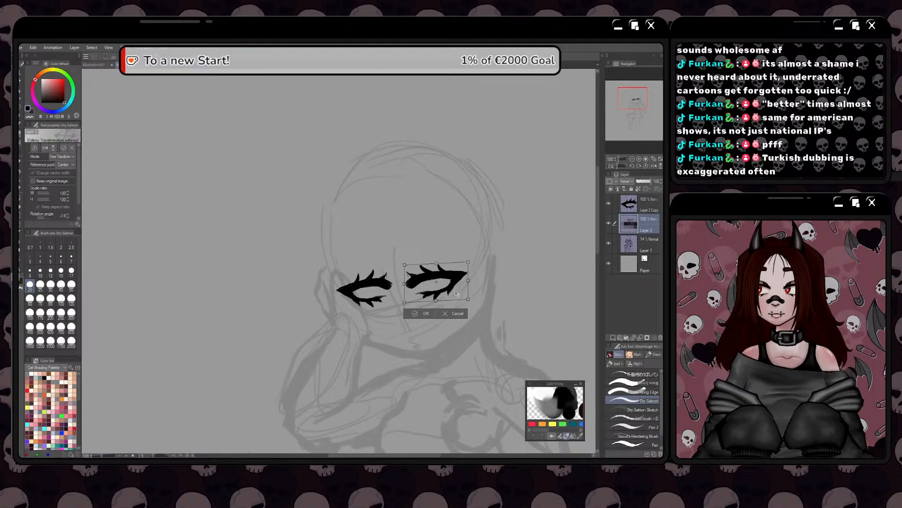
{"action": "left_click_drag", "start_coordinate": [419, 291], "coordinate": [469, 281]}
{"action": "scroll", "coordinate": [467, 304], "scroll_direction": "down", "scroll_amount": 1}
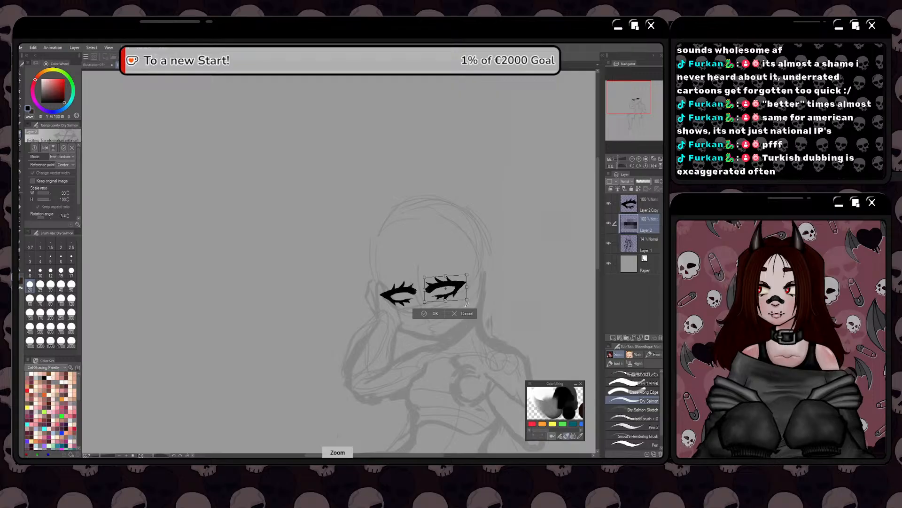
{"action": "left_click_drag", "start_coordinate": [469, 301], "coordinate": [474, 280]}
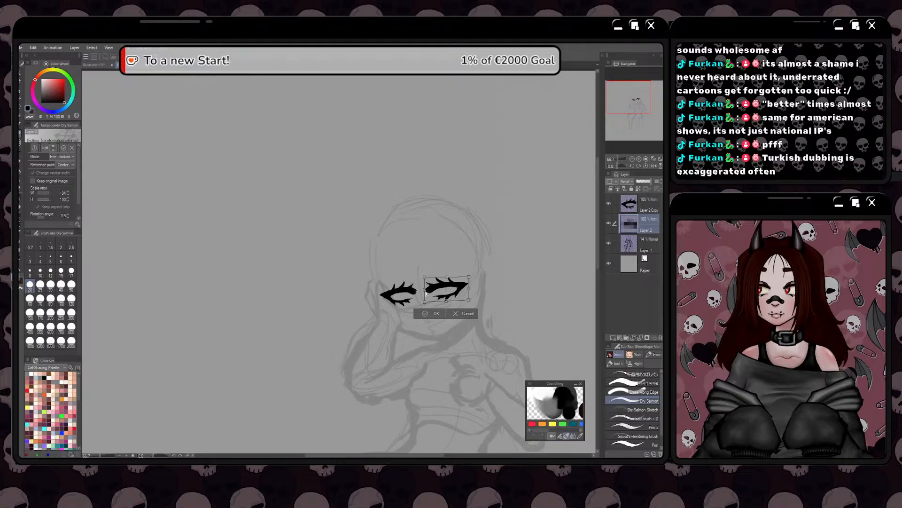
{"action": "left_click_drag", "start_coordinate": [425, 302], "coordinate": [425, 301]}
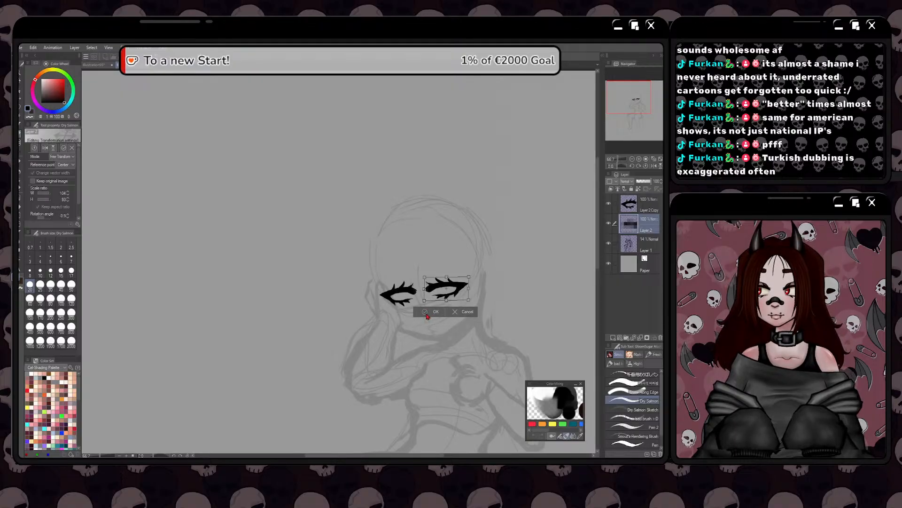
{"action": "key", "text": "Return"}
{"action": "key", "text": "ctrl+shift+z"}
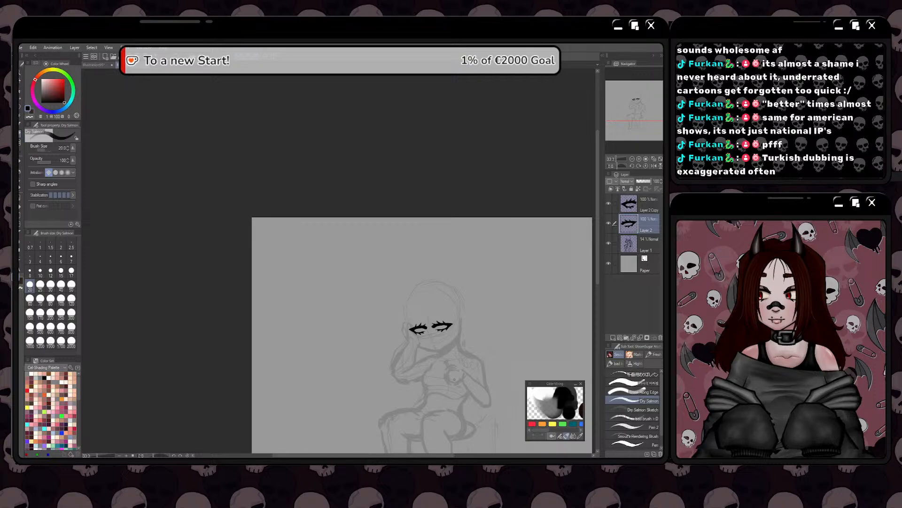
Undo the accidental layer mask on the mirrored eye copy and merge that copy into Layer 2
{"action": "left_click", "coordinate": [630, 207]}
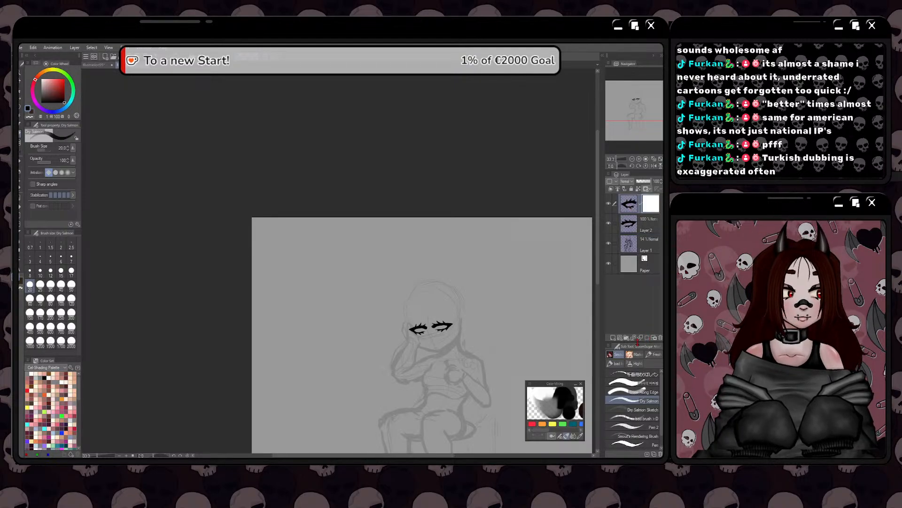
{"action": "key", "text": "ctrl+z"}
{"action": "key", "text": "ctrl+z"}
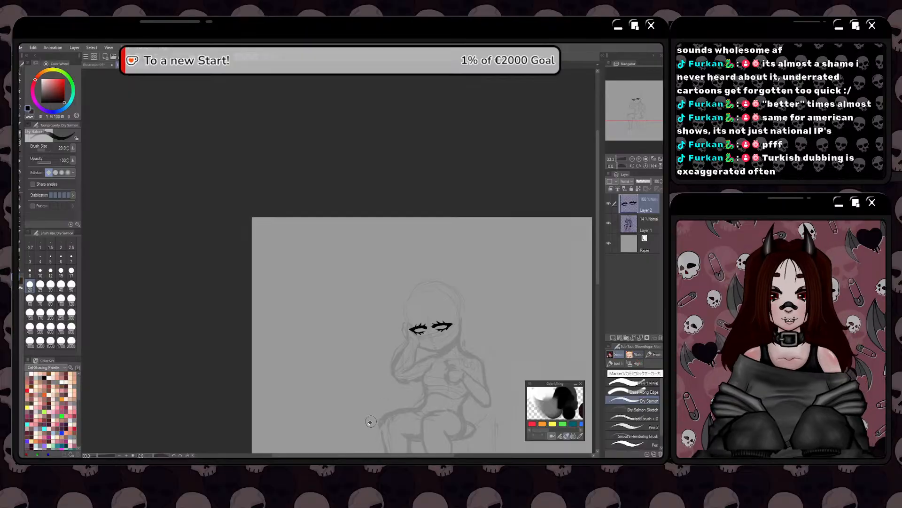
Examine the shape and alignment of both eyes in close-up and against the whole head sketch
{"action": "scroll", "coordinate": [426, 374], "scroll_direction": "up", "scroll_amount": 2}
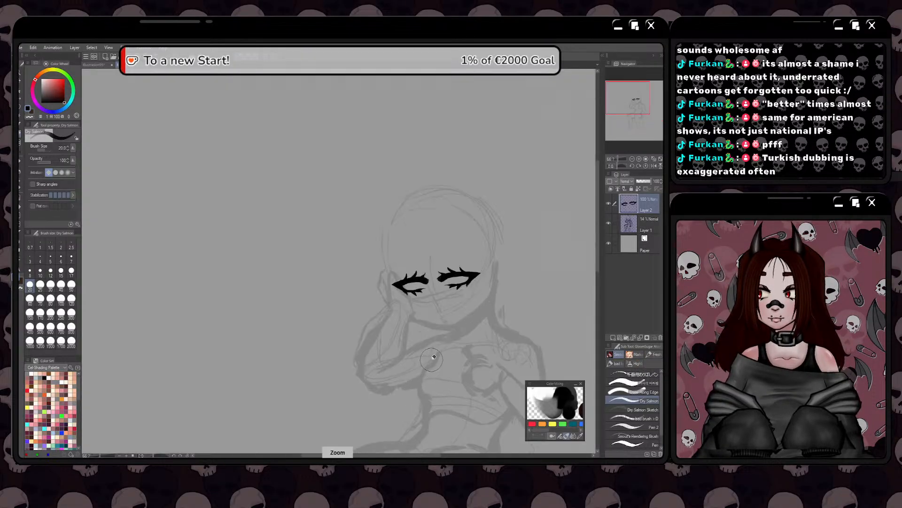
{"action": "scroll", "coordinate": [429, 292], "scroll_direction": "up", "scroll_amount": 2}
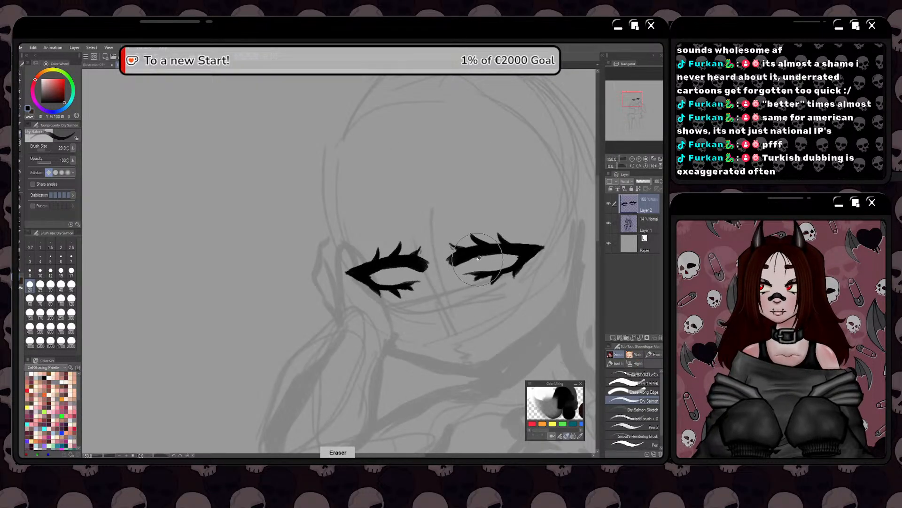
{"action": "key", "text": "e"}
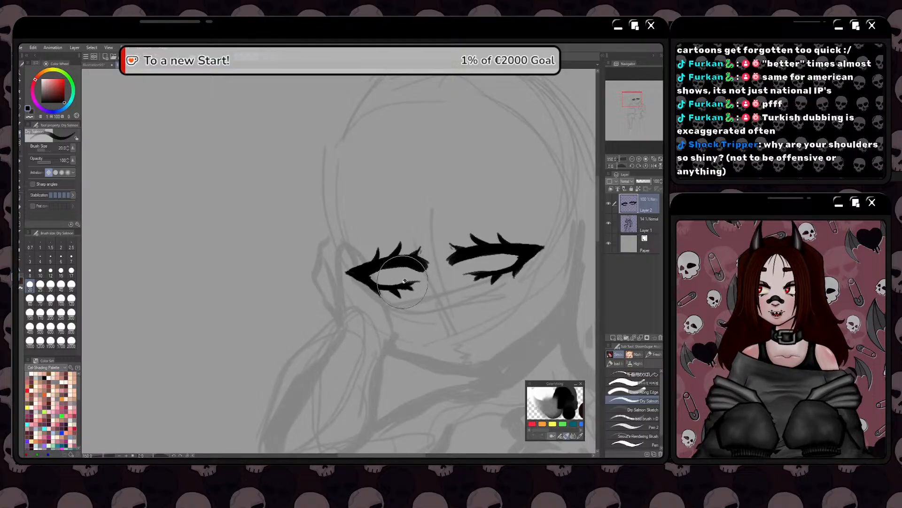
{"action": "key", "text": "space"}
{"action": "left_click_drag", "start_coordinate": [406, 278], "coordinate": [410, 296]}
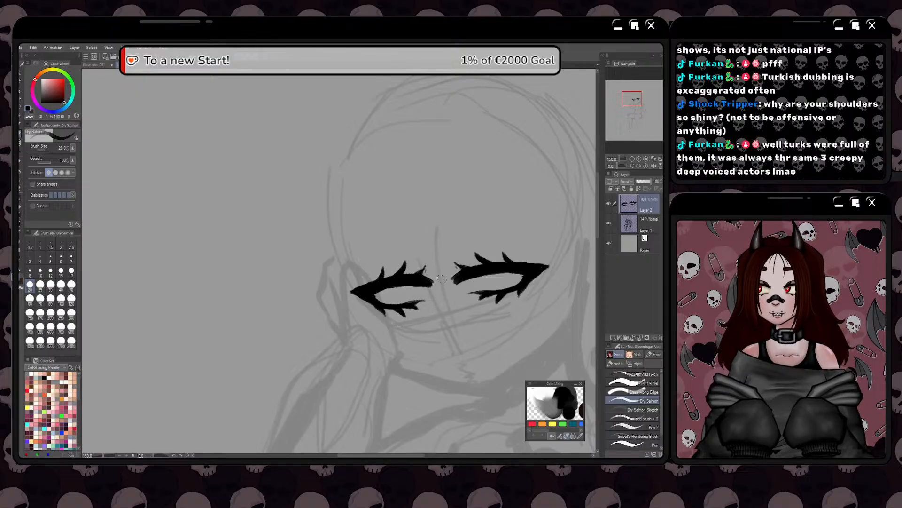
{"action": "scroll", "coordinate": [455, 281], "scroll_direction": "up", "scroll_amount": 1}
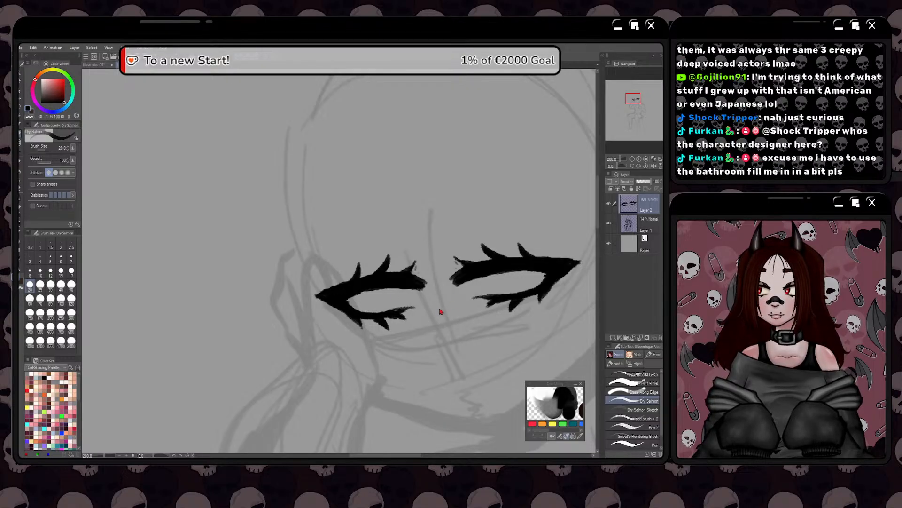
{"action": "scroll", "coordinate": [406, 305], "scroll_direction": "down", "scroll_amount": 1}
{"action": "scroll", "coordinate": [359, 299], "scroll_direction": "down", "scroll_amount": 2}
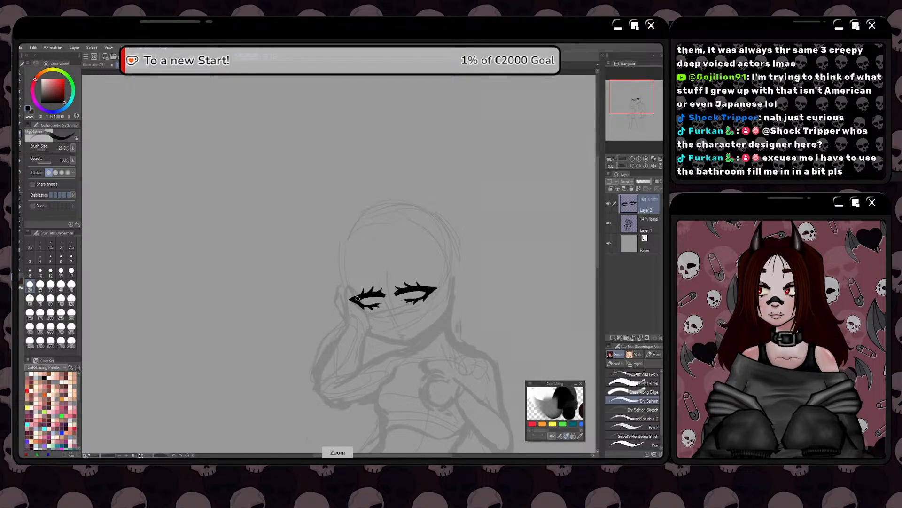
Lasso the viewer's-left eye and free-transform it so its outer side sits slightly lower
{"action": "scroll", "coordinate": [357, 298], "scroll_direction": "up", "scroll_amount": 1}
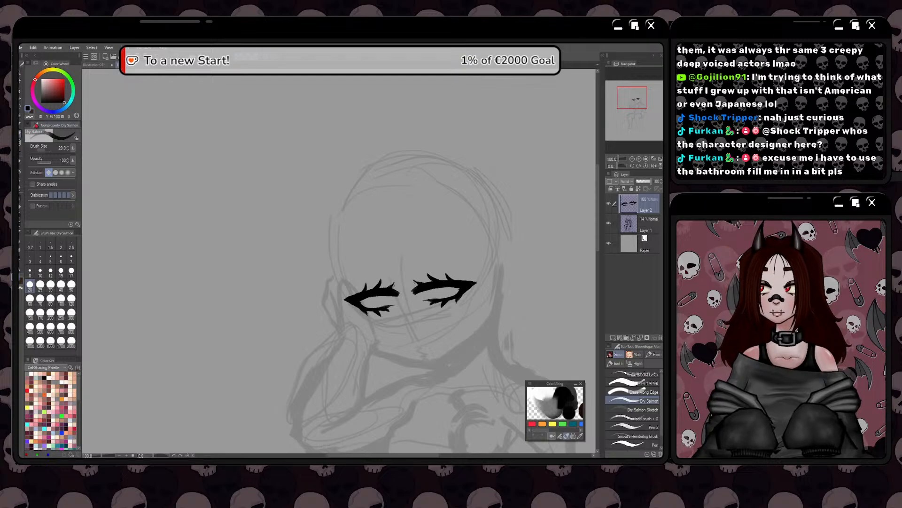
{"action": "left_click", "coordinate": [20, 107]}
{"action": "mouse_move", "coordinate": [402, 276]}
{"action": "left_mouse_down"}
{"action": "mouse_move", "coordinate": [391, 327]}
{"action": "mouse_move", "coordinate": [324, 292]}
{"action": "mouse_move", "coordinate": [364, 269]}
{"action": "left_mouse_up"}
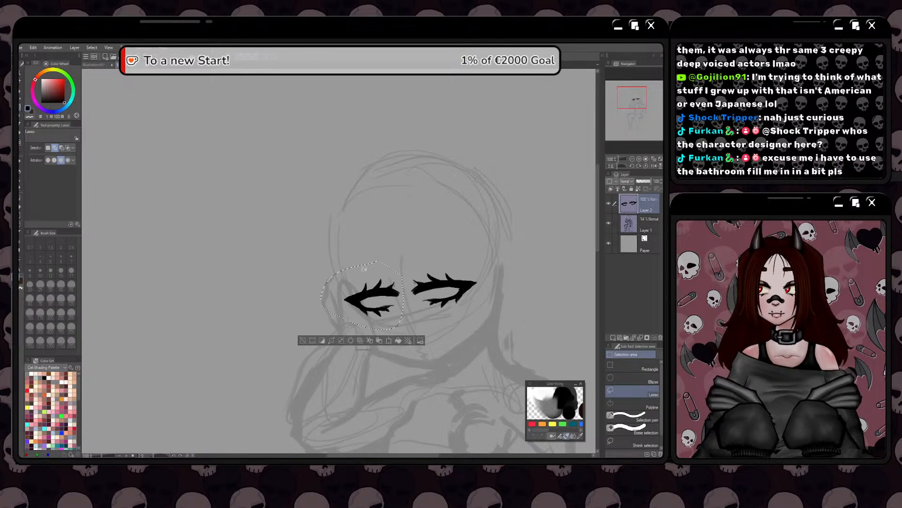
{"action": "left_click", "coordinate": [389, 339]}
{"action": "right_click", "coordinate": [360, 362]}
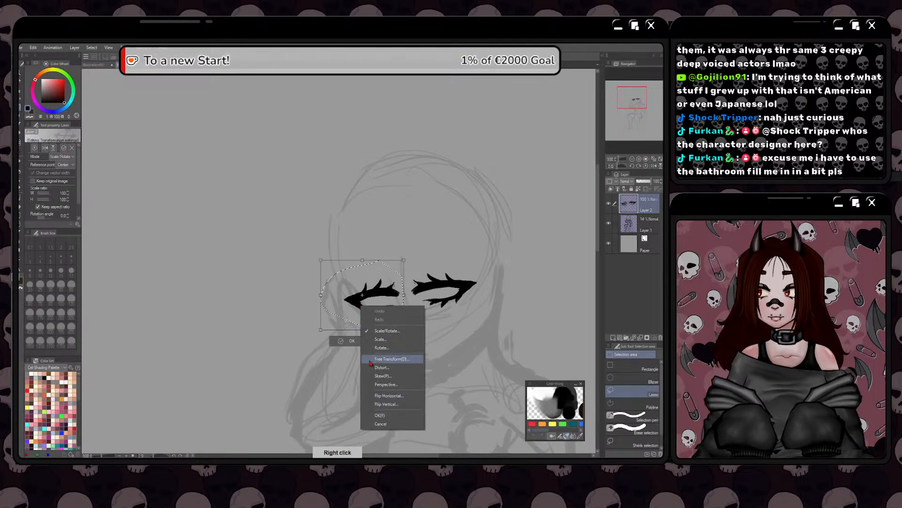
{"action": "key", "text": "Escape"}
{"action": "left_click_drag", "start_coordinate": [314, 298], "coordinate": [319, 299]}
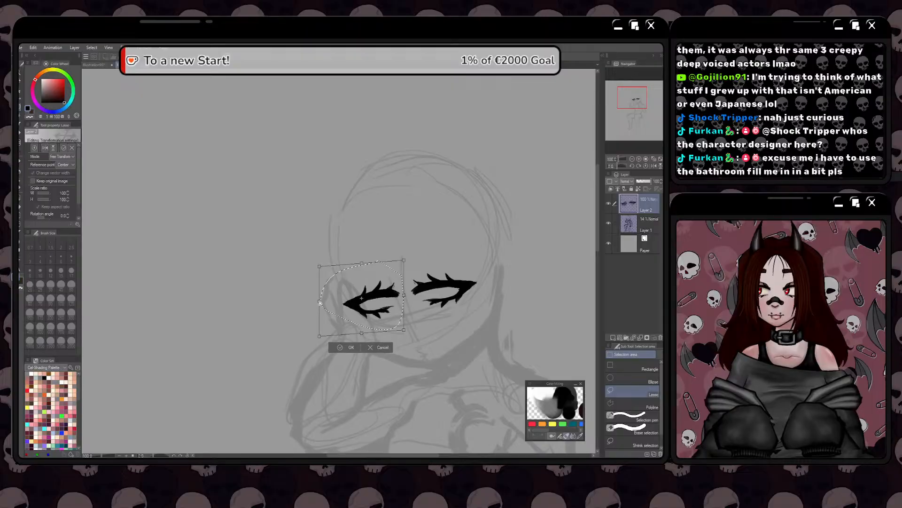
{"action": "left_click", "coordinate": [348, 350]}
Fine-tune the selected viewer's-left eye with a slight scale and position transform, and clear the selection
{"action": "left_click", "coordinate": [378, 344]}
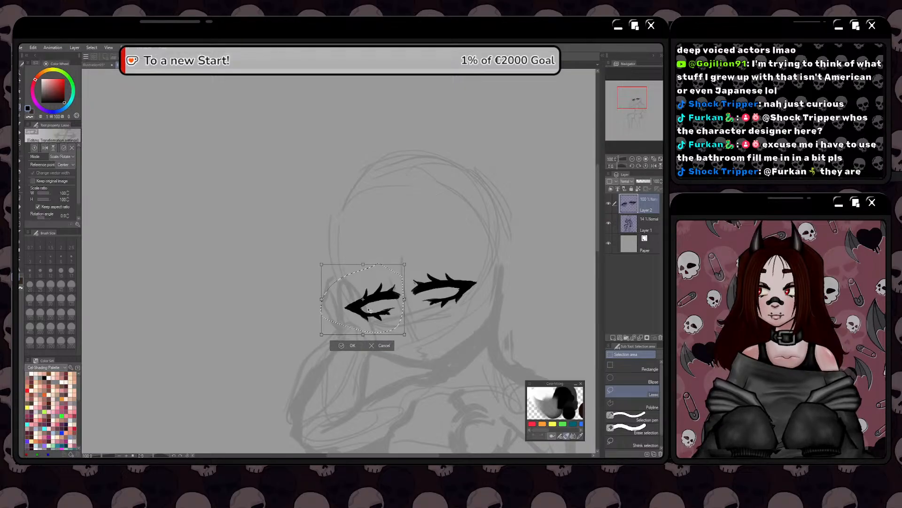
{"action": "left_click", "coordinate": [339, 347]}
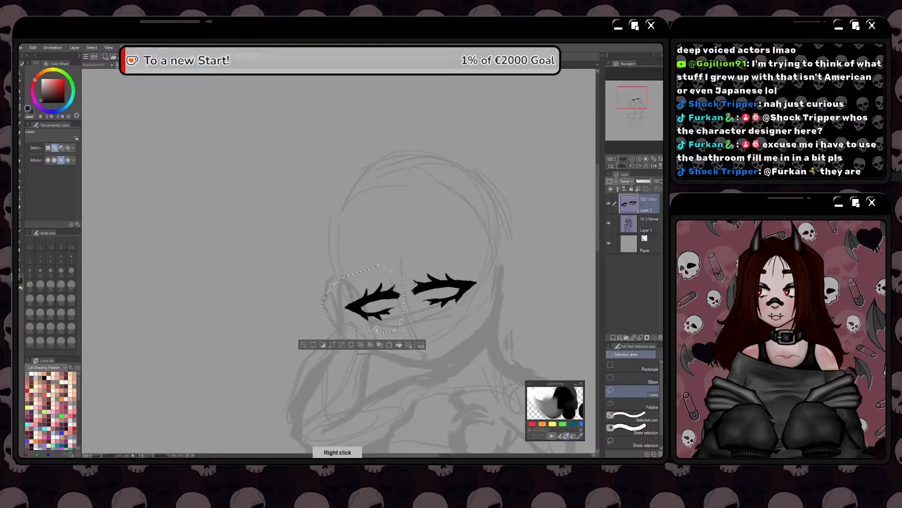
{"action": "left_click", "coordinate": [390, 346]}
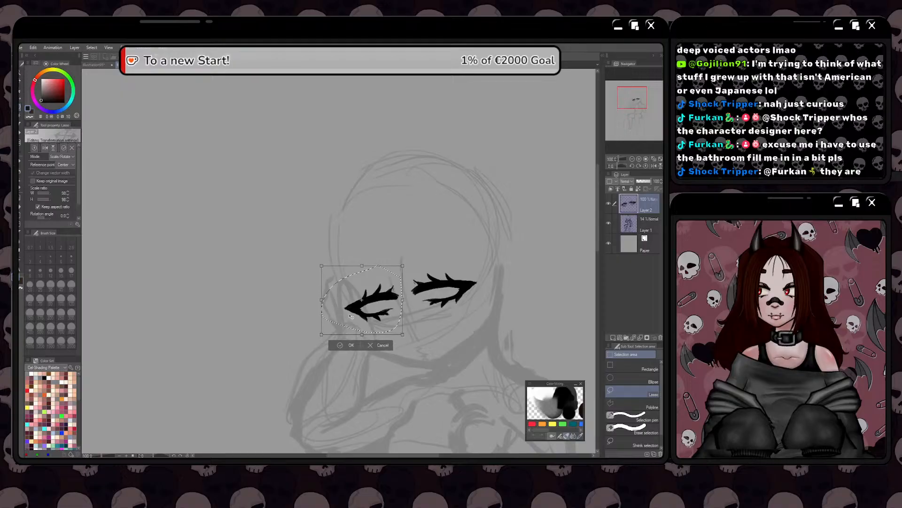
{"action": "left_click", "coordinate": [341, 347]}
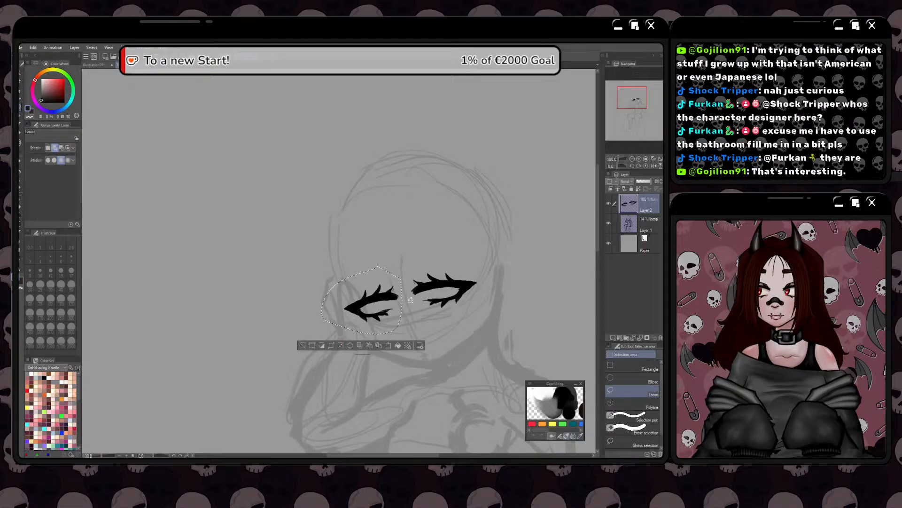
{"action": "left_click", "coordinate": [304, 345]}
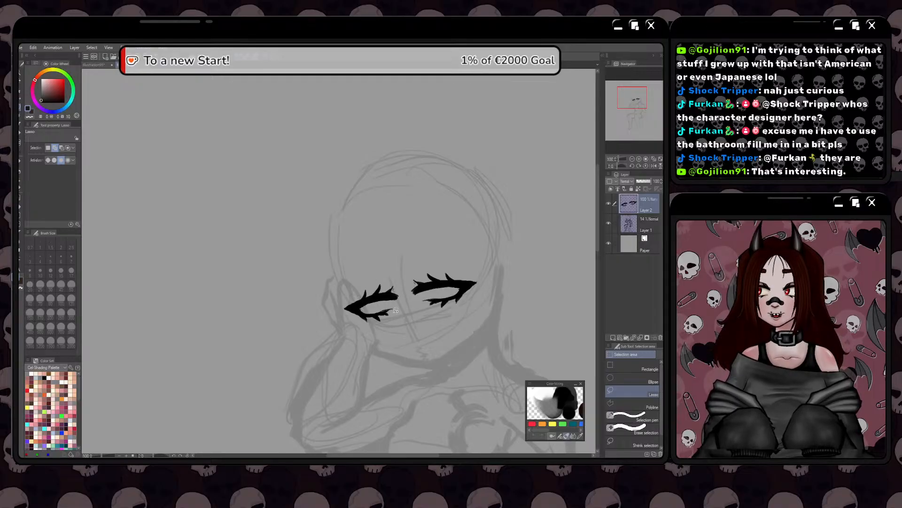
Lasso the viewer's-right eye, fine-tune it with a small scale/rotate transform, and clear the selection
{"action": "key", "text": "space"}
{"action": "left_click_drag", "start_coordinate": [397, 309], "coordinate": [371, 319]}
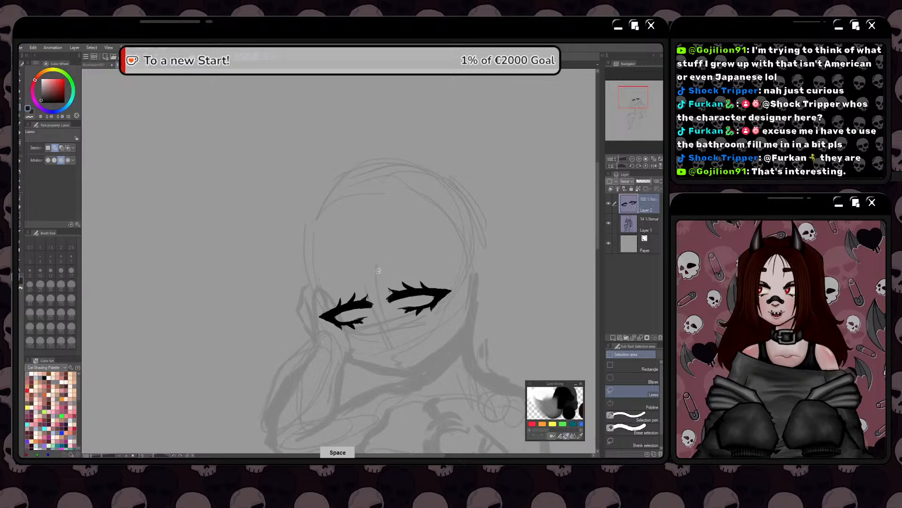
{"action": "mouse_move", "coordinate": [375, 271]}
{"action": "left_mouse_down"}
{"action": "mouse_move", "coordinate": [423, 335]}
{"action": "mouse_move", "coordinate": [463, 277]}
{"action": "mouse_move", "coordinate": [407, 237]}
{"action": "left_mouse_up"}
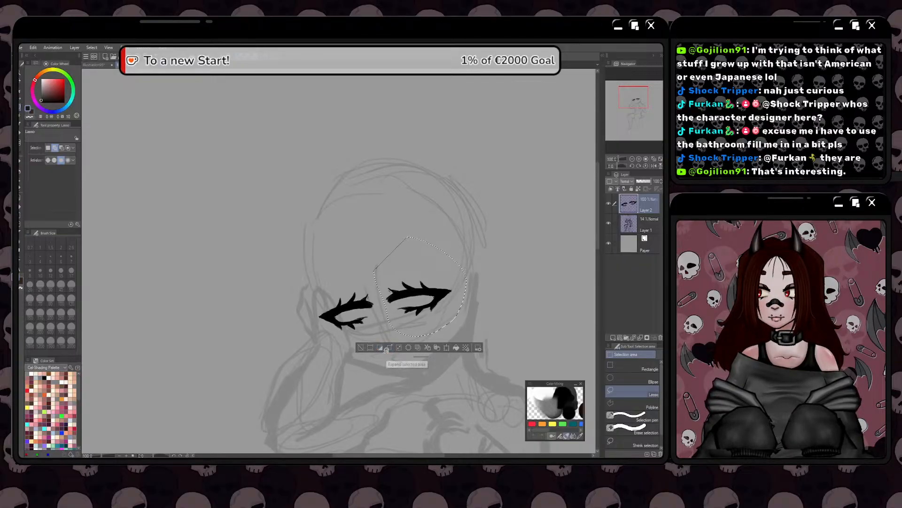
{"action": "key", "text": "space"}
{"action": "left_click_drag", "start_coordinate": [418, 317], "coordinate": [446, 306]}
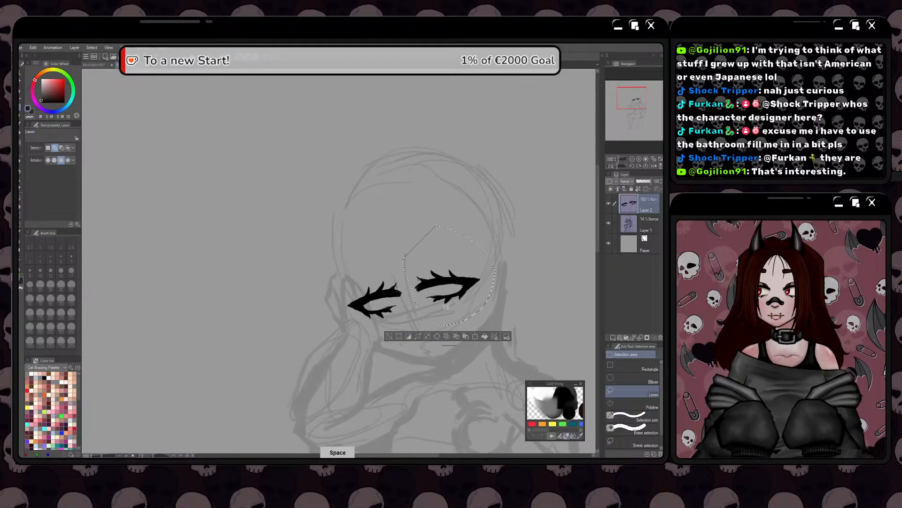
{"action": "left_click", "coordinate": [476, 337]}
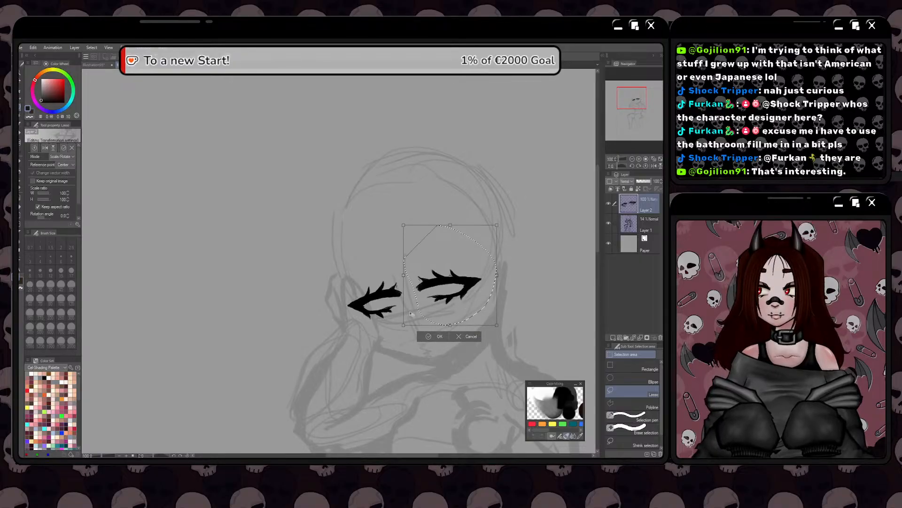
{"action": "left_click", "coordinate": [425, 337]}
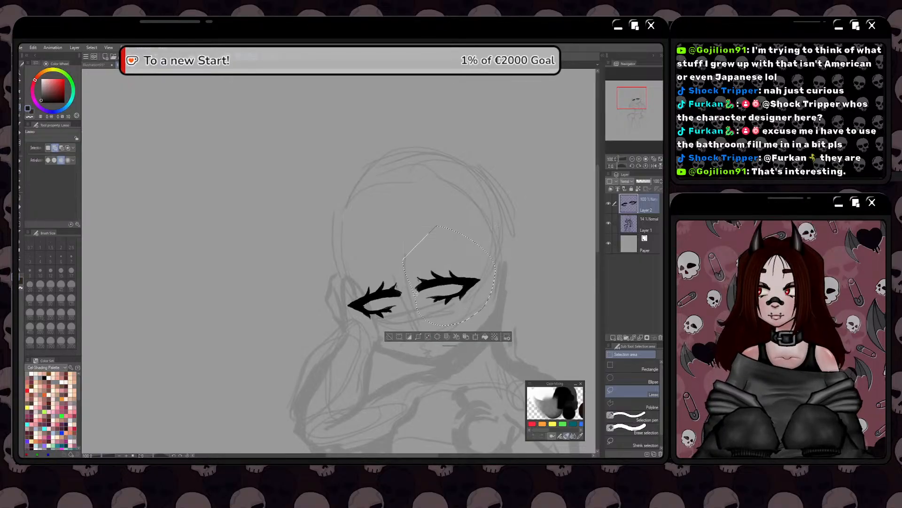
{"action": "left_click", "coordinate": [389, 337]}
Free-transform both eyes together, narrowing them slightly from the viewer's-left side and tilting them a little to match the face, and apply it
{"action": "key", "text": "ctrl+t"}
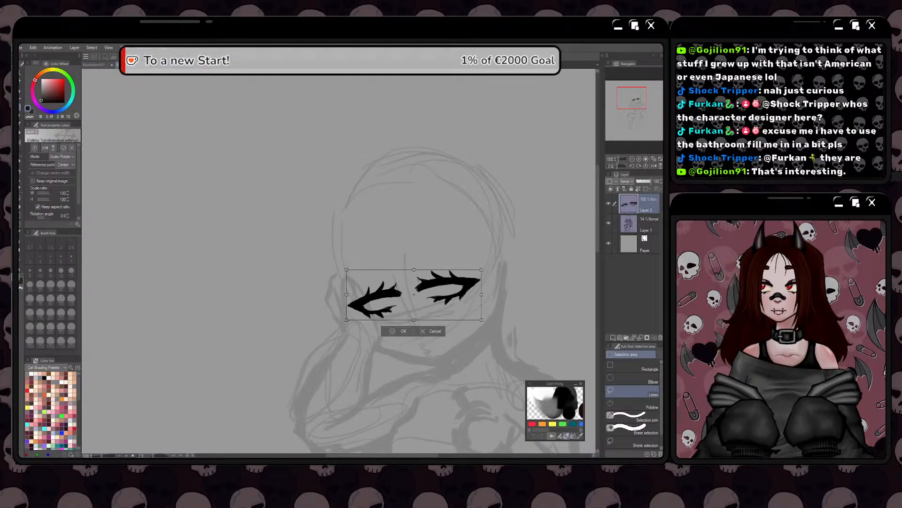
{"action": "right_click", "coordinate": [385, 305]}
{"action": "left_click", "coordinate": [405, 361]}
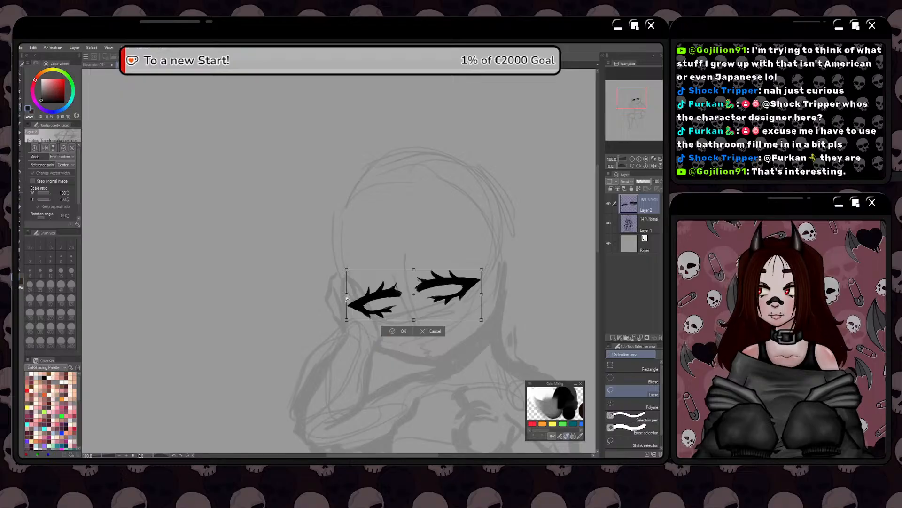
{"action": "left_click_drag", "start_coordinate": [347, 296], "coordinate": [351, 296]}
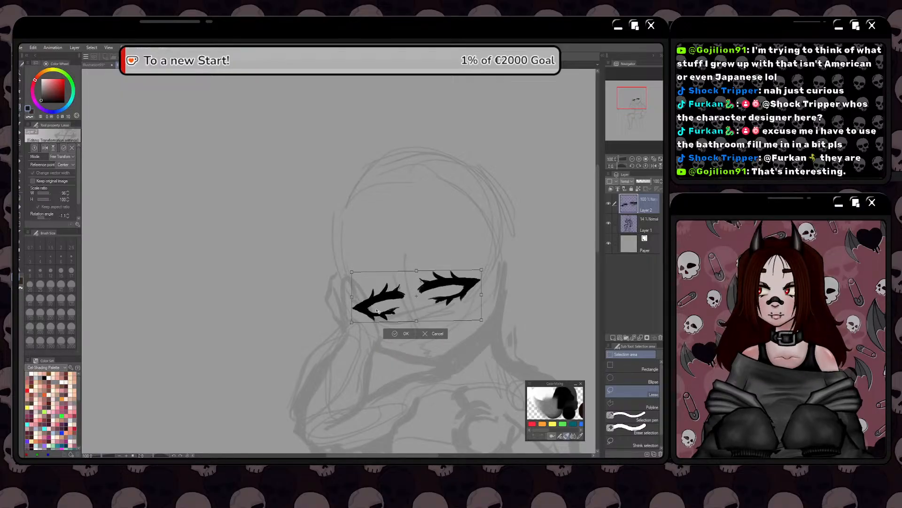
{"action": "left_click_drag", "start_coordinate": [481, 294], "coordinate": [481, 293]}
{"action": "left_click_drag", "start_coordinate": [378, 309], "coordinate": [329, 302]}
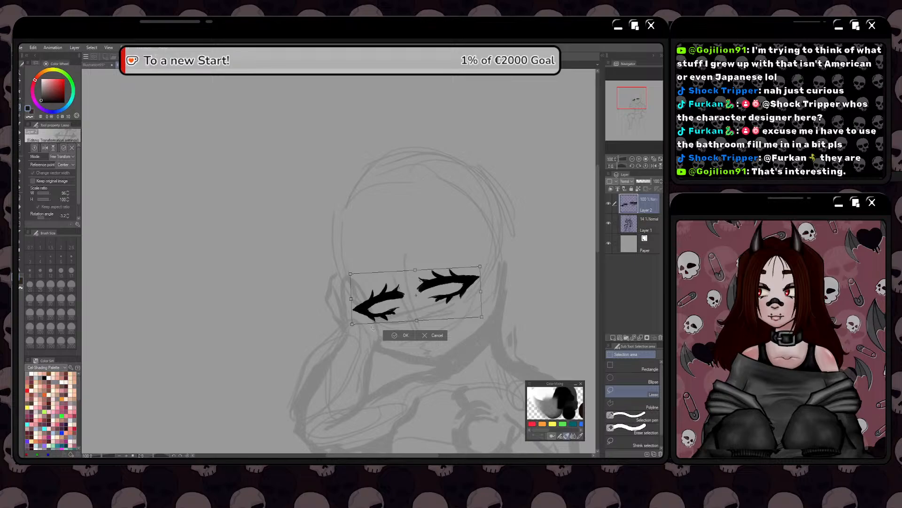
{"action": "left_click_drag", "start_coordinate": [331, 301], "coordinate": [331, 296]}
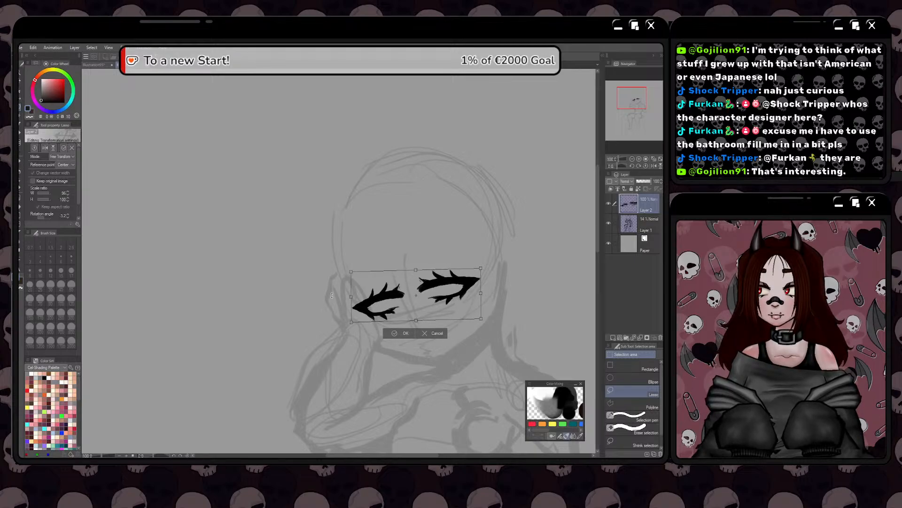
{"action": "left_click", "coordinate": [389, 337]}
Erase the upper lashes of the viewer's-left eye, leaving a clean upper lid shape
{"action": "scroll", "coordinate": [359, 248], "scroll_direction": "up", "scroll_amount": 2}
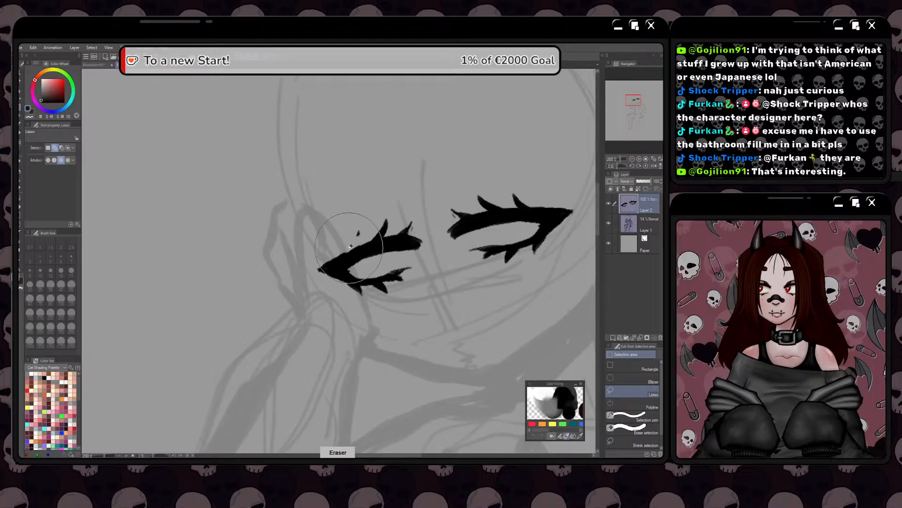
{"action": "key", "text": "p"}
{"action": "key", "text": "e"}
{"action": "mouse_move", "coordinate": [376, 231]}
{"action": "left_mouse_down"}
{"action": "mouse_move", "coordinate": [359, 234]}
{"action": "mouse_move", "coordinate": [409, 214]}
{"action": "mouse_move", "coordinate": [365, 228]}
{"action": "left_mouse_up"}
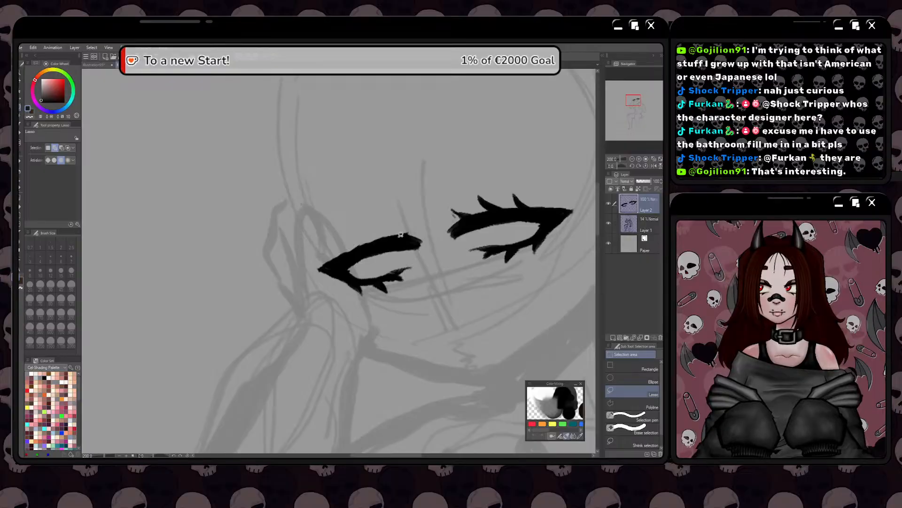
{"action": "key", "text": "ctrl+z"}
{"action": "key", "text": "p"}
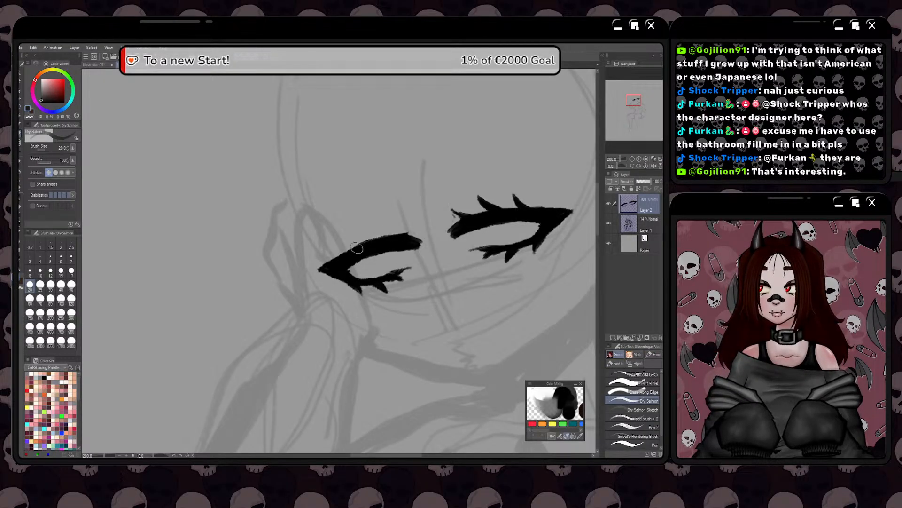
Erase the lower lashes of the viewer's-left eye back to a thin lower lid line
{"action": "key", "text": "space"}
{"action": "left_click_drag", "start_coordinate": [281, 311], "coordinate": [284, 329]}
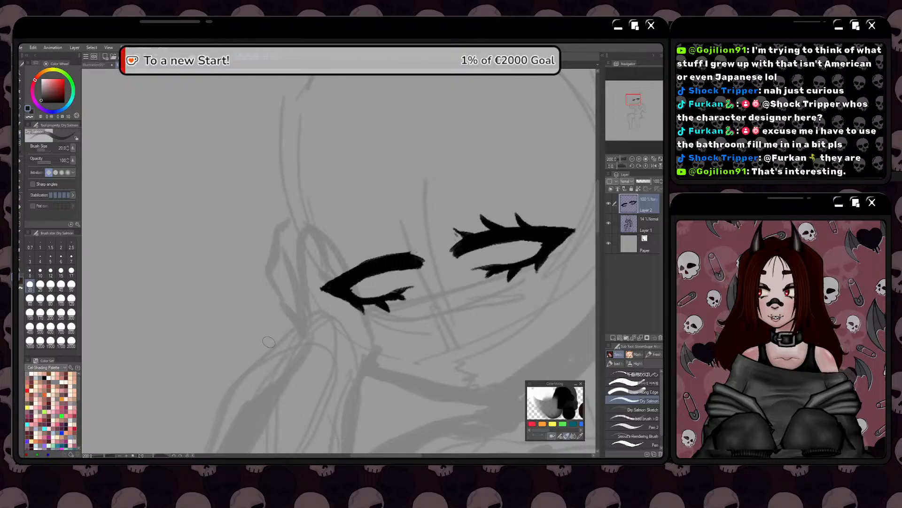
{"action": "scroll", "coordinate": [408, 307], "scroll_direction": "up", "scroll_amount": 2}
{"action": "key", "text": "e"}
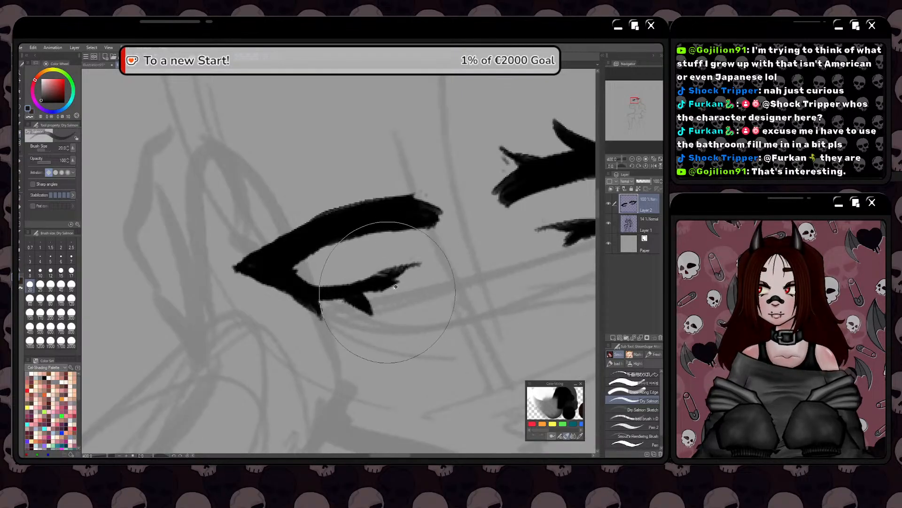
{"action": "mouse_move", "coordinate": [399, 283]}
{"action": "left_mouse_down"}
{"action": "mouse_move", "coordinate": [372, 293]}
{"action": "mouse_move", "coordinate": [373, 303]}
{"action": "mouse_move", "coordinate": [290, 306]}
{"action": "mouse_move", "coordinate": [317, 322]}
{"action": "left_mouse_up"}
{"action": "key", "text": "e"}
{"action": "key", "text": "e"}
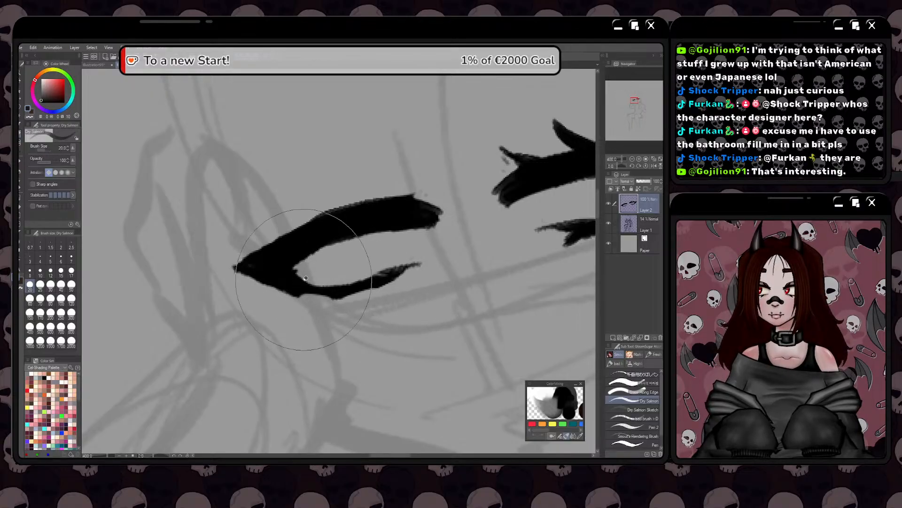
Thicken the lower lid of the viewer's-left eye and draw three new pointed lashes beneath it with the Dry Salmon brush
{"action": "mouse_move", "coordinate": [384, 281]}
{"action": "left_mouse_down"}
{"action": "mouse_move", "coordinate": [297, 292]}
{"action": "mouse_move", "coordinate": [335, 296]}
{"action": "mouse_move", "coordinate": [393, 284]}
{"action": "left_mouse_up"}
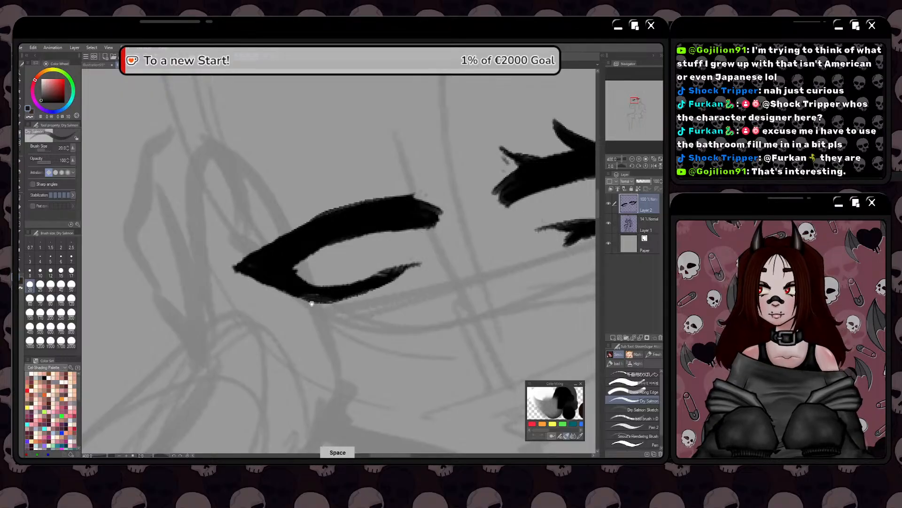
{"action": "mouse_move", "coordinate": [316, 300]}
{"action": "left_mouse_down"}
{"action": "mouse_move", "coordinate": [279, 316]}
{"action": "mouse_move", "coordinate": [306, 296]}
{"action": "mouse_move", "coordinate": [309, 322]}
{"action": "left_mouse_up"}
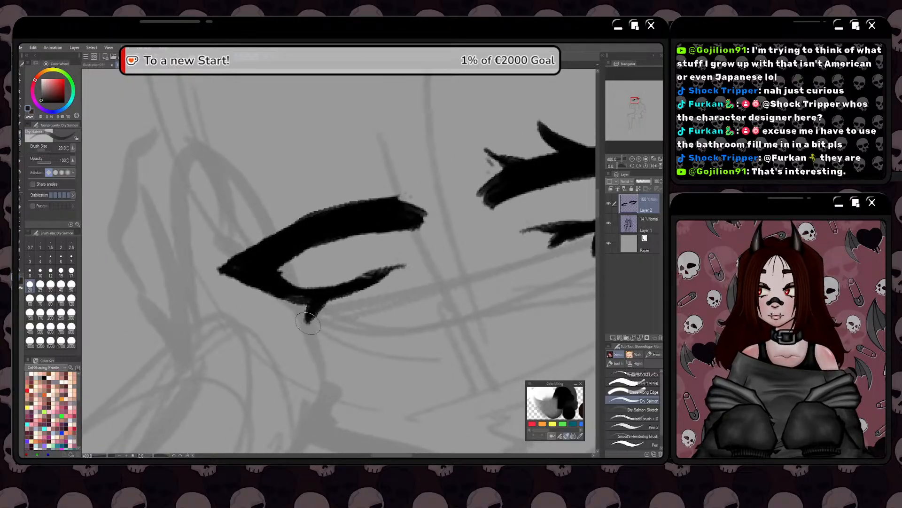
{"action": "mouse_move", "coordinate": [361, 287]}
{"action": "left_mouse_down"}
{"action": "mouse_move", "coordinate": [357, 299]}
{"action": "mouse_move", "coordinate": [373, 285]}
{"action": "left_mouse_up"}
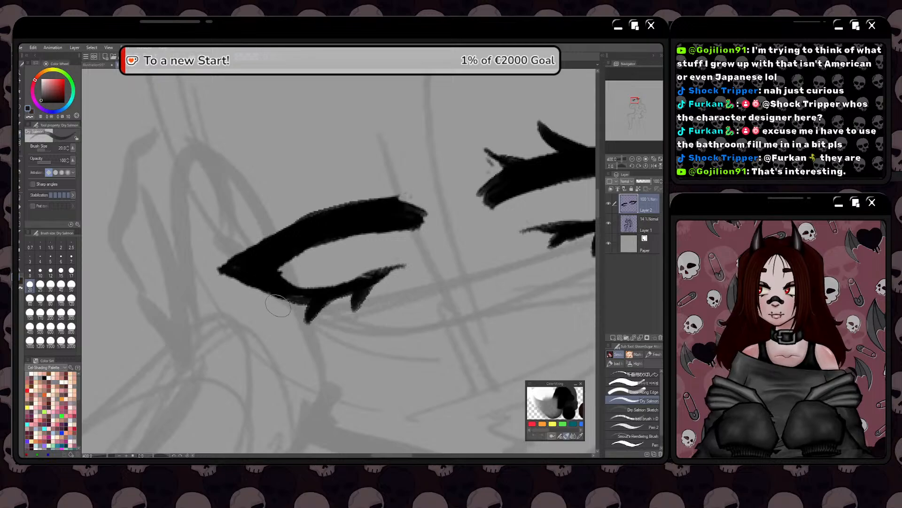
{"action": "mouse_move", "coordinate": [282, 298]}
{"action": "left_mouse_down"}
{"action": "mouse_move", "coordinate": [269, 309]}
{"action": "mouse_move", "coordinate": [280, 300]}
{"action": "left_mouse_up"}
{"action": "left_click_drag", "start_coordinate": [314, 214], "coordinate": [291, 194]}
{"action": "key", "text": "ctrl+z"}
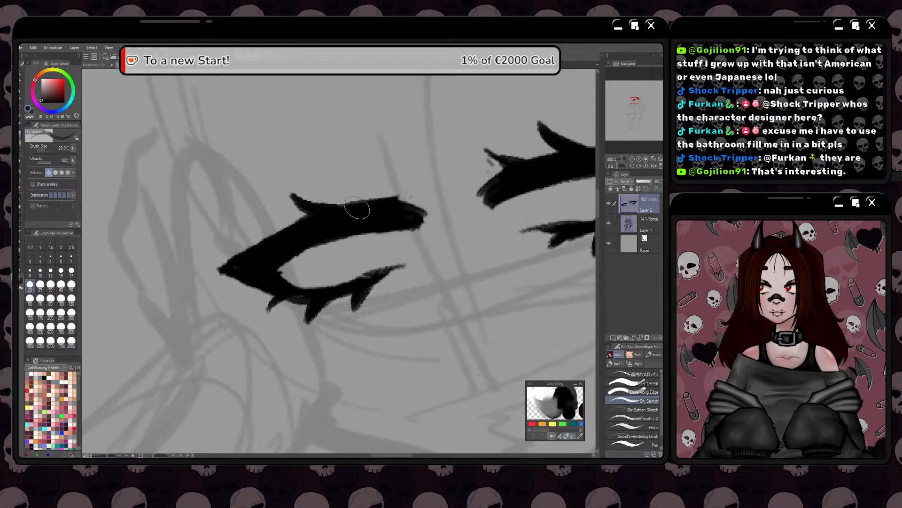
{"action": "mouse_move", "coordinate": [361, 206]}
{"action": "left_mouse_down"}
{"action": "mouse_move", "coordinate": [339, 185]}
{"action": "mouse_move", "coordinate": [344, 193]}
{"action": "left_mouse_up"}
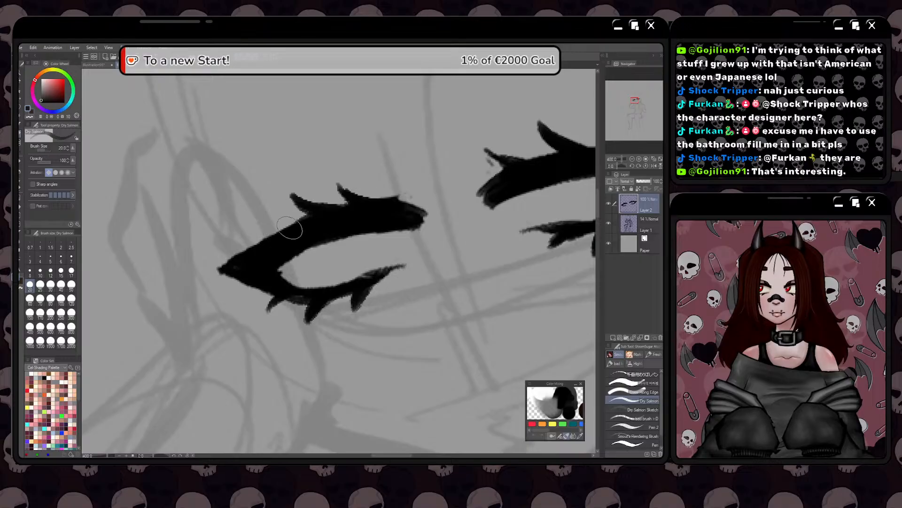
{"action": "left_click_drag", "start_coordinate": [275, 235], "coordinate": [241, 220]}
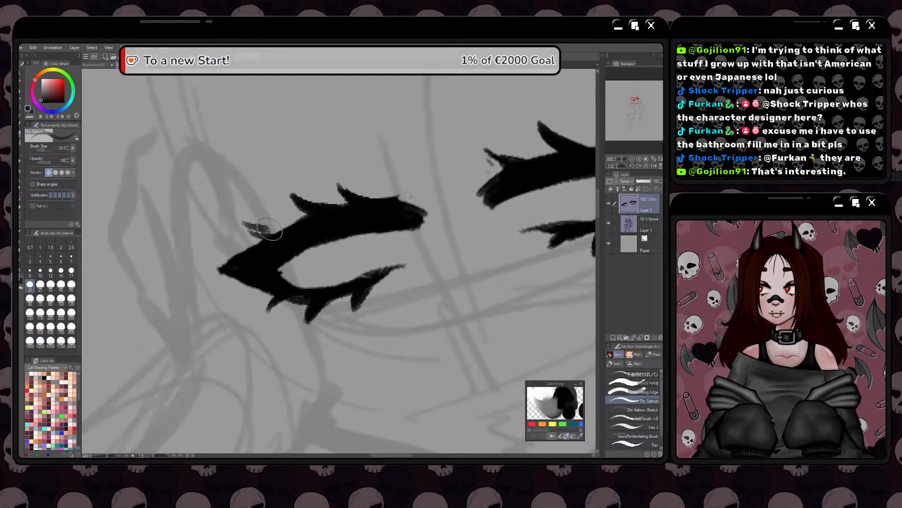
{"action": "key", "text": "ctrl+z"}
{"action": "key", "text": "ctrl+z"}
{"action": "key", "text": "ctrl+z"}
{"action": "key", "text": "ctrl+z"}
{"action": "key", "text": "ctrl+z"}
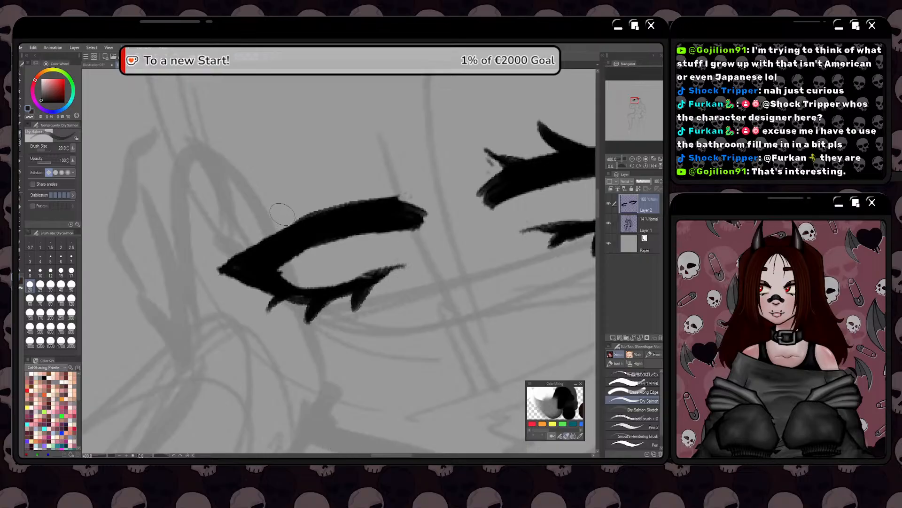
Draw three spiky upper lashes along the upper lid of the viewer's-left eye, slanting toward its outer corner
{"action": "mouse_move", "coordinate": [322, 215]}
{"action": "left_mouse_down"}
{"action": "mouse_move", "coordinate": [292, 207]}
{"action": "mouse_move", "coordinate": [345, 212]}
{"action": "mouse_move", "coordinate": [335, 185]}
{"action": "left_mouse_up"}
{"action": "left_click_drag", "start_coordinate": [336, 186], "coordinate": [374, 201]}
{"action": "mouse_move", "coordinate": [281, 236]}
{"action": "left_mouse_down"}
{"action": "mouse_move", "coordinate": [255, 224]}
{"action": "mouse_move", "coordinate": [292, 235]}
{"action": "left_mouse_up"}
{"action": "scroll", "coordinate": [280, 236], "scroll_direction": "down", "scroll_amount": 2}
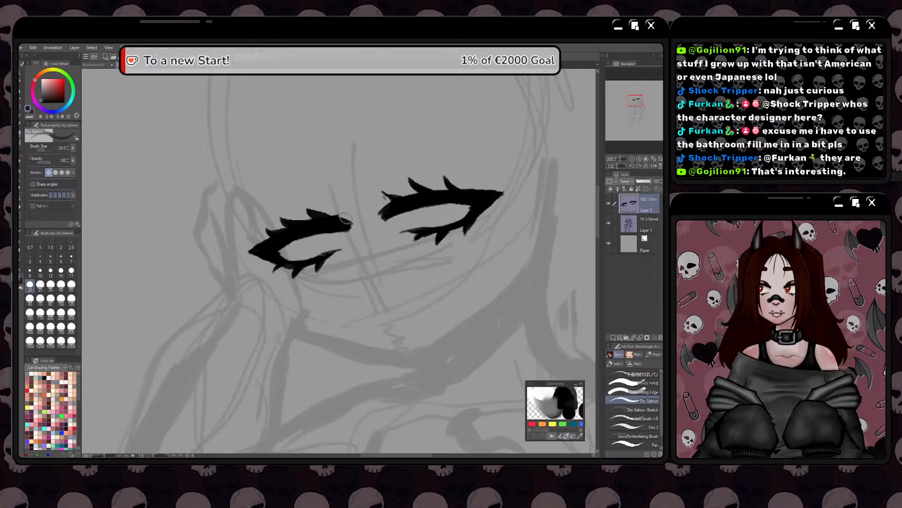
Examine the redrawn lashes and compare both eyes' shape, tilt and placement, up close and against the head sketch
{"action": "scroll", "coordinate": [383, 195], "scroll_direction": "up", "scroll_amount": 2}
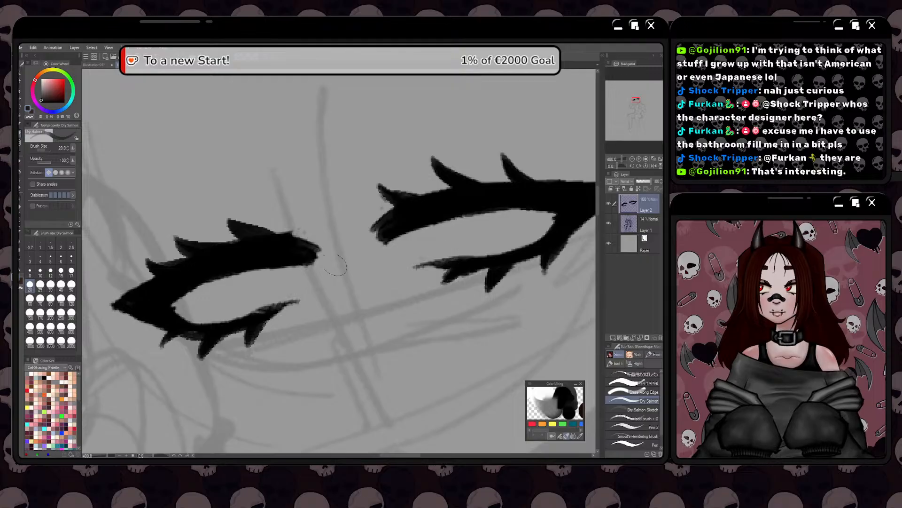
{"action": "key", "text": "space"}
{"action": "left_click_drag", "start_coordinate": [326, 312], "coordinate": [319, 294]}
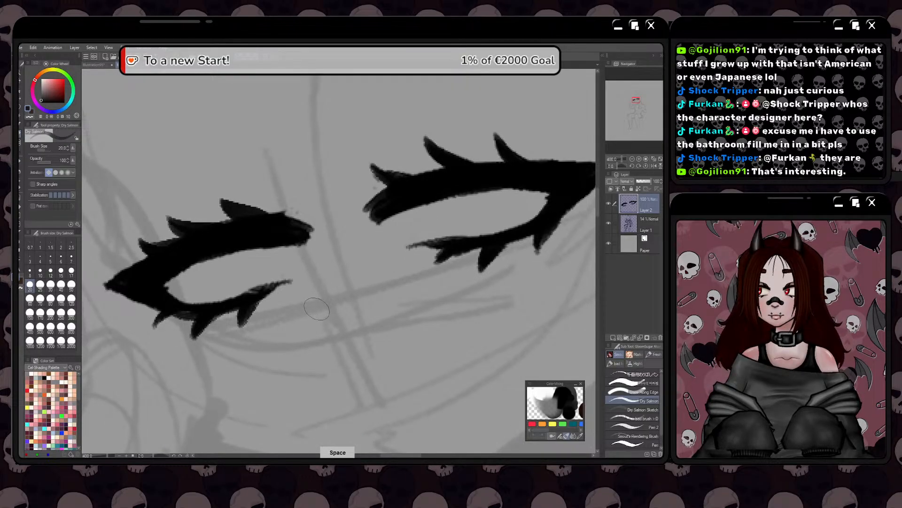
{"action": "scroll", "coordinate": [318, 306], "scroll_direction": "down", "scroll_amount": 2}
{"action": "mouse_move", "coordinate": [279, 336]}
{"action": "left_mouse_down"}
{"action": "mouse_move", "coordinate": [328, 338]}
{"action": "mouse_move", "coordinate": [348, 328]}
{"action": "left_mouse_up"}
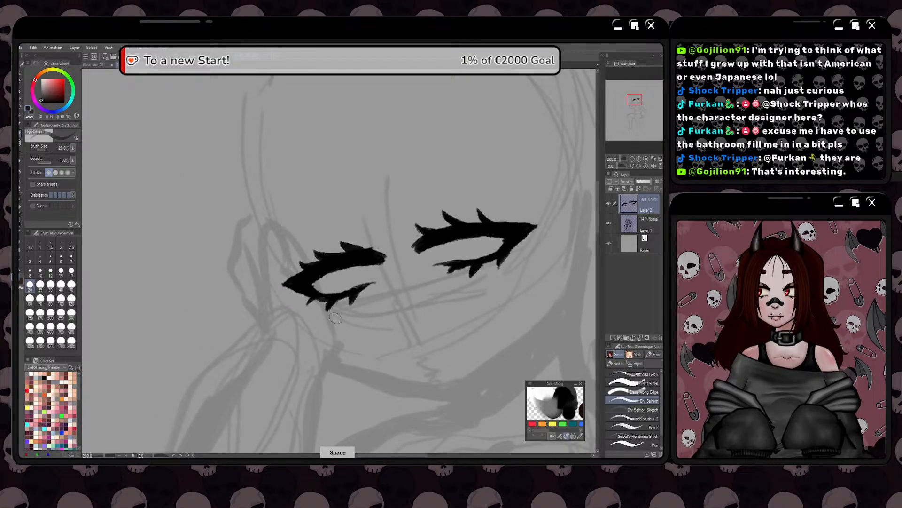
{"action": "left_click_drag", "start_coordinate": [305, 351], "coordinate": [321, 330]}
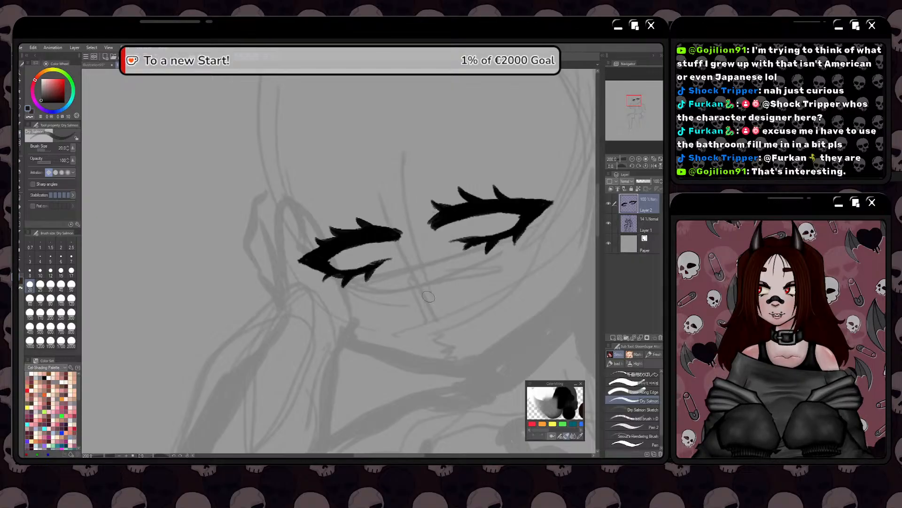
{"action": "key", "text": "space"}
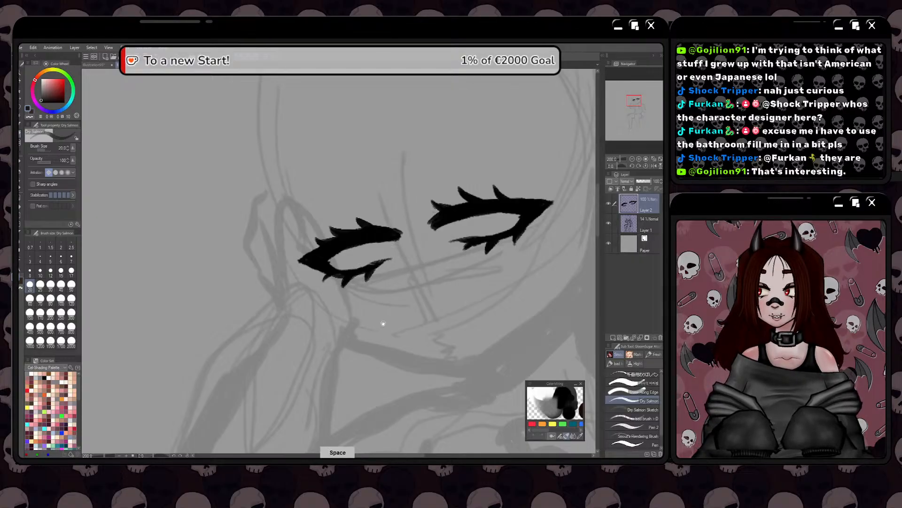
{"action": "left_click_drag", "start_coordinate": [389, 311], "coordinate": [347, 344]}
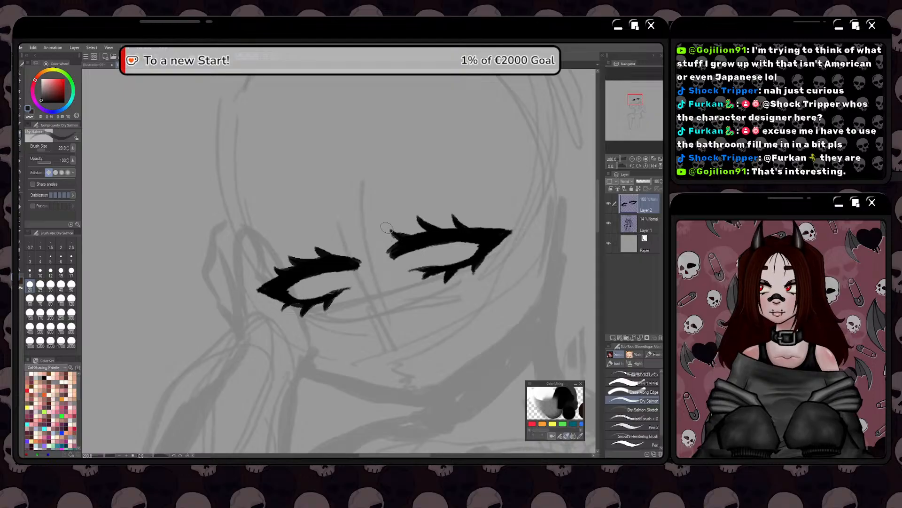
{"action": "key", "text": "space"}
{"action": "left_click_drag", "start_coordinate": [416, 331], "coordinate": [385, 344]}
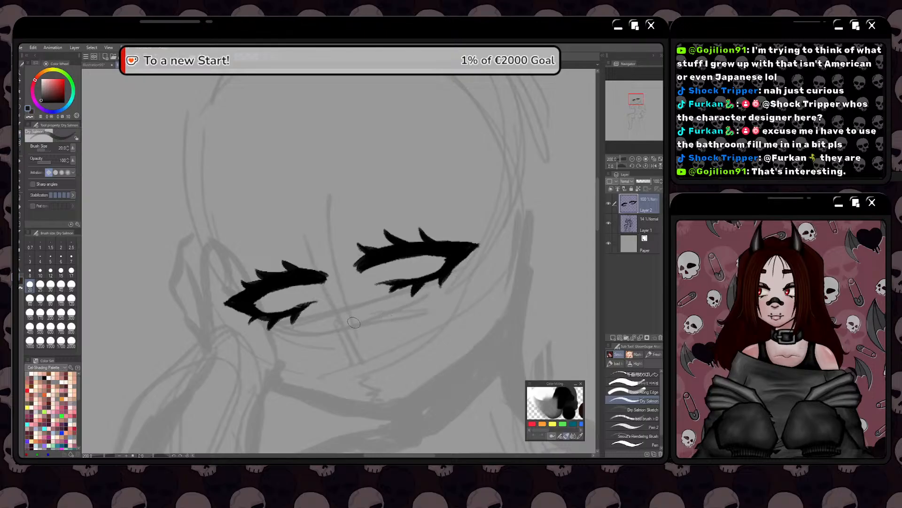
{"action": "scroll", "coordinate": [358, 322], "scroll_direction": "down", "scroll_amount": 1}
{"action": "key", "text": "space"}
{"action": "left_click_drag", "start_coordinate": [378, 335], "coordinate": [382, 355]}
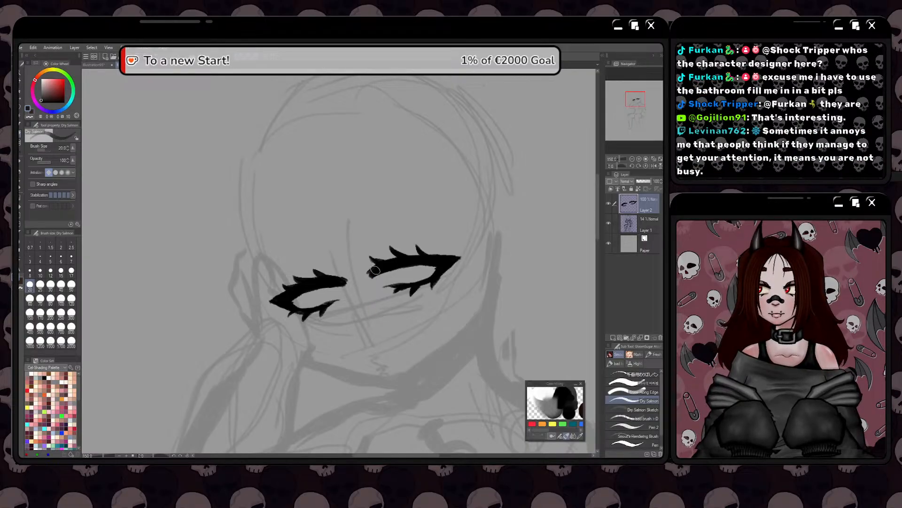
{"action": "key", "text": "space"}
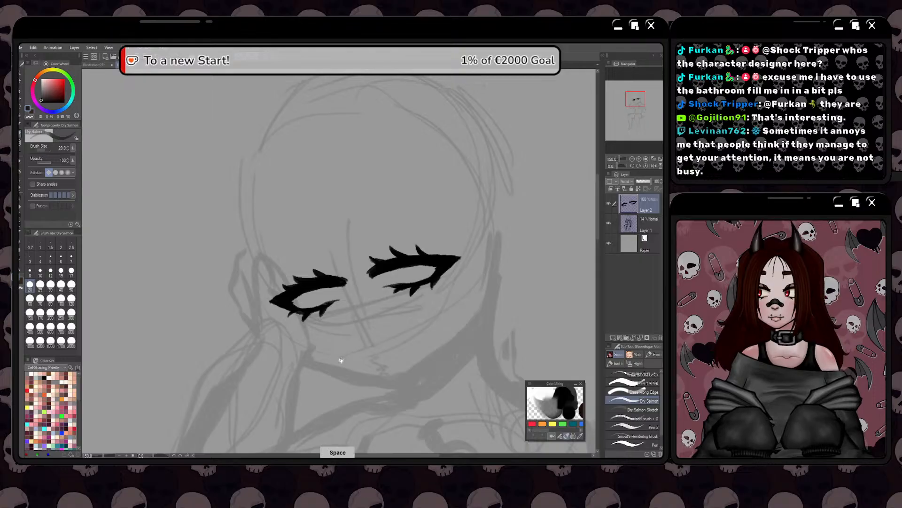
{"action": "left_click_drag", "start_coordinate": [340, 363], "coordinate": [354, 355]}
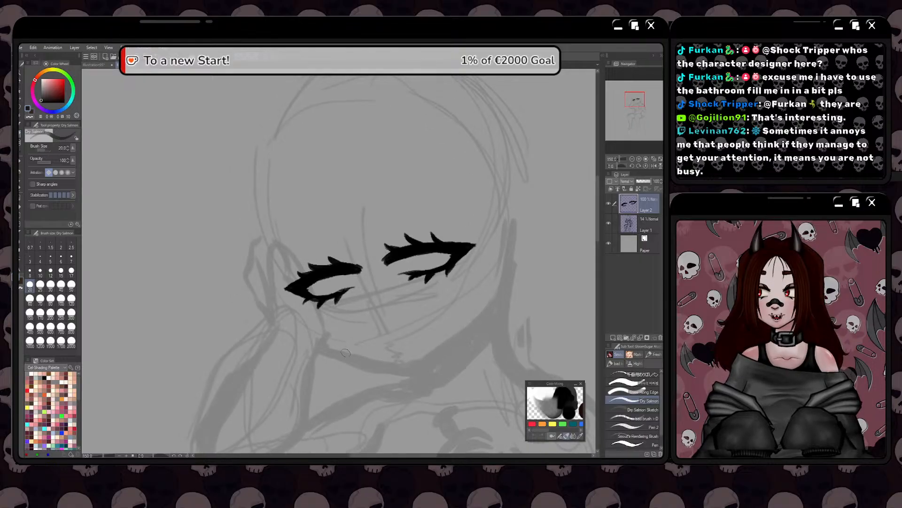
{"action": "key", "text": "space"}
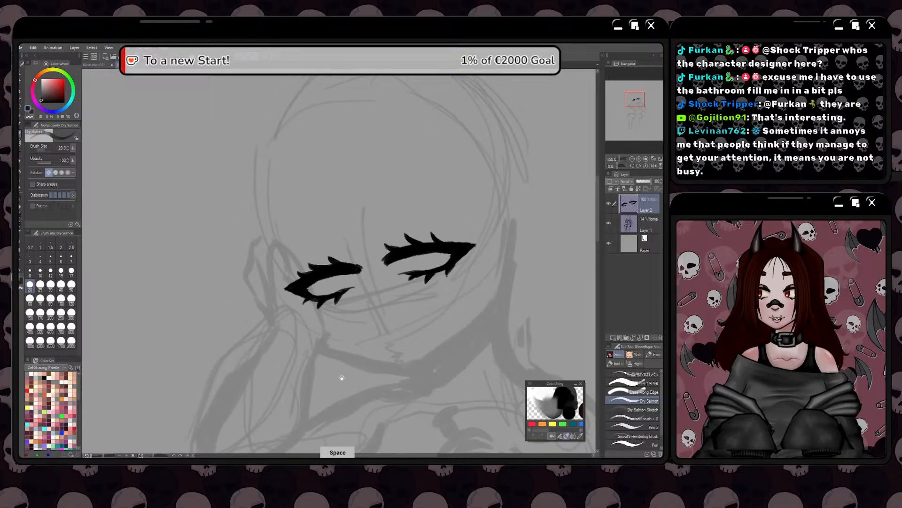
{"action": "left_click_drag", "start_coordinate": [339, 377], "coordinate": [342, 347]}
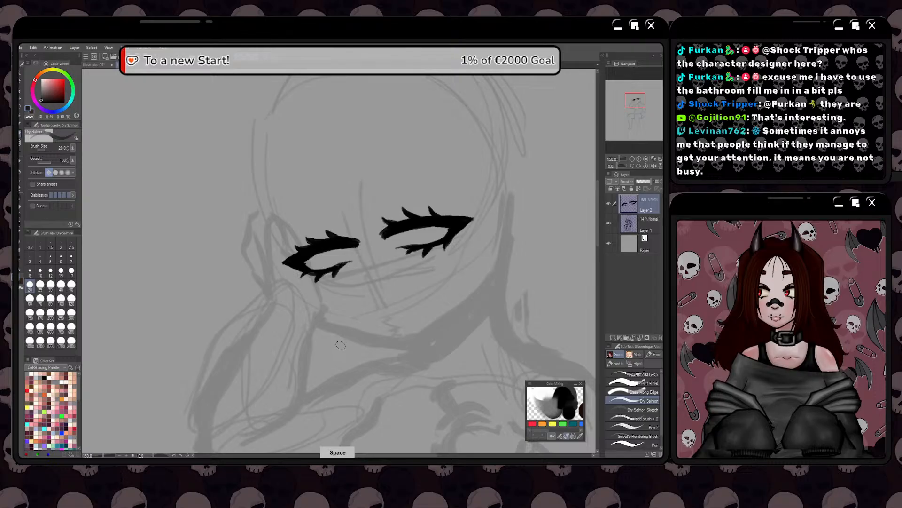
{"action": "left_click_drag", "start_coordinate": [339, 378], "coordinate": [348, 364]}
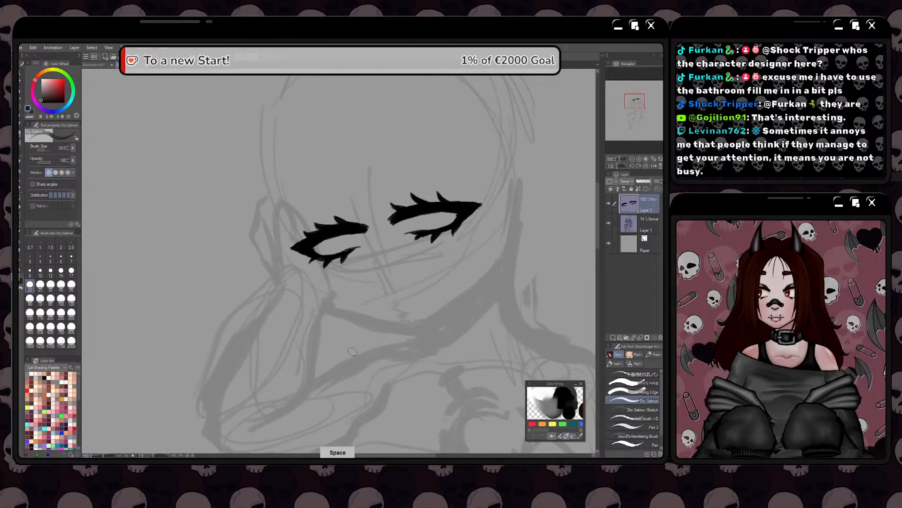
{"action": "key", "text": "space"}
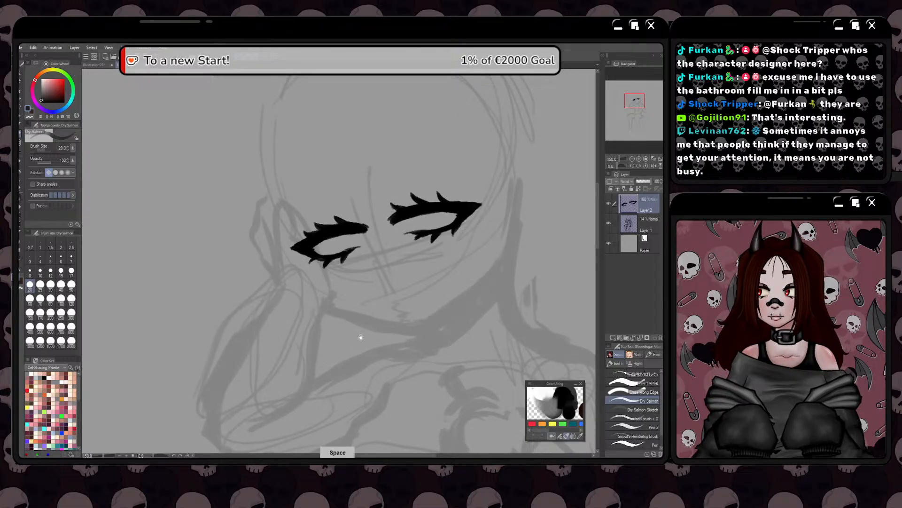
{"action": "left_click_drag", "start_coordinate": [357, 334], "coordinate": [356, 374]}
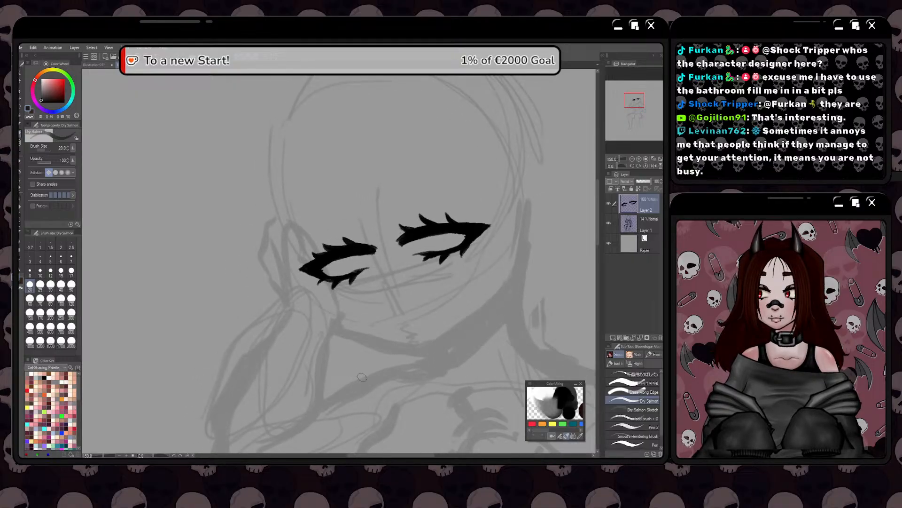
{"action": "key", "text": "space"}
{"action": "left_click_drag", "start_coordinate": [356, 401], "coordinate": [338, 420]}
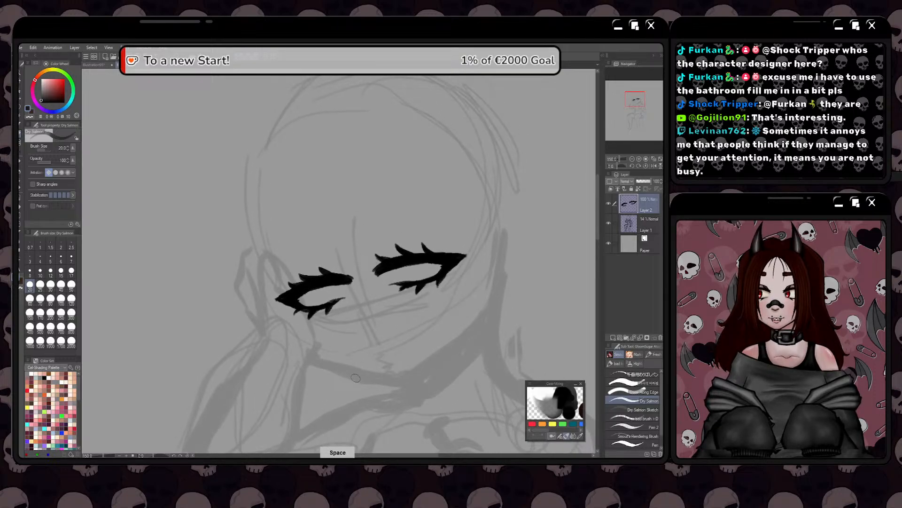
Draw a thin curved eyelid crease above the upper lashes of each eye with the Dry Salmon brush
{"action": "left_click_drag", "start_coordinate": [348, 384], "coordinate": [365, 393]}
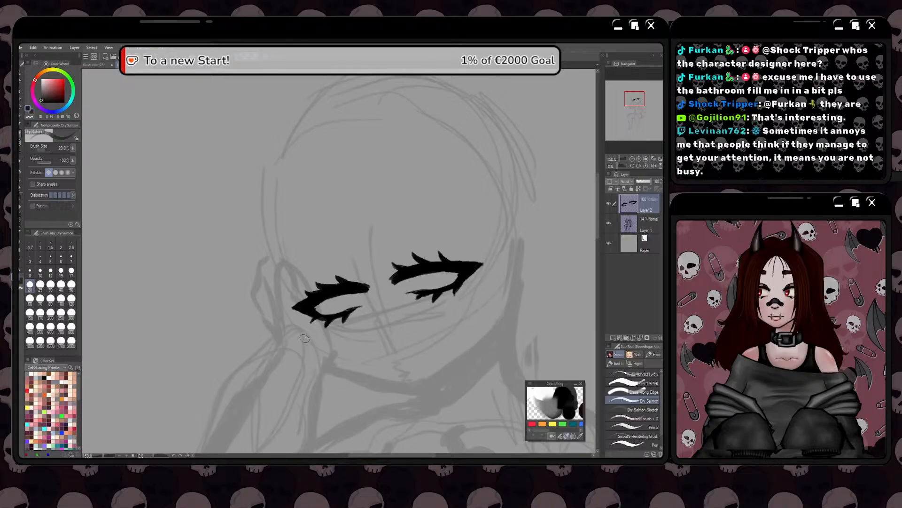
{"action": "key", "text": "space"}
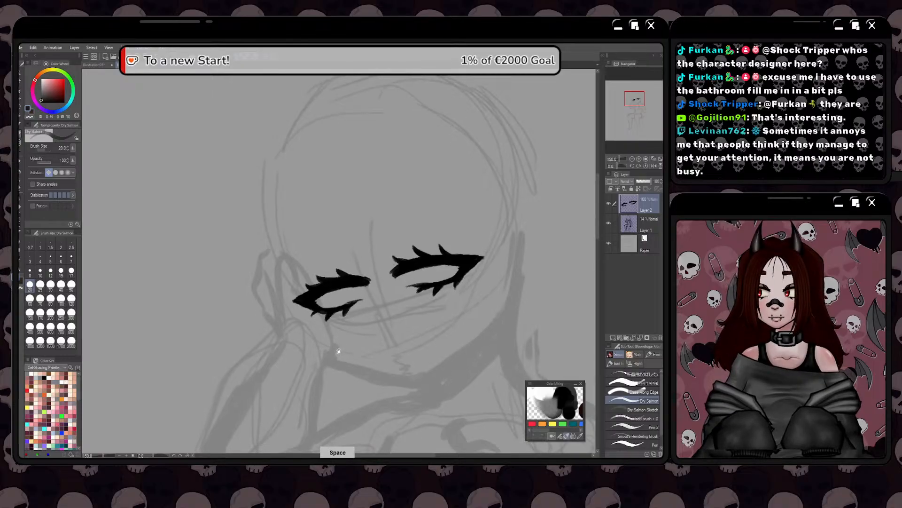
{"action": "left_click_drag", "start_coordinate": [337, 365], "coordinate": [353, 343]}
{"action": "mouse_move", "coordinate": [421, 238]}
{"action": "left_mouse_down"}
{"action": "mouse_move", "coordinate": [435, 227]}
{"action": "mouse_move", "coordinate": [465, 230]}
{"action": "left_mouse_up"}
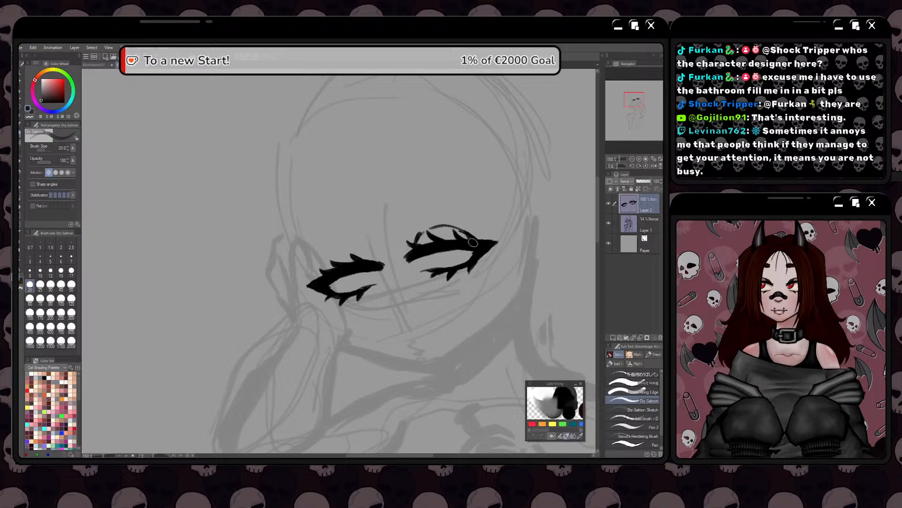
{"action": "left_click_drag", "start_coordinate": [373, 261], "coordinate": [370, 265]}
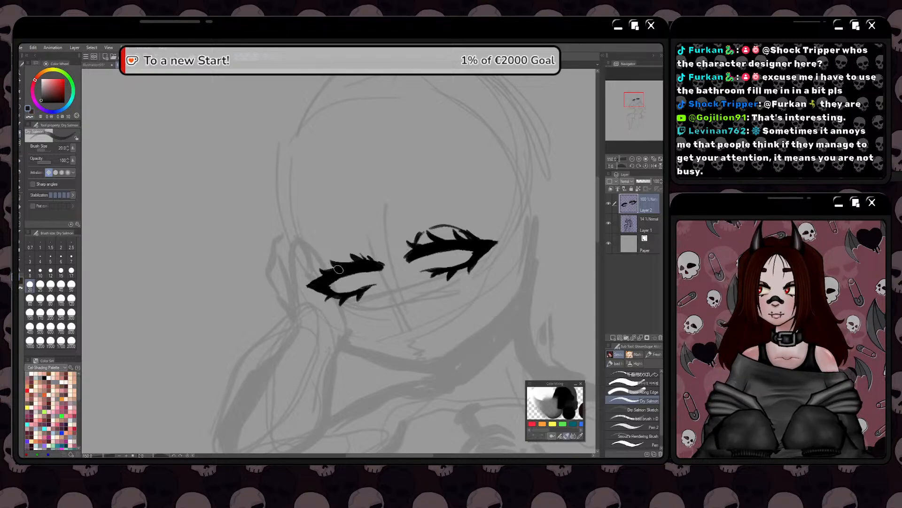
{"action": "mouse_move", "coordinate": [332, 260]}
{"action": "left_mouse_down"}
{"action": "mouse_move", "coordinate": [347, 251]}
{"action": "mouse_move", "coordinate": [322, 274]}
{"action": "mouse_move", "coordinate": [337, 255]}
{"action": "left_mouse_up"}
{"action": "key", "text": "ctrl+z"}
{"action": "key", "text": "ctrl+z"}
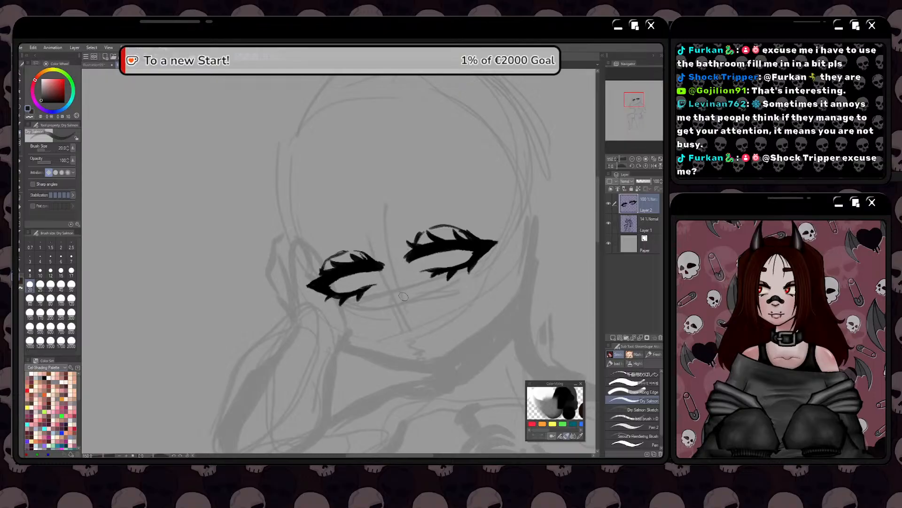
Draw a short wavy black nose line on the face's centre guideline, below and between the eyes
{"action": "left_click_drag", "start_coordinate": [393, 318], "coordinate": [478, 295]}
{"action": "left_click_drag", "start_coordinate": [399, 234], "coordinate": [403, 278]}
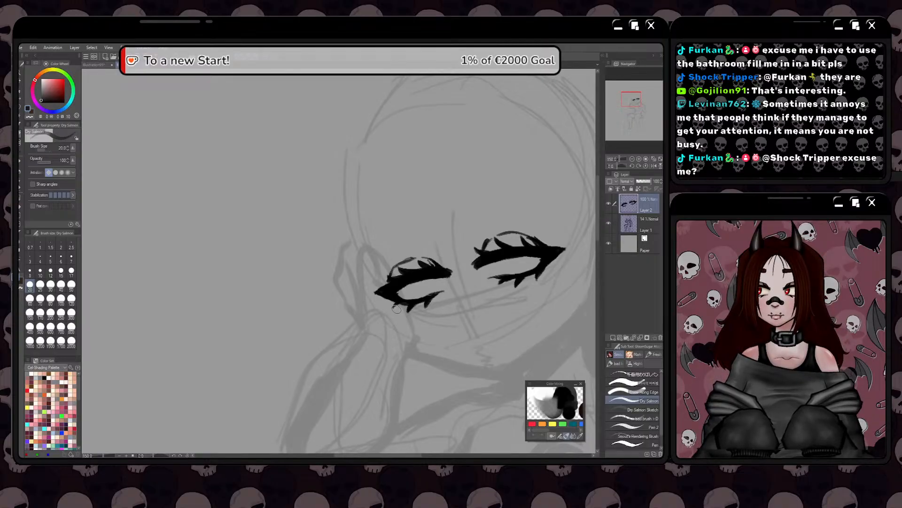
{"action": "left_click_drag", "start_coordinate": [397, 309], "coordinate": [405, 291]}
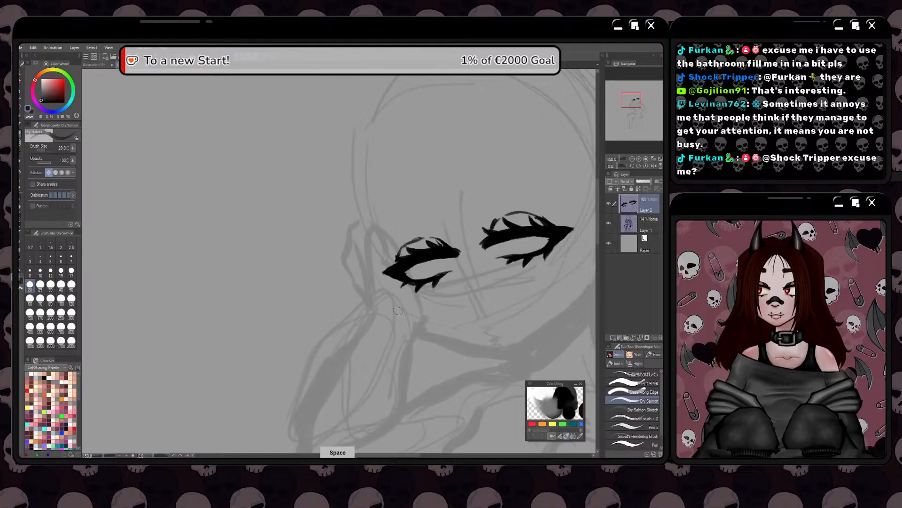
{"action": "left_click_drag", "start_coordinate": [409, 325], "coordinate": [397, 314]}
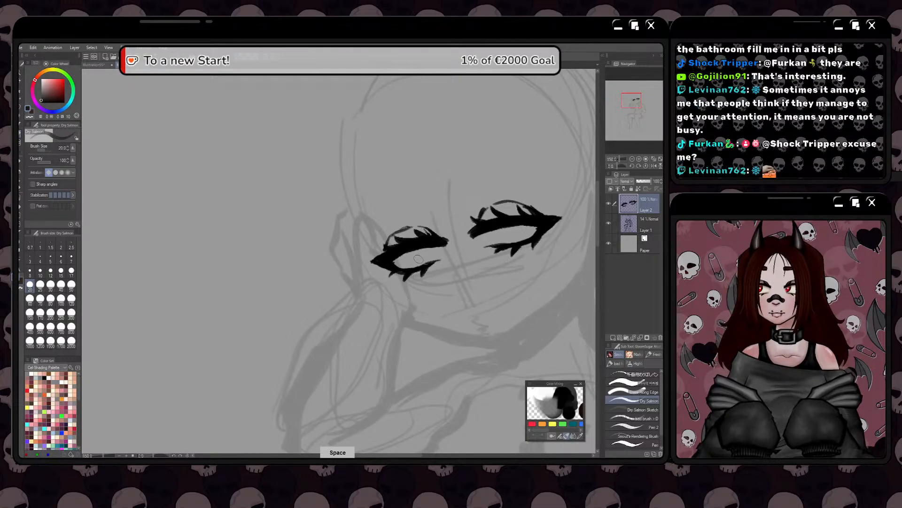
{"action": "mouse_move", "coordinate": [396, 241]}
{"action": "left_mouse_down"}
{"action": "mouse_move", "coordinate": [384, 261]}
{"action": "mouse_move", "coordinate": [378, 251]}
{"action": "left_mouse_up"}
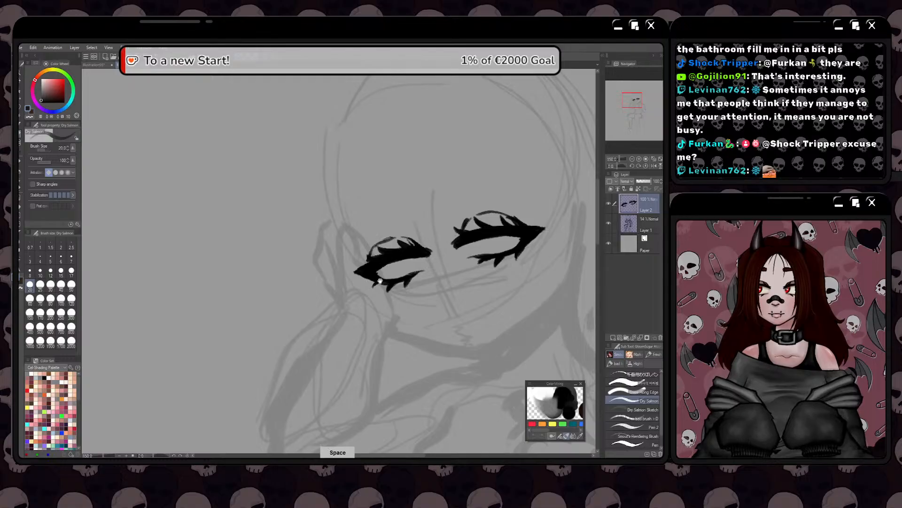
{"action": "left_click_drag", "start_coordinate": [381, 281], "coordinate": [399, 256]}
{"action": "mouse_move", "coordinate": [468, 274]}
{"action": "left_mouse_down"}
{"action": "mouse_move", "coordinate": [444, 283]}
{"action": "mouse_move", "coordinate": [466, 269]}
{"action": "mouse_move", "coordinate": [443, 286]}
{"action": "mouse_move", "coordinate": [457, 286]}
{"action": "mouse_move", "coordinate": [421, 271]}
{"action": "left_mouse_up"}
{"action": "key", "text": "ctrl+z"}
{"action": "key", "text": "ctrl+z"}
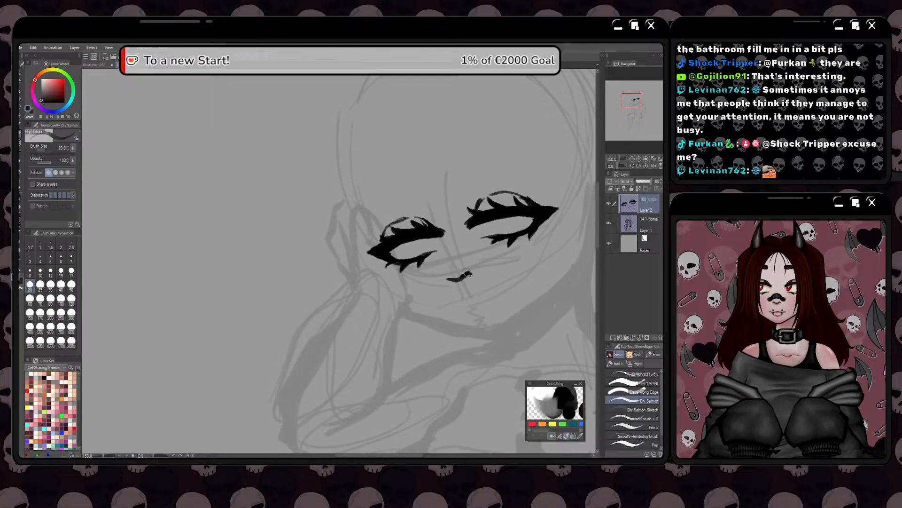
{"action": "left_click_drag", "start_coordinate": [469, 273], "coordinate": [451, 281]}
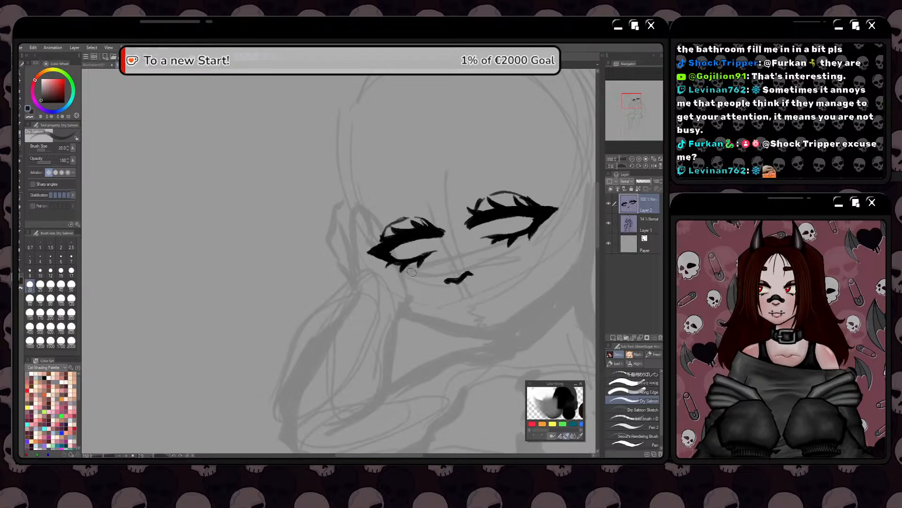
Lasso the nose line, rotate it slightly clockwise with a transform, and clear the selection
{"action": "key", "text": "space"}
{"action": "left_click_drag", "start_coordinate": [415, 268], "coordinate": [425, 256]}
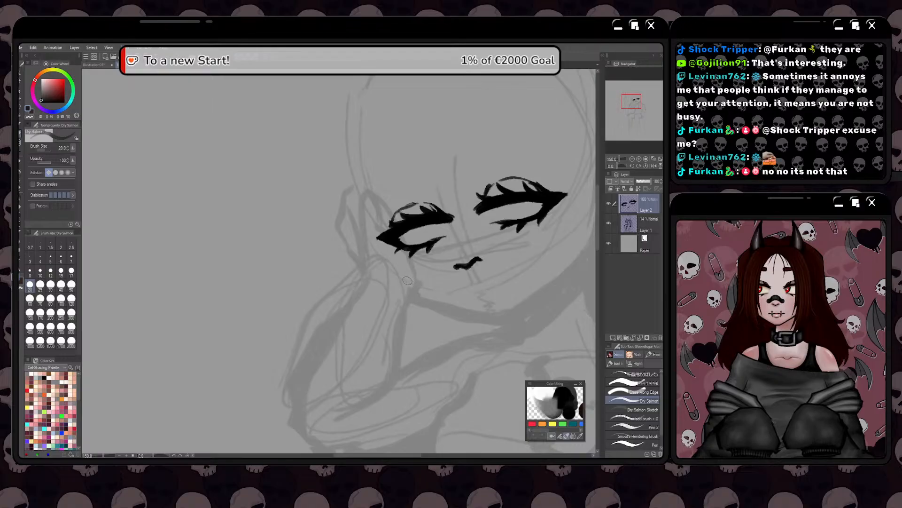
{"action": "key", "text": "space"}
{"action": "left_click_drag", "start_coordinate": [410, 278], "coordinate": [395, 280]}
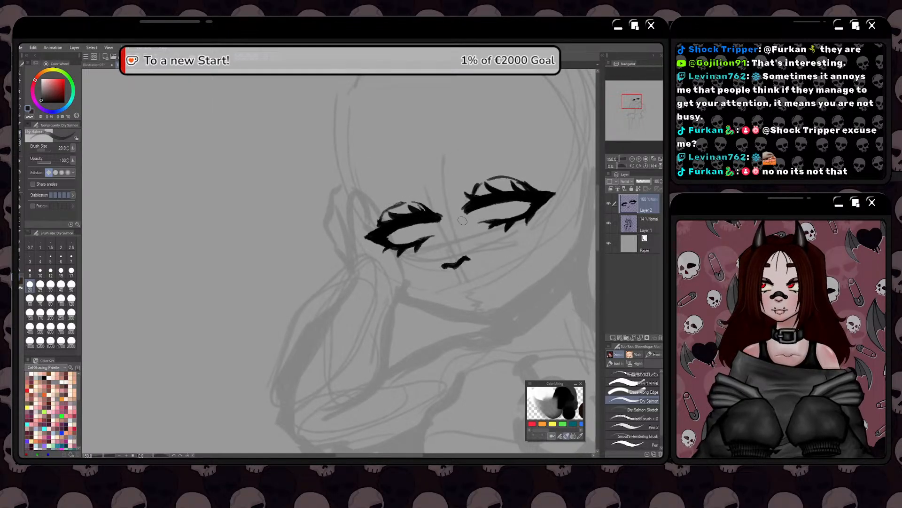
{"action": "scroll", "coordinate": [377, 262], "scroll_direction": "down", "scroll_amount": 4}
{"action": "scroll", "coordinate": [377, 263], "scroll_direction": "up", "scroll_amount": 2}
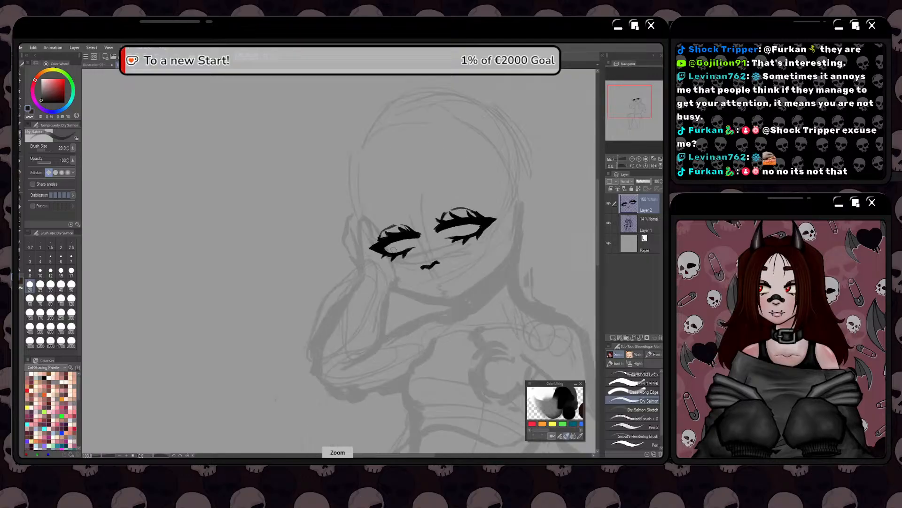
{"action": "key", "text": "m"}
{"action": "mouse_move", "coordinate": [432, 246]}
{"action": "left_mouse_down"}
{"action": "mouse_move", "coordinate": [414, 275]}
{"action": "mouse_move", "coordinate": [430, 247]}
{"action": "mouse_move", "coordinate": [397, 223]}
{"action": "left_mouse_up"}
{"action": "key", "text": "ctrl+t"}
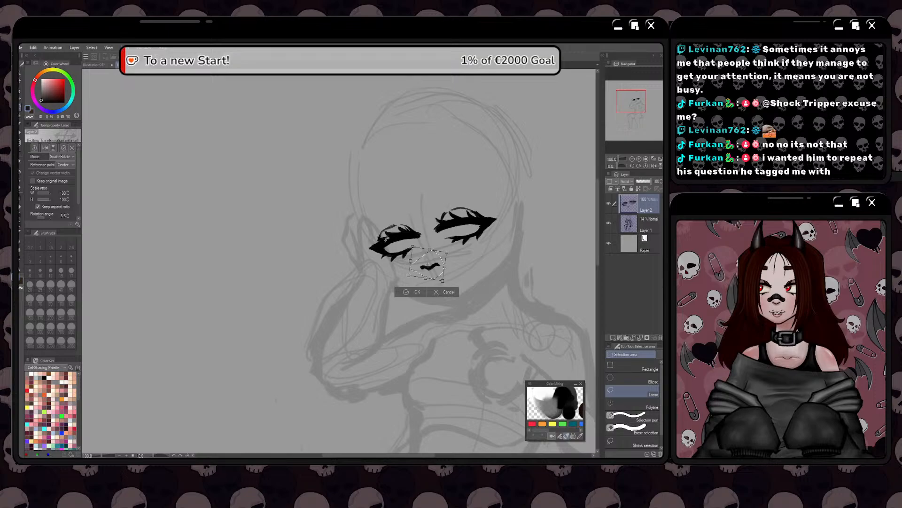
{"action": "left_click", "coordinate": [407, 292]}
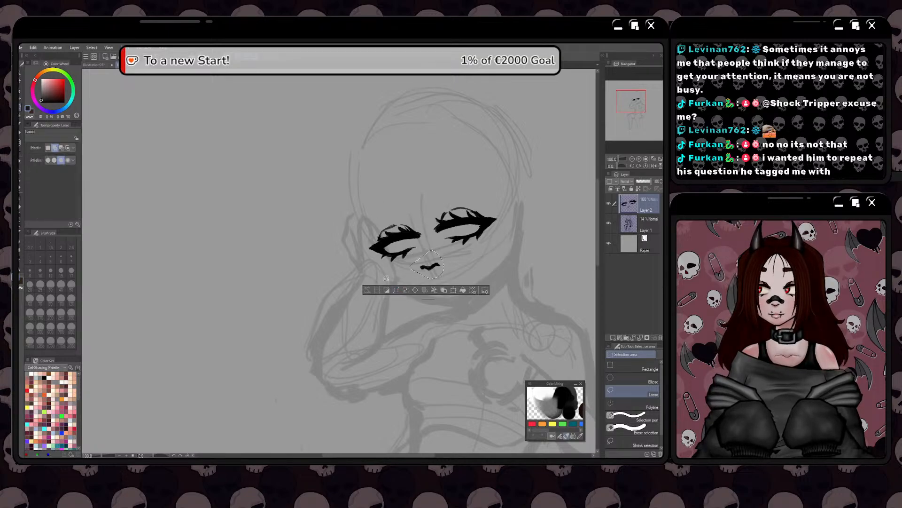
{"action": "left_click", "coordinate": [366, 292]}
Draw a rounded iris outline inside each eye with the Dry Salmon brush, tucked under the upper lid
{"action": "key", "text": "p"}
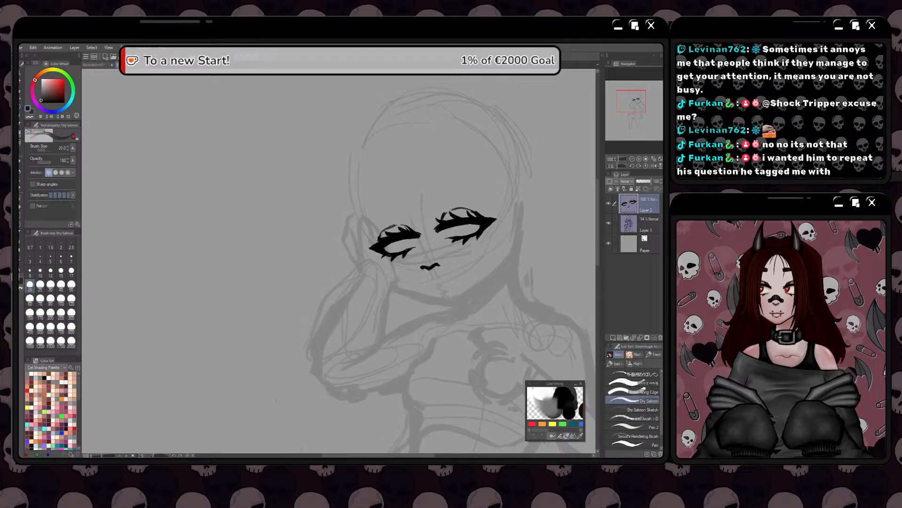
{"action": "left_click_drag", "start_coordinate": [368, 309], "coordinate": [391, 302]}
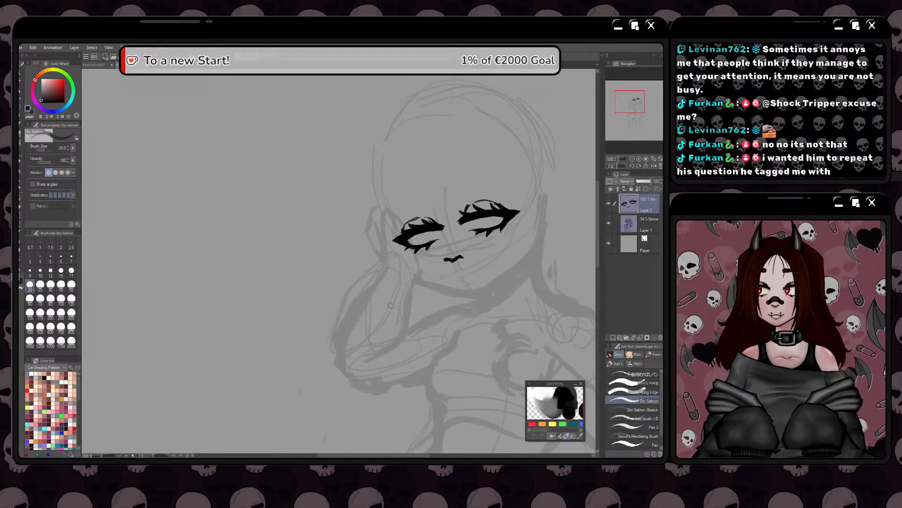
{"action": "scroll", "coordinate": [398, 269], "scroll_direction": "up", "scroll_amount": 1}
{"action": "scroll", "coordinate": [377, 313], "scroll_direction": "down", "scroll_amount": 1}
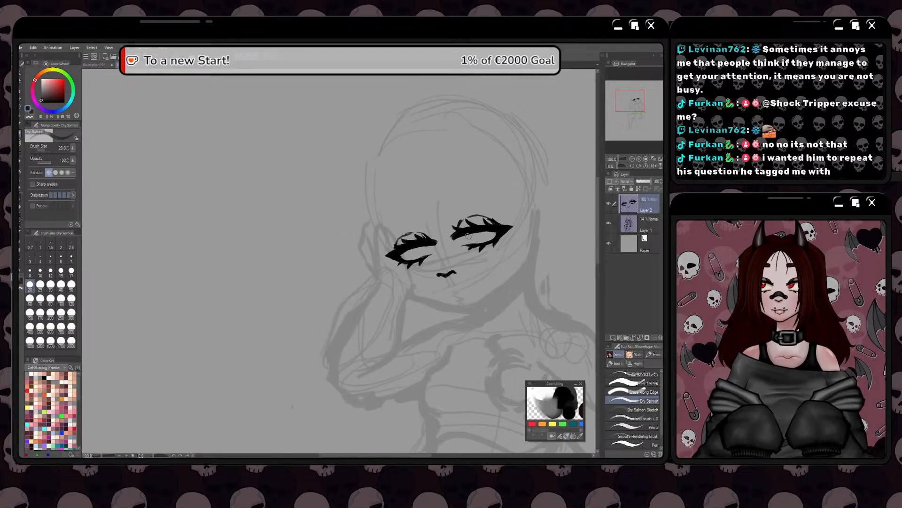
{"action": "scroll", "coordinate": [455, 234], "scroll_direction": "up", "scroll_amount": 1}
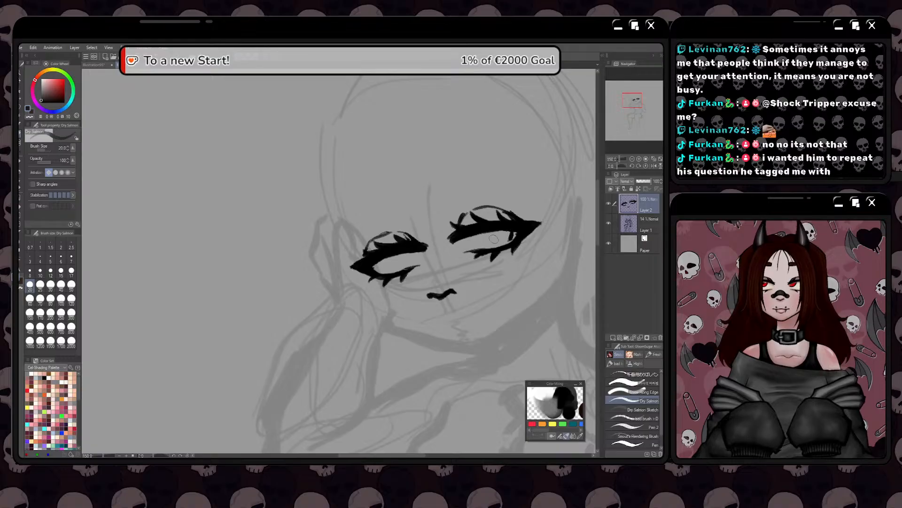
{"action": "mouse_move", "coordinate": [483, 238]}
{"action": "left_mouse_down"}
{"action": "mouse_move", "coordinate": [505, 245]}
{"action": "mouse_move", "coordinate": [511, 233]}
{"action": "mouse_move", "coordinate": [506, 241]}
{"action": "left_mouse_up"}
{"action": "mouse_move", "coordinate": [417, 254]}
{"action": "left_mouse_down"}
{"action": "mouse_move", "coordinate": [391, 261]}
{"action": "mouse_move", "coordinate": [404, 269]}
{"action": "left_mouse_up"}
{"action": "mouse_move", "coordinate": [413, 260]}
{"action": "left_mouse_down"}
{"action": "mouse_move", "coordinate": [400, 271]}
{"action": "mouse_move", "coordinate": [360, 267]}
{"action": "mouse_move", "coordinate": [374, 244]}
{"action": "left_mouse_up"}
{"action": "key", "text": "space"}
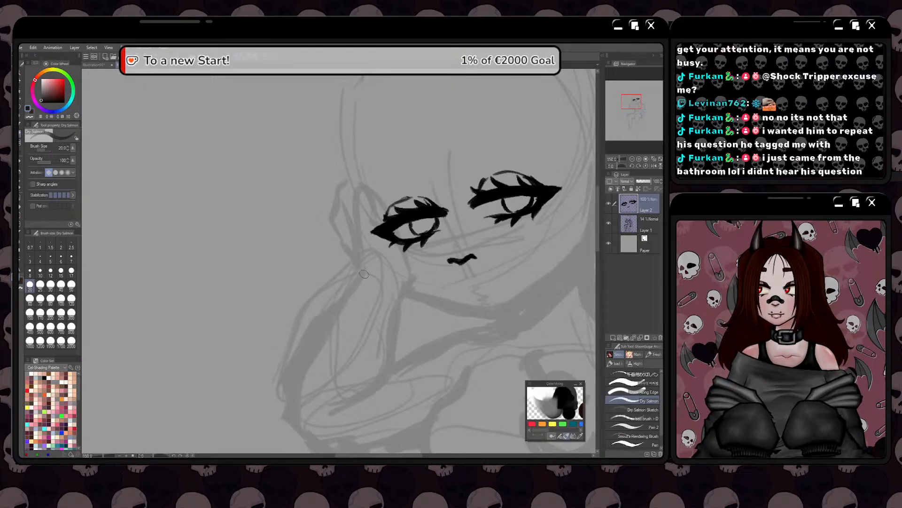
Examine the irises and nose against the head sketch, comparing gaze direction, size and placement
{"action": "key", "text": "space"}
{"action": "left_click_drag", "start_coordinate": [360, 280], "coordinate": [336, 241]}
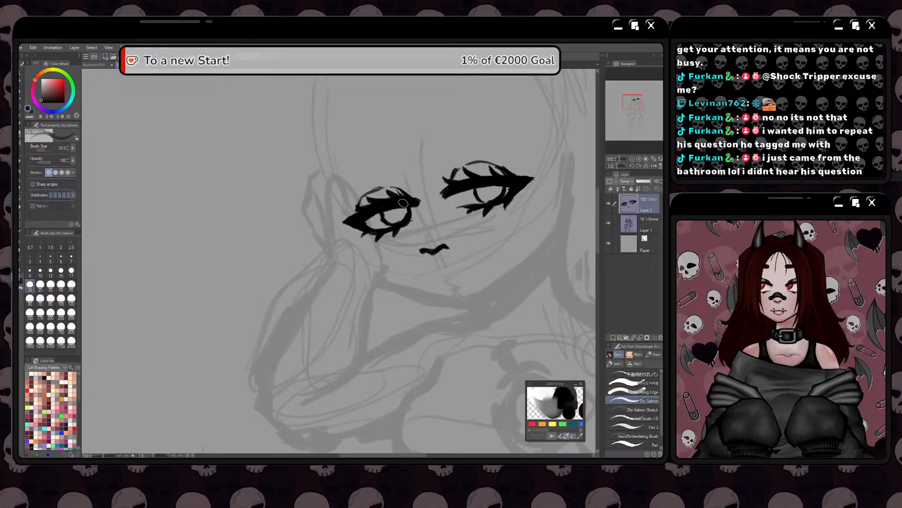
{"action": "key", "text": "space"}
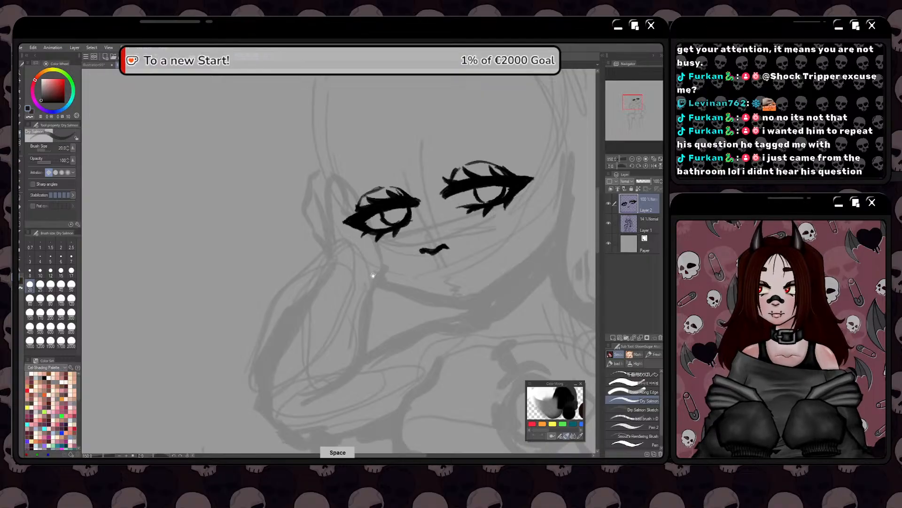
{"action": "left_click_drag", "start_coordinate": [375, 269], "coordinate": [387, 257]}
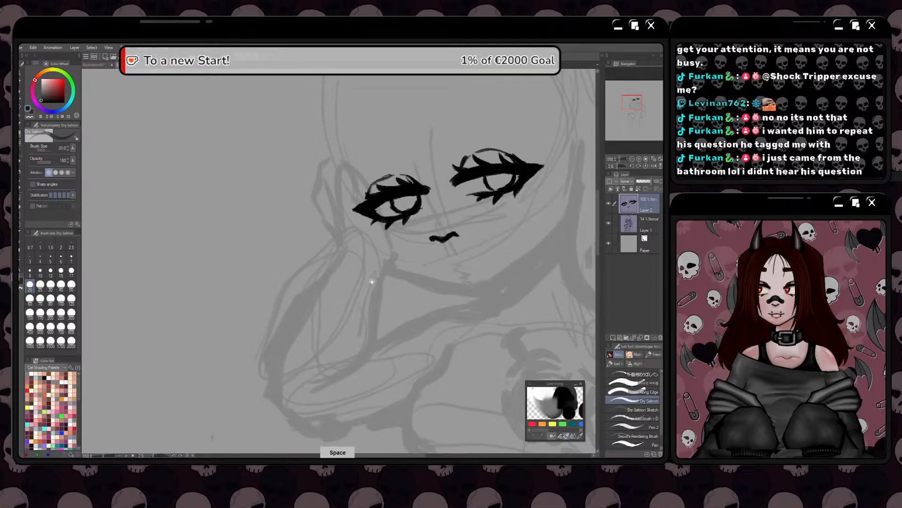
{"action": "left_click_drag", "start_coordinate": [371, 279], "coordinate": [373, 275]}
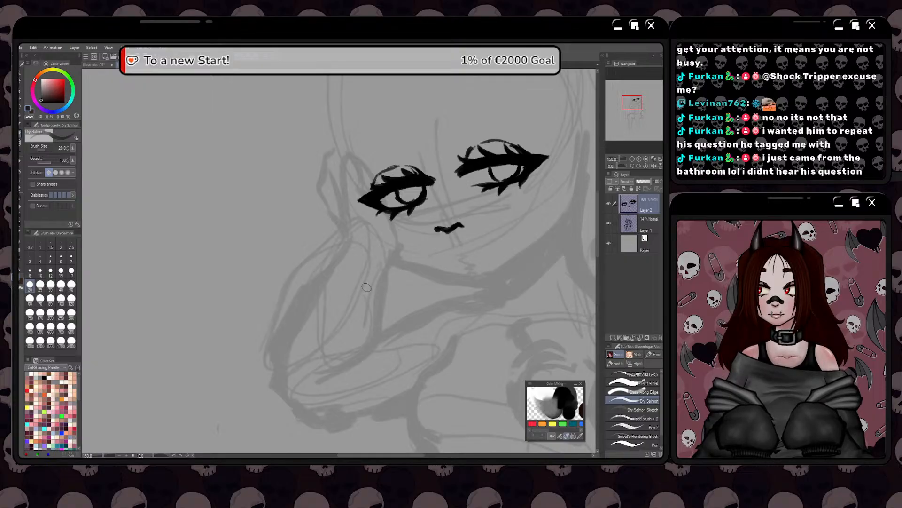
{"action": "mouse_move", "coordinate": [366, 288]}
{"action": "left_mouse_down"}
{"action": "mouse_move", "coordinate": [373, 276]}
{"action": "mouse_move", "coordinate": [374, 291]}
{"action": "left_mouse_up"}
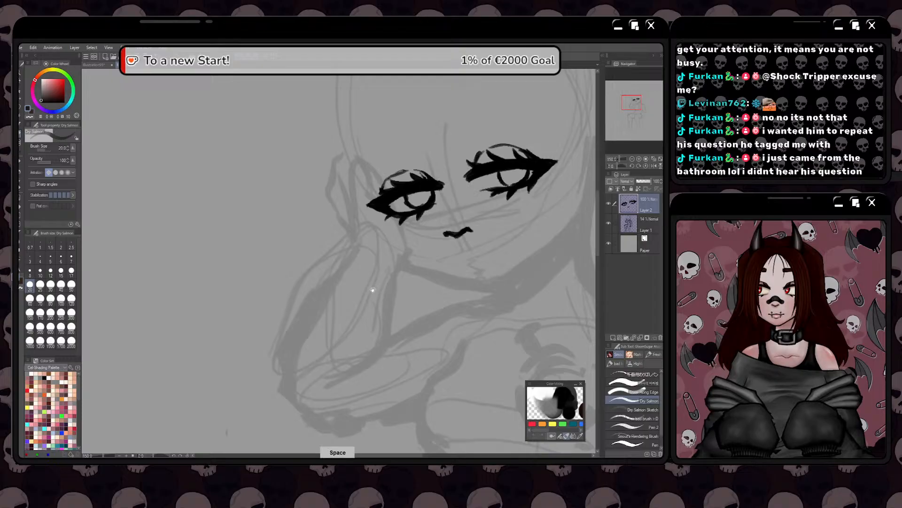
{"action": "left_click_drag", "start_coordinate": [375, 287], "coordinate": [386, 285]}
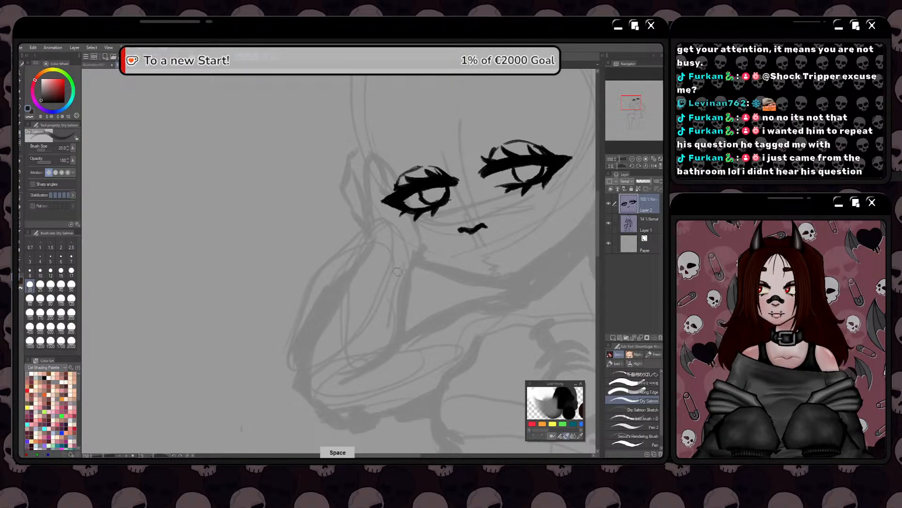
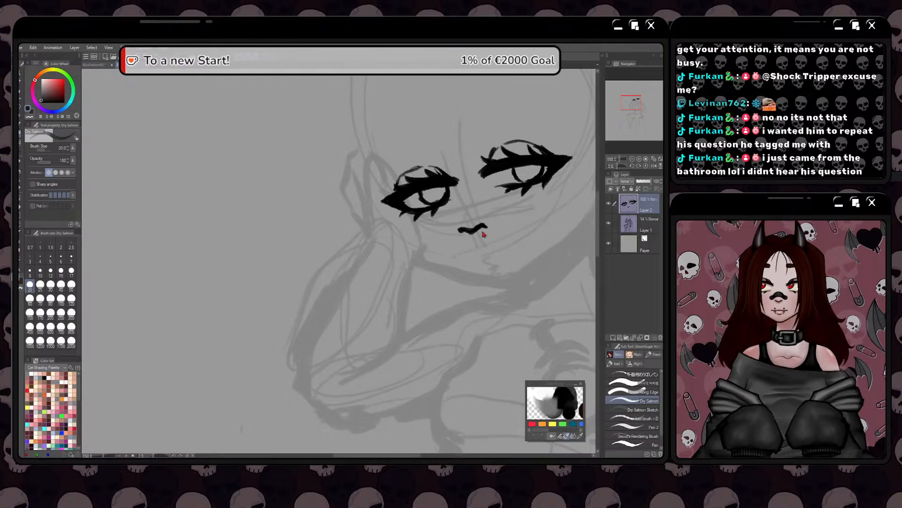
Draw a short black mouth line with small dot accents just below the nose, on the face's centre guideline
{"action": "left_click_drag", "start_coordinate": [492, 256], "coordinate": [478, 260]}
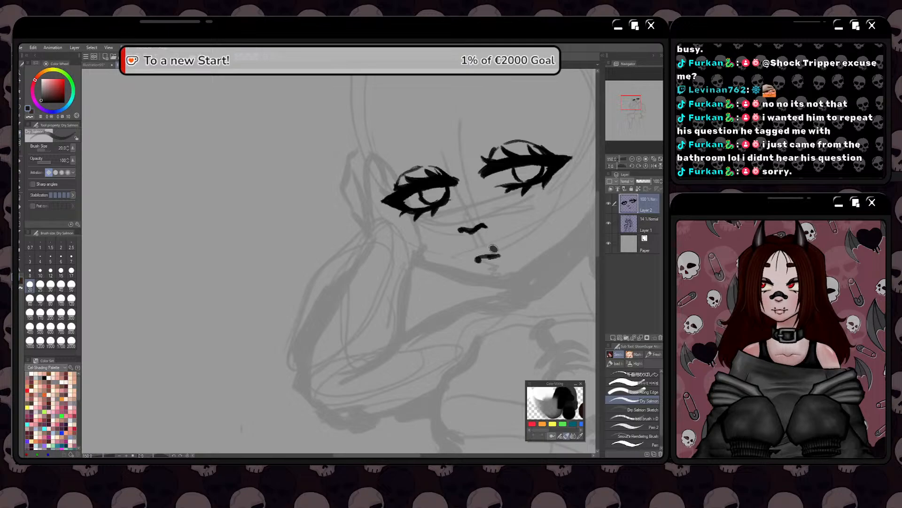
{"action": "key", "text": "ctrl+z"}
{"action": "left_click", "coordinate": [493, 248]}
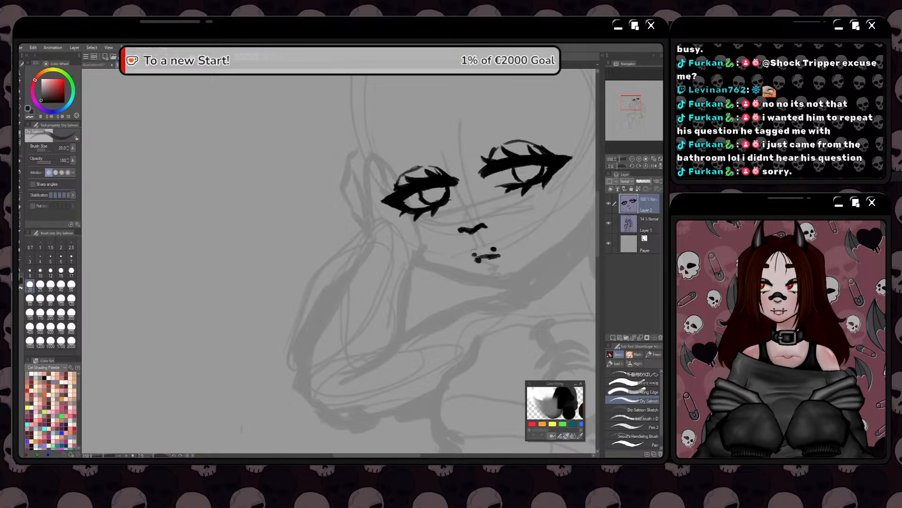
{"action": "key", "text": "space"}
{"action": "left_click_drag", "start_coordinate": [417, 271], "coordinate": [415, 254]}
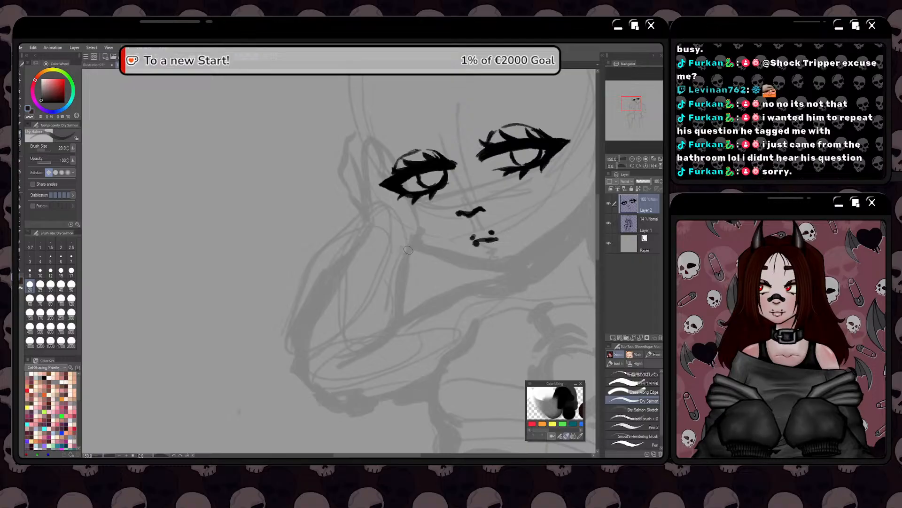
{"action": "key", "text": "space"}
{"action": "left_click_drag", "start_coordinate": [381, 282], "coordinate": [390, 258]}
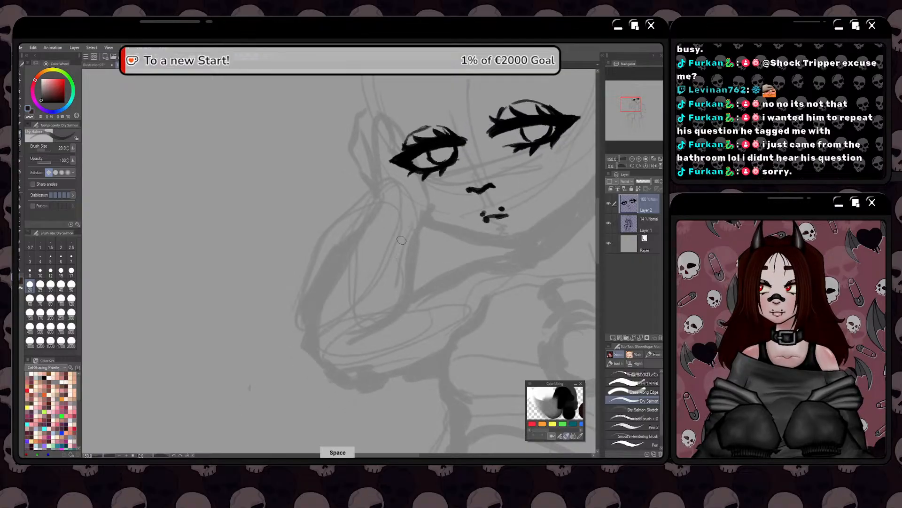
Draw a curved ear outline at eye level on the side of the head opposite the raised hand
{"action": "scroll", "coordinate": [390, 263], "scroll_direction": "down", "scroll_amount": 3}
{"action": "scroll", "coordinate": [389, 266], "scroll_direction": "up", "scroll_amount": 3}
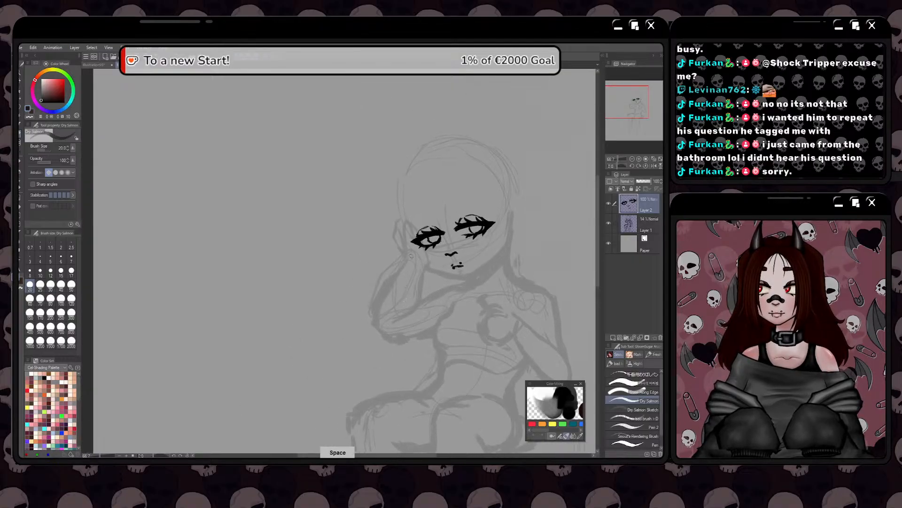
{"action": "key", "text": "space"}
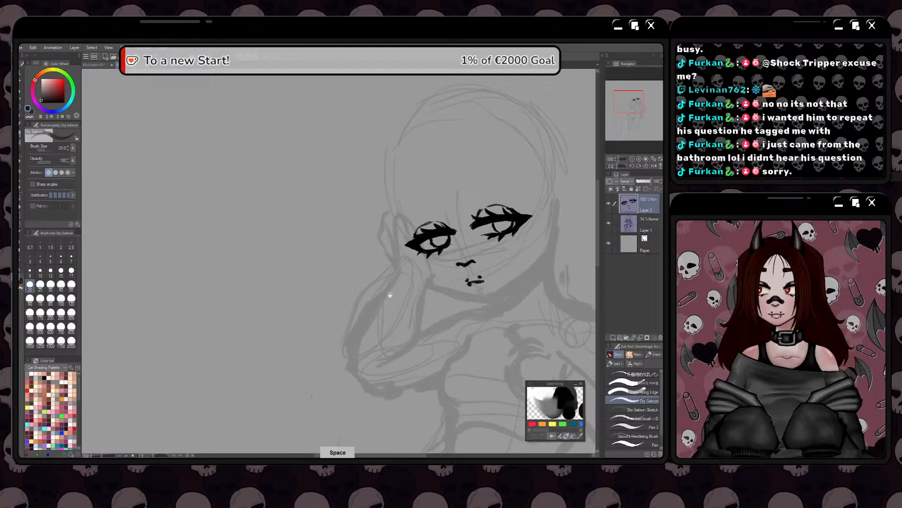
{"action": "mouse_move", "coordinate": [418, 240]}
{"action": "left_mouse_down"}
{"action": "mouse_move", "coordinate": [384, 268]}
{"action": "mouse_move", "coordinate": [390, 254]}
{"action": "left_mouse_up"}
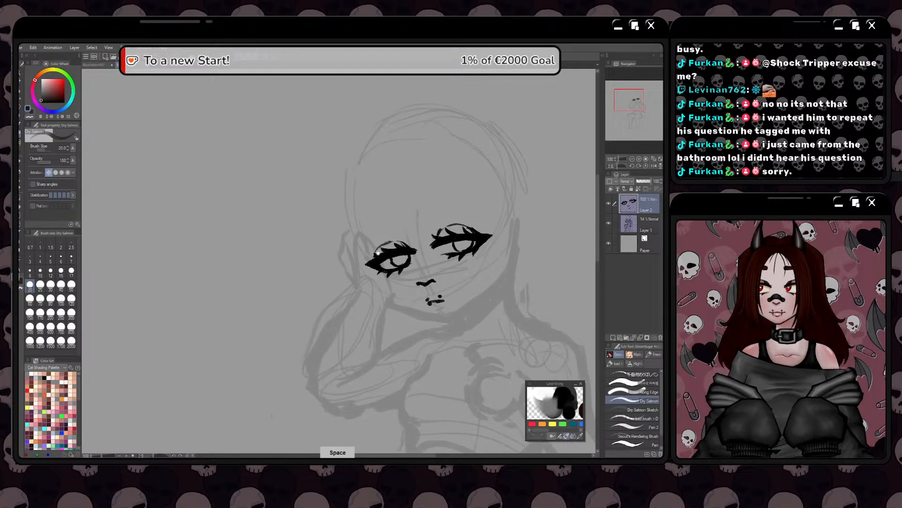
{"action": "mouse_move", "coordinate": [505, 213]}
{"action": "left_mouse_down"}
{"action": "mouse_move", "coordinate": [513, 249]}
{"action": "mouse_move", "coordinate": [509, 211]}
{"action": "mouse_move", "coordinate": [497, 217]}
{"action": "mouse_move", "coordinate": [514, 235]}
{"action": "left_mouse_up"}
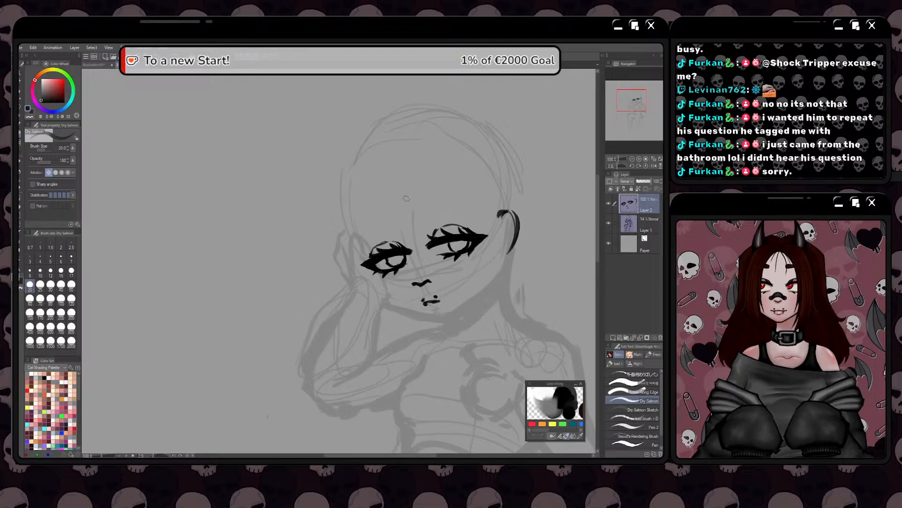
Draw thin, slightly curved fringe strands at the centre of the forehead, fanning out from the hair parting
{"action": "mouse_move", "coordinate": [406, 186]}
{"action": "left_mouse_down"}
{"action": "mouse_move", "coordinate": [396, 233]}
{"action": "mouse_move", "coordinate": [408, 225]}
{"action": "left_mouse_up"}
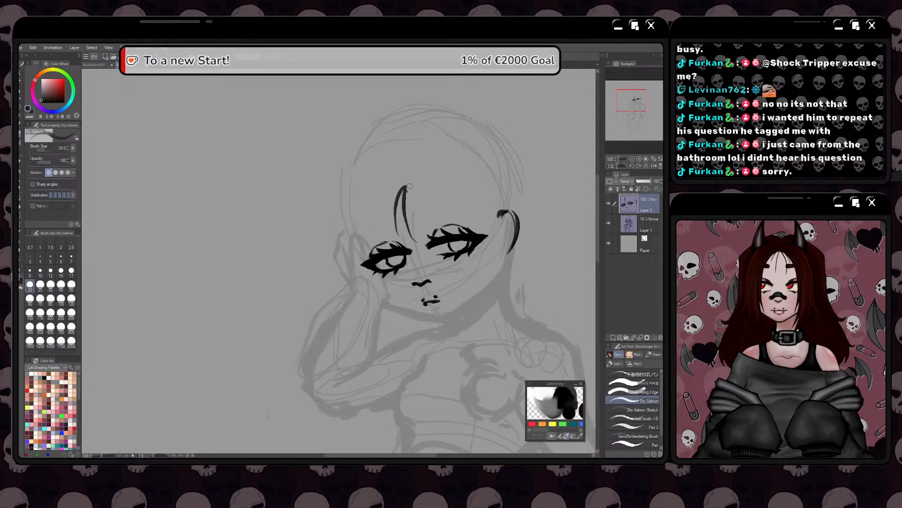
{"action": "mouse_move", "coordinate": [408, 186]}
{"action": "left_mouse_down"}
{"action": "mouse_move", "coordinate": [422, 216]}
{"action": "mouse_move", "coordinate": [413, 191]}
{"action": "mouse_move", "coordinate": [390, 233]}
{"action": "mouse_move", "coordinate": [398, 207]}
{"action": "left_mouse_up"}
{"action": "scroll", "coordinate": [398, 205], "scroll_direction": "down", "scroll_amount": 1}
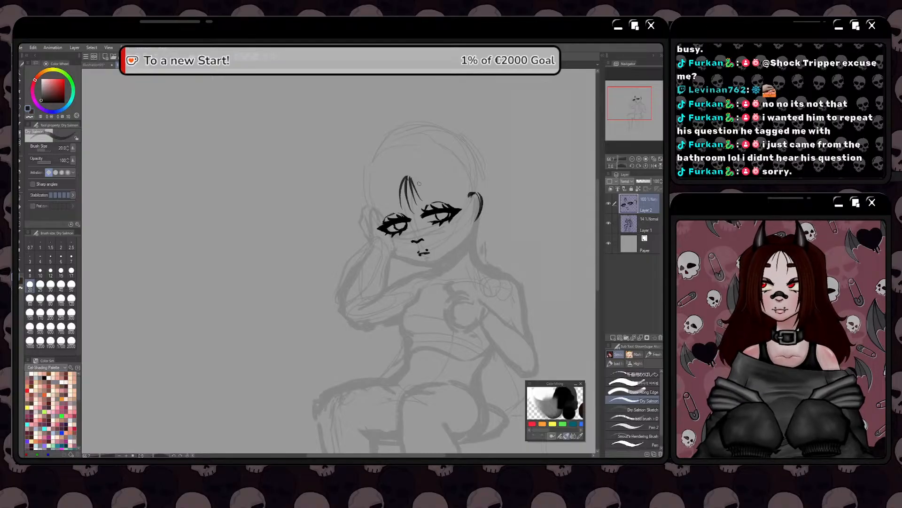
{"action": "mouse_move", "coordinate": [412, 176]}
{"action": "left_mouse_down"}
{"action": "mouse_move", "coordinate": [421, 183]}
{"action": "mouse_move", "coordinate": [417, 174]}
{"action": "left_mouse_up"}
{"action": "scroll", "coordinate": [416, 188], "scroll_direction": "up", "scroll_amount": 1}
Draw long curved hair strands from the parting across the eye on the ear side, ending around jaw level
{"action": "mouse_move", "coordinate": [414, 168]}
{"action": "left_mouse_down"}
{"action": "mouse_move", "coordinate": [429, 181]}
{"action": "mouse_move", "coordinate": [457, 297]}
{"action": "left_mouse_up"}
{"action": "left_click_drag", "start_coordinate": [436, 190], "coordinate": [458, 291]}
{"action": "left_click_drag", "start_coordinate": [423, 172], "coordinate": [480, 272]}
{"action": "left_click_drag", "start_coordinate": [453, 204], "coordinate": [469, 309]}
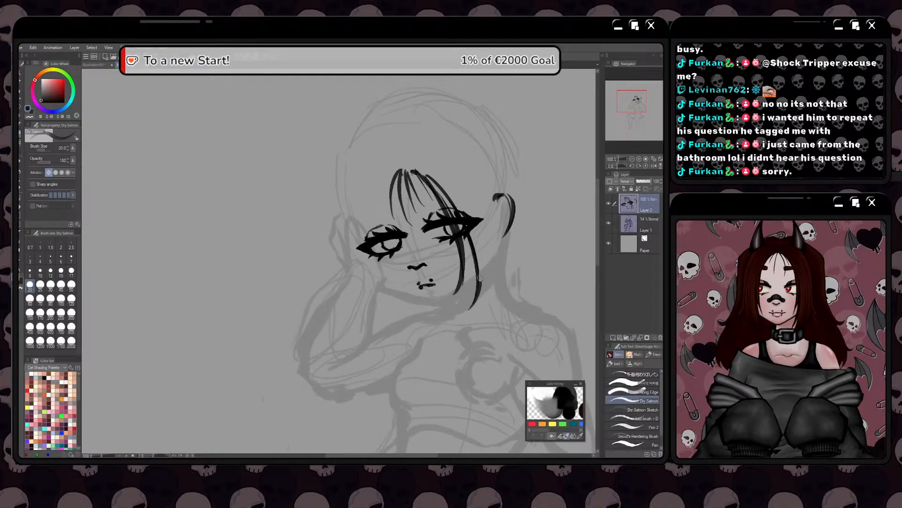
{"action": "left_click_drag", "start_coordinate": [448, 185], "coordinate": [482, 281]}
{"action": "left_click_drag", "start_coordinate": [438, 156], "coordinate": [459, 180]}
{"action": "mouse_move", "coordinate": [420, 156]}
{"action": "left_mouse_down"}
{"action": "mouse_move", "coordinate": [489, 206]}
{"action": "mouse_move", "coordinate": [500, 207]}
{"action": "mouse_move", "coordinate": [508, 189]}
{"action": "mouse_move", "coordinate": [489, 207]}
{"action": "mouse_move", "coordinate": [504, 212]}
{"action": "mouse_move", "coordinate": [485, 212]}
{"action": "mouse_move", "coordinate": [506, 258]}
{"action": "left_mouse_up"}
{"action": "mouse_move", "coordinate": [496, 225]}
{"action": "left_mouse_down"}
{"action": "mouse_move", "coordinate": [505, 239]}
{"action": "mouse_move", "coordinate": [505, 297]}
{"action": "mouse_move", "coordinate": [508, 246]}
{"action": "left_mouse_up"}
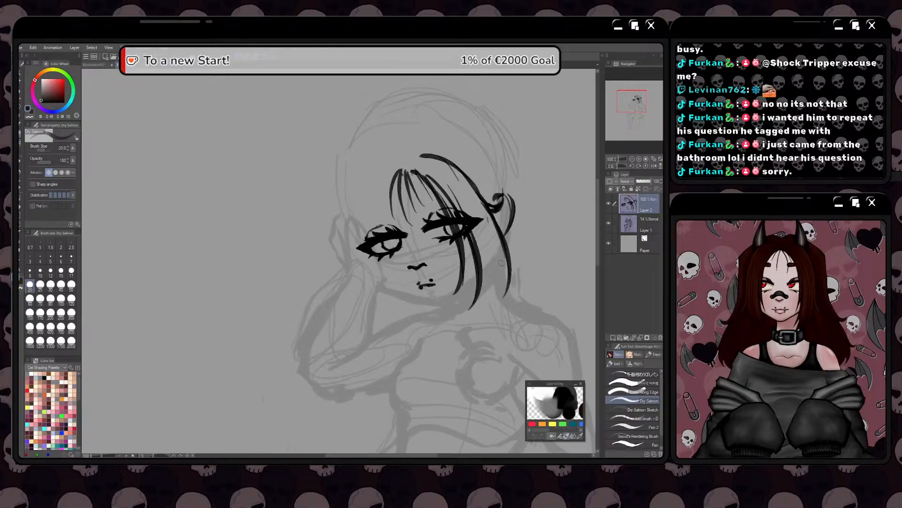
Undo the last two strokes and fill the ear-side lock with closely spaced strands from the parting to jaw length
{"action": "key", "text": "ctrl+z"}
{"action": "key", "text": "ctrl+z"}
{"action": "left_click_drag", "start_coordinate": [510, 285], "coordinate": [497, 225]}
{"action": "mouse_move", "coordinate": [496, 222]}
{"action": "left_mouse_down"}
{"action": "mouse_move", "coordinate": [508, 279]}
{"action": "mouse_move", "coordinate": [490, 299]}
{"action": "left_mouse_up"}
{"action": "mouse_move", "coordinate": [490, 215]}
{"action": "left_mouse_down"}
{"action": "mouse_move", "coordinate": [503, 277]}
{"action": "mouse_move", "coordinate": [495, 298]}
{"action": "left_mouse_up"}
{"action": "mouse_move", "coordinate": [473, 202]}
{"action": "left_mouse_down"}
{"action": "mouse_move", "coordinate": [488, 268]}
{"action": "mouse_move", "coordinate": [479, 303]}
{"action": "left_mouse_up"}
{"action": "left_click_drag", "start_coordinate": [478, 225], "coordinate": [489, 284]}
{"action": "left_click_drag", "start_coordinate": [436, 169], "coordinate": [486, 292]}
{"action": "mouse_move", "coordinate": [430, 165]}
{"action": "left_mouse_down"}
{"action": "mouse_move", "coordinate": [490, 264]}
{"action": "mouse_move", "coordinate": [470, 190]}
{"action": "mouse_move", "coordinate": [480, 210]}
{"action": "left_mouse_up"}
Extend the lower tips of the ear-side lock into a point curving inward beneath the jaw
{"action": "key", "text": "space"}
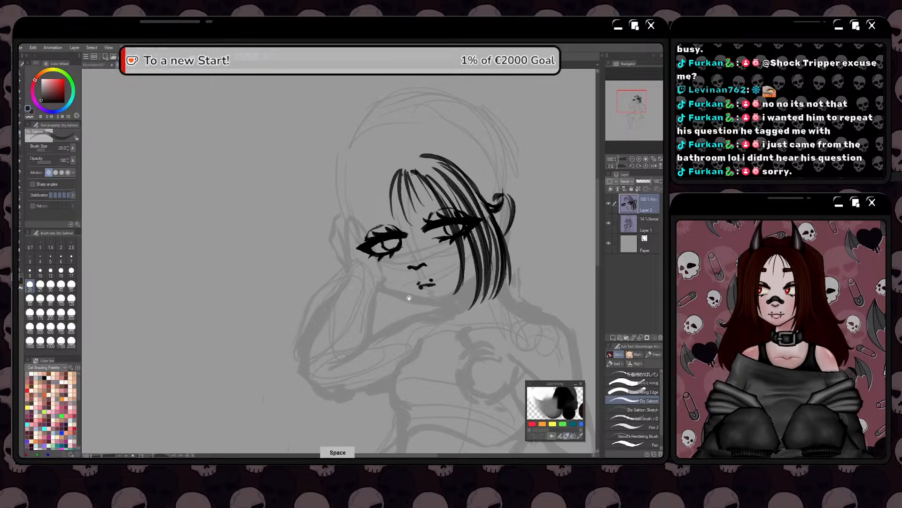
{"action": "left_click_drag", "start_coordinate": [415, 287], "coordinate": [425, 266]}
{"action": "key", "text": "space"}
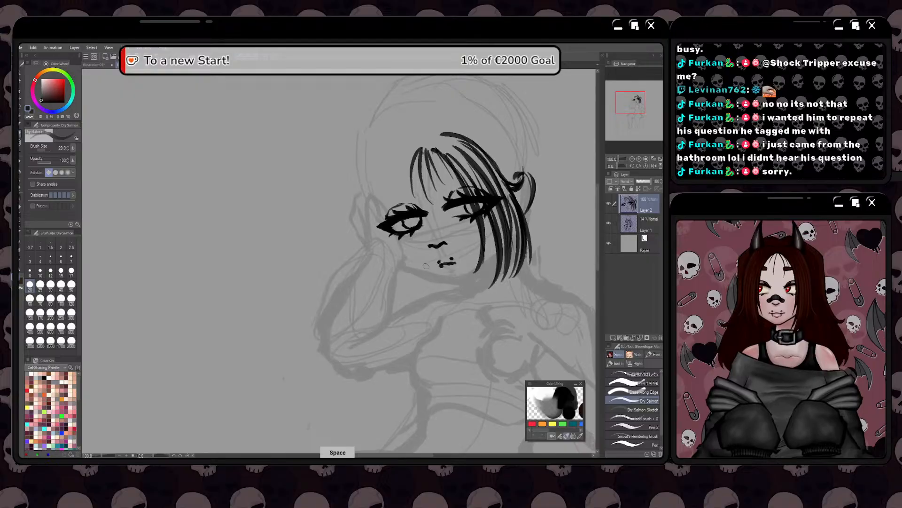
{"action": "mouse_move", "coordinate": [400, 225]}
{"action": "left_mouse_down"}
{"action": "mouse_move", "coordinate": [399, 200]}
{"action": "mouse_move", "coordinate": [401, 216]}
{"action": "mouse_move", "coordinate": [410, 190]}
{"action": "left_mouse_up"}
{"action": "left_click_drag", "start_coordinate": [518, 273], "coordinate": [501, 309]}
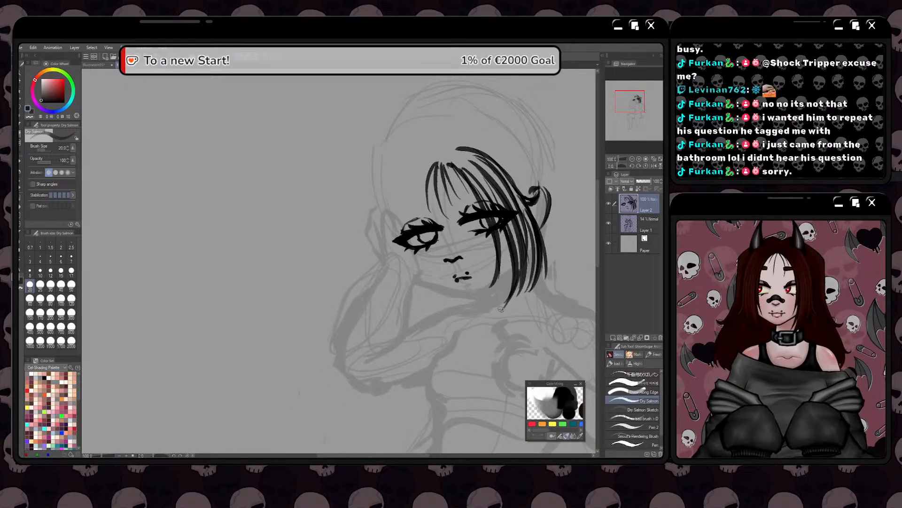
Thicken the ear-side lock with overlapping black strands from its tips up to the parting, closing the gaps
{"action": "key", "text": "space"}
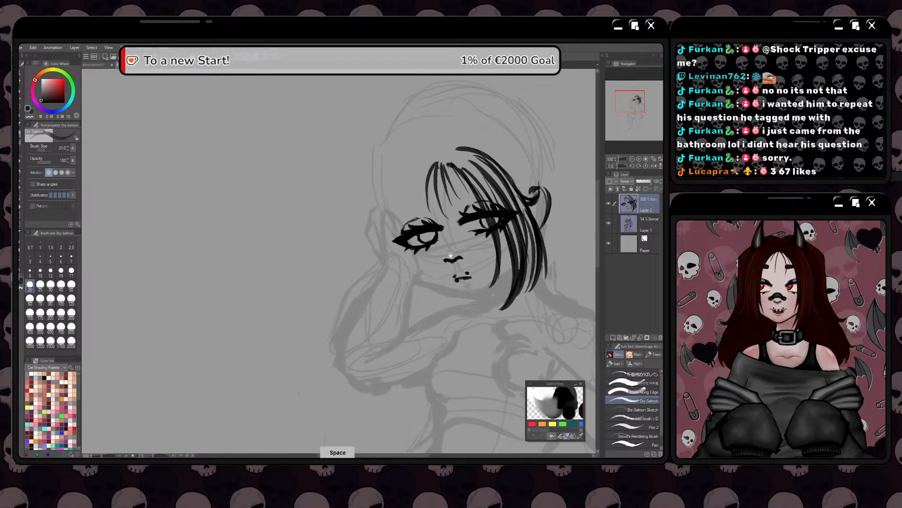
{"action": "left_click_drag", "start_coordinate": [450, 256], "coordinate": [433, 242]}
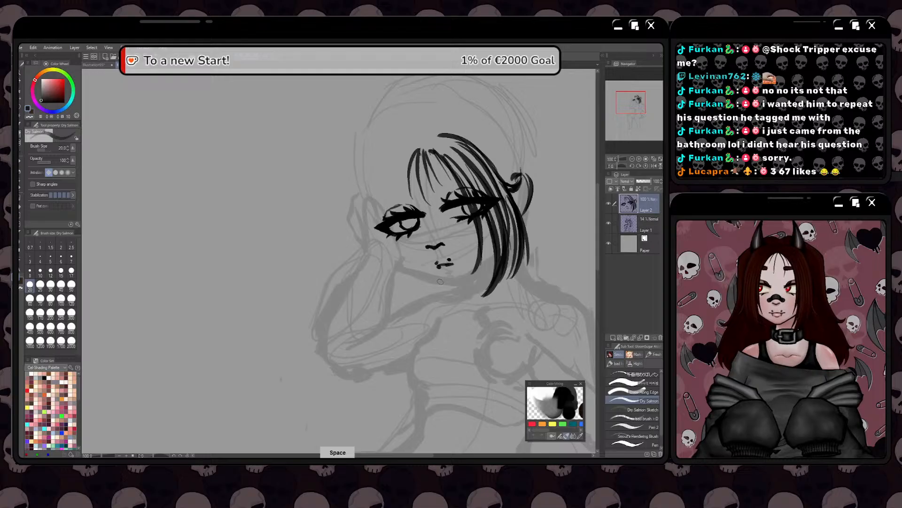
{"action": "left_click_drag", "start_coordinate": [440, 282], "coordinate": [500, 214]}
{"action": "left_click_drag", "start_coordinate": [494, 286], "coordinate": [497, 207]}
{"action": "left_click_drag", "start_coordinate": [506, 239], "coordinate": [485, 202]}
{"action": "mouse_move", "coordinate": [496, 258]}
{"action": "left_mouse_down"}
{"action": "mouse_move", "coordinate": [441, 142]}
{"action": "mouse_move", "coordinate": [432, 146]}
{"action": "mouse_move", "coordinate": [465, 195]}
{"action": "left_mouse_up"}
{"action": "mouse_move", "coordinate": [415, 137]}
{"action": "left_mouse_down"}
{"action": "mouse_move", "coordinate": [426, 136]}
{"action": "mouse_move", "coordinate": [484, 195]}
{"action": "left_mouse_up"}
{"action": "mouse_move", "coordinate": [429, 137]}
{"action": "left_mouse_down"}
{"action": "mouse_move", "coordinate": [464, 155]}
{"action": "mouse_move", "coordinate": [496, 210]}
{"action": "left_mouse_up"}
{"action": "mouse_move", "coordinate": [444, 150]}
{"action": "left_mouse_down"}
{"action": "mouse_move", "coordinate": [477, 199]}
{"action": "mouse_move", "coordinate": [486, 244]}
{"action": "left_mouse_up"}
Flip the canvas view horizontally and centre it on the head to check the face and side lock
{"action": "left_click_drag", "start_coordinate": [346, 163], "coordinate": [401, 149]}
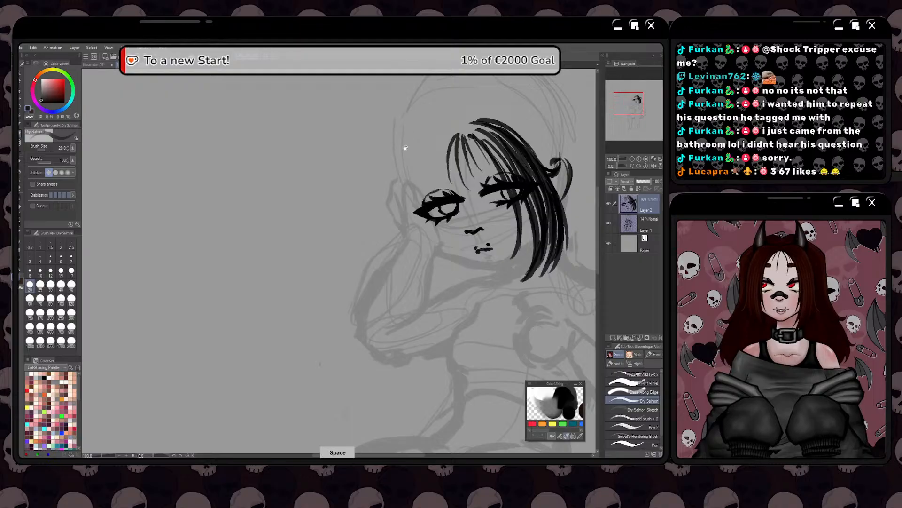
{"action": "left_click_drag", "start_coordinate": [377, 211], "coordinate": [384, 204]}
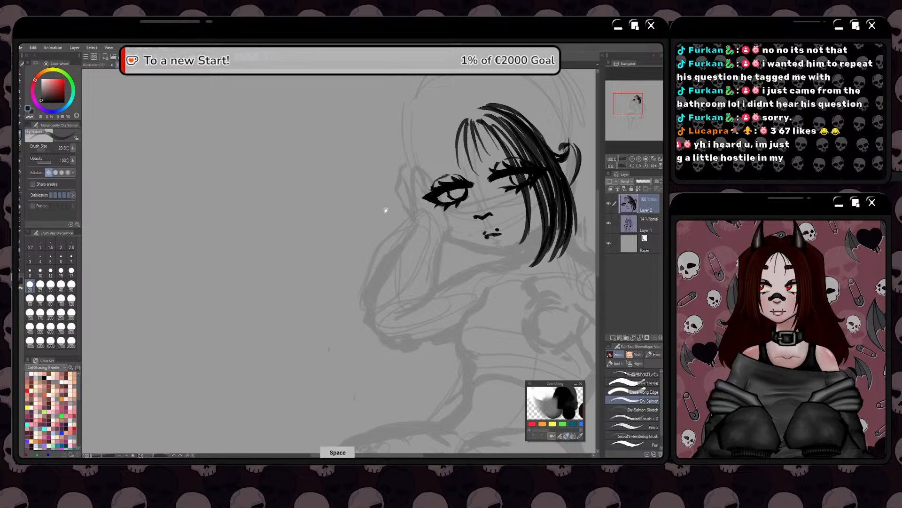
{"action": "left_click_drag", "start_coordinate": [383, 207], "coordinate": [373, 225]}
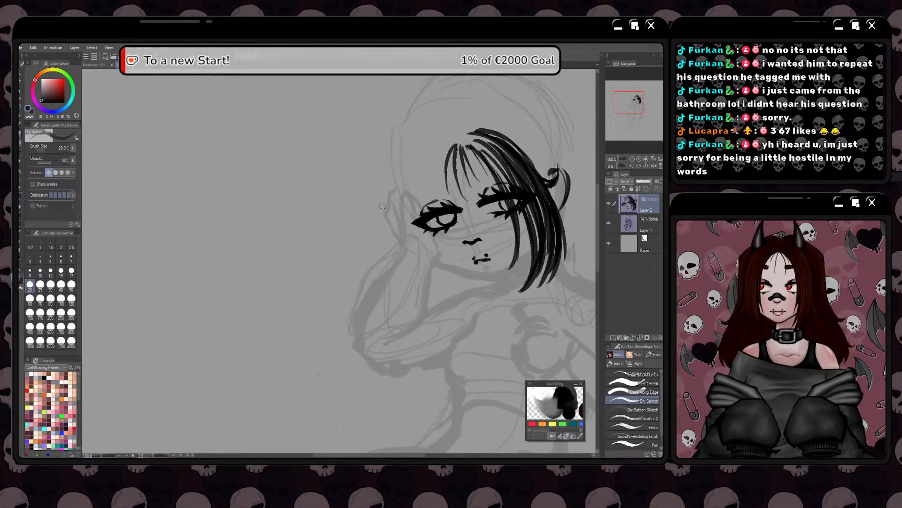
{"action": "key", "text": "space"}
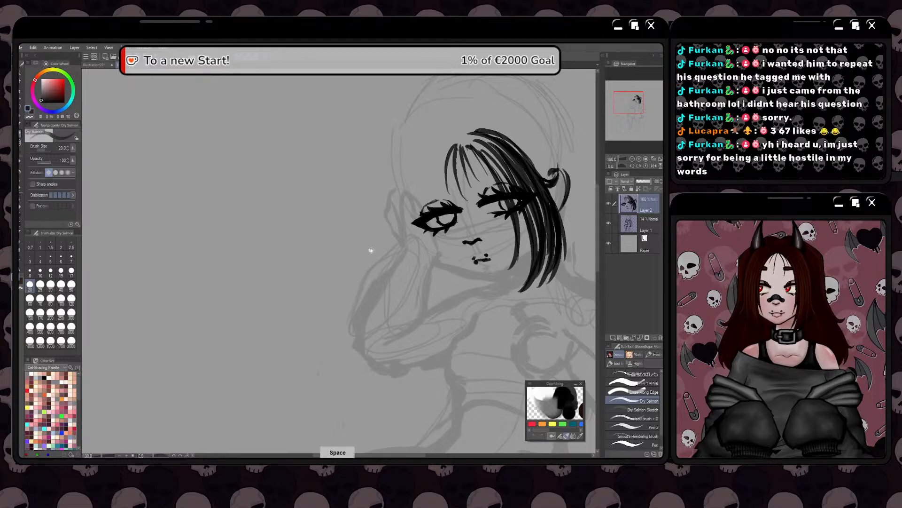
{"action": "left_click_drag", "start_coordinate": [368, 254], "coordinate": [385, 248]}
{"action": "left_click", "coordinate": [653, 166]}
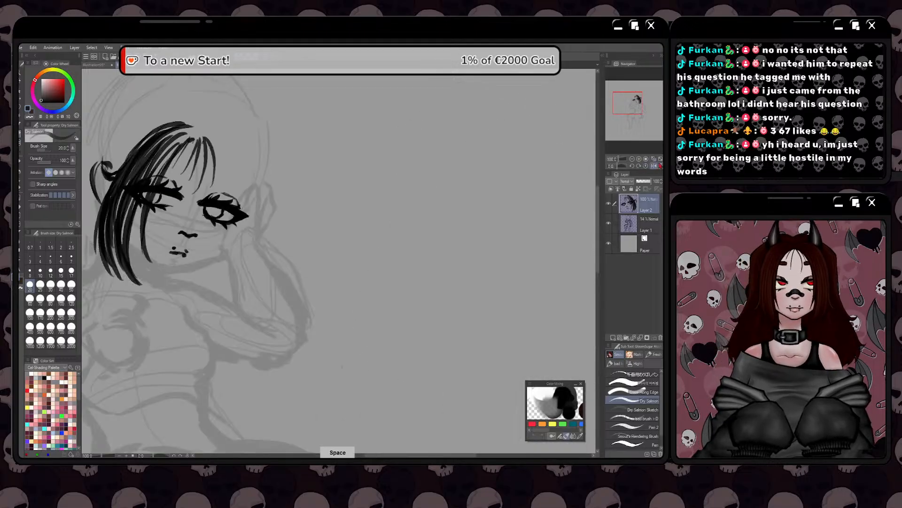
{"action": "left_click_drag", "start_coordinate": [235, 300], "coordinate": [471, 287]}
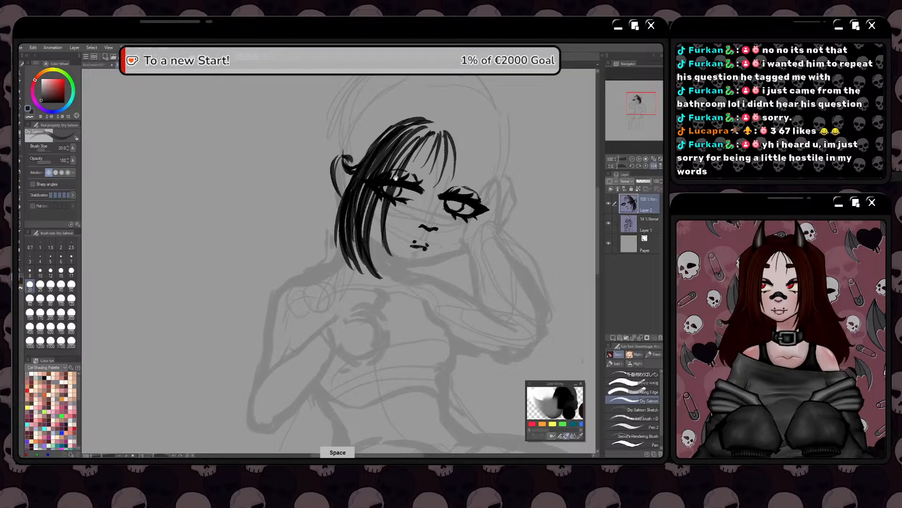
{"action": "mouse_move", "coordinate": [396, 125]}
{"action": "left_mouse_down"}
{"action": "mouse_move", "coordinate": [409, 180]}
{"action": "mouse_move", "coordinate": [434, 188]}
{"action": "mouse_move", "coordinate": [412, 203]}
{"action": "left_mouse_up"}
{"action": "mouse_move", "coordinate": [444, 177]}
{"action": "left_mouse_down"}
{"action": "mouse_move", "coordinate": [406, 201]}
{"action": "mouse_move", "coordinate": [414, 185]}
{"action": "left_mouse_up"}
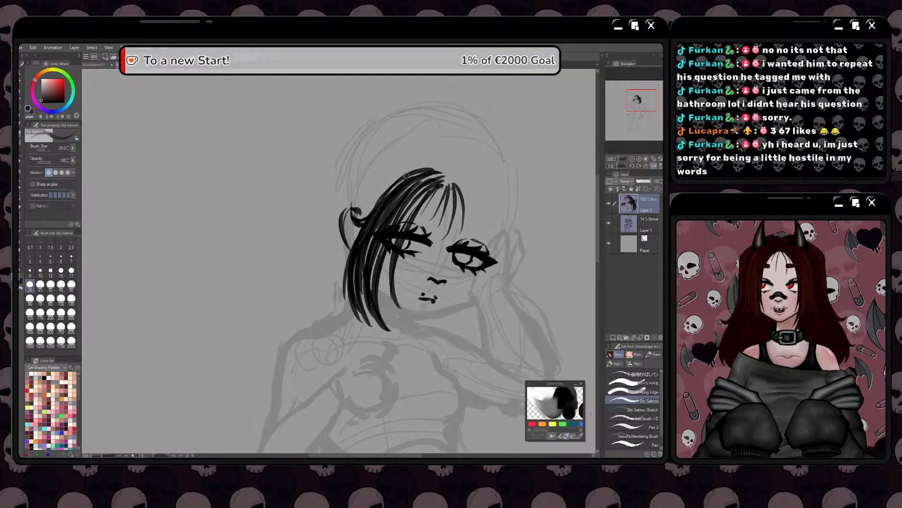
{"action": "left_click_drag", "start_coordinate": [342, 226], "coordinate": [377, 198]}
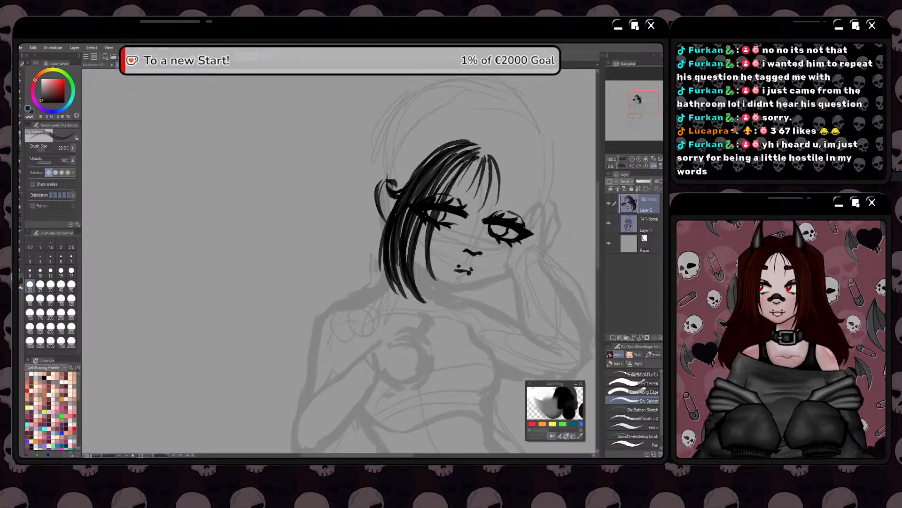
Thicken the inner strand of the ear-side lock and start the opposite lock with strands across the other eye
{"action": "mouse_move", "coordinate": [429, 217]}
{"action": "left_mouse_down"}
{"action": "mouse_move", "coordinate": [436, 190]}
{"action": "mouse_move", "coordinate": [435, 279]}
{"action": "left_mouse_up"}
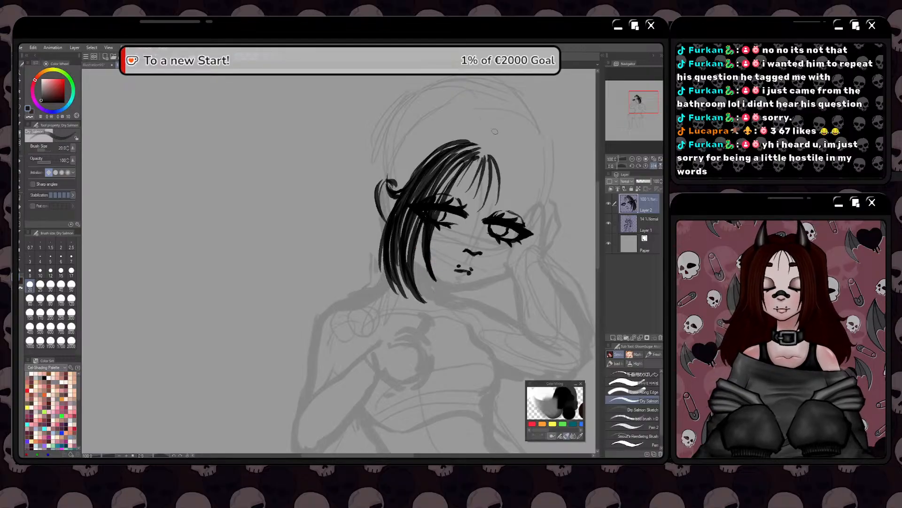
{"action": "left_click_drag", "start_coordinate": [502, 160], "coordinate": [497, 243]}
{"action": "mouse_move", "coordinate": [508, 166]}
{"action": "left_mouse_down"}
{"action": "mouse_move", "coordinate": [487, 276]}
{"action": "mouse_move", "coordinate": [511, 183]}
{"action": "left_mouse_up"}
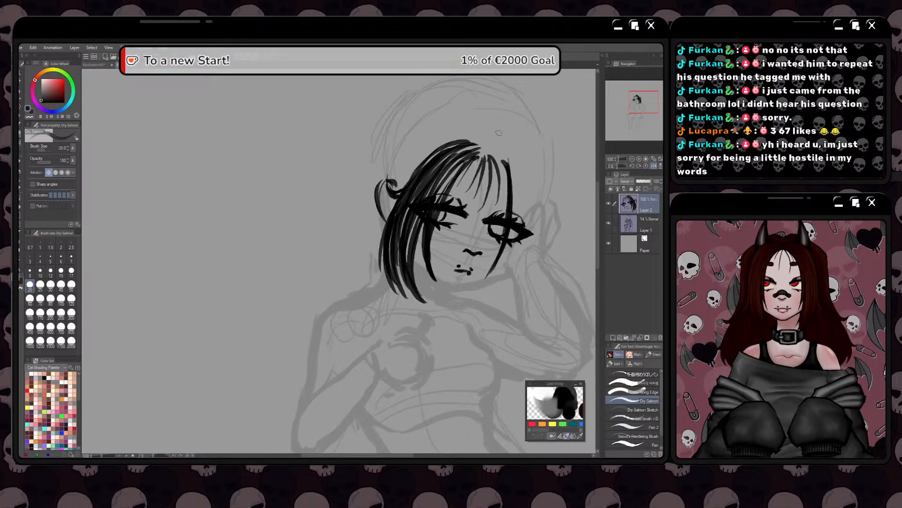
{"action": "mouse_move", "coordinate": [499, 154]}
{"action": "left_mouse_down"}
{"action": "mouse_move", "coordinate": [518, 177]}
{"action": "mouse_move", "coordinate": [503, 161]}
{"action": "mouse_move", "coordinate": [510, 155]}
{"action": "mouse_move", "coordinate": [512, 192]}
{"action": "mouse_move", "coordinate": [526, 177]}
{"action": "mouse_move", "coordinate": [516, 229]}
{"action": "left_mouse_up"}
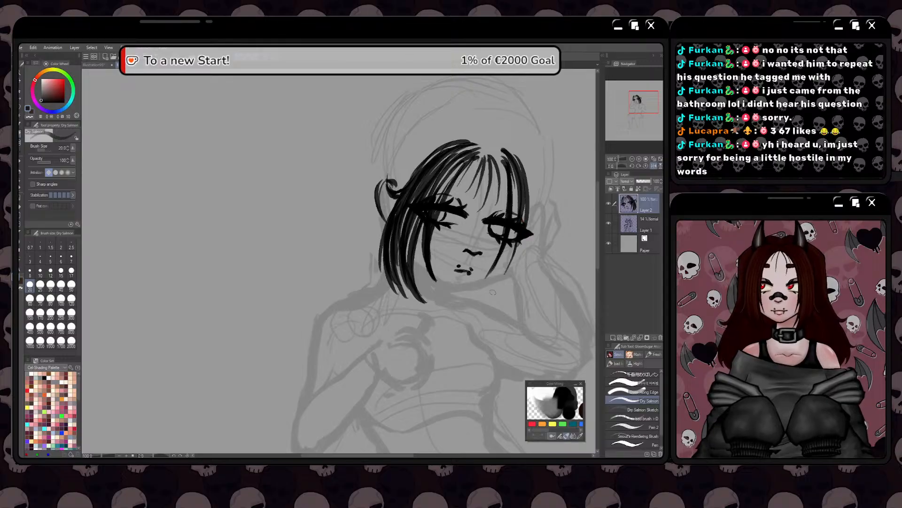
Fill the hand-side lock with dense strands curving from the parting past the cheek and inward below the jaw
{"action": "left_click_drag", "start_coordinate": [516, 151], "coordinate": [537, 238]}
{"action": "mouse_move", "coordinate": [531, 185]}
{"action": "left_mouse_down"}
{"action": "mouse_move", "coordinate": [541, 230]}
{"action": "mouse_move", "coordinate": [550, 233]}
{"action": "mouse_move", "coordinate": [513, 299]}
{"action": "left_mouse_up"}
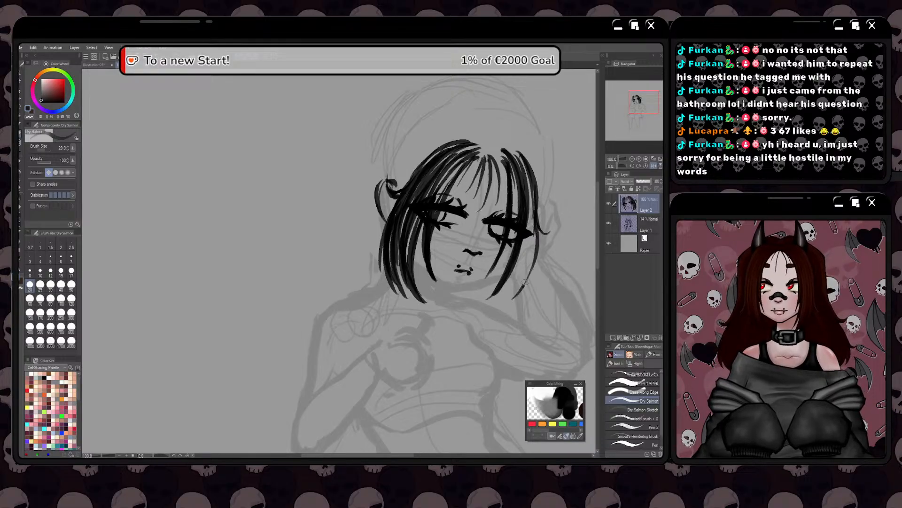
{"action": "left_click_drag", "start_coordinate": [534, 203], "coordinate": [523, 285]}
{"action": "mouse_move", "coordinate": [531, 204]}
{"action": "left_mouse_down"}
{"action": "mouse_move", "coordinate": [503, 299]}
{"action": "mouse_move", "coordinate": [492, 304]}
{"action": "left_mouse_up"}
{"action": "mouse_move", "coordinate": [528, 238]}
{"action": "left_mouse_down"}
{"action": "mouse_move", "coordinate": [505, 292]}
{"action": "mouse_move", "coordinate": [525, 241]}
{"action": "left_mouse_up"}
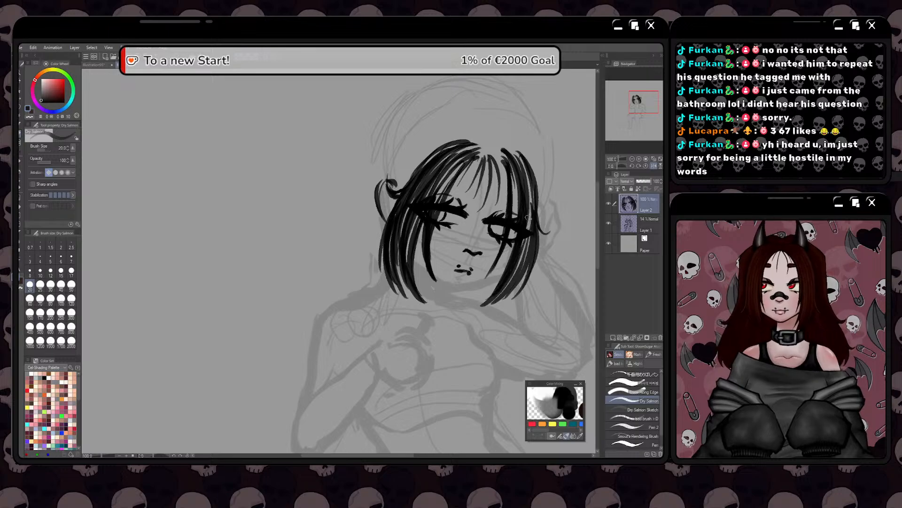
{"action": "mouse_move", "coordinate": [477, 309]}
{"action": "left_mouse_down"}
{"action": "mouse_move", "coordinate": [512, 261]}
{"action": "mouse_move", "coordinate": [488, 311]}
{"action": "mouse_move", "coordinate": [521, 270]}
{"action": "mouse_move", "coordinate": [527, 240]}
{"action": "mouse_move", "coordinate": [494, 313]}
{"action": "left_mouse_up"}
{"action": "left_click_drag", "start_coordinate": [534, 209], "coordinate": [527, 239]}
{"action": "left_click_drag", "start_coordinate": [529, 229], "coordinate": [532, 181]}
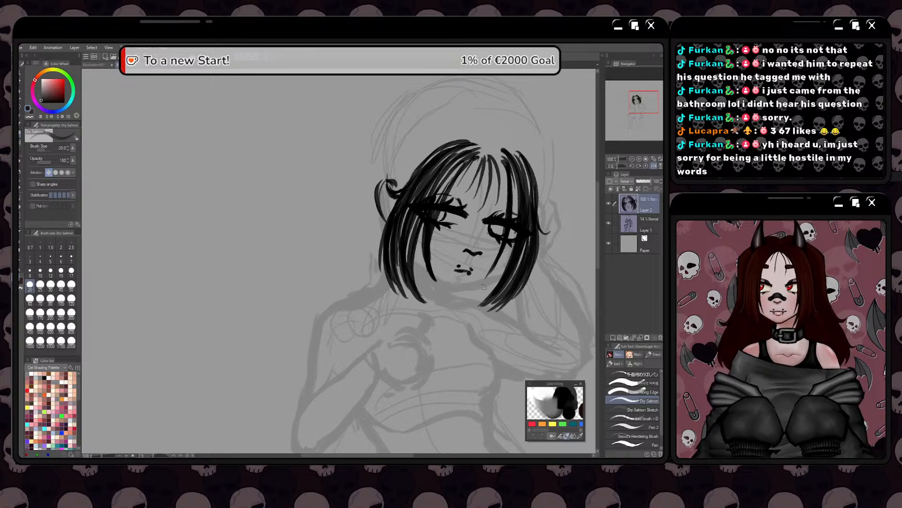
Redraw the outer-edge strand of the hand-side lock to round out the bob's silhouette beside the eye
{"action": "key", "text": "space"}
{"action": "left_click_drag", "start_coordinate": [460, 309], "coordinate": [469, 302]}
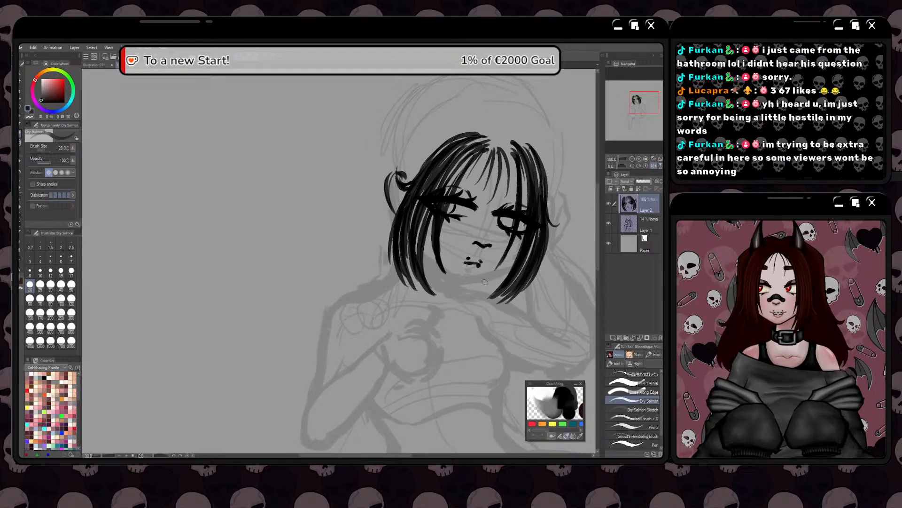
{"action": "key", "text": "space"}
{"action": "left_click_drag", "start_coordinate": [487, 268], "coordinate": [474, 280]}
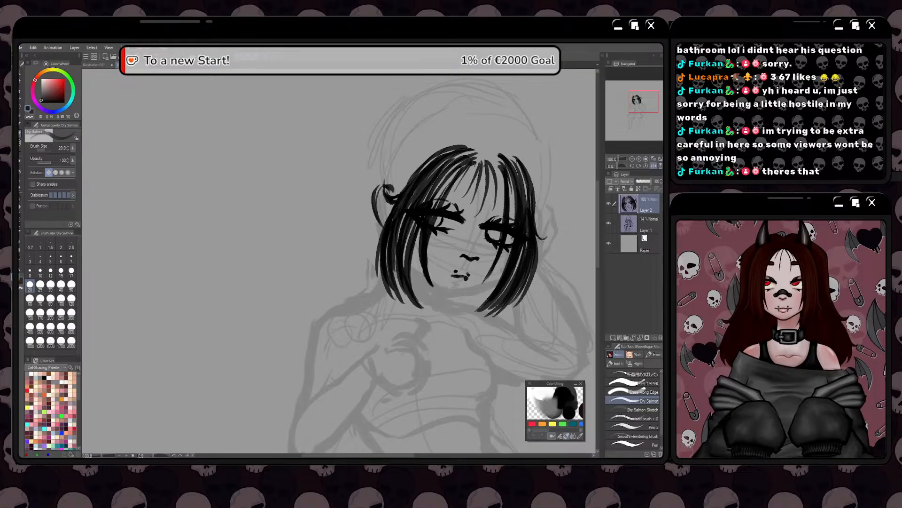
{"action": "left_click_drag", "start_coordinate": [540, 245], "coordinate": [527, 177]}
{"action": "key", "text": "ctrl+z"}
{"action": "left_click_drag", "start_coordinate": [536, 256], "coordinate": [526, 174]}
{"action": "key", "text": "space"}
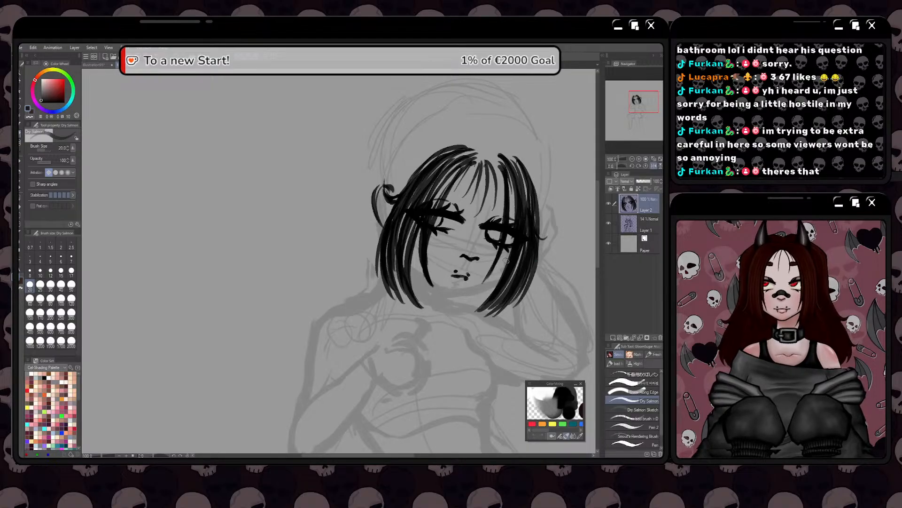
{"action": "left_click_drag", "start_coordinate": [450, 327], "coordinate": [482, 307]}
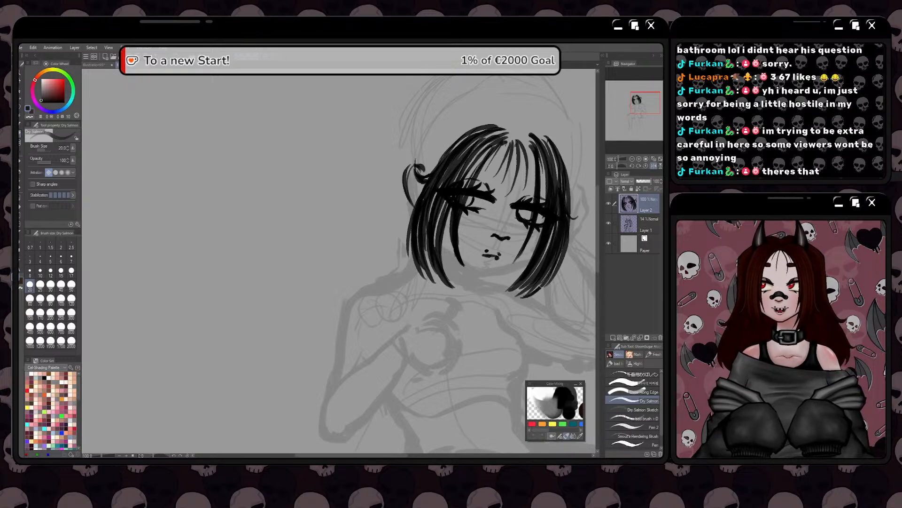
Extend the hand-side lock's lower strand tips so they curve inward below the jaw
{"action": "mouse_move", "coordinate": [512, 299]}
{"action": "left_mouse_down"}
{"action": "mouse_move", "coordinate": [545, 273]}
{"action": "mouse_move", "coordinate": [542, 249]}
{"action": "left_mouse_up"}
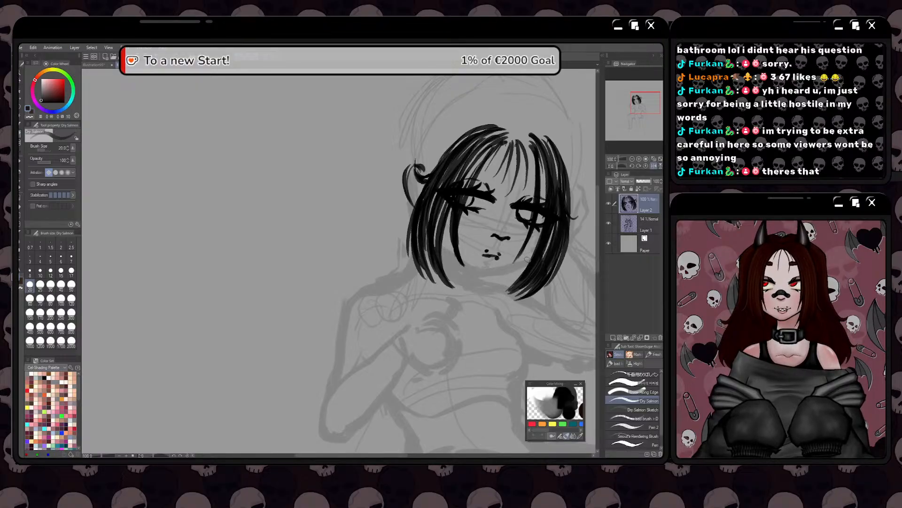
{"action": "left_click_drag", "start_coordinate": [485, 260], "coordinate": [521, 242]}
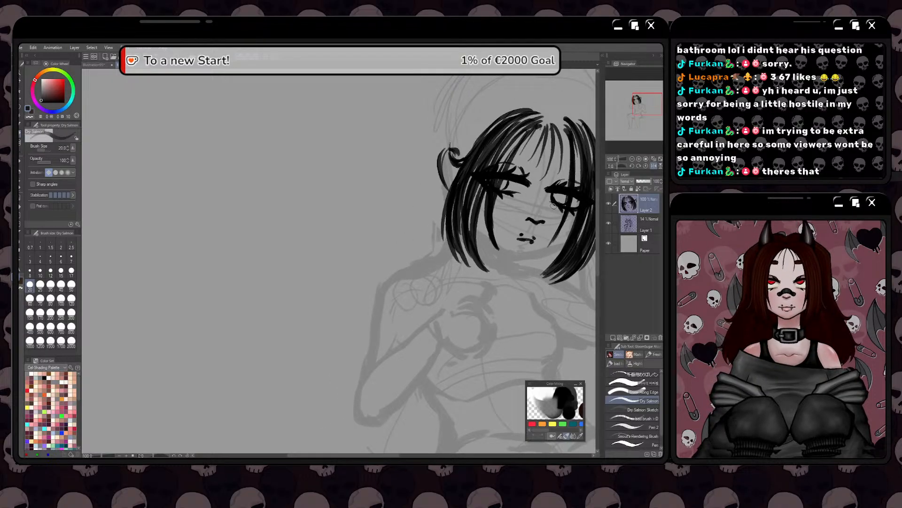
{"action": "scroll", "coordinate": [553, 206], "scroll_direction": "down", "scroll_amount": 1}
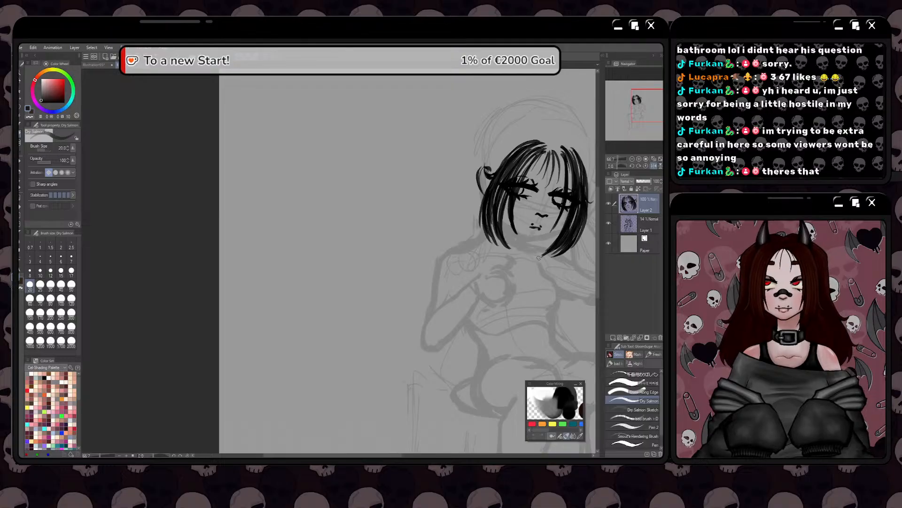
{"action": "left_click_drag", "start_coordinate": [538, 258], "coordinate": [554, 248]}
{"action": "scroll", "coordinate": [519, 155], "scroll_direction": "up", "scroll_amount": 1}
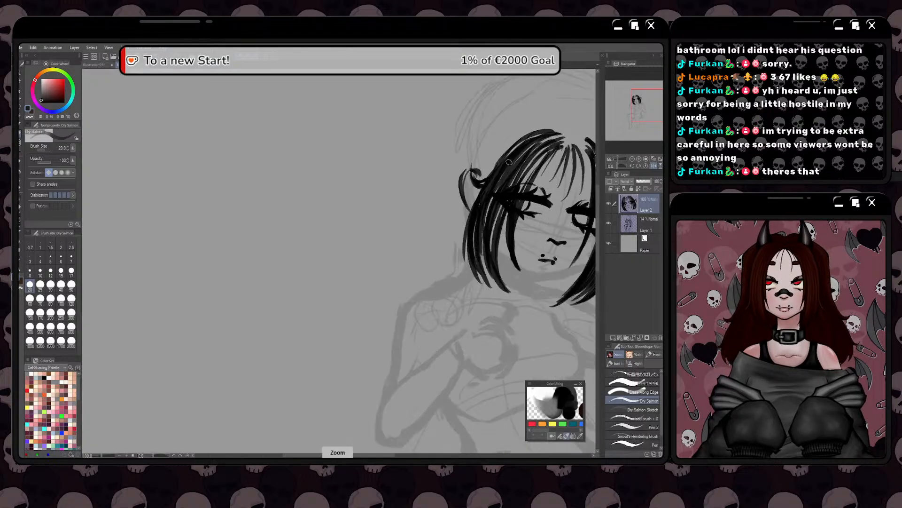
Mirror the canvas view horizontally and check the head and bob's balance from the flipped side
{"action": "scroll", "coordinate": [519, 155], "scroll_direction": "down", "scroll_amount": 1}
{"action": "scroll", "coordinate": [516, 155], "scroll_direction": "down", "scroll_amount": 1}
{"action": "key", "text": "space"}
{"action": "left_click_drag", "start_coordinate": [518, 150], "coordinate": [489, 147]}
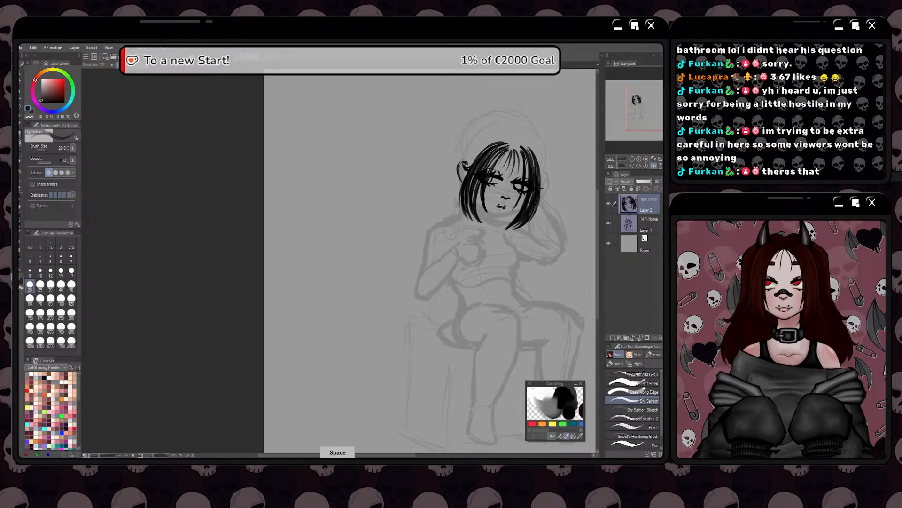
{"action": "scroll", "coordinate": [489, 148], "scroll_direction": "up", "scroll_amount": 1}
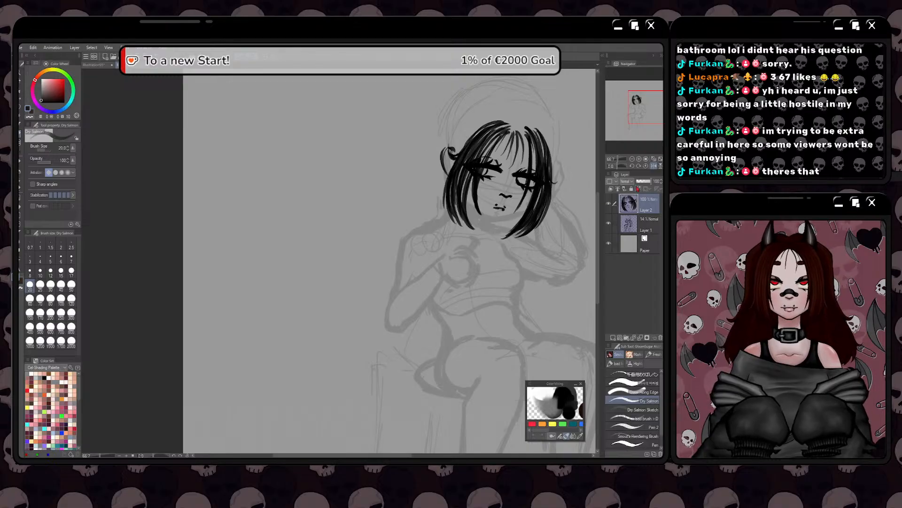
{"action": "left_click", "coordinate": [654, 166]}
{"action": "key", "text": "space"}
{"action": "left_click_drag", "start_coordinate": [275, 163], "coordinate": [467, 197]}
{"action": "scroll", "coordinate": [487, 274], "scroll_direction": "up", "scroll_amount": 2}
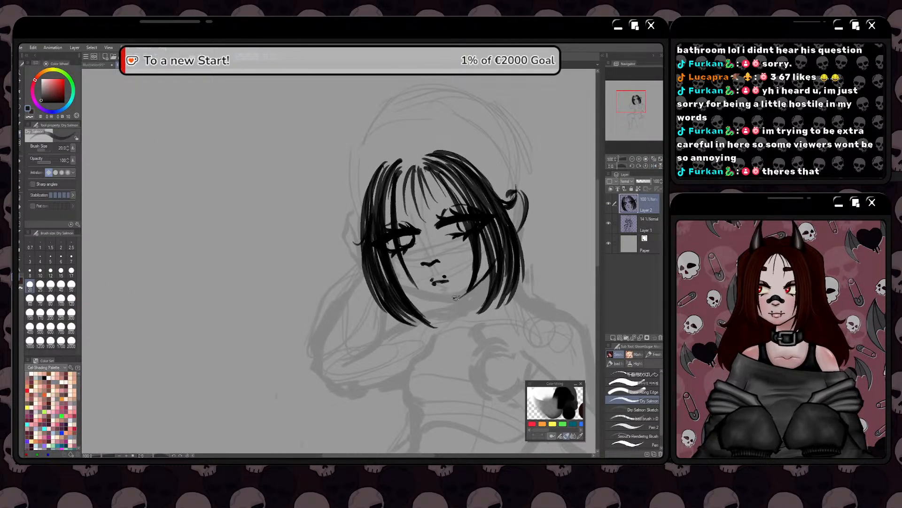
Draw the curved jawline under the mouth, joining the ear-side lock to the hand-side lock
{"action": "left_click_drag", "start_coordinate": [460, 298], "coordinate": [417, 294]}
{"action": "mouse_move", "coordinate": [402, 288]}
{"action": "left_mouse_down"}
{"action": "mouse_move", "coordinate": [461, 294]}
{"action": "mouse_move", "coordinate": [408, 295]}
{"action": "mouse_move", "coordinate": [401, 287]}
{"action": "left_mouse_up"}
{"action": "key", "text": "ctrl+z"}
{"action": "key", "text": "ctrl+z"}
{"action": "mouse_move", "coordinate": [401, 286]}
{"action": "left_mouse_down"}
{"action": "mouse_move", "coordinate": [458, 299]}
{"action": "mouse_move", "coordinate": [401, 285]}
{"action": "left_mouse_up"}
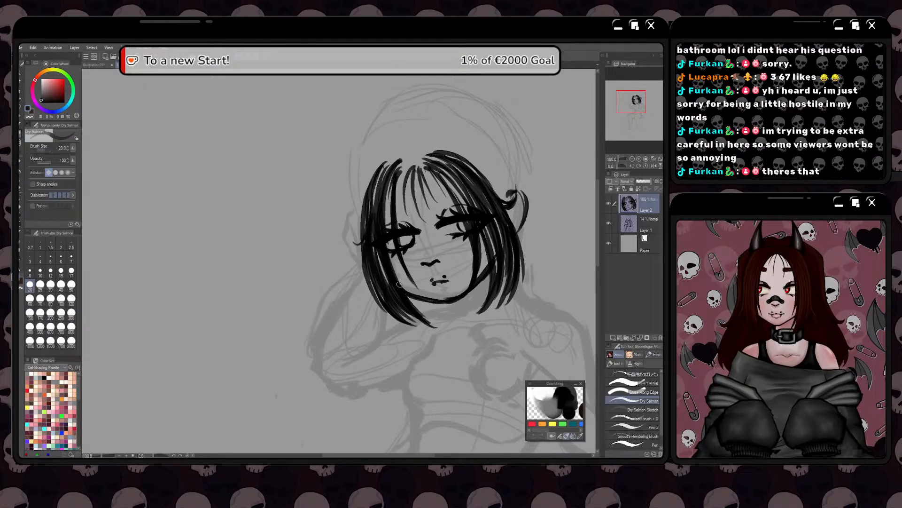
Add two small pointed fangs beneath the mouth line
{"action": "scroll", "coordinate": [438, 283], "scroll_direction": "up", "scroll_amount": 2}
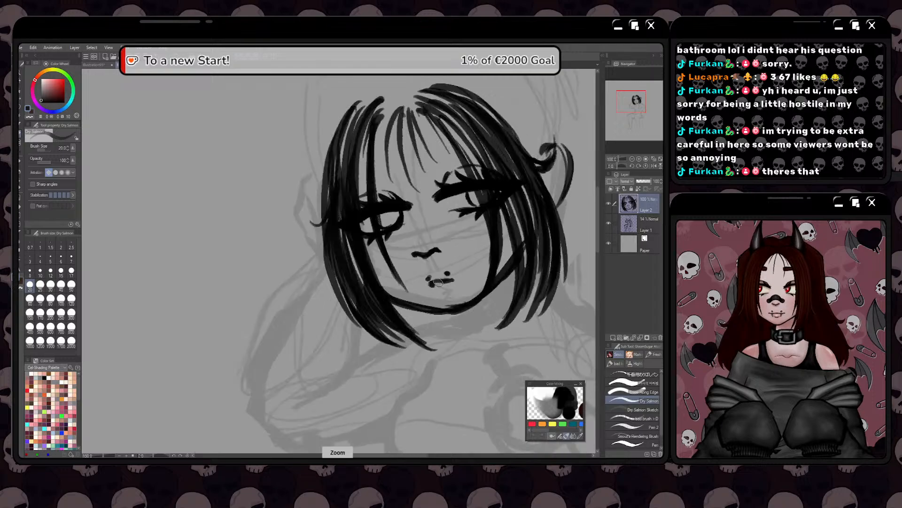
{"action": "mouse_move", "coordinate": [449, 286]}
{"action": "left_mouse_down"}
{"action": "mouse_move", "coordinate": [434, 293]}
{"action": "mouse_move", "coordinate": [440, 285]}
{"action": "left_mouse_up"}
{"action": "key", "text": "ctrl+z"}
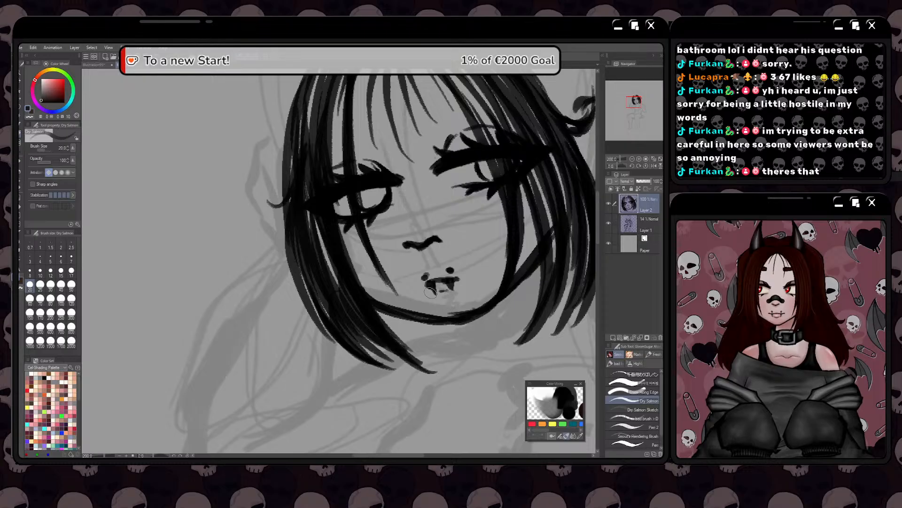
Examine the finished face and bob against the proportions of the whole seated figure sketch
{"action": "key", "text": "space"}
{"action": "mouse_move", "coordinate": [398, 308]}
{"action": "left_mouse_down"}
{"action": "mouse_move", "coordinate": [414, 293]}
{"action": "mouse_move", "coordinate": [394, 282]}
{"action": "left_mouse_up"}
{"action": "scroll", "coordinate": [411, 294], "scroll_direction": "down", "scroll_amount": 1}
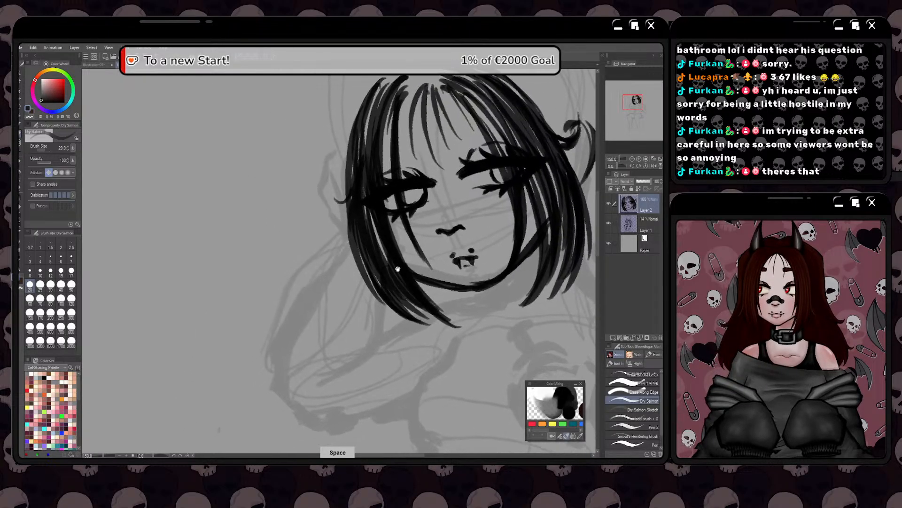
{"action": "scroll", "coordinate": [395, 283], "scroll_direction": "down", "scroll_amount": 4}
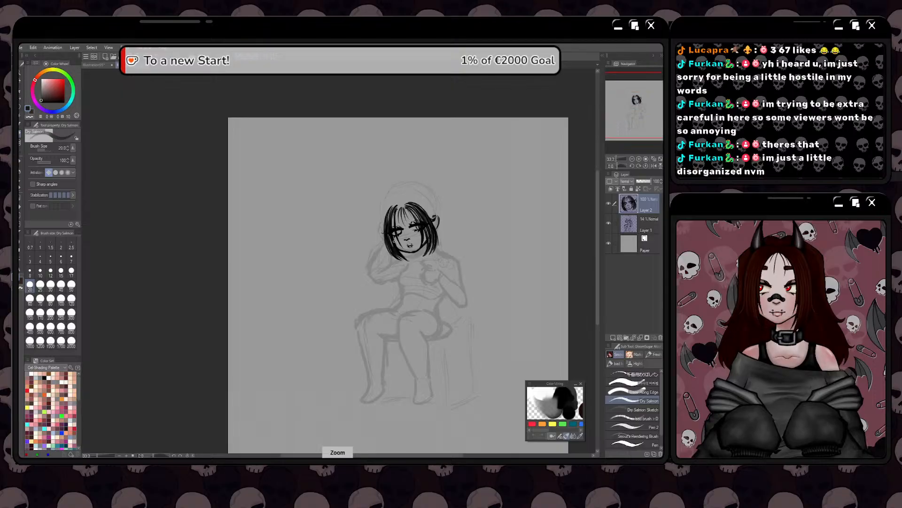
{"action": "scroll", "coordinate": [373, 212], "scroll_direction": "up", "scroll_amount": 1}
{"action": "scroll", "coordinate": [375, 233], "scroll_direction": "up", "scroll_amount": 1}
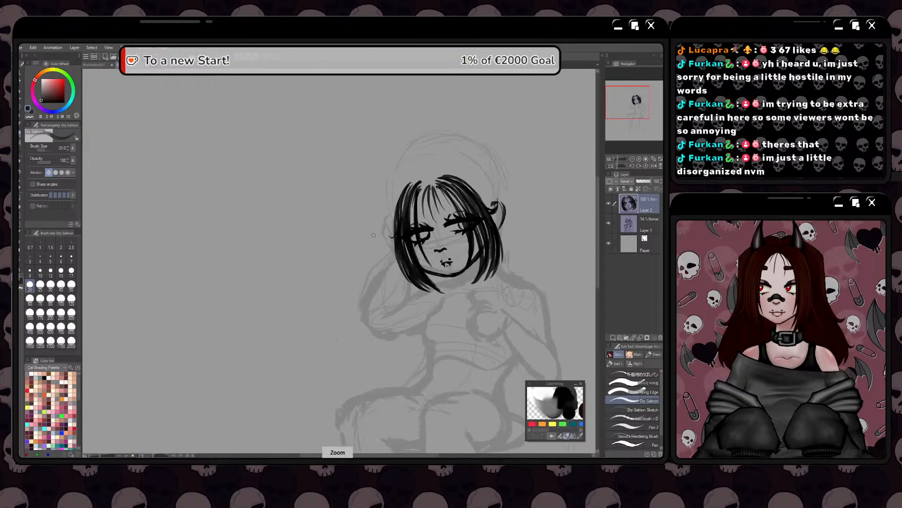
{"action": "left_click_drag", "start_coordinate": [365, 244], "coordinate": [389, 240]}
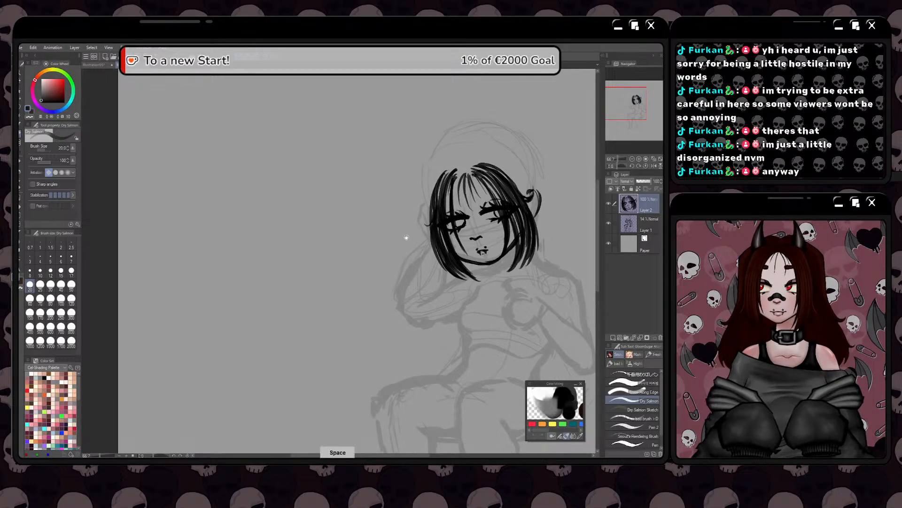
{"action": "left_click_drag", "start_coordinate": [403, 238], "coordinate": [407, 227]}
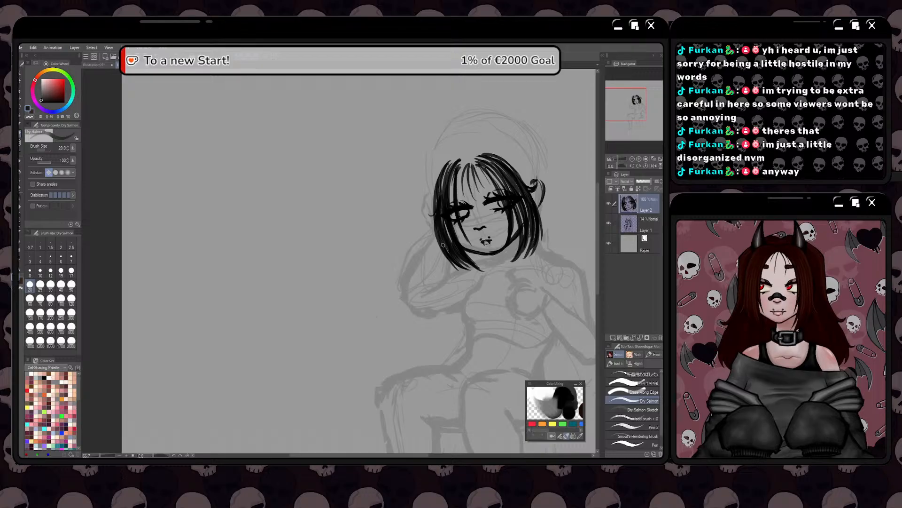
{"action": "left_click_drag", "start_coordinate": [445, 271], "coordinate": [418, 310]}
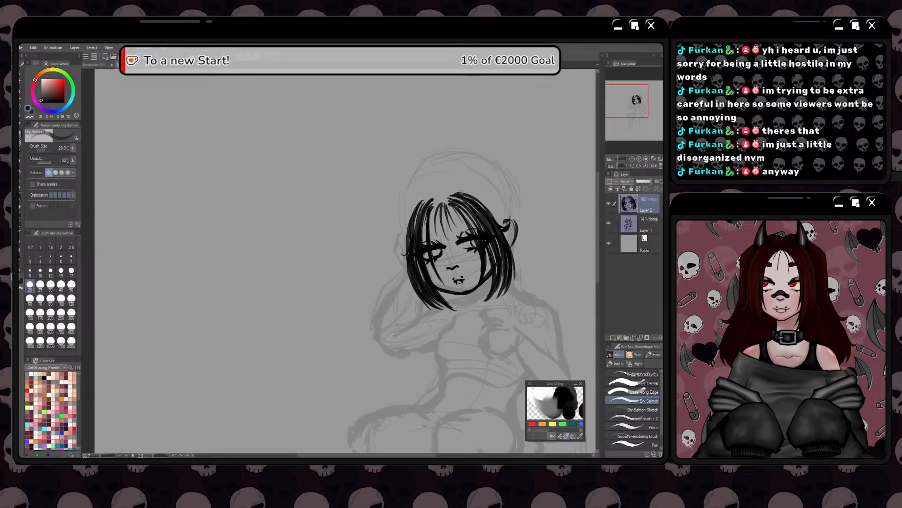
Draw a solid black pointed horn rising from the ear-side hair beside the parting
{"action": "mouse_move", "coordinate": [466, 162]}
{"action": "left_mouse_down"}
{"action": "mouse_move", "coordinate": [460, 193]}
{"action": "mouse_move", "coordinate": [456, 157]}
{"action": "mouse_move", "coordinate": [482, 198]}
{"action": "mouse_move", "coordinate": [462, 164]}
{"action": "mouse_move", "coordinate": [478, 193]}
{"action": "mouse_move", "coordinate": [467, 181]}
{"action": "mouse_move", "coordinate": [464, 190]}
{"action": "mouse_move", "coordinate": [479, 198]}
{"action": "mouse_move", "coordinate": [471, 181]}
{"action": "mouse_move", "coordinate": [477, 194]}
{"action": "mouse_move", "coordinate": [463, 189]}
{"action": "mouse_move", "coordinate": [457, 156]}
{"action": "mouse_move", "coordinate": [480, 197]}
{"action": "mouse_move", "coordinate": [462, 189]}
{"action": "mouse_move", "coordinate": [484, 203]}
{"action": "left_mouse_up"}
{"action": "key", "text": "ctrl+z"}
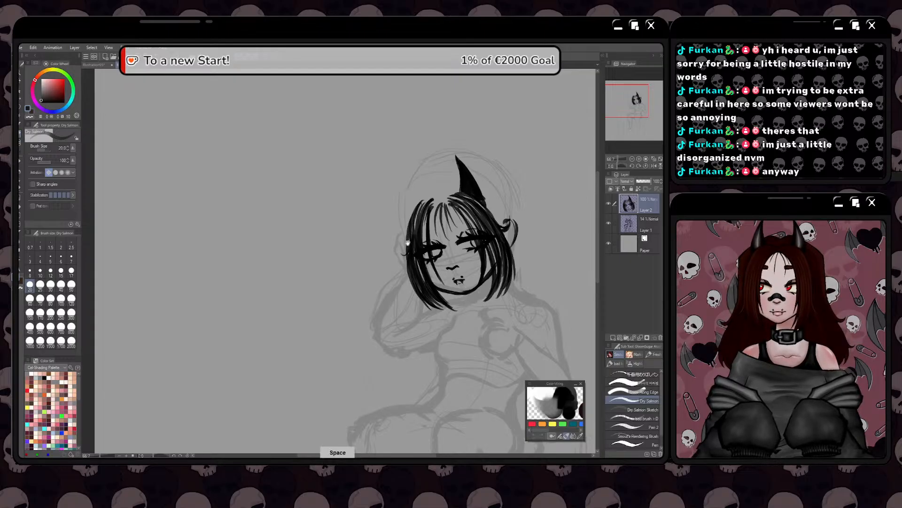
{"action": "mouse_move", "coordinate": [399, 261]}
{"action": "left_mouse_down"}
{"action": "mouse_move", "coordinate": [425, 262]}
{"action": "mouse_move", "coordinate": [394, 267]}
{"action": "left_mouse_up"}
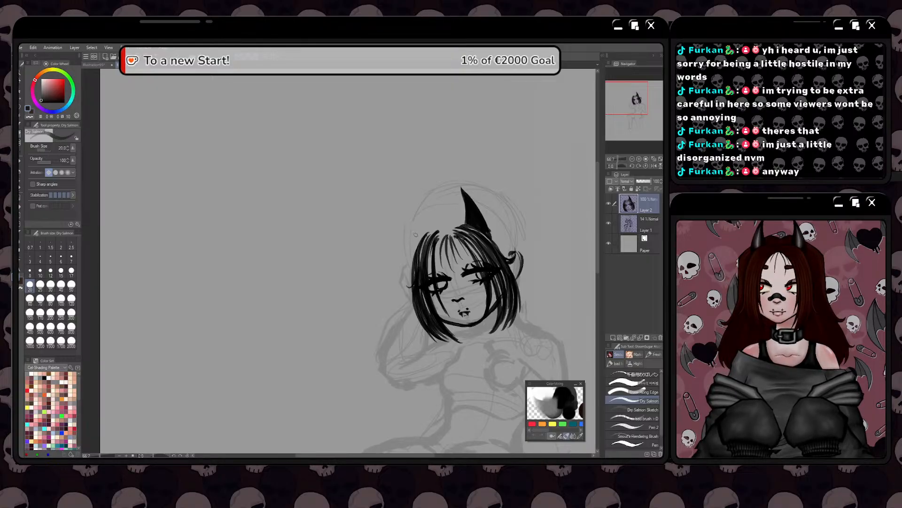
{"action": "mouse_move", "coordinate": [461, 205]}
{"action": "left_mouse_down"}
{"action": "mouse_move", "coordinate": [463, 225]}
{"action": "mouse_move", "coordinate": [462, 197]}
{"action": "left_mouse_up"}
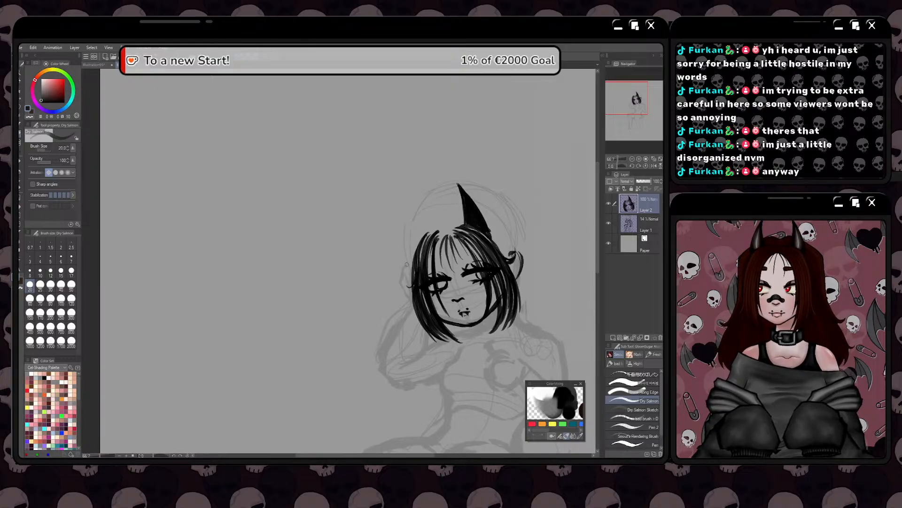
Trim the ear-side horn's tip and edges with the eraser, and try a first line for the opposite horn
{"action": "scroll", "coordinate": [407, 265], "scroll_direction": "up", "scroll_amount": 1}
{"action": "key", "text": "e"}
{"action": "left_click_drag", "start_coordinate": [467, 169], "coordinate": [435, 186]}
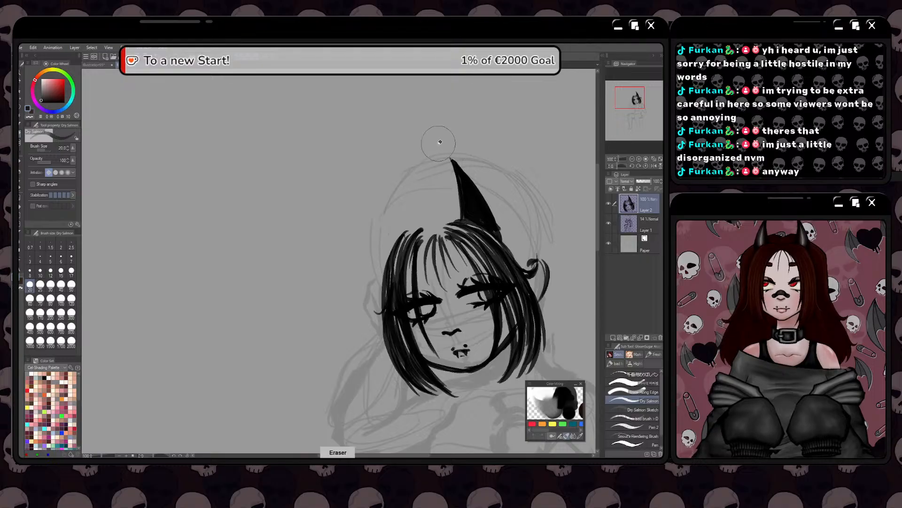
{"action": "left_click_drag", "start_coordinate": [440, 143], "coordinate": [500, 192]}
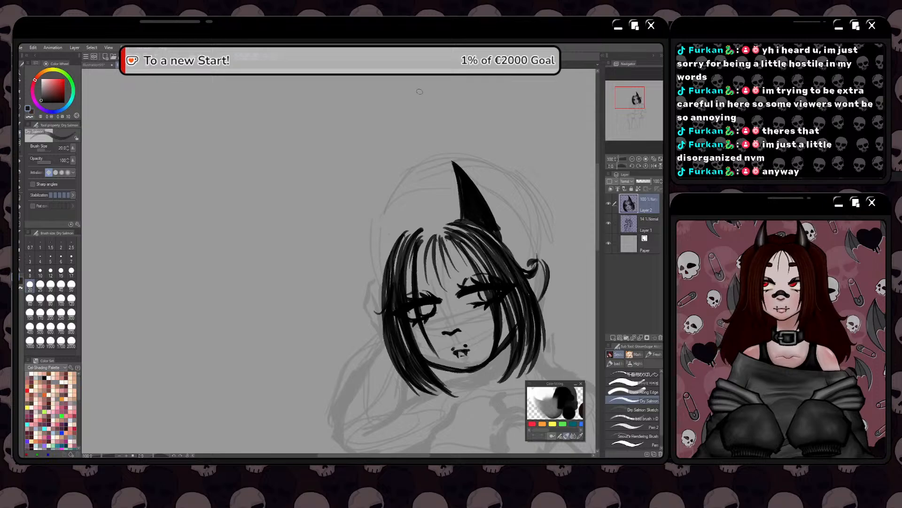
{"action": "left_click_drag", "start_coordinate": [407, 226], "coordinate": [409, 197]}
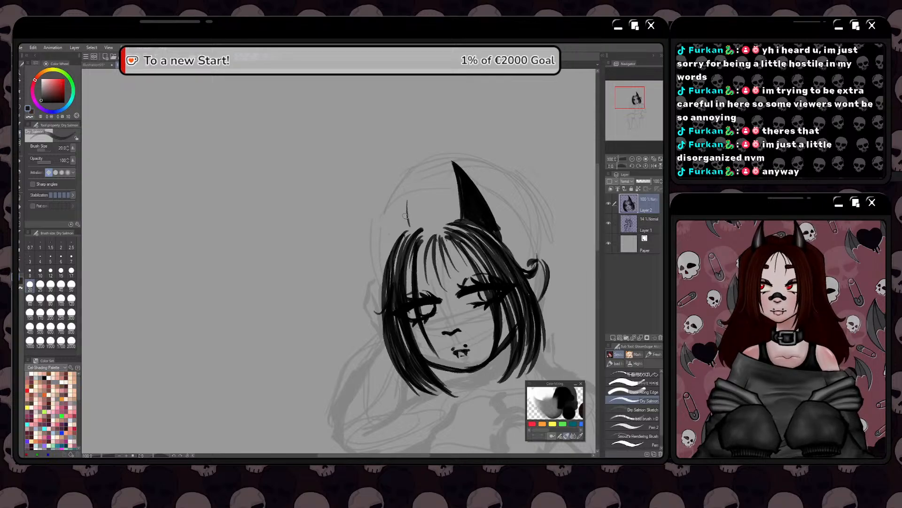
{"action": "key", "text": "ctrl+z"}
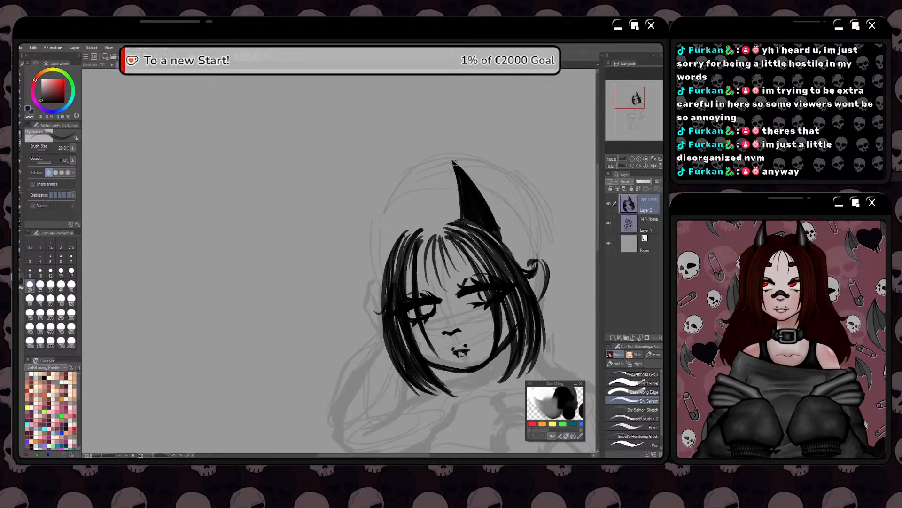
Bend the ear-side horn's tip into a slight curve using Liquify at brush size 200
{"action": "key", "text": "j"}
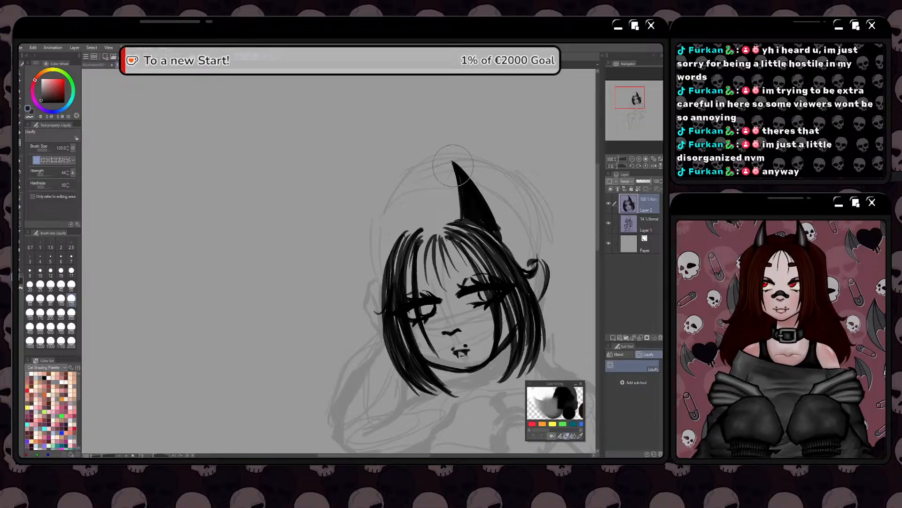
{"action": "left_click", "coordinate": [50, 312]}
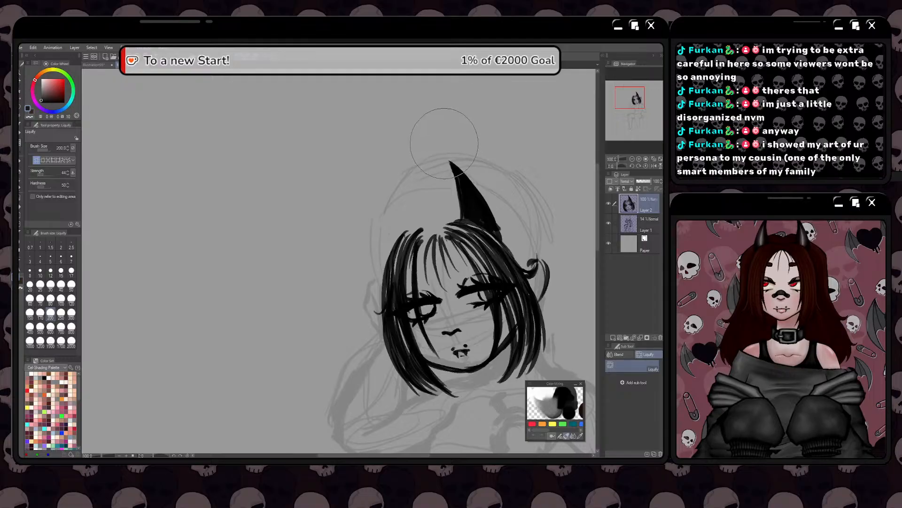
{"action": "left_click_drag", "start_coordinate": [457, 161], "coordinate": [453, 164]}
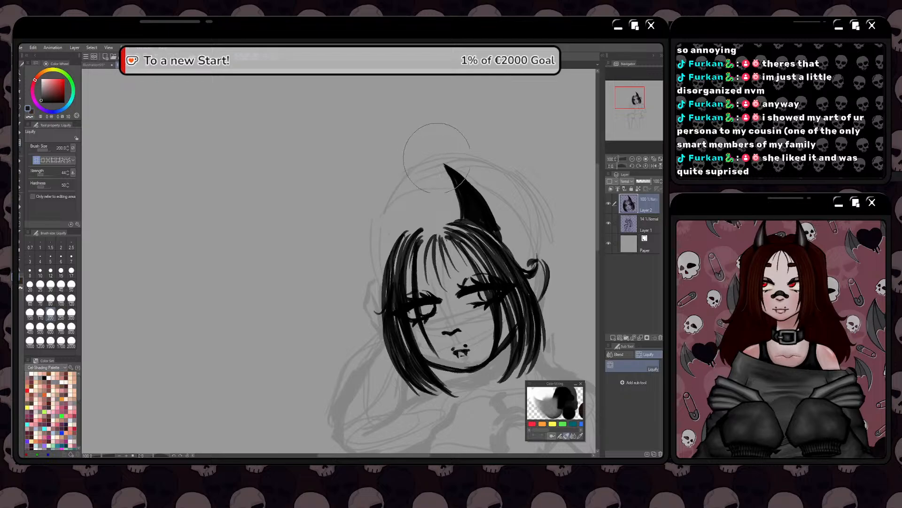
{"action": "left_click_drag", "start_coordinate": [438, 158], "coordinate": [440, 160]}
Draw and fill a second, narrower black horn above the hand-side lock with the Dry Salmon brush
{"action": "left_click", "coordinate": [20, 134]}
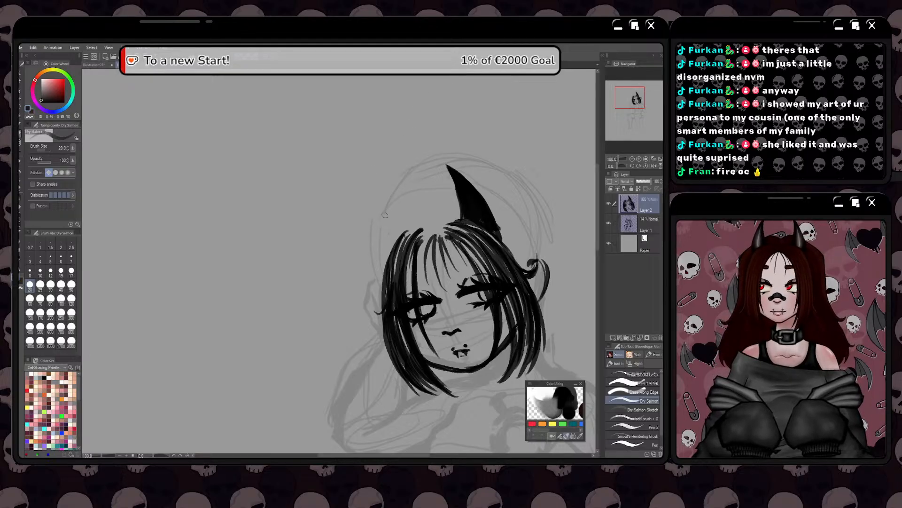
{"action": "mouse_move", "coordinate": [408, 229]}
{"action": "left_mouse_down"}
{"action": "mouse_move", "coordinate": [400, 179]}
{"action": "mouse_move", "coordinate": [408, 226]}
{"action": "left_mouse_up"}
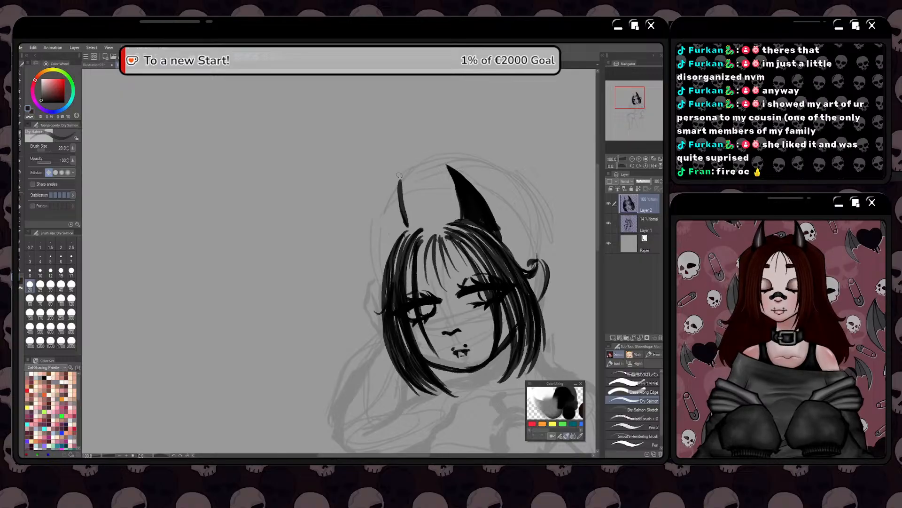
{"action": "left_click_drag", "start_coordinate": [399, 175], "coordinate": [390, 245]}
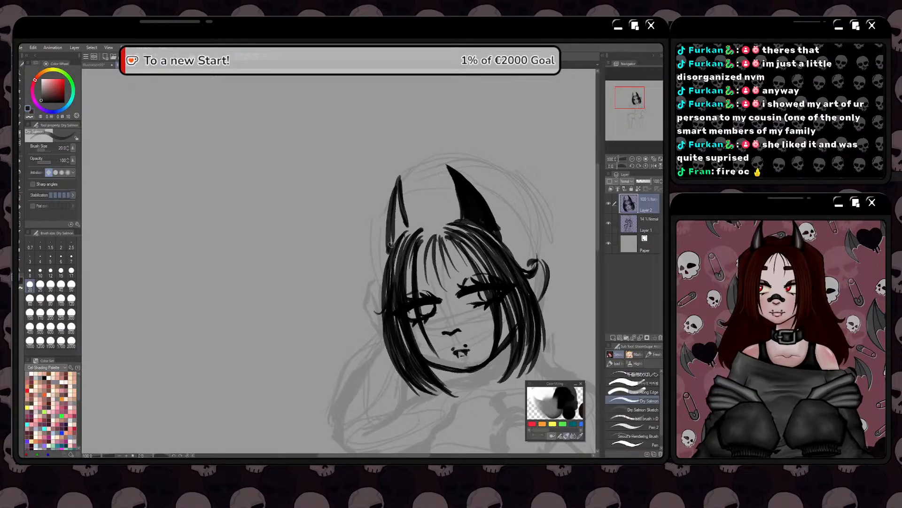
{"action": "left_click_drag", "start_coordinate": [403, 188], "coordinate": [393, 235]}
{"action": "mouse_move", "coordinate": [400, 170]}
{"action": "left_mouse_down"}
{"action": "mouse_move", "coordinate": [387, 249]}
{"action": "mouse_move", "coordinate": [404, 227]}
{"action": "mouse_move", "coordinate": [397, 196]}
{"action": "mouse_move", "coordinate": [406, 224]}
{"action": "mouse_move", "coordinate": [398, 184]}
{"action": "mouse_move", "coordinate": [390, 235]}
{"action": "mouse_move", "coordinate": [404, 212]}
{"action": "left_mouse_up"}
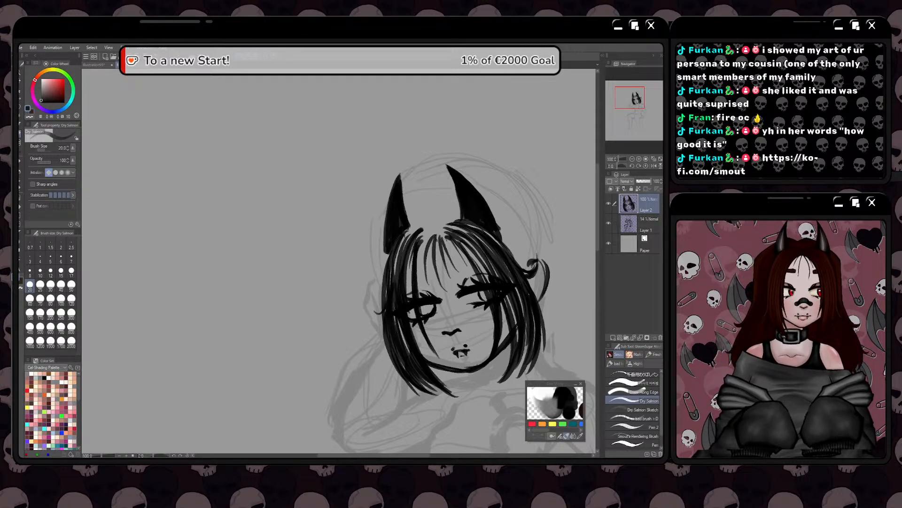
Darken the outer strands of the hand-side lock beside the cheek
{"action": "left_click_drag", "start_coordinate": [386, 320], "coordinate": [404, 368]}
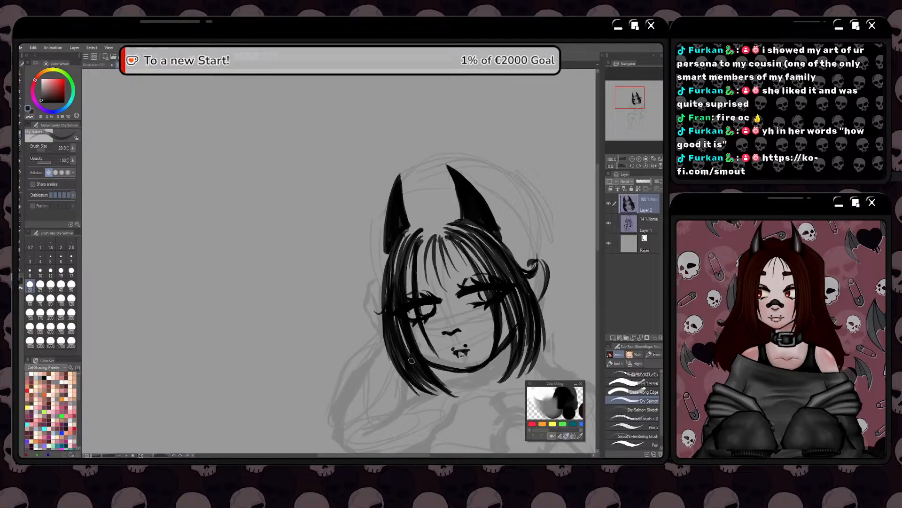
{"action": "scroll", "coordinate": [411, 360], "scroll_direction": "down", "scroll_amount": 1}
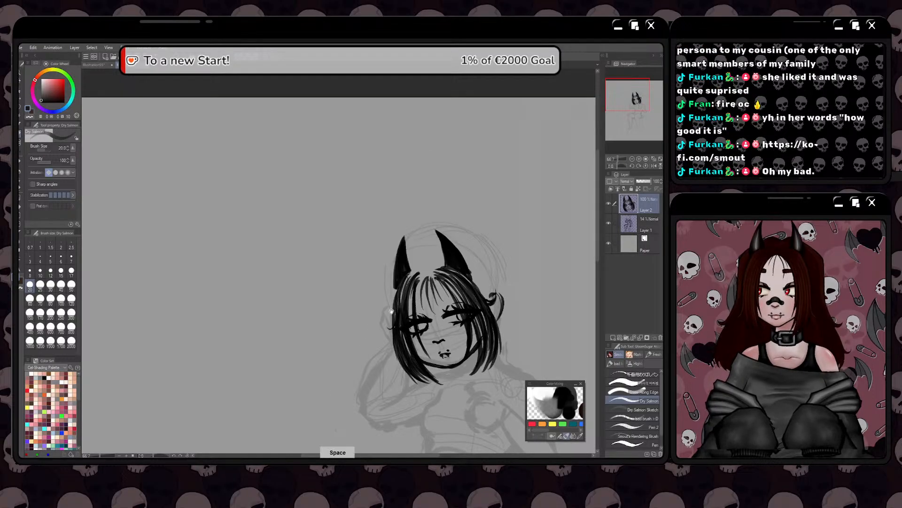
{"action": "left_click_drag", "start_coordinate": [392, 312], "coordinate": [408, 270]}
{"action": "left_click_drag", "start_coordinate": [418, 329], "coordinate": [412, 289]}
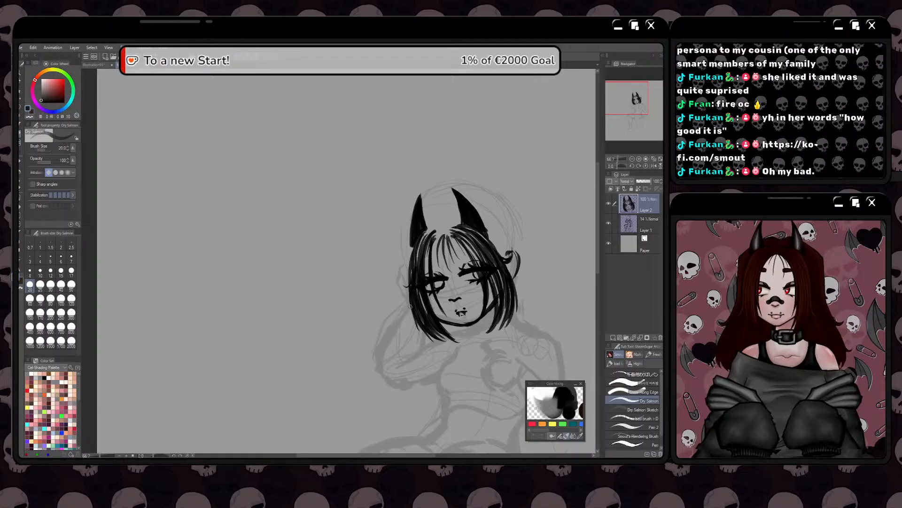
{"action": "left_click_drag", "start_coordinate": [398, 353], "coordinate": [415, 316]}
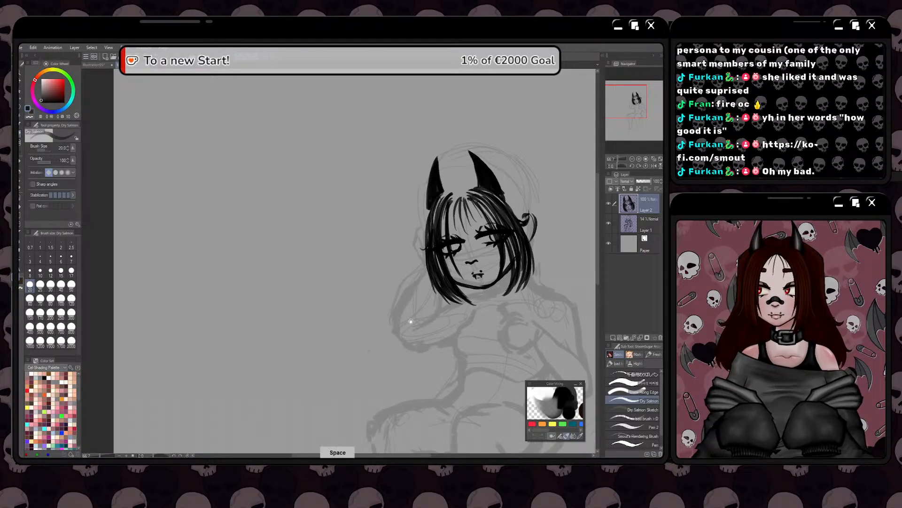
{"action": "left_click_drag", "start_coordinate": [410, 320], "coordinate": [407, 309]}
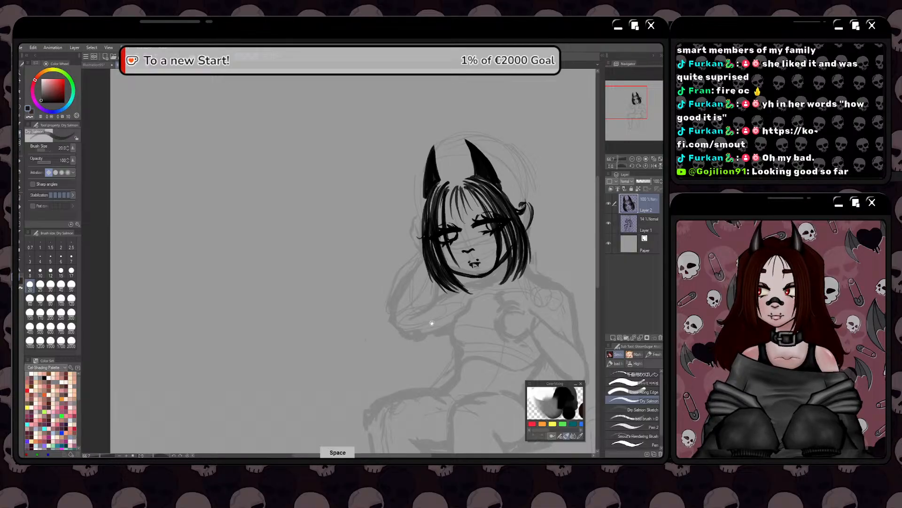
Close the gap at the top of the hair between the two horns with short dark strokes
{"action": "left_click_drag", "start_coordinate": [431, 323], "coordinate": [429, 301]}
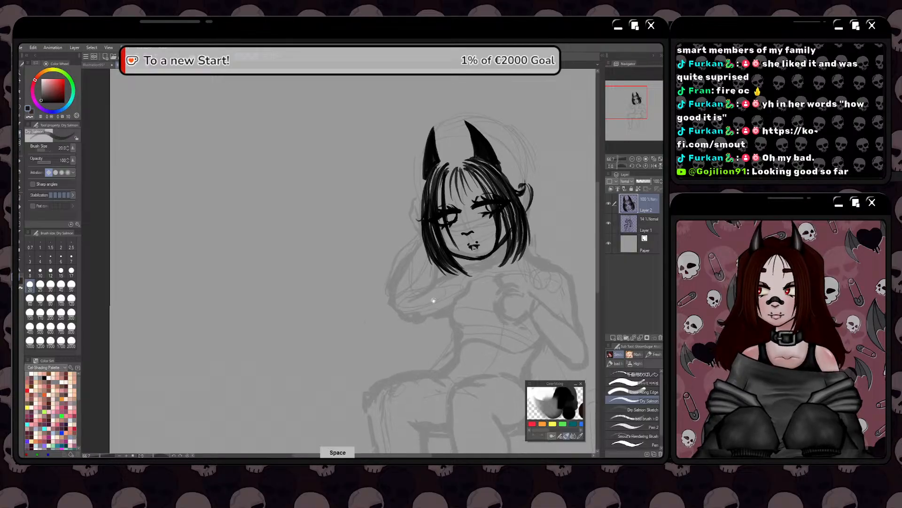
{"action": "left_click", "coordinate": [429, 273], "text": "ctrl"}
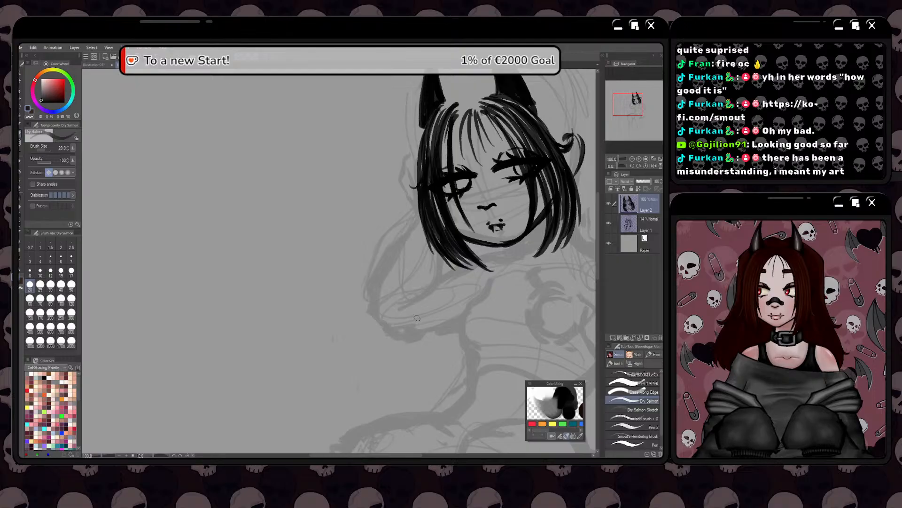
{"action": "left_click_drag", "start_coordinate": [415, 320], "coordinate": [408, 297]}
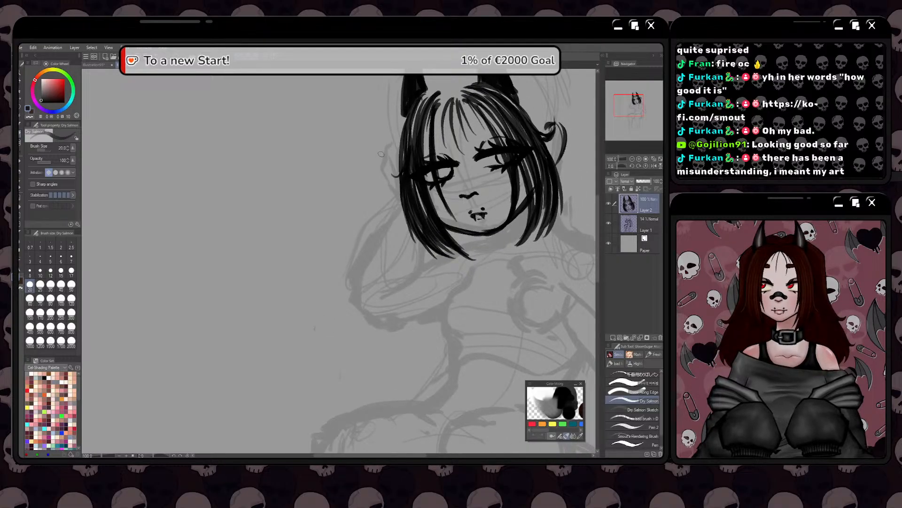
{"action": "left_click_drag", "start_coordinate": [409, 256], "coordinate": [379, 288]}
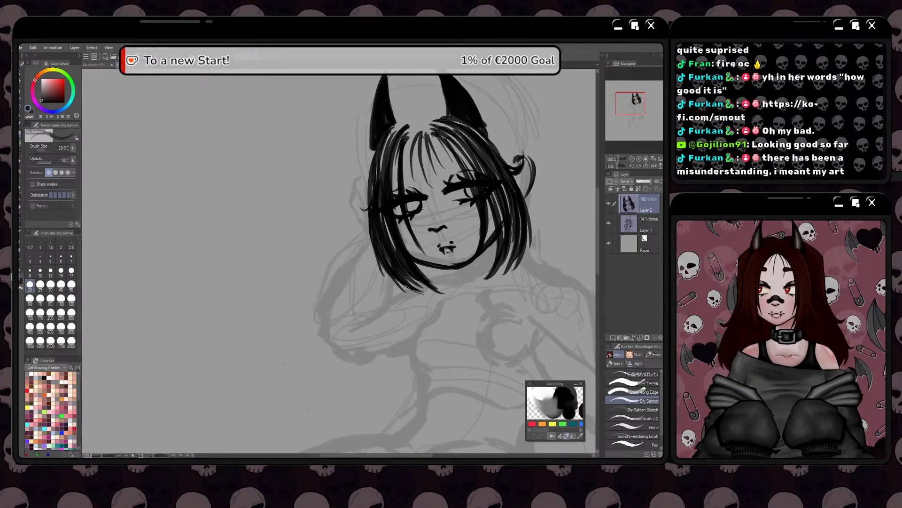
{"action": "left_click_drag", "start_coordinate": [437, 302], "coordinate": [479, 338]}
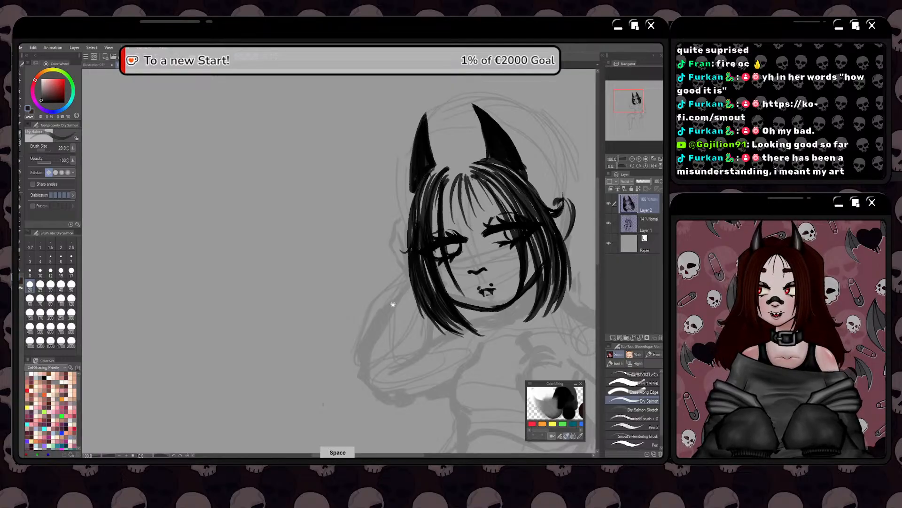
{"action": "left_click_drag", "start_coordinate": [395, 302], "coordinate": [405, 295]}
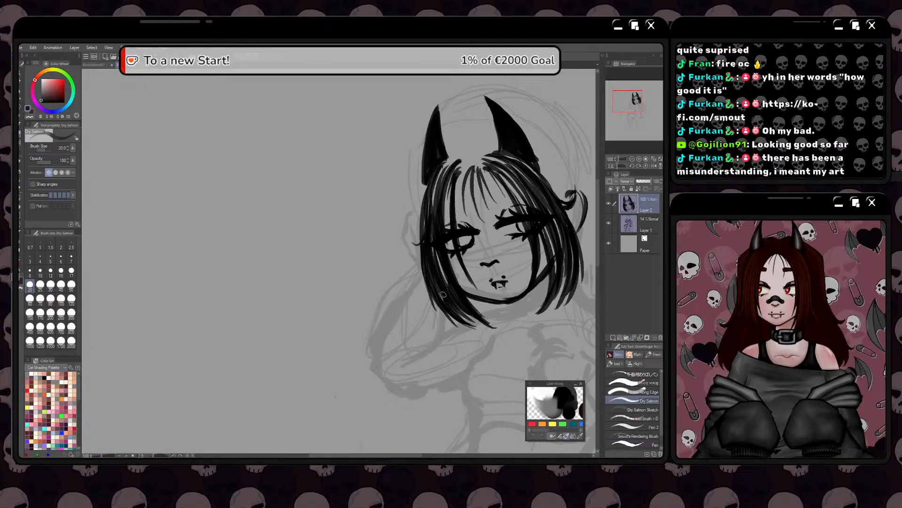
{"action": "mouse_move", "coordinate": [468, 165]}
{"action": "left_mouse_down"}
{"action": "mouse_move", "coordinate": [452, 178]}
{"action": "mouse_move", "coordinate": [461, 162]}
{"action": "mouse_move", "coordinate": [437, 174]}
{"action": "mouse_move", "coordinate": [449, 160]}
{"action": "mouse_move", "coordinate": [472, 160]}
{"action": "left_mouse_up"}
{"action": "mouse_move", "coordinate": [478, 166]}
{"action": "left_mouse_down"}
{"action": "mouse_move", "coordinate": [492, 156]}
{"action": "mouse_move", "coordinate": [492, 169]}
{"action": "left_mouse_up"}
{"action": "mouse_move", "coordinate": [474, 163]}
{"action": "left_mouse_down"}
{"action": "mouse_move", "coordinate": [490, 169]}
{"action": "mouse_move", "coordinate": [486, 153]}
{"action": "left_mouse_up"}
{"action": "left_click_drag", "start_coordinate": [466, 156], "coordinate": [485, 161]}
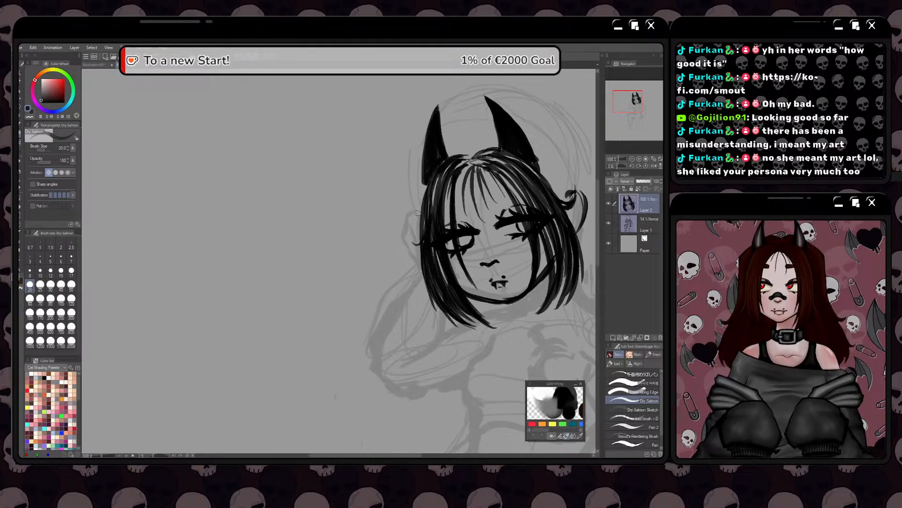
Draw a black collar with a square buckle around the neck, just below the jawline
{"action": "scroll", "coordinate": [417, 213], "scroll_direction": "down", "scroll_amount": 1}
{"action": "mouse_move", "coordinate": [406, 229]}
{"action": "left_mouse_down"}
{"action": "mouse_move", "coordinate": [420, 213]}
{"action": "mouse_move", "coordinate": [448, 212]}
{"action": "left_mouse_up"}
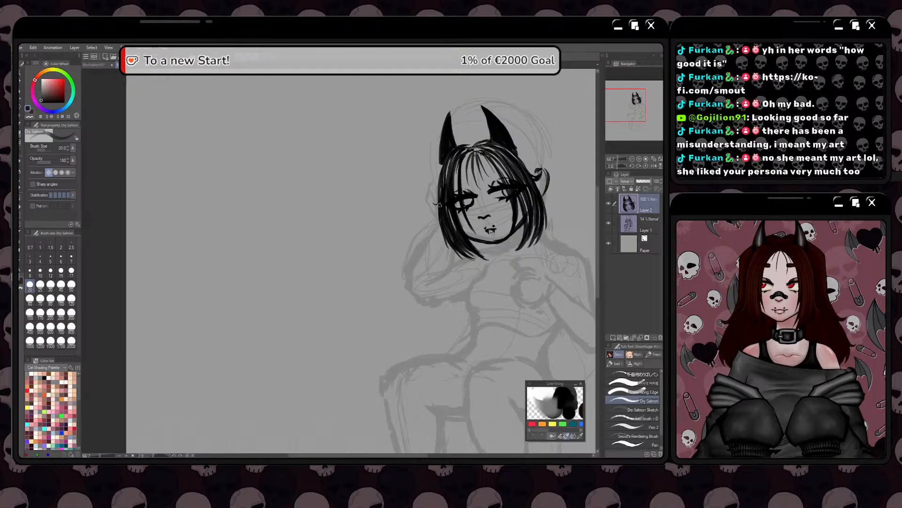
{"action": "key", "text": "space"}
{"action": "mouse_move", "coordinate": [433, 286]}
{"action": "left_mouse_down"}
{"action": "mouse_move", "coordinate": [438, 214]}
{"action": "mouse_move", "coordinate": [497, 197]}
{"action": "mouse_move", "coordinate": [474, 215]}
{"action": "mouse_move", "coordinate": [493, 215]}
{"action": "mouse_move", "coordinate": [475, 218]}
{"action": "mouse_move", "coordinate": [492, 207]}
{"action": "mouse_move", "coordinate": [479, 210]}
{"action": "left_mouse_up"}
{"action": "key", "text": "space"}
{"action": "key", "text": "ctrl+z"}
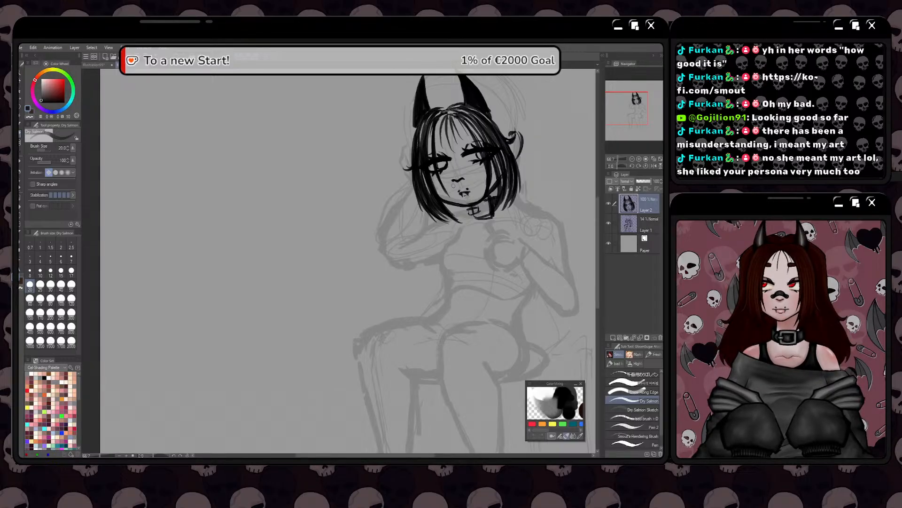
{"action": "scroll", "coordinate": [455, 200], "scroll_direction": "up", "scroll_amount": 1}
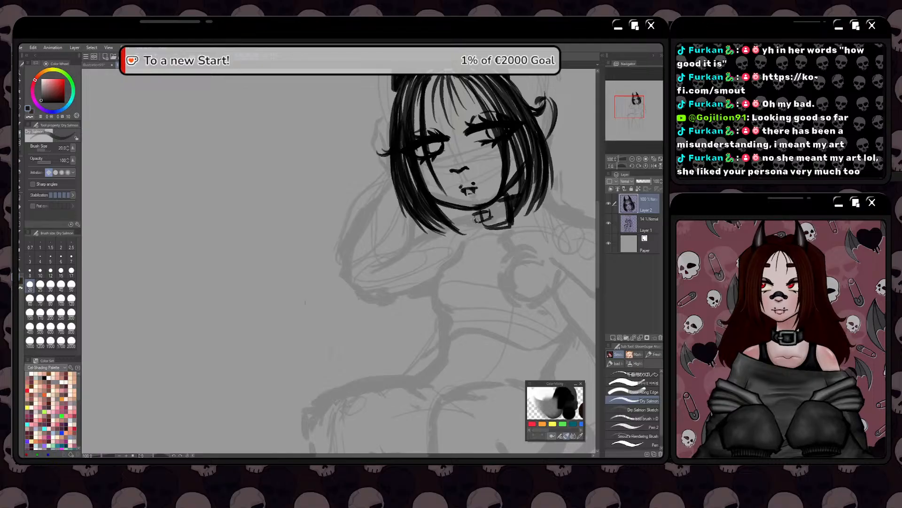
{"action": "mouse_move", "coordinate": [492, 219]}
{"action": "left_mouse_down"}
{"action": "mouse_move", "coordinate": [467, 227]}
{"action": "mouse_move", "coordinate": [467, 215]}
{"action": "mouse_move", "coordinate": [474, 229]}
{"action": "mouse_move", "coordinate": [483, 227]}
{"action": "mouse_move", "coordinate": [475, 210]}
{"action": "mouse_move", "coordinate": [476, 229]}
{"action": "left_mouse_up"}
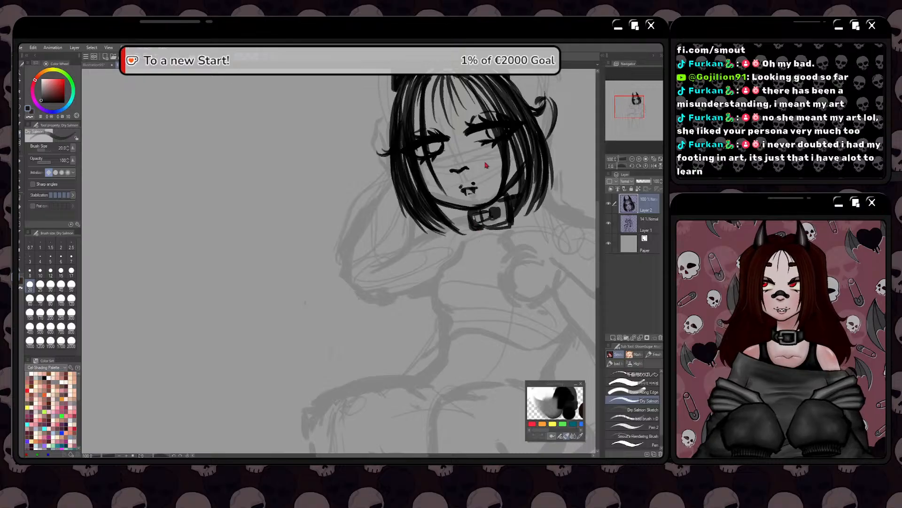
{"action": "mouse_move", "coordinate": [478, 224]}
{"action": "left_mouse_down"}
{"action": "mouse_move", "coordinate": [493, 210]}
{"action": "mouse_move", "coordinate": [496, 221]}
{"action": "mouse_move", "coordinate": [498, 208]}
{"action": "left_mouse_up"}
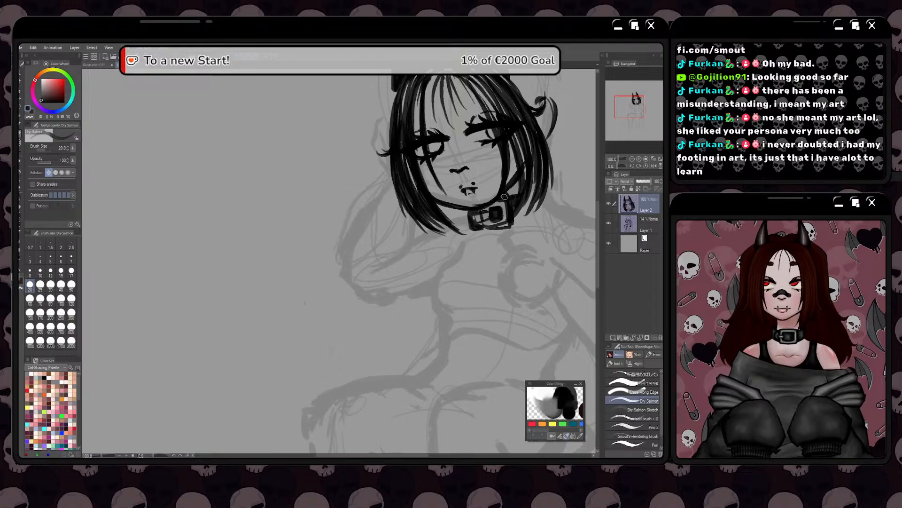
Extend the collar's ear-side line past the hair, fill a rounded black shape at its hand-side end, and undo the last two strokes
{"action": "scroll", "coordinate": [472, 208], "scroll_direction": "up", "scroll_amount": 2}
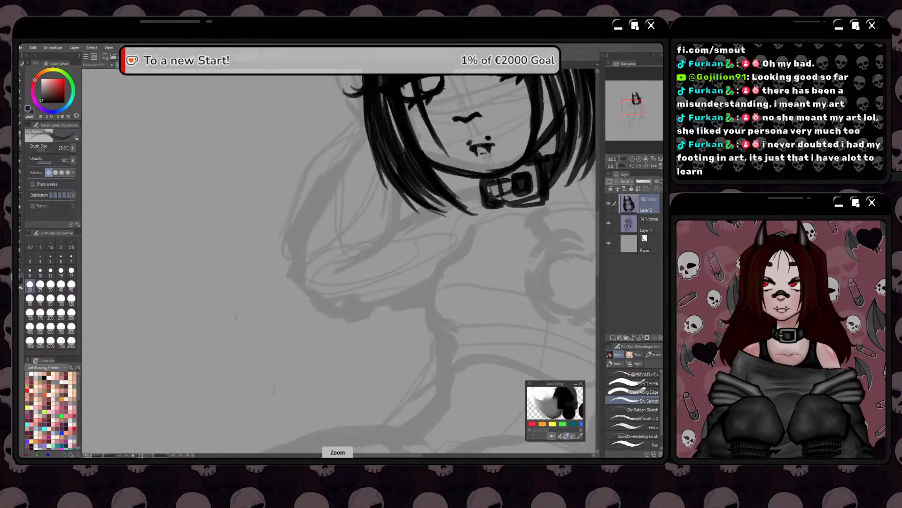
{"action": "mouse_move", "coordinate": [543, 182]}
{"action": "left_mouse_down"}
{"action": "mouse_move", "coordinate": [454, 232]}
{"action": "mouse_move", "coordinate": [482, 228]}
{"action": "left_mouse_up"}
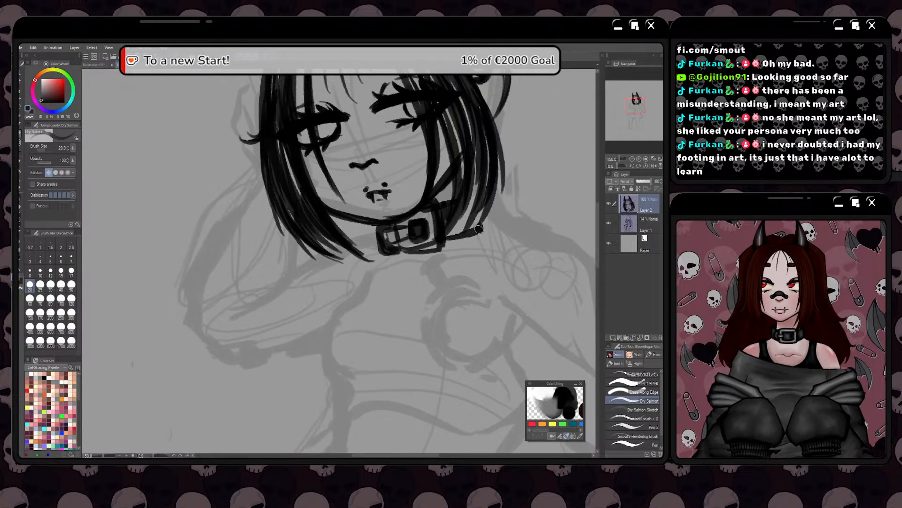
{"action": "mouse_move", "coordinate": [375, 231]}
{"action": "left_mouse_down"}
{"action": "mouse_move", "coordinate": [384, 262]}
{"action": "mouse_move", "coordinate": [396, 253]}
{"action": "mouse_move", "coordinate": [374, 264]}
{"action": "mouse_move", "coordinate": [380, 225]}
{"action": "mouse_move", "coordinate": [367, 253]}
{"action": "mouse_move", "coordinate": [378, 267]}
{"action": "mouse_move", "coordinate": [367, 247]}
{"action": "left_mouse_up"}
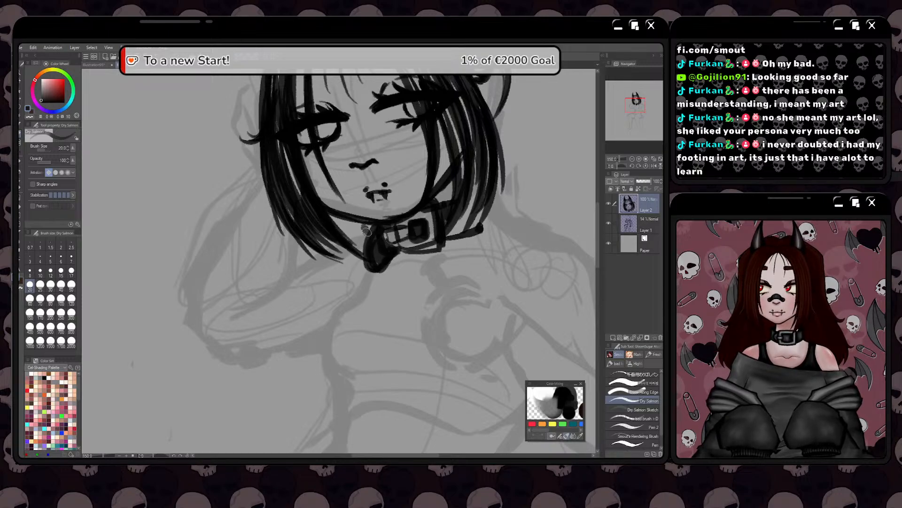
{"action": "scroll", "coordinate": [356, 208], "scroll_direction": "down", "scroll_amount": 2}
{"action": "scroll", "coordinate": [356, 208], "scroll_direction": "up", "scroll_amount": 2}
{"action": "key", "text": "ctrl+z"}
{"action": "key", "text": "ctrl+z"}
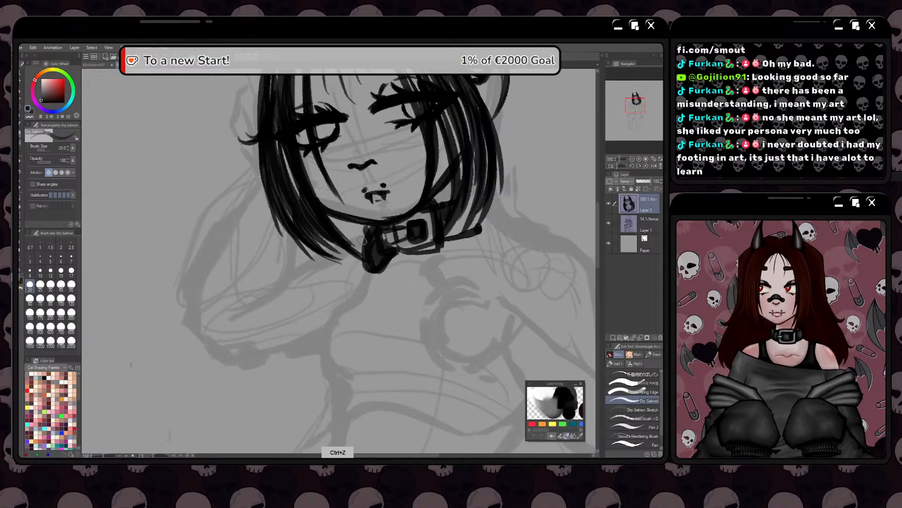
Examine the collar up close and the whole head with horns against the body sketch
{"action": "key", "text": "space"}
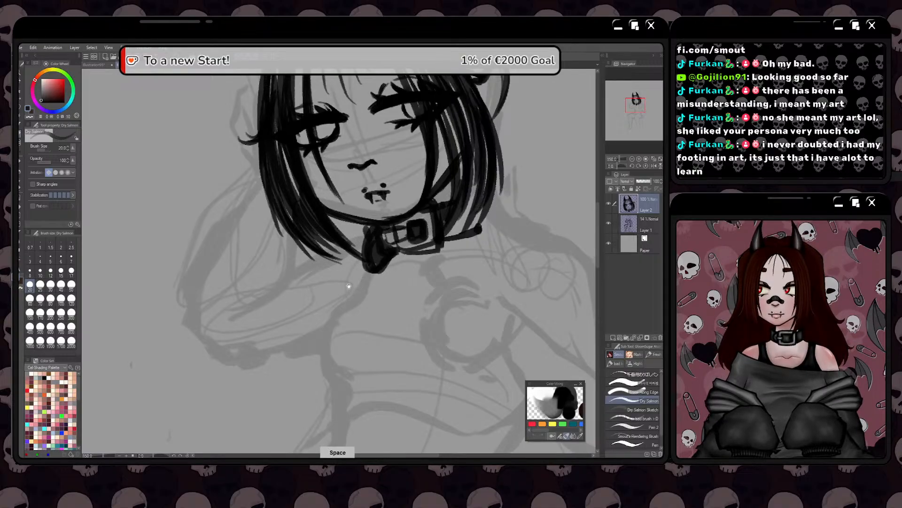
{"action": "mouse_move", "coordinate": [349, 285]}
{"action": "left_mouse_down"}
{"action": "mouse_move", "coordinate": [382, 276]}
{"action": "mouse_move", "coordinate": [406, 285]}
{"action": "left_mouse_up"}
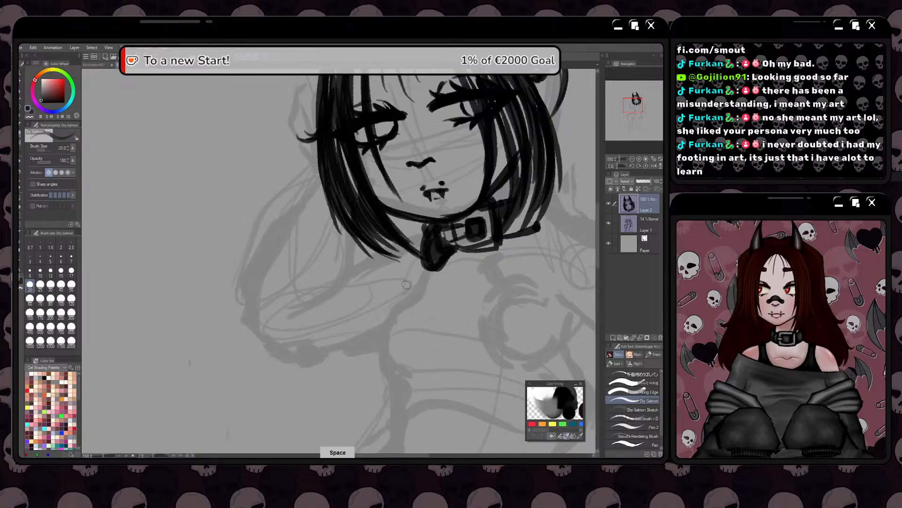
{"action": "scroll", "coordinate": [392, 233], "scroll_direction": "up", "scroll_amount": 1}
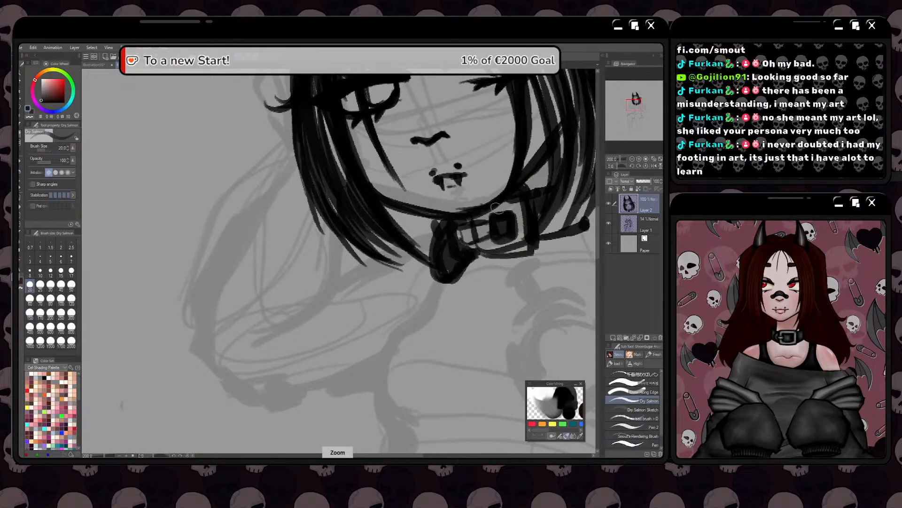
{"action": "scroll", "coordinate": [496, 204], "scroll_direction": "down", "scroll_amount": 2}
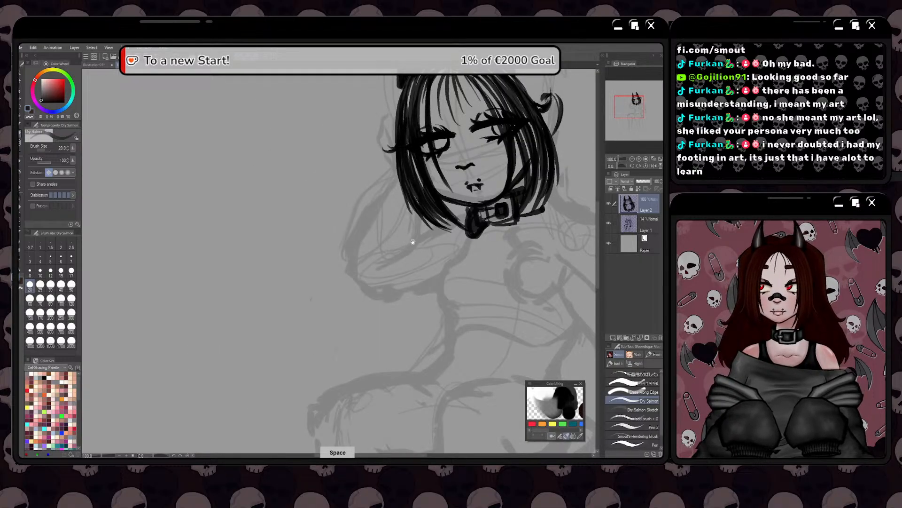
{"action": "left_click_drag", "start_coordinate": [413, 243], "coordinate": [362, 314]}
{"action": "left_click_drag", "start_coordinate": [465, 126], "coordinate": [466, 147]}
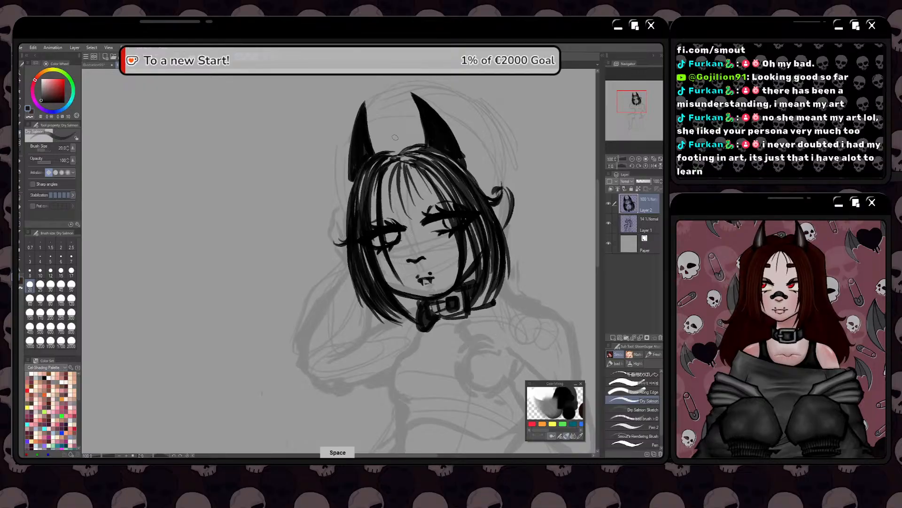
{"action": "scroll", "coordinate": [399, 135], "scroll_direction": "down", "scroll_amount": 1}
{"action": "left_click_drag", "start_coordinate": [352, 222], "coordinate": [363, 224]}
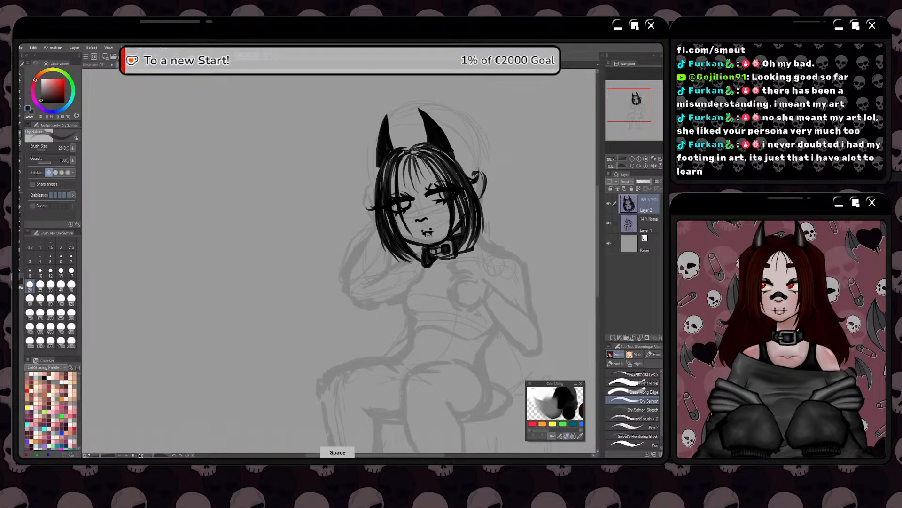
Lasso the sketched torso and shoulder on Layer 1, pull the selection slightly narrower and lower with Free Transform, apply it and deselect
{"action": "left_click", "coordinate": [623, 231]}
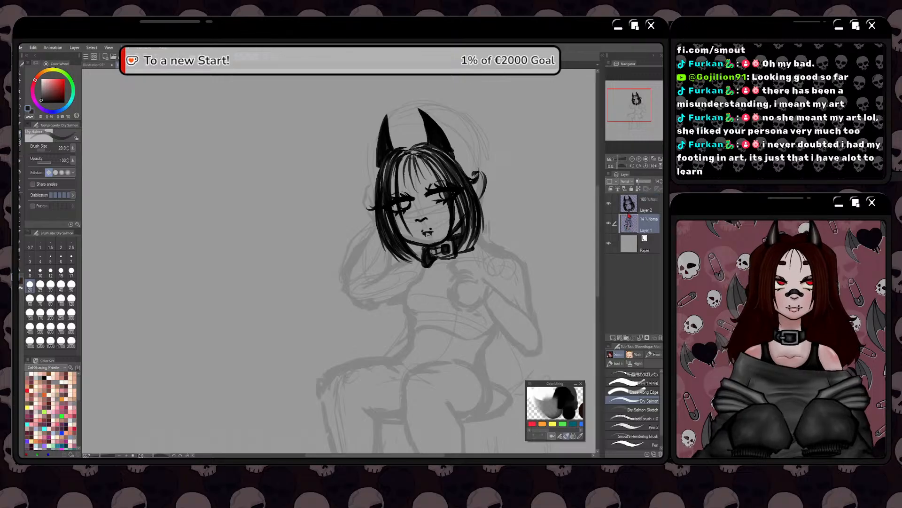
{"action": "key", "text": "j"}
{"action": "key", "text": "m"}
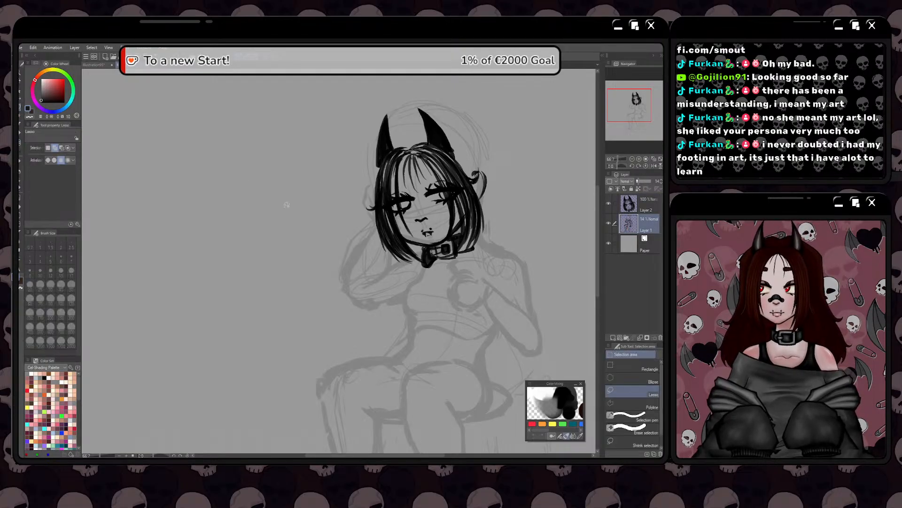
{"action": "mouse_move", "coordinate": [350, 183]}
{"action": "left_mouse_down"}
{"action": "mouse_move", "coordinate": [374, 175]}
{"action": "mouse_move", "coordinate": [406, 249]}
{"action": "mouse_move", "coordinate": [485, 223]}
{"action": "mouse_move", "coordinate": [547, 246]}
{"action": "mouse_move", "coordinate": [566, 342]}
{"action": "mouse_move", "coordinate": [518, 378]}
{"action": "mouse_move", "coordinate": [466, 342]}
{"action": "mouse_move", "coordinate": [366, 319]}
{"action": "left_mouse_up"}
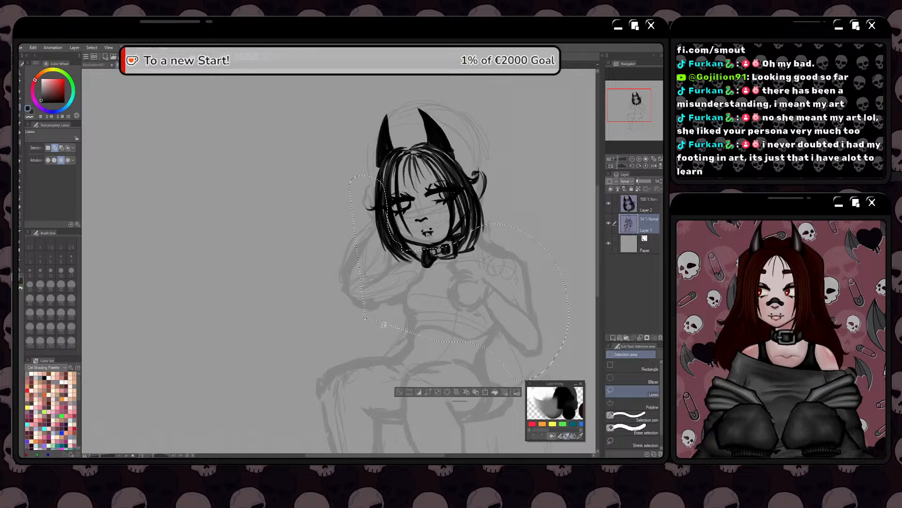
{"action": "left_click", "coordinate": [485, 394]}
{"action": "right_click", "coordinate": [429, 336]}
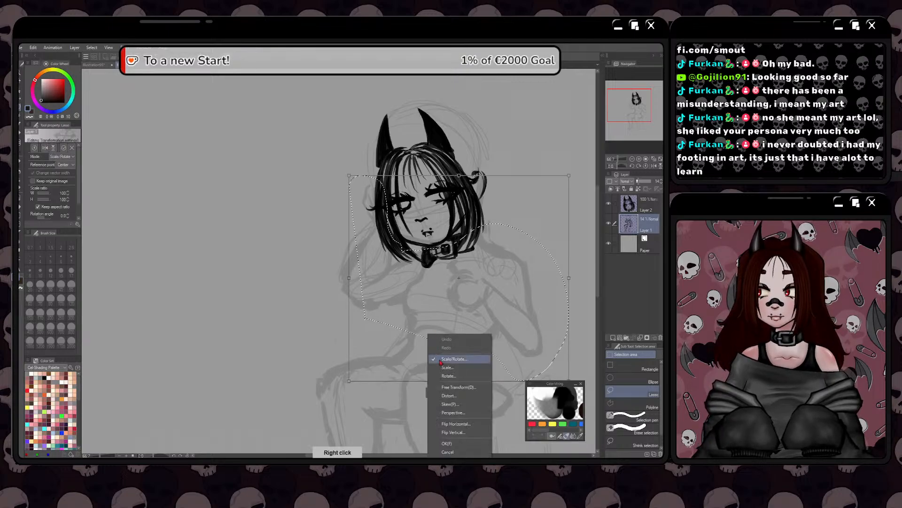
{"action": "left_click", "coordinate": [449, 387]}
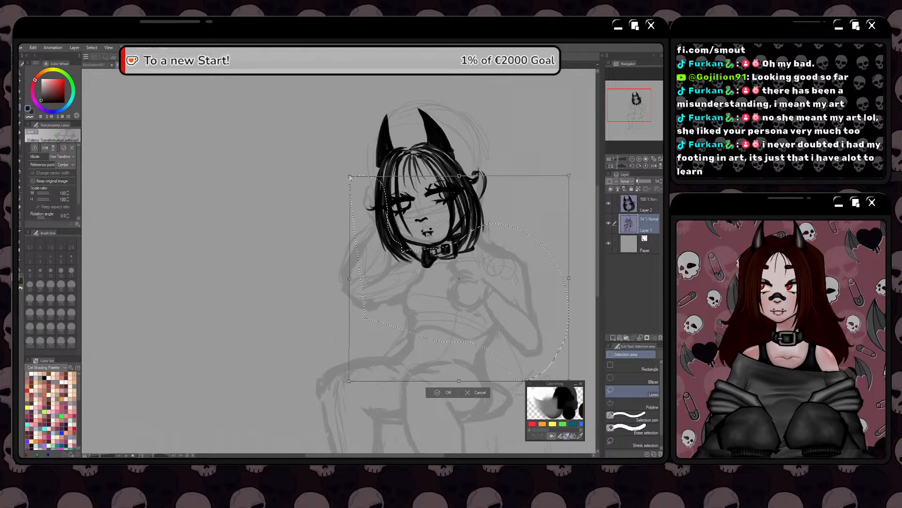
{"action": "left_click_drag", "start_coordinate": [350, 177], "coordinate": [353, 179]}
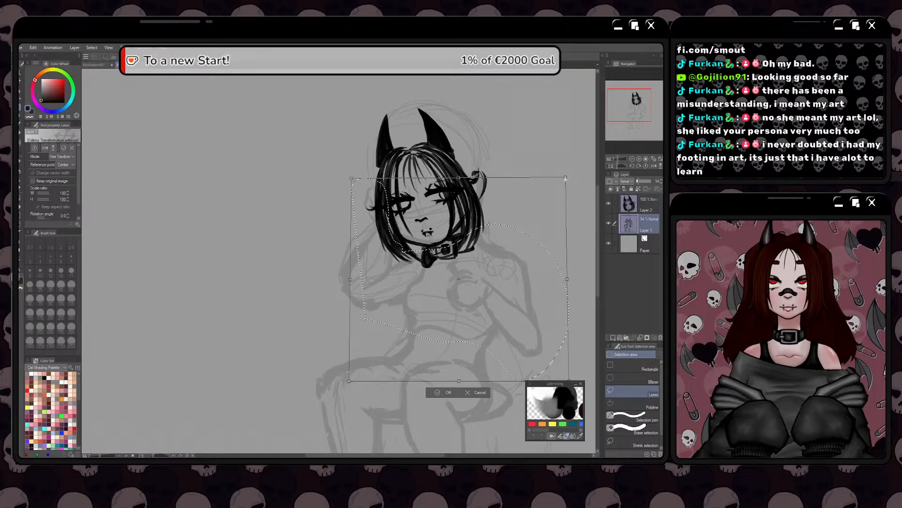
{"action": "left_click_drag", "start_coordinate": [569, 175], "coordinate": [554, 183]}
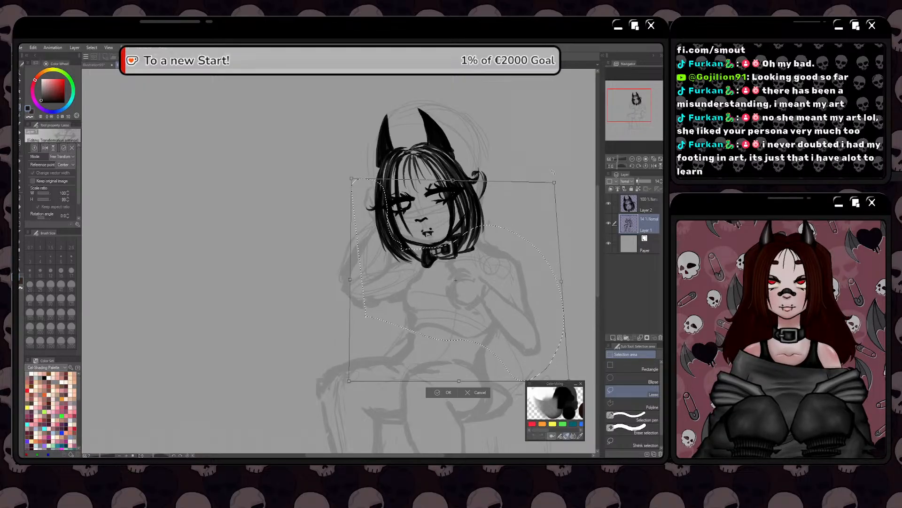
{"action": "left_click_drag", "start_coordinate": [561, 281], "coordinate": [556, 281]}
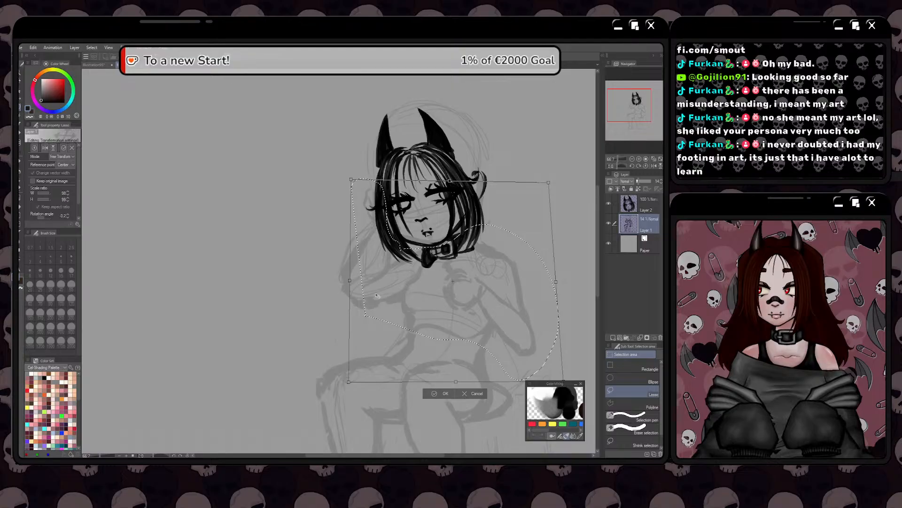
{"action": "left_click_drag", "start_coordinate": [376, 294], "coordinate": [377, 297]}
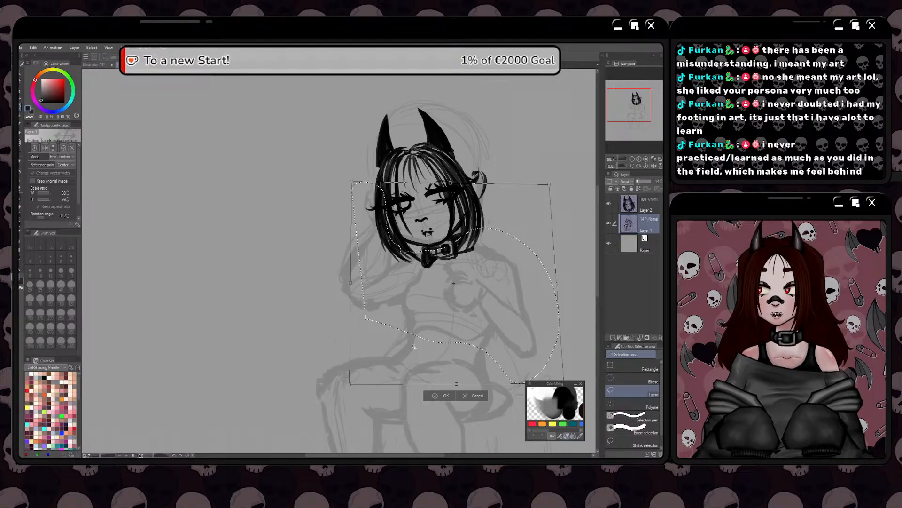
{"action": "key", "text": "Return"}
{"action": "left_click", "coordinate": [400, 396]}
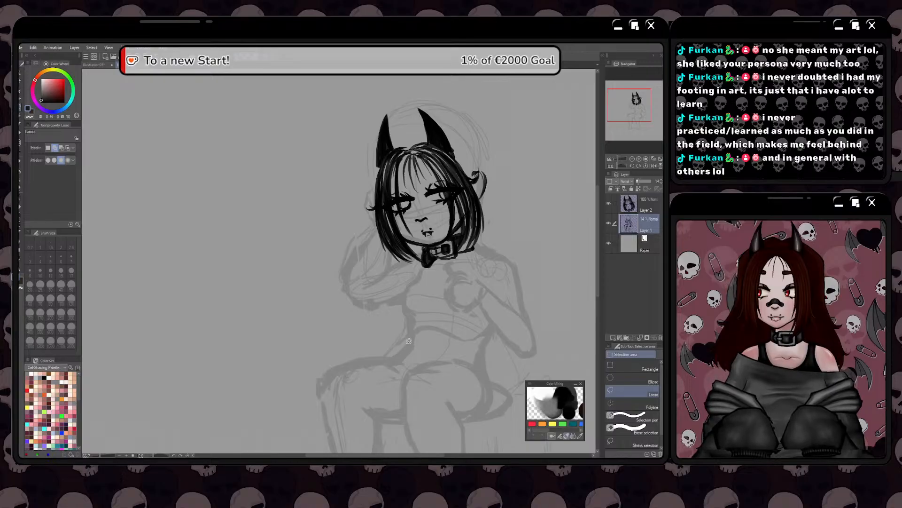
With the Dry Salmon brush on Layer 2, draw a curved neckline below the collar and a hatched cuff at the lowered arm's wrist
{"action": "key", "text": "b"}
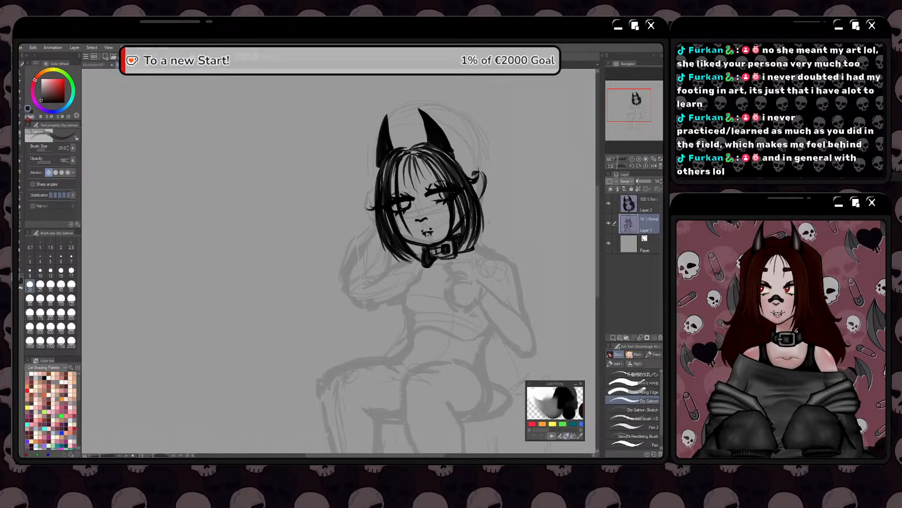
{"action": "left_click_drag", "start_coordinate": [358, 282], "coordinate": [335, 301]}
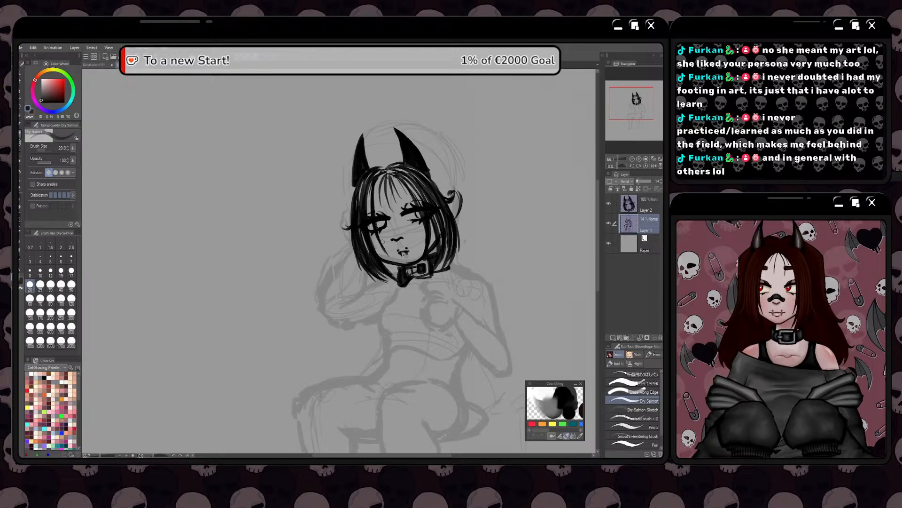
{"action": "left_click_drag", "start_coordinate": [376, 287], "coordinate": [369, 257]}
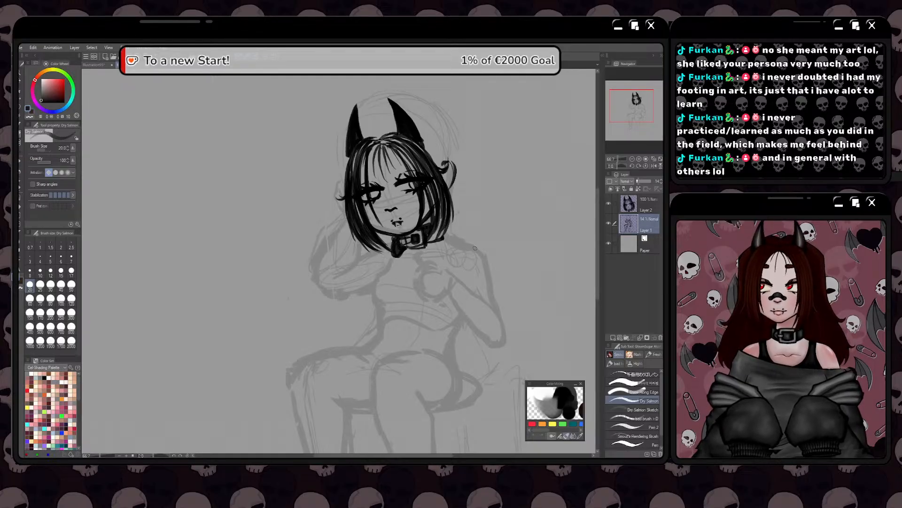
{"action": "left_click", "coordinate": [631, 209]}
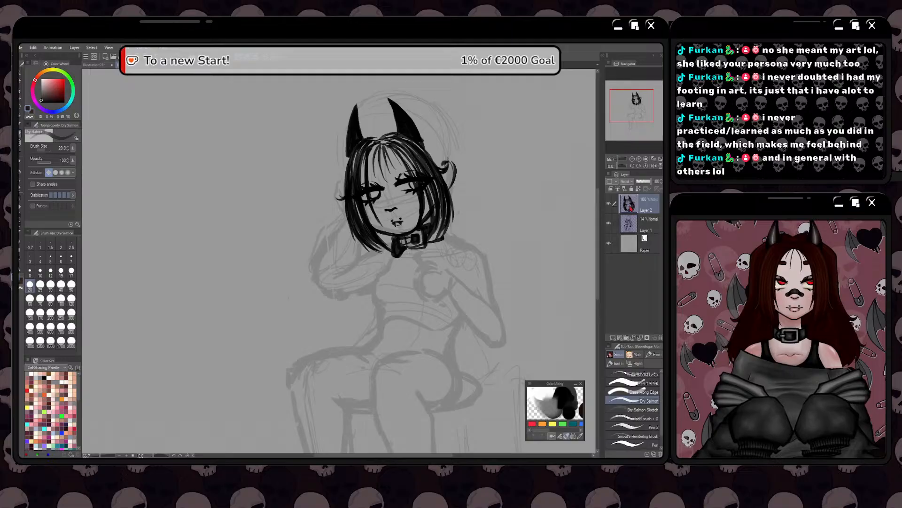
{"action": "mouse_move", "coordinate": [380, 253]}
{"action": "left_mouse_down"}
{"action": "mouse_move", "coordinate": [430, 263]}
{"action": "mouse_move", "coordinate": [480, 254]}
{"action": "mouse_move", "coordinate": [421, 262]}
{"action": "mouse_move", "coordinate": [481, 245]}
{"action": "mouse_move", "coordinate": [447, 263]}
{"action": "mouse_move", "coordinate": [380, 252]}
{"action": "mouse_move", "coordinate": [402, 259]}
{"action": "left_mouse_up"}
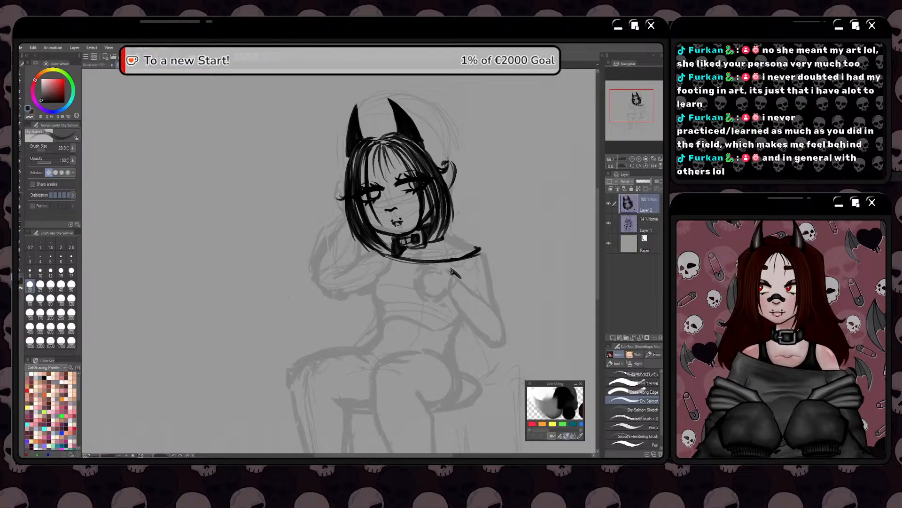
{"action": "mouse_move", "coordinate": [451, 270]}
{"action": "left_mouse_down"}
{"action": "mouse_move", "coordinate": [466, 283]}
{"action": "mouse_move", "coordinate": [447, 285]}
{"action": "mouse_move", "coordinate": [445, 311]}
{"action": "mouse_move", "coordinate": [436, 307]}
{"action": "mouse_move", "coordinate": [445, 310]}
{"action": "mouse_move", "coordinate": [462, 289]}
{"action": "mouse_move", "coordinate": [443, 316]}
{"action": "mouse_move", "coordinate": [463, 274]}
{"action": "left_mouse_up"}
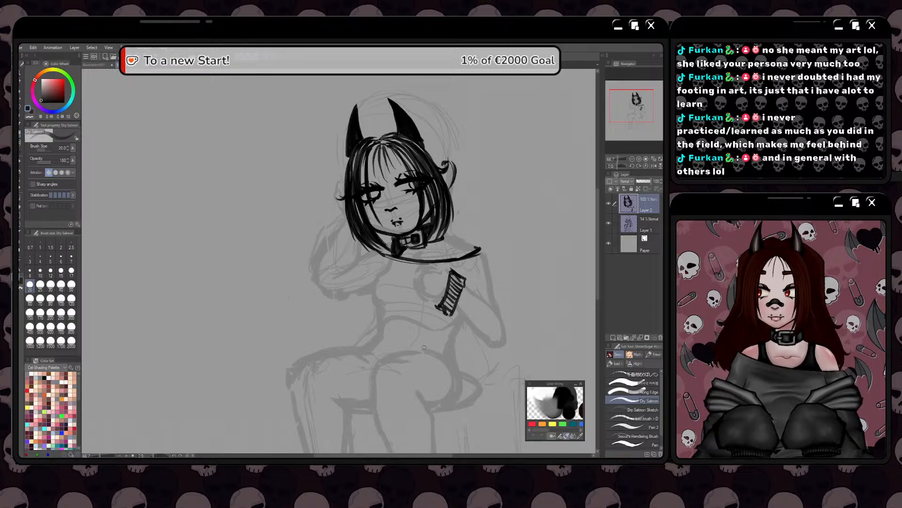
Outline a loose baggy sleeve around the bent elbow below the cuff, undoing and redrawing its underside stroke
{"action": "left_click_drag", "start_coordinate": [424, 347], "coordinate": [419, 296]}
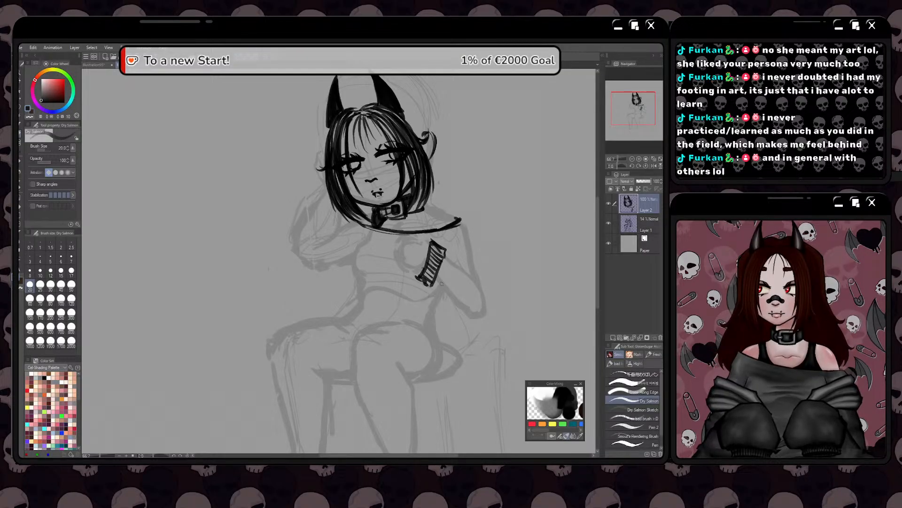
{"action": "mouse_move", "coordinate": [444, 250]}
{"action": "left_mouse_down"}
{"action": "mouse_move", "coordinate": [491, 291]}
{"action": "mouse_move", "coordinate": [495, 321]}
{"action": "left_mouse_up"}
{"action": "mouse_move", "coordinate": [473, 269]}
{"action": "left_mouse_down"}
{"action": "mouse_move", "coordinate": [501, 301]}
{"action": "mouse_move", "coordinate": [495, 325]}
{"action": "mouse_move", "coordinate": [474, 327]}
{"action": "left_mouse_up"}
{"action": "mouse_move", "coordinate": [431, 289]}
{"action": "left_mouse_down"}
{"action": "mouse_move", "coordinate": [474, 334]}
{"action": "mouse_move", "coordinate": [490, 330]}
{"action": "left_mouse_up"}
{"action": "key", "text": "ctrl+z"}
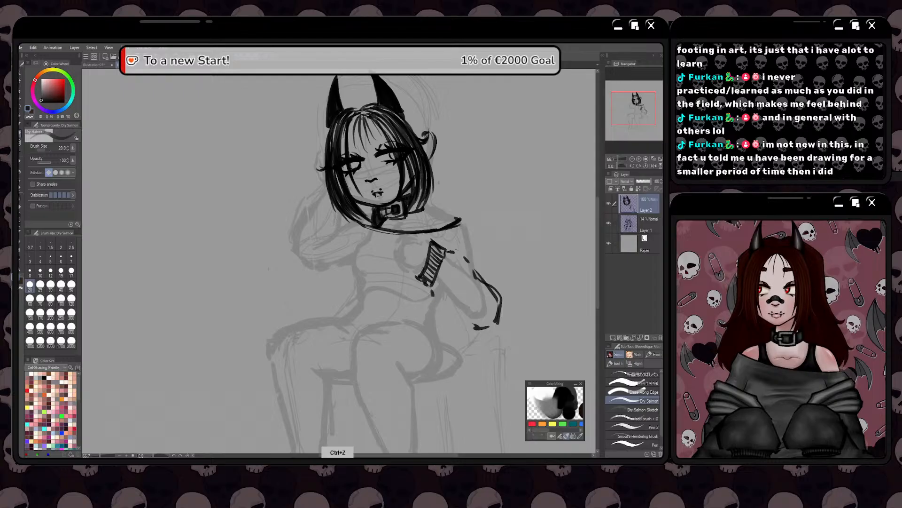
{"action": "mouse_move", "coordinate": [431, 291]}
{"action": "left_mouse_down"}
{"action": "mouse_move", "coordinate": [480, 330]}
{"action": "mouse_move", "coordinate": [500, 307]}
{"action": "mouse_move", "coordinate": [478, 331]}
{"action": "left_mouse_up"}
{"action": "mouse_move", "coordinate": [499, 298]}
{"action": "left_mouse_down"}
{"action": "mouse_move", "coordinate": [497, 321]}
{"action": "mouse_move", "coordinate": [451, 311]}
{"action": "mouse_move", "coordinate": [429, 291]}
{"action": "mouse_move", "coordinate": [450, 313]}
{"action": "left_mouse_up"}
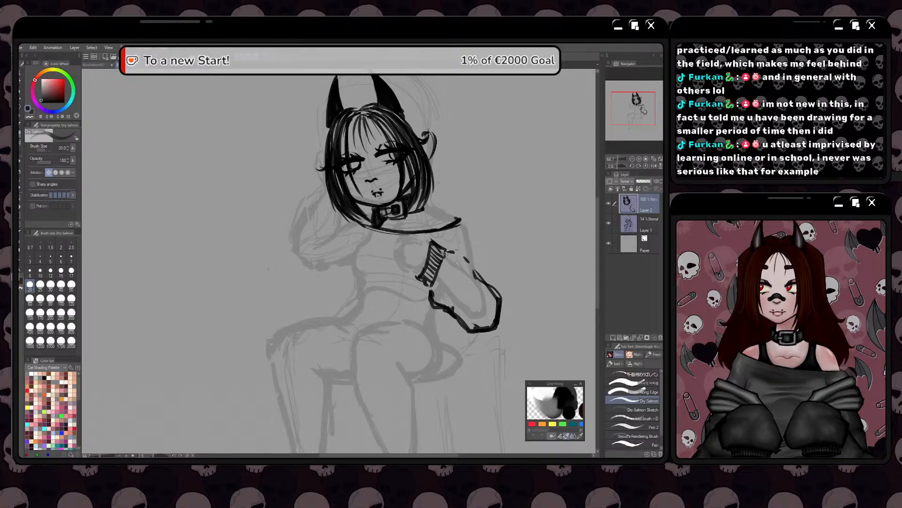
Join the sleeve's upper edge to the cuff and thicken the outline around the elbow
{"action": "left_click_drag", "start_coordinate": [454, 290], "coordinate": [440, 303]}
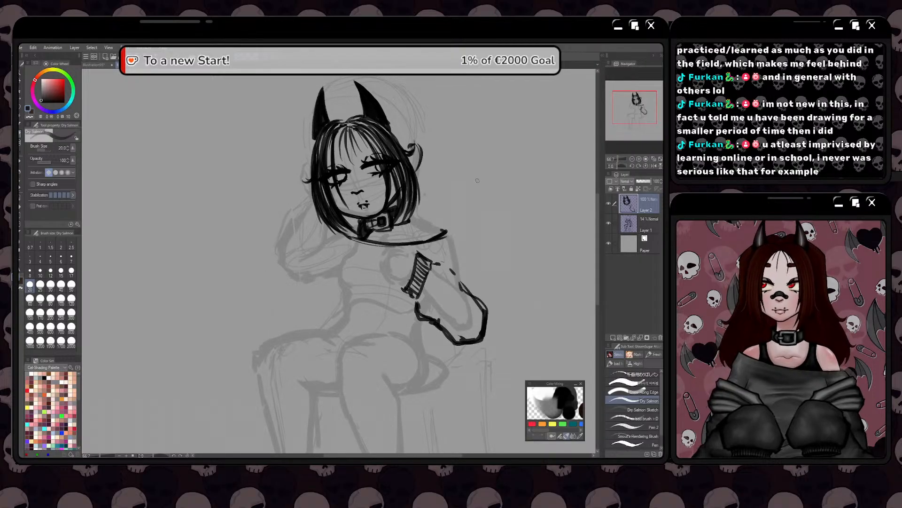
{"action": "mouse_move", "coordinate": [432, 262]}
{"action": "left_mouse_down"}
{"action": "mouse_move", "coordinate": [450, 261]}
{"action": "mouse_move", "coordinate": [487, 310]}
{"action": "mouse_move", "coordinate": [487, 340]}
{"action": "mouse_move", "coordinate": [459, 347]}
{"action": "left_mouse_up"}
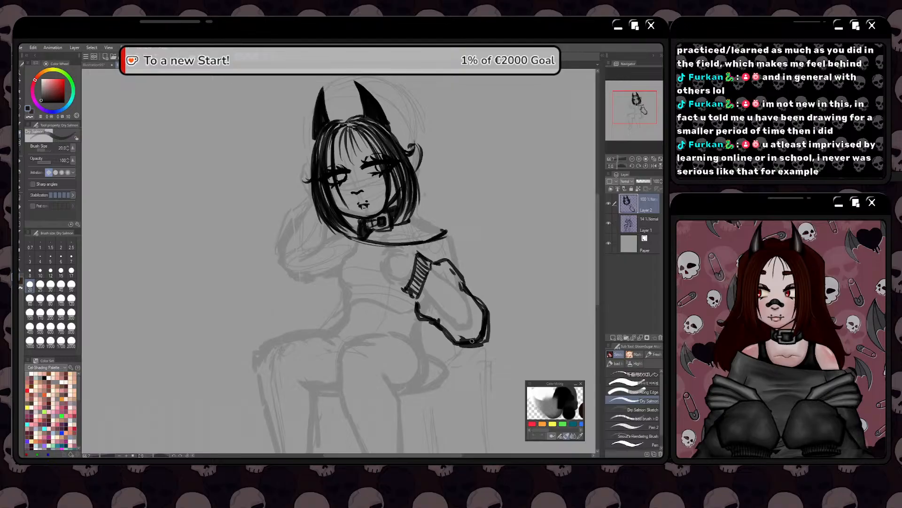
{"action": "key", "text": "space"}
{"action": "left_click_drag", "start_coordinate": [393, 364], "coordinate": [414, 354]}
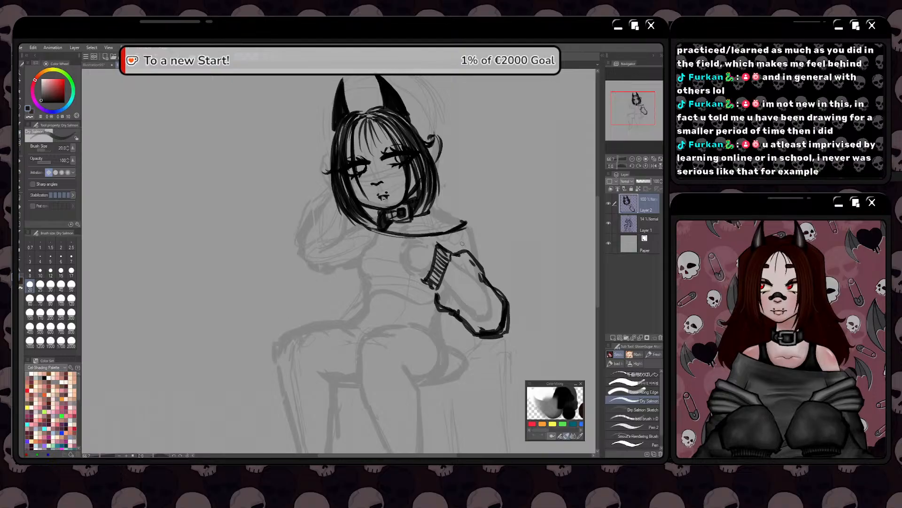
{"action": "mouse_move", "coordinate": [488, 334]}
{"action": "left_mouse_down"}
{"action": "mouse_move", "coordinate": [466, 327]}
{"action": "mouse_move", "coordinate": [491, 337]}
{"action": "mouse_move", "coordinate": [504, 330]}
{"action": "mouse_move", "coordinate": [490, 335]}
{"action": "mouse_move", "coordinate": [480, 323]}
{"action": "mouse_move", "coordinate": [502, 323]}
{"action": "mouse_move", "coordinate": [502, 302]}
{"action": "mouse_move", "coordinate": [465, 261]}
{"action": "left_mouse_up"}
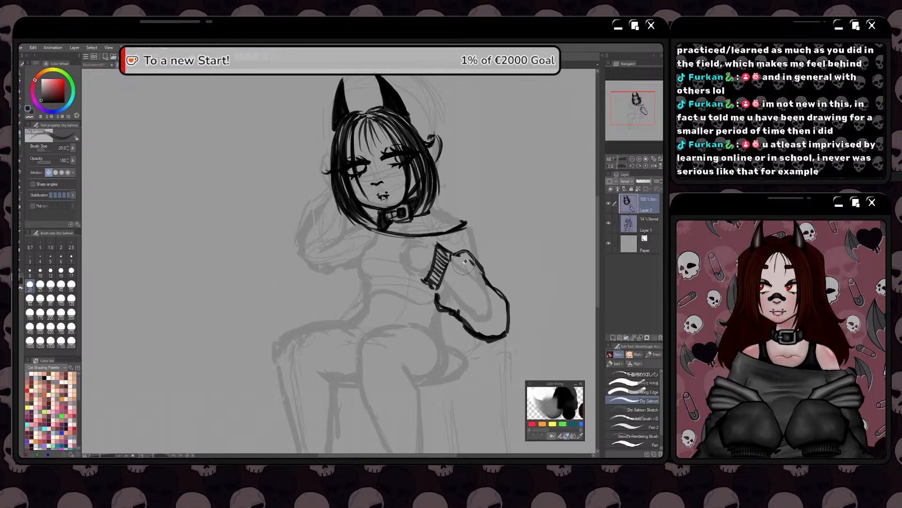
Clean up the sleeve outline with the eraser and redraw its lower corner below the elbow
{"action": "scroll", "coordinate": [436, 325], "scroll_direction": "up", "scroll_amount": 1}
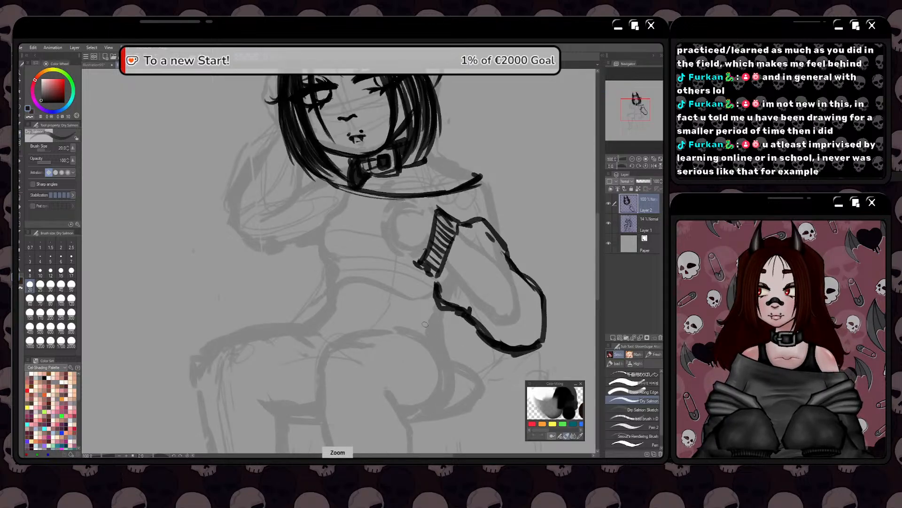
{"action": "scroll", "coordinate": [425, 325], "scroll_direction": "up", "scroll_amount": 1}
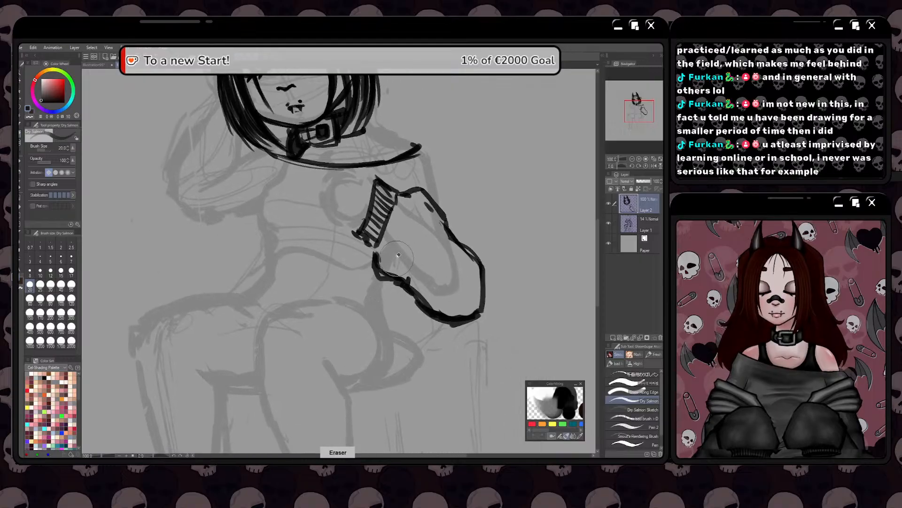
{"action": "scroll", "coordinate": [370, 215], "scroll_direction": "up", "scroll_amount": 3}
{"action": "mouse_move", "coordinate": [369, 214]}
{"action": "left_mouse_down"}
{"action": "mouse_move", "coordinate": [403, 262]}
{"action": "mouse_move", "coordinate": [486, 286]}
{"action": "mouse_move", "coordinate": [392, 254]}
{"action": "mouse_move", "coordinate": [362, 172]}
{"action": "mouse_move", "coordinate": [368, 248]}
{"action": "mouse_move", "coordinate": [481, 281]}
{"action": "mouse_move", "coordinate": [335, 230]}
{"action": "mouse_move", "coordinate": [448, 345]}
{"action": "mouse_move", "coordinate": [523, 355]}
{"action": "left_mouse_up"}
{"action": "scroll", "coordinate": [413, 241], "scroll_direction": "down", "scroll_amount": 2}
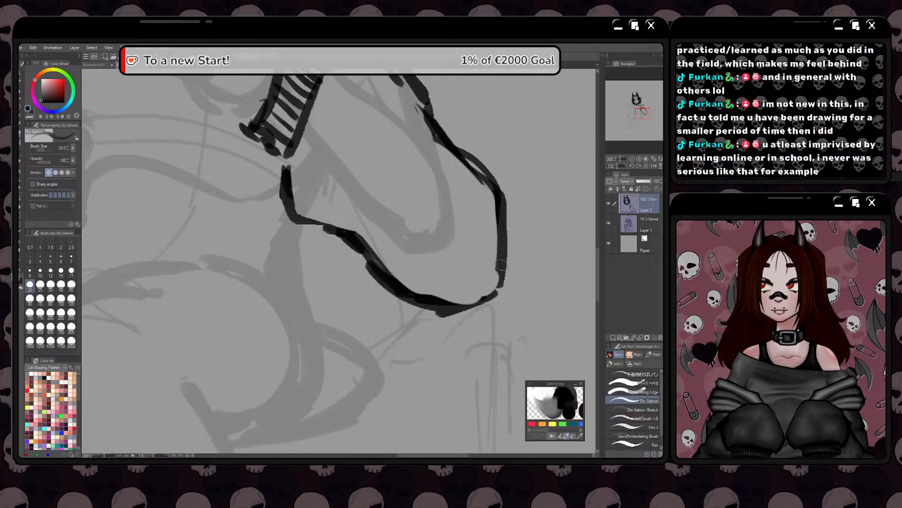
{"action": "mouse_move", "coordinate": [502, 263]}
{"action": "left_mouse_down"}
{"action": "mouse_move", "coordinate": [497, 287]}
{"action": "mouse_move", "coordinate": [455, 306]}
{"action": "left_mouse_up"}
{"action": "scroll", "coordinate": [419, 305], "scroll_direction": "down", "scroll_amount": 1}
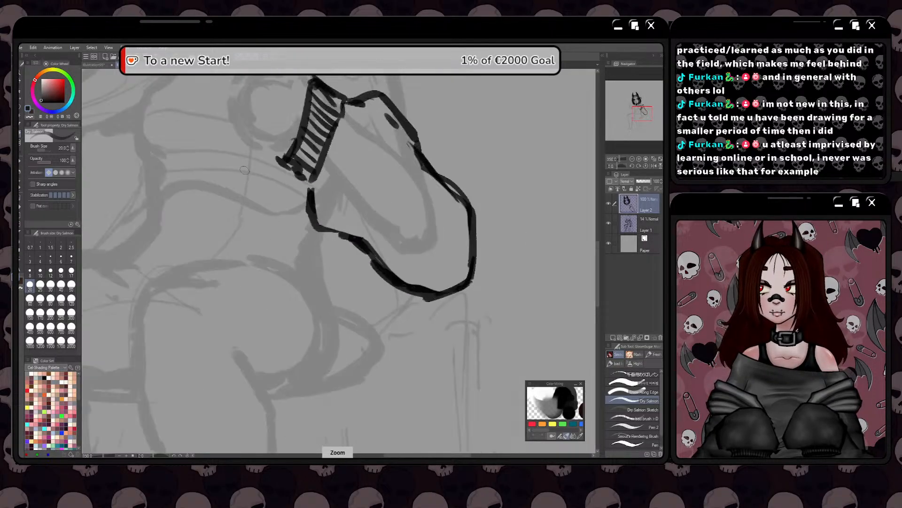
Redraw the jawline thicker from the ear-side hair down to the chin, just above the collar
{"action": "mouse_move", "coordinate": [181, 61]}
{"action": "left_mouse_down"}
{"action": "mouse_move", "coordinate": [403, 242]}
{"action": "mouse_move", "coordinate": [452, 301]}
{"action": "left_mouse_up"}
{"action": "scroll", "coordinate": [472, 253], "scroll_direction": "up", "scroll_amount": 1}
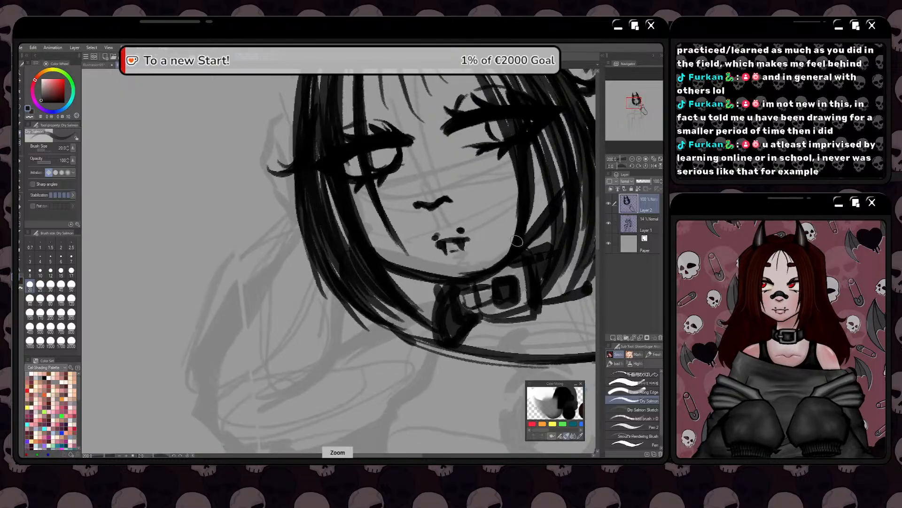
{"action": "mouse_move", "coordinate": [517, 240]}
{"action": "left_mouse_down"}
{"action": "mouse_move", "coordinate": [481, 268]}
{"action": "mouse_move", "coordinate": [438, 275]}
{"action": "mouse_move", "coordinate": [479, 272]}
{"action": "mouse_move", "coordinate": [518, 237]}
{"action": "mouse_move", "coordinate": [475, 271]}
{"action": "mouse_move", "coordinate": [500, 260]}
{"action": "mouse_move", "coordinate": [434, 276]}
{"action": "mouse_move", "coordinate": [492, 263]}
{"action": "mouse_move", "coordinate": [474, 270]}
{"action": "mouse_move", "coordinate": [520, 238]}
{"action": "mouse_move", "coordinate": [470, 275]}
{"action": "mouse_move", "coordinate": [550, 204]}
{"action": "mouse_move", "coordinate": [515, 246]}
{"action": "mouse_move", "coordinate": [523, 243]}
{"action": "mouse_move", "coordinate": [540, 216]}
{"action": "mouse_move", "coordinate": [463, 273]}
{"action": "mouse_move", "coordinate": [419, 277]}
{"action": "left_mouse_up"}
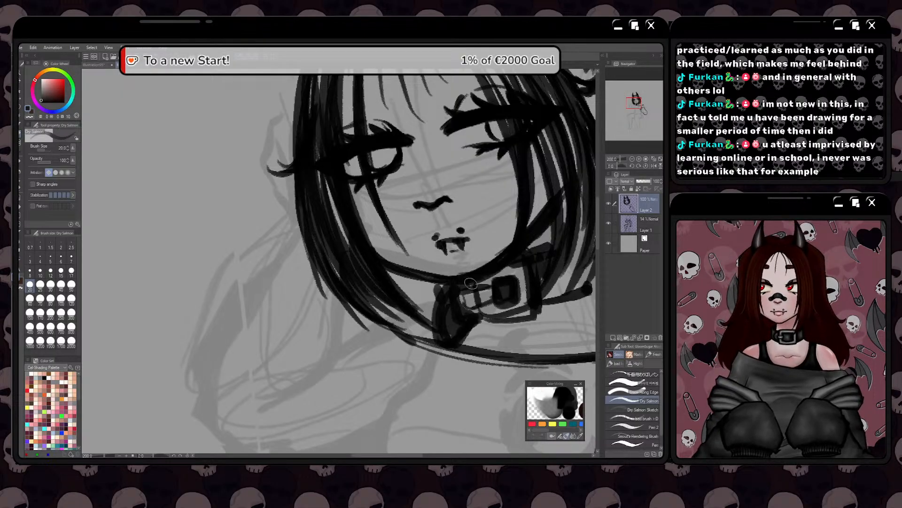
{"action": "scroll", "coordinate": [456, 269], "scroll_direction": "down", "scroll_amount": 1}
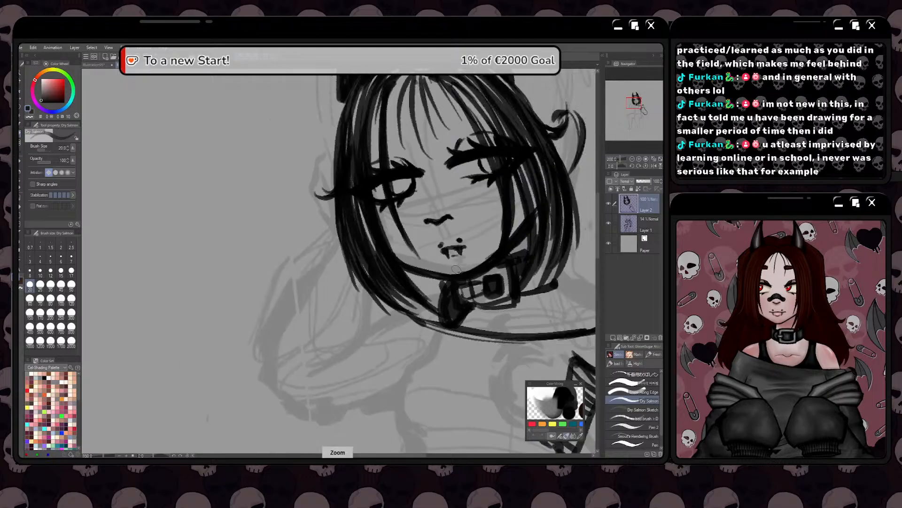
{"action": "scroll", "coordinate": [456, 270], "scroll_direction": "down", "scroll_amount": 1}
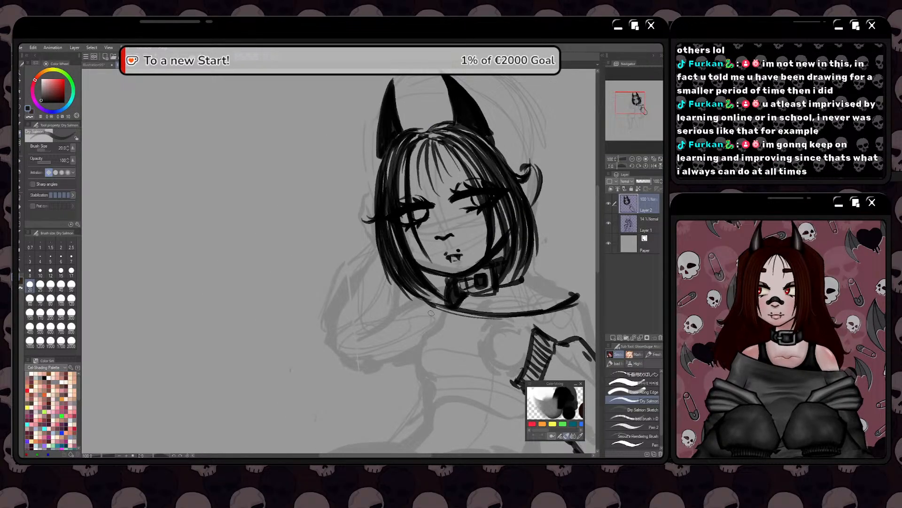
Thicken the sleeve's outline around the elbow and close the gap between its underside and the cuff
{"action": "key", "text": "space"}
{"action": "left_click_drag", "start_coordinate": [443, 307], "coordinate": [414, 264]}
{"action": "scroll", "coordinate": [429, 292], "scroll_direction": "up", "scroll_amount": 1}
{"action": "key", "text": "space"}
{"action": "scroll", "coordinate": [428, 293], "scroll_direction": "down", "scroll_amount": 1}
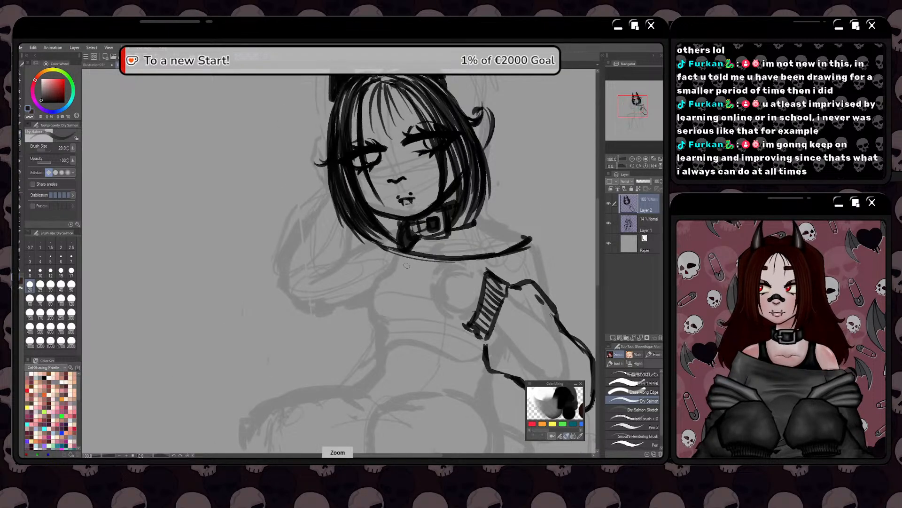
{"action": "key", "text": "space"}
{"action": "mouse_move", "coordinate": [424, 300]}
{"action": "left_mouse_down"}
{"action": "mouse_move", "coordinate": [425, 286]}
{"action": "mouse_move", "coordinate": [343, 218]}
{"action": "left_mouse_up"}
{"action": "mouse_move", "coordinate": [433, 232]}
{"action": "left_mouse_down"}
{"action": "mouse_move", "coordinate": [420, 267]}
{"action": "mouse_move", "coordinate": [465, 273]}
{"action": "mouse_move", "coordinate": [503, 325]}
{"action": "mouse_move", "coordinate": [503, 362]}
{"action": "mouse_move", "coordinate": [468, 376]}
{"action": "mouse_move", "coordinate": [430, 356]}
{"action": "mouse_move", "coordinate": [479, 379]}
{"action": "left_mouse_up"}
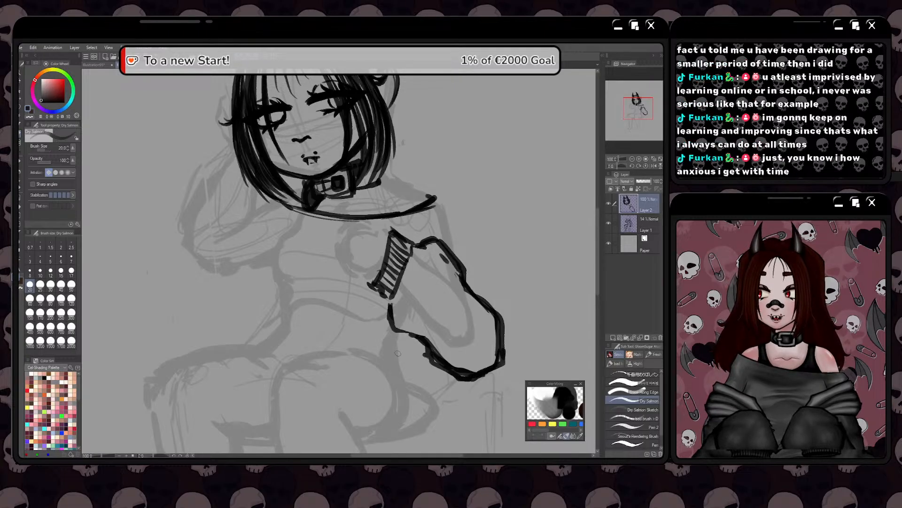
{"action": "key", "text": "space"}
{"action": "left_click_drag", "start_coordinate": [382, 355], "coordinate": [424, 372]}
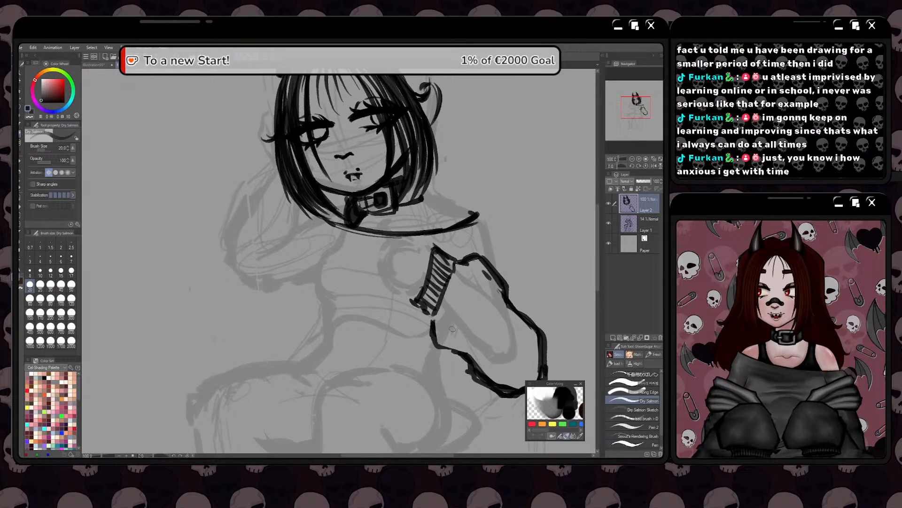
{"action": "mouse_move", "coordinate": [463, 357]}
{"action": "left_mouse_down"}
{"action": "mouse_move", "coordinate": [429, 341]}
{"action": "mouse_move", "coordinate": [429, 314]}
{"action": "mouse_move", "coordinate": [431, 346]}
{"action": "mouse_move", "coordinate": [447, 353]}
{"action": "left_mouse_up"}
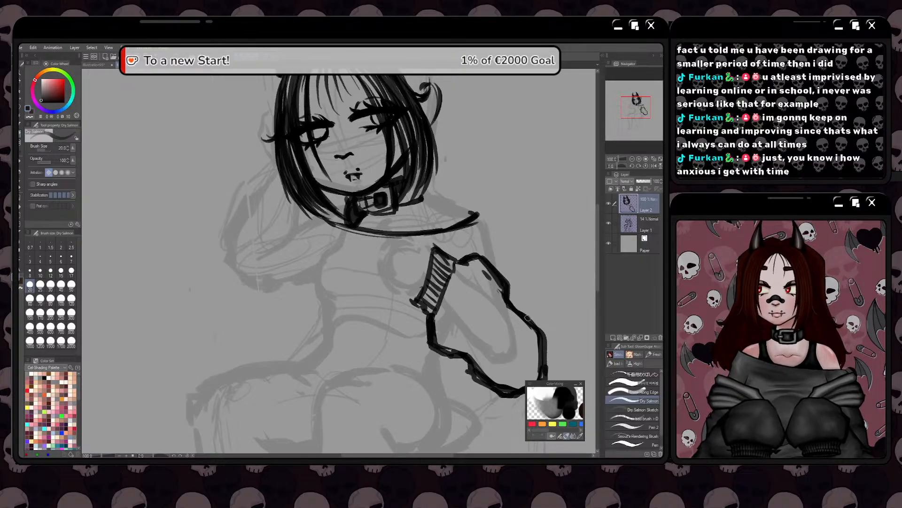
Even out the sleeve's outer contour and add a bulging fold along its upper outer edge
{"action": "left_click_drag", "start_coordinate": [520, 329], "coordinate": [488, 292]}
{"action": "mouse_move", "coordinate": [476, 257]}
{"action": "left_mouse_down"}
{"action": "mouse_move", "coordinate": [503, 283]}
{"action": "mouse_move", "coordinate": [516, 337]}
{"action": "mouse_move", "coordinate": [484, 359]}
{"action": "mouse_move", "coordinate": [514, 348]}
{"action": "left_mouse_up"}
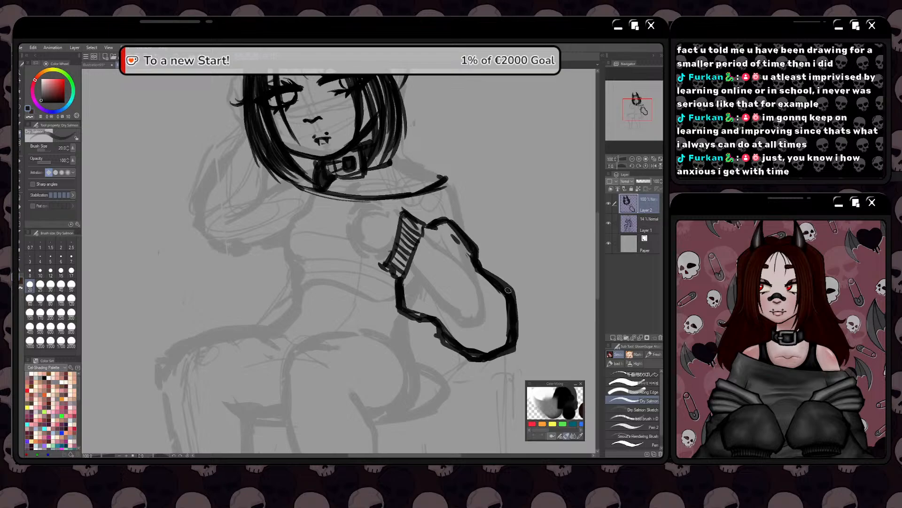
{"action": "mouse_move", "coordinate": [460, 229]}
{"action": "left_mouse_down"}
{"action": "mouse_move", "coordinate": [470, 224]}
{"action": "mouse_move", "coordinate": [491, 240]}
{"action": "mouse_move", "coordinate": [509, 283]}
{"action": "mouse_move", "coordinate": [492, 243]}
{"action": "mouse_move", "coordinate": [471, 224]}
{"action": "mouse_move", "coordinate": [460, 229]}
{"action": "mouse_move", "coordinate": [468, 220]}
{"action": "left_mouse_up"}
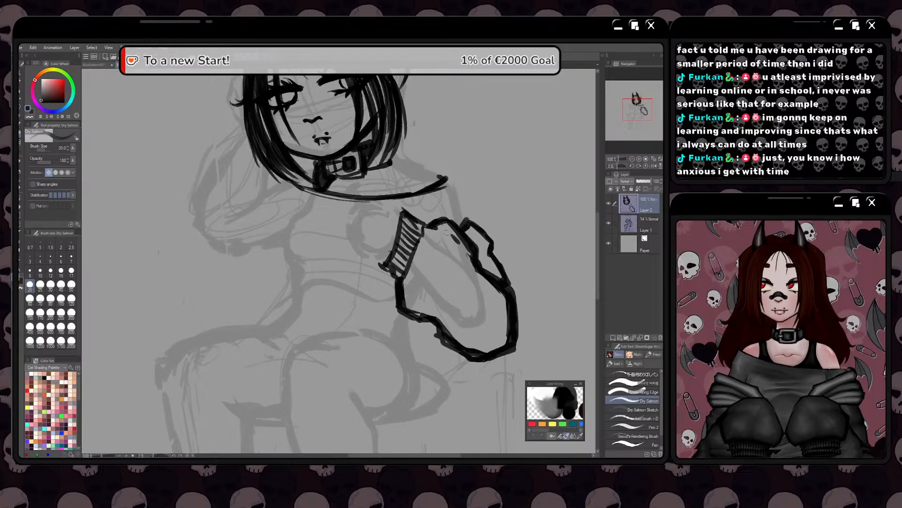
Draw the shoulder line from the collar to the neckline's end, then remove and redraw the upper-arm line joining it to the sleeve
{"action": "key", "text": "space"}
{"action": "left_click_drag", "start_coordinate": [445, 249], "coordinate": [530, 324]}
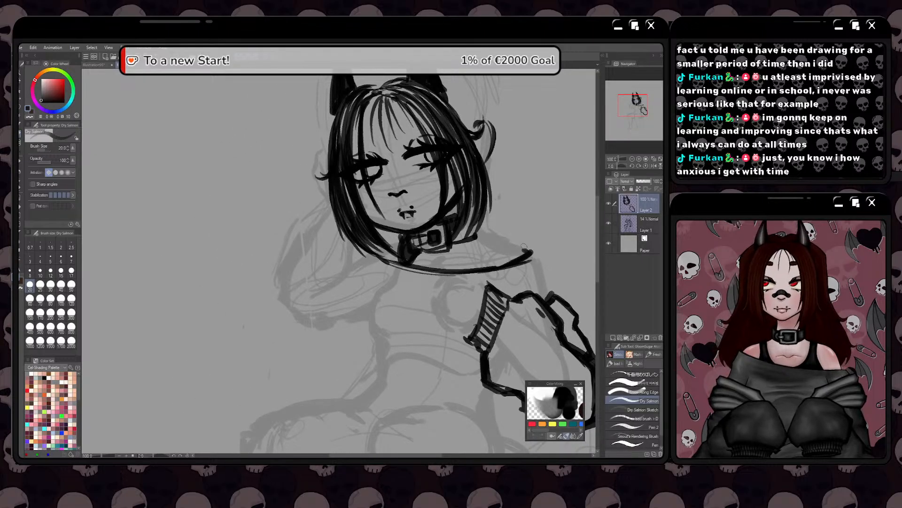
{"action": "mouse_move", "coordinate": [524, 247]}
{"action": "left_mouse_down"}
{"action": "mouse_move", "coordinate": [539, 255]}
{"action": "mouse_move", "coordinate": [513, 244]}
{"action": "mouse_move", "coordinate": [526, 249]}
{"action": "mouse_move", "coordinate": [548, 297]}
{"action": "left_mouse_up"}
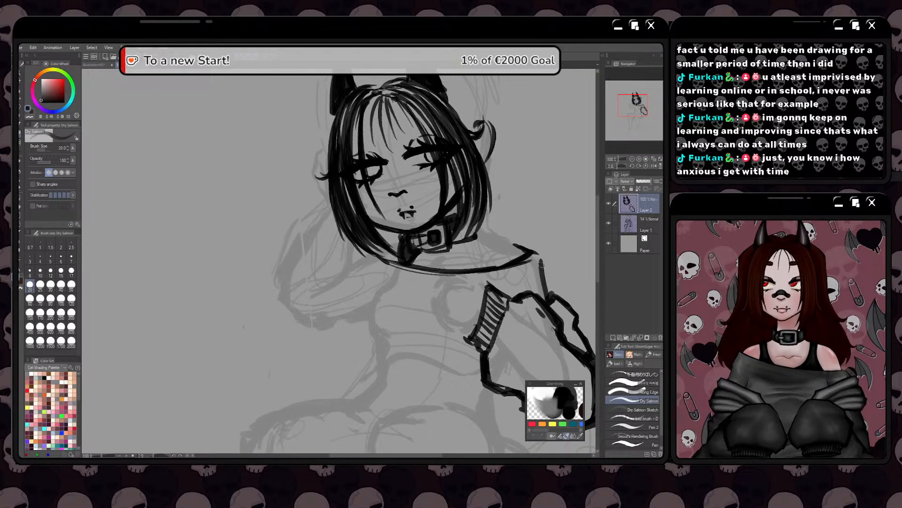
{"action": "mouse_move", "coordinate": [541, 262]}
{"action": "left_mouse_down"}
{"action": "mouse_move", "coordinate": [547, 293]}
{"action": "mouse_move", "coordinate": [513, 249]}
{"action": "mouse_move", "coordinate": [496, 246]}
{"action": "mouse_move", "coordinate": [522, 261]}
{"action": "left_mouse_up"}
{"action": "key", "text": "ctrl+z"}
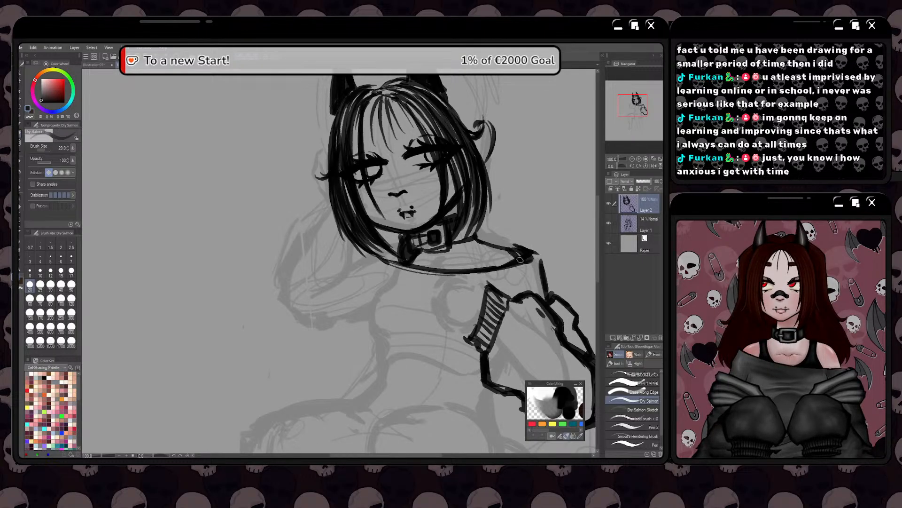
{"action": "key", "text": "ctrl+z"}
{"action": "key", "text": "ctrl+z"}
{"action": "key", "text": "ctrl+z"}
{"action": "key", "text": "ctrl+z"}
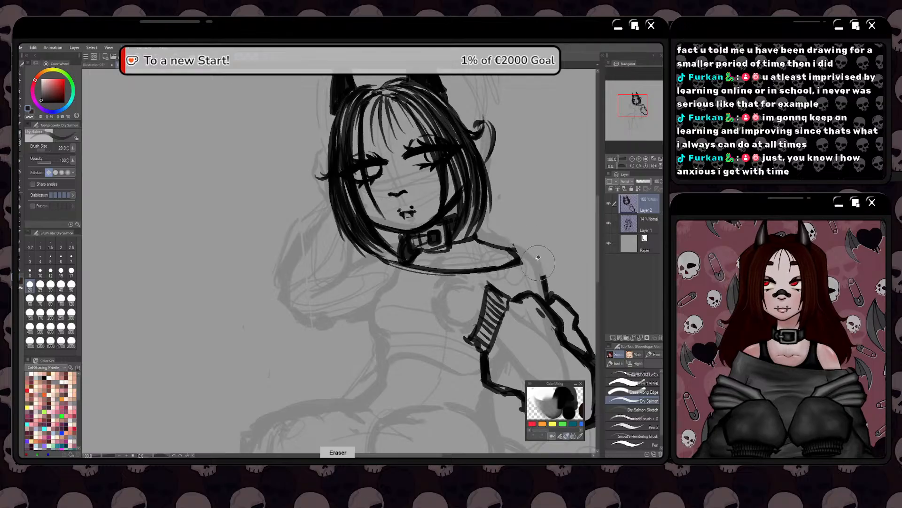
{"action": "key", "text": "ctrl+z"}
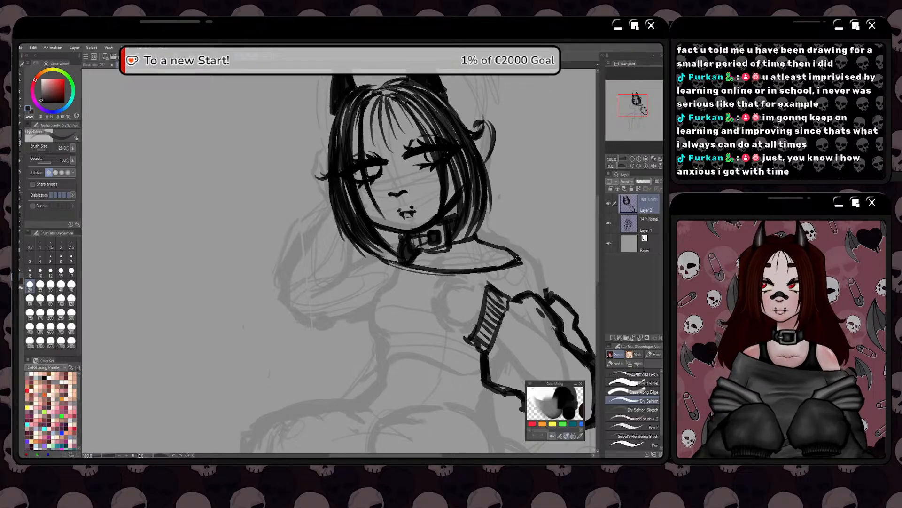
{"action": "mouse_move", "coordinate": [516, 254]}
{"action": "left_mouse_down"}
{"action": "mouse_move", "coordinate": [540, 271]}
{"action": "mouse_move", "coordinate": [545, 294]}
{"action": "mouse_move", "coordinate": [539, 266]}
{"action": "mouse_move", "coordinate": [515, 252]}
{"action": "mouse_move", "coordinate": [538, 262]}
{"action": "mouse_move", "coordinate": [546, 297]}
{"action": "left_mouse_up"}
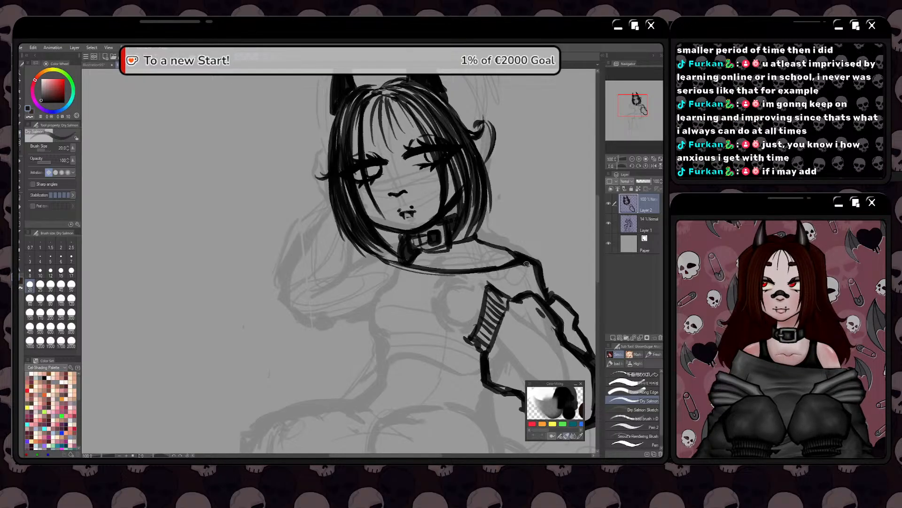
{"action": "key", "text": "space"}
{"action": "left_click_drag", "start_coordinate": [448, 319], "coordinate": [490, 294]}
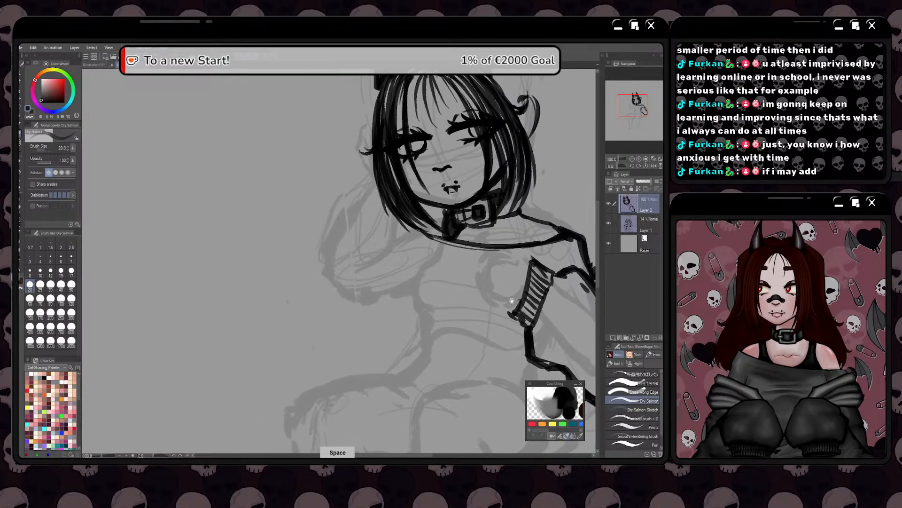
{"action": "left_click_drag", "start_coordinate": [426, 310], "coordinate": [456, 309]}
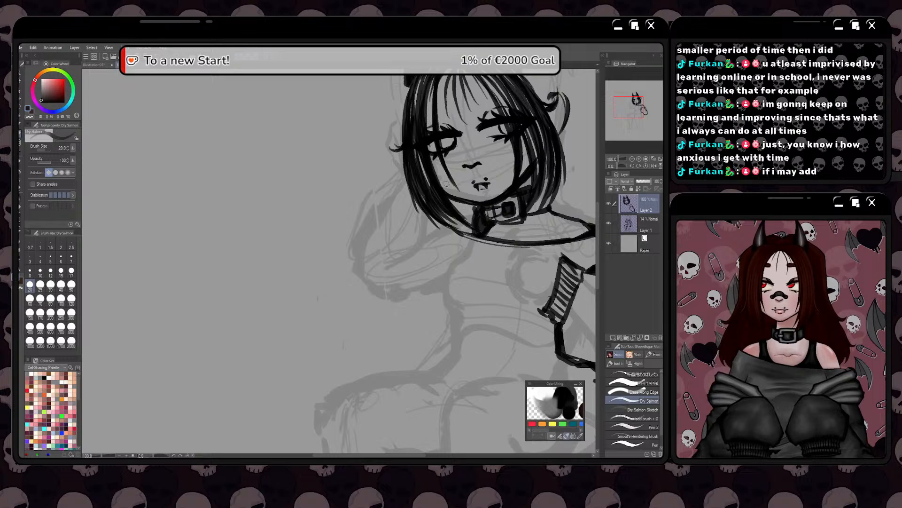
Ink the tank-top strap as a thick dark band between the collar and the bare shoulder, down to the neckline
{"action": "key", "text": "space"}
{"action": "mouse_move", "coordinate": [453, 296]}
{"action": "left_mouse_down"}
{"action": "mouse_move", "coordinate": [418, 266]}
{"action": "mouse_move", "coordinate": [410, 291]}
{"action": "left_mouse_up"}
{"action": "mouse_move", "coordinate": [518, 237]}
{"action": "left_mouse_down"}
{"action": "mouse_move", "coordinate": [516, 260]}
{"action": "mouse_move", "coordinate": [502, 263]}
{"action": "mouse_move", "coordinate": [508, 257]}
{"action": "left_mouse_up"}
{"action": "key", "text": "ctrl+z"}
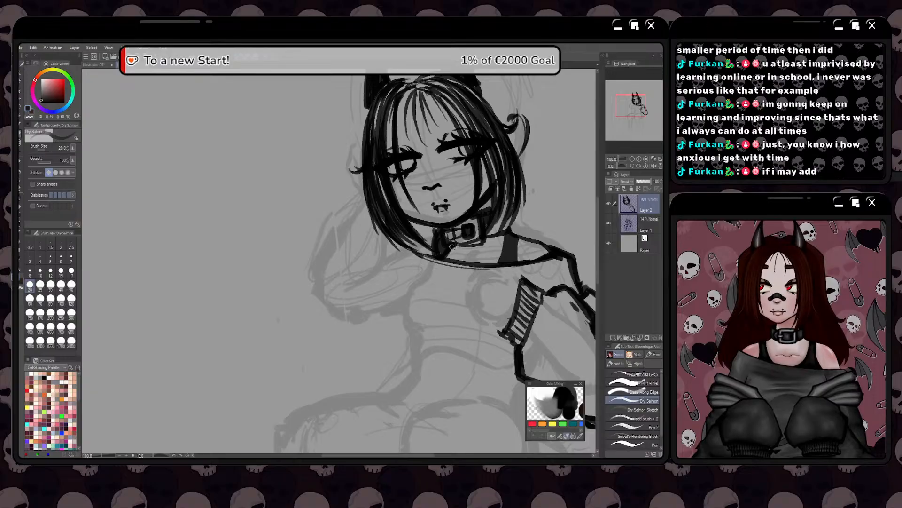
{"action": "left_click_drag", "start_coordinate": [452, 246], "coordinate": [449, 257]}
{"action": "mouse_move", "coordinate": [507, 231]}
{"action": "left_mouse_down"}
{"action": "mouse_move", "coordinate": [498, 262]}
{"action": "mouse_move", "coordinate": [503, 231]}
{"action": "left_mouse_up"}
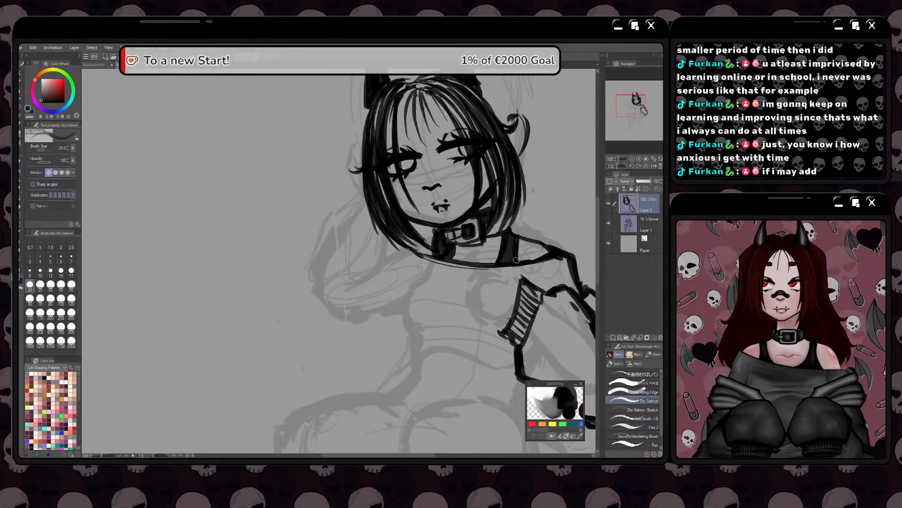
Outline the fist emerging from the ribbed cuff in front of the chest, with short strokes for the curled fingers
{"action": "key", "text": "space"}
{"action": "left_click_drag", "start_coordinate": [464, 340], "coordinate": [477, 312]}
{"action": "scroll", "coordinate": [472, 317], "scroll_direction": "down", "scroll_amount": 3}
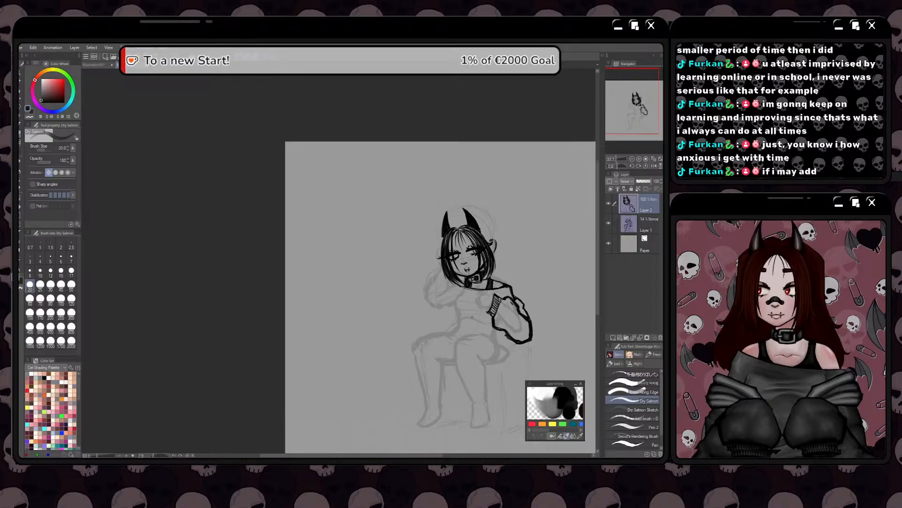
{"action": "left_click_drag", "start_coordinate": [445, 291], "coordinate": [473, 293]}
{"action": "scroll", "coordinate": [473, 293], "scroll_direction": "up", "scroll_amount": 1}
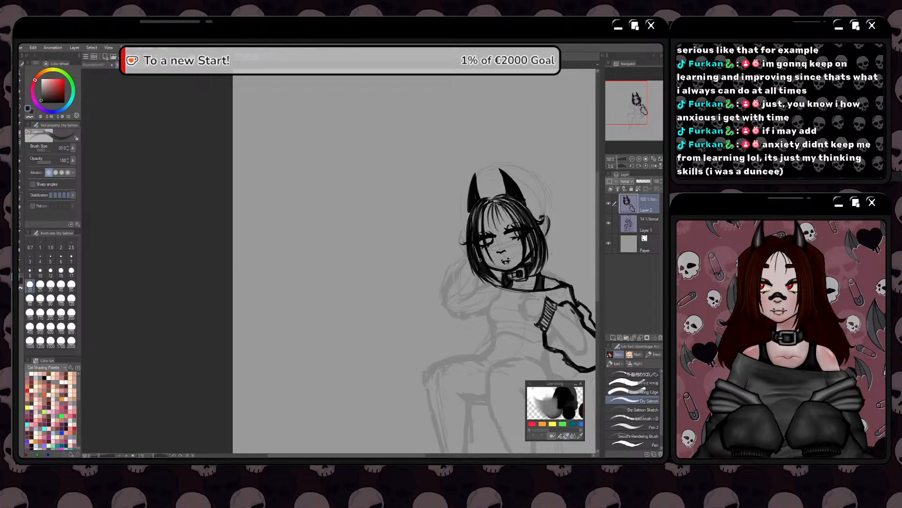
{"action": "key", "text": "space"}
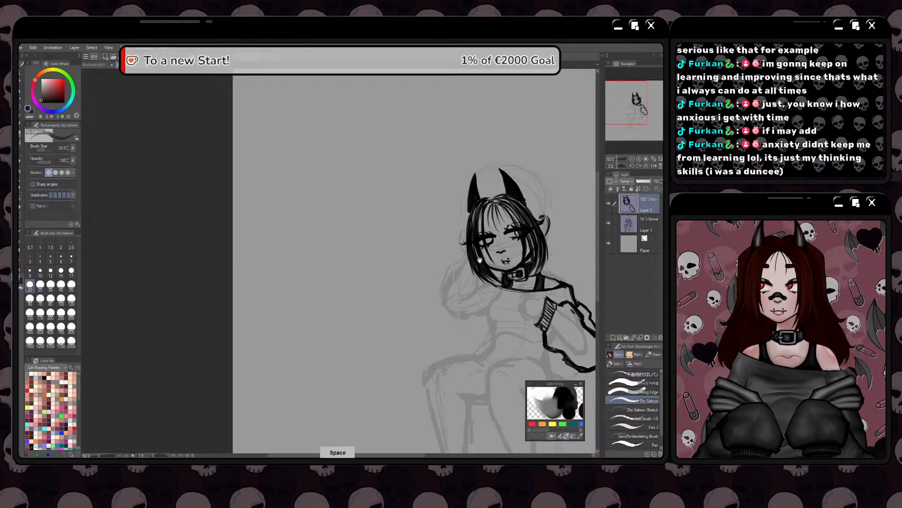
{"action": "left_click_drag", "start_coordinate": [442, 269], "coordinate": [413, 285]}
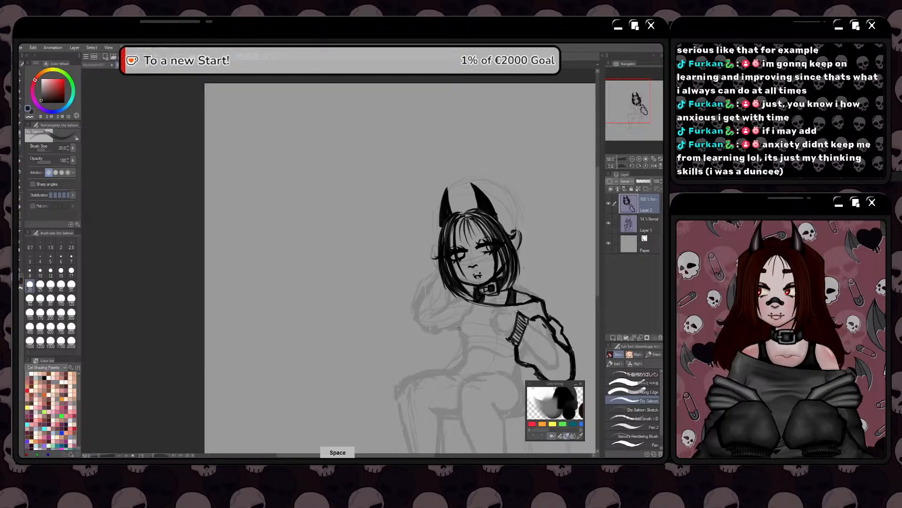
{"action": "scroll", "coordinate": [484, 332], "scroll_direction": "up", "scroll_amount": 1}
{"action": "key", "text": "space"}
{"action": "mouse_move", "coordinate": [503, 319]}
{"action": "left_mouse_down"}
{"action": "mouse_move", "coordinate": [457, 303]}
{"action": "mouse_move", "coordinate": [482, 279]}
{"action": "mouse_move", "coordinate": [474, 275]}
{"action": "mouse_move", "coordinate": [449, 281]}
{"action": "mouse_move", "coordinate": [459, 287]}
{"action": "mouse_move", "coordinate": [449, 293]}
{"action": "mouse_move", "coordinate": [452, 311]}
{"action": "mouse_move", "coordinate": [449, 292]}
{"action": "mouse_move", "coordinate": [449, 312]}
{"action": "mouse_move", "coordinate": [488, 325]}
{"action": "mouse_move", "coordinate": [465, 336]}
{"action": "mouse_move", "coordinate": [474, 315]}
{"action": "left_mouse_up"}
{"action": "scroll", "coordinate": [488, 304], "scroll_direction": "up", "scroll_amount": 2}
{"action": "key", "text": "space"}
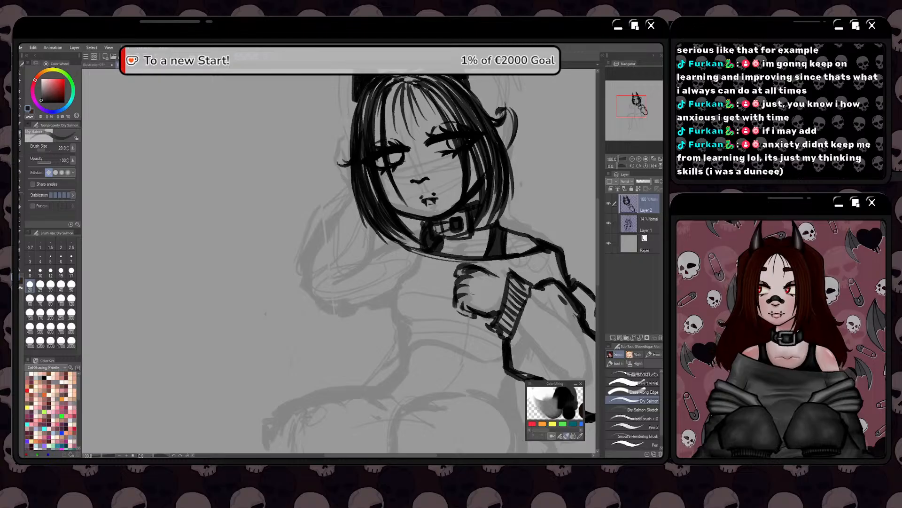
Thicken the line along the top of the fist
{"action": "mouse_move", "coordinate": [465, 263]}
{"action": "left_mouse_down"}
{"action": "mouse_move", "coordinate": [471, 294]}
{"action": "mouse_move", "coordinate": [463, 290]}
{"action": "mouse_move", "coordinate": [486, 299]}
{"action": "left_mouse_up"}
{"action": "key", "text": "space"}
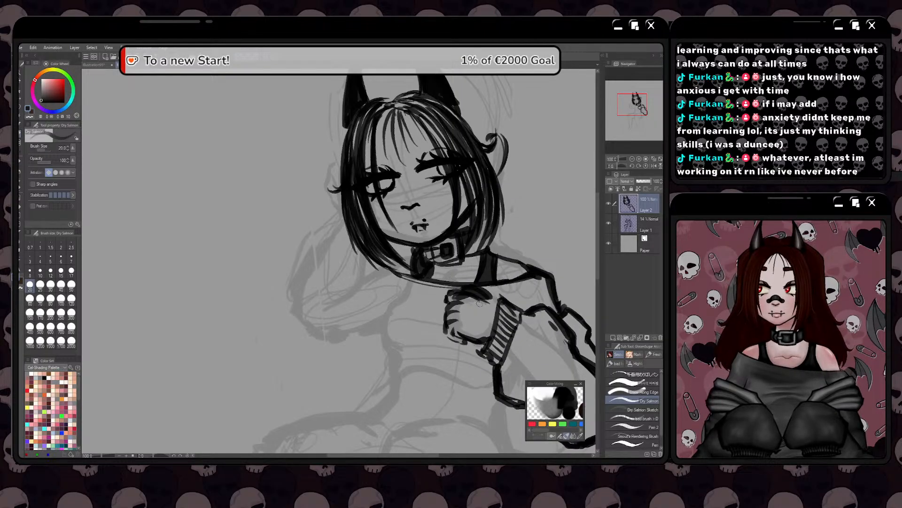
{"action": "key", "text": "space"}
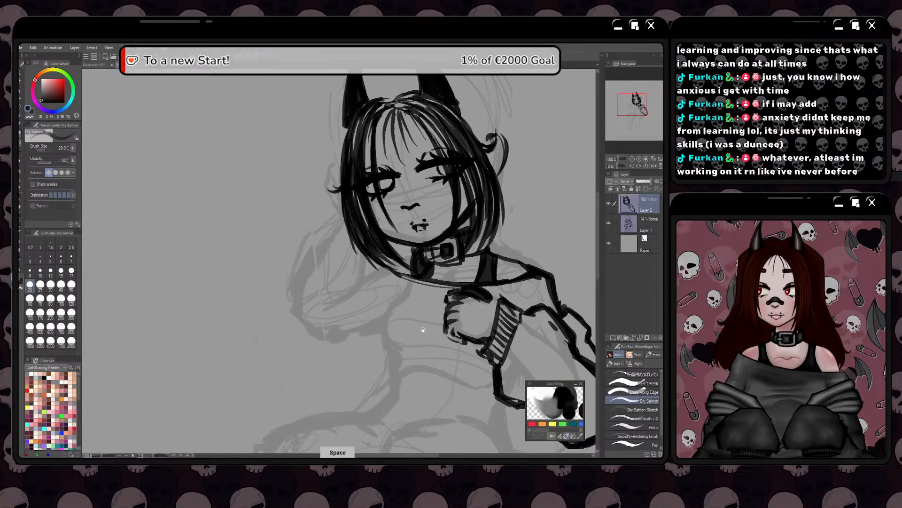
{"action": "left_click_drag", "start_coordinate": [423, 330], "coordinate": [447, 277]}
{"action": "mouse_move", "coordinate": [422, 329]}
{"action": "left_mouse_down"}
{"action": "mouse_move", "coordinate": [436, 338]}
{"action": "mouse_move", "coordinate": [429, 342]}
{"action": "left_mouse_up"}
{"action": "key", "text": "space"}
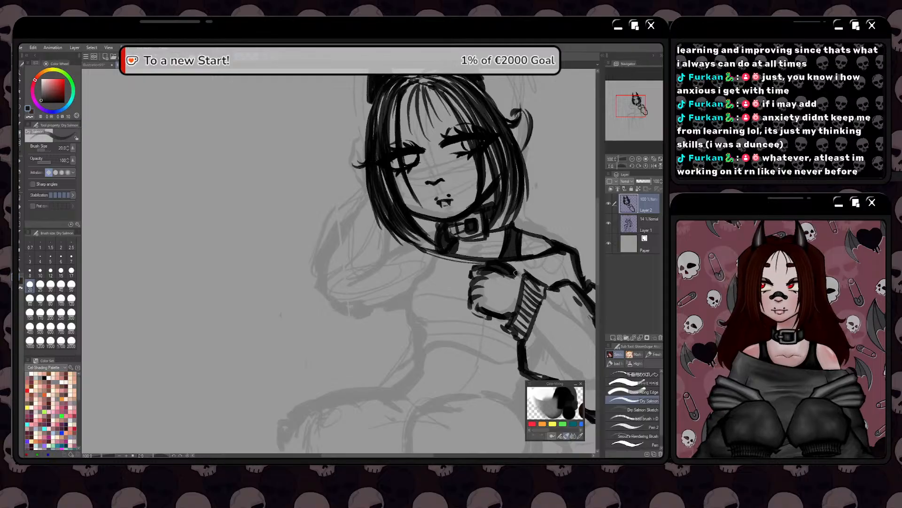
Push the baggy sleeve's lower outline inward around the elbow with Liquify, and return to the Dry Salmon brush
{"action": "key", "text": "ctrl+minus"}
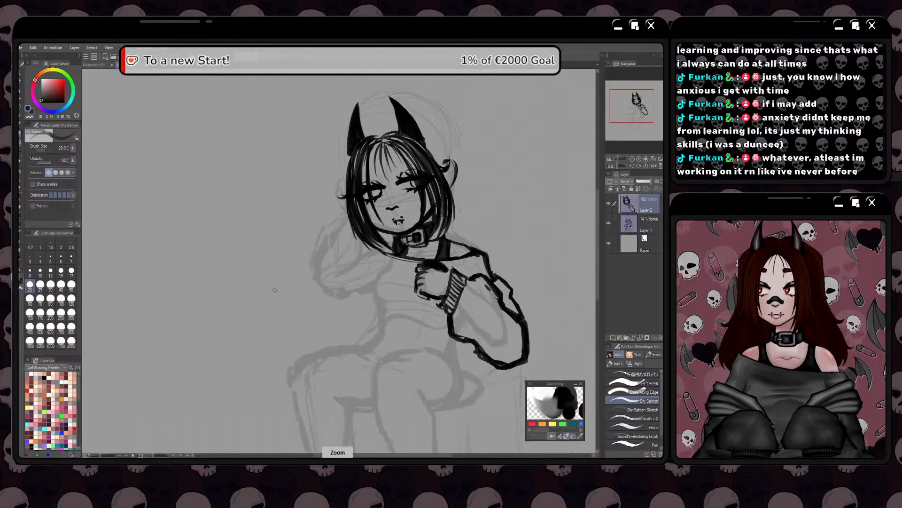
{"action": "scroll", "coordinate": [275, 290], "scroll_direction": "up", "scroll_amount": 3}
{"action": "scroll", "coordinate": [307, 259], "scroll_direction": "down", "scroll_amount": 4}
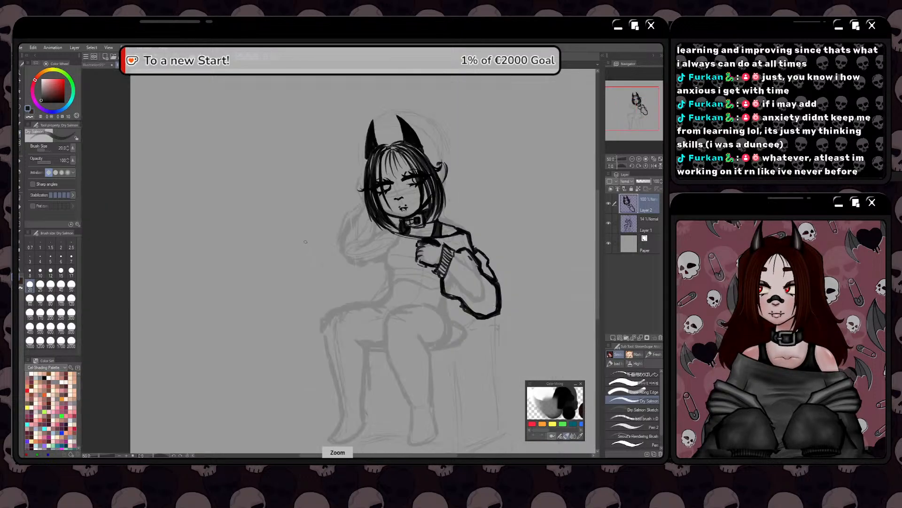
{"action": "left_click_drag", "start_coordinate": [300, 244], "coordinate": [329, 240]}
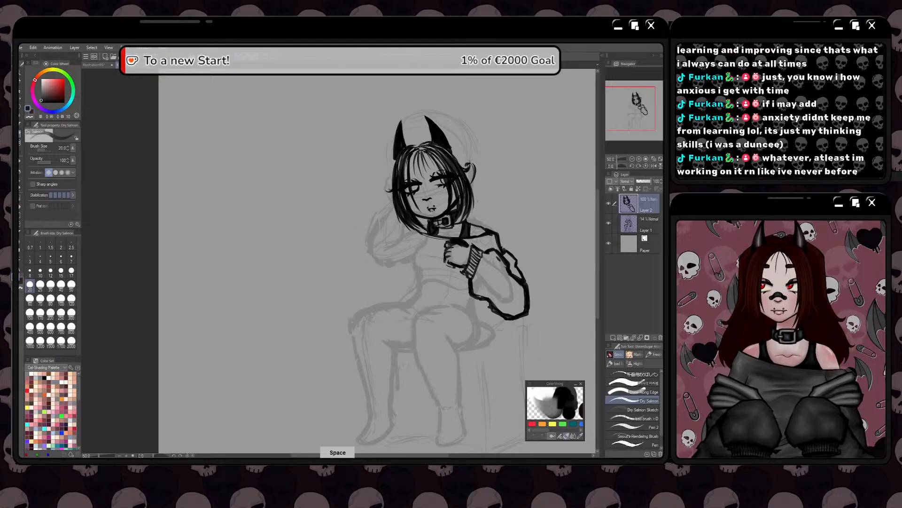
{"action": "scroll", "coordinate": [507, 247], "scroll_direction": "up", "scroll_amount": 1}
{"action": "mouse_move", "coordinate": [507, 247]}
{"action": "left_mouse_down"}
{"action": "mouse_move", "coordinate": [524, 255]}
{"action": "mouse_move", "coordinate": [518, 250]}
{"action": "mouse_move", "coordinate": [536, 285]}
{"action": "mouse_move", "coordinate": [528, 289]}
{"action": "mouse_move", "coordinate": [524, 258]}
{"action": "mouse_move", "coordinate": [497, 209]}
{"action": "left_mouse_up"}
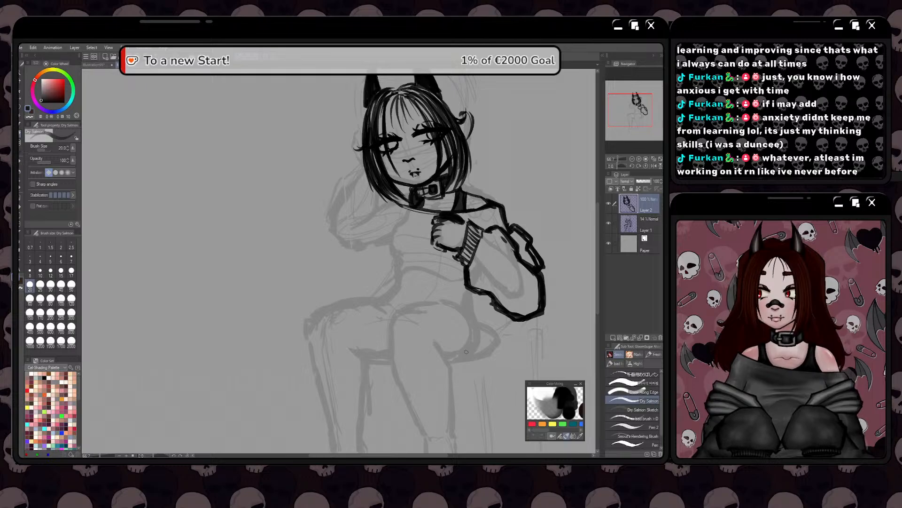
{"action": "left_click", "coordinate": [20, 142]}
{"action": "mouse_move", "coordinate": [526, 318]}
{"action": "left_mouse_down"}
{"action": "mouse_move", "coordinate": [518, 313]}
{"action": "mouse_move", "coordinate": [538, 300]}
{"action": "mouse_move", "coordinate": [526, 295]}
{"action": "mouse_move", "coordinate": [498, 308]}
{"action": "mouse_move", "coordinate": [467, 293]}
{"action": "mouse_move", "coordinate": [536, 306]}
{"action": "mouse_move", "coordinate": [539, 278]}
{"action": "mouse_move", "coordinate": [511, 310]}
{"action": "mouse_move", "coordinate": [499, 297]}
{"action": "mouse_move", "coordinate": [488, 311]}
{"action": "left_mouse_up"}
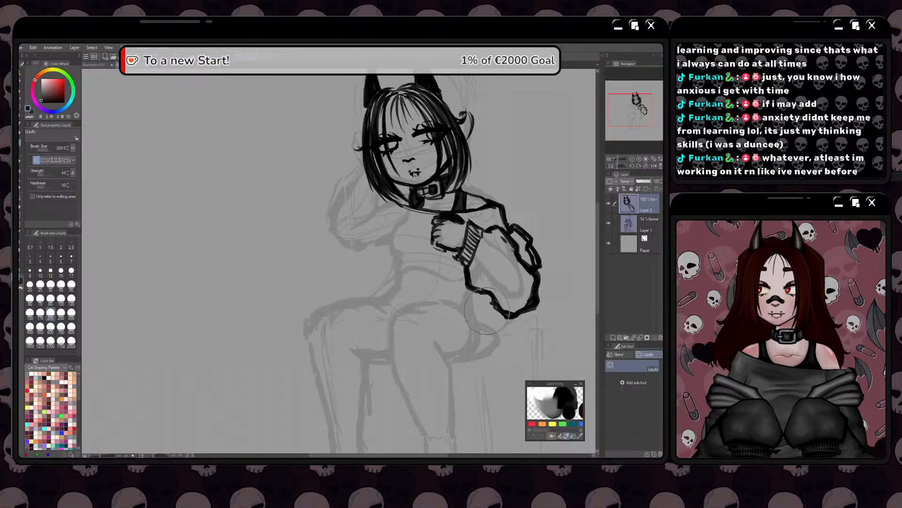
{"action": "key", "text": "b"}
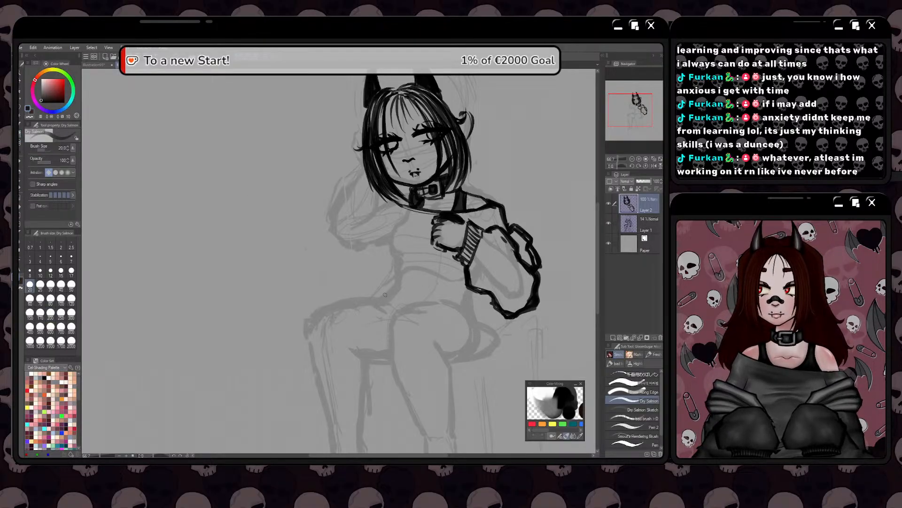
Outline the other arm's puffy sleeve from the hair down to the elbow, with short marks at its inner edge
{"action": "key", "text": "space"}
{"action": "mouse_move", "coordinate": [384, 337]}
{"action": "left_mouse_down"}
{"action": "mouse_move", "coordinate": [397, 317]}
{"action": "mouse_move", "coordinate": [462, 301]}
{"action": "left_mouse_up"}
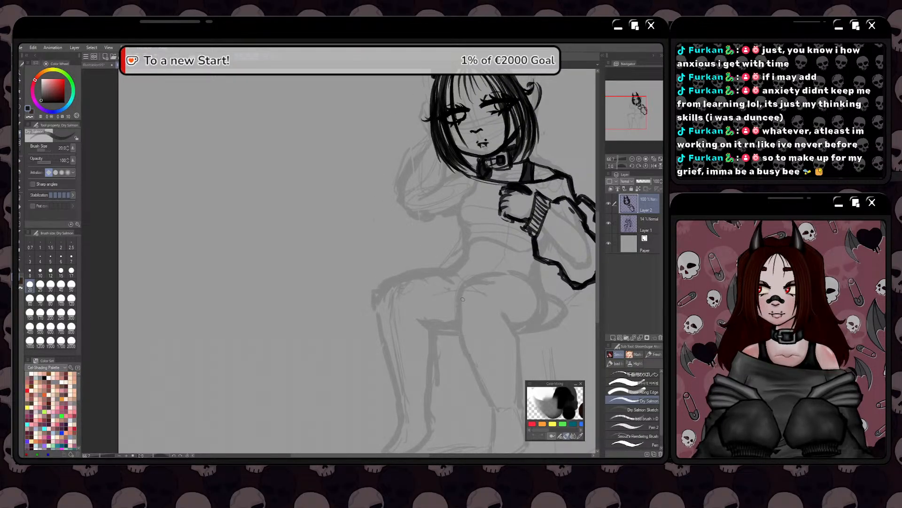
{"action": "key", "text": "space"}
{"action": "mouse_move", "coordinate": [426, 293]}
{"action": "left_mouse_down"}
{"action": "mouse_move", "coordinate": [376, 339]}
{"action": "mouse_move", "coordinate": [428, 356]}
{"action": "left_mouse_up"}
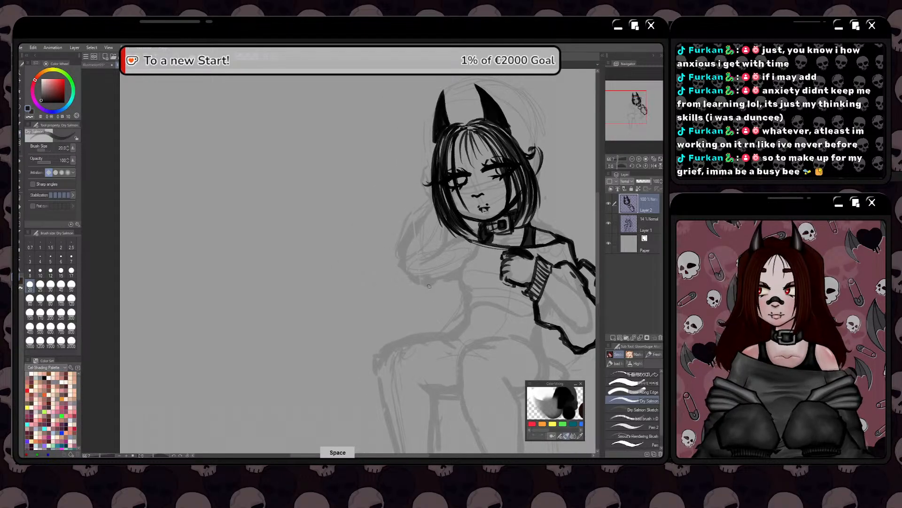
{"action": "left_click_drag", "start_coordinate": [450, 229], "coordinate": [454, 242]}
{"action": "left_click_drag", "start_coordinate": [452, 246], "coordinate": [437, 264]}
{"action": "mouse_move", "coordinate": [431, 189]}
{"action": "left_mouse_down"}
{"action": "mouse_move", "coordinate": [412, 205]}
{"action": "mouse_move", "coordinate": [390, 258]}
{"action": "mouse_move", "coordinate": [420, 288]}
{"action": "left_mouse_up"}
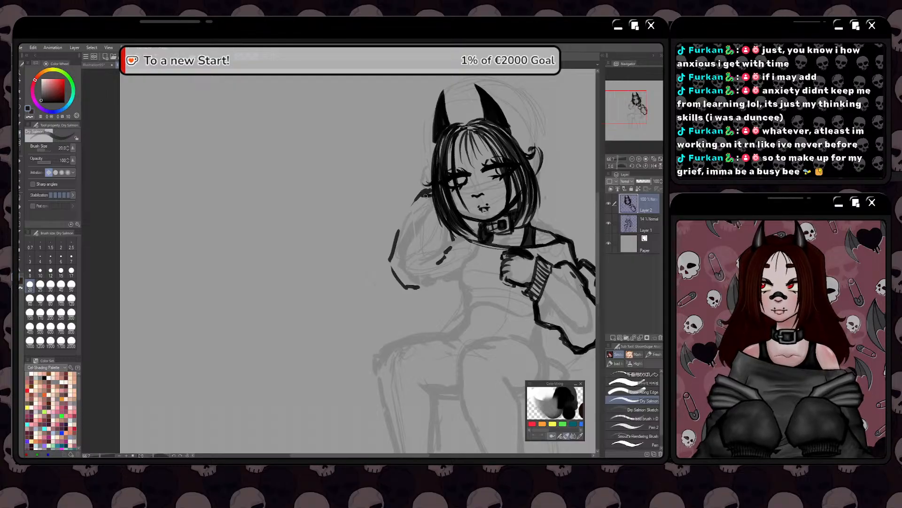
{"action": "mouse_move", "coordinate": [432, 194]}
{"action": "left_mouse_down"}
{"action": "mouse_move", "coordinate": [412, 207]}
{"action": "mouse_move", "coordinate": [388, 270]}
{"action": "left_mouse_up"}
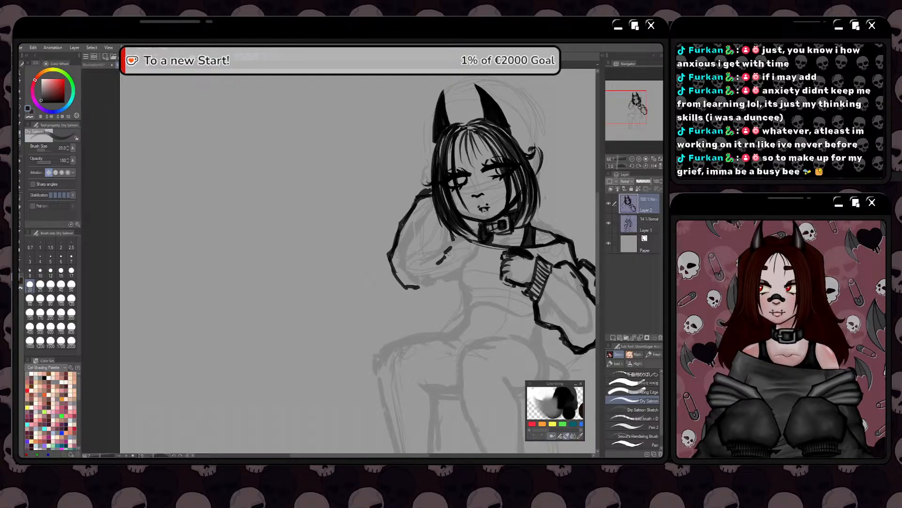
Add the inner fold lines beside the hair tips and draw the garment's inner edge down along the torso
{"action": "mouse_move", "coordinate": [457, 231]}
{"action": "left_mouse_down"}
{"action": "mouse_move", "coordinate": [456, 251]}
{"action": "mouse_move", "coordinate": [440, 264]}
{"action": "left_mouse_up"}
{"action": "left_click_drag", "start_coordinate": [445, 262], "coordinate": [438, 271]}
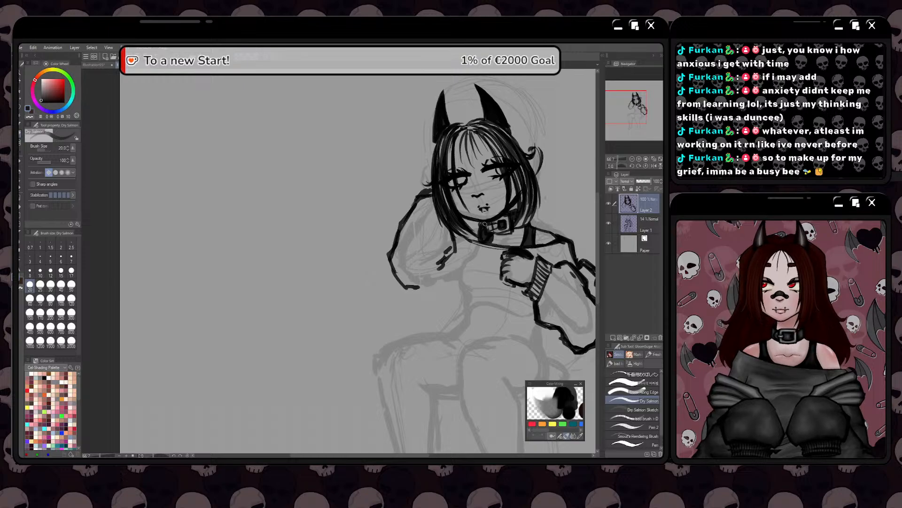
{"action": "left_click_drag", "start_coordinate": [460, 240], "coordinate": [465, 266]}
{"action": "mouse_move", "coordinate": [461, 240]}
{"action": "left_mouse_down"}
{"action": "mouse_move", "coordinate": [468, 278]}
{"action": "mouse_move", "coordinate": [453, 279]}
{"action": "mouse_move", "coordinate": [446, 266]}
{"action": "mouse_move", "coordinate": [443, 275]}
{"action": "mouse_move", "coordinate": [448, 267]}
{"action": "mouse_move", "coordinate": [464, 295]}
{"action": "mouse_move", "coordinate": [461, 334]}
{"action": "left_mouse_up"}
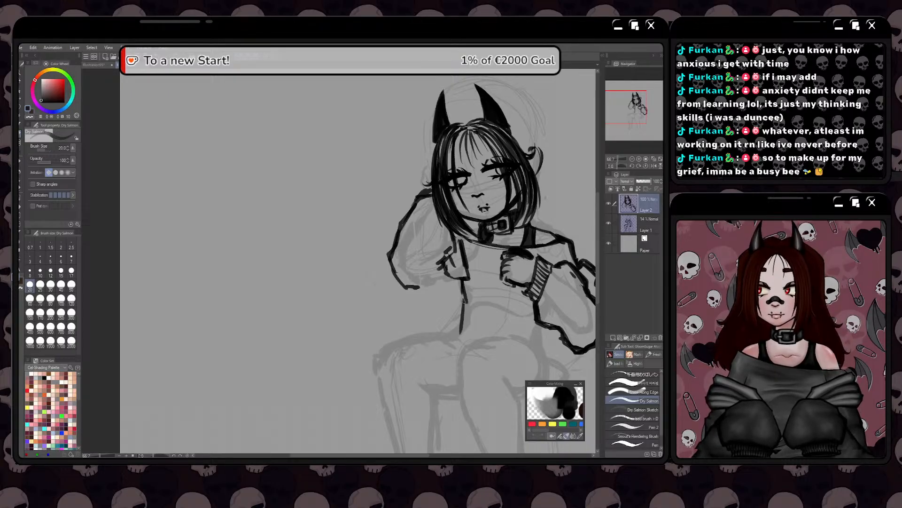
Close the hanging garment panel over the knee with a wavy outer edge and a curved ribbed hem
{"action": "mouse_move", "coordinate": [464, 300]}
{"action": "left_mouse_down"}
{"action": "mouse_move", "coordinate": [453, 359]}
{"action": "mouse_move", "coordinate": [430, 332]}
{"action": "mouse_move", "coordinate": [417, 334]}
{"action": "left_mouse_up"}
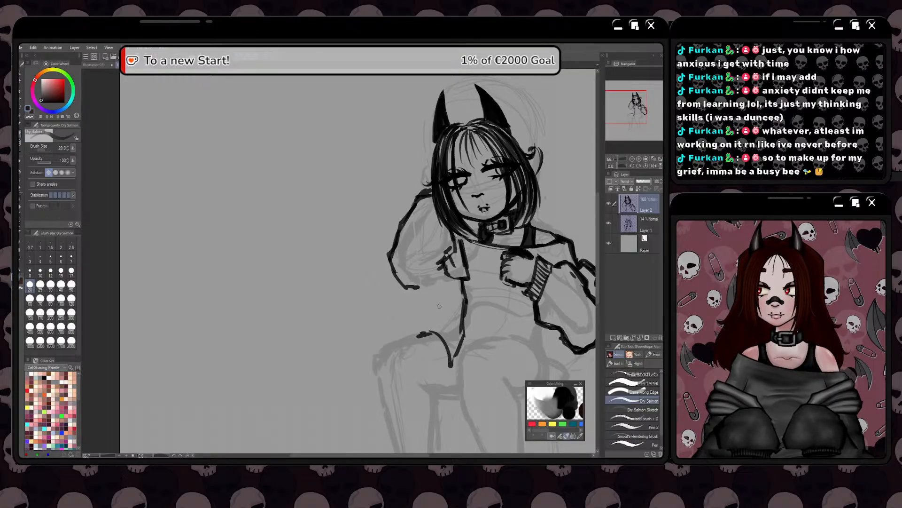
{"action": "mouse_move", "coordinate": [440, 306]}
{"action": "left_mouse_down"}
{"action": "mouse_move", "coordinate": [417, 328]}
{"action": "mouse_move", "coordinate": [444, 273]}
{"action": "mouse_move", "coordinate": [420, 292]}
{"action": "mouse_move", "coordinate": [437, 288]}
{"action": "mouse_move", "coordinate": [435, 306]}
{"action": "mouse_move", "coordinate": [437, 287]}
{"action": "mouse_move", "coordinate": [425, 306]}
{"action": "left_mouse_up"}
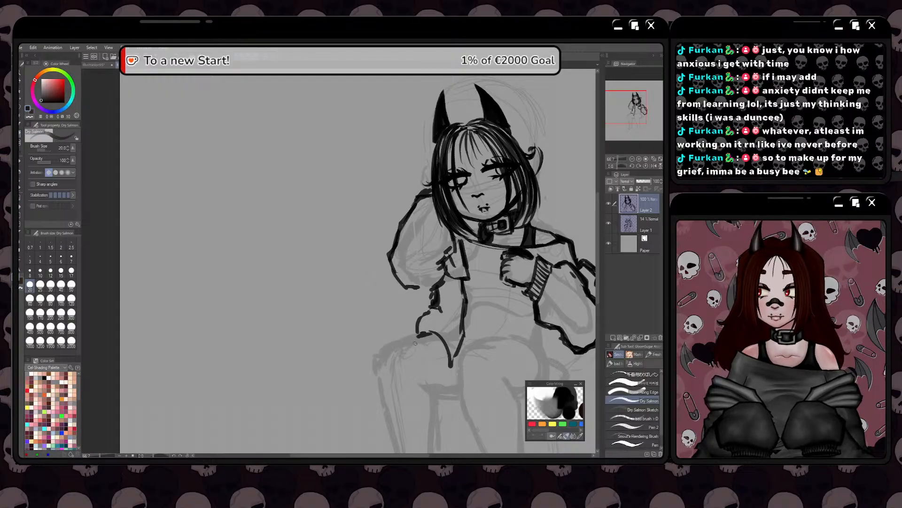
{"action": "mouse_move", "coordinate": [415, 344]}
{"action": "left_mouse_down"}
{"action": "mouse_move", "coordinate": [434, 345]}
{"action": "mouse_move", "coordinate": [446, 370]}
{"action": "mouse_move", "coordinate": [420, 334]}
{"action": "left_mouse_up"}
{"action": "mouse_move", "coordinate": [447, 369]}
{"action": "left_mouse_down"}
{"action": "mouse_move", "coordinate": [454, 363]}
{"action": "mouse_move", "coordinate": [406, 395]}
{"action": "left_mouse_up"}
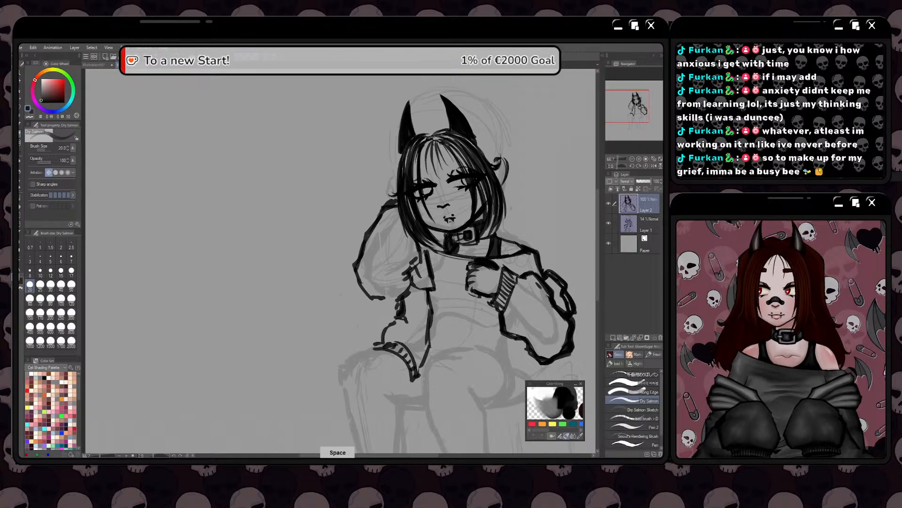
Draw the opposite panel's inner edge from below the cuffed sleeve down over the hip, undoing and redrawing the stroke
{"action": "key", "text": "ctrl+z"}
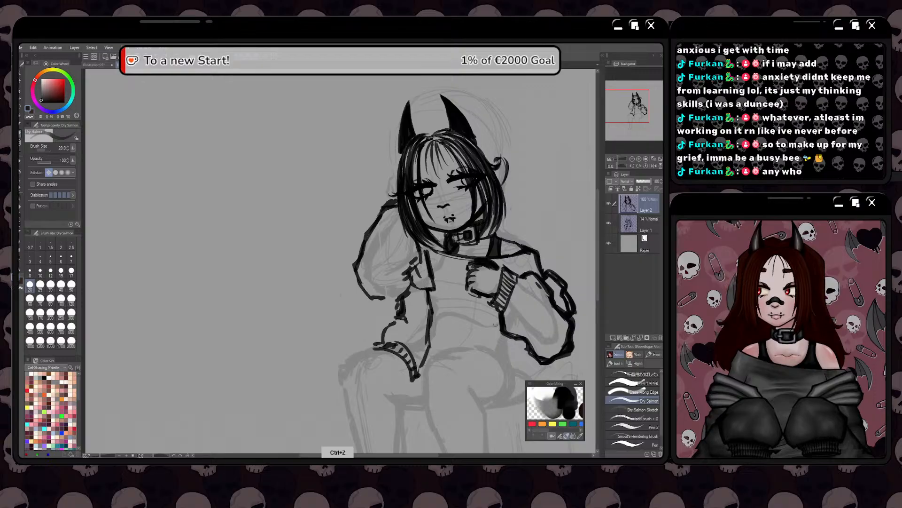
{"action": "mouse_move", "coordinate": [492, 330]}
{"action": "left_mouse_down"}
{"action": "mouse_move", "coordinate": [498, 314]}
{"action": "mouse_move", "coordinate": [506, 348]}
{"action": "mouse_move", "coordinate": [467, 326]}
{"action": "mouse_move", "coordinate": [477, 393]}
{"action": "left_mouse_up"}
{"action": "key", "text": "ctrl+z"}
{"action": "left_click_drag", "start_coordinate": [476, 351], "coordinate": [476, 390]}
{"action": "key", "text": "space"}
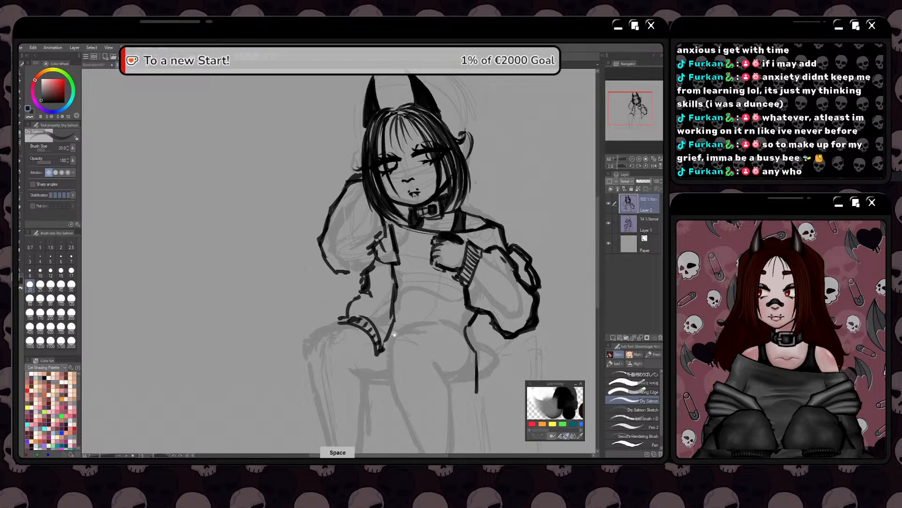
Draw the opposite panel's outer edge below the elbow and finish its lower end with a slanted ribbed hem
{"action": "left_click_drag", "start_coordinate": [395, 335], "coordinate": [393, 317]}
{"action": "mouse_move", "coordinate": [475, 371]}
{"action": "left_mouse_down"}
{"action": "mouse_move", "coordinate": [472, 388]}
{"action": "mouse_move", "coordinate": [501, 355]}
{"action": "mouse_move", "coordinate": [502, 335]}
{"action": "mouse_move", "coordinate": [486, 321]}
{"action": "mouse_move", "coordinate": [490, 308]}
{"action": "left_mouse_up"}
{"action": "mouse_move", "coordinate": [503, 353]}
{"action": "left_mouse_down"}
{"action": "mouse_move", "coordinate": [476, 392]}
{"action": "mouse_move", "coordinate": [487, 373]}
{"action": "left_mouse_up"}
{"action": "mouse_move", "coordinate": [499, 361]}
{"action": "left_mouse_down"}
{"action": "mouse_move", "coordinate": [493, 369]}
{"action": "mouse_move", "coordinate": [498, 364]}
{"action": "left_mouse_up"}
{"action": "left_click_drag", "start_coordinate": [485, 374], "coordinate": [479, 382]}
Add fold lines above the ribbed hems of both hanging panels and thicken the inner edge of the one beside the hip
{"action": "left_click_drag", "start_coordinate": [423, 377], "coordinate": [467, 362]}
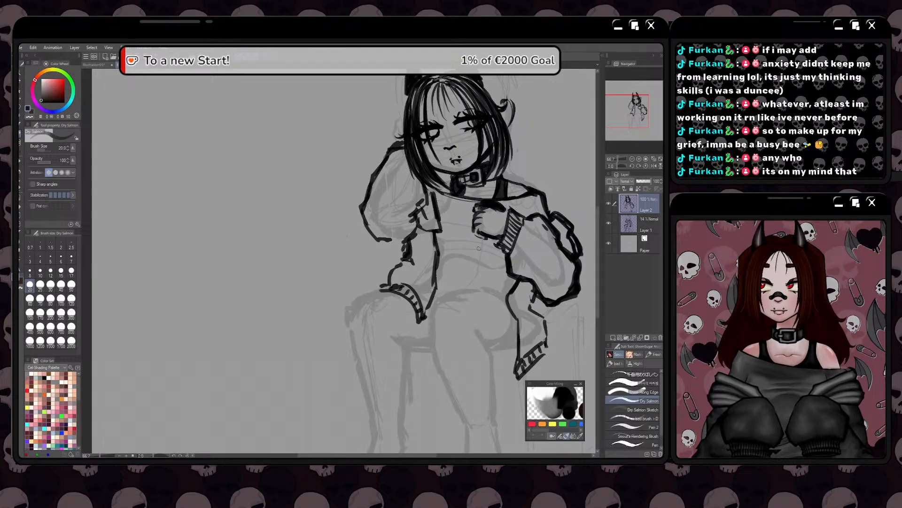
{"action": "left_click_drag", "start_coordinate": [429, 372], "coordinate": [437, 367]}
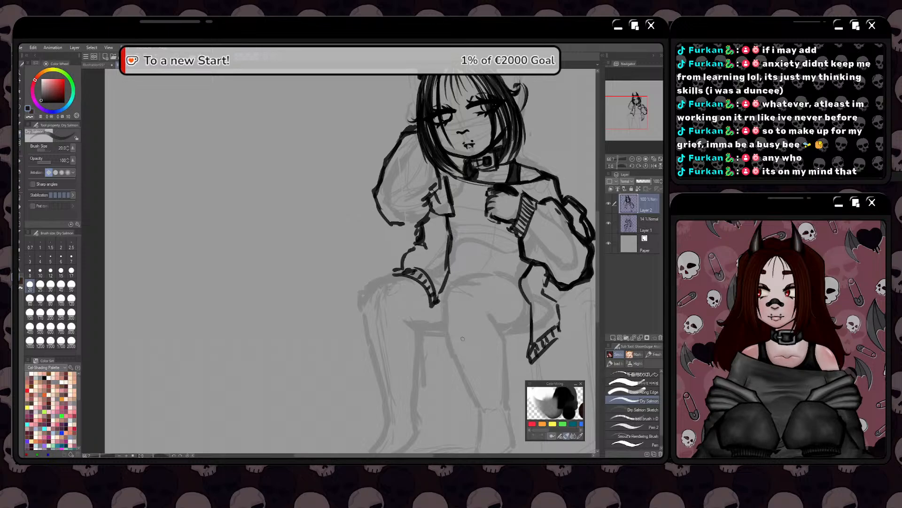
{"action": "left_click_drag", "start_coordinate": [545, 284], "coordinate": [563, 329]}
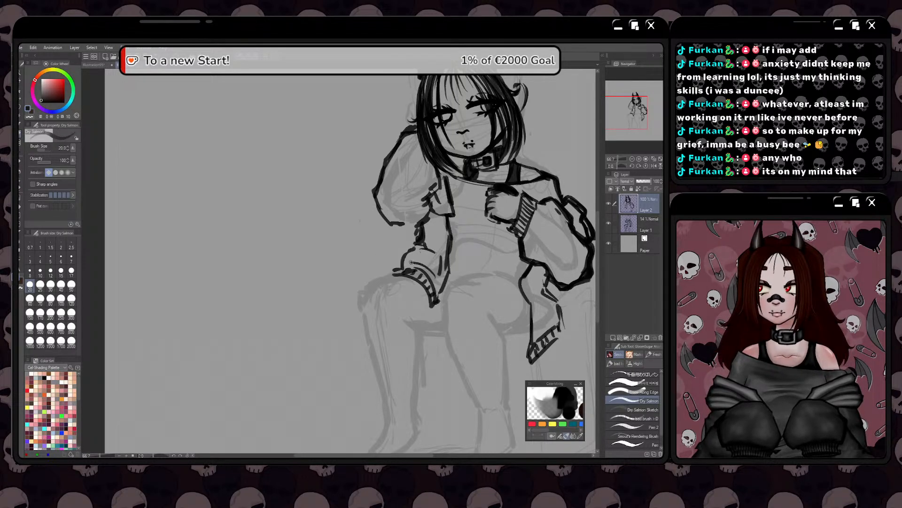
{"action": "mouse_move", "coordinate": [407, 261]}
{"action": "left_mouse_down"}
{"action": "mouse_move", "coordinate": [435, 247]}
{"action": "mouse_move", "coordinate": [440, 260]}
{"action": "left_mouse_up"}
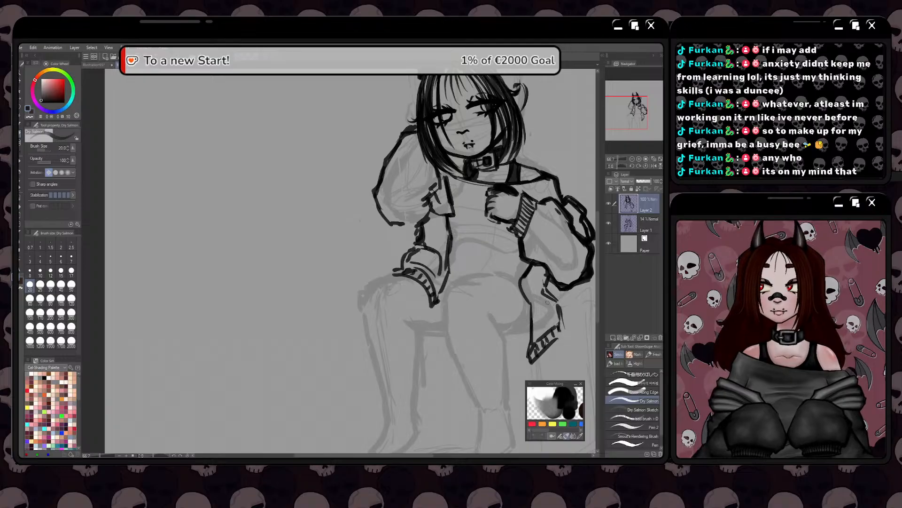
{"action": "mouse_move", "coordinate": [547, 300]}
{"action": "left_mouse_down"}
{"action": "mouse_move", "coordinate": [536, 320]}
{"action": "mouse_move", "coordinate": [556, 334]}
{"action": "mouse_move", "coordinate": [551, 318]}
{"action": "left_mouse_up"}
{"action": "key", "text": "space"}
{"action": "left_click_drag", "start_coordinate": [398, 318], "coordinate": [391, 350]}
{"action": "mouse_move", "coordinate": [516, 295]}
{"action": "left_mouse_down"}
{"action": "mouse_move", "coordinate": [508, 315]}
{"action": "mouse_move", "coordinate": [520, 379]}
{"action": "left_mouse_up"}
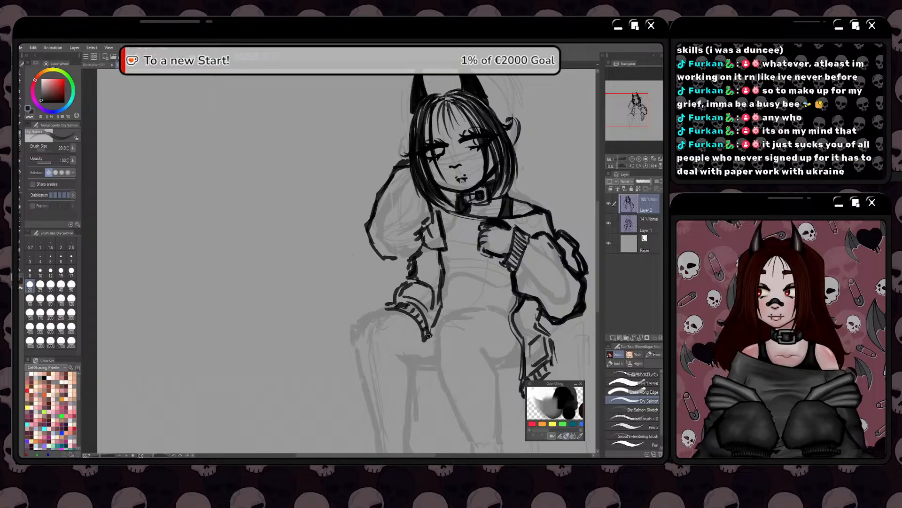
Draw a short mark between the horns and an arc sweeping behind the horn along the sketched circle around the head
{"action": "left_click_drag", "start_coordinate": [402, 332], "coordinate": [395, 453]}
{"action": "left_click_drag", "start_coordinate": [426, 184], "coordinate": [434, 176]}
{"action": "mouse_move", "coordinate": [452, 178]}
{"action": "left_mouse_down"}
{"action": "mouse_move", "coordinate": [487, 193]}
{"action": "mouse_move", "coordinate": [438, 176]}
{"action": "left_mouse_up"}
{"action": "left_click_drag", "start_coordinate": [445, 172], "coordinate": [495, 207]}
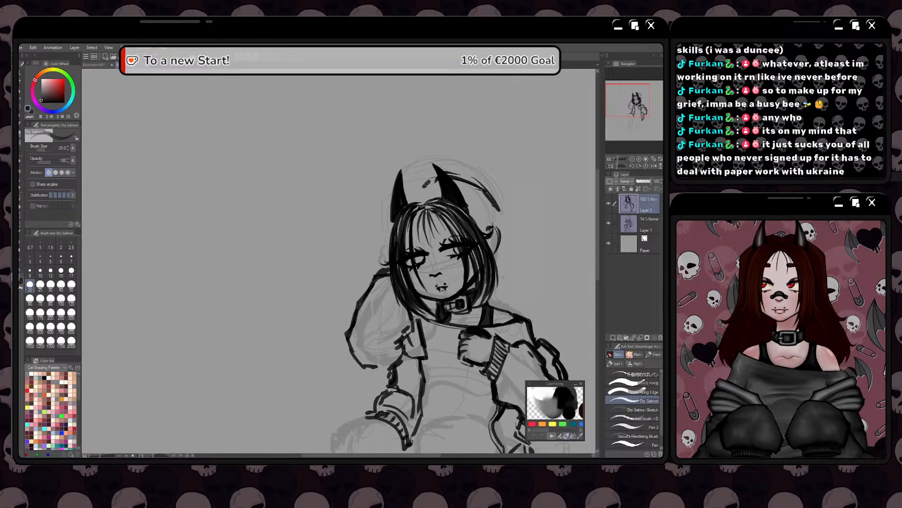
Try to join the arc to the horn tip and extend it down past the ear into an outward flick
{"action": "left_click_drag", "start_coordinate": [426, 185], "coordinate": [438, 173]}
{"action": "mouse_move", "coordinate": [448, 172]}
{"action": "left_mouse_down"}
{"action": "mouse_move", "coordinate": [499, 210]}
{"action": "mouse_move", "coordinate": [501, 239]}
{"action": "mouse_move", "coordinate": [484, 190]}
{"action": "left_mouse_up"}
{"action": "left_click_drag", "start_coordinate": [436, 170], "coordinate": [422, 188]}
{"action": "mouse_move", "coordinate": [500, 232]}
{"action": "left_mouse_down"}
{"action": "mouse_move", "coordinate": [512, 257]}
{"action": "mouse_move", "coordinate": [530, 256]}
{"action": "left_mouse_up"}
{"action": "left_click_drag", "start_coordinate": [496, 205], "coordinate": [516, 252]}
{"action": "left_click_drag", "start_coordinate": [483, 191], "coordinate": [491, 202]}
{"action": "left_click_drag", "start_coordinate": [469, 286], "coordinate": [455, 311]}
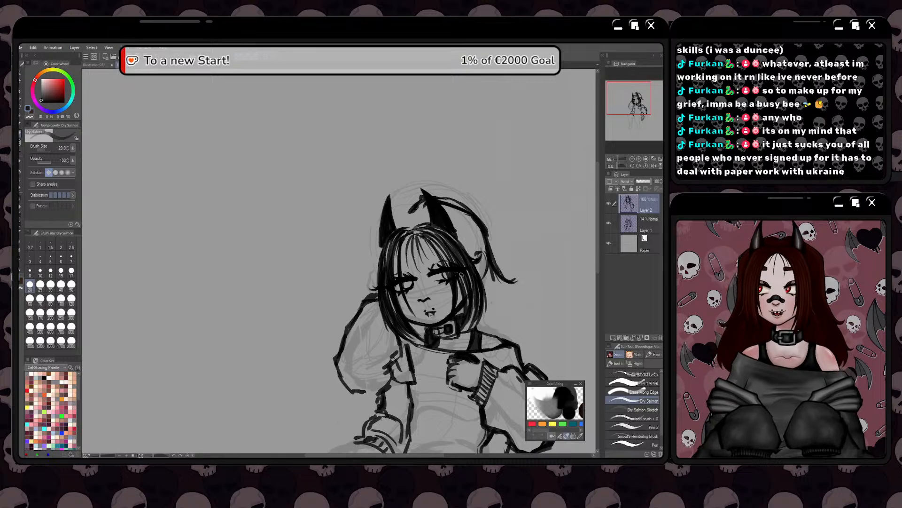
{"action": "key", "text": "ctrl+z"}
{"action": "key", "text": "ctrl+z"}
{"action": "key", "text": "ctrl+z"}
{"action": "key", "text": "ctrl+z"}
{"action": "key", "text": "ctrl+z"}
{"action": "key", "text": "ctrl+z"}
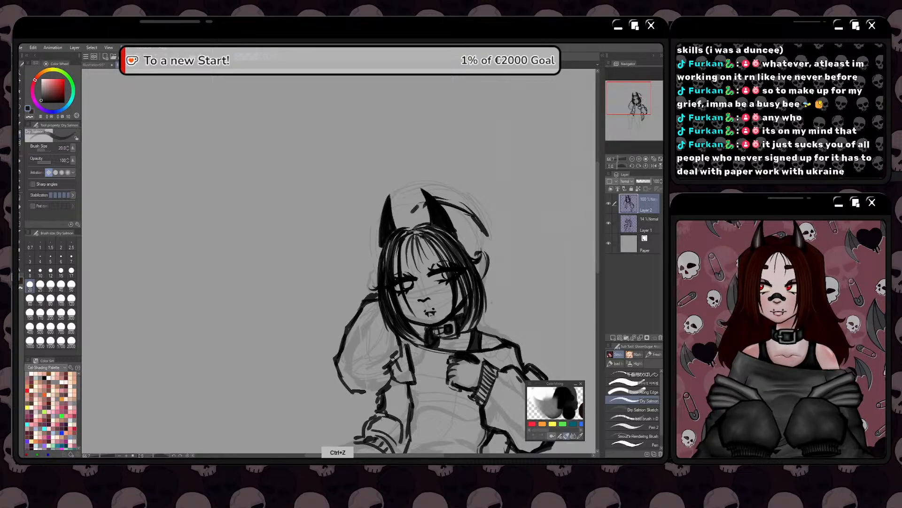
Undo the arc behind the horn and the short mark between the horns
{"action": "key", "text": "ctrl+z"}
{"action": "key", "text": "ctrl+z"}
{"action": "key", "text": "ctrl+z"}
{"action": "key", "text": "ctrl+z"}
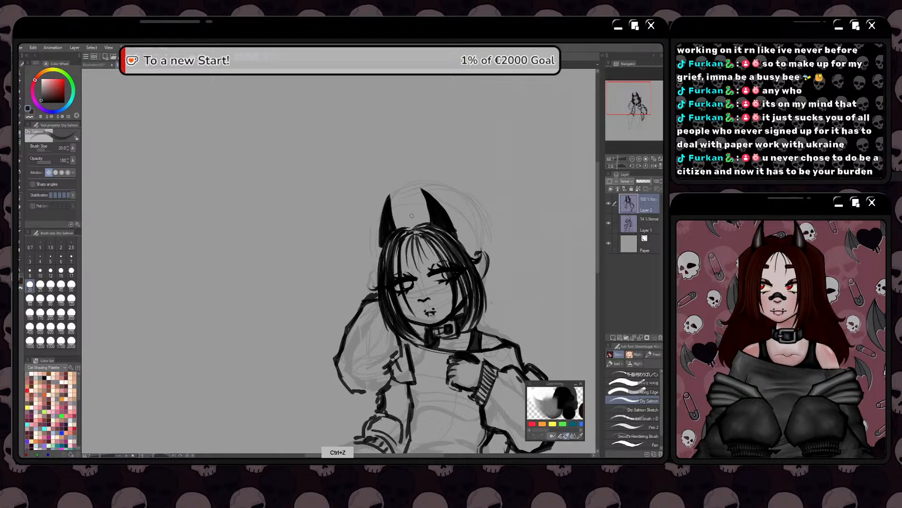
{"action": "mouse_move", "coordinate": [411, 215]}
{"action": "left_mouse_down"}
{"action": "mouse_move", "coordinate": [415, 207]}
{"action": "mouse_move", "coordinate": [407, 245]}
{"action": "mouse_move", "coordinate": [452, 244]}
{"action": "mouse_move", "coordinate": [469, 255]}
{"action": "left_mouse_up"}
{"action": "key", "text": "space"}
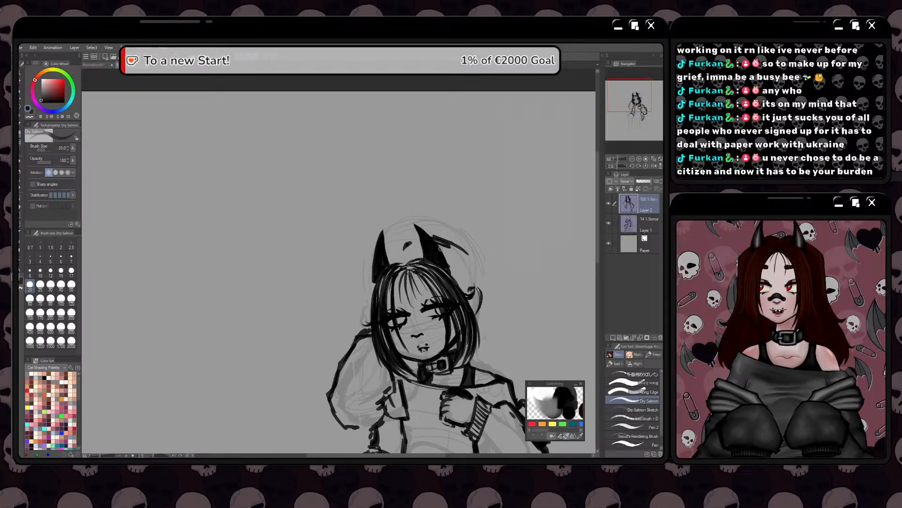
{"action": "key", "text": "ctrl+z"}
{"action": "key", "text": "ctrl+z"}
{"action": "key", "text": "ctrl+z"}
Draw the outer hair contour from between the horns around the back of the head, down past the ear into an outward flick
{"action": "mouse_move", "coordinate": [407, 244]}
{"action": "left_mouse_down"}
{"action": "mouse_move", "coordinate": [445, 241]}
{"action": "mouse_move", "coordinate": [479, 271]}
{"action": "left_mouse_up"}
{"action": "left_click_drag", "start_coordinate": [458, 251], "coordinate": [474, 266]}
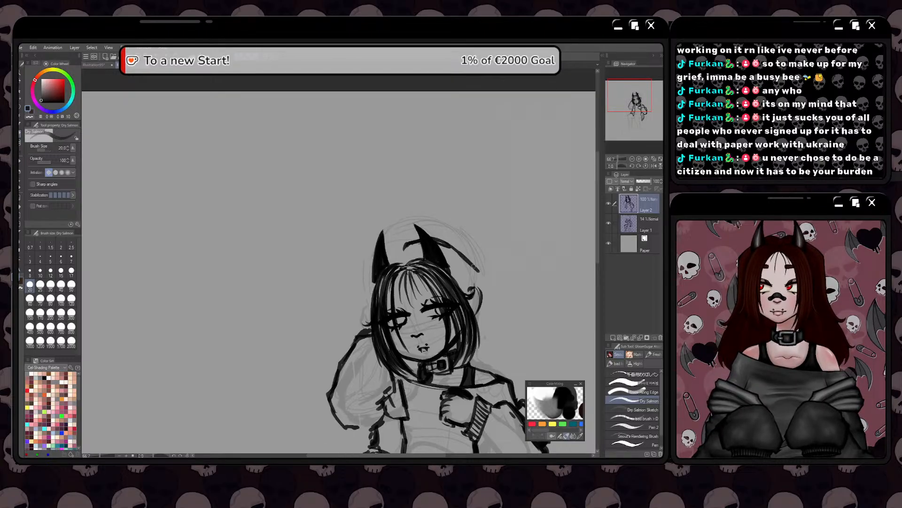
{"action": "left_click_drag", "start_coordinate": [432, 238], "coordinate": [479, 274]}
{"action": "key", "text": "space"}
{"action": "left_click_drag", "start_coordinate": [454, 324], "coordinate": [489, 297]}
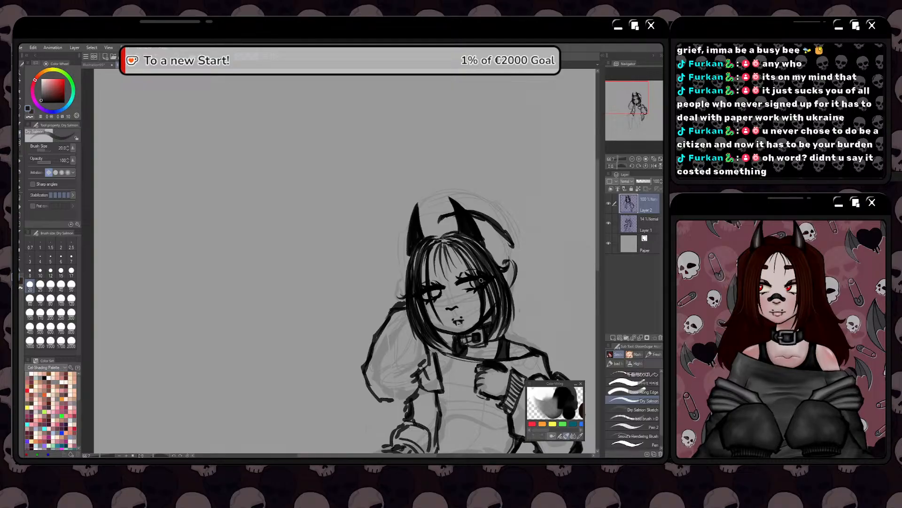
{"action": "mouse_move", "coordinate": [494, 221]}
{"action": "left_mouse_down"}
{"action": "mouse_move", "coordinate": [515, 244]}
{"action": "mouse_move", "coordinate": [522, 207]}
{"action": "mouse_move", "coordinate": [488, 164]}
{"action": "mouse_move", "coordinate": [463, 198]}
{"action": "mouse_move", "coordinate": [463, 226]}
{"action": "left_mouse_up"}
{"action": "mouse_move", "coordinate": [457, 184]}
{"action": "left_mouse_down"}
{"action": "mouse_move", "coordinate": [466, 234]}
{"action": "mouse_move", "coordinate": [477, 238]}
{"action": "mouse_move", "coordinate": [463, 220]}
{"action": "left_mouse_up"}
{"action": "left_click_drag", "start_coordinate": [458, 185], "coordinate": [461, 224]}
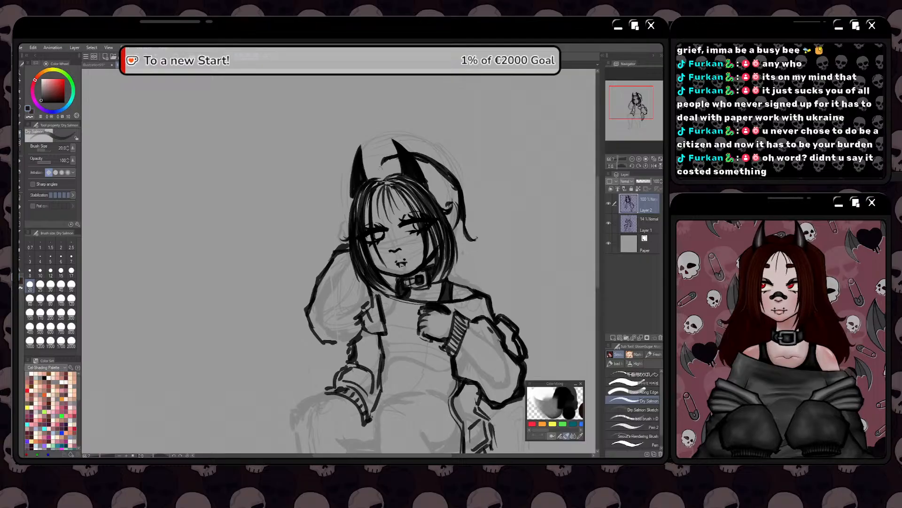
Add curved hair strands behind the horn, filling the space between the bob and the new outer contour
{"action": "mouse_move", "coordinate": [379, 173]}
{"action": "left_mouse_down"}
{"action": "mouse_move", "coordinate": [399, 158]}
{"action": "mouse_move", "coordinate": [447, 205]}
{"action": "left_mouse_up"}
{"action": "left_click_drag", "start_coordinate": [427, 182], "coordinate": [449, 208]}
{"action": "left_click_drag", "start_coordinate": [418, 163], "coordinate": [450, 199]}
{"action": "left_click_drag", "start_coordinate": [425, 164], "coordinate": [461, 206]}
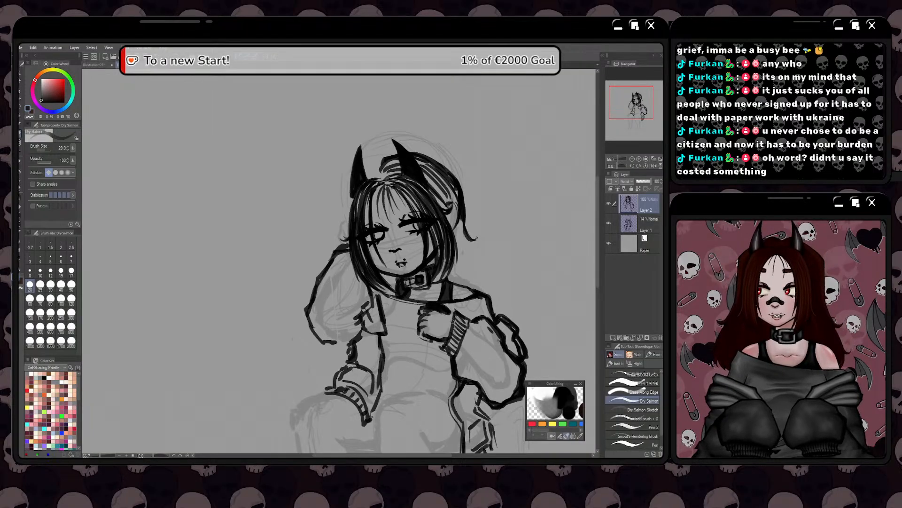
Draw a long lock of hair falling from below the flick to the shoulder and fill it with flowing strands
{"action": "mouse_move", "coordinate": [471, 241]}
{"action": "left_mouse_down"}
{"action": "mouse_move", "coordinate": [485, 231]}
{"action": "mouse_move", "coordinate": [465, 233]}
{"action": "mouse_move", "coordinate": [500, 287]}
{"action": "left_mouse_up"}
{"action": "left_click_drag", "start_coordinate": [487, 256], "coordinate": [501, 284]}
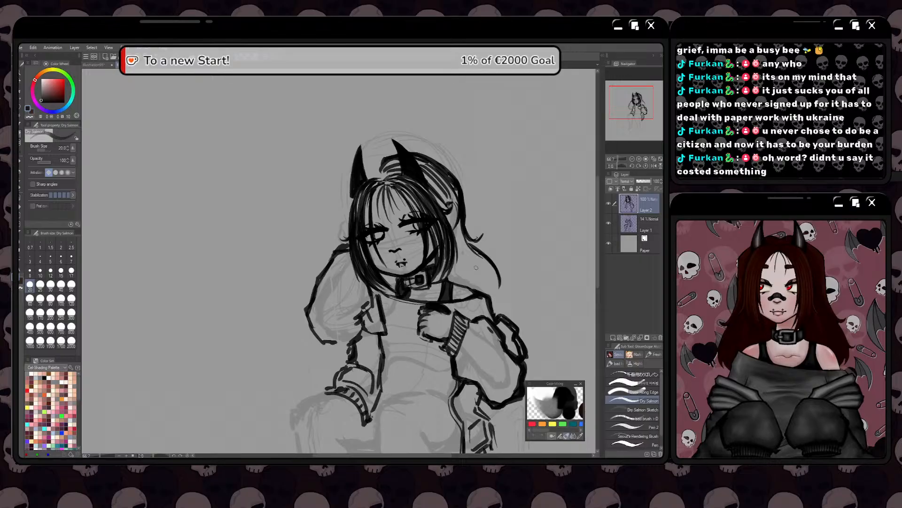
{"action": "mouse_move", "coordinate": [474, 259]}
{"action": "left_mouse_down"}
{"action": "mouse_move", "coordinate": [491, 271]}
{"action": "mouse_move", "coordinate": [483, 269]}
{"action": "mouse_move", "coordinate": [497, 308]}
{"action": "left_mouse_up"}
{"action": "left_click_drag", "start_coordinate": [468, 257], "coordinate": [487, 291]}
{"action": "left_click_drag", "start_coordinate": [466, 256], "coordinate": [471, 286]}
{"action": "left_click_drag", "start_coordinate": [459, 269], "coordinate": [455, 280]}
{"action": "left_click_drag", "start_coordinate": [461, 232], "coordinate": [464, 258]}
{"action": "mouse_move", "coordinate": [453, 216]}
{"action": "left_mouse_down"}
{"action": "mouse_move", "coordinate": [484, 278]}
{"action": "mouse_move", "coordinate": [474, 295]}
{"action": "left_mouse_up"}
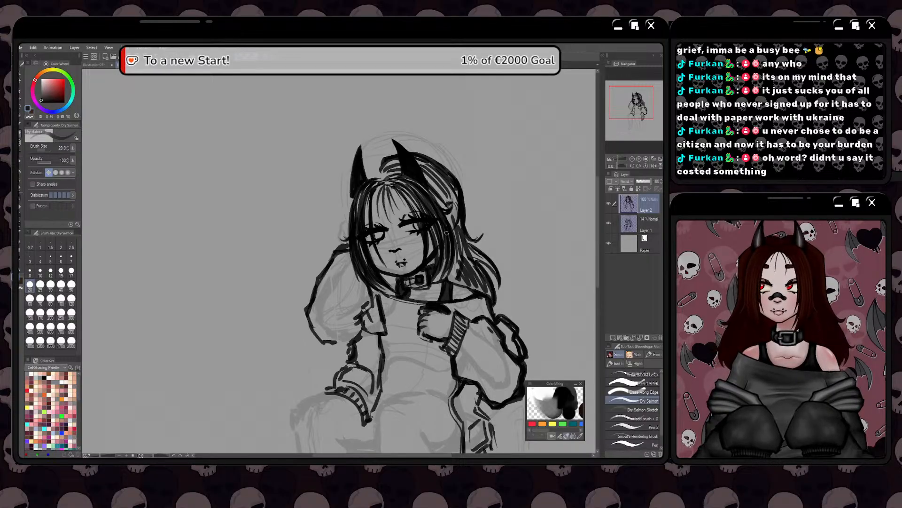
{"action": "left_click_drag", "start_coordinate": [488, 282], "coordinate": [494, 304]}
{"action": "left_click_drag", "start_coordinate": [473, 263], "coordinate": [495, 294]}
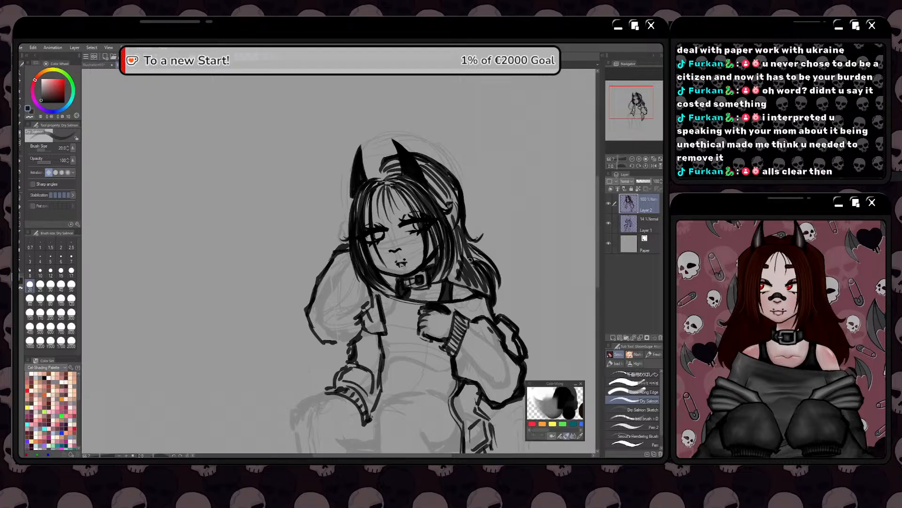
Ink the hair contour on the opposite side, from between the horns down to a small flick above the raised sleeve
{"action": "mouse_move", "coordinate": [378, 165]}
{"action": "left_mouse_down"}
{"action": "mouse_move", "coordinate": [344, 203]}
{"action": "mouse_move", "coordinate": [346, 235]}
{"action": "left_mouse_up"}
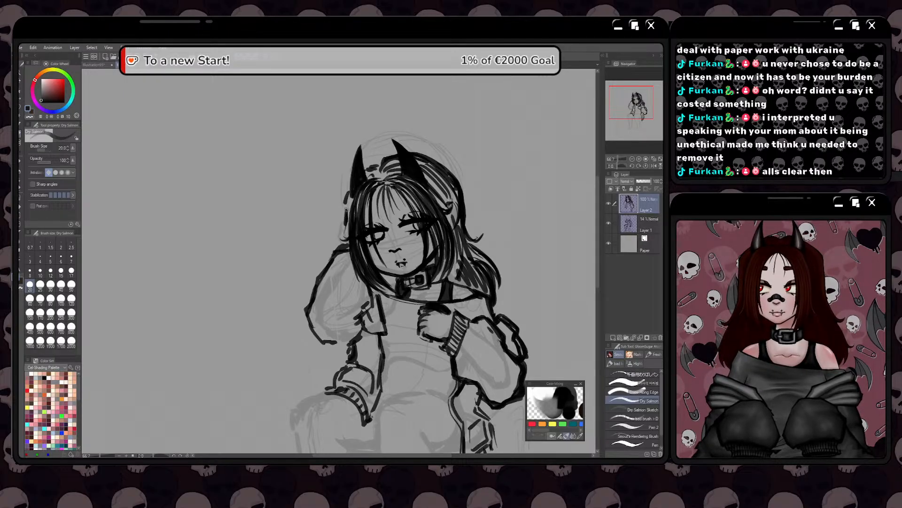
{"action": "left_click_drag", "start_coordinate": [350, 195], "coordinate": [332, 250]}
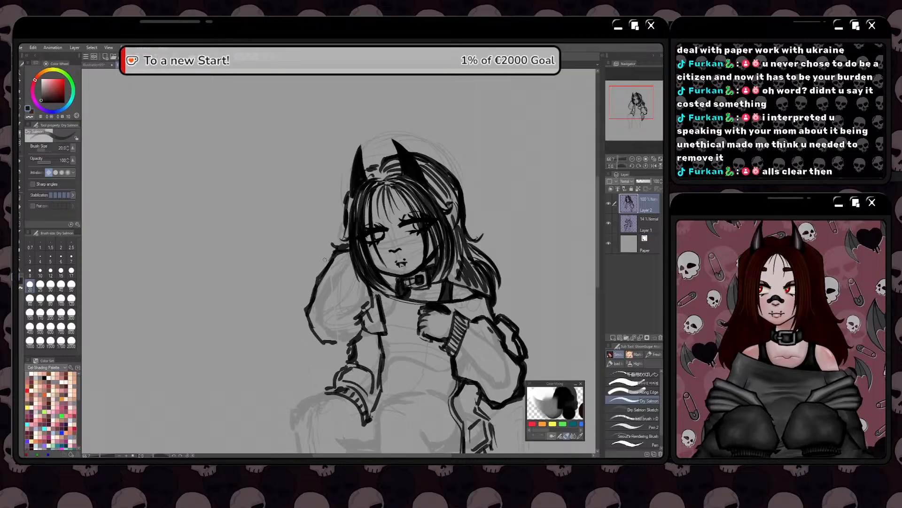
Draw a narrow tabletop slab extending outward from beneath the bent elbow, with an angled outer end
{"action": "scroll", "coordinate": [325, 259], "scroll_direction": "down", "scroll_amount": 2}
{"action": "left_click_drag", "start_coordinate": [292, 283], "coordinate": [369, 220]}
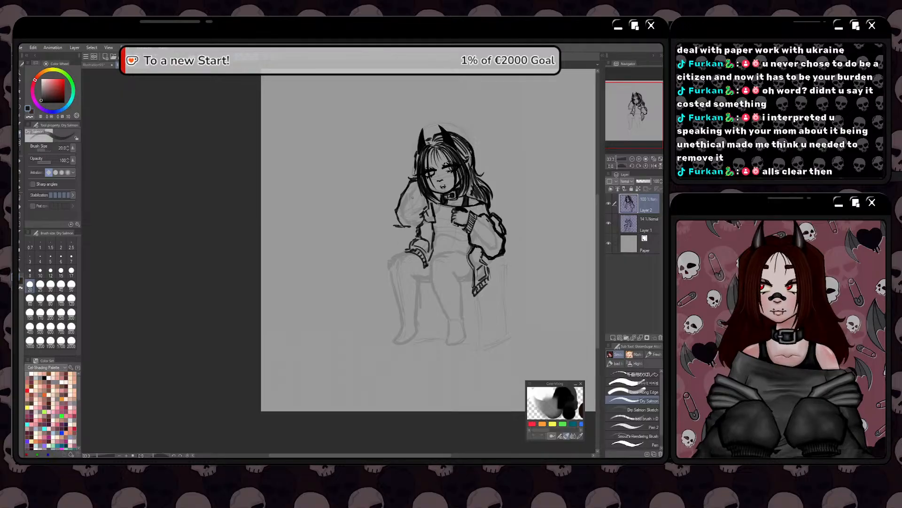
{"action": "mouse_move", "coordinate": [408, 227]}
{"action": "left_mouse_down"}
{"action": "mouse_move", "coordinate": [364, 230]}
{"action": "mouse_move", "coordinate": [415, 231]}
{"action": "mouse_move", "coordinate": [354, 233]}
{"action": "left_mouse_up"}
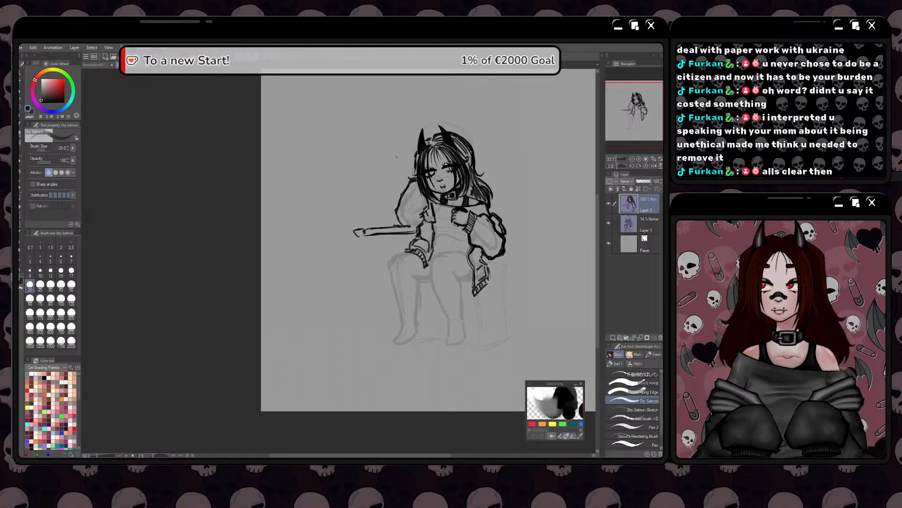
Draw two upright box shapes side by side on the tabletop and a short line joining them to the sleeve
{"action": "scroll", "coordinate": [412, 127], "scroll_direction": "up", "scroll_amount": 1}
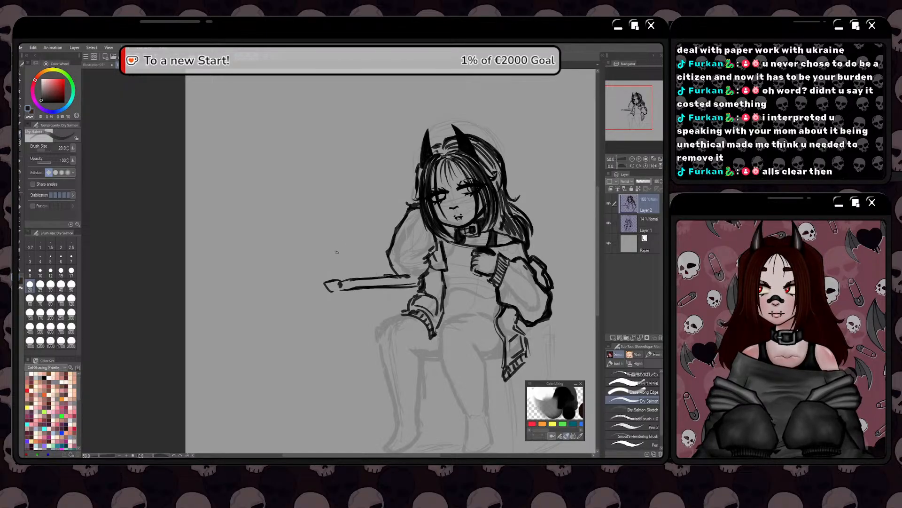
{"action": "mouse_move", "coordinate": [364, 273]}
{"action": "left_mouse_down"}
{"action": "mouse_move", "coordinate": [369, 234]}
{"action": "mouse_move", "coordinate": [351, 232]}
{"action": "mouse_move", "coordinate": [349, 277]}
{"action": "mouse_move", "coordinate": [371, 277]}
{"action": "left_mouse_up"}
{"action": "left_click_drag", "start_coordinate": [366, 232], "coordinate": [346, 234]}
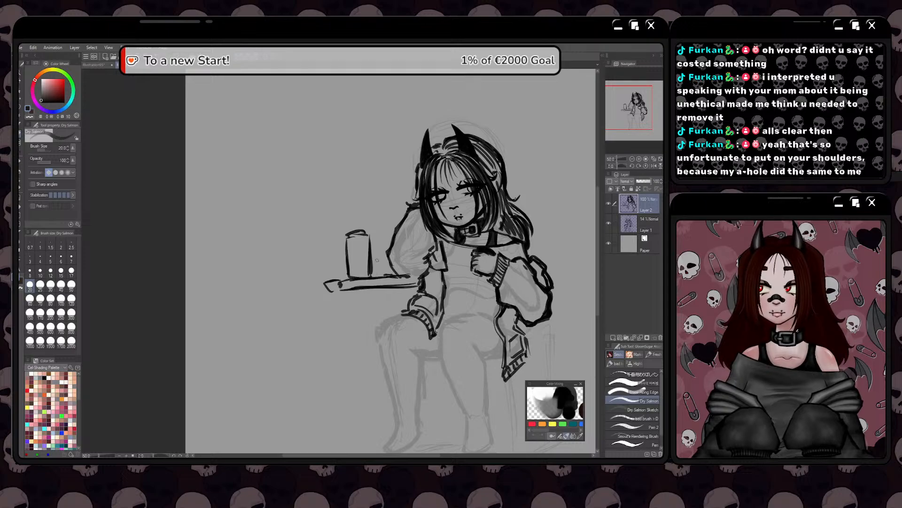
{"action": "left_click_drag", "start_coordinate": [381, 258], "coordinate": [368, 257]}
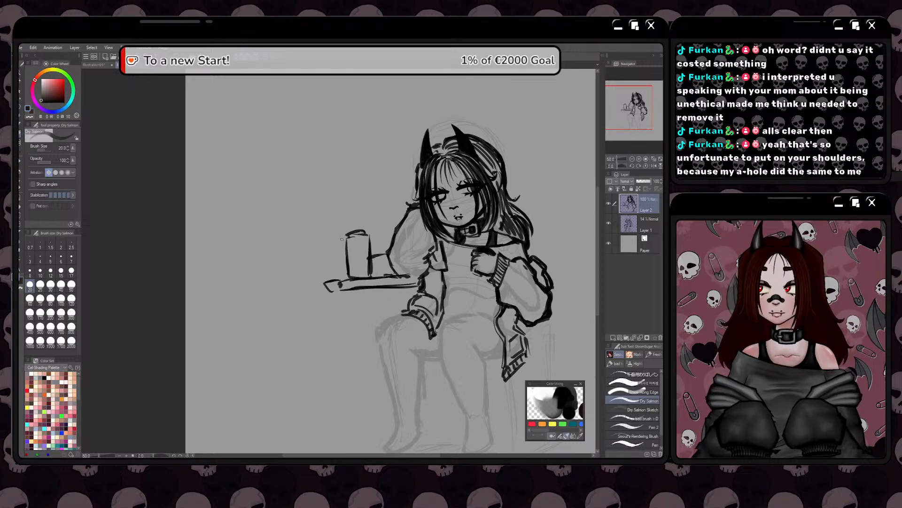
{"action": "mouse_move", "coordinate": [344, 235]}
{"action": "left_mouse_down"}
{"action": "mouse_move", "coordinate": [335, 234]}
{"action": "mouse_move", "coordinate": [334, 280]}
{"action": "left_mouse_up"}
{"action": "left_click_drag", "start_coordinate": [334, 250], "coordinate": [334, 280]}
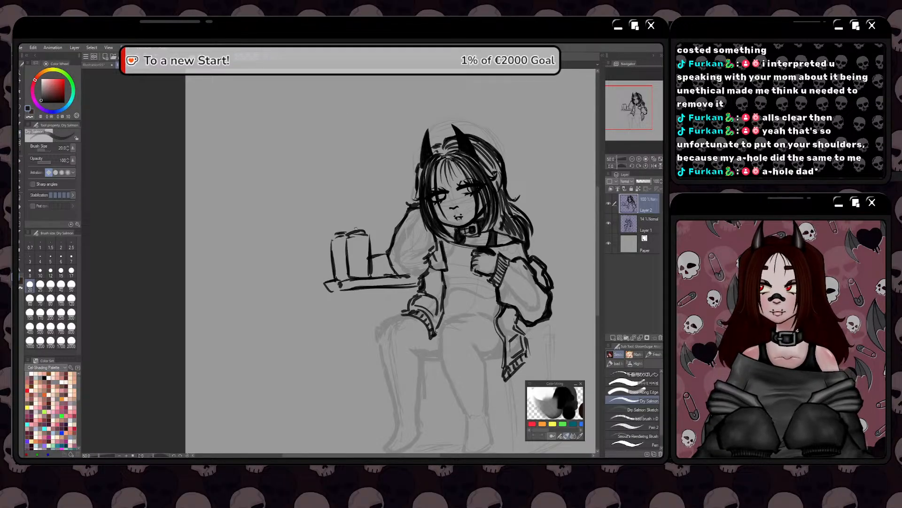
{"action": "mouse_move", "coordinate": [348, 230]}
{"action": "left_mouse_down"}
{"action": "mouse_move", "coordinate": [359, 228]}
{"action": "mouse_move", "coordinate": [317, 247]}
{"action": "mouse_move", "coordinate": [307, 234]}
{"action": "mouse_move", "coordinate": [373, 203]}
{"action": "mouse_move", "coordinate": [337, 220]}
{"action": "mouse_move", "coordinate": [321, 168]}
{"action": "left_mouse_up"}
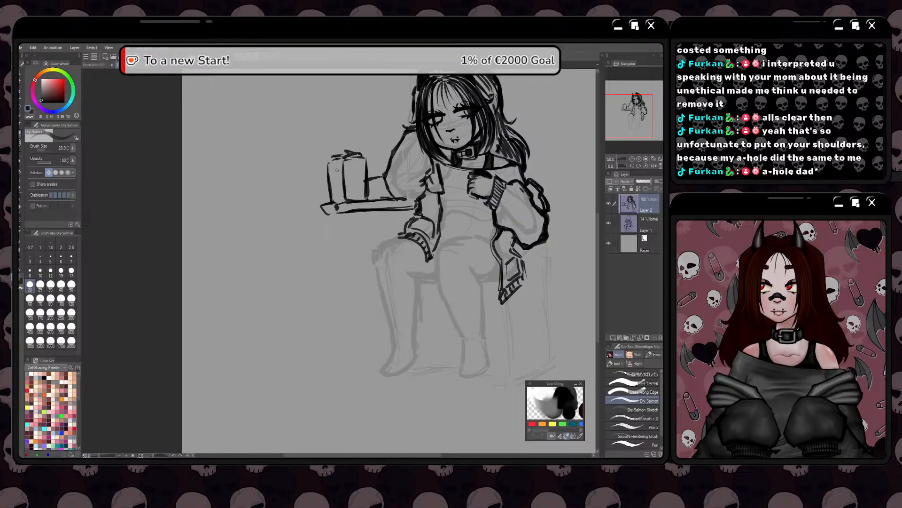
{"action": "key", "text": "space"}
{"action": "mouse_move", "coordinate": [289, 285]}
{"action": "left_mouse_down"}
{"action": "mouse_move", "coordinate": [330, 244]}
{"action": "mouse_move", "coordinate": [329, 260]}
{"action": "left_mouse_up"}
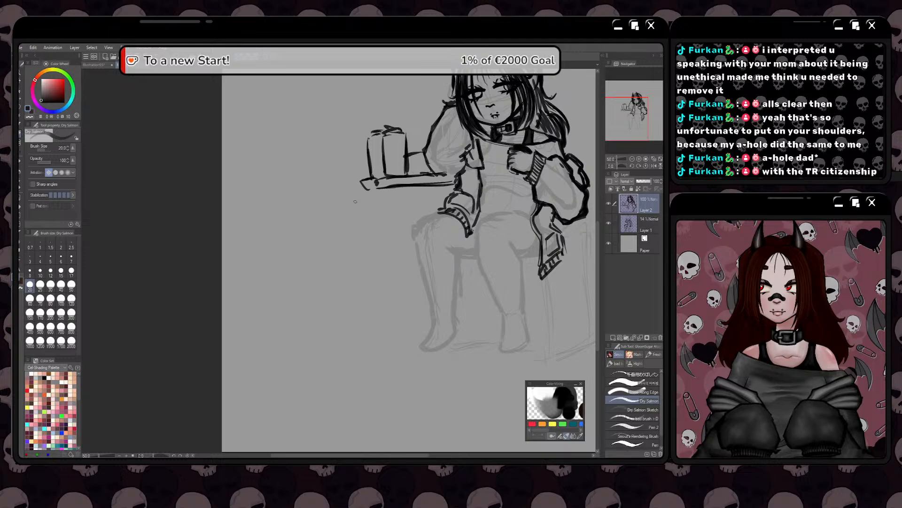
{"action": "key", "text": "space"}
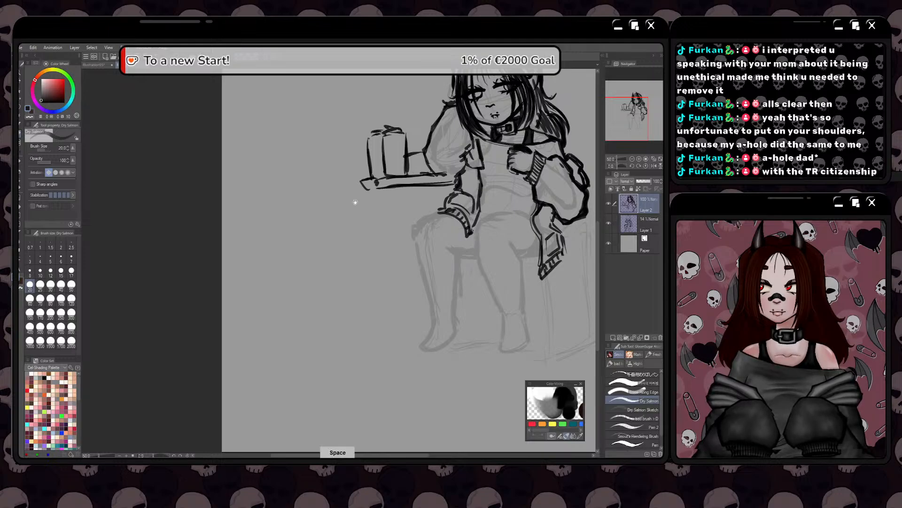
{"action": "mouse_move", "coordinate": [375, 241]}
{"action": "left_mouse_down"}
{"action": "mouse_move", "coordinate": [357, 250]}
{"action": "mouse_move", "coordinate": [346, 274]}
{"action": "left_mouse_up"}
{"action": "scroll", "coordinate": [446, 236], "scroll_direction": "up", "scroll_amount": 3}
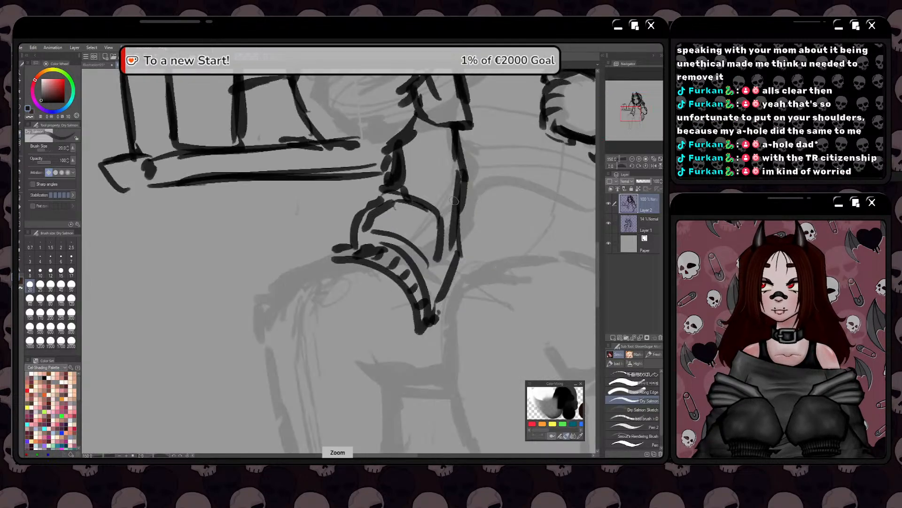
{"action": "scroll", "coordinate": [462, 184], "scroll_direction": "down", "scroll_amount": 1}
{"action": "mouse_move", "coordinate": [465, 146]}
{"action": "left_mouse_down"}
{"action": "mouse_move", "coordinate": [469, 193]}
{"action": "mouse_move", "coordinate": [448, 272]}
{"action": "mouse_move", "coordinate": [422, 280]}
{"action": "mouse_move", "coordinate": [416, 265]}
{"action": "left_mouse_up"}
{"action": "key", "text": "space"}
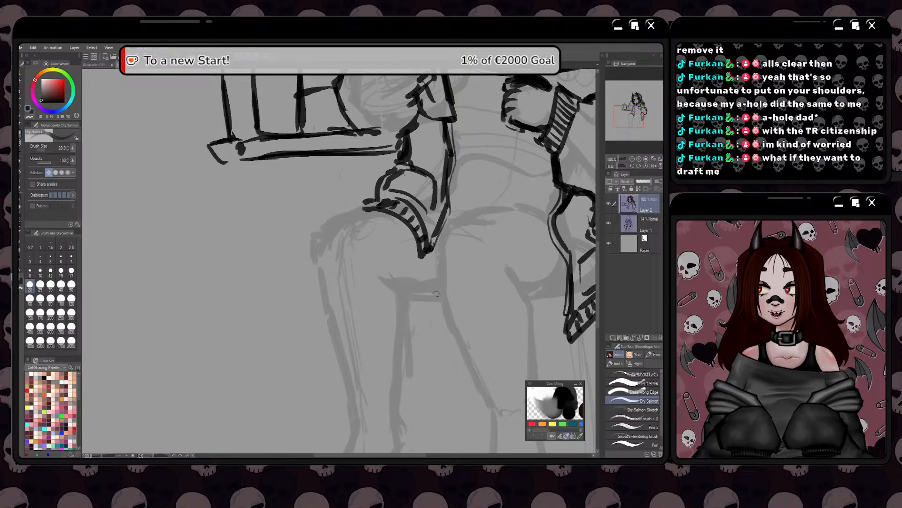
{"action": "left_click_drag", "start_coordinate": [401, 303], "coordinate": [429, 303]}
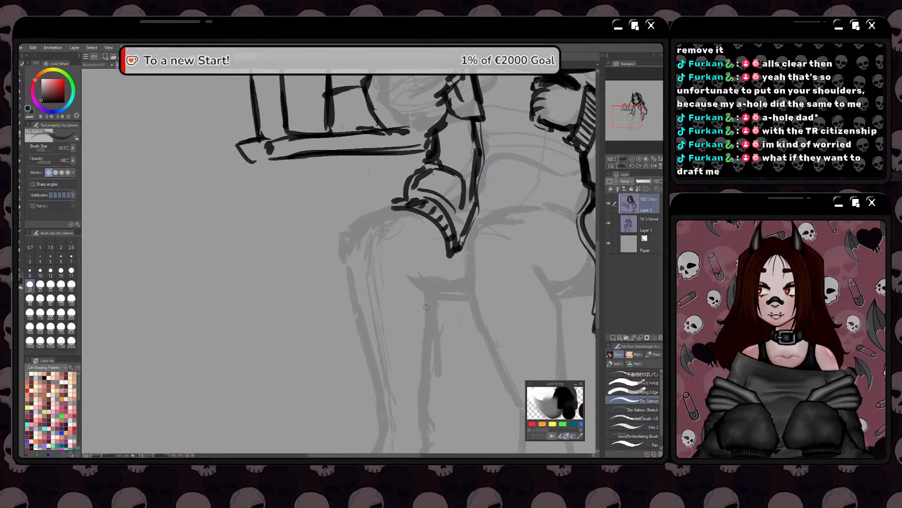
{"action": "left_click_drag", "start_coordinate": [417, 286], "coordinate": [418, 302]}
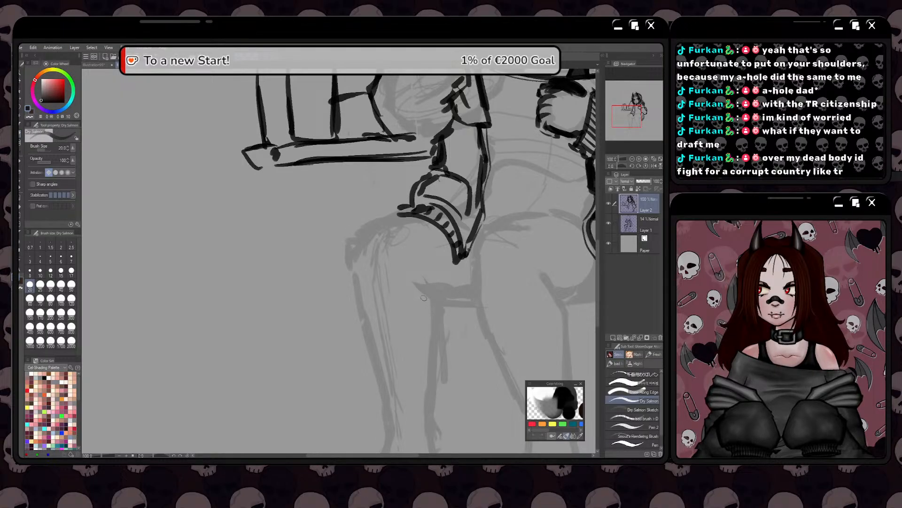
{"action": "scroll", "coordinate": [430, 298], "scroll_direction": "up", "scroll_amount": 4}
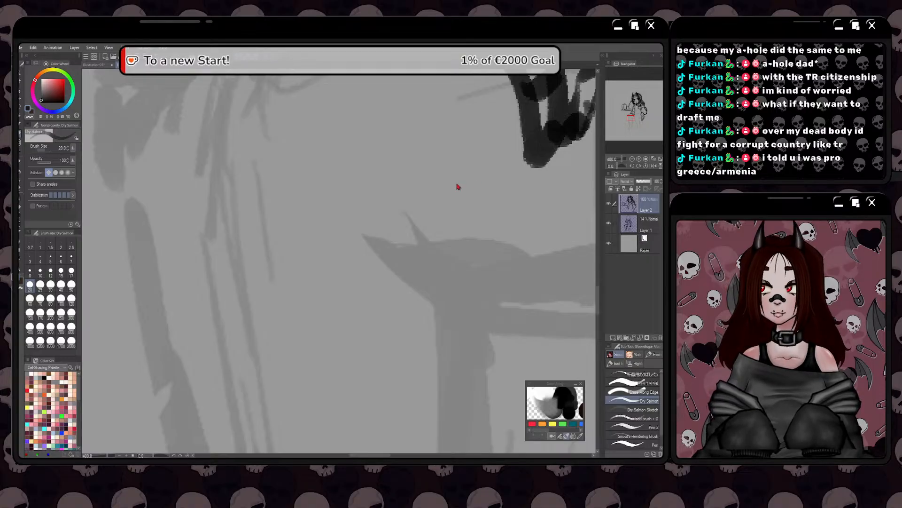
{"action": "scroll", "coordinate": [528, 159], "scroll_direction": "down", "scroll_amount": 3}
{"action": "scroll", "coordinate": [483, 237], "scroll_direction": "up", "scroll_amount": 3}
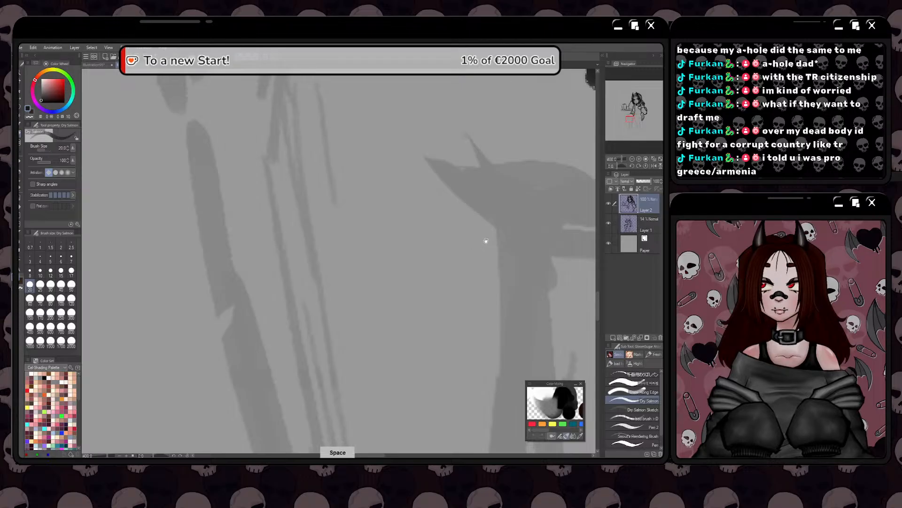
{"action": "left_click_drag", "start_coordinate": [486, 241], "coordinate": [423, 309]}
{"action": "scroll", "coordinate": [475, 261], "scroll_direction": "up", "scroll_amount": 2}
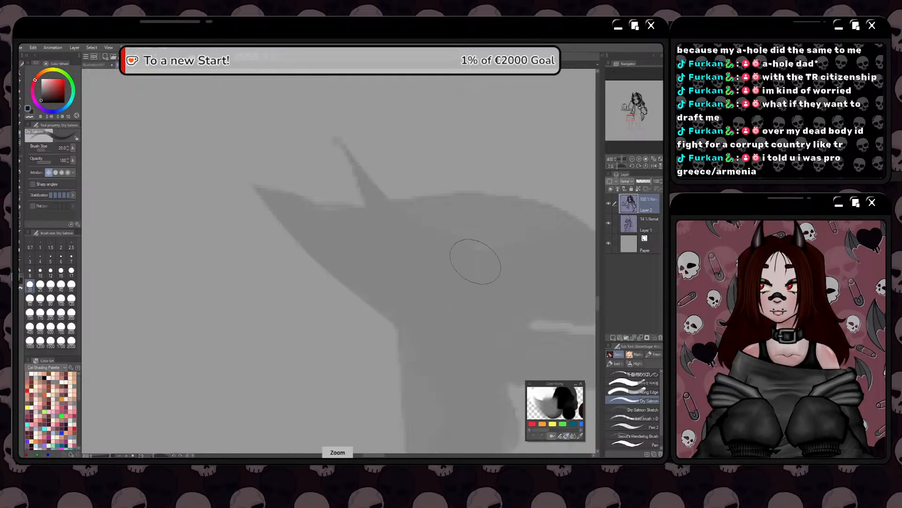
{"action": "left_click_drag", "start_coordinate": [475, 258], "coordinate": [449, 304]}
{"action": "scroll", "coordinate": [448, 217], "scroll_direction": "down", "scroll_amount": 2}
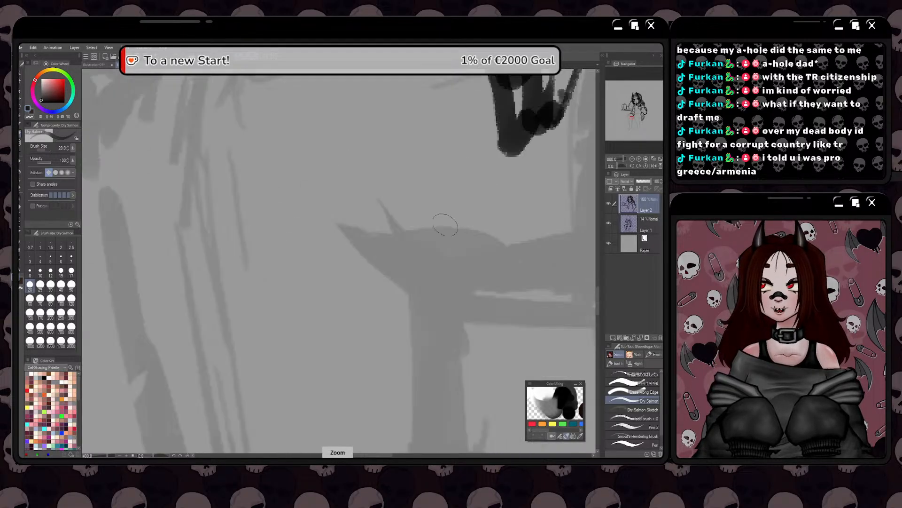
Draw a small diamond shape at the lower tip of the ribbed cuff by the knee and darken the garment edge above it
{"action": "left_click_drag", "start_coordinate": [481, 192], "coordinate": [374, 311]}
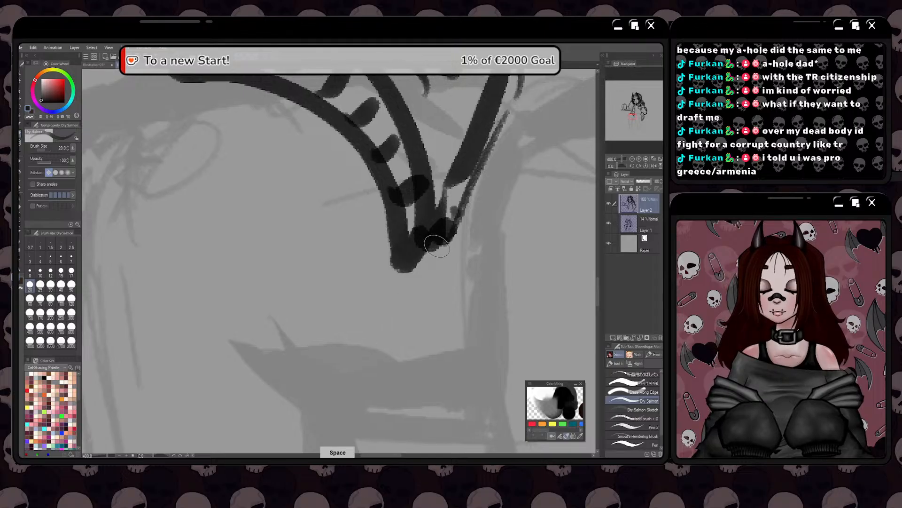
{"action": "mouse_move", "coordinate": [452, 237]}
{"action": "left_mouse_down"}
{"action": "mouse_move", "coordinate": [480, 264]}
{"action": "mouse_move", "coordinate": [455, 298]}
{"action": "mouse_move", "coordinate": [482, 271]}
{"action": "mouse_move", "coordinate": [445, 308]}
{"action": "left_mouse_up"}
{"action": "left_click_drag", "start_coordinate": [485, 272], "coordinate": [444, 310]}
{"action": "left_click_drag", "start_coordinate": [405, 269], "coordinate": [445, 311]}
{"action": "mouse_move", "coordinate": [446, 312]}
{"action": "left_mouse_down"}
{"action": "mouse_move", "coordinate": [484, 281]}
{"action": "mouse_move", "coordinate": [453, 225]}
{"action": "mouse_move", "coordinate": [455, 212]}
{"action": "mouse_move", "coordinate": [462, 232]}
{"action": "mouse_move", "coordinate": [477, 179]}
{"action": "left_mouse_up"}
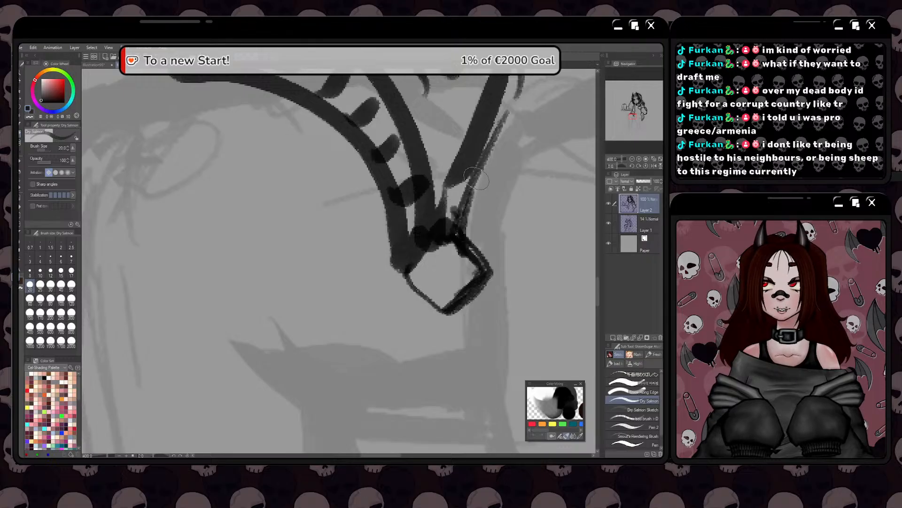
{"action": "left_click_drag", "start_coordinate": [460, 212], "coordinate": [453, 334]}
{"action": "scroll", "coordinate": [498, 197], "scroll_direction": "down", "scroll_amount": 2}
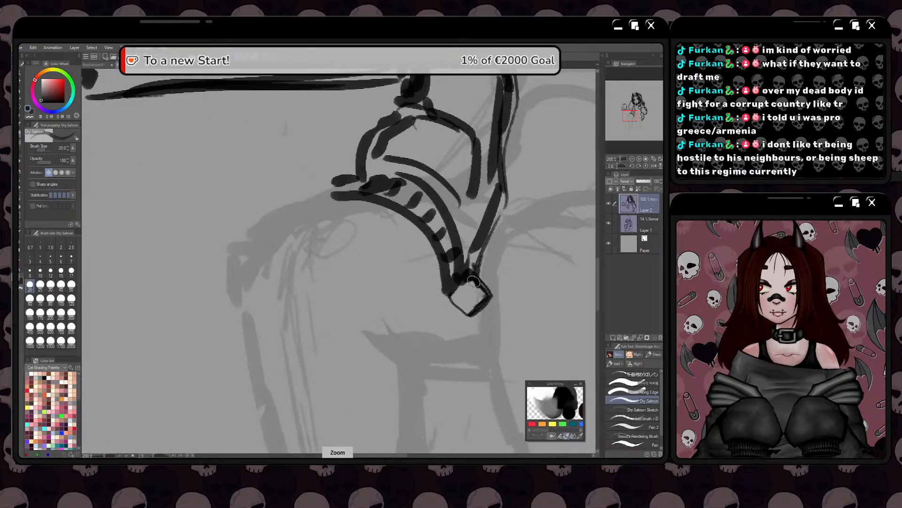
{"action": "mouse_move", "coordinate": [475, 278]}
{"action": "left_mouse_down"}
{"action": "mouse_move", "coordinate": [506, 201]}
{"action": "mouse_move", "coordinate": [479, 284]}
{"action": "mouse_move", "coordinate": [478, 245]}
{"action": "mouse_move", "coordinate": [500, 182]}
{"action": "mouse_move", "coordinate": [464, 307]}
{"action": "mouse_move", "coordinate": [487, 274]}
{"action": "mouse_move", "coordinate": [461, 270]}
{"action": "left_mouse_up"}
Draw a closed rounded outline hanging below the diamond shape and add short marks inside the diamond
{"action": "scroll", "coordinate": [464, 307], "scroll_direction": "up", "scroll_amount": 2}
{"action": "mouse_move", "coordinate": [479, 320]}
{"action": "left_mouse_down"}
{"action": "mouse_move", "coordinate": [475, 372]}
{"action": "mouse_move", "coordinate": [463, 382]}
{"action": "left_mouse_up"}
{"action": "left_click_drag", "start_coordinate": [472, 377], "coordinate": [487, 323]}
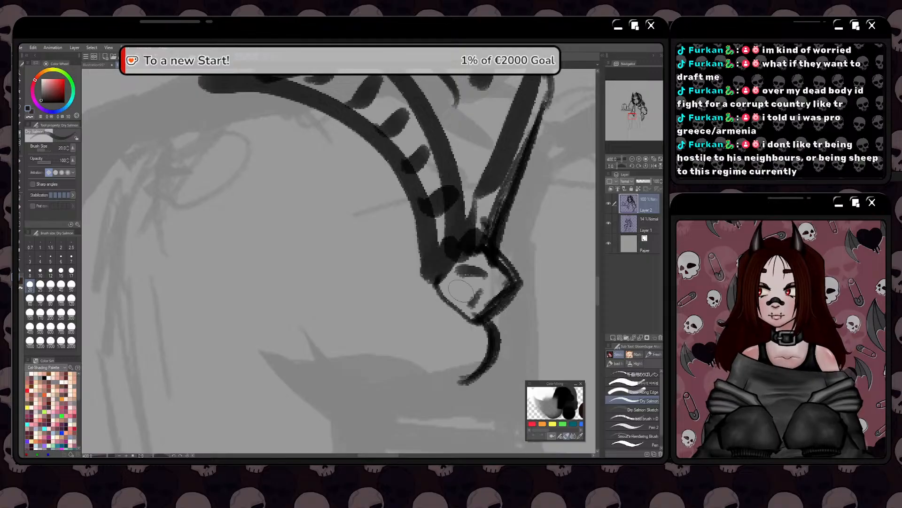
{"action": "mouse_move", "coordinate": [459, 290]}
{"action": "left_mouse_down"}
{"action": "mouse_move", "coordinate": [403, 353]}
{"action": "mouse_move", "coordinate": [409, 365]}
{"action": "mouse_move", "coordinate": [402, 322]}
{"action": "mouse_move", "coordinate": [414, 327]}
{"action": "mouse_move", "coordinate": [411, 317]}
{"action": "mouse_move", "coordinate": [430, 332]}
{"action": "mouse_move", "coordinate": [404, 293]}
{"action": "mouse_move", "coordinate": [407, 266]}
{"action": "mouse_move", "coordinate": [442, 234]}
{"action": "mouse_move", "coordinate": [422, 300]}
{"action": "mouse_move", "coordinate": [468, 234]}
{"action": "left_mouse_up"}
{"action": "key", "text": "space"}
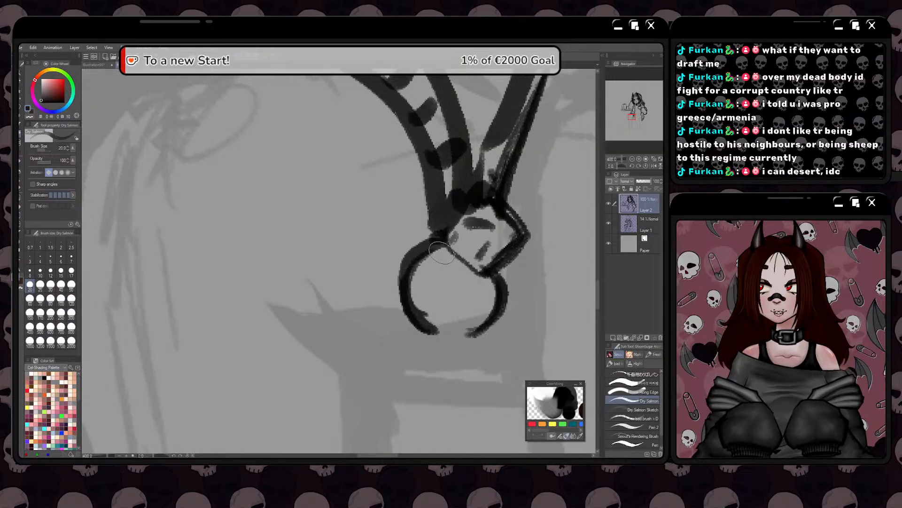
{"action": "mouse_move", "coordinate": [472, 333]}
{"action": "left_mouse_down"}
{"action": "mouse_move", "coordinate": [435, 348]}
{"action": "mouse_move", "coordinate": [410, 330]}
{"action": "mouse_move", "coordinate": [412, 319]}
{"action": "mouse_move", "coordinate": [431, 351]}
{"action": "mouse_move", "coordinate": [471, 339]}
{"action": "mouse_move", "coordinate": [460, 353]}
{"action": "mouse_move", "coordinate": [434, 354]}
{"action": "mouse_move", "coordinate": [416, 342]}
{"action": "left_mouse_up"}
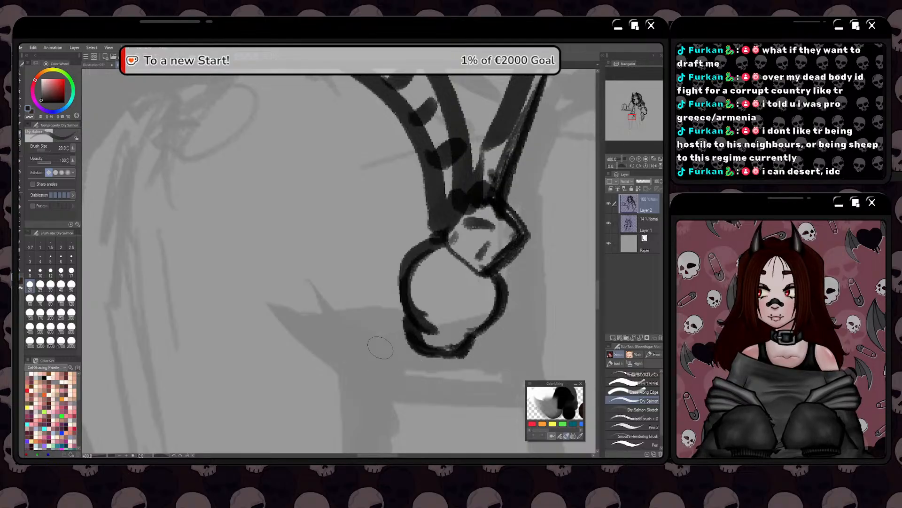
Erase the stray line ends and excess thickness along the inner edge of the rounded outline
{"action": "key", "text": "e"}
{"action": "mouse_move", "coordinate": [436, 321]}
{"action": "left_mouse_down"}
{"action": "mouse_move", "coordinate": [428, 313]}
{"action": "mouse_move", "coordinate": [426, 329]}
{"action": "left_mouse_up"}
{"action": "mouse_move", "coordinate": [441, 259]}
{"action": "left_mouse_down"}
{"action": "mouse_move", "coordinate": [421, 265]}
{"action": "mouse_move", "coordinate": [425, 295]}
{"action": "left_mouse_up"}
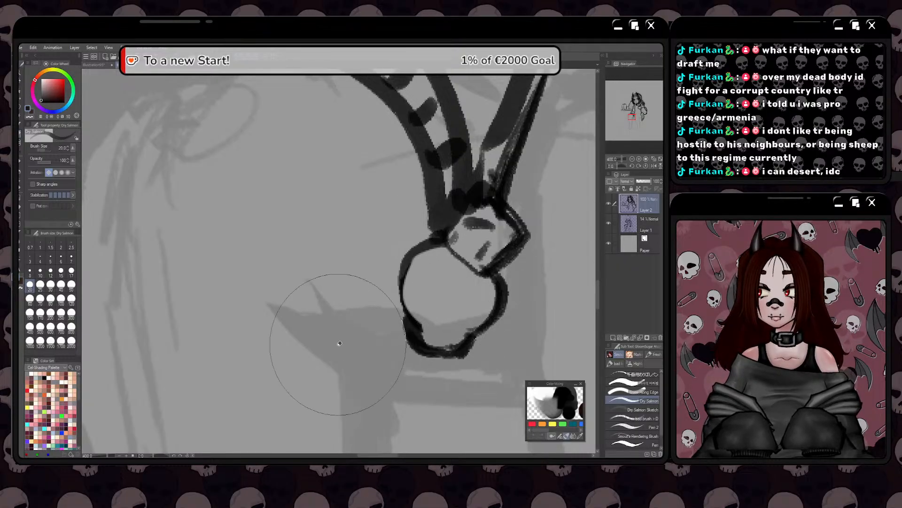
Redraw the outer edge of the rounded outline below the diamond and add eye and nose marks, making a skull pendant
{"action": "mouse_move", "coordinate": [436, 242]}
{"action": "left_mouse_down"}
{"action": "mouse_move", "coordinate": [400, 269]}
{"action": "mouse_move", "coordinate": [414, 324]}
{"action": "mouse_move", "coordinate": [399, 284]}
{"action": "mouse_move", "coordinate": [441, 233]}
{"action": "left_mouse_up"}
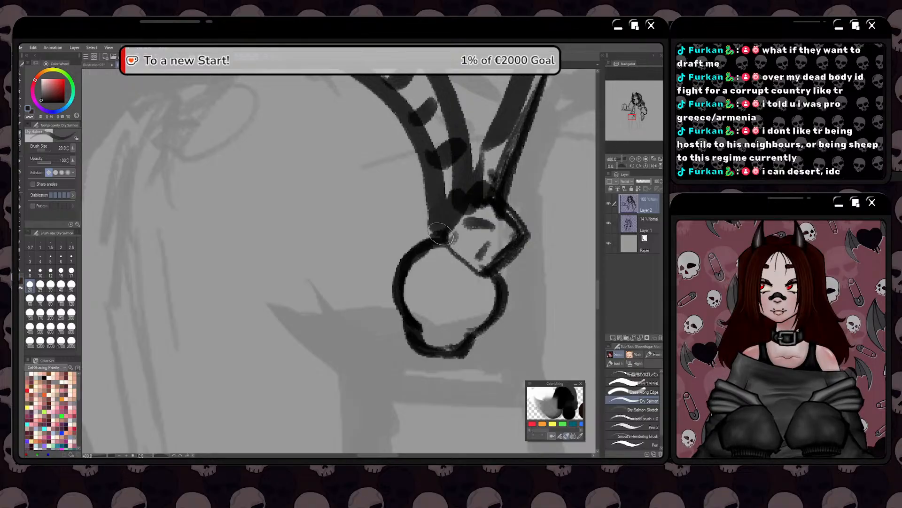
{"action": "mouse_move", "coordinate": [420, 277]}
{"action": "left_mouse_down"}
{"action": "mouse_move", "coordinate": [432, 282]}
{"action": "mouse_move", "coordinate": [425, 289]}
{"action": "mouse_move", "coordinate": [474, 303]}
{"action": "mouse_move", "coordinate": [468, 294]}
{"action": "left_mouse_up"}
{"action": "scroll", "coordinate": [439, 320], "scroll_direction": "down", "scroll_amount": 6}
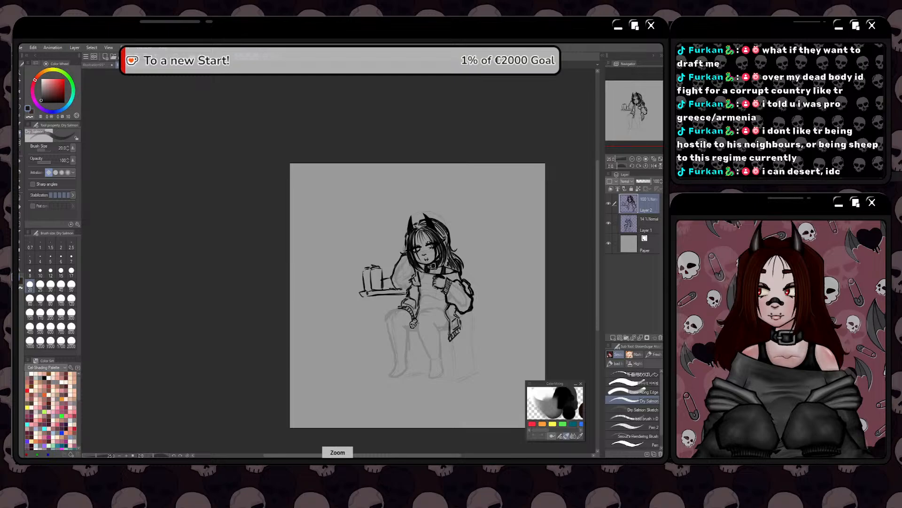
{"action": "scroll", "coordinate": [401, 354], "scroll_direction": "up", "scroll_amount": 2}
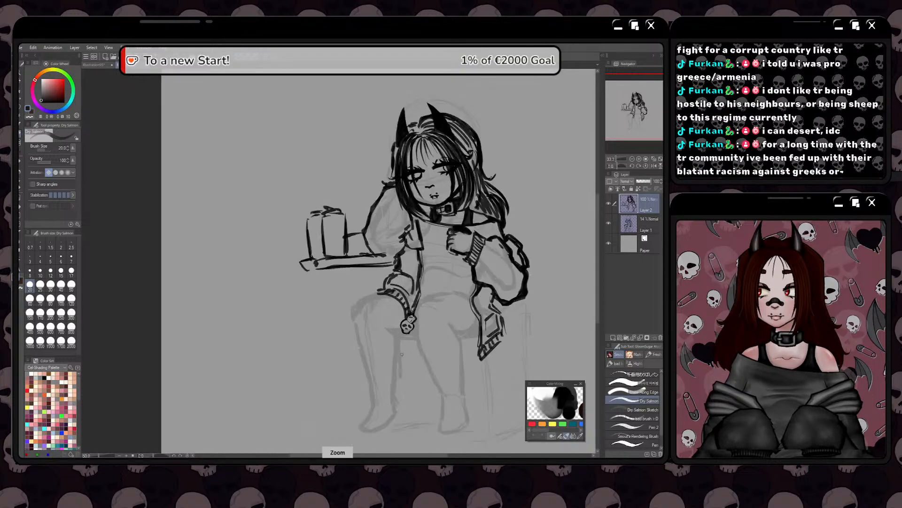
{"action": "scroll", "coordinate": [402, 354], "scroll_direction": "up", "scroll_amount": 1}
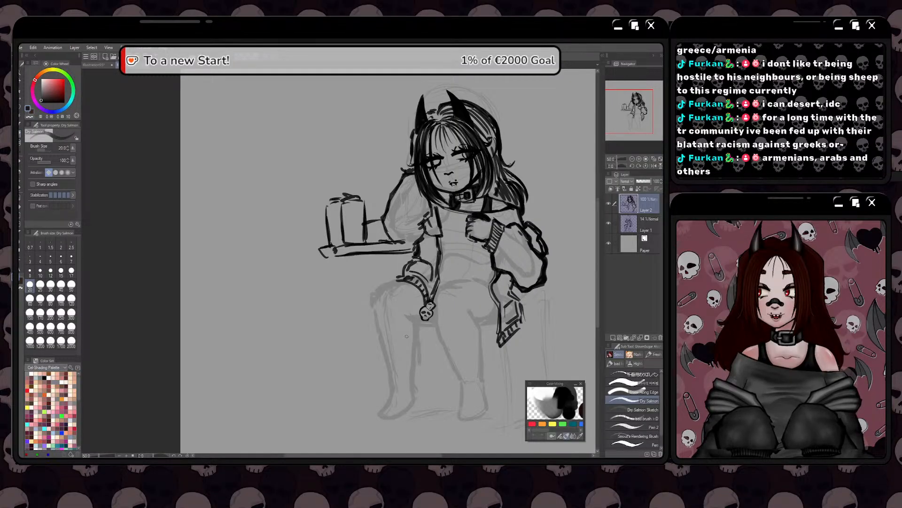
Draw a short curved line for the top of the thigh, rising from beside the skull pendant
{"action": "left_click_drag", "start_coordinate": [443, 374], "coordinate": [497, 319]}
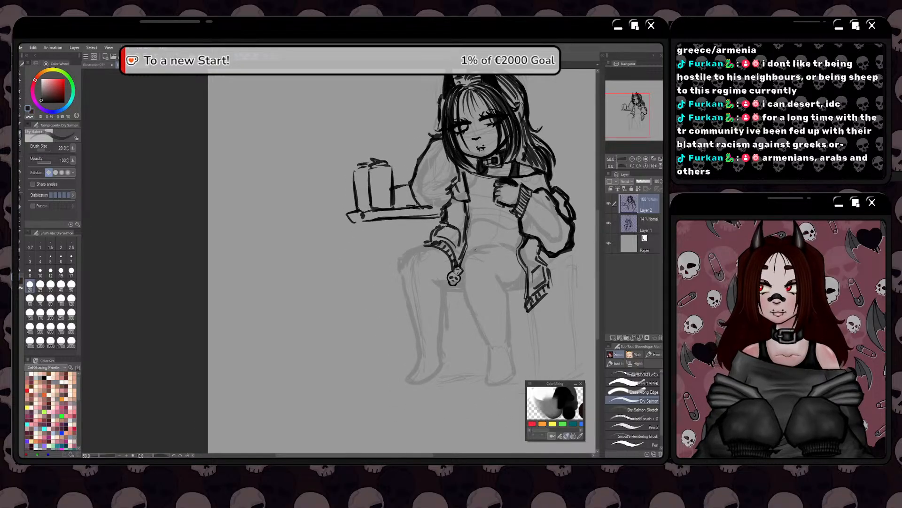
{"action": "scroll", "coordinate": [475, 251], "scroll_direction": "up", "scroll_amount": 3}
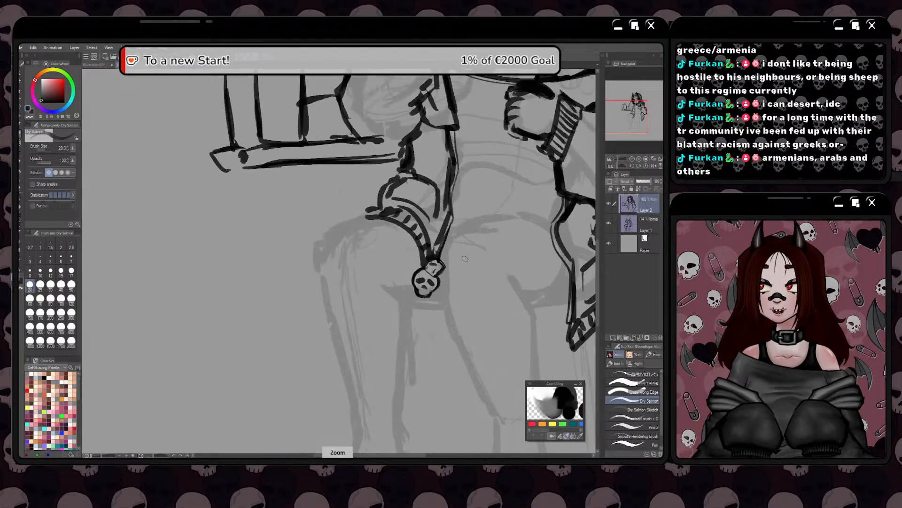
{"action": "left_click_drag", "start_coordinate": [473, 235], "coordinate": [447, 263]}
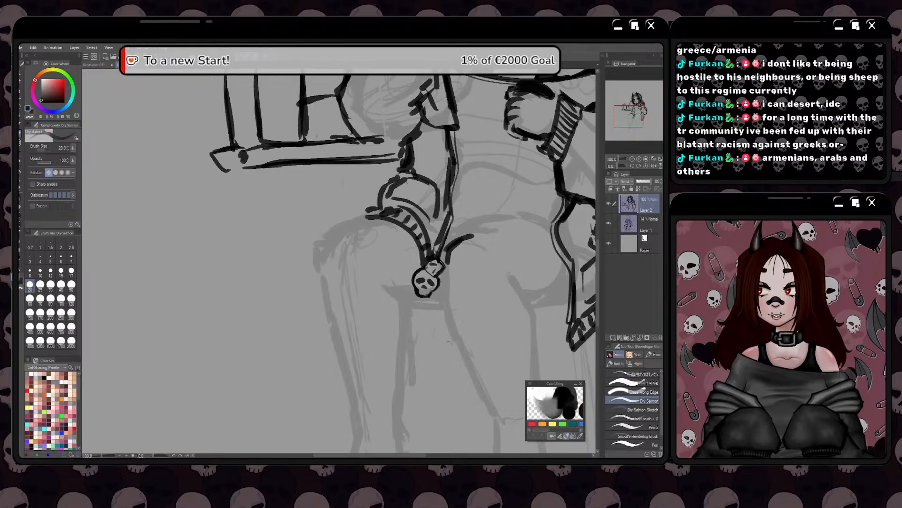
Draw the boot shaft on the right-hand lower leg with its top rim, two inner fold lines and the outer edge down past the ankle
{"action": "mouse_move", "coordinate": [449, 344]}
{"action": "left_mouse_down"}
{"action": "mouse_move", "coordinate": [438, 311]}
{"action": "mouse_move", "coordinate": [445, 293]}
{"action": "left_mouse_up"}
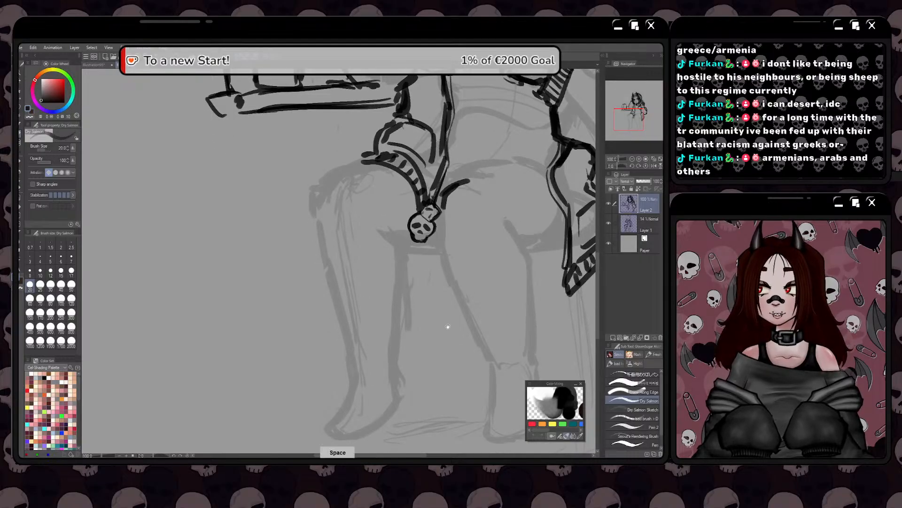
{"action": "mouse_move", "coordinate": [448, 326]}
{"action": "left_mouse_down"}
{"action": "mouse_move", "coordinate": [491, 268]}
{"action": "mouse_move", "coordinate": [480, 274]}
{"action": "mouse_move", "coordinate": [505, 301]}
{"action": "mouse_move", "coordinate": [513, 336]}
{"action": "left_mouse_up"}
{"action": "left_click_drag", "start_coordinate": [480, 277], "coordinate": [499, 330]}
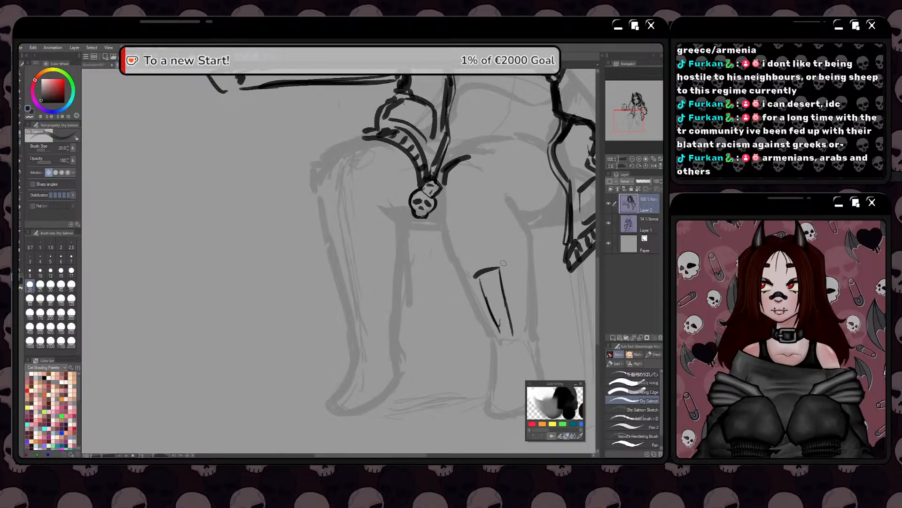
{"action": "mouse_move", "coordinate": [502, 266]}
{"action": "left_mouse_down"}
{"action": "mouse_move", "coordinate": [521, 255]}
{"action": "mouse_move", "coordinate": [536, 300]}
{"action": "left_mouse_up"}
{"action": "left_click_drag", "start_coordinate": [535, 264], "coordinate": [541, 344]}
{"action": "mouse_move", "coordinate": [496, 326]}
{"action": "left_mouse_down"}
{"action": "mouse_move", "coordinate": [530, 334]}
{"action": "mouse_move", "coordinate": [529, 326]}
{"action": "mouse_move", "coordinate": [530, 353]}
{"action": "left_mouse_up"}
{"action": "mouse_move", "coordinate": [523, 308]}
{"action": "left_mouse_down"}
{"action": "mouse_move", "coordinate": [530, 352]}
{"action": "mouse_move", "coordinate": [518, 238]}
{"action": "mouse_move", "coordinate": [490, 243]}
{"action": "left_mouse_up"}
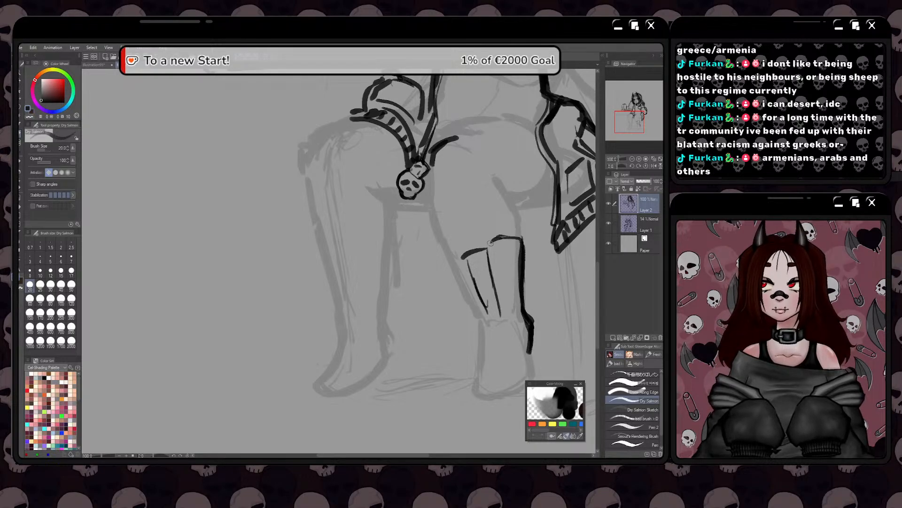
{"action": "left_click_drag", "start_coordinate": [452, 316], "coordinate": [480, 311]}
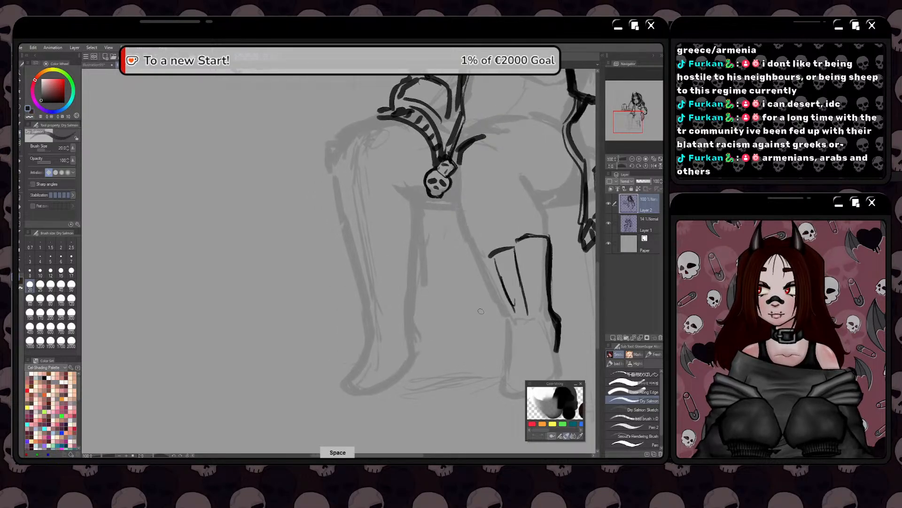
Draw the inner edge of the boot down to the toe and close the rounded foot outline up to the ankle
{"action": "left_click_drag", "start_coordinate": [461, 344], "coordinate": [487, 340]}
{"action": "mouse_move", "coordinate": [503, 251]}
{"action": "left_mouse_down"}
{"action": "mouse_move", "coordinate": [489, 255]}
{"action": "mouse_move", "coordinate": [525, 315]}
{"action": "mouse_move", "coordinate": [503, 292]}
{"action": "mouse_move", "coordinate": [493, 345]}
{"action": "mouse_move", "coordinate": [494, 361]}
{"action": "mouse_move", "coordinate": [511, 365]}
{"action": "left_mouse_up"}
{"action": "key", "text": "ctrl+z"}
{"action": "mouse_move", "coordinate": [498, 333]}
{"action": "left_mouse_down"}
{"action": "mouse_move", "coordinate": [495, 359]}
{"action": "mouse_move", "coordinate": [525, 366]}
{"action": "left_mouse_up"}
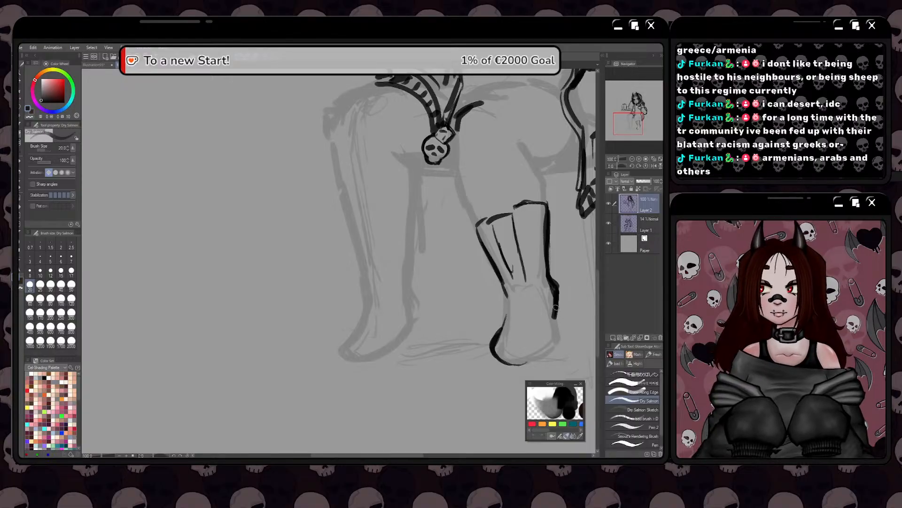
{"action": "mouse_move", "coordinate": [559, 305]}
{"action": "left_mouse_down"}
{"action": "mouse_move", "coordinate": [542, 357]}
{"action": "mouse_move", "coordinate": [511, 362]}
{"action": "mouse_move", "coordinate": [530, 361]}
{"action": "mouse_move", "coordinate": [548, 337]}
{"action": "mouse_move", "coordinate": [500, 350]}
{"action": "mouse_move", "coordinate": [505, 285]}
{"action": "left_mouse_up"}
{"action": "mouse_move", "coordinate": [504, 322]}
{"action": "left_mouse_down"}
{"action": "mouse_move", "coordinate": [505, 285]}
{"action": "mouse_move", "coordinate": [492, 343]}
{"action": "mouse_move", "coordinate": [516, 367]}
{"action": "mouse_move", "coordinate": [531, 366]}
{"action": "mouse_move", "coordinate": [546, 351]}
{"action": "mouse_move", "coordinate": [557, 282]}
{"action": "left_mouse_up"}
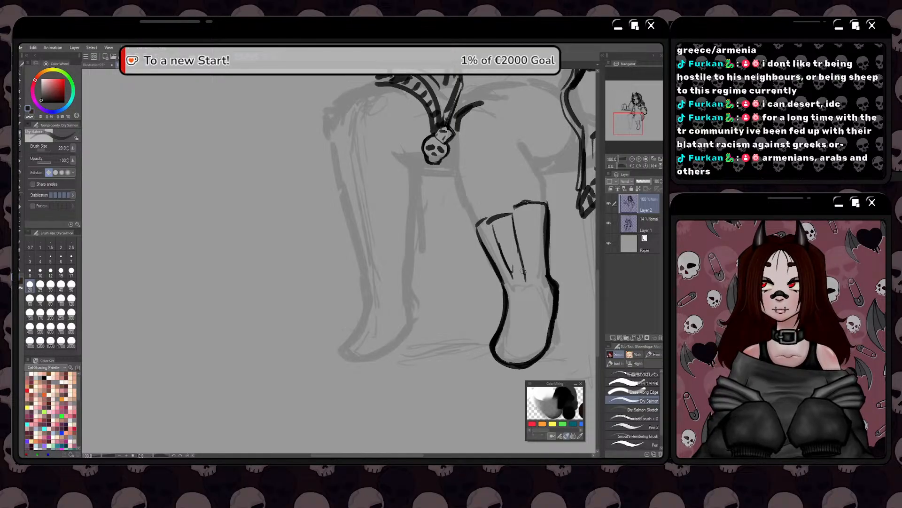
Erase excess thickness inside the outer edge of the foot and redraw that edge from the ankle to the toe
{"action": "key", "text": "e"}
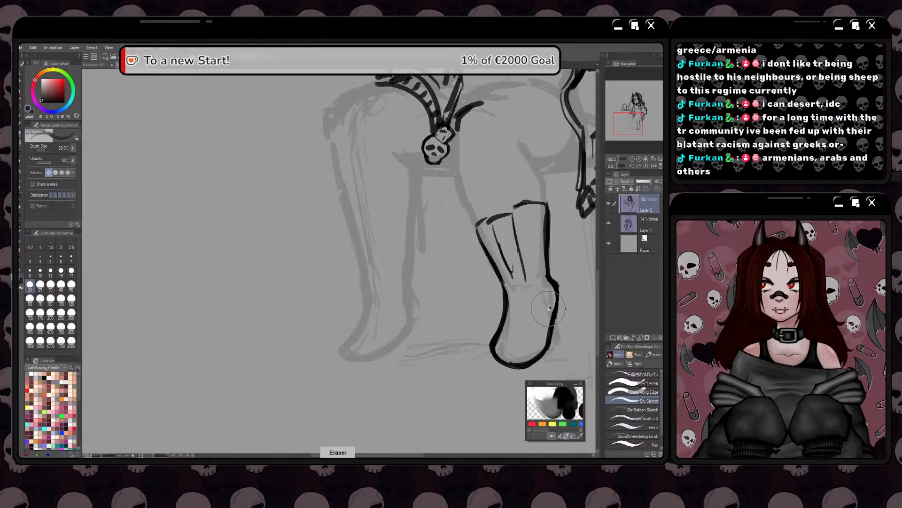
{"action": "left_click_drag", "start_coordinate": [548, 286], "coordinate": [541, 333]}
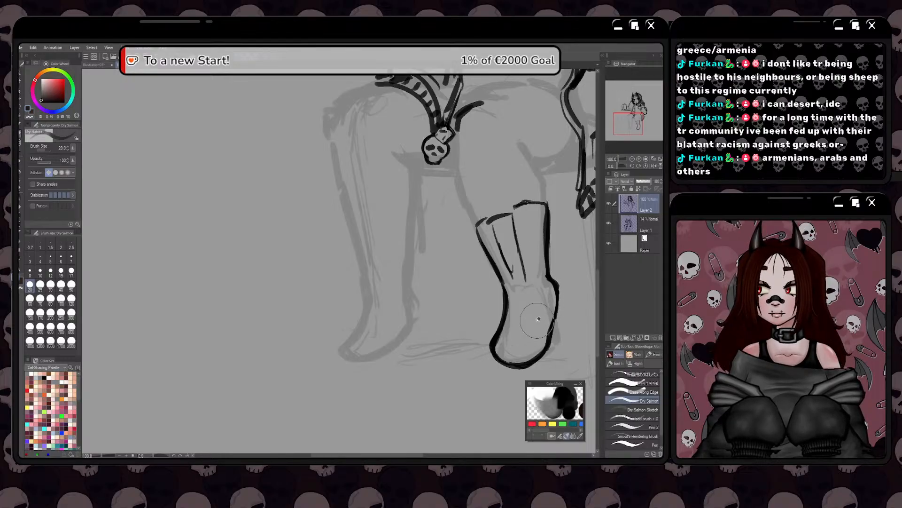
{"action": "key", "text": "p"}
{"action": "mouse_move", "coordinate": [553, 281]}
{"action": "left_mouse_down"}
{"action": "mouse_move", "coordinate": [548, 348]}
{"action": "mouse_move", "coordinate": [523, 367]}
{"action": "left_mouse_up"}
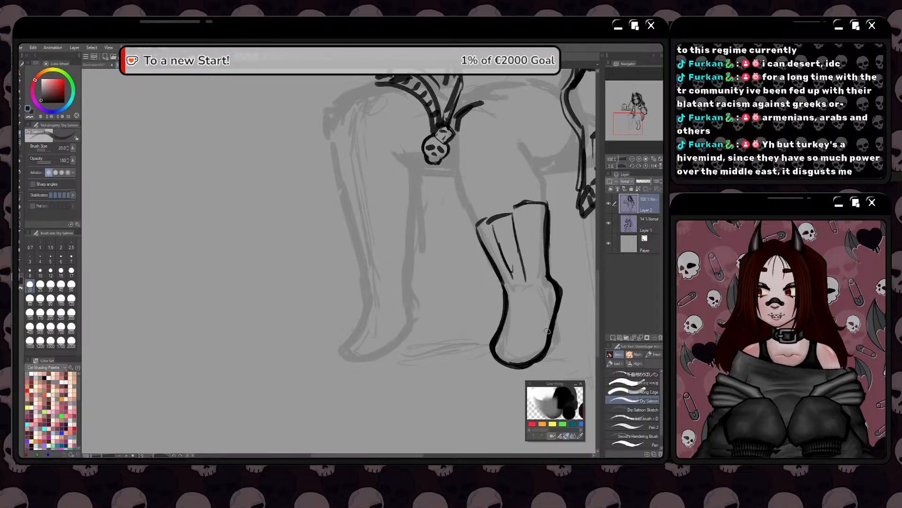
{"action": "key", "text": "space"}
{"action": "left_click_drag", "start_coordinate": [480, 293], "coordinate": [450, 266]}
{"action": "left_click_drag", "start_coordinate": [531, 262], "coordinate": [551, 288]}
{"action": "key", "text": "space"}
{"action": "left_click_drag", "start_coordinate": [484, 328], "coordinate": [480, 341]}
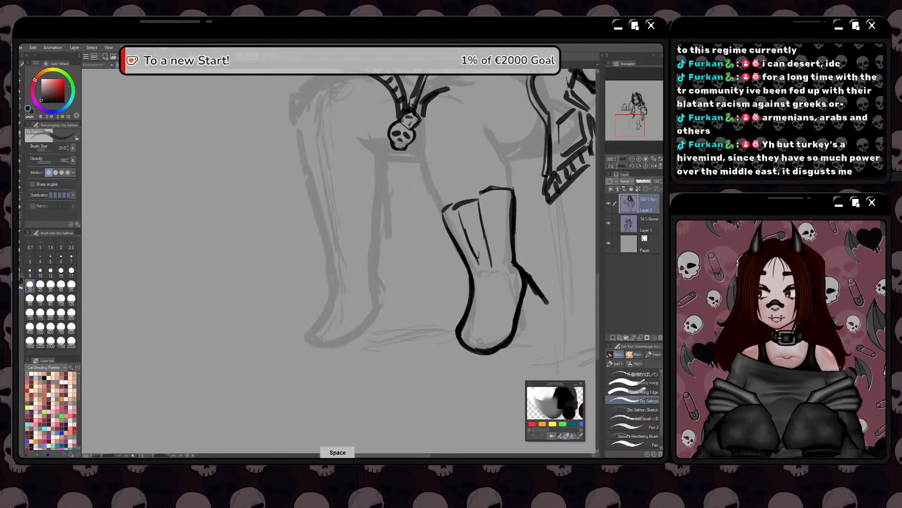
{"action": "key", "text": "ctrl+z"}
{"action": "key", "text": "ctrl+z"}
{"action": "key", "text": "ctrl+z"}
{"action": "key", "text": "ctrl+z"}
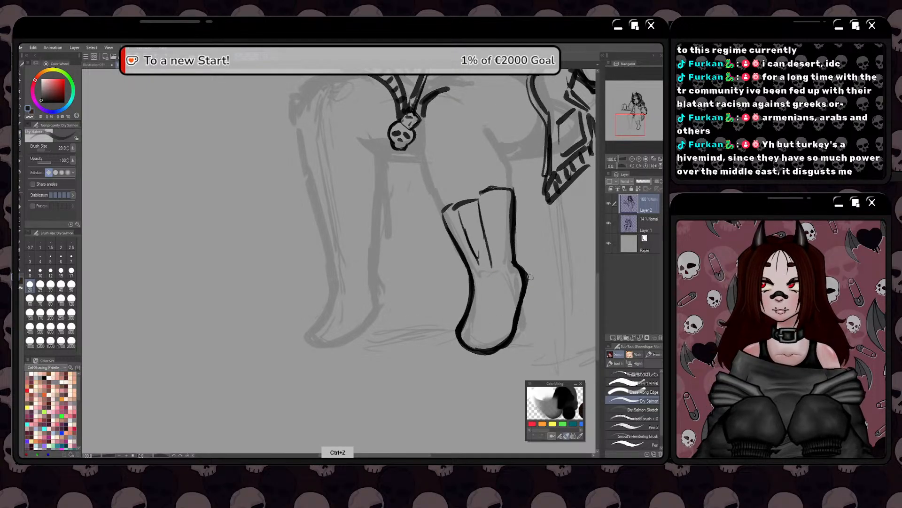
Draw a second curved outline below the toe of the boot for the sole, plus short guide strokes beside the heel
{"action": "left_click_drag", "start_coordinate": [530, 276], "coordinate": [535, 296]}
{"action": "left_click_drag", "start_coordinate": [456, 347], "coordinate": [477, 374]}
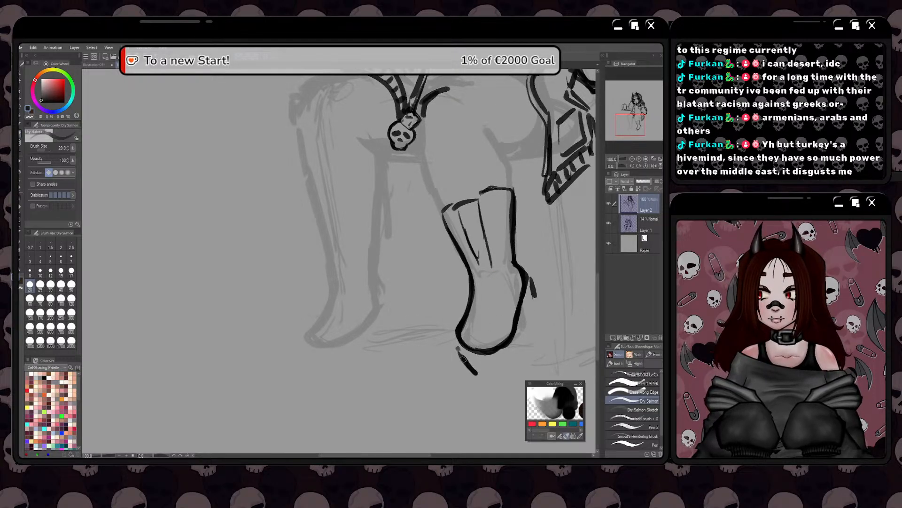
{"action": "mouse_move", "coordinate": [533, 314]}
{"action": "left_mouse_down"}
{"action": "mouse_move", "coordinate": [529, 350]}
{"action": "mouse_move", "coordinate": [479, 380]}
{"action": "mouse_move", "coordinate": [510, 370]}
{"action": "mouse_move", "coordinate": [502, 375]}
{"action": "mouse_move", "coordinate": [533, 332]}
{"action": "left_mouse_up"}
{"action": "mouse_move", "coordinate": [533, 332]}
{"action": "left_mouse_down"}
{"action": "mouse_move", "coordinate": [531, 354]}
{"action": "mouse_move", "coordinate": [486, 376]}
{"action": "mouse_move", "coordinate": [449, 371]}
{"action": "left_mouse_up"}
{"action": "key", "text": "space"}
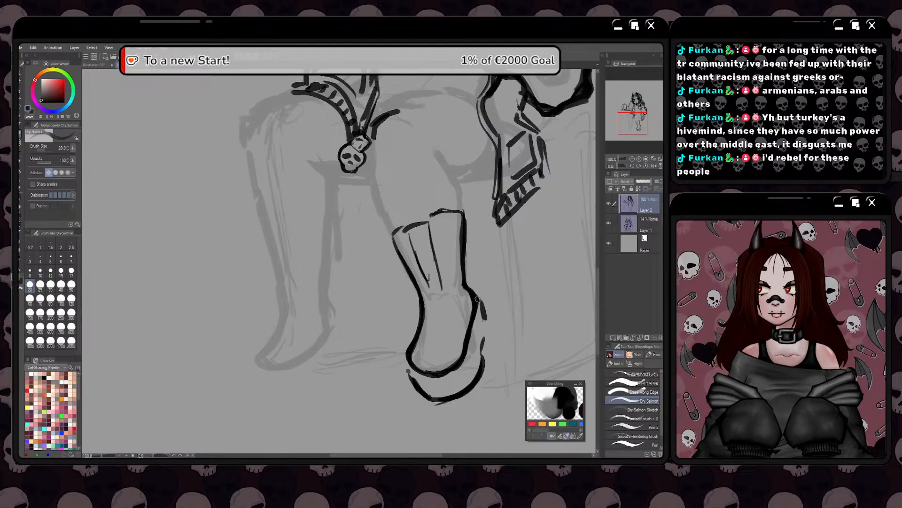
Connect the sole outline along the outer side of the foot up to the ankle with a thick bulging line
{"action": "mouse_move", "coordinate": [476, 297]}
{"action": "left_mouse_down"}
{"action": "mouse_move", "coordinate": [489, 329]}
{"action": "mouse_move", "coordinate": [482, 349]}
{"action": "left_mouse_up"}
{"action": "left_click_drag", "start_coordinate": [496, 318], "coordinate": [484, 348]}
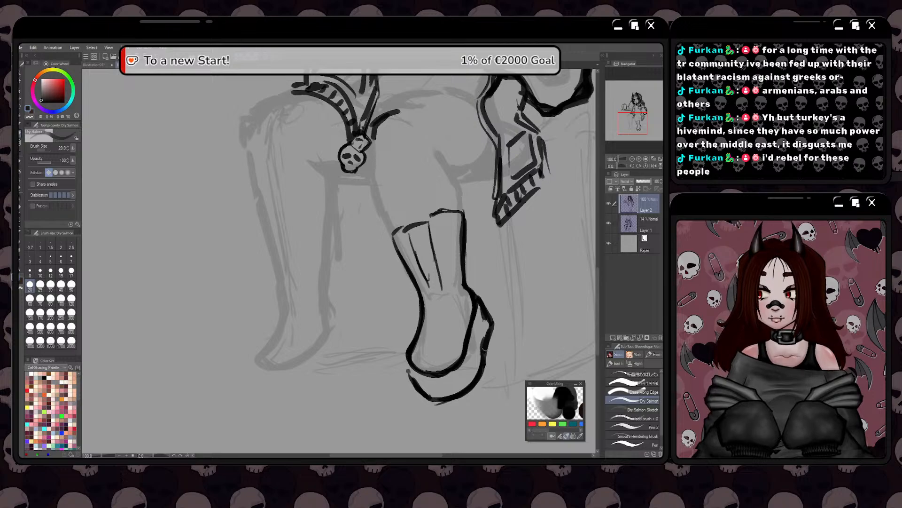
{"action": "mouse_move", "coordinate": [478, 297]}
{"action": "left_mouse_down"}
{"action": "mouse_move", "coordinate": [491, 320]}
{"action": "mouse_move", "coordinate": [485, 355]}
{"action": "left_mouse_up"}
{"action": "key", "text": "space"}
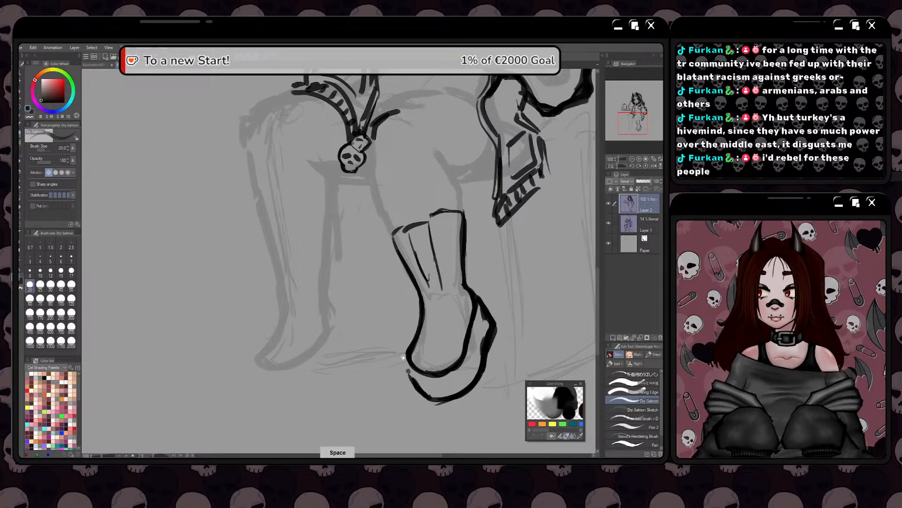
{"action": "left_click_drag", "start_coordinate": [402, 357], "coordinate": [422, 345]}
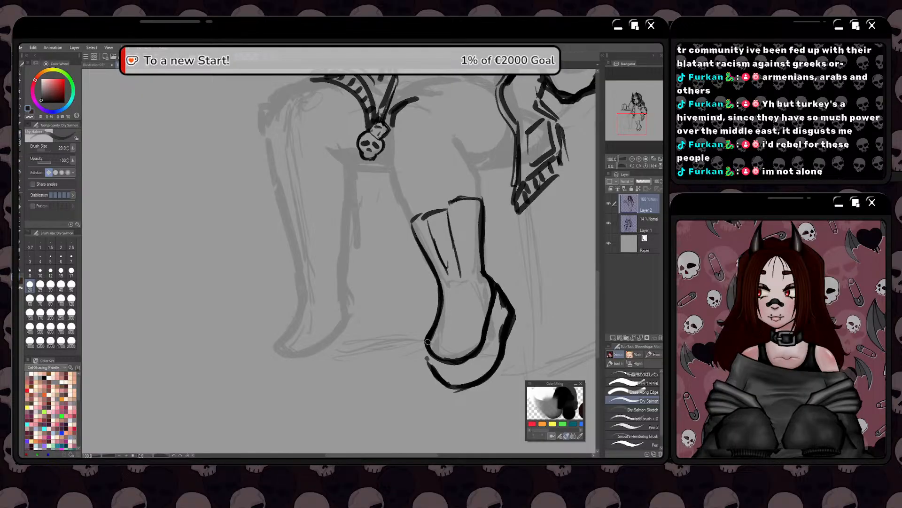
Thin the sole outline with the eraser, redraw its toe curve and clean the line end where it meets the foot
{"action": "key", "text": "e"}
{"action": "mouse_move", "coordinate": [503, 314]}
{"action": "left_mouse_down"}
{"action": "mouse_move", "coordinate": [497, 337]}
{"action": "mouse_move", "coordinate": [507, 320]}
{"action": "mouse_move", "coordinate": [493, 357]}
{"action": "mouse_move", "coordinate": [509, 316]}
{"action": "mouse_move", "coordinate": [497, 354]}
{"action": "mouse_move", "coordinate": [472, 374]}
{"action": "left_mouse_up"}
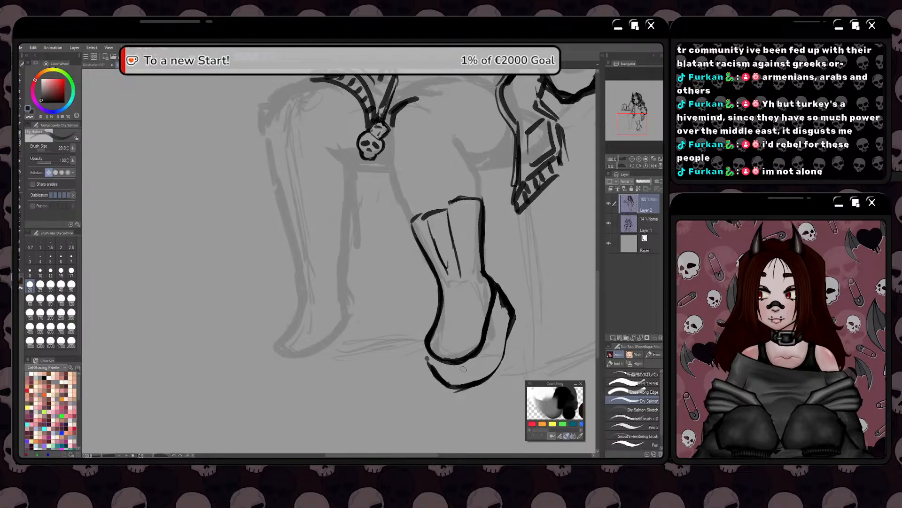
{"action": "mouse_move", "coordinate": [514, 319]}
{"action": "left_mouse_down"}
{"action": "mouse_move", "coordinate": [476, 383]}
{"action": "mouse_move", "coordinate": [506, 347]}
{"action": "left_mouse_up"}
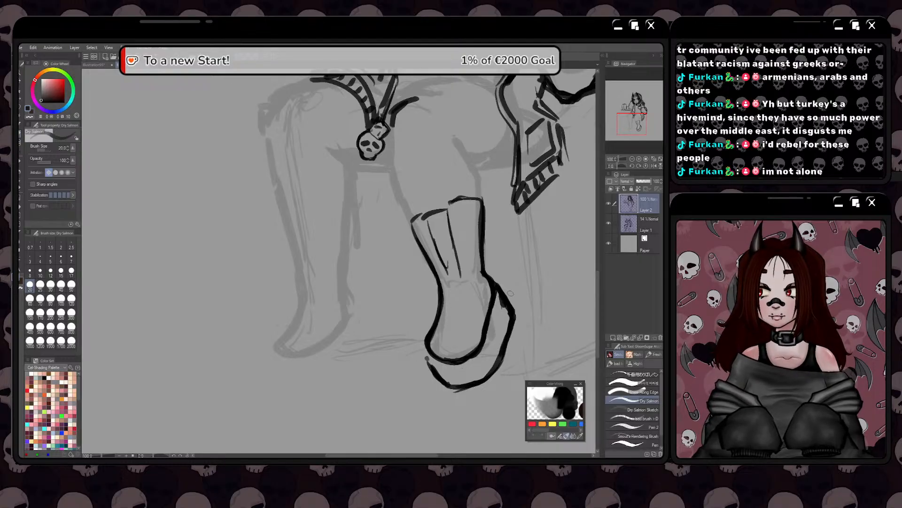
{"action": "left_click_drag", "start_coordinate": [432, 360], "coordinate": [464, 391]}
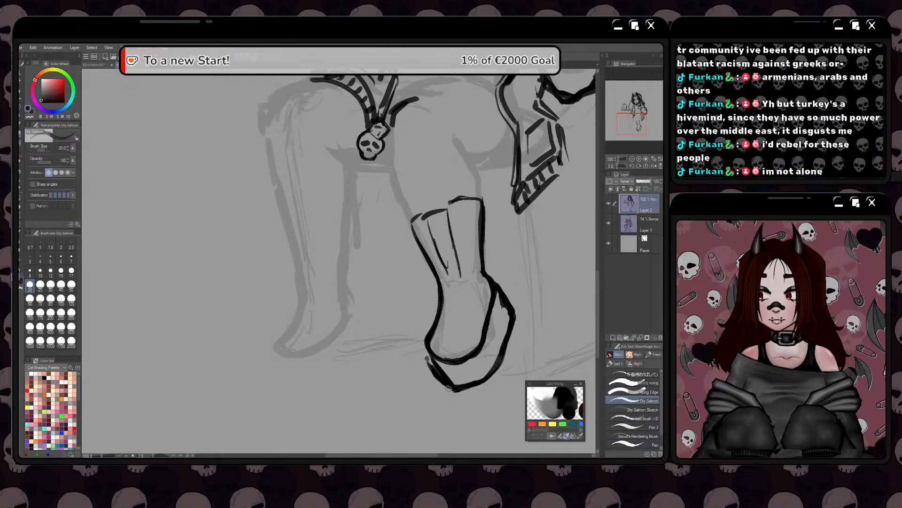
{"action": "key", "text": "e"}
{"action": "mouse_move", "coordinate": [414, 361]}
{"action": "left_mouse_down"}
{"action": "mouse_move", "coordinate": [433, 386]}
{"action": "mouse_move", "coordinate": [426, 371]}
{"action": "mouse_move", "coordinate": [451, 402]}
{"action": "mouse_move", "coordinate": [464, 399]}
{"action": "mouse_move", "coordinate": [421, 360]}
{"action": "left_mouse_up"}
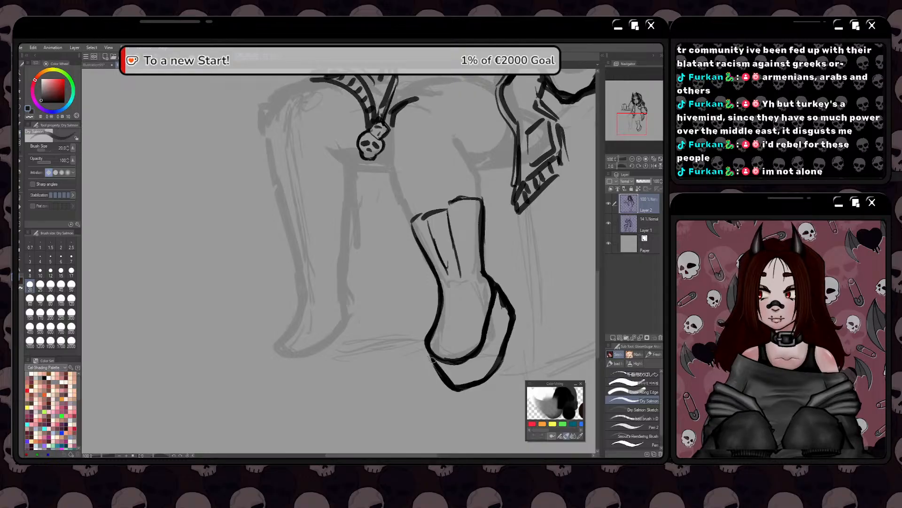
{"action": "left_click_drag", "start_coordinate": [433, 358], "coordinate": [446, 385]}
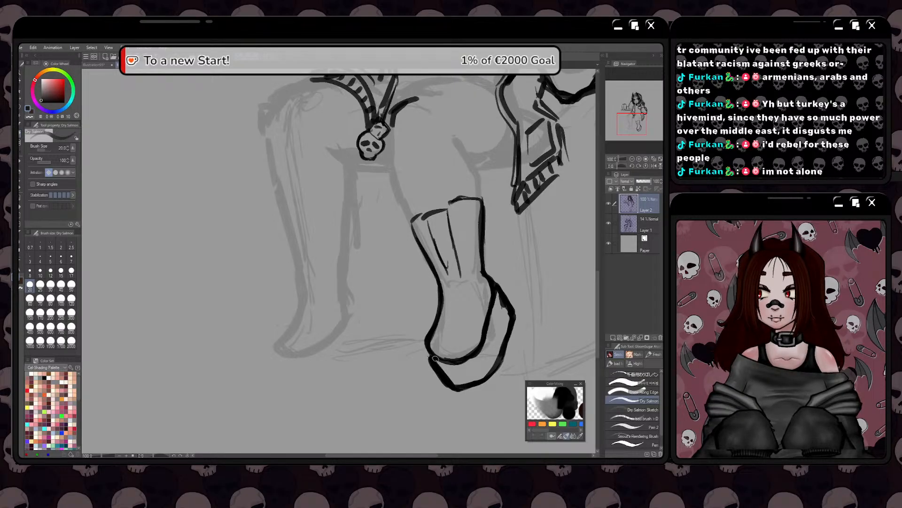
Use Liquify to push the toe and outer side of the sole into a neater shape
{"action": "scroll", "coordinate": [423, 364], "scroll_direction": "down", "scroll_amount": 3}
{"action": "scroll", "coordinate": [402, 374], "scroll_direction": "up", "scroll_amount": 1}
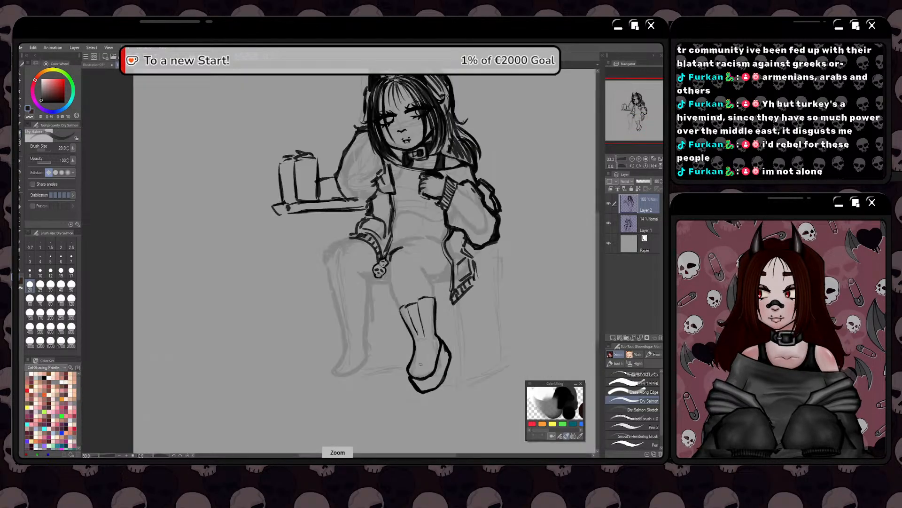
{"action": "scroll", "coordinate": [401, 353], "scroll_direction": "up", "scroll_amount": 1}
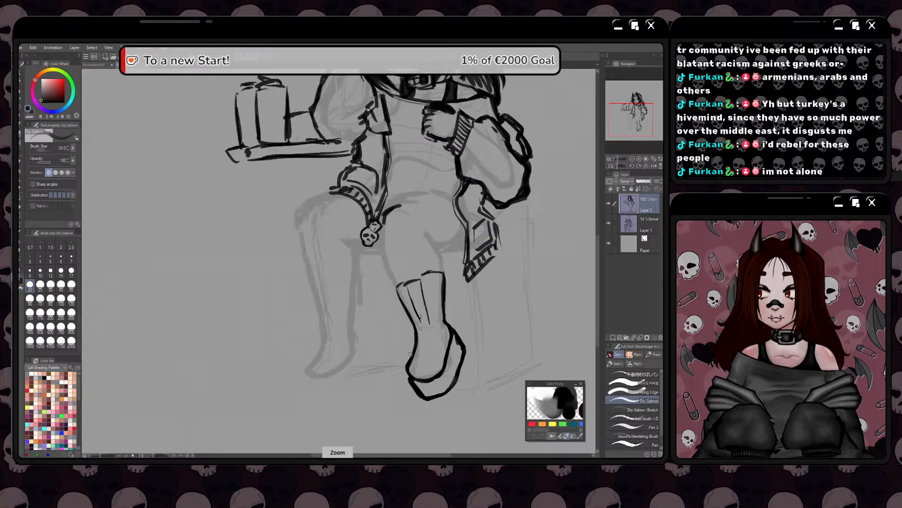
{"action": "key", "text": "j"}
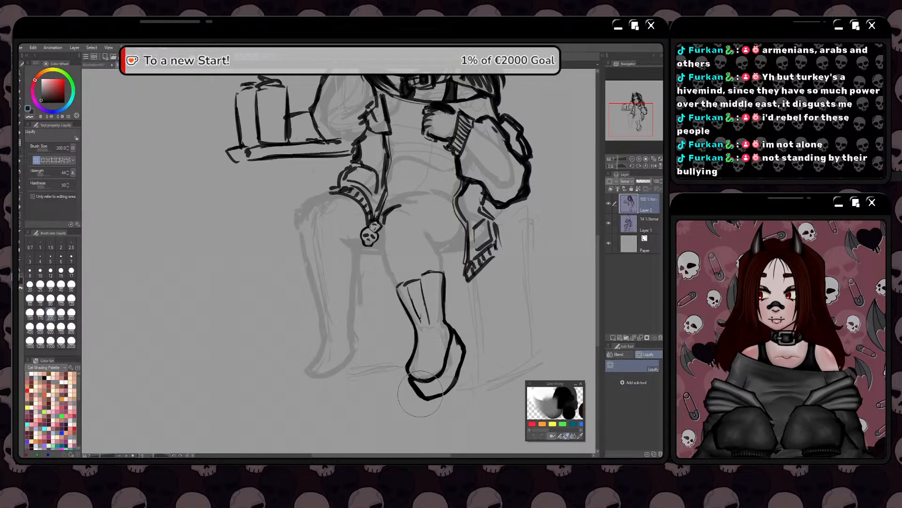
{"action": "left_click_drag", "start_coordinate": [423, 390], "coordinate": [408, 369]}
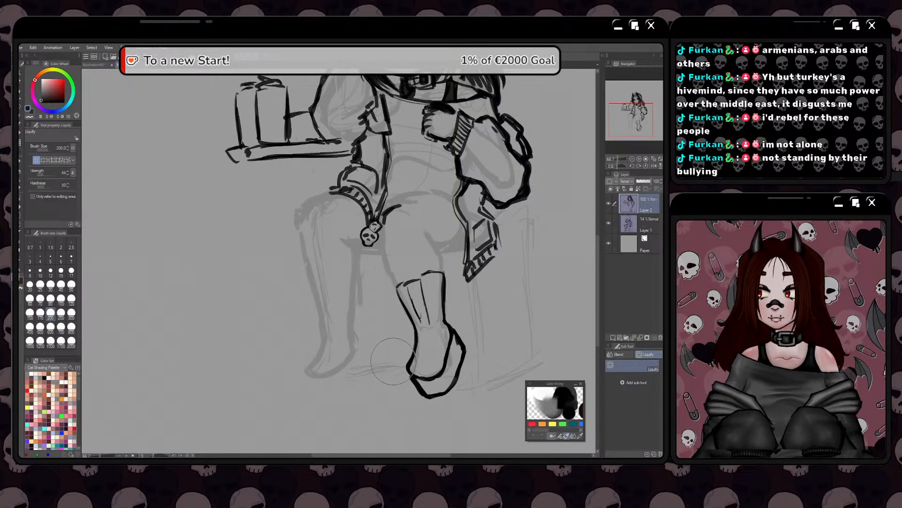
{"action": "left_click_drag", "start_coordinate": [458, 348], "coordinate": [454, 347]}
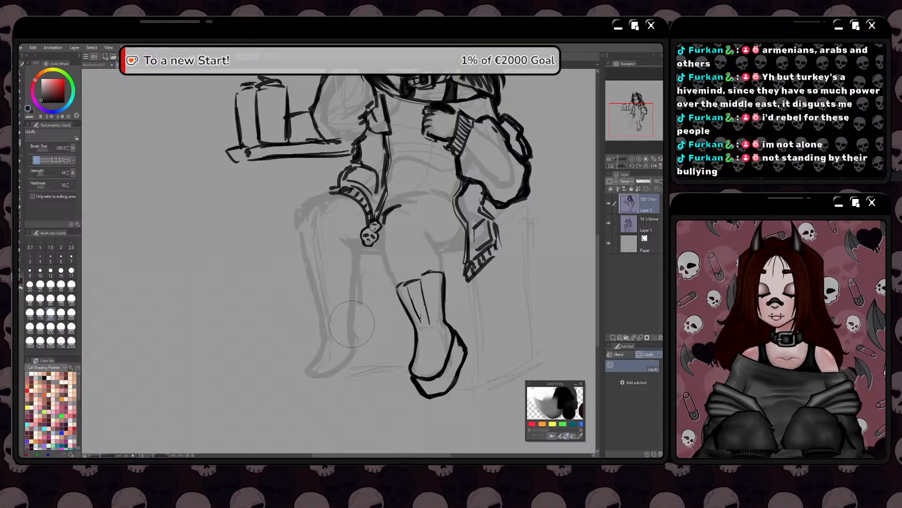
Darken the two inner lines of the boot shaft with the brush and join them at the lower end into a narrow strip
{"action": "left_click", "coordinate": [19, 135]}
{"action": "scroll", "coordinate": [336, 268], "scroll_direction": "down", "scroll_amount": 1}
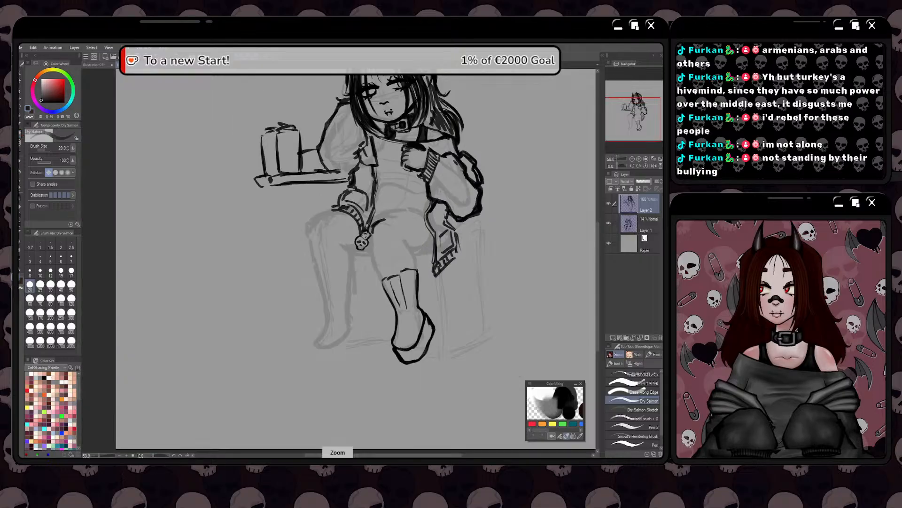
{"action": "scroll", "coordinate": [419, 309], "scroll_direction": "up", "scroll_amount": 1}
{"action": "mouse_move", "coordinate": [416, 284]}
{"action": "left_mouse_down"}
{"action": "mouse_move", "coordinate": [416, 262]}
{"action": "mouse_move", "coordinate": [393, 261]}
{"action": "mouse_move", "coordinate": [393, 274]}
{"action": "mouse_move", "coordinate": [343, 295]}
{"action": "mouse_move", "coordinate": [399, 323]}
{"action": "mouse_move", "coordinate": [437, 298]}
{"action": "left_mouse_up"}
{"action": "mouse_move", "coordinate": [436, 297]}
{"action": "left_mouse_down"}
{"action": "mouse_move", "coordinate": [444, 314]}
{"action": "mouse_move", "coordinate": [435, 296]}
{"action": "mouse_move", "coordinate": [426, 300]}
{"action": "mouse_move", "coordinate": [461, 355]}
{"action": "left_mouse_up"}
{"action": "key", "text": "c"}
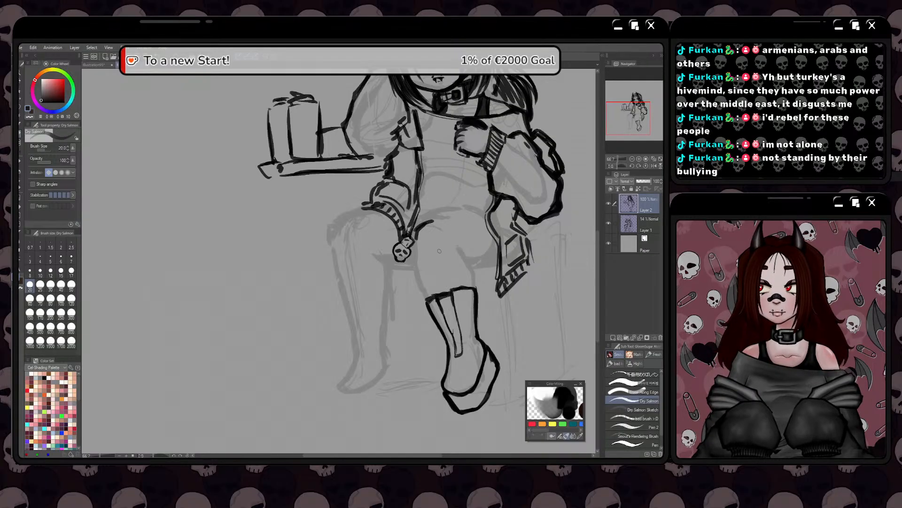
Ink the thigh and knee contours above the finished boot, joining them to its upper edge and the garment hem
{"action": "left_click_drag", "start_coordinate": [419, 292], "coordinate": [423, 318]}
{"action": "mouse_move", "coordinate": [477, 315]}
{"action": "left_mouse_down"}
{"action": "mouse_move", "coordinate": [470, 289]}
{"action": "mouse_move", "coordinate": [476, 313]}
{"action": "left_mouse_up"}
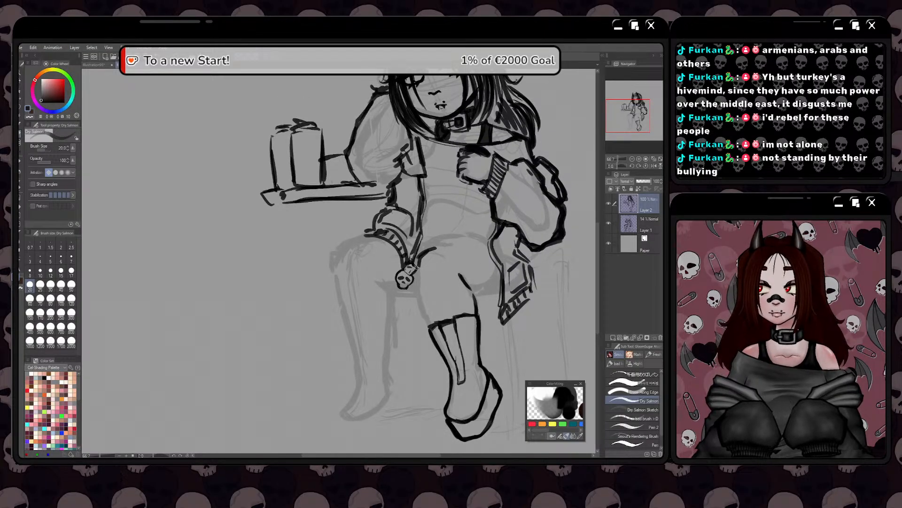
{"action": "mouse_move", "coordinate": [415, 267]}
{"action": "left_mouse_down"}
{"action": "mouse_move", "coordinate": [428, 322]}
{"action": "mouse_move", "coordinate": [420, 258]}
{"action": "mouse_move", "coordinate": [423, 284]}
{"action": "mouse_move", "coordinate": [409, 300]}
{"action": "mouse_move", "coordinate": [411, 283]}
{"action": "mouse_move", "coordinate": [461, 281]}
{"action": "mouse_move", "coordinate": [409, 285]}
{"action": "left_mouse_up"}
{"action": "left_click_drag", "start_coordinate": [449, 328], "coordinate": [479, 321]}
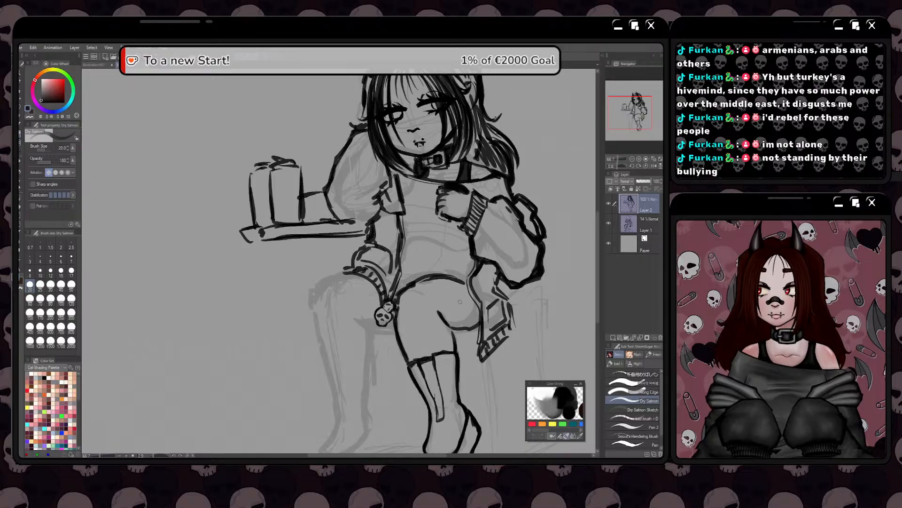
{"action": "key", "text": "ctrl+minus"}
{"action": "key", "text": "ctrl+minus"}
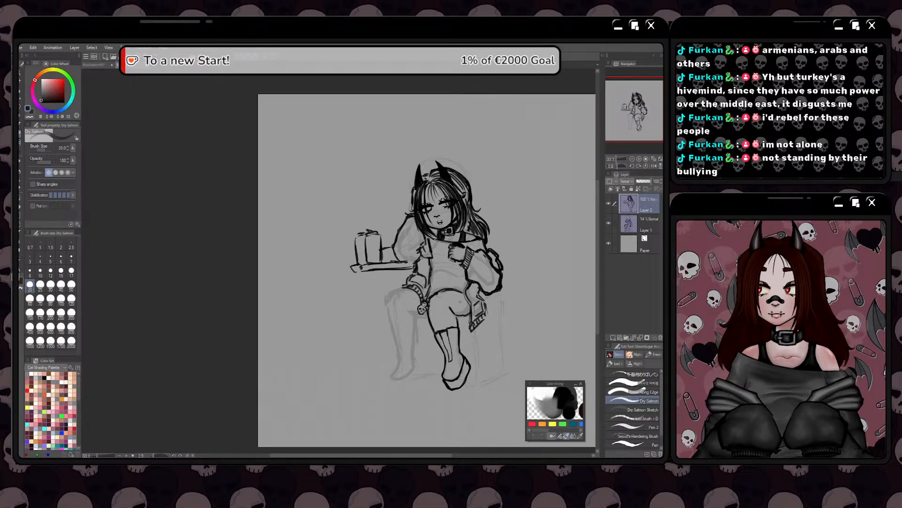
{"action": "left_click_drag", "start_coordinate": [421, 358], "coordinate": [399, 346]}
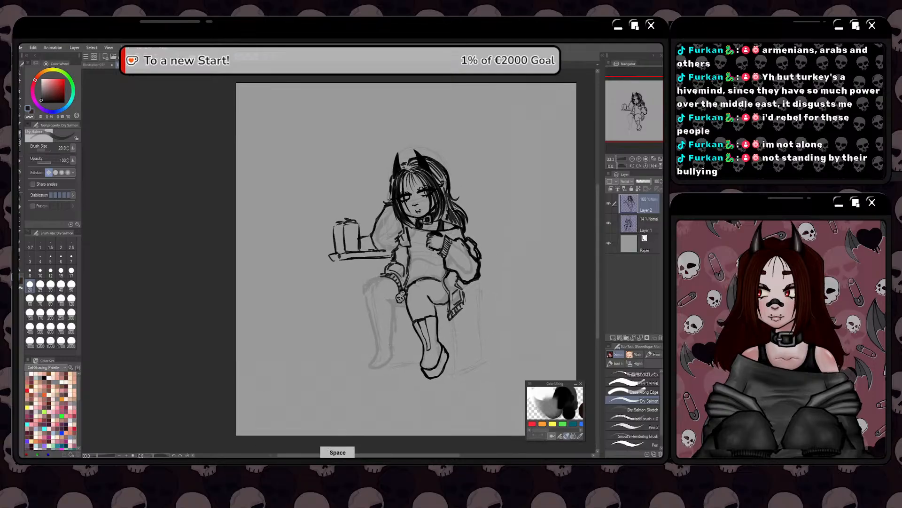
Ink the other leg's inner knee line, part of the boot's upper edge, the inner shaft line and the lower foot curve
{"action": "left_click", "coordinate": [21, 143]}
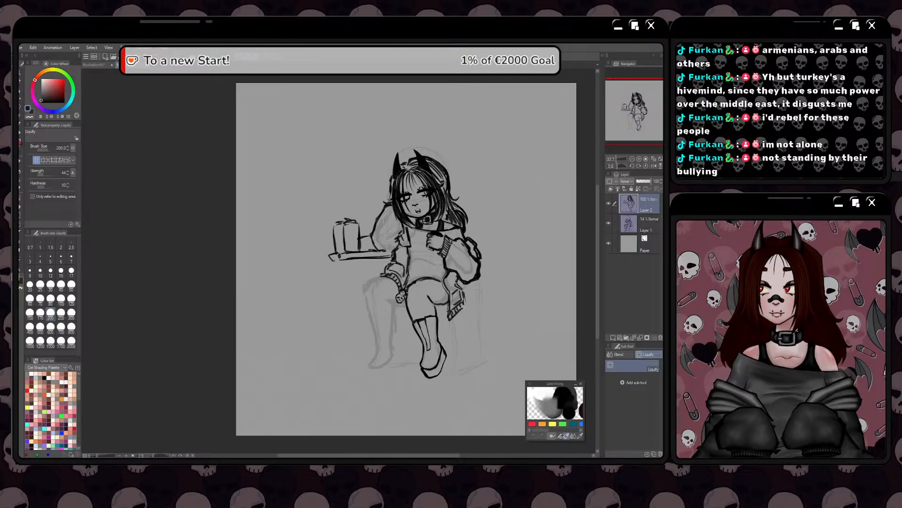
{"action": "key", "text": "b"}
{"action": "scroll", "coordinate": [393, 328], "scroll_direction": "up", "scroll_amount": 1}
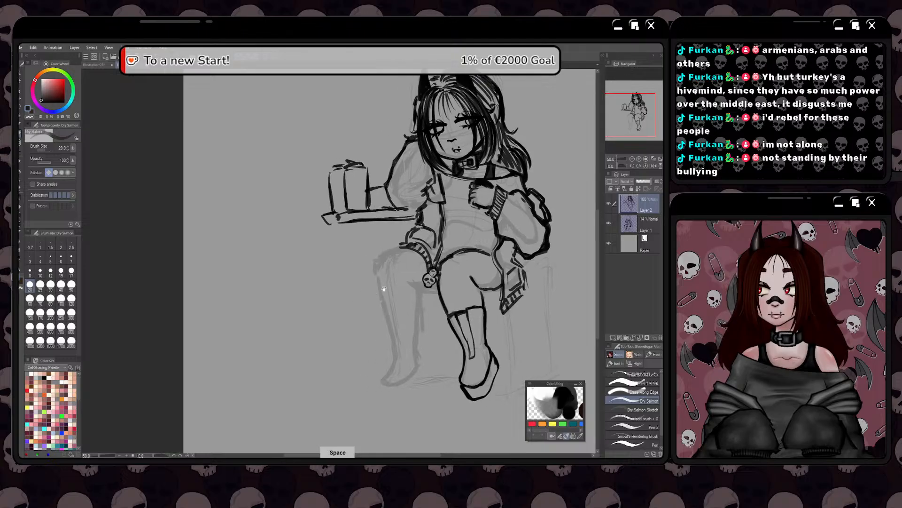
{"action": "left_click_drag", "start_coordinate": [391, 282], "coordinate": [417, 280]}
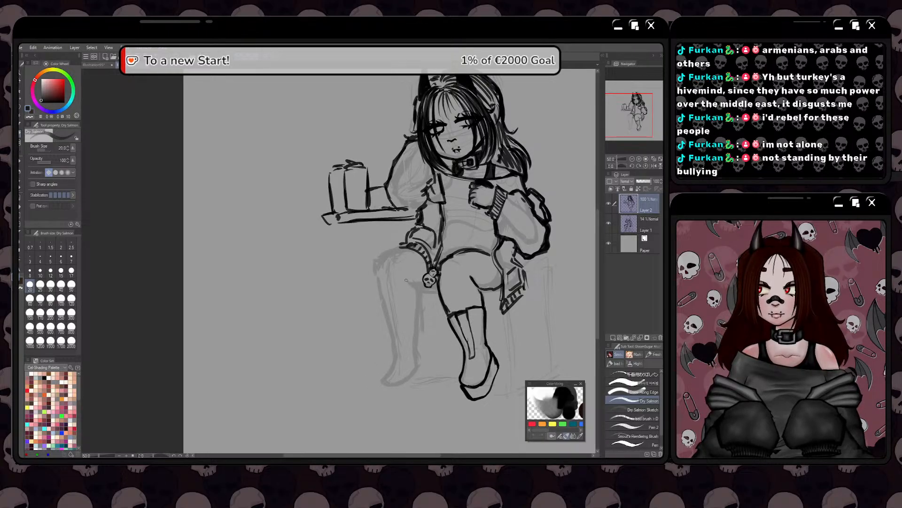
{"action": "left_click_drag", "start_coordinate": [406, 280], "coordinate": [417, 305]}
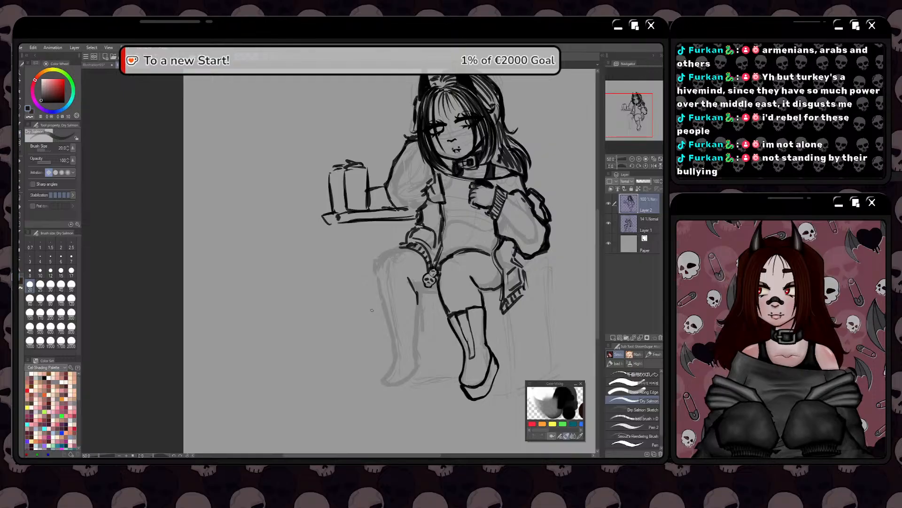
{"action": "left_click_drag", "start_coordinate": [371, 323], "coordinate": [406, 329]}
{"action": "mouse_move", "coordinate": [452, 310]}
{"action": "left_mouse_down"}
{"action": "mouse_move", "coordinate": [432, 307]}
{"action": "mouse_move", "coordinate": [457, 367]}
{"action": "left_mouse_up"}
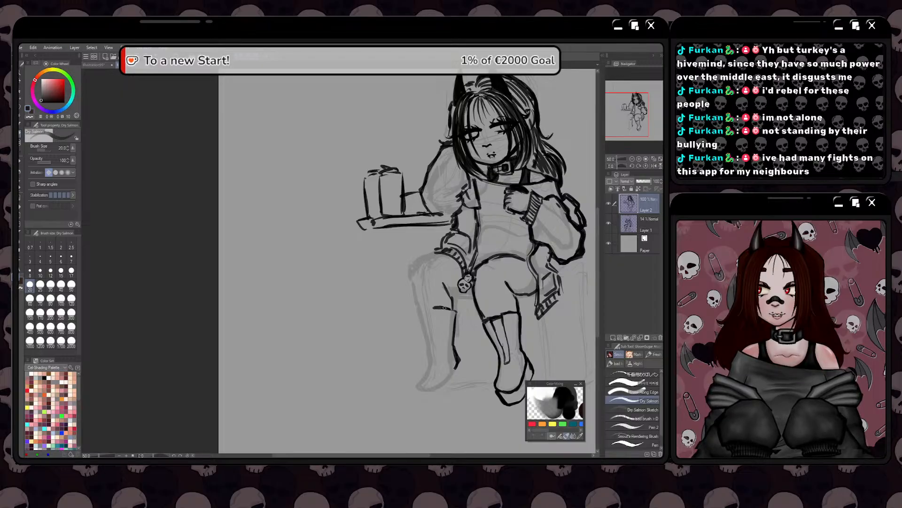
{"action": "mouse_move", "coordinate": [457, 361]}
{"action": "left_mouse_down"}
{"action": "mouse_move", "coordinate": [453, 373]}
{"action": "mouse_move", "coordinate": [437, 331]}
{"action": "mouse_move", "coordinate": [458, 360]}
{"action": "mouse_move", "coordinate": [438, 368]}
{"action": "left_mouse_up"}
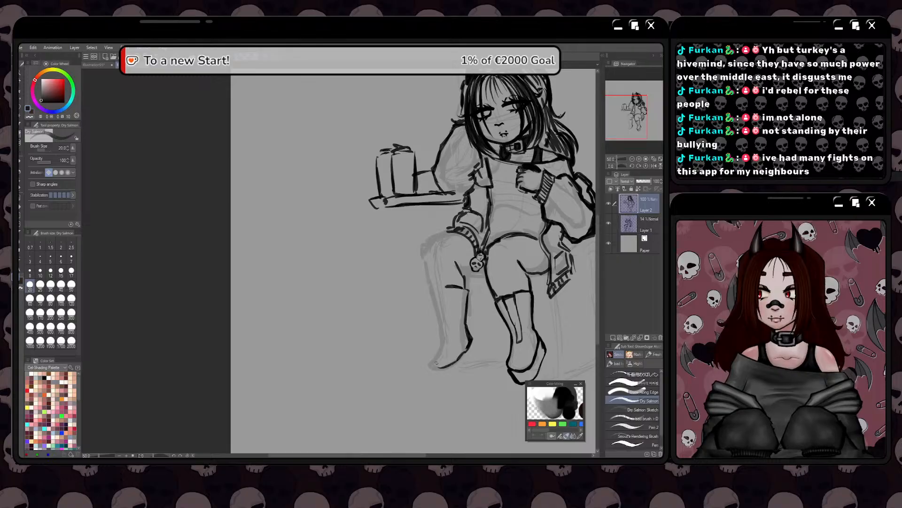
{"action": "left_click_drag", "start_coordinate": [393, 337], "coordinate": [424, 328]}
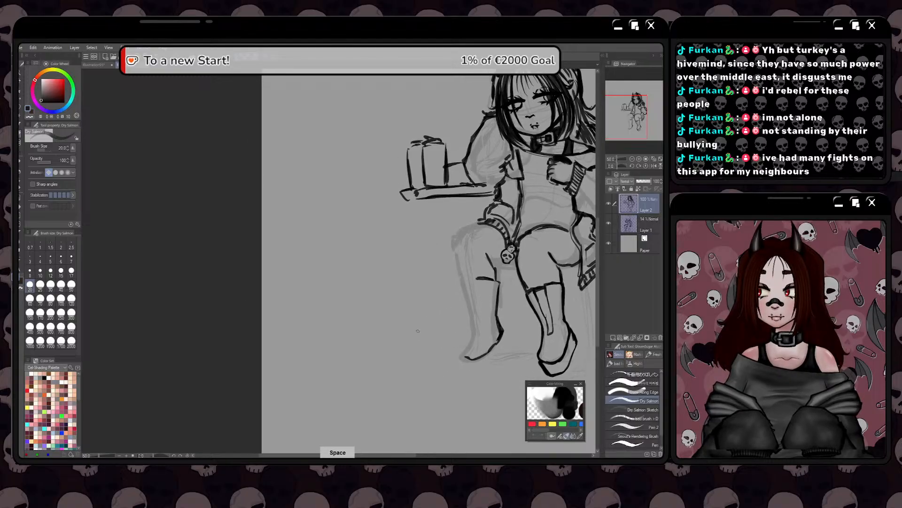
Draw the narrow strip down the second boot's shaft and extend the boot's upper edge across the leg
{"action": "left_click_drag", "start_coordinate": [475, 279], "coordinate": [483, 334]}
{"action": "left_click_drag", "start_coordinate": [468, 278], "coordinate": [480, 333]}
{"action": "key", "text": "ctrl+z"}
{"action": "key", "text": "ctrl+z"}
{"action": "mouse_move", "coordinate": [473, 302]}
{"action": "left_mouse_down"}
{"action": "mouse_move", "coordinate": [478, 334]}
{"action": "mouse_move", "coordinate": [465, 282]}
{"action": "mouse_move", "coordinate": [480, 278]}
{"action": "left_mouse_up"}
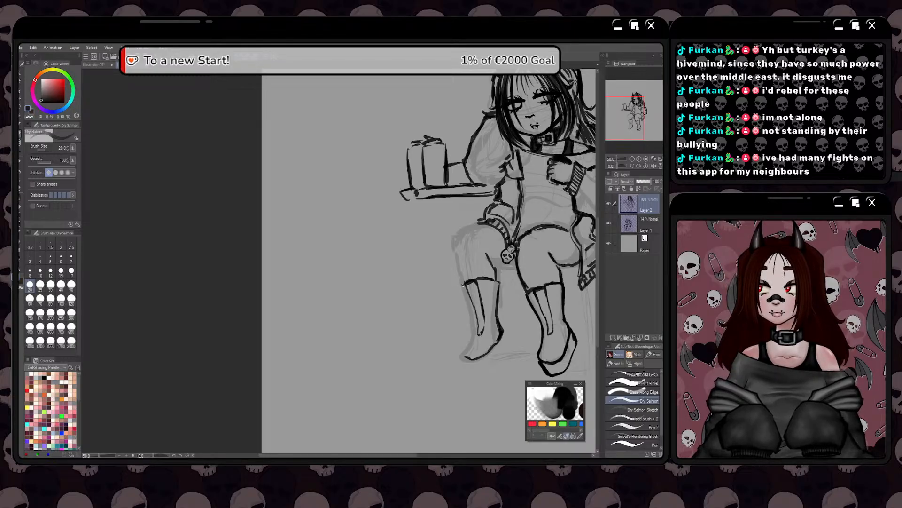
Ink the second boot's outer shaft line and curve it around the toe to the underside of the foot
{"action": "mouse_move", "coordinate": [462, 283]}
{"action": "left_mouse_down"}
{"action": "mouse_move", "coordinate": [473, 330]}
{"action": "mouse_move", "coordinate": [462, 286]}
{"action": "mouse_move", "coordinate": [473, 332]}
{"action": "mouse_move", "coordinate": [461, 350]}
{"action": "mouse_move", "coordinate": [464, 357]}
{"action": "mouse_move", "coordinate": [470, 337]}
{"action": "mouse_move", "coordinate": [461, 349]}
{"action": "mouse_move", "coordinate": [480, 358]}
{"action": "left_mouse_up"}
{"action": "left_click_drag", "start_coordinate": [480, 355], "coordinate": [460, 358]}
{"action": "left_click_drag", "start_coordinate": [475, 328], "coordinate": [464, 344]}
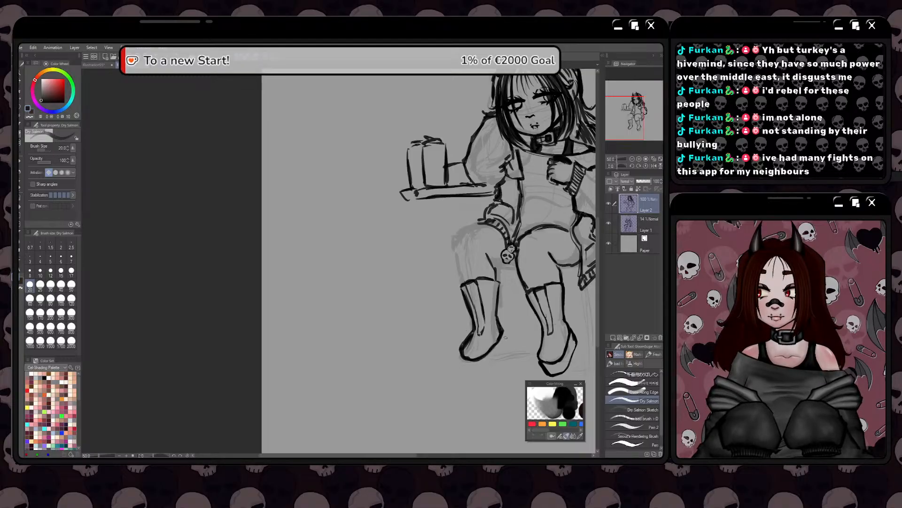
Draw a thick sole outline beneath the second boot, from the heel around to the toe
{"action": "left_click_drag", "start_coordinate": [501, 327], "coordinate": [511, 344]}
{"action": "key", "text": "ctrl+z"}
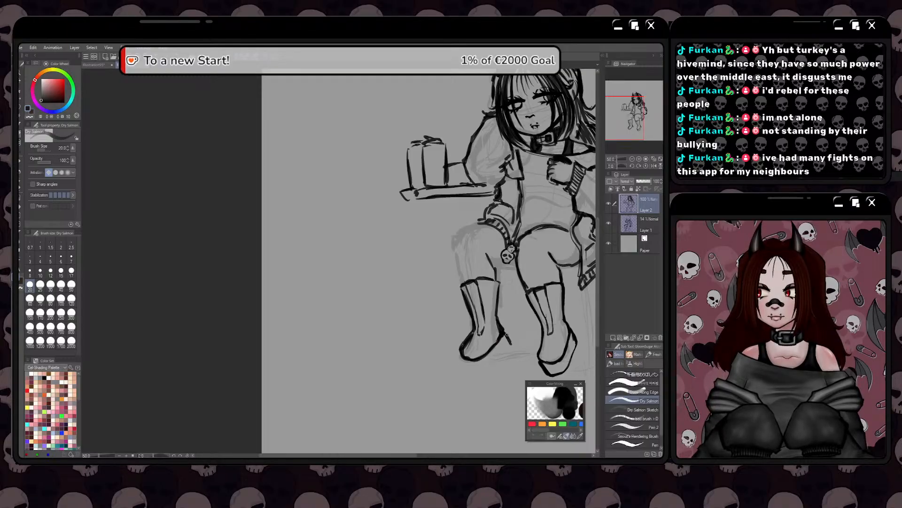
{"action": "key", "text": "ctrl+z"}
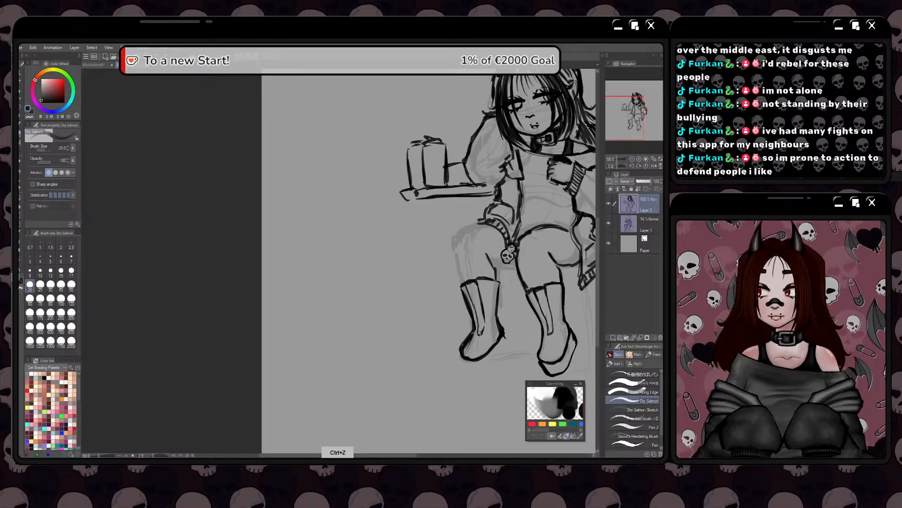
{"action": "left_click_drag", "start_coordinate": [511, 343], "coordinate": [490, 365]}
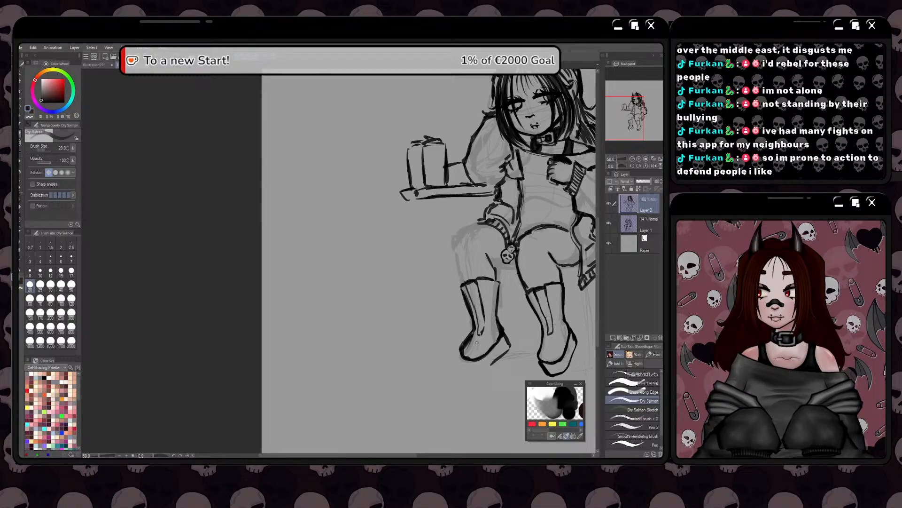
{"action": "scroll", "coordinate": [465, 360], "scroll_direction": "up", "scroll_amount": 1}
{"action": "left_click_drag", "start_coordinate": [465, 360], "coordinate": [480, 376]}
{"action": "left_click_drag", "start_coordinate": [523, 340], "coordinate": [486, 376]}
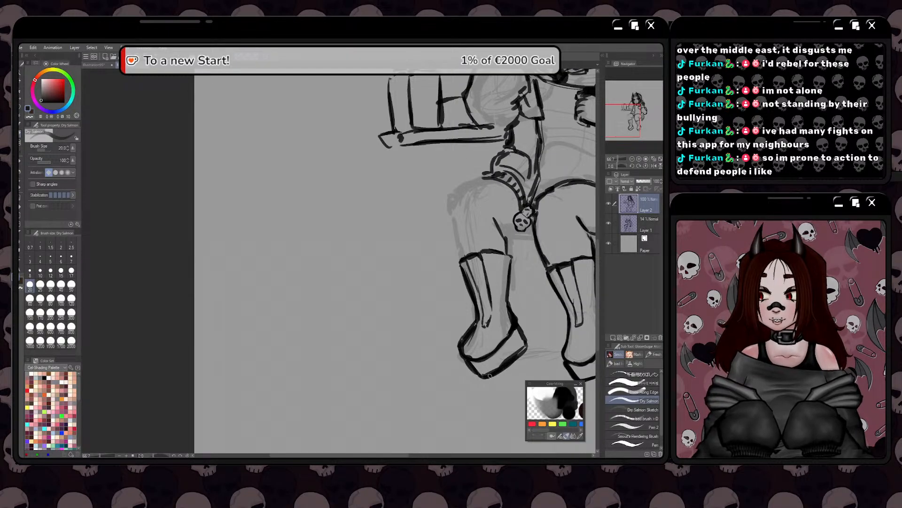
{"action": "scroll", "coordinate": [512, 343], "scroll_direction": "down", "scroll_amount": 1}
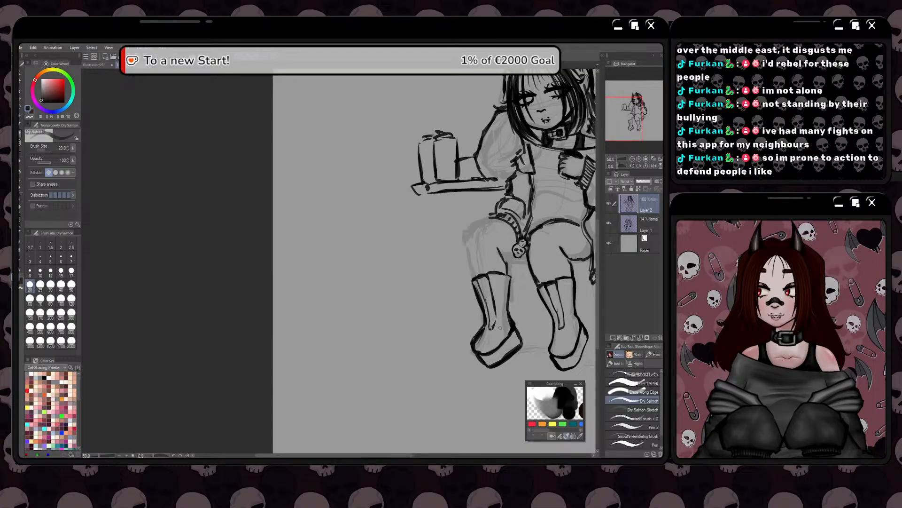
Thin the second boot's toe line with the eraser and redraw the outer corner of the shaft's upper edge
{"action": "scroll", "coordinate": [489, 352], "scroll_direction": "up", "scroll_amount": 1}
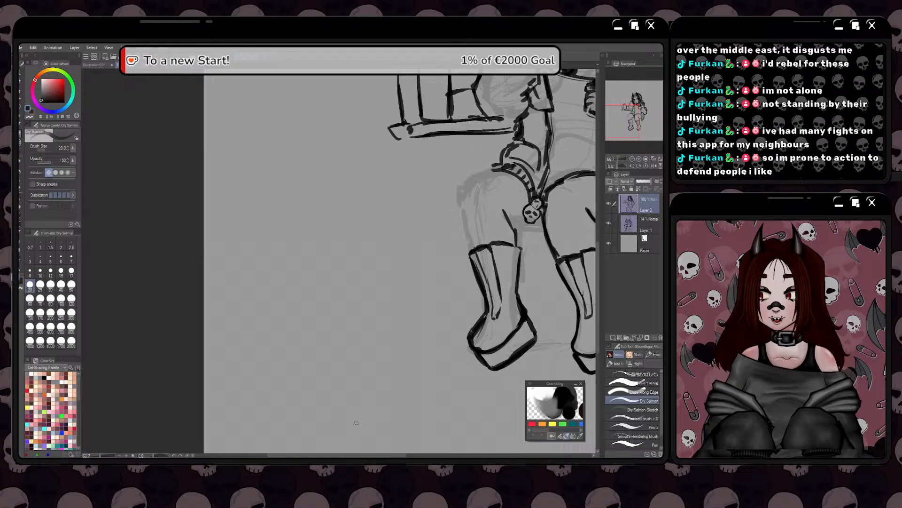
{"action": "scroll", "coordinate": [480, 329], "scroll_direction": "up", "scroll_amount": 1}
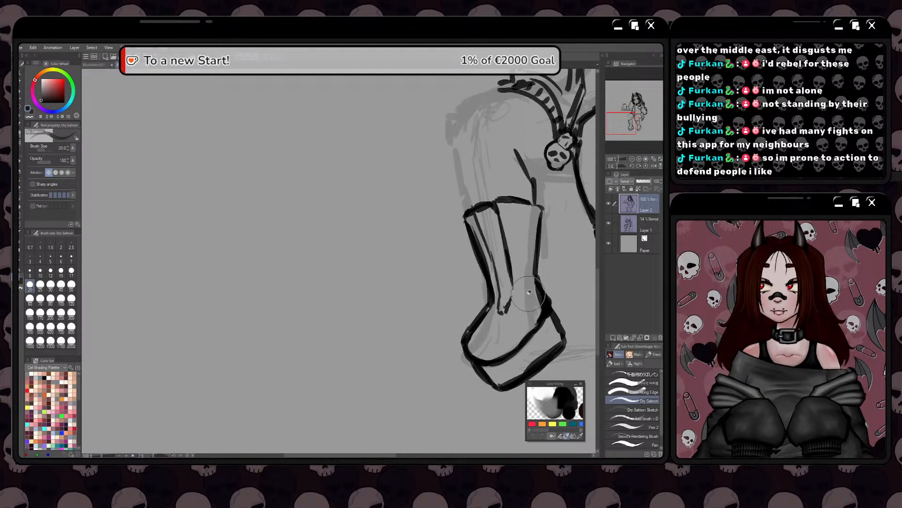
{"action": "mouse_move", "coordinate": [498, 295]}
{"action": "left_mouse_down"}
{"action": "mouse_move", "coordinate": [467, 337]}
{"action": "mouse_move", "coordinate": [495, 297]}
{"action": "left_mouse_up"}
{"action": "key", "text": "ctrl+z"}
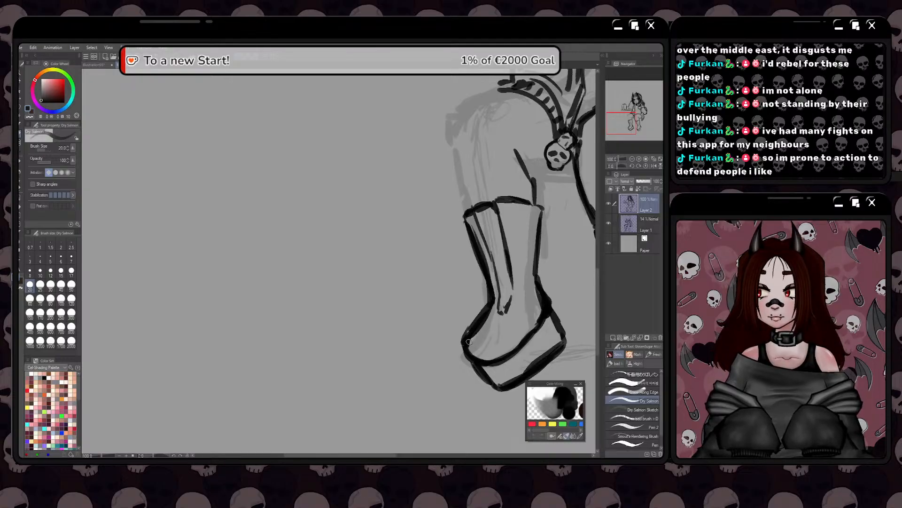
{"action": "scroll", "coordinate": [469, 341], "scroll_direction": "up", "scroll_amount": 2}
{"action": "key", "text": "e"}
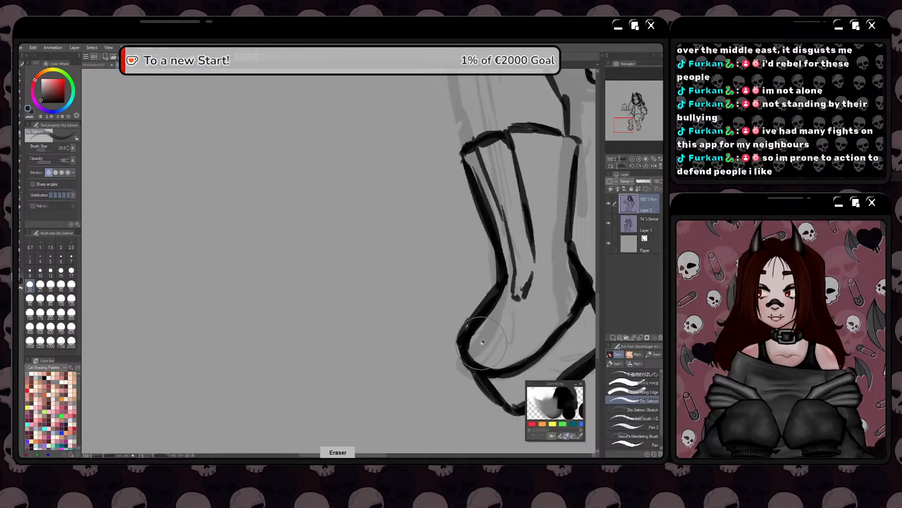
{"action": "scroll", "coordinate": [477, 338], "scroll_direction": "down", "scroll_amount": 3}
{"action": "scroll", "coordinate": [482, 328], "scroll_direction": "up", "scroll_amount": 2}
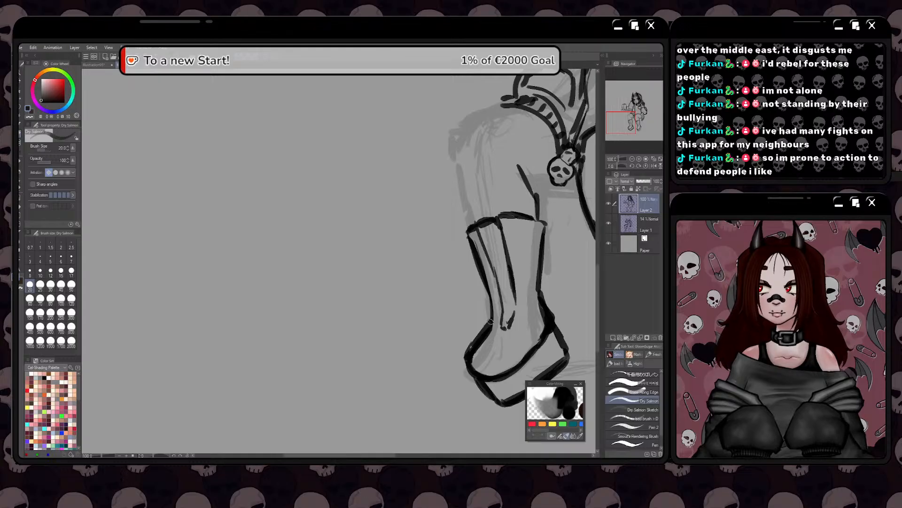
{"action": "mouse_move", "coordinate": [469, 252]}
{"action": "left_mouse_down"}
{"action": "mouse_move", "coordinate": [463, 227]}
{"action": "mouse_move", "coordinate": [502, 215]}
{"action": "left_mouse_up"}
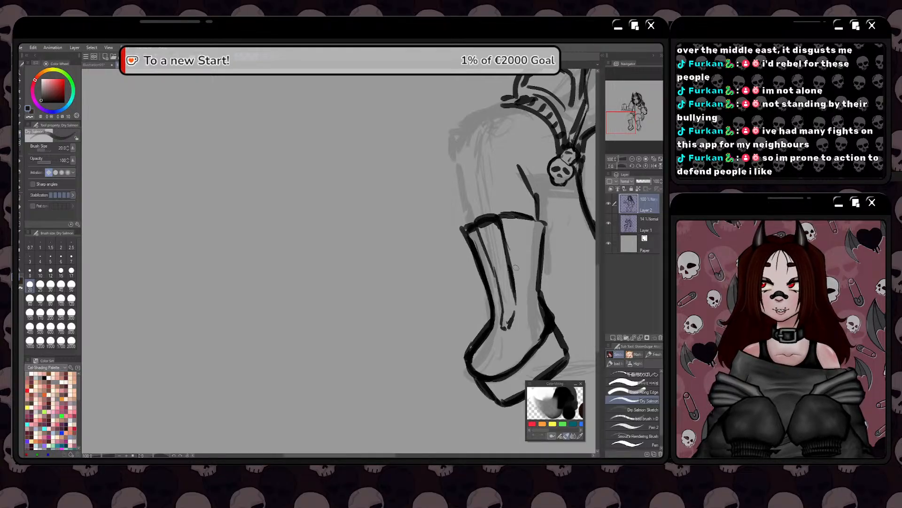
Ink the second leg's outer contour from the sleeve cuff over the knee down to the boot's upper edge
{"action": "key", "text": "space"}
{"action": "left_click_drag", "start_coordinate": [474, 323], "coordinate": [428, 334]}
{"action": "mouse_move", "coordinate": [459, 226]}
{"action": "left_mouse_down"}
{"action": "mouse_move", "coordinate": [495, 231]}
{"action": "mouse_move", "coordinate": [473, 224]}
{"action": "mouse_move", "coordinate": [495, 232]}
{"action": "mouse_move", "coordinate": [495, 264]}
{"action": "mouse_move", "coordinate": [497, 234]}
{"action": "left_mouse_up"}
{"action": "key", "text": "ctrl+z"}
{"action": "scroll", "coordinate": [463, 210], "scroll_direction": "down", "scroll_amount": 2}
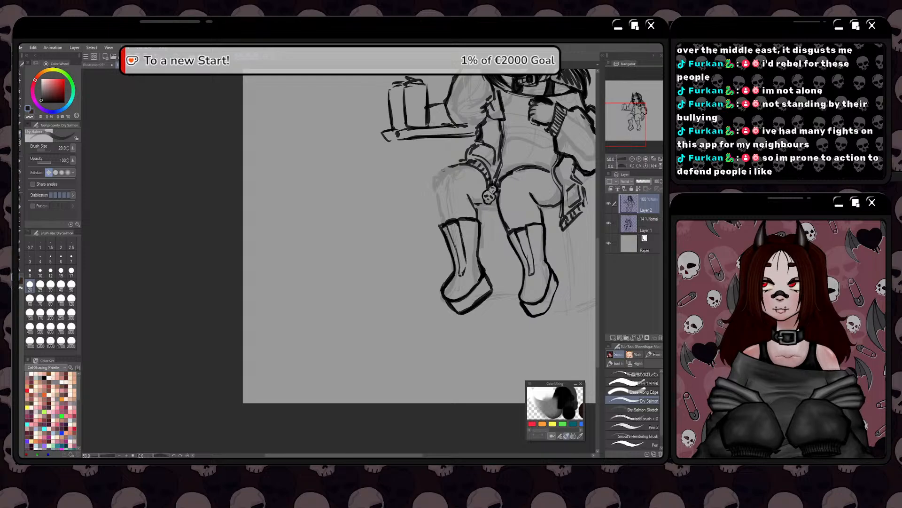
{"action": "mouse_move", "coordinate": [452, 165]}
{"action": "left_mouse_down"}
{"action": "mouse_move", "coordinate": [435, 179]}
{"action": "mouse_move", "coordinate": [436, 192]}
{"action": "left_mouse_up"}
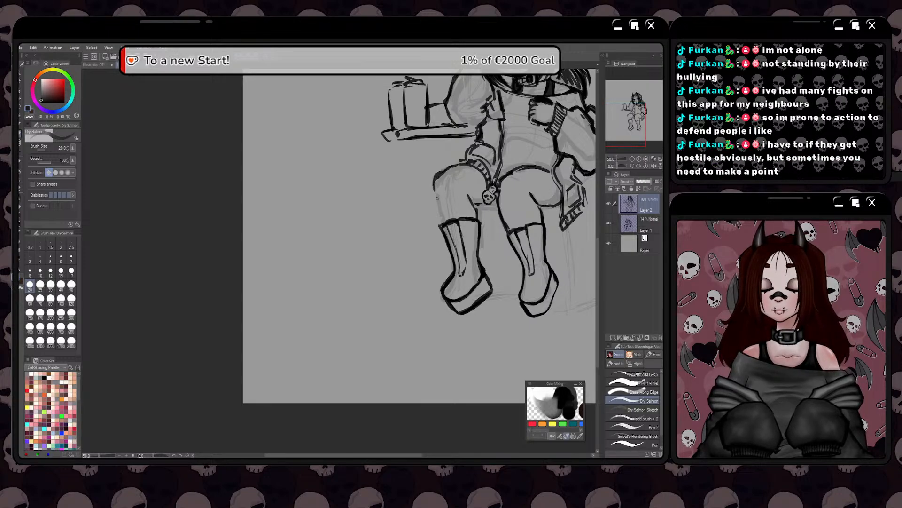
{"action": "key", "text": "ctrl+z"}
{"action": "key", "text": "ctrl+z"}
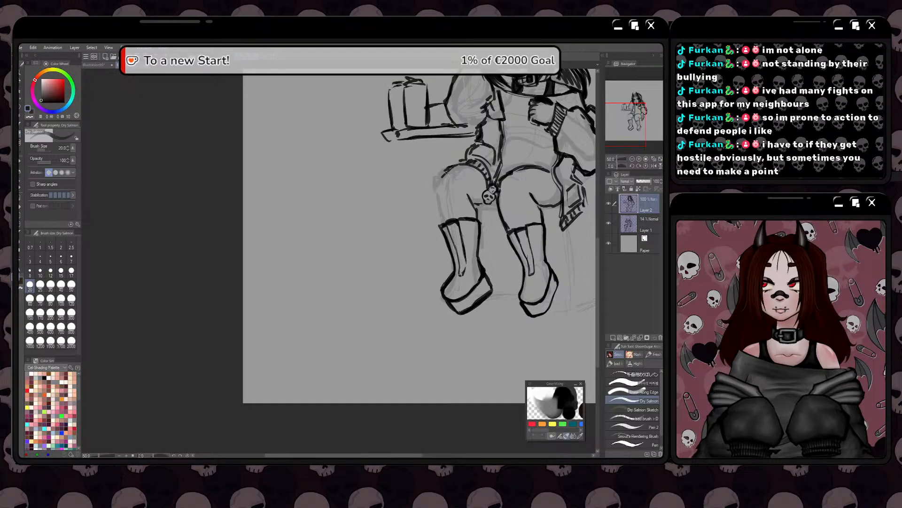
{"action": "mouse_move", "coordinate": [445, 176]}
{"action": "left_mouse_down"}
{"action": "mouse_move", "coordinate": [443, 223]}
{"action": "mouse_move", "coordinate": [475, 210]}
{"action": "mouse_move", "coordinate": [480, 264]}
{"action": "left_mouse_up"}
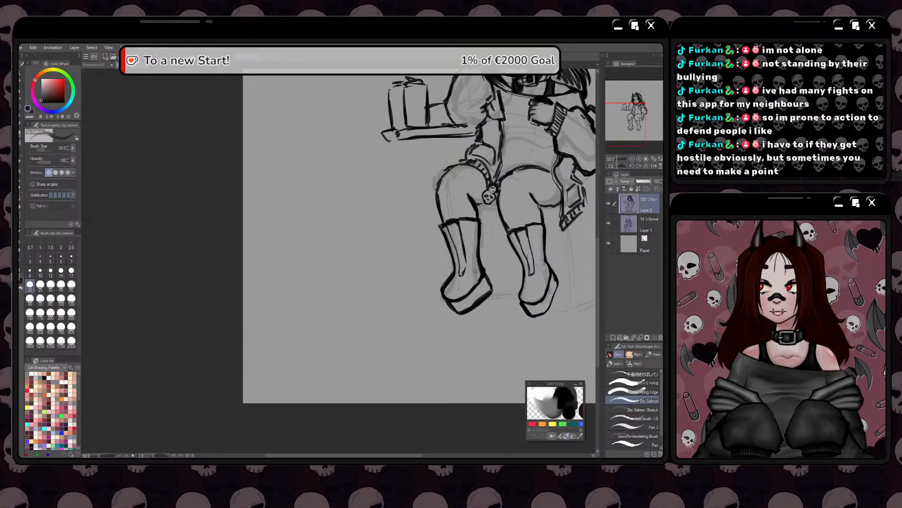
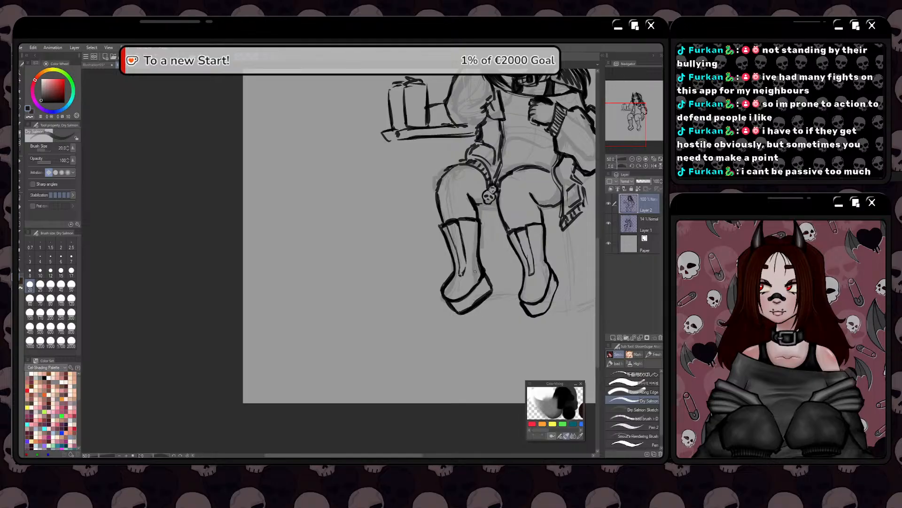
Close the lower ends of the boots' front panels and ink criss-cross lacing down both boots
{"action": "left_click_drag", "start_coordinate": [528, 272], "coordinate": [535, 273]}
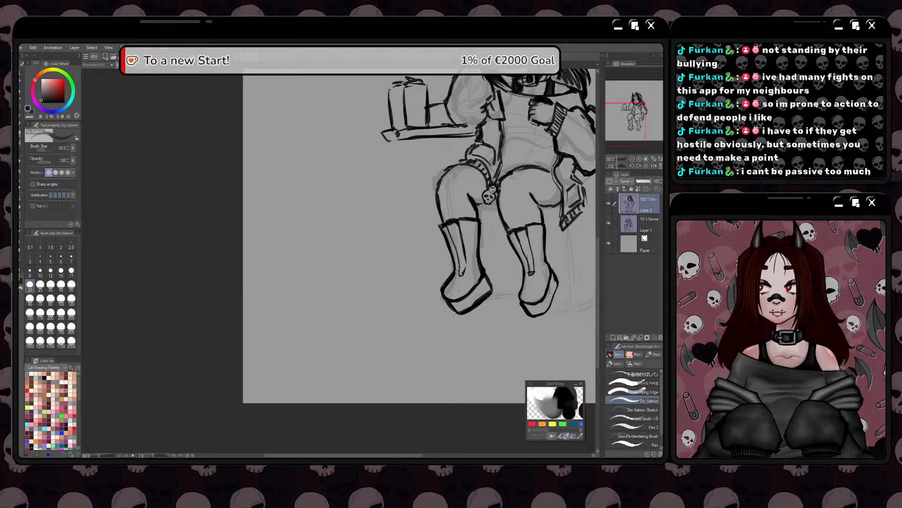
{"action": "left_click_drag", "start_coordinate": [456, 274], "coordinate": [465, 271]}
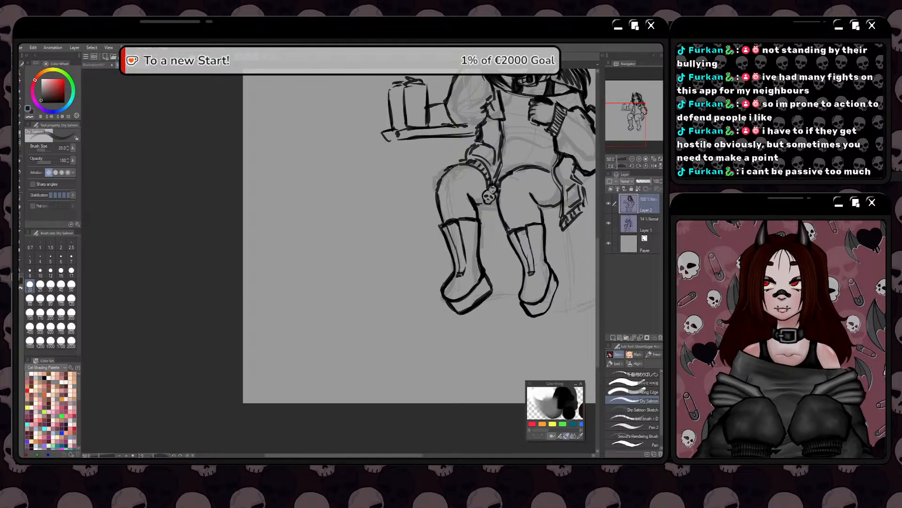
{"action": "mouse_move", "coordinate": [518, 233]}
{"action": "left_mouse_down"}
{"action": "mouse_move", "coordinate": [530, 229]}
{"action": "mouse_move", "coordinate": [528, 243]}
{"action": "mouse_move", "coordinate": [513, 242]}
{"action": "mouse_move", "coordinate": [534, 250]}
{"action": "mouse_move", "coordinate": [536, 266]}
{"action": "mouse_move", "coordinate": [524, 268]}
{"action": "mouse_move", "coordinate": [532, 273]}
{"action": "left_mouse_up"}
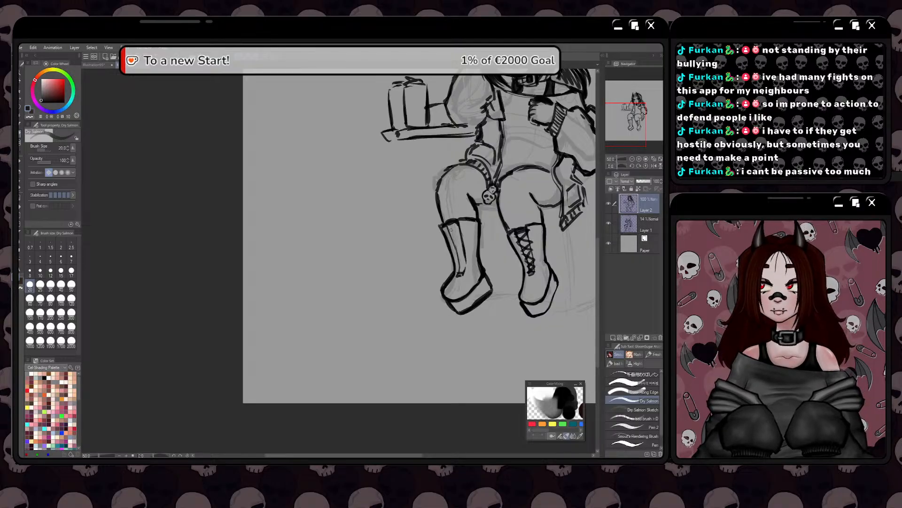
{"action": "mouse_move", "coordinate": [461, 222]}
{"action": "left_mouse_down"}
{"action": "mouse_move", "coordinate": [460, 236]}
{"action": "mouse_move", "coordinate": [445, 236]}
{"action": "left_mouse_up"}
{"action": "mouse_move", "coordinate": [448, 231]}
{"action": "left_mouse_down"}
{"action": "mouse_move", "coordinate": [465, 239]}
{"action": "mouse_move", "coordinate": [451, 247]}
{"action": "mouse_move", "coordinate": [464, 253]}
{"action": "mouse_move", "coordinate": [450, 255]}
{"action": "mouse_move", "coordinate": [457, 275]}
{"action": "left_mouse_up"}
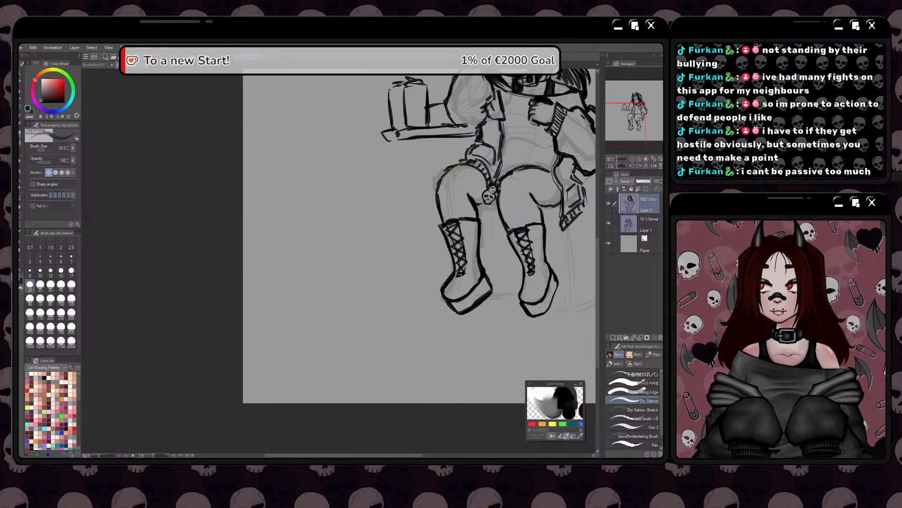
Lasso the first leg with its boot, shift it slightly inward towards the second leg, and clear the selection
{"action": "mouse_move", "coordinate": [409, 253]}
{"action": "left_mouse_down"}
{"action": "mouse_move", "coordinate": [399, 256]}
{"action": "mouse_move", "coordinate": [381, 318]}
{"action": "mouse_move", "coordinate": [384, 339]}
{"action": "left_mouse_up"}
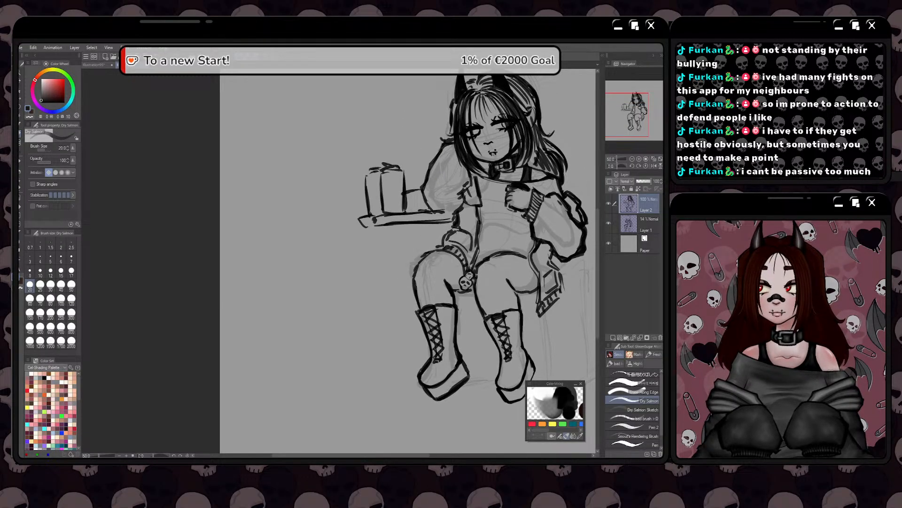
{"action": "scroll", "coordinate": [435, 249], "scroll_direction": "down", "scroll_amount": 1}
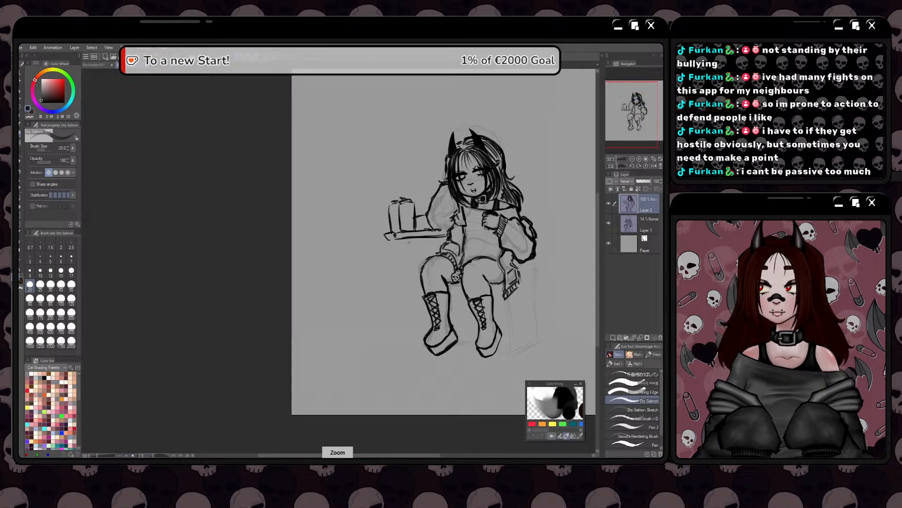
{"action": "left_click_drag", "start_coordinate": [490, 282], "coordinate": [502, 284]}
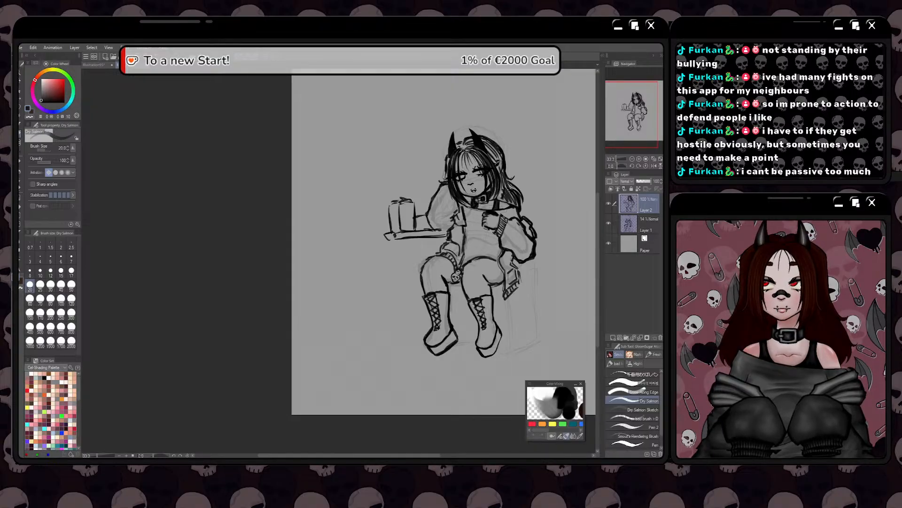
{"action": "key", "text": "m"}
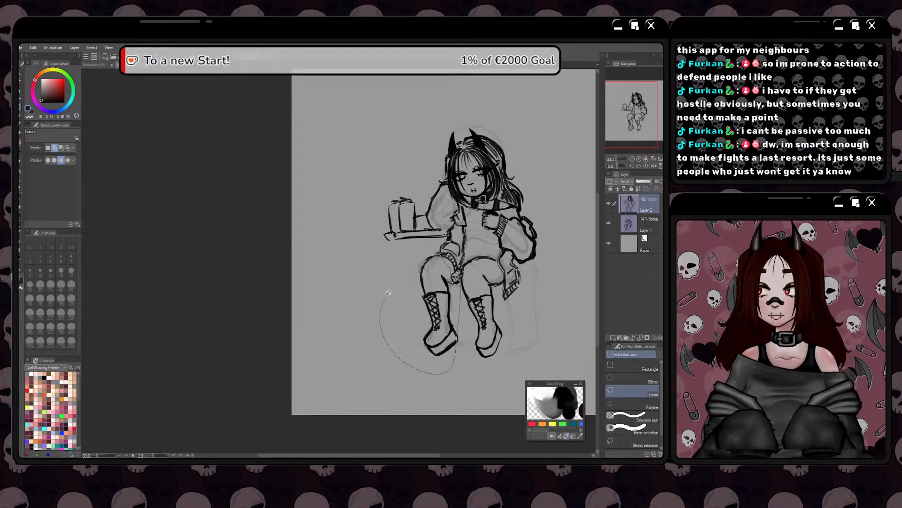
{"action": "left_click_drag", "start_coordinate": [389, 293], "coordinate": [435, 256]}
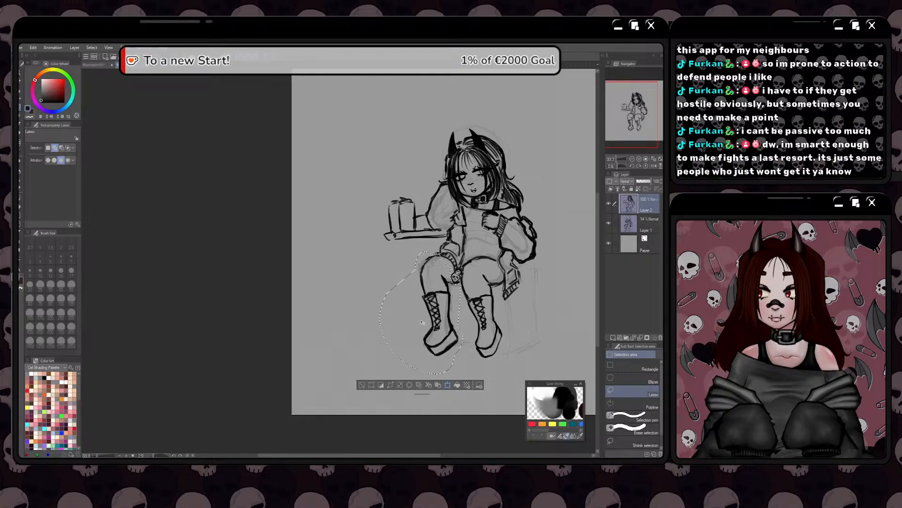
{"action": "key", "text": "ctrl+t"}
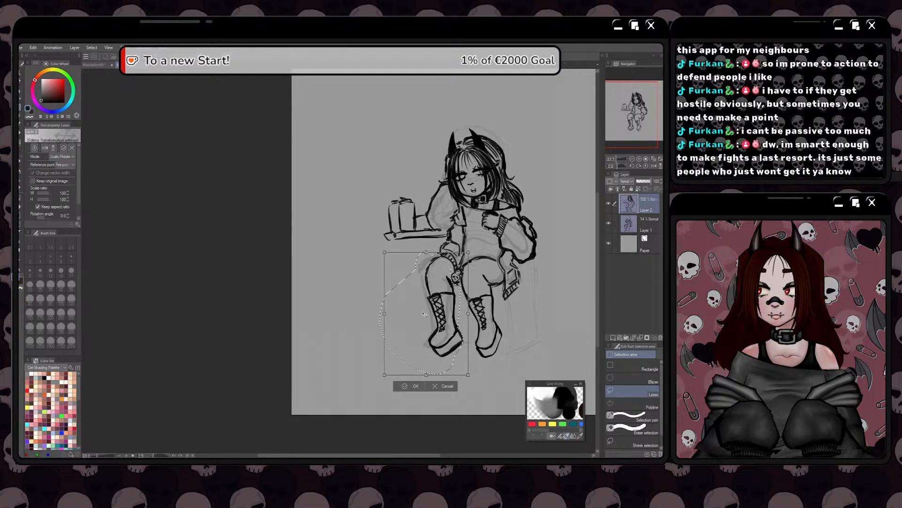
{"action": "left_click_drag", "start_coordinate": [424, 314], "coordinate": [420, 318]}
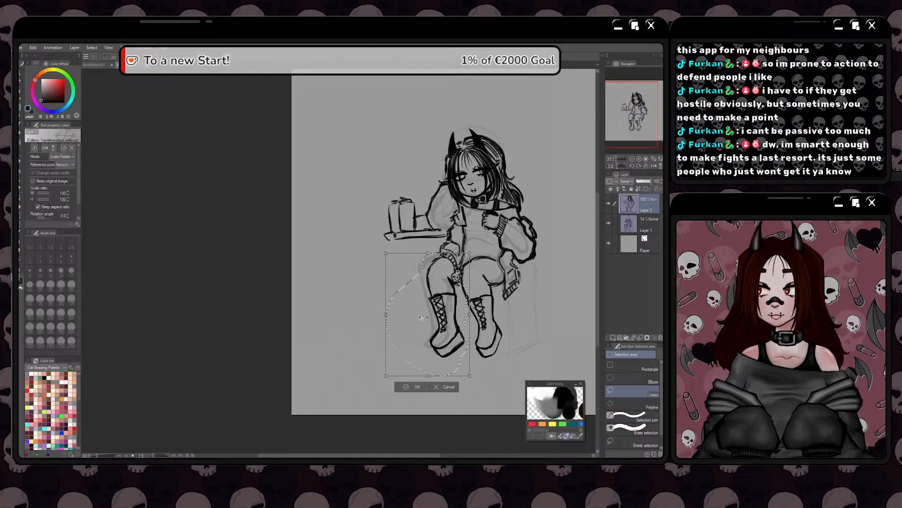
{"action": "left_click", "coordinate": [400, 388]}
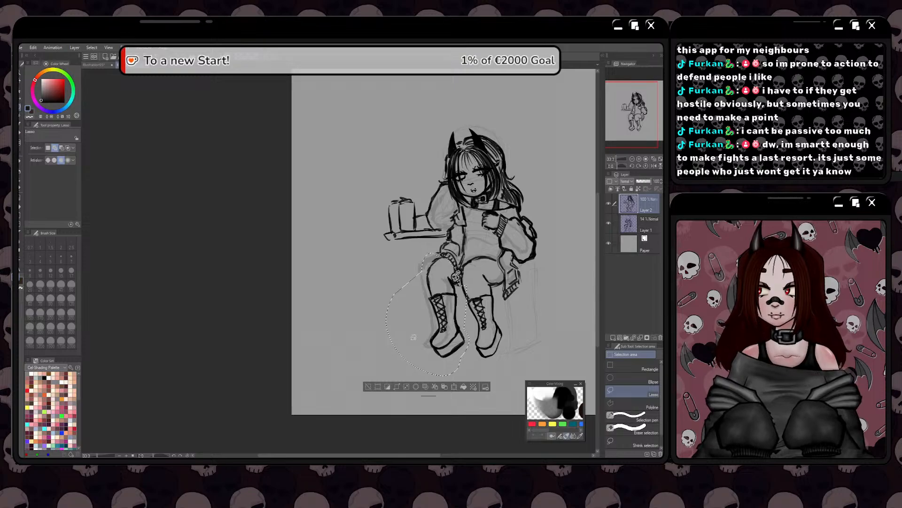
{"action": "left_click", "coordinate": [368, 386]}
Lasso both lower legs and boots, shorten them slightly in height with Free Transform, and clear the selection
{"action": "mouse_move", "coordinate": [410, 273]}
{"action": "left_mouse_down"}
{"action": "mouse_move", "coordinate": [470, 273]}
{"action": "mouse_move", "coordinate": [495, 284]}
{"action": "mouse_move", "coordinate": [513, 348]}
{"action": "mouse_move", "coordinate": [395, 369]}
{"action": "mouse_move", "coordinate": [387, 332]}
{"action": "left_mouse_up"}
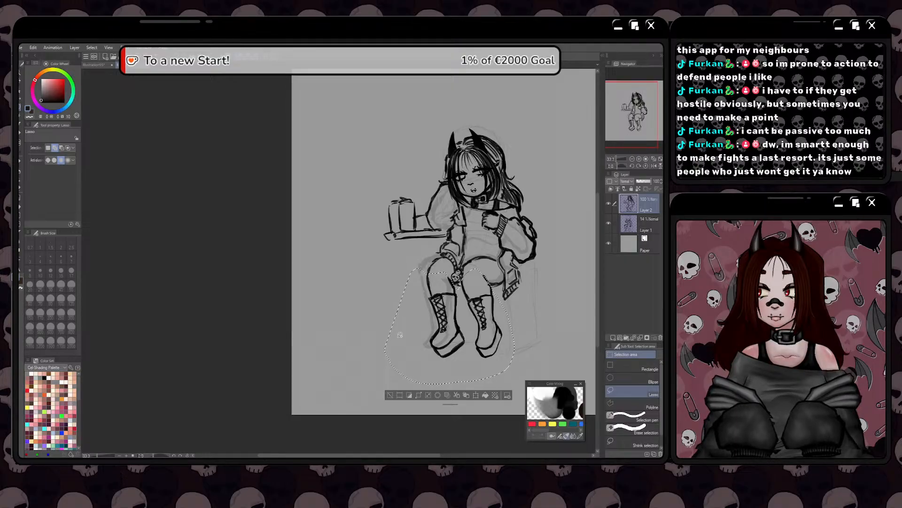
{"action": "key", "text": "ctrl+t"}
{"action": "right_click", "coordinate": [474, 349]}
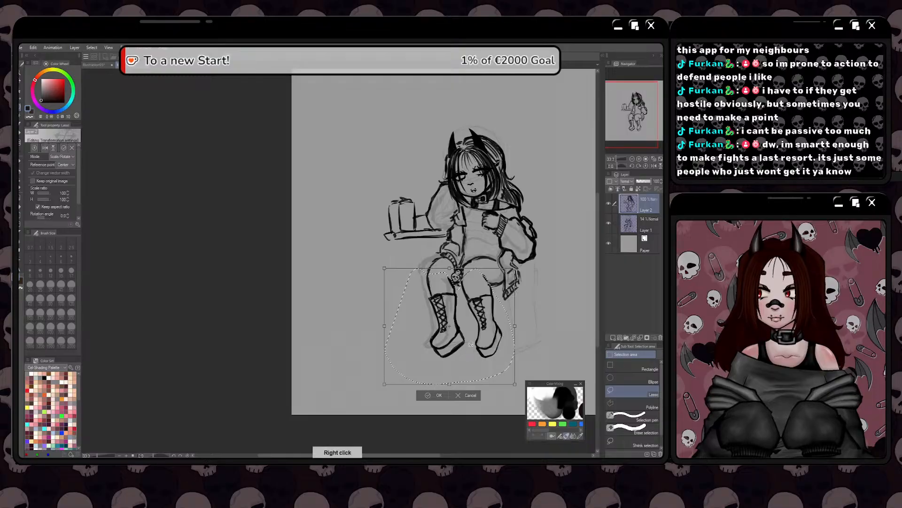
{"action": "left_click", "coordinate": [476, 395]}
{"action": "right_click", "coordinate": [465, 347]}
{"action": "key", "text": "Escape"}
{"action": "key", "text": "Escape"}
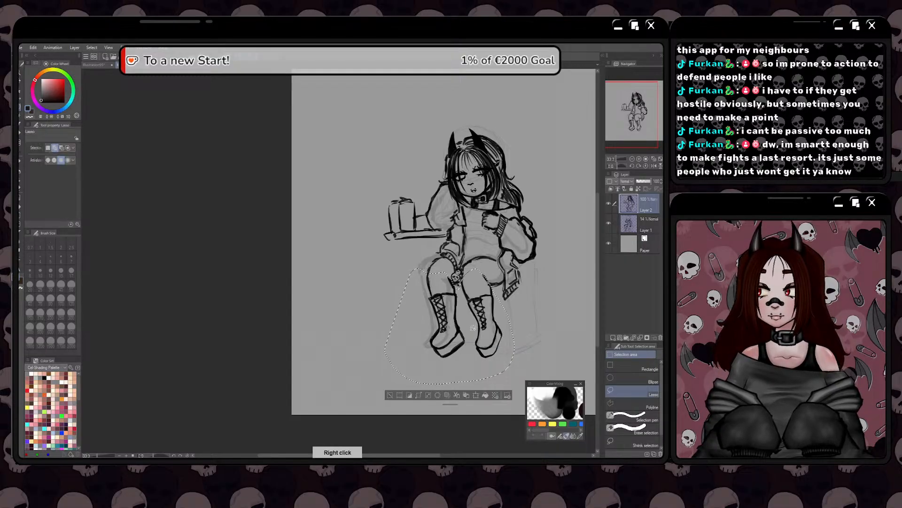
{"action": "left_click", "coordinate": [475, 395]}
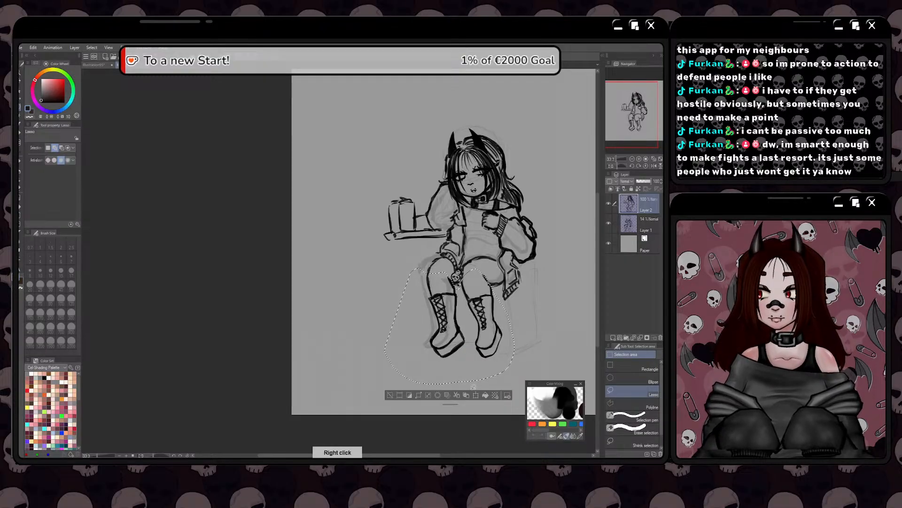
{"action": "right_click", "coordinate": [459, 363]}
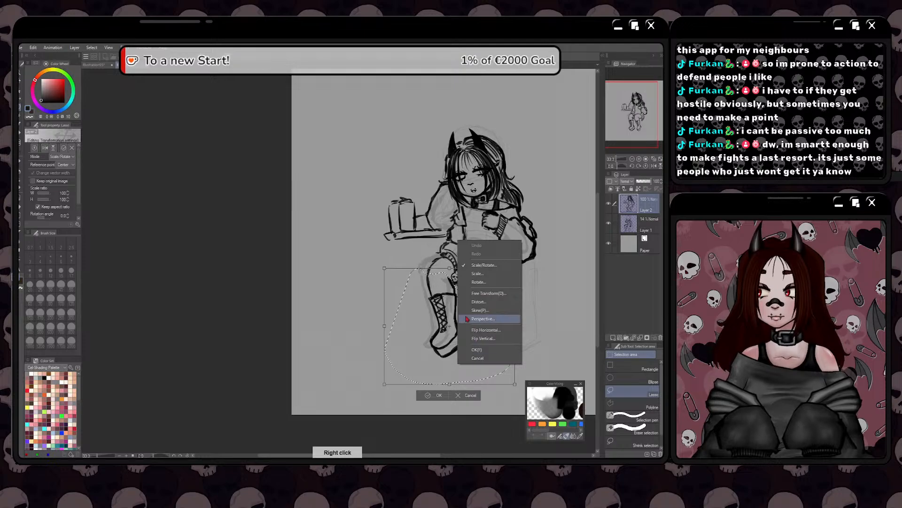
{"action": "left_click", "coordinate": [483, 319]}
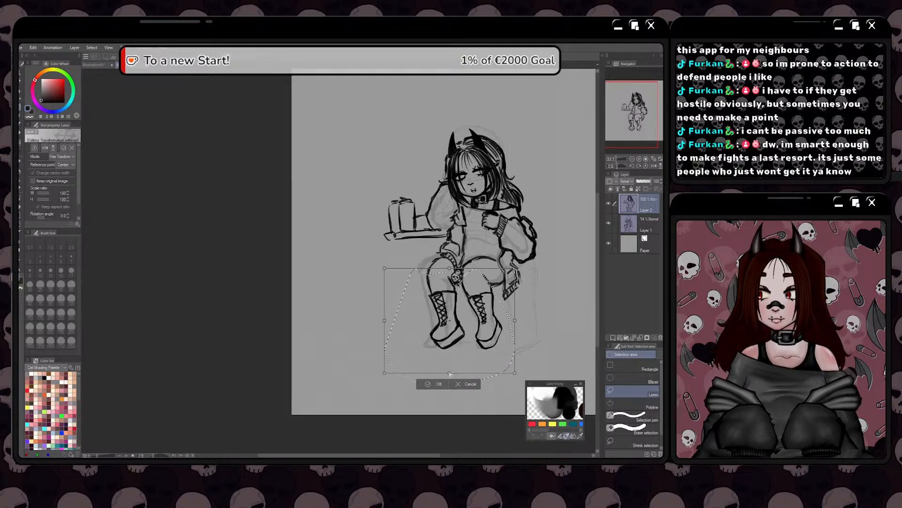
{"action": "left_click_drag", "start_coordinate": [449, 373], "coordinate": [450, 371]}
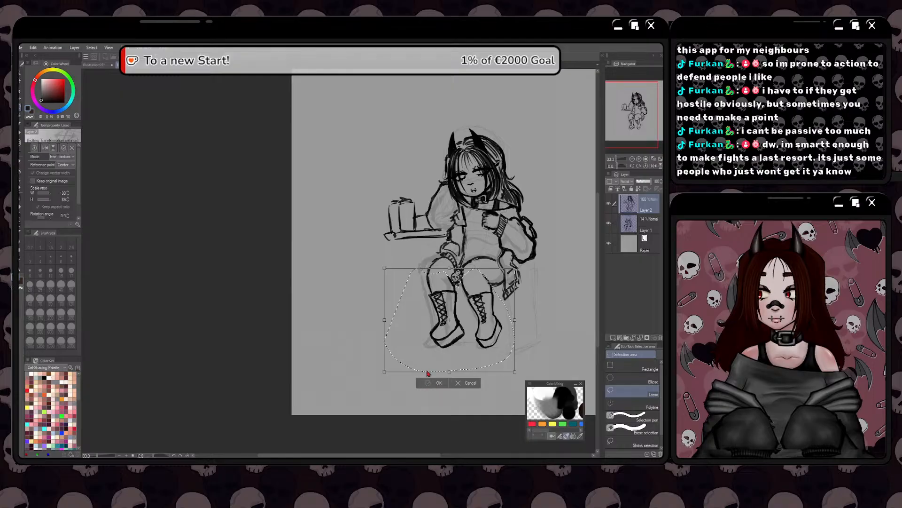
{"action": "left_click", "coordinate": [436, 382]}
{"action": "left_click", "coordinate": [390, 382]}
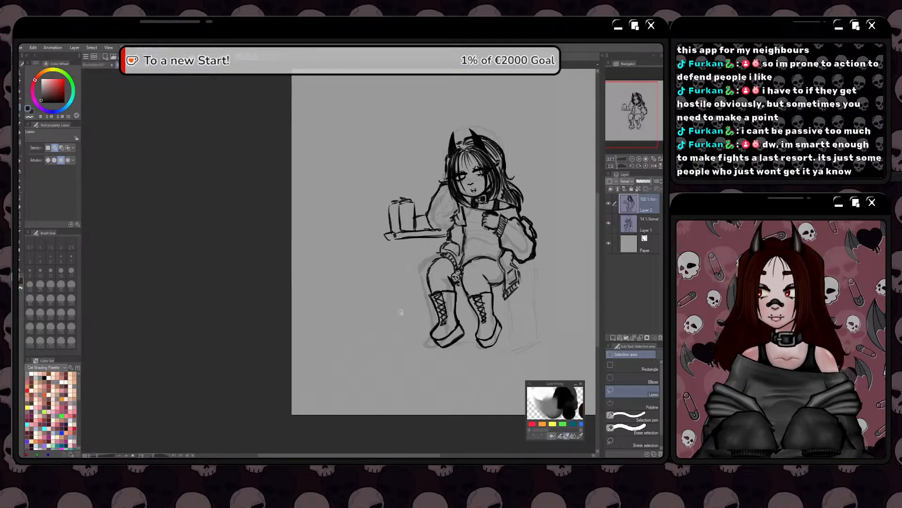
Lasso the upper body with the tabletop objects, compress it slightly in height with Free Transform, and clear the selection
{"action": "mouse_move", "coordinate": [399, 257]}
{"action": "left_mouse_down"}
{"action": "mouse_move", "coordinate": [484, 250]}
{"action": "mouse_move", "coordinate": [538, 275]}
{"action": "mouse_move", "coordinate": [441, 88]}
{"action": "mouse_move", "coordinate": [399, 256]}
{"action": "left_mouse_up"}
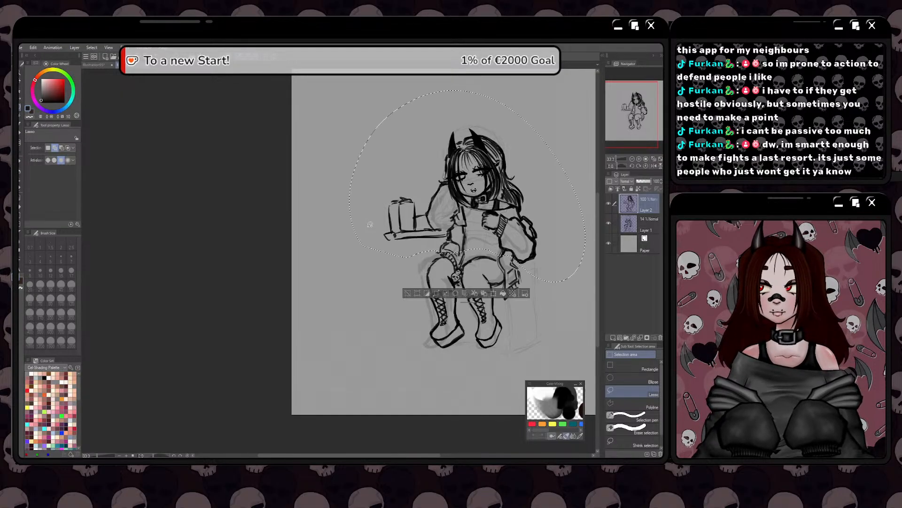
{"action": "left_click", "coordinate": [486, 297]}
{"action": "right_click", "coordinate": [467, 241]}
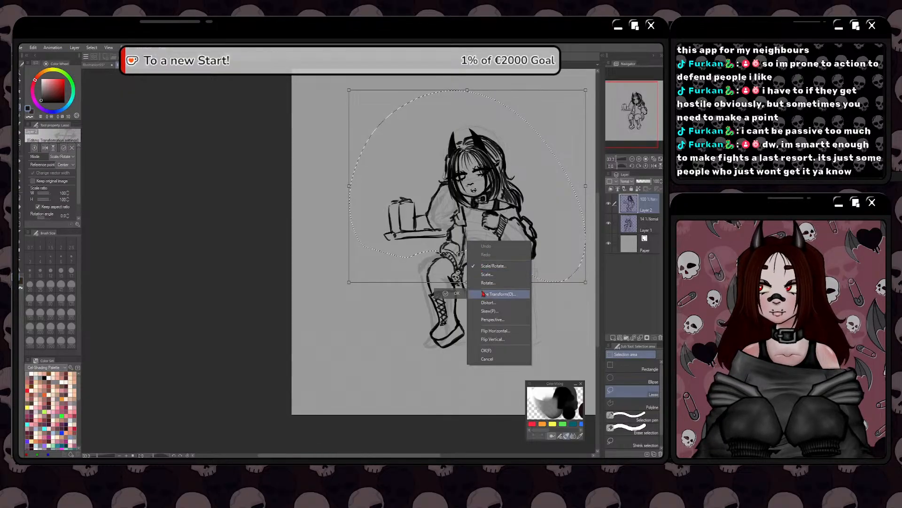
{"action": "left_click", "coordinate": [498, 294]}
{"action": "left_click_drag", "start_coordinate": [467, 93], "coordinate": [467, 95]}
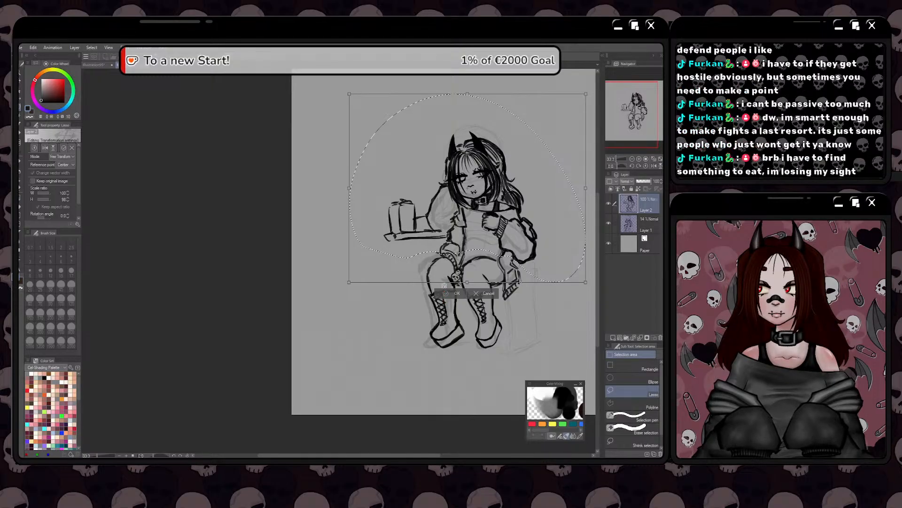
{"action": "left_click", "coordinate": [444, 291]}
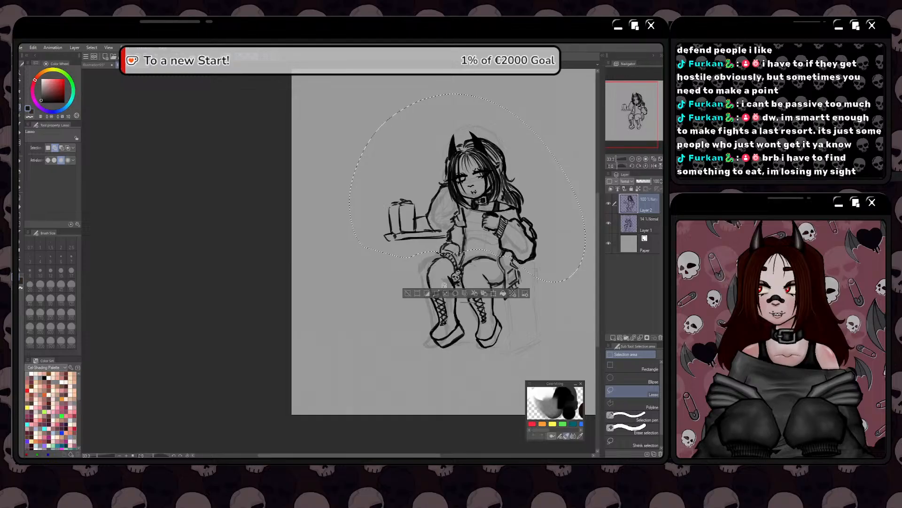
{"action": "key", "text": "ctrl+z"}
{"action": "key", "text": "ctrl+z"}
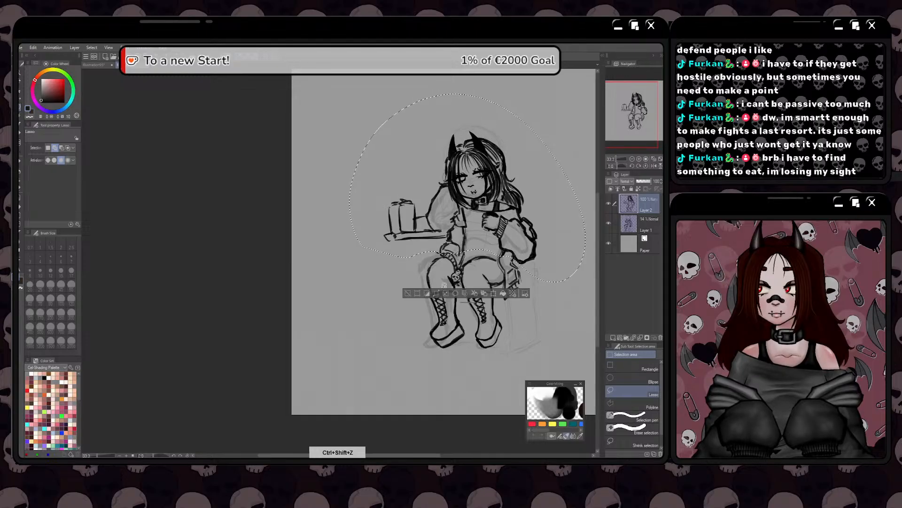
{"action": "left_click", "coordinate": [407, 294]}
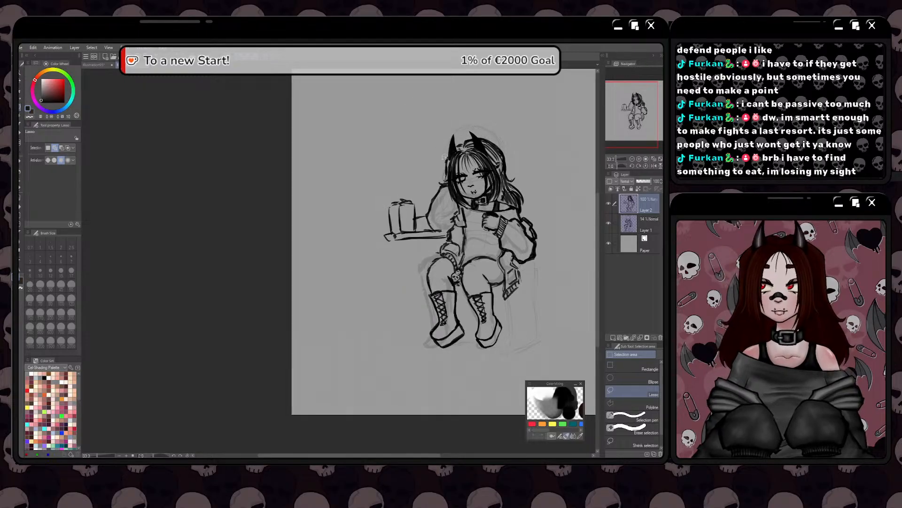
Lasso the head and horns, enlarge them slightly with Free Transform, and clear the selection
{"action": "mouse_move", "coordinate": [436, 171]}
{"action": "left_mouse_down"}
{"action": "mouse_move", "coordinate": [455, 200]}
{"action": "mouse_move", "coordinate": [517, 205]}
{"action": "mouse_move", "coordinate": [460, 112]}
{"action": "mouse_move", "coordinate": [435, 162]}
{"action": "left_mouse_up"}
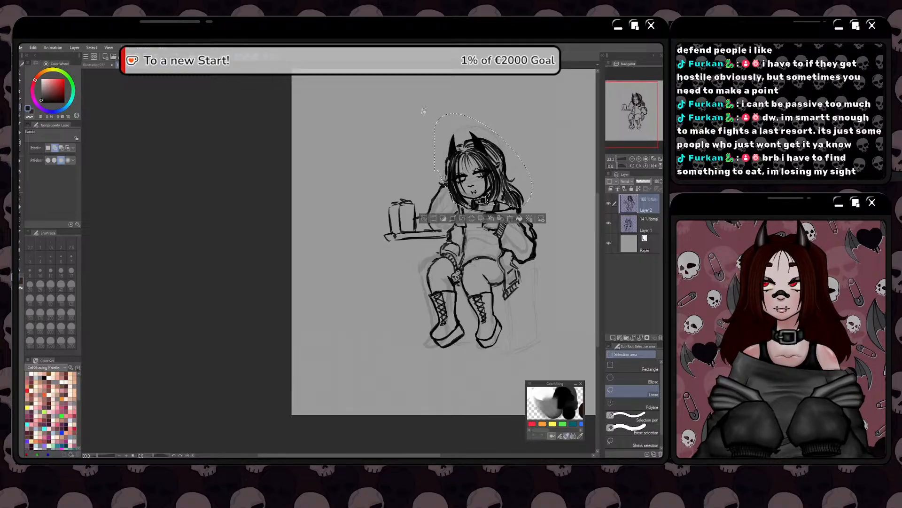
{"action": "left_click", "coordinate": [510, 219]}
{"action": "right_click", "coordinate": [479, 190]}
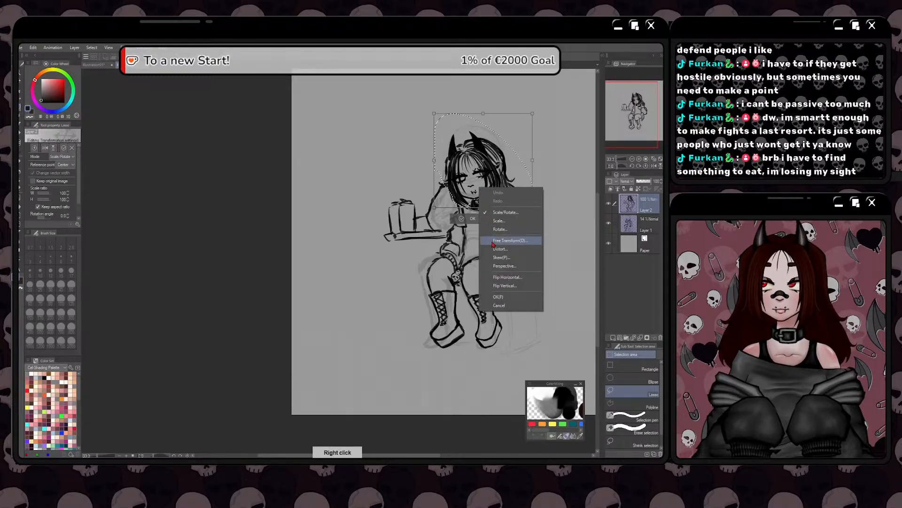
{"action": "left_click", "coordinate": [494, 242]}
{"action": "left_click_drag", "start_coordinate": [482, 113], "coordinate": [432, 111]}
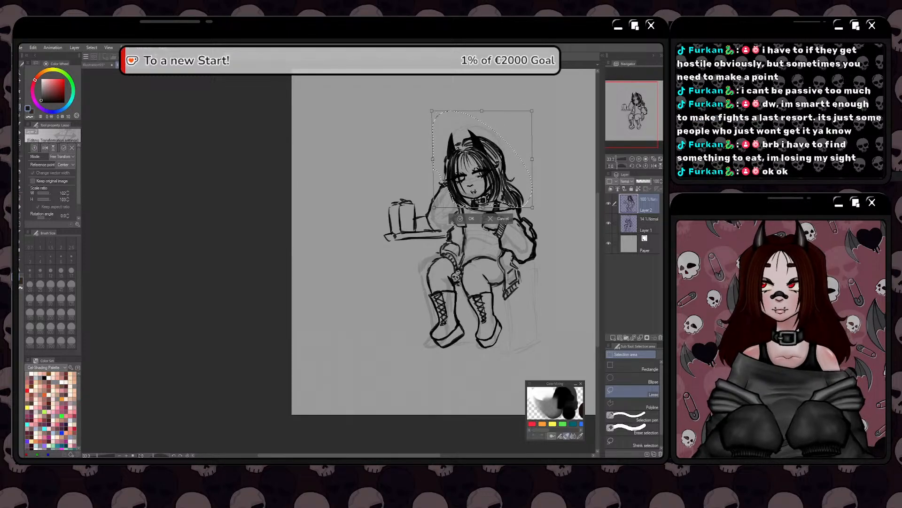
{"action": "left_click", "coordinate": [461, 219]}
{"action": "left_click", "coordinate": [422, 218]}
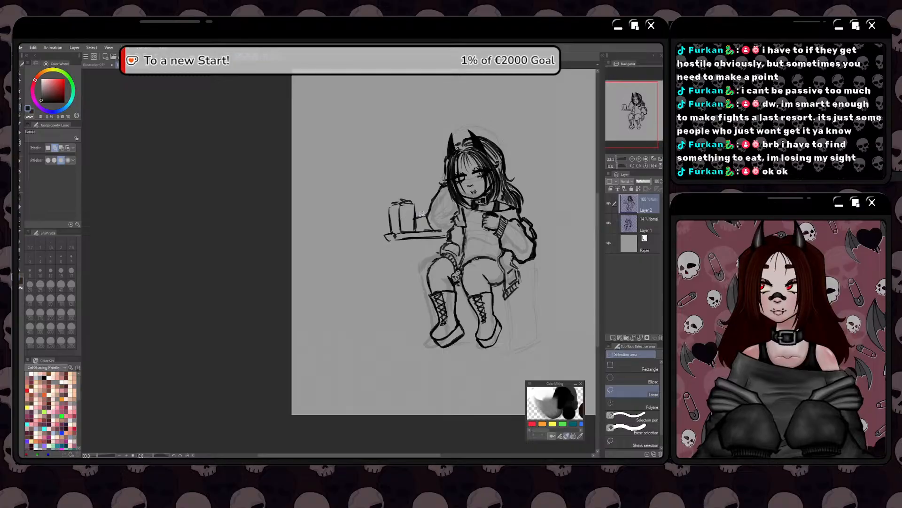
Draw the chair's base and dark round wheels beneath and beside the boots with the Dry Salmon brush
{"action": "key", "text": "space"}
{"action": "left_click_drag", "start_coordinate": [343, 298], "coordinate": [310, 298]}
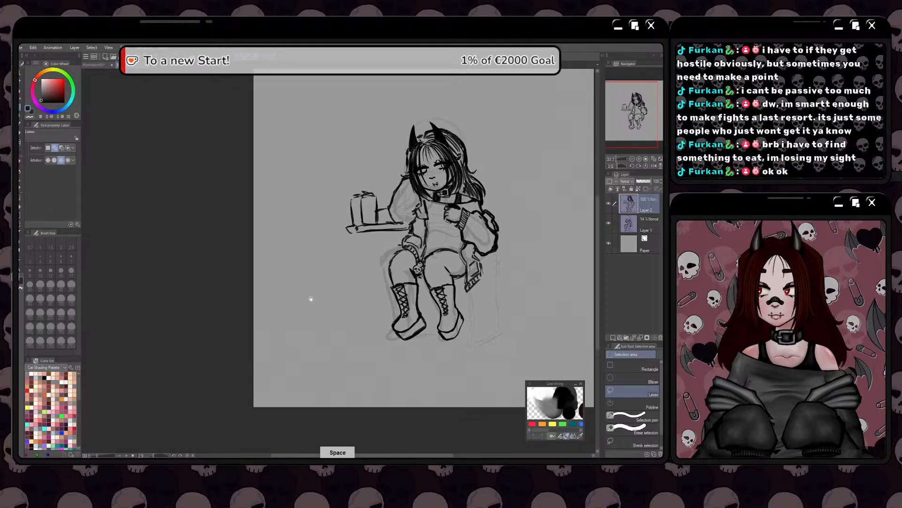
{"action": "left_click_drag", "start_coordinate": [316, 255], "coordinate": [295, 264]}
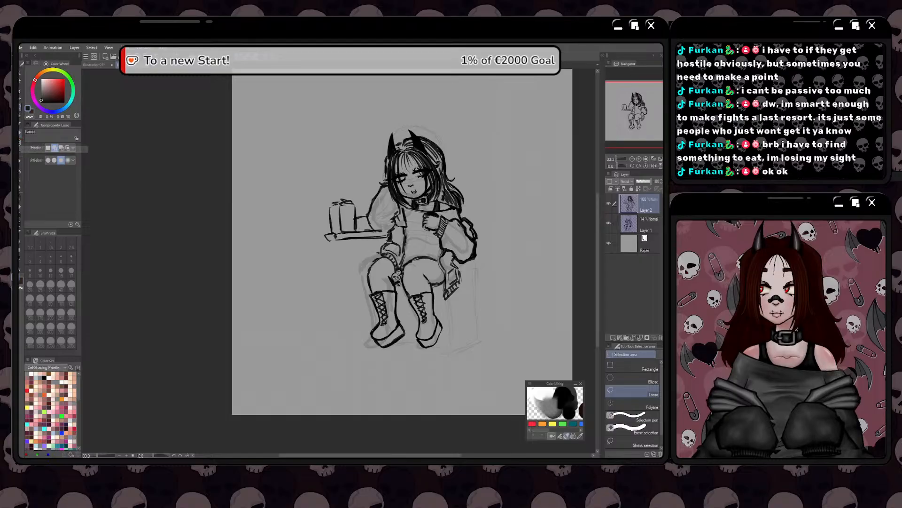
{"action": "left_click", "coordinate": [20, 134]}
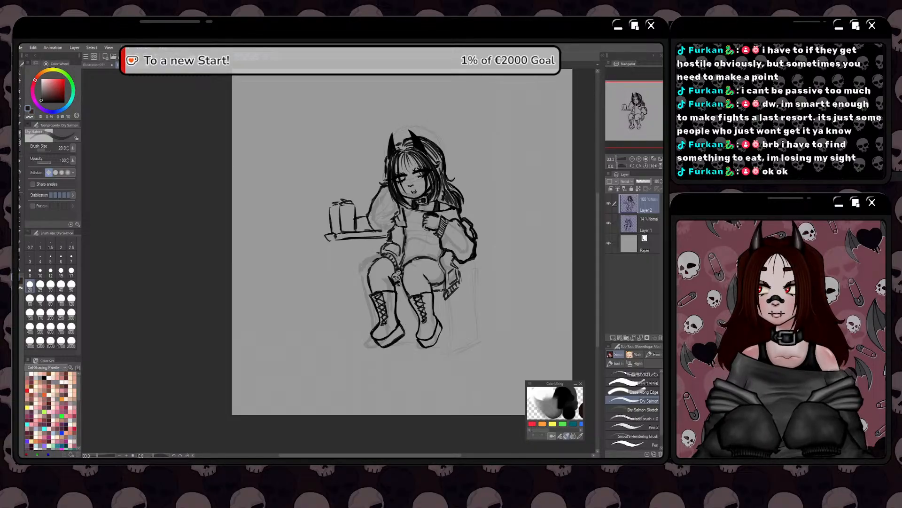
{"action": "left_click_drag", "start_coordinate": [394, 289], "coordinate": [404, 292]}
{"action": "mouse_move", "coordinate": [397, 285]}
{"action": "left_mouse_down"}
{"action": "mouse_move", "coordinate": [437, 286]}
{"action": "mouse_move", "coordinate": [413, 312]}
{"action": "mouse_move", "coordinate": [406, 344]}
{"action": "mouse_move", "coordinate": [418, 346]}
{"action": "mouse_move", "coordinate": [407, 352]}
{"action": "mouse_move", "coordinate": [456, 346]}
{"action": "mouse_move", "coordinate": [401, 331]}
{"action": "left_mouse_up"}
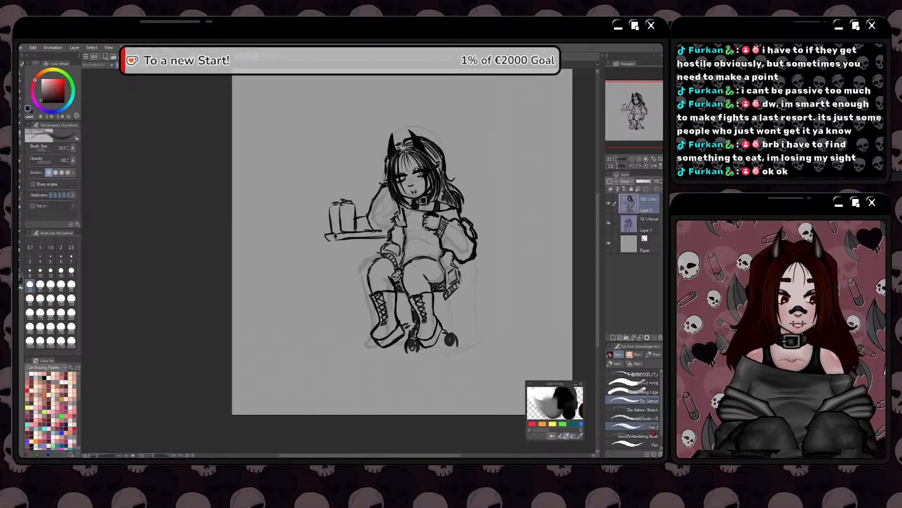
Refine the thigh and shorts lines with shading strokes, and draw a long curved tail with a pointed tip beside the chair
{"action": "key", "text": "e"}
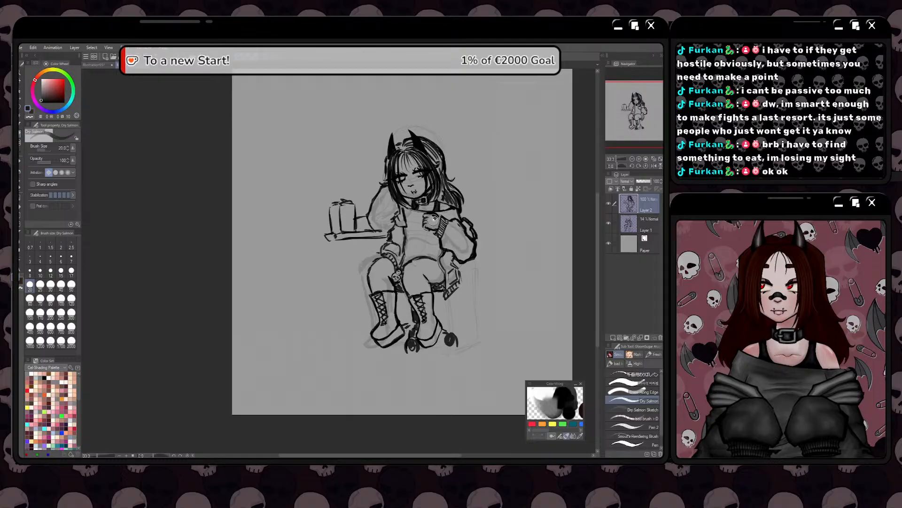
{"action": "key", "text": "e"}
{"action": "key", "text": "e"}
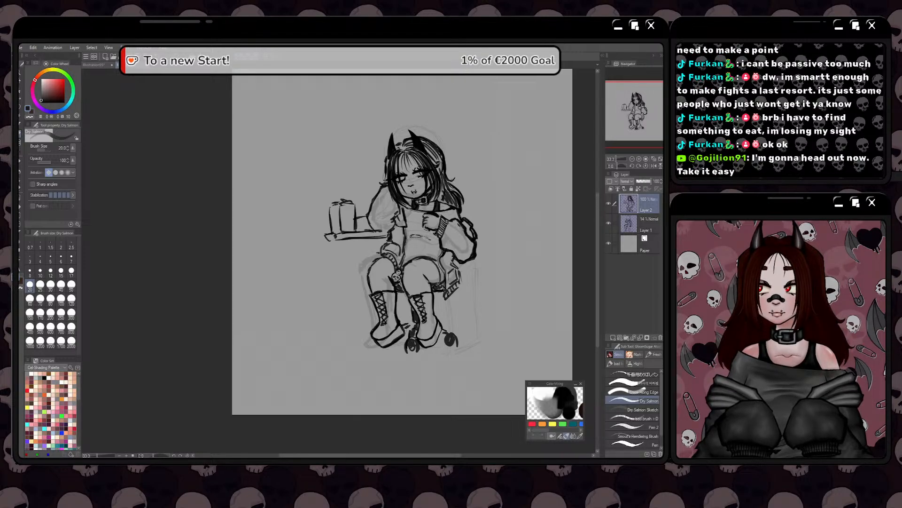
{"action": "mouse_move", "coordinate": [432, 260]}
{"action": "left_mouse_down"}
{"action": "mouse_move", "coordinate": [435, 284]}
{"action": "mouse_move", "coordinate": [439, 269]}
{"action": "mouse_move", "coordinate": [419, 258]}
{"action": "mouse_move", "coordinate": [437, 261]}
{"action": "mouse_move", "coordinate": [424, 251]}
{"action": "left_mouse_up"}
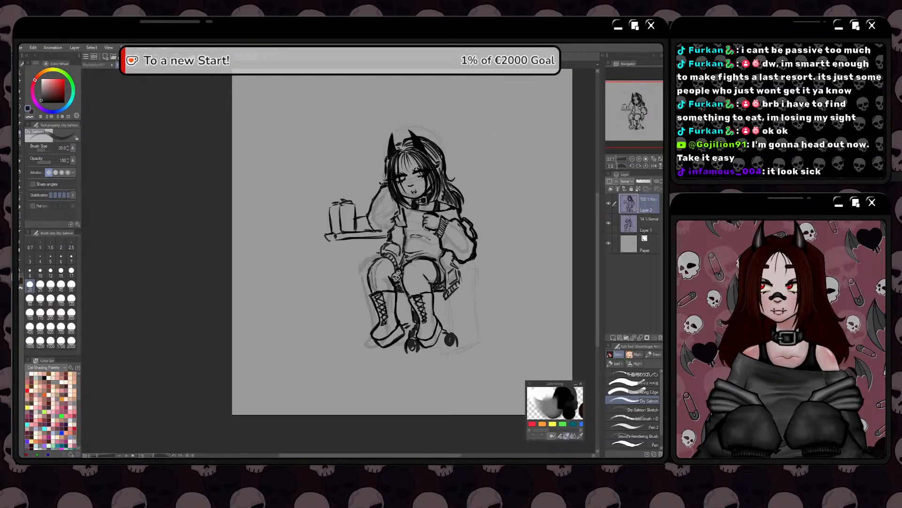
{"action": "mouse_move", "coordinate": [473, 284]}
{"action": "left_mouse_down"}
{"action": "mouse_move", "coordinate": [467, 341]}
{"action": "mouse_move", "coordinate": [483, 298]}
{"action": "left_mouse_up"}
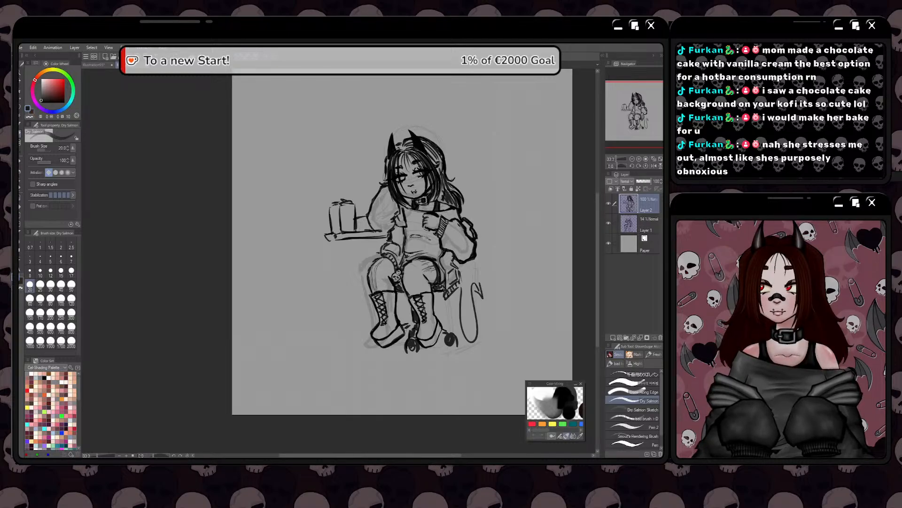
{"action": "key", "text": "ctrl+t"}
{"action": "left_click_drag", "start_coordinate": [356, 263], "coordinate": [455, 390]}
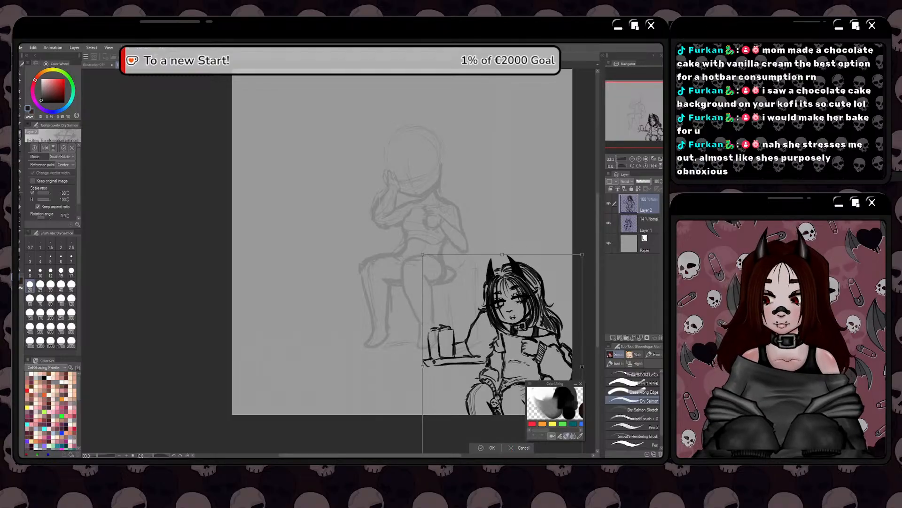
{"action": "left_click", "coordinate": [512, 447]}
Merge the line art layer into the faint sketch layer, and shift the merged figure down and to the right on the canvas
{"action": "left_click", "coordinate": [641, 339]}
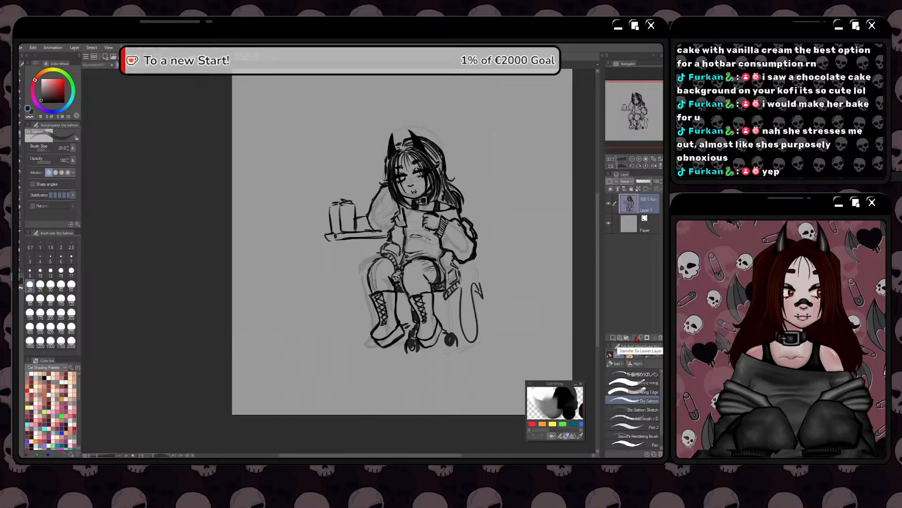
{"action": "key", "text": "ctrl+t"}
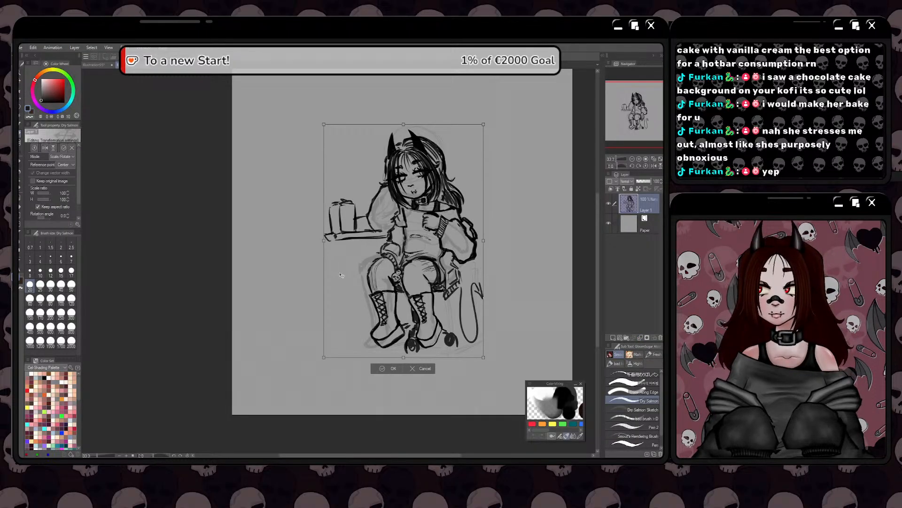
{"action": "mouse_move", "coordinate": [361, 285]}
{"action": "left_mouse_down"}
{"action": "mouse_move", "coordinate": [477, 393]}
{"action": "mouse_move", "coordinate": [455, 396]}
{"action": "mouse_move", "coordinate": [456, 405]}
{"action": "mouse_move", "coordinate": [444, 394]}
{"action": "mouse_move", "coordinate": [382, 284]}
{"action": "mouse_move", "coordinate": [399, 328]}
{"action": "left_mouse_up"}
{"action": "key", "text": "Return"}
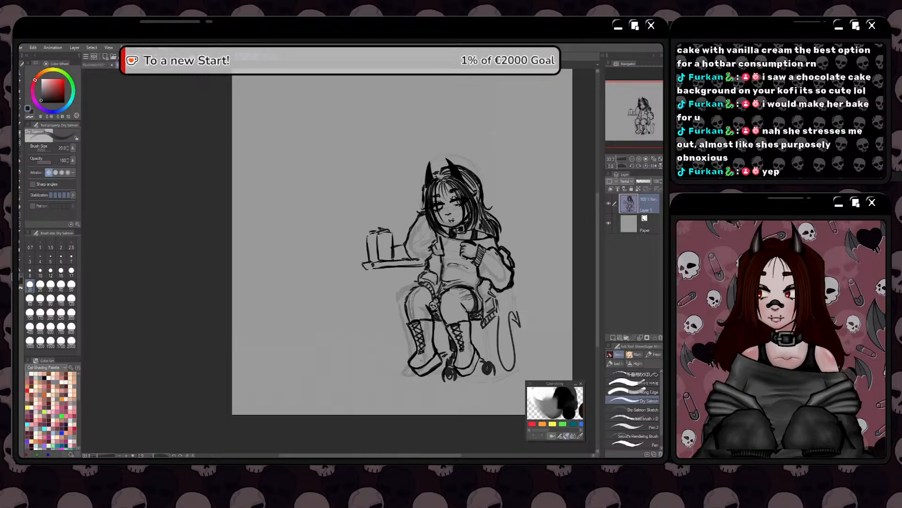
Scale the whole figure to 82%, place it in the canvas's upper-left corner, and add a new layer above it
{"action": "key", "text": "ctrl+t"}
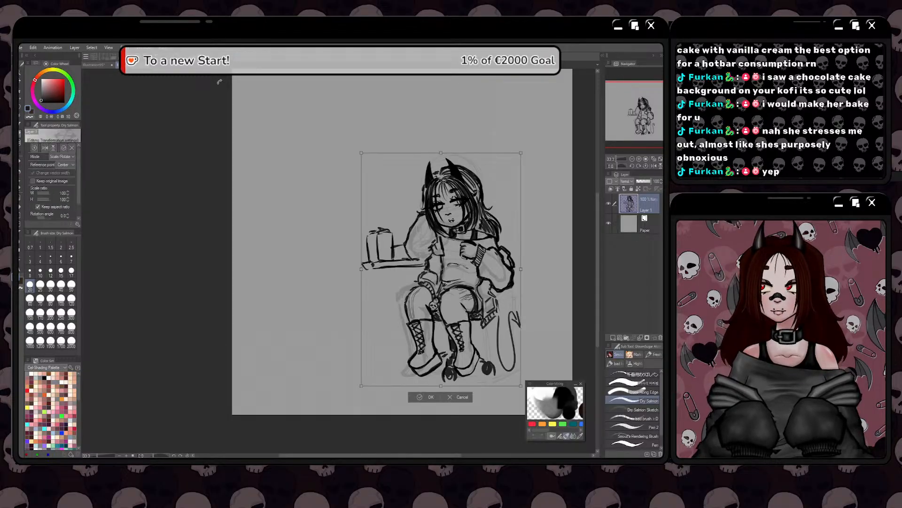
{"action": "left_click_drag", "start_coordinate": [360, 382], "coordinate": [384, 347]}
{"action": "mouse_move", "coordinate": [435, 281]}
{"action": "left_mouse_down"}
{"action": "mouse_move", "coordinate": [383, 225]}
{"action": "mouse_move", "coordinate": [301, 206]}
{"action": "left_mouse_up"}
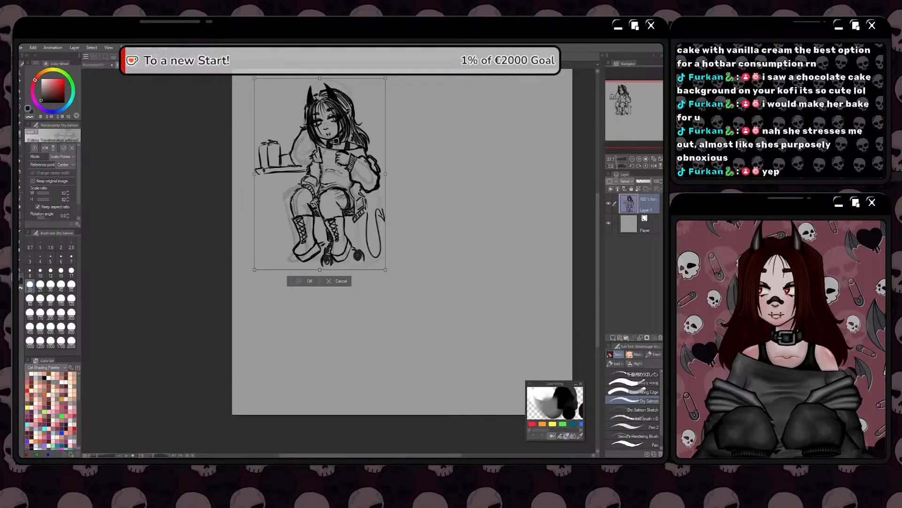
{"action": "left_click", "coordinate": [299, 282]}
{"action": "key", "text": "ctrl+shift+n"}
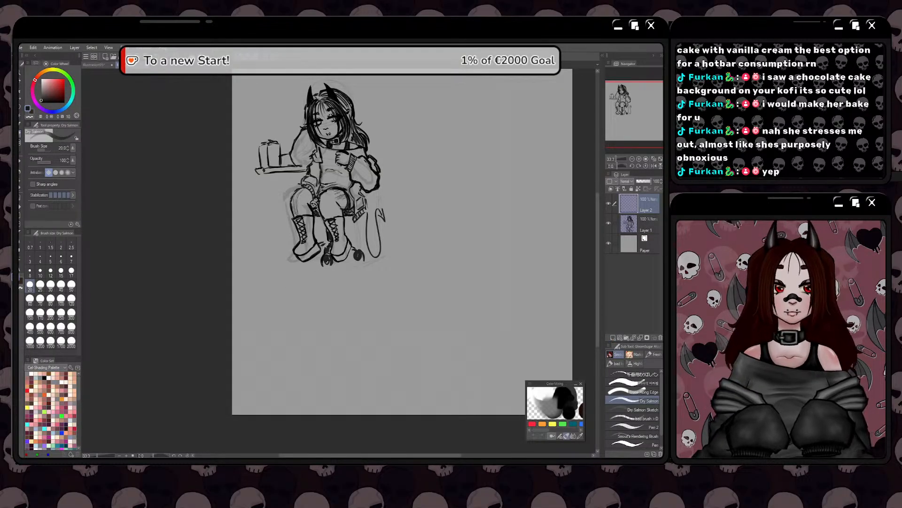
Sketch two rough circles, one above the other, in the empty canvas area beside the figure, and clear the layer
{"action": "mouse_move", "coordinate": [500, 246]}
{"action": "left_mouse_down"}
{"action": "mouse_move", "coordinate": [512, 262]}
{"action": "mouse_move", "coordinate": [476, 255]}
{"action": "mouse_move", "coordinate": [476, 262]}
{"action": "mouse_move", "coordinate": [492, 281]}
{"action": "mouse_move", "coordinate": [480, 249]}
{"action": "mouse_move", "coordinate": [509, 268]}
{"action": "mouse_move", "coordinate": [476, 261]}
{"action": "mouse_move", "coordinate": [511, 260]}
{"action": "mouse_move", "coordinate": [478, 265]}
{"action": "mouse_move", "coordinate": [511, 263]}
{"action": "left_mouse_up"}
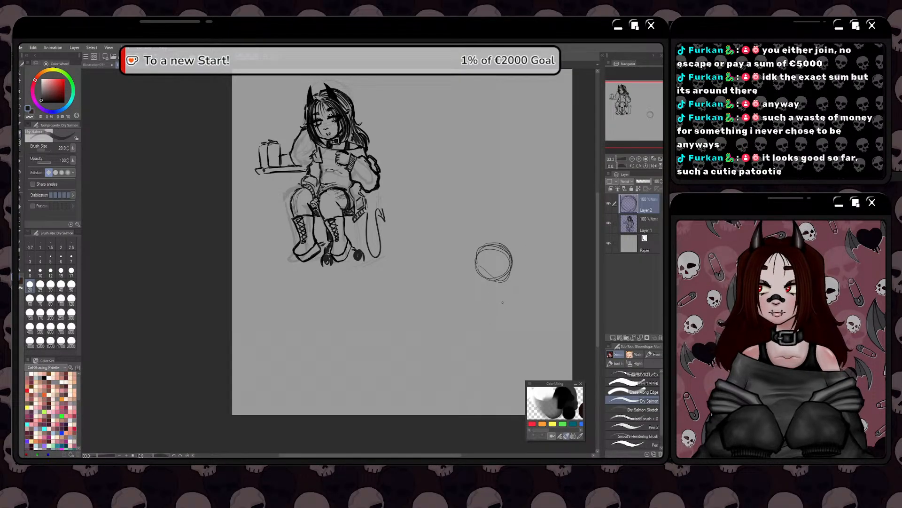
{"action": "mouse_move", "coordinate": [505, 306]}
{"action": "left_mouse_down"}
{"action": "mouse_move", "coordinate": [487, 318]}
{"action": "mouse_move", "coordinate": [479, 290]}
{"action": "left_mouse_up"}
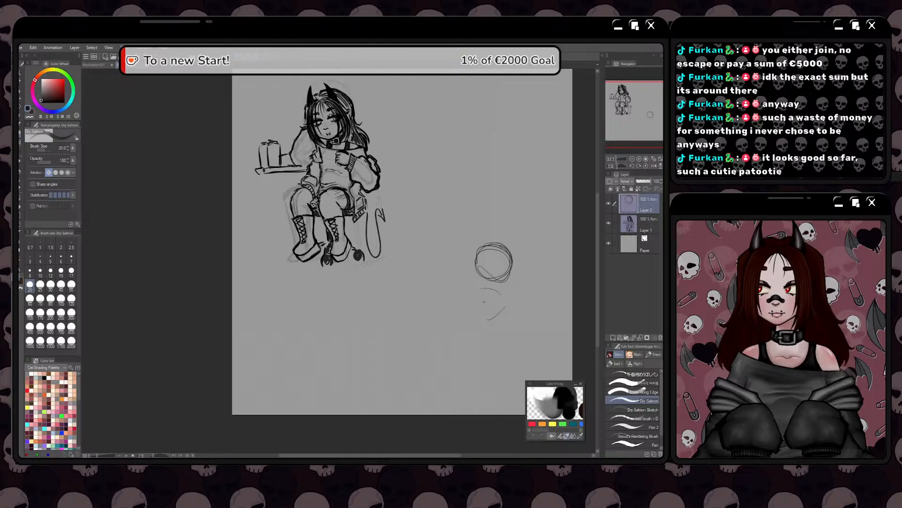
{"action": "key", "text": "ctrl+z"}
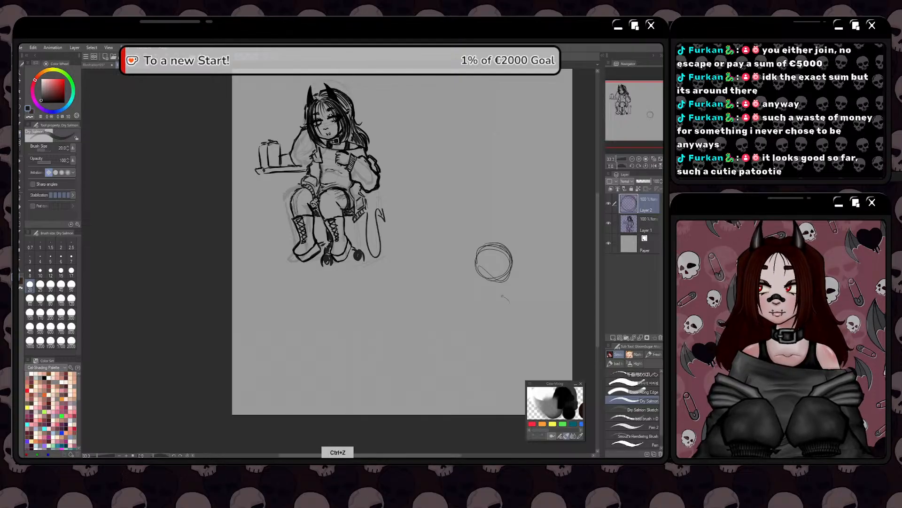
{"action": "mouse_move", "coordinate": [503, 296]}
{"action": "left_mouse_down"}
{"action": "mouse_move", "coordinate": [481, 299]}
{"action": "mouse_move", "coordinate": [506, 313]}
{"action": "mouse_move", "coordinate": [475, 305]}
{"action": "mouse_move", "coordinate": [475, 323]}
{"action": "mouse_move", "coordinate": [503, 331]}
{"action": "left_mouse_up"}
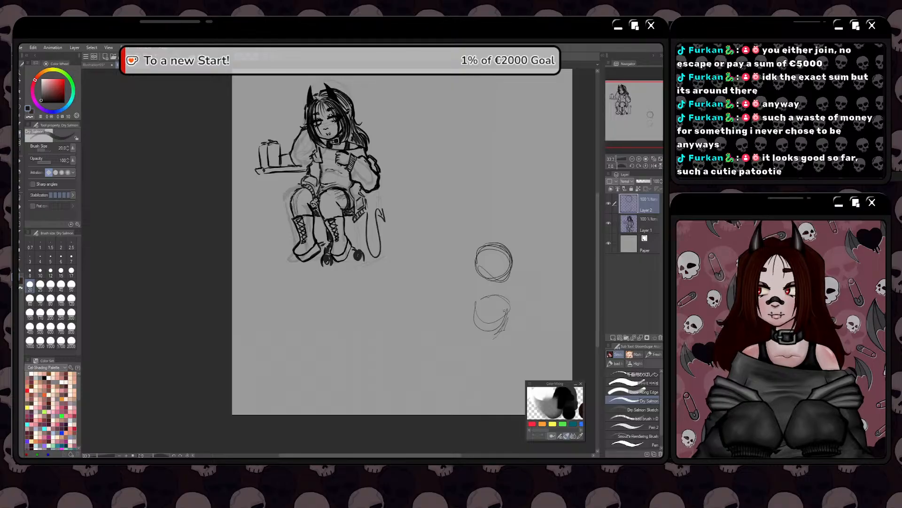
{"action": "mouse_move", "coordinate": [504, 295]}
{"action": "left_mouse_down"}
{"action": "mouse_move", "coordinate": [485, 294]}
{"action": "mouse_move", "coordinate": [509, 316]}
{"action": "left_mouse_up"}
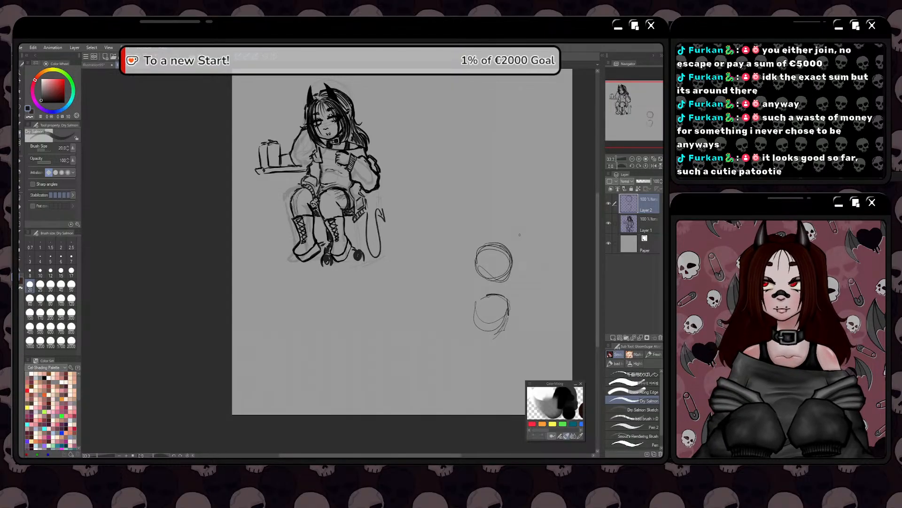
{"action": "key", "text": "Delete"}
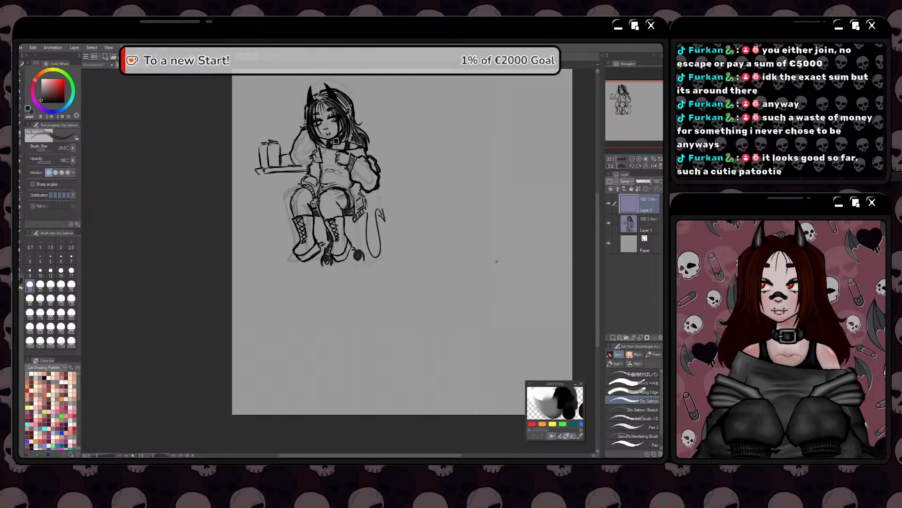
Sketch a single rough circle in the empty area beside the figure, and clear it from the layer
{"action": "mouse_move", "coordinate": [471, 248]}
{"action": "left_mouse_down"}
{"action": "mouse_move", "coordinate": [476, 280]}
{"action": "mouse_move", "coordinate": [486, 243]}
{"action": "left_mouse_up"}
{"action": "mouse_move", "coordinate": [486, 242]}
{"action": "left_mouse_down"}
{"action": "mouse_move", "coordinate": [502, 262]}
{"action": "mouse_move", "coordinate": [488, 283]}
{"action": "left_mouse_up"}
{"action": "mouse_move", "coordinate": [496, 250]}
{"action": "left_mouse_down"}
{"action": "mouse_move", "coordinate": [499, 276]}
{"action": "mouse_move", "coordinate": [475, 282]}
{"action": "left_mouse_up"}
{"action": "left_click_drag", "start_coordinate": [464, 270], "coordinate": [482, 283]}
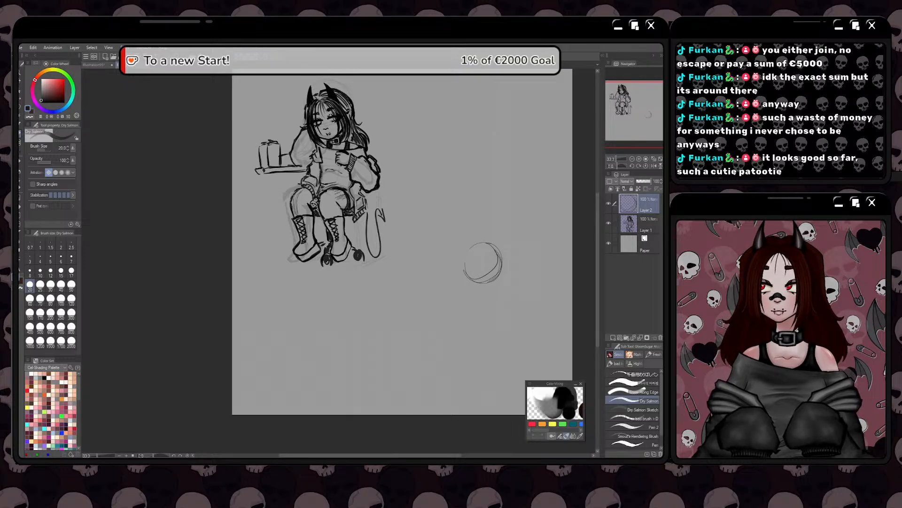
{"action": "key", "text": "Delete"}
Sketch a large angular rounded outline in the canvas's lower-right area with a short curve inside, undoing the last inner stroke
{"action": "left_click_drag", "start_coordinate": [520, 266], "coordinate": [545, 327]}
{"action": "left_click_drag", "start_coordinate": [558, 349], "coordinate": [513, 379]}
{"action": "left_click_drag", "start_coordinate": [482, 274], "coordinate": [511, 264]}
{"action": "mouse_move", "coordinate": [473, 281]}
{"action": "left_mouse_down"}
{"action": "mouse_move", "coordinate": [438, 327]}
{"action": "mouse_move", "coordinate": [450, 370]}
{"action": "mouse_move", "coordinate": [511, 377]}
{"action": "mouse_move", "coordinate": [481, 383]}
{"action": "left_mouse_up"}
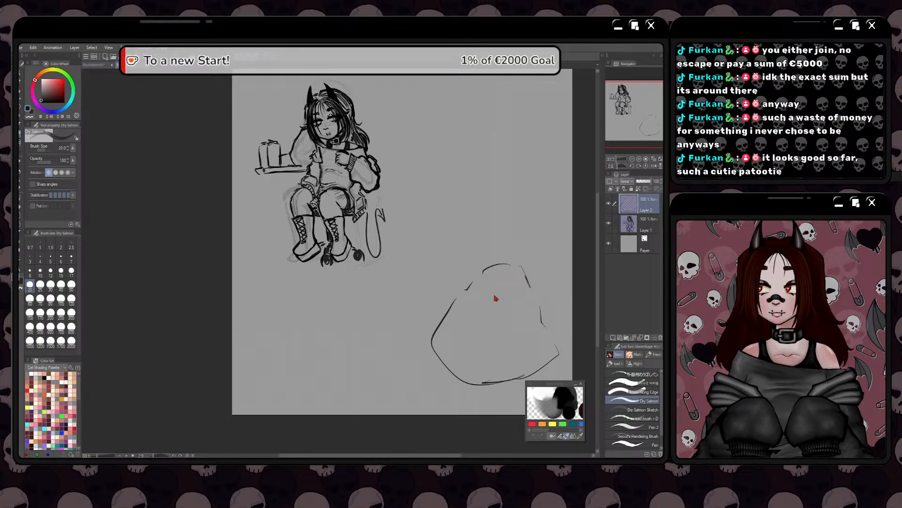
{"action": "mouse_move", "coordinate": [478, 302]}
{"action": "left_mouse_down"}
{"action": "mouse_move", "coordinate": [506, 304]}
{"action": "mouse_move", "coordinate": [517, 340]}
{"action": "mouse_move", "coordinate": [494, 353]}
{"action": "left_mouse_up"}
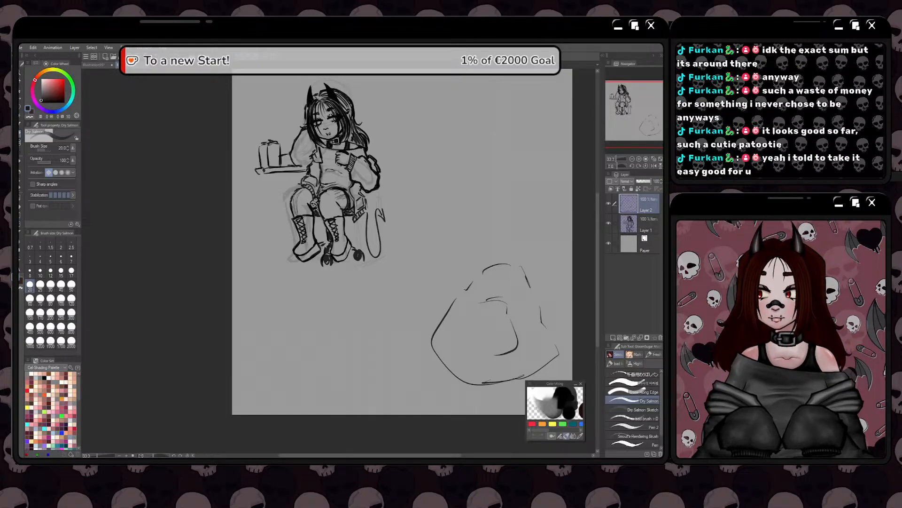
{"action": "key", "text": "ctrl+z"}
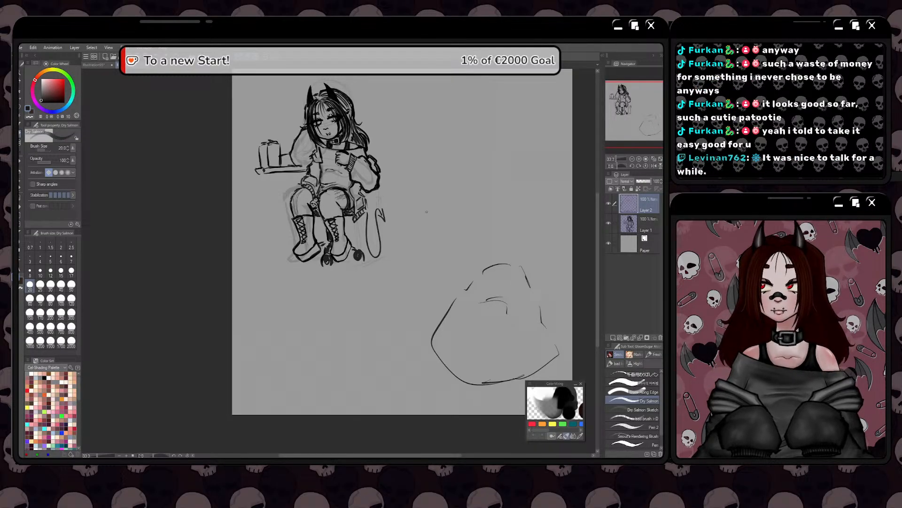